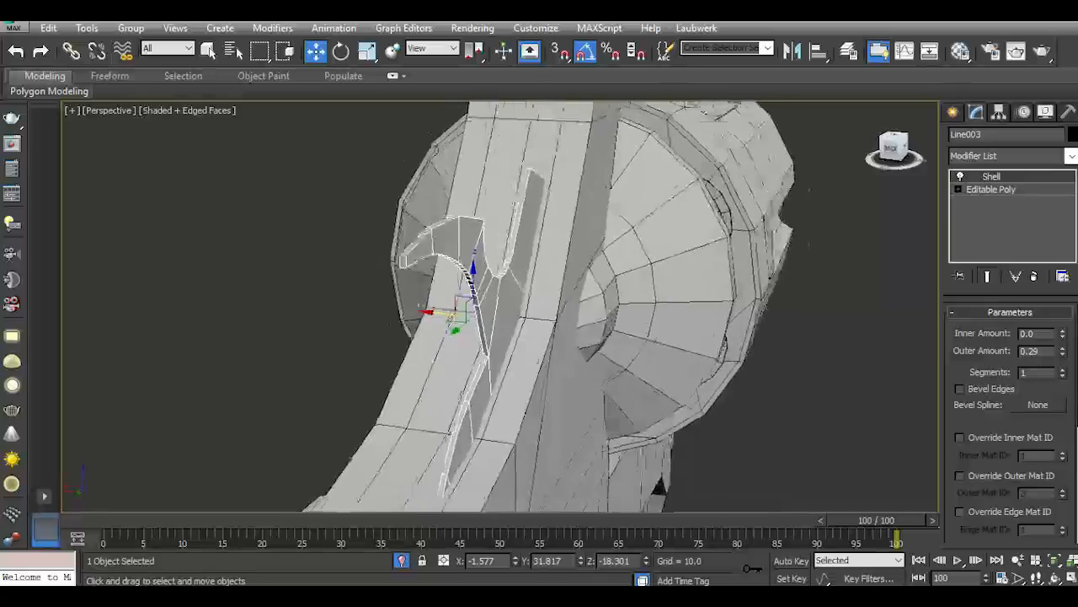
Thicken the hook-shaped part with a Shell outer amount of about 1.49 and position it at about X 0.993.
{"action": "left_click_drag", "start_coordinate": [1064, 358], "coordinate": [1044, 221]}
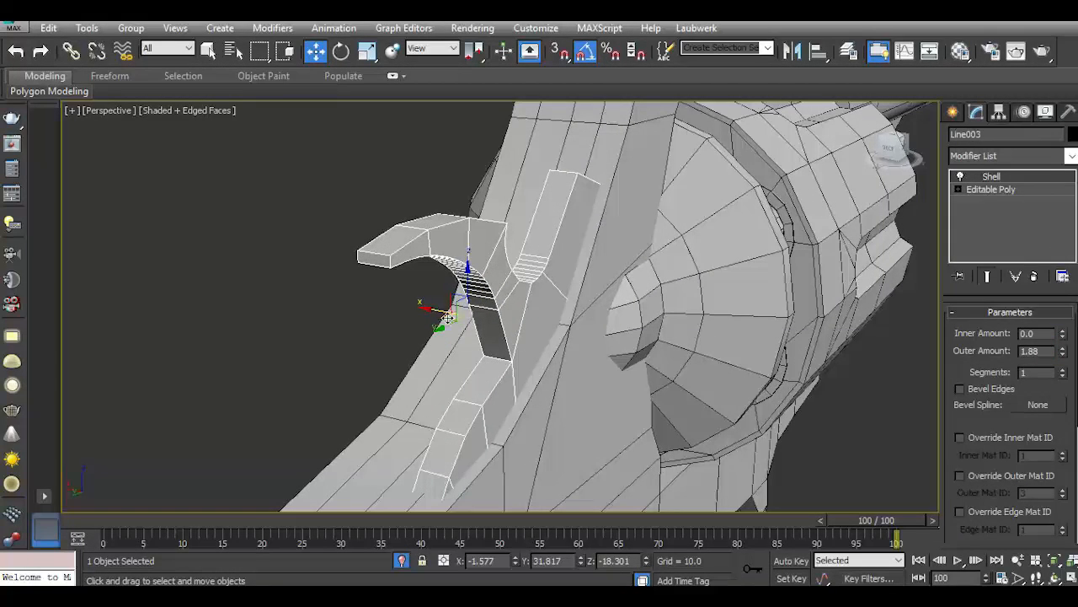
{"action": "left_click_drag", "start_coordinate": [444, 312], "coordinate": [419, 310]}
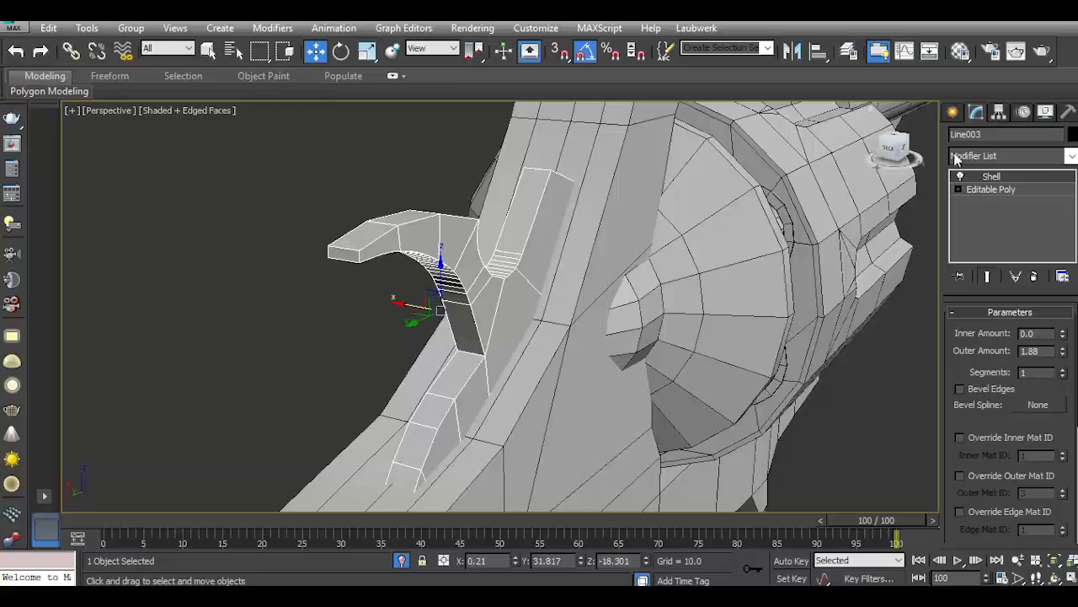
{"action": "left_click_drag", "start_coordinate": [888, 148], "coordinate": [913, 150]}
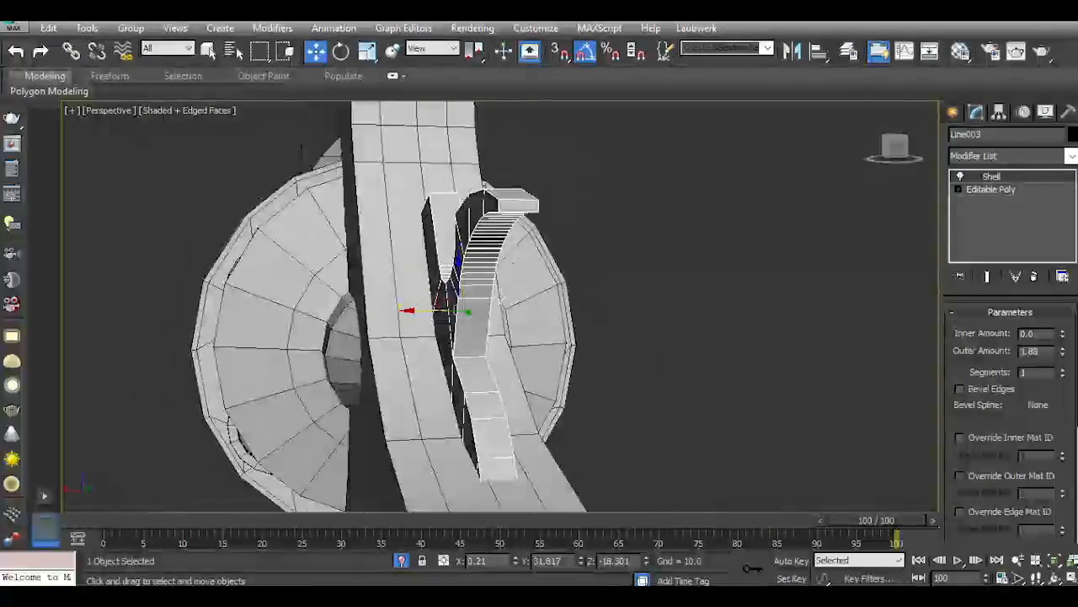
{"action": "left_click_drag", "start_coordinate": [423, 310], "coordinate": [419, 307]}
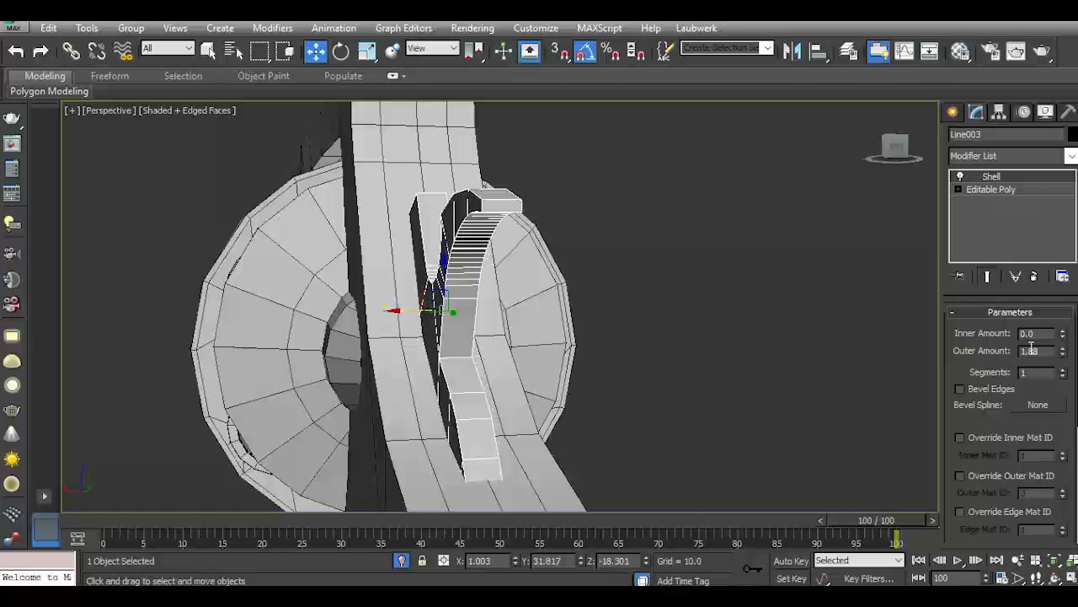
{"action": "left_click_drag", "start_coordinate": [1062, 326], "coordinate": [1062, 304]}
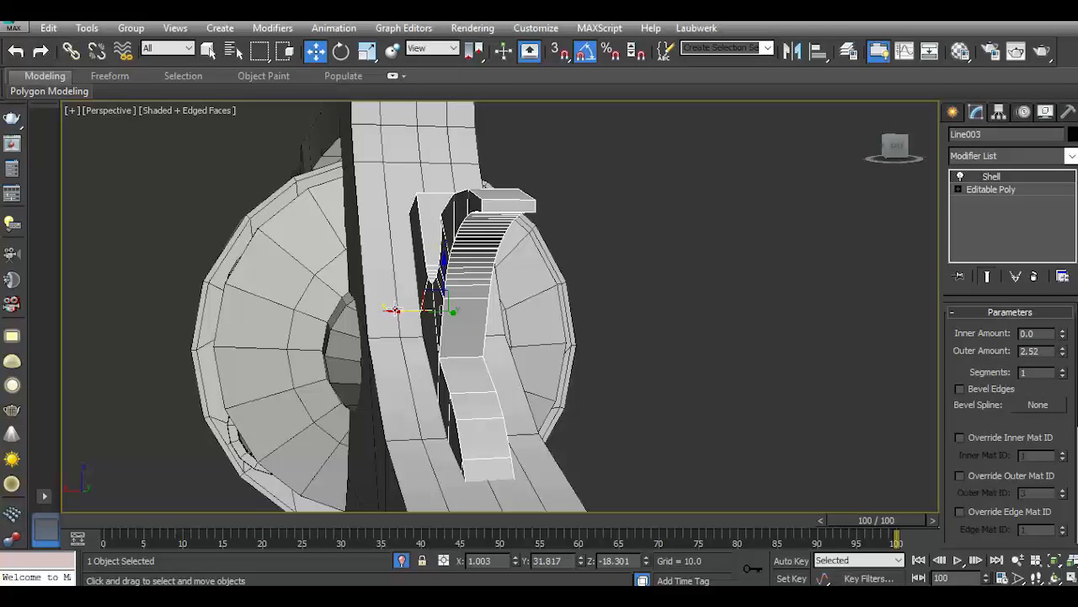
{"action": "left_click", "coordinate": [395, 308]}
{"action": "left_click", "coordinate": [15, 52]}
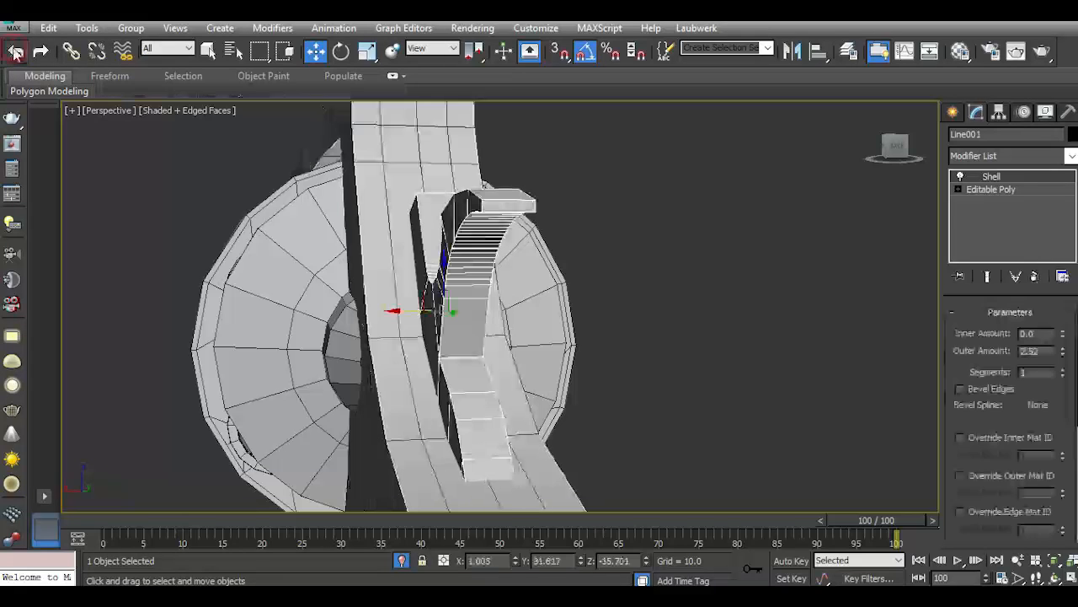
{"action": "left_click_drag", "start_coordinate": [424, 309], "coordinate": [417, 309]}
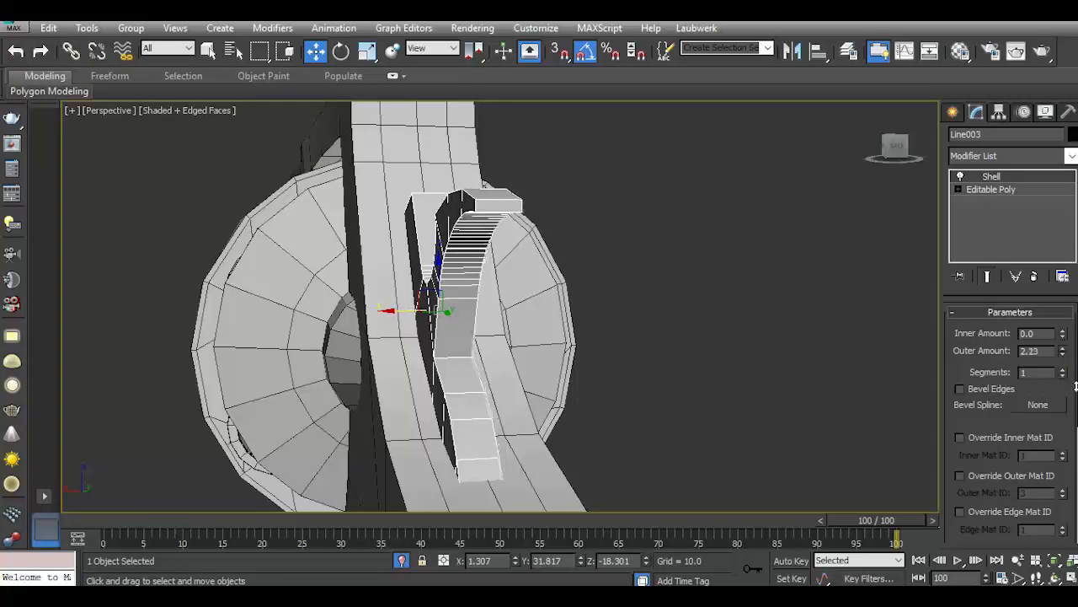
{"action": "left_click_drag", "start_coordinate": [895, 147], "coordinate": [859, 156]}
{"action": "left_click_drag", "start_coordinate": [1062, 349], "coordinate": [1062, 366]}
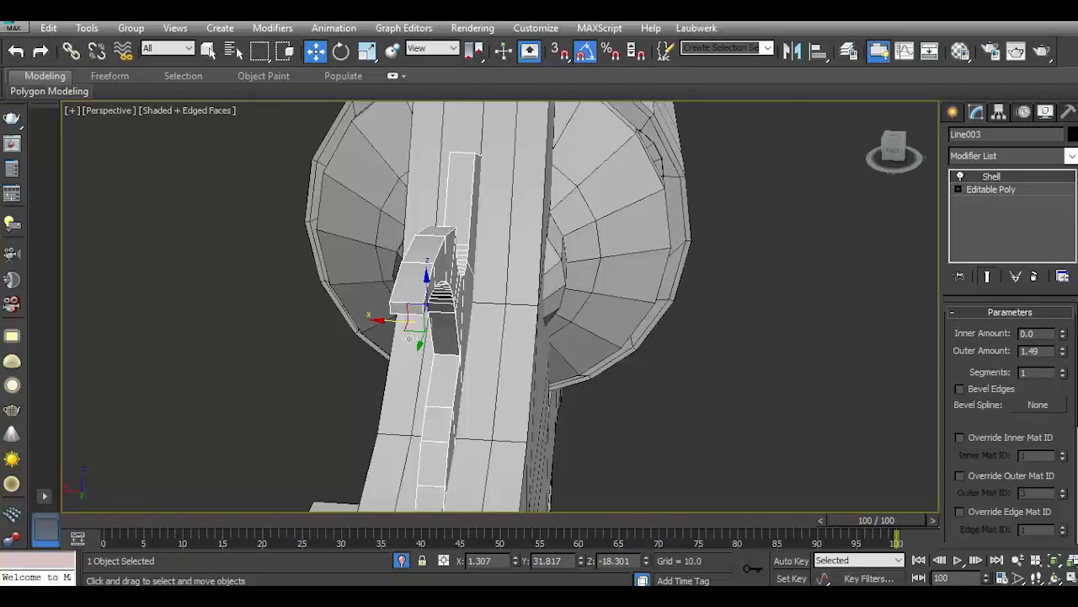
{"action": "left_click_drag", "start_coordinate": [388, 323], "coordinate": [394, 320]}
Collapse the hook-shaped part's modifier stack and convert it to an Editable Poly.
{"action": "right_click", "coordinate": [1016, 235]}
{"action": "left_click", "coordinate": [974, 383]}
{"action": "right_click", "coordinate": [1007, 215]}
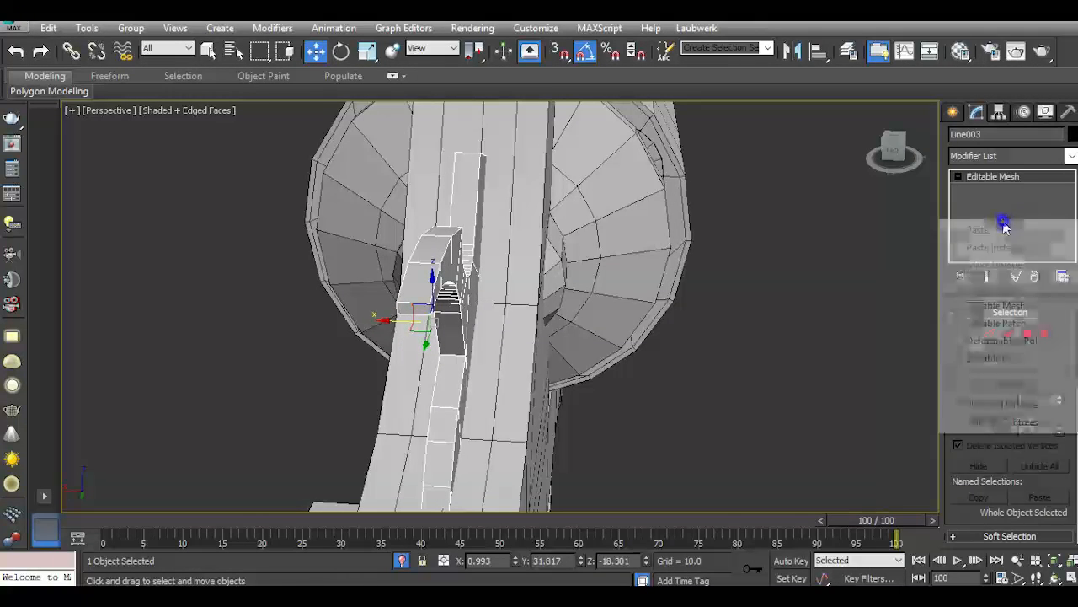
{"action": "left_click", "coordinate": [1014, 360]}
Select the four side polygons along the base of the hook-shaped part.
{"action": "left_click_drag", "start_coordinate": [892, 135], "coordinate": [893, 145]}
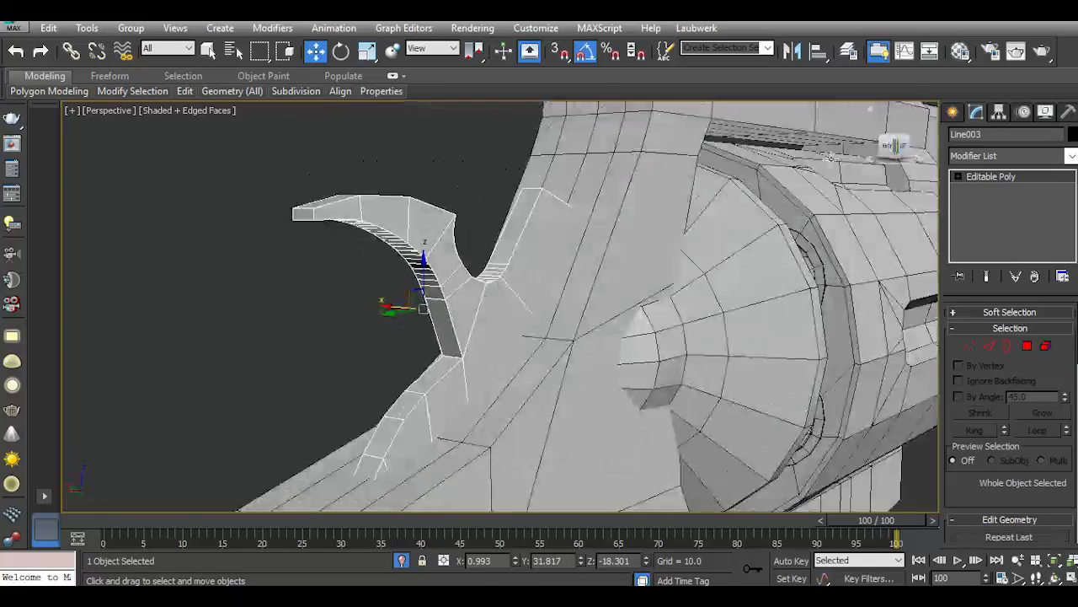
{"action": "scroll", "coordinate": [475, 381], "scroll_direction": "up", "scroll_amount": 3}
{"action": "left_click", "coordinate": [1026, 346]}
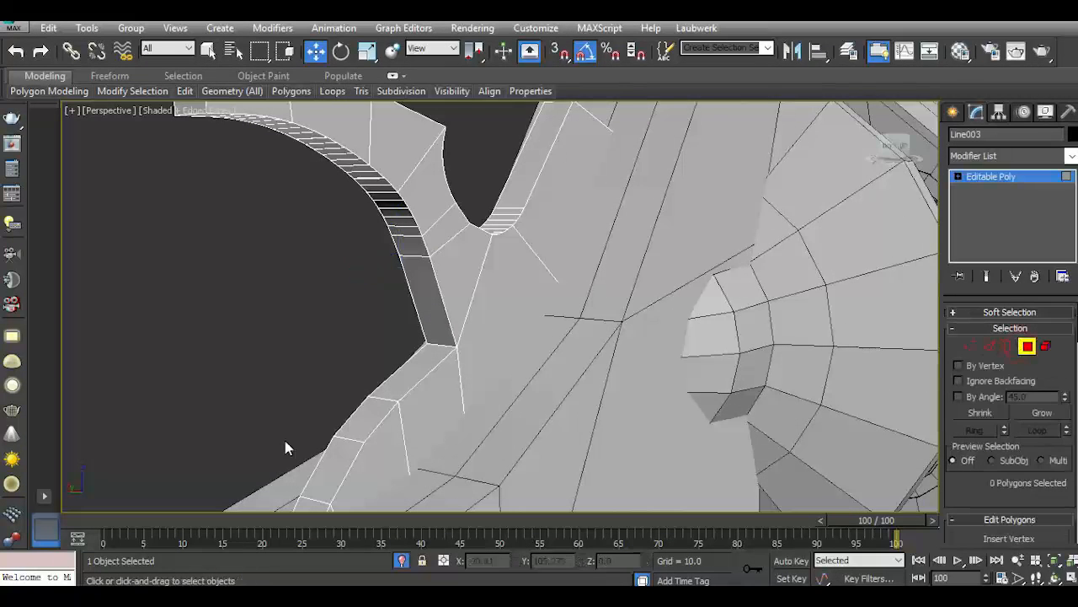
{"action": "left_click", "coordinate": [358, 465]}
{"action": "left_click", "coordinate": [420, 413], "text": "ctrl"}
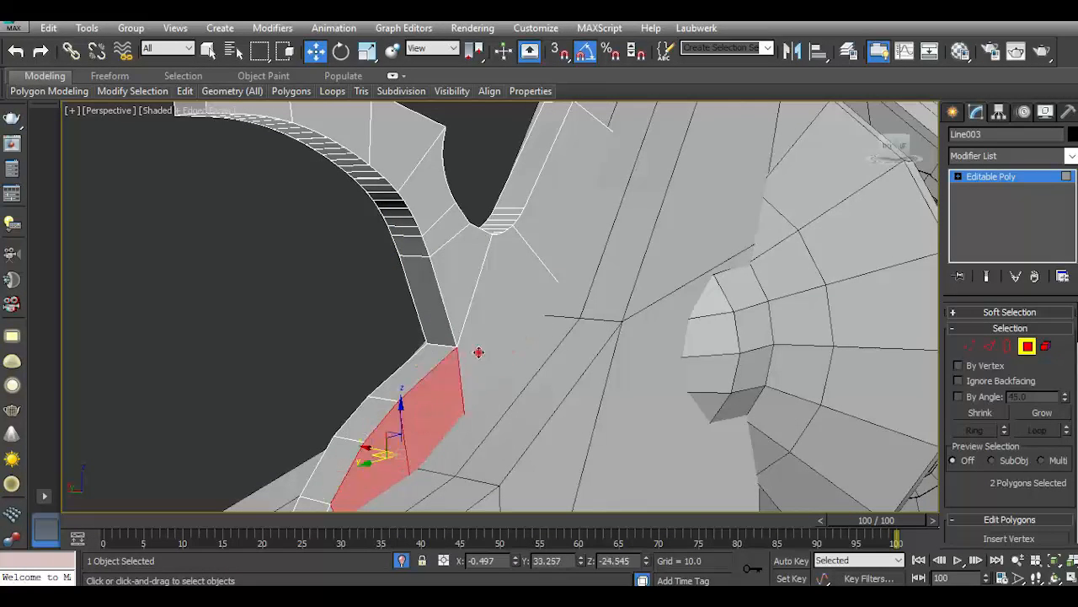
{"action": "left_click", "coordinate": [478, 352], "text": "ctrl"}
{"action": "left_click", "coordinate": [546, 229], "text": "ctrl"}
{"action": "scroll", "coordinate": [546, 268], "scroll_direction": "down", "scroll_amount": 3}
{"action": "scroll", "coordinate": [952, 465], "scroll_direction": "down", "scroll_amount": 2}
{"action": "left_click", "coordinate": [1002, 486]}
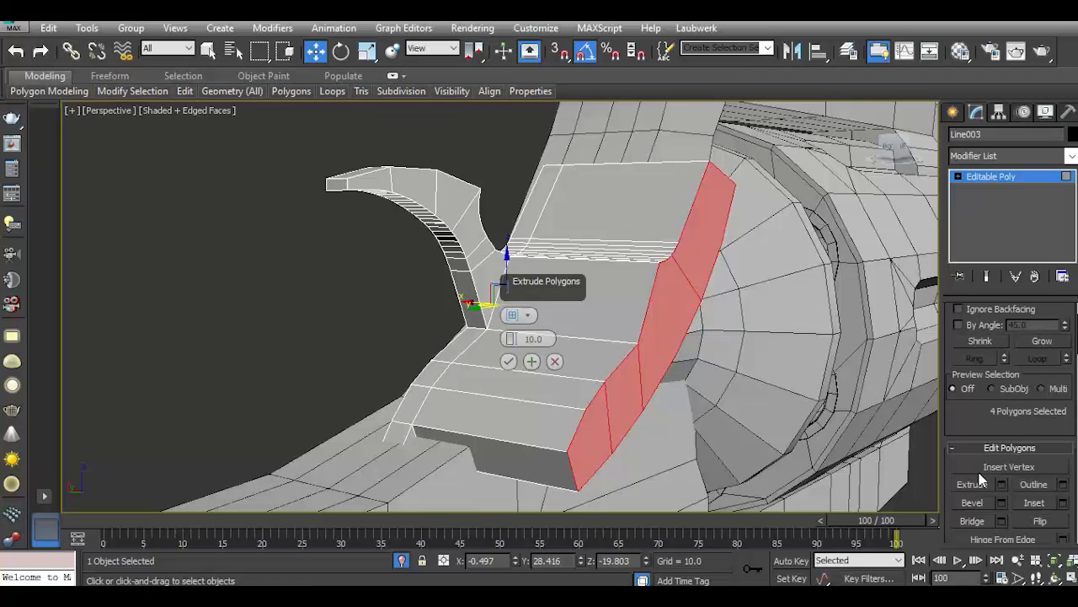
{"action": "left_click_drag", "start_coordinate": [511, 339], "coordinate": [513, 345]}
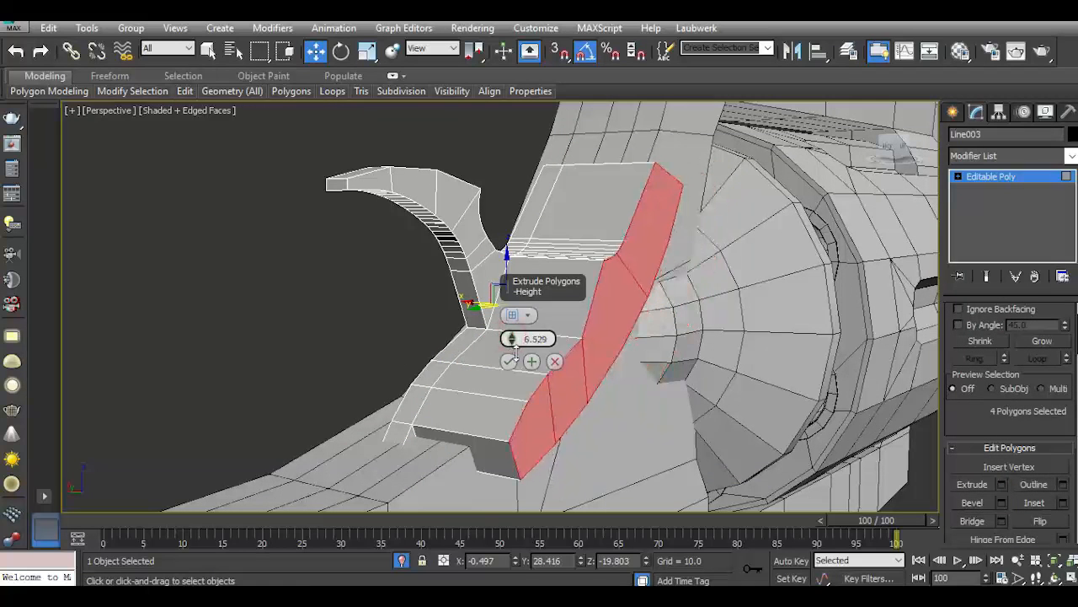
{"action": "left_click", "coordinate": [553, 359]}
Add the lower end's side polygon to the selection and extrude all five polygons outward to widen the base.
{"action": "left_click", "coordinate": [413, 442], "text": "ctrl"}
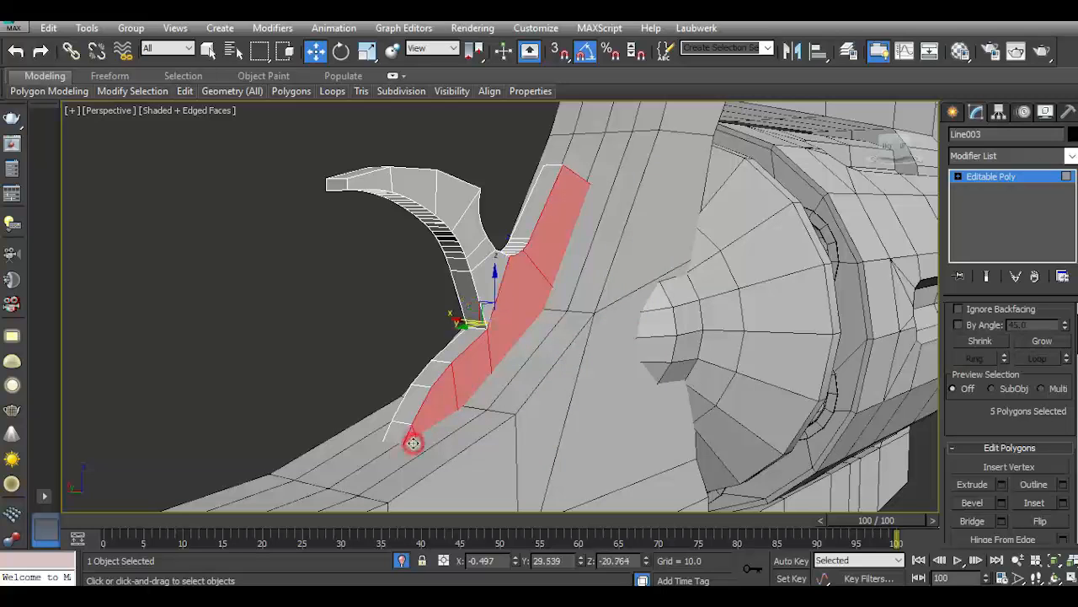
{"action": "left_click", "coordinate": [1001, 485]}
{"action": "left_click_drag", "start_coordinate": [510, 338], "coordinate": [521, 364]}
{"action": "left_click_drag", "start_coordinate": [908, 151], "coordinate": [960, 152]}
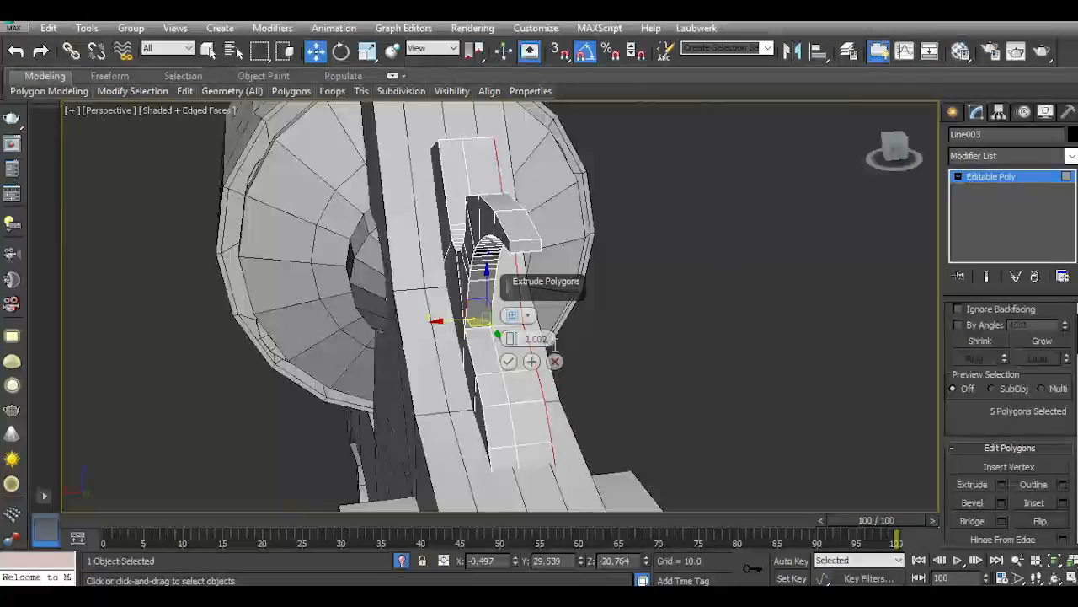
{"action": "left_click", "coordinate": [509, 361]}
Apply a Symmetry modifier to the hook-shaped part and mirror it about the Z axis.
{"action": "left_click", "coordinate": [1041, 177]}
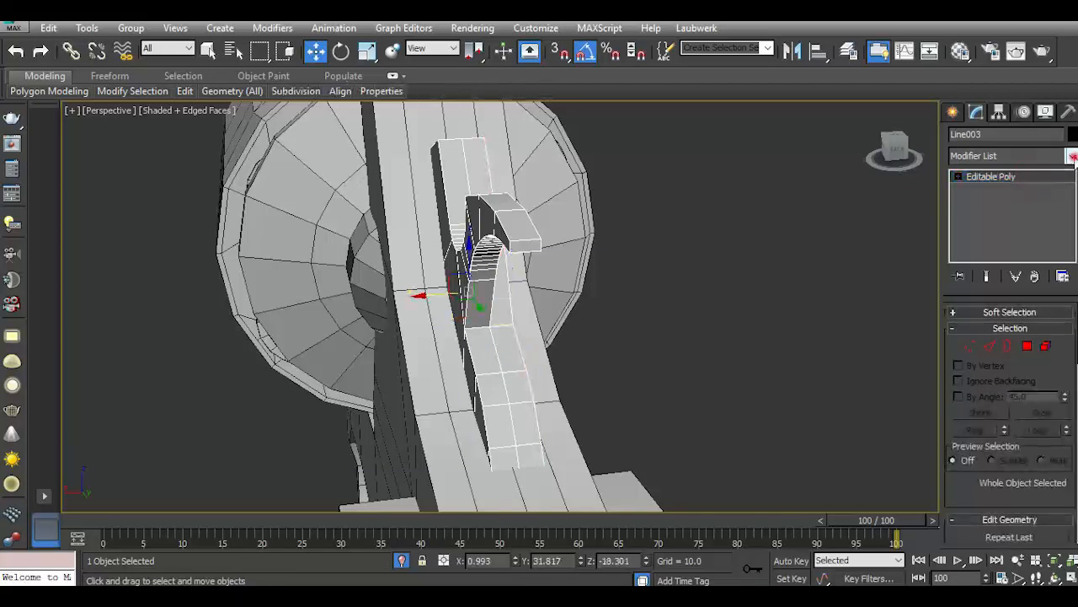
{"action": "left_click", "coordinate": [1071, 156]}
{"action": "left_click_drag", "start_coordinate": [1074, 194], "coordinate": [1068, 449]}
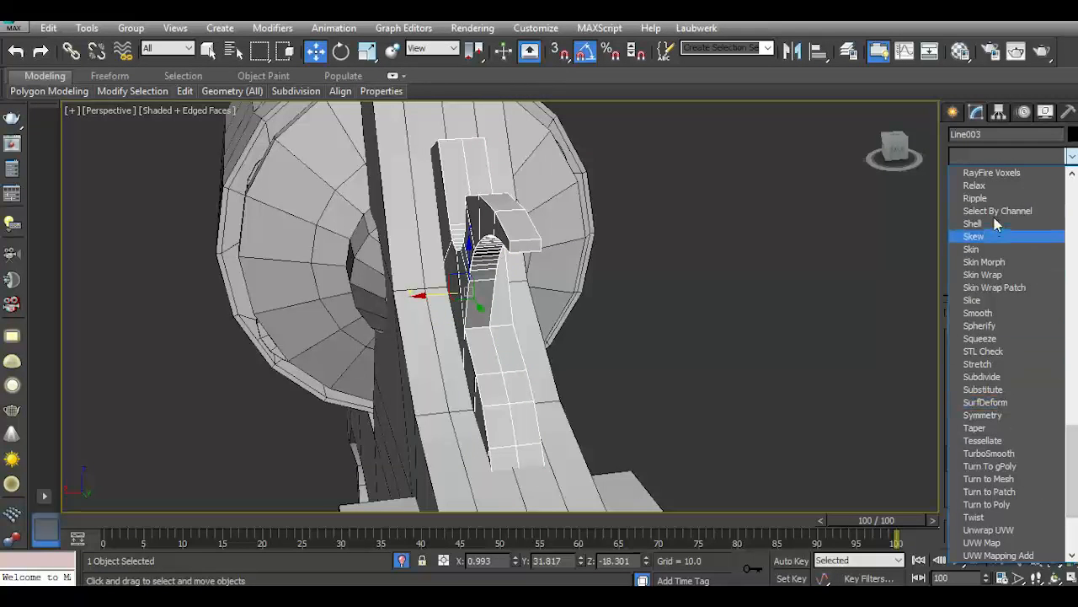
{"action": "left_click", "coordinate": [984, 415]}
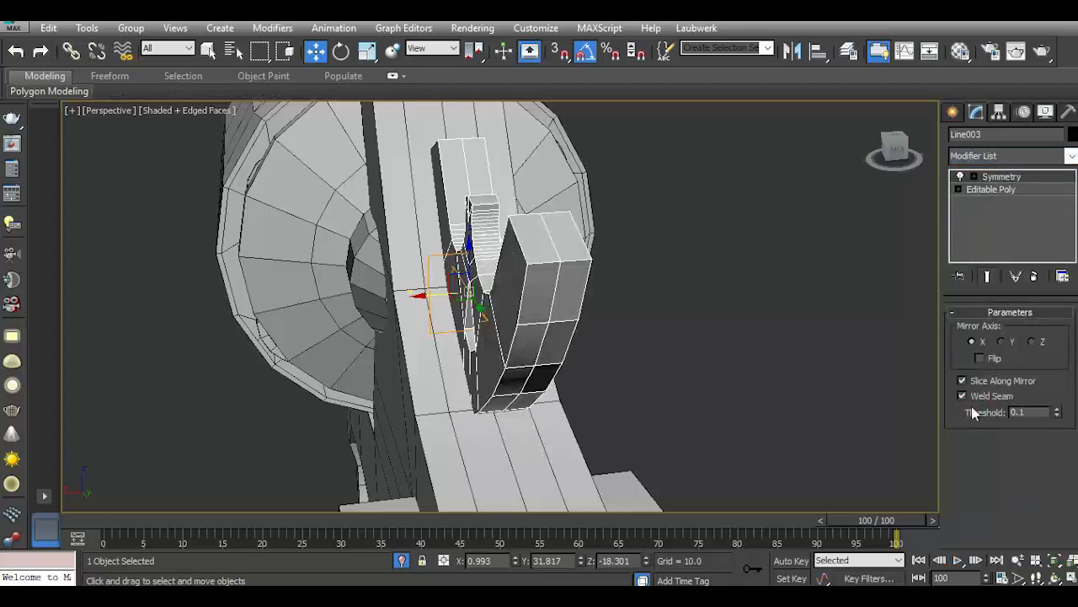
{"action": "left_click", "coordinate": [1004, 340]}
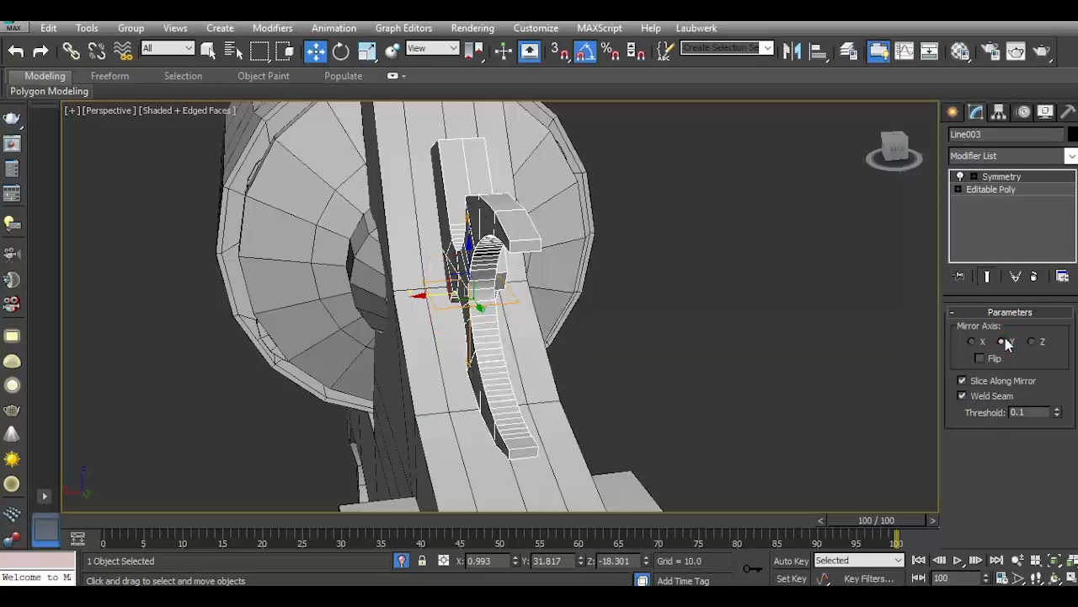
{"action": "left_click", "coordinate": [1034, 343]}
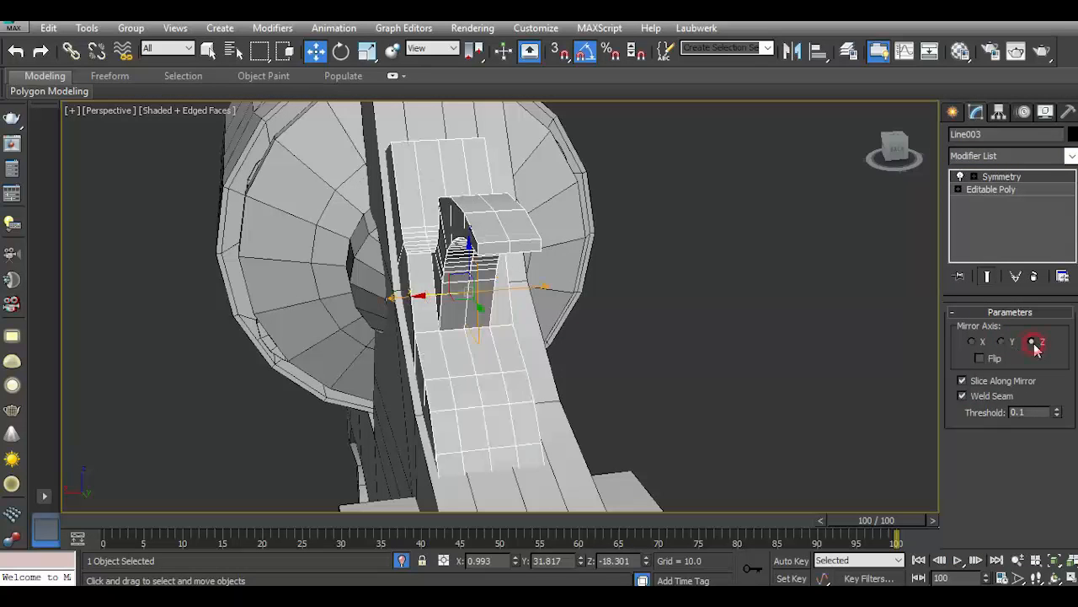
Shift the Symmetry mirror plane sideways to about X 0.173 to narrow the mirrored part.
{"action": "left_click", "coordinate": [1004, 175]}
{"action": "left_click_drag", "start_coordinate": [435, 292], "coordinate": [453, 286]}
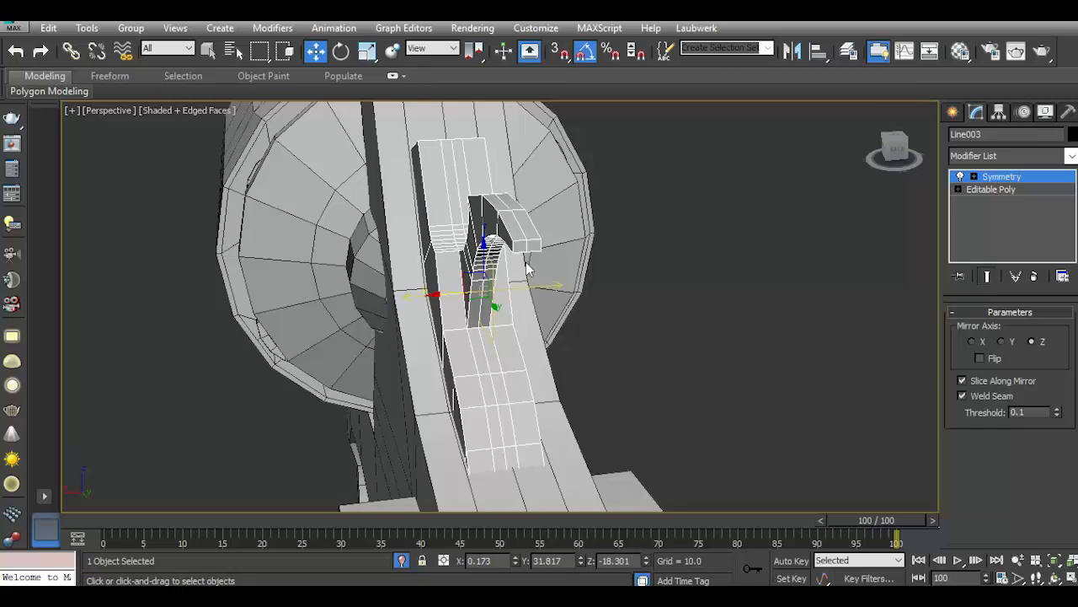
{"action": "left_click_drag", "start_coordinate": [898, 153], "coordinate": [875, 205]}
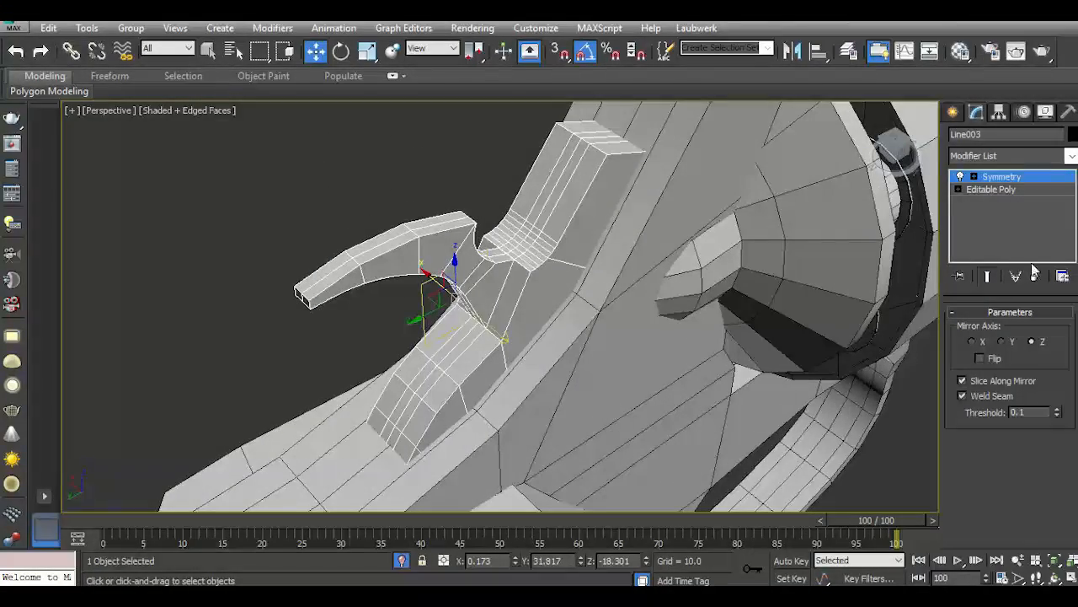
{"action": "left_click_drag", "start_coordinate": [895, 149], "coordinate": [891, 153]}
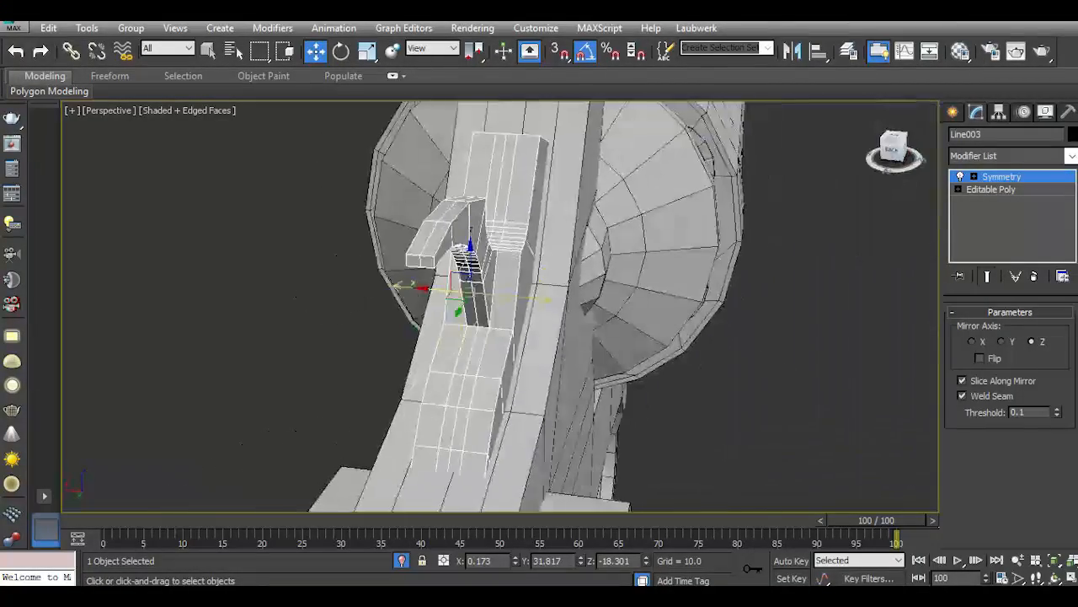
Move the five extruded side polygons of the base inward along X to about -1.279 and restore the Symmetry result.
{"action": "left_click", "coordinate": [988, 195]}
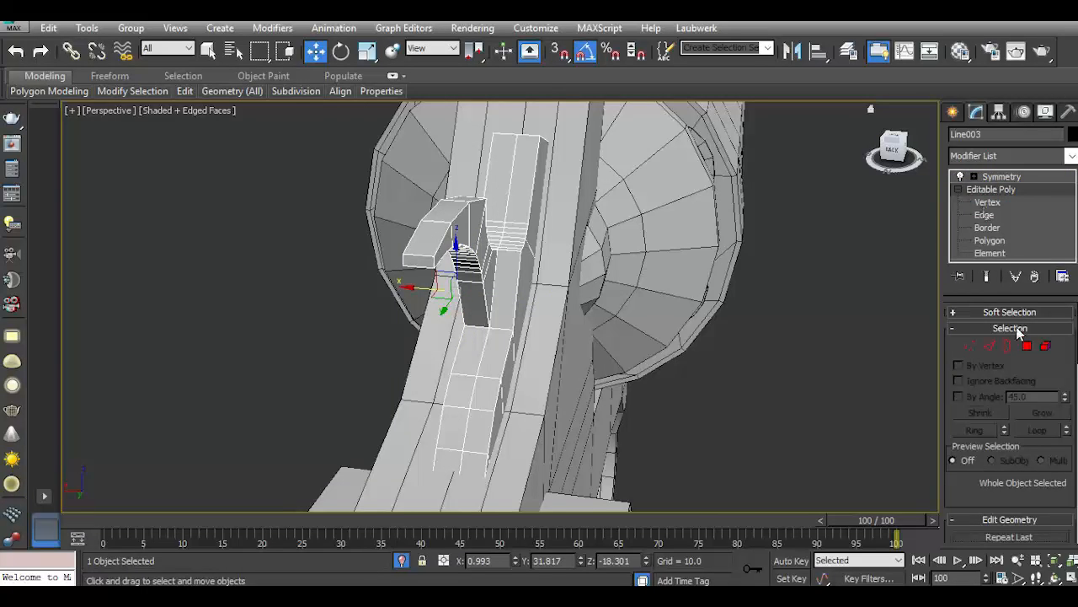
{"action": "left_click", "coordinate": [1026, 346]}
{"action": "left_click_drag", "start_coordinate": [484, 318], "coordinate": [475, 316]}
{"action": "left_click", "coordinate": [1004, 192]}
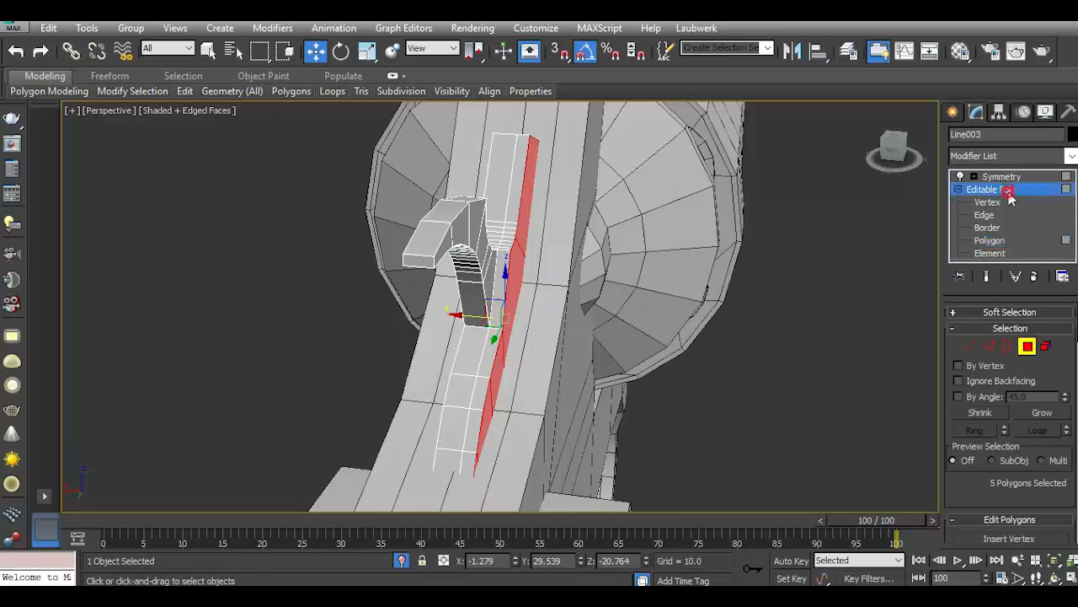
{"action": "left_click", "coordinate": [1001, 178]}
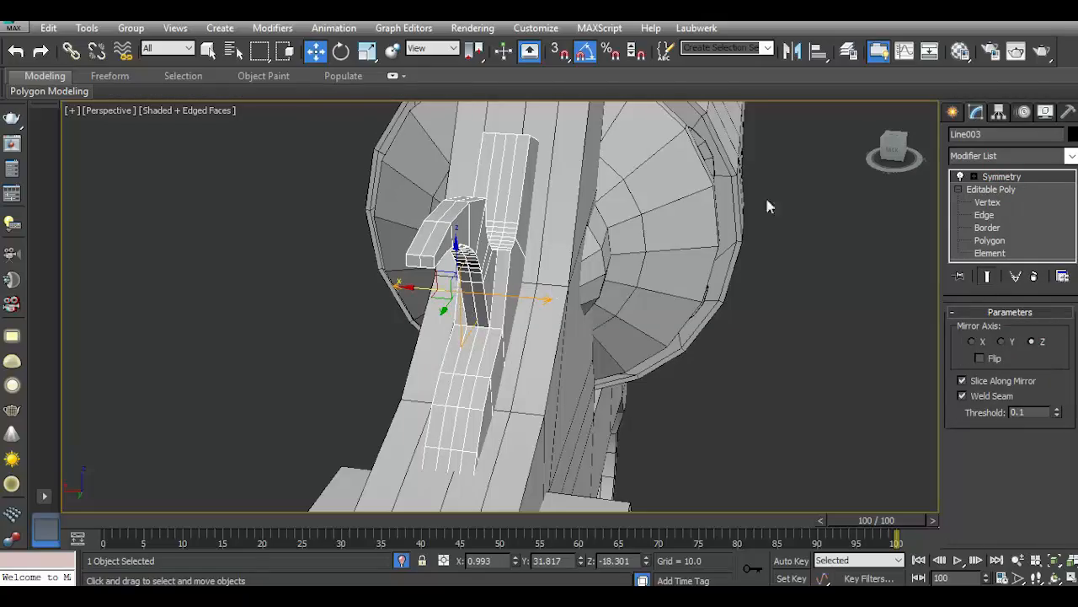
{"action": "left_click_drag", "start_coordinate": [896, 155], "coordinate": [895, 190]}
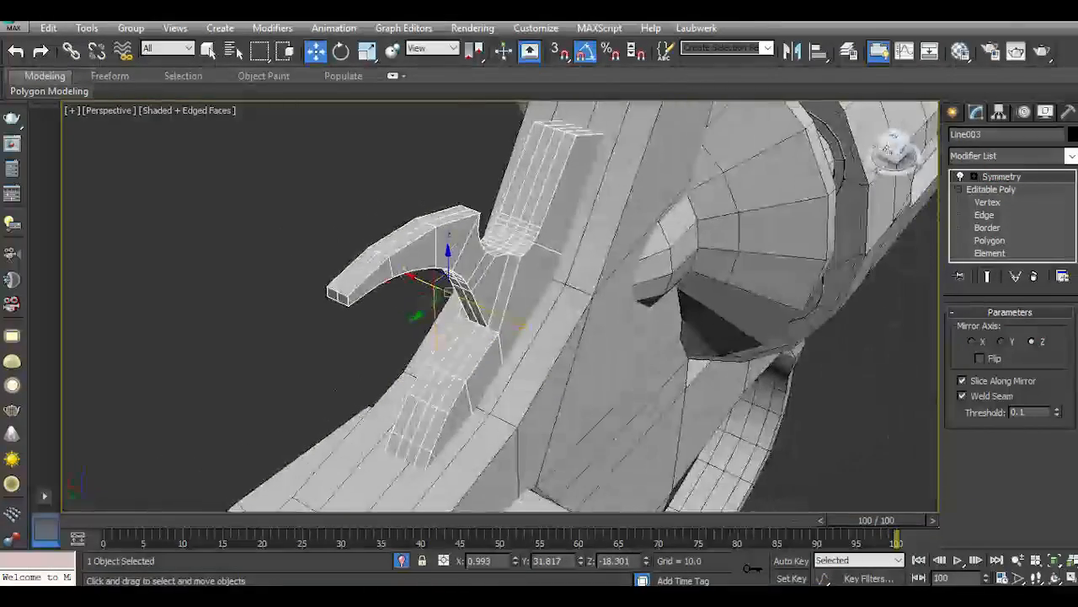
Try moving the hook's three side polygons outward along X to about -1.185, and undo the move.
{"action": "left_click", "coordinate": [990, 241]}
{"action": "mouse_move", "coordinate": [904, 156]}
{"action": "left_mouse_down"}
{"action": "mouse_move", "coordinate": [881, 150]}
{"action": "mouse_move", "coordinate": [893, 153]}
{"action": "left_mouse_up"}
{"action": "scroll", "coordinate": [409, 241], "scroll_direction": "up", "scroll_amount": 2}
{"action": "left_click", "coordinate": [302, 263]}
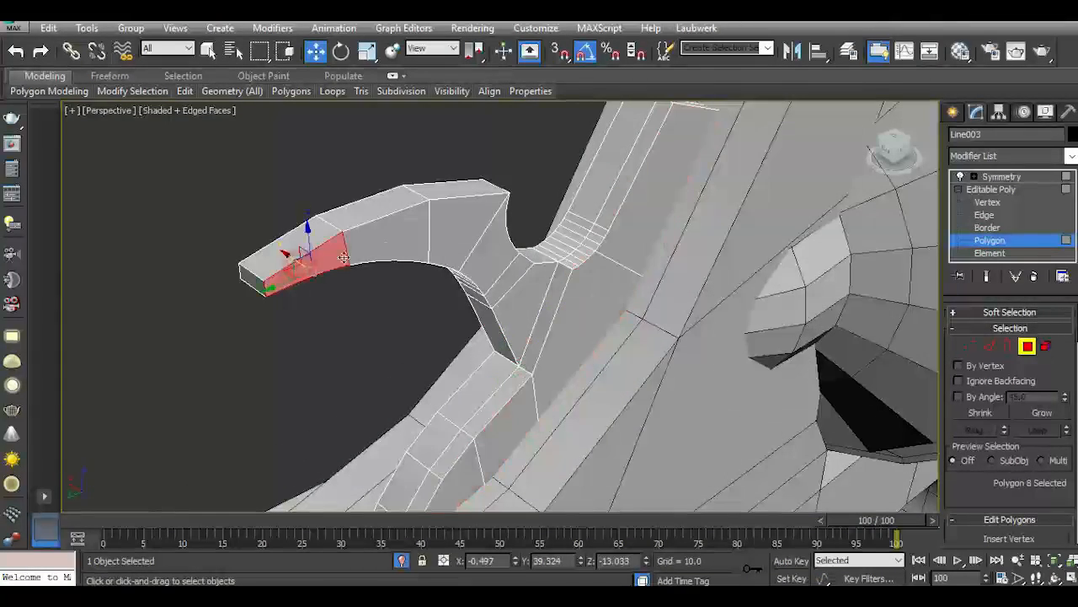
{"action": "left_click", "coordinate": [387, 246], "text": "ctrl"}
{"action": "left_click", "coordinate": [457, 225], "text": "ctrl"}
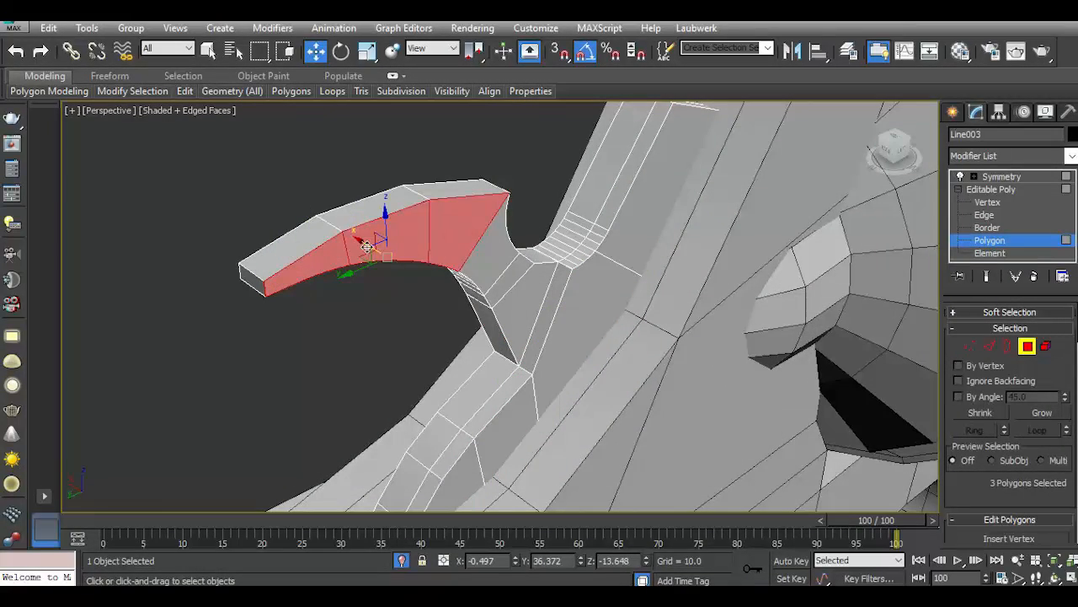
{"action": "left_click_drag", "start_coordinate": [366, 244], "coordinate": [379, 251]}
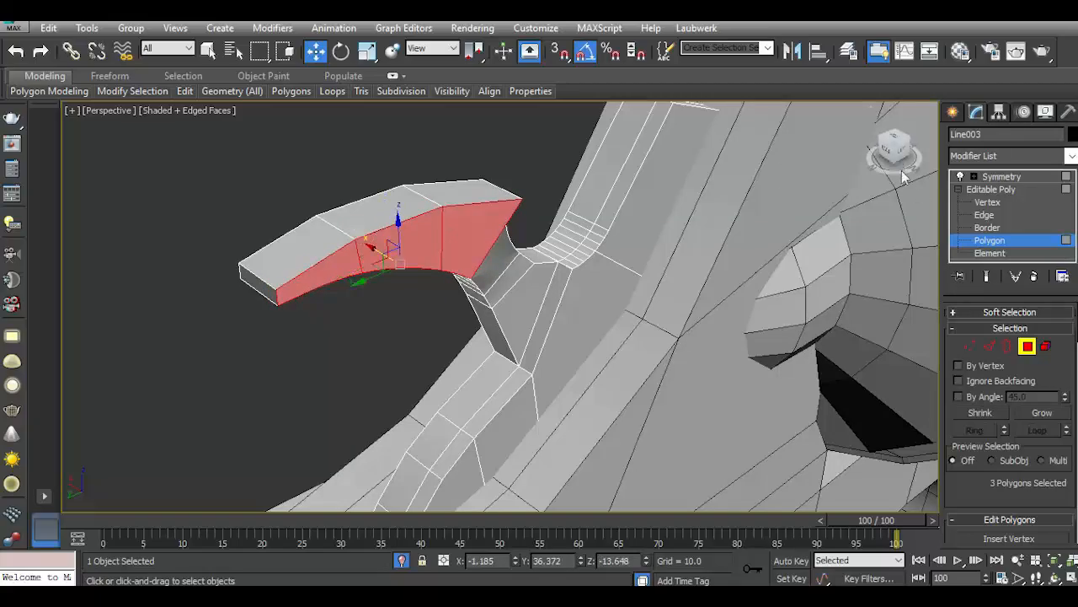
{"action": "left_click_drag", "start_coordinate": [895, 153], "coordinate": [885, 128]}
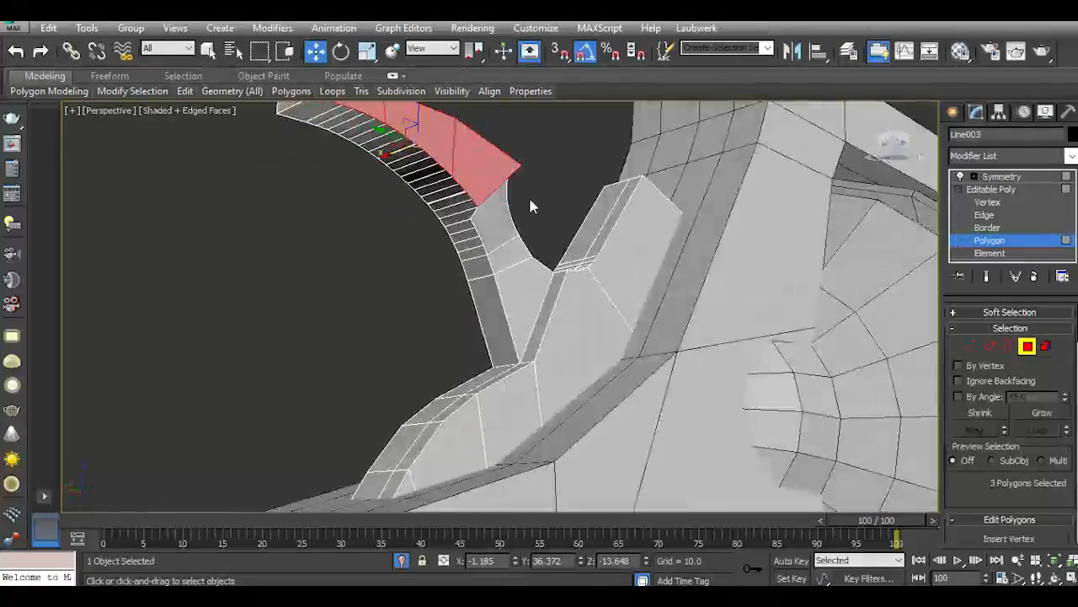
{"action": "left_click", "coordinate": [895, 154]}
{"action": "left_click", "coordinate": [15, 55]}
Connect the lower-curve vertex and the upper vertex just behind the hook's side polygons with a new edge across the neck.
{"action": "scroll", "coordinate": [460, 226], "scroll_direction": "up", "scroll_amount": 5}
{"action": "left_click", "coordinate": [969, 346]}
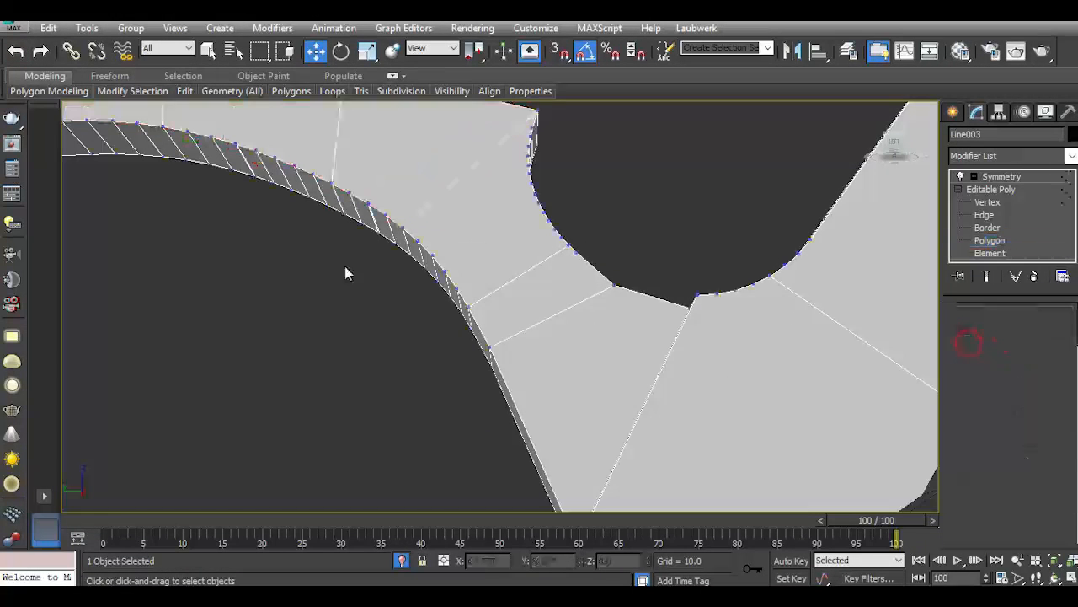
{"action": "left_click", "coordinate": [418, 241]}
{"action": "scroll", "coordinate": [539, 152], "scroll_direction": "up", "scroll_amount": 2}
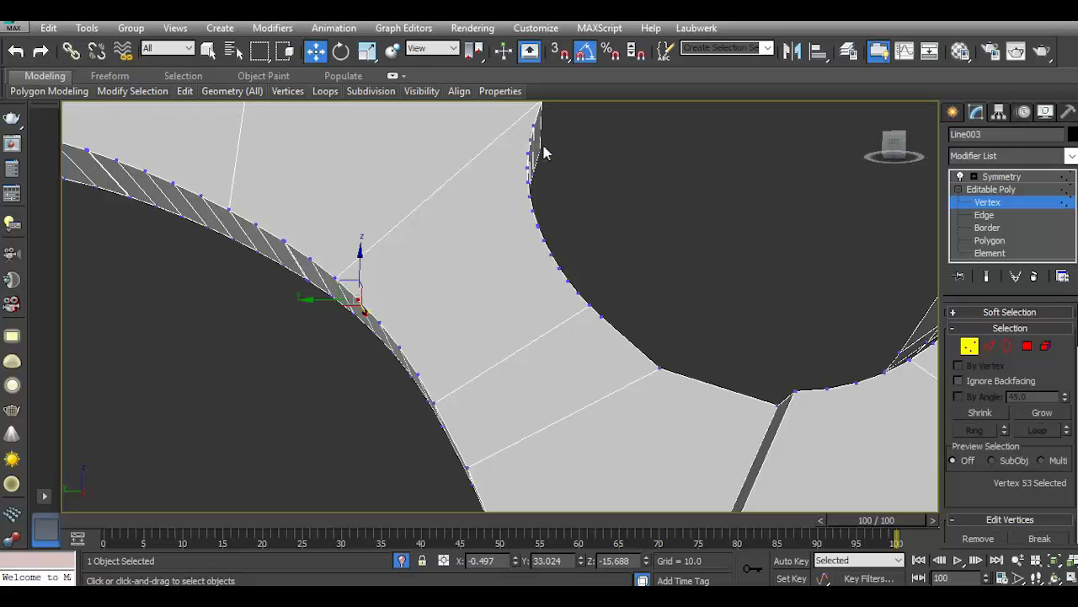
{"action": "left_click", "coordinate": [532, 125]}
{"action": "scroll", "coordinate": [996, 453], "scroll_direction": "down", "scroll_amount": 2}
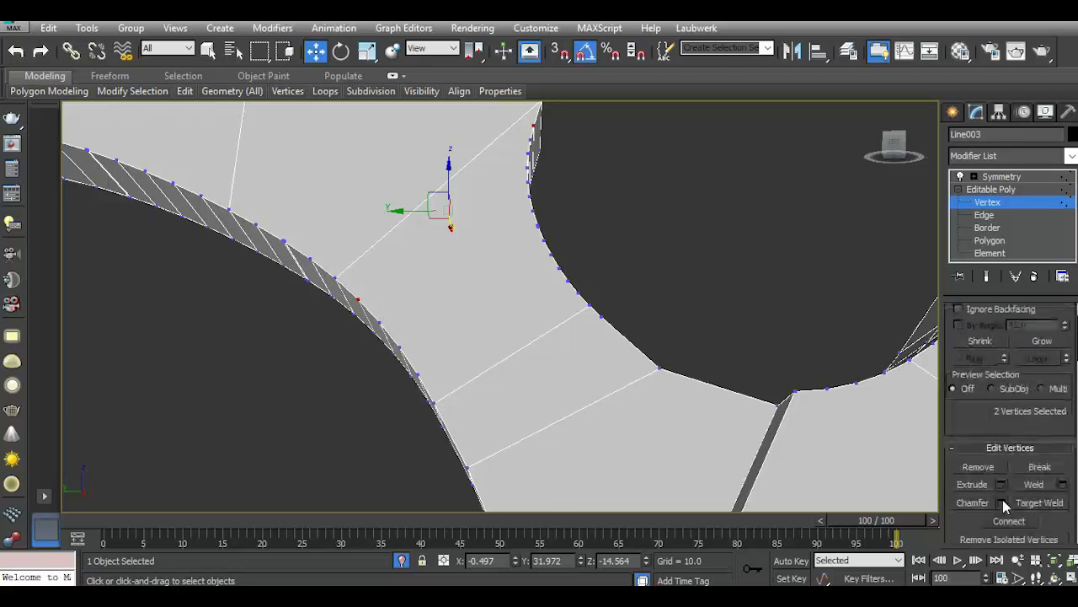
Move the hook's three side polygons outward along X to about -1.114 and return to the Symmetry result.
{"action": "left_click", "coordinate": [1003, 240]}
{"action": "left_click_drag", "start_coordinate": [899, 150], "coordinate": [891, 160]}
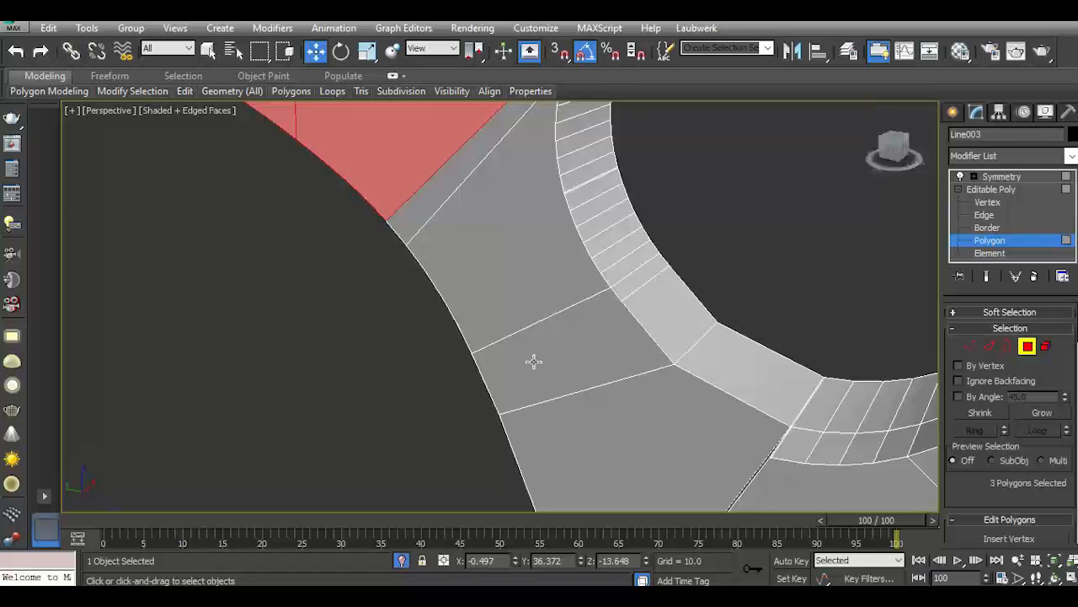
{"action": "scroll", "coordinate": [519, 351], "scroll_direction": "down", "scroll_amount": 4}
{"action": "left_click_drag", "start_coordinate": [389, 214], "coordinate": [376, 216]}
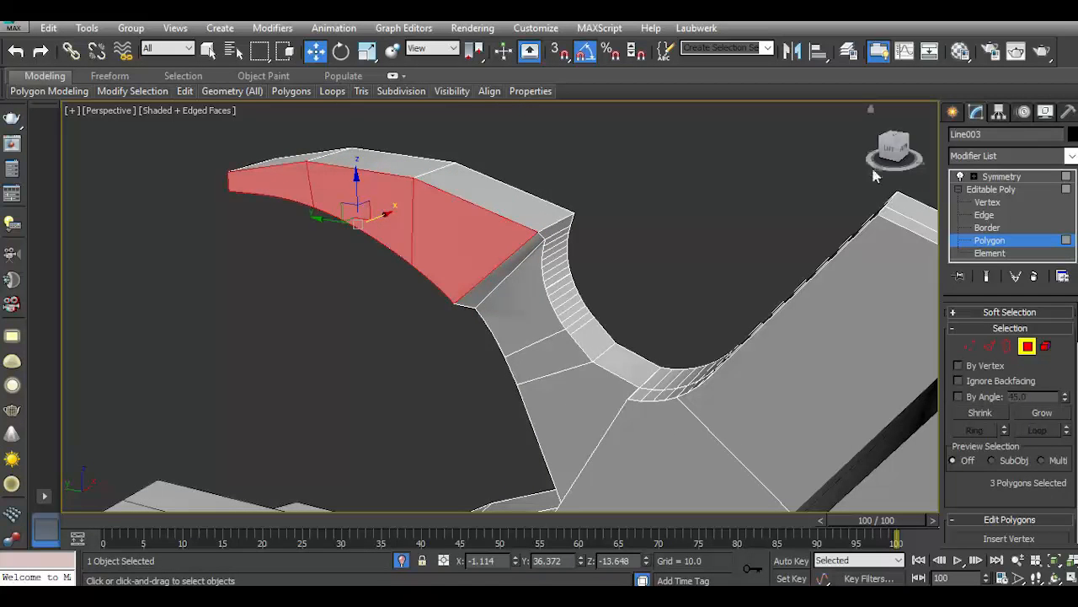
{"action": "mouse_move", "coordinate": [897, 149]}
{"action": "left_mouse_down"}
{"action": "mouse_move", "coordinate": [925, 154]}
{"action": "mouse_move", "coordinate": [913, 123]}
{"action": "mouse_move", "coordinate": [909, 135]}
{"action": "left_mouse_up"}
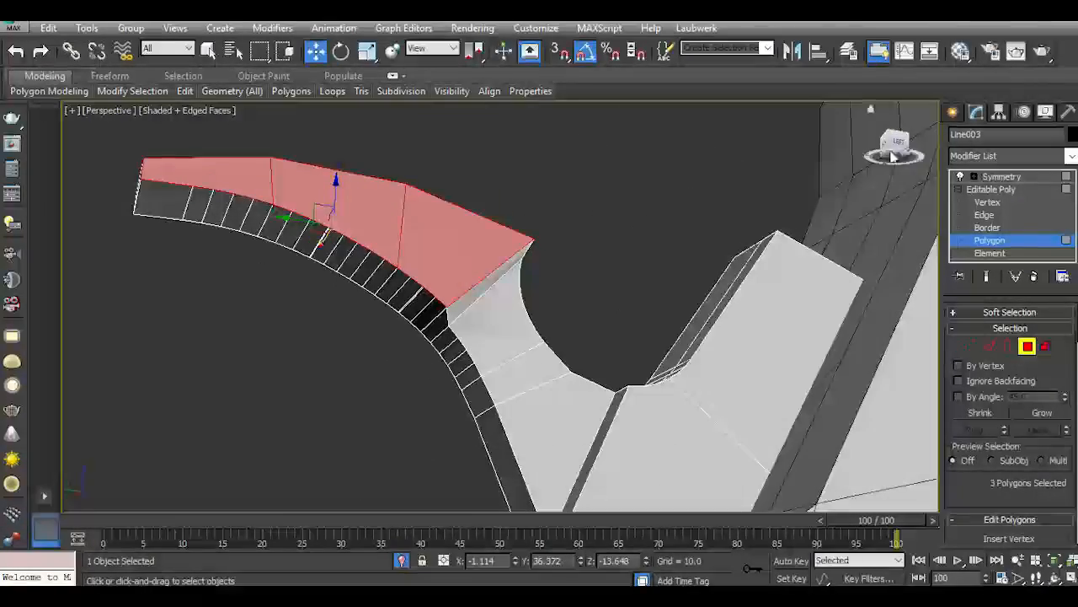
{"action": "left_click", "coordinate": [991, 189]}
{"action": "left_click", "coordinate": [690, 179]}
{"action": "left_click_drag", "start_coordinate": [887, 141], "coordinate": [841, 152]}
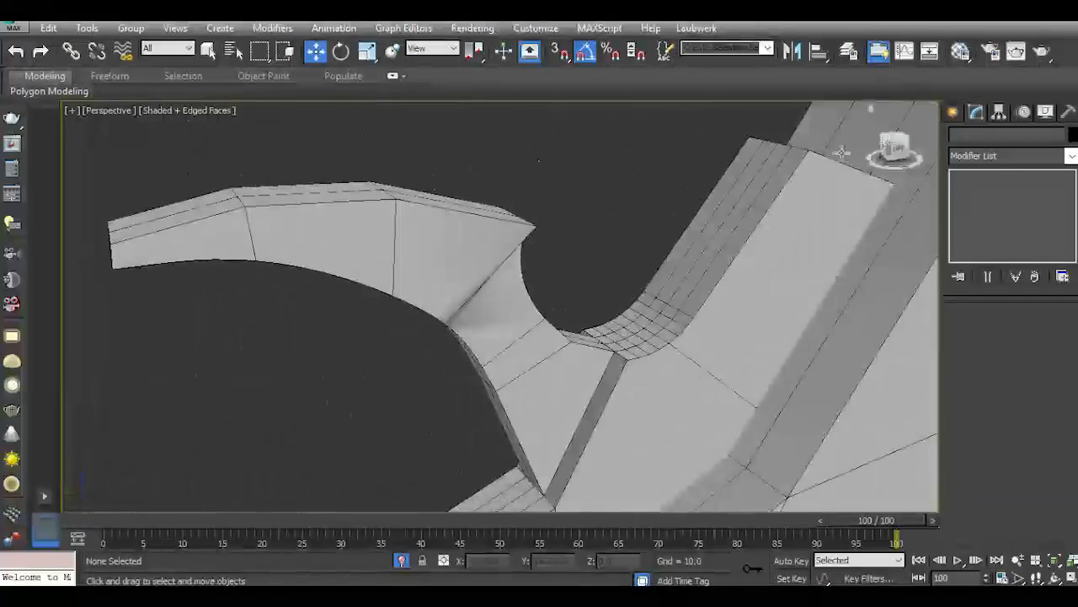
{"action": "scroll", "coordinate": [540, 347], "scroll_direction": "down", "scroll_amount": 3}
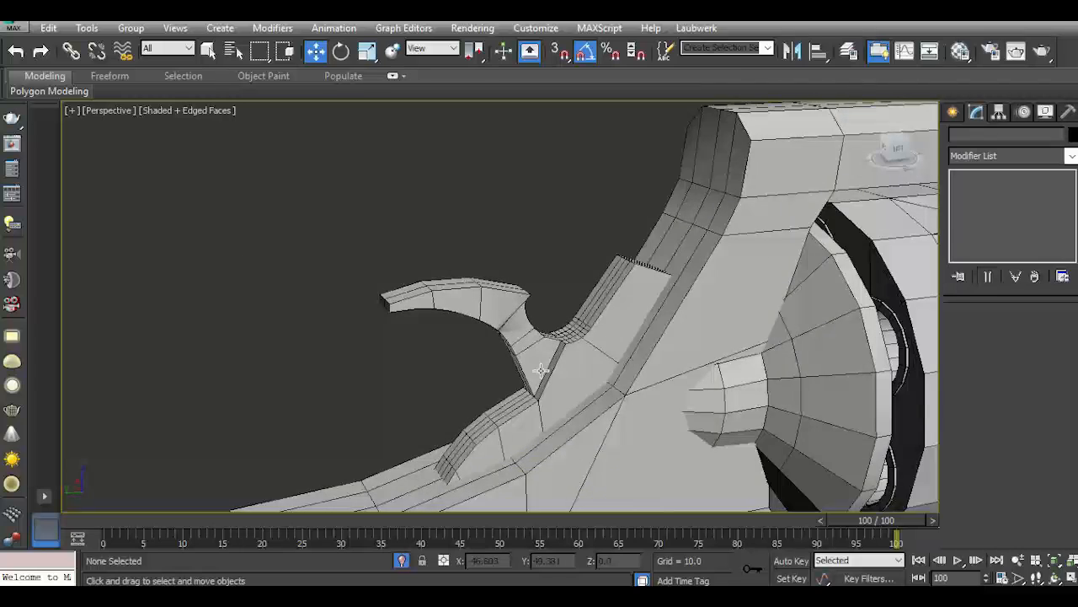
{"action": "scroll", "coordinate": [548, 356], "scroll_direction": "up", "scroll_amount": 3}
Try narrowing the hook's tip by moving its end corner edge inward along X to about 0.108.
{"action": "left_click", "coordinate": [518, 333]}
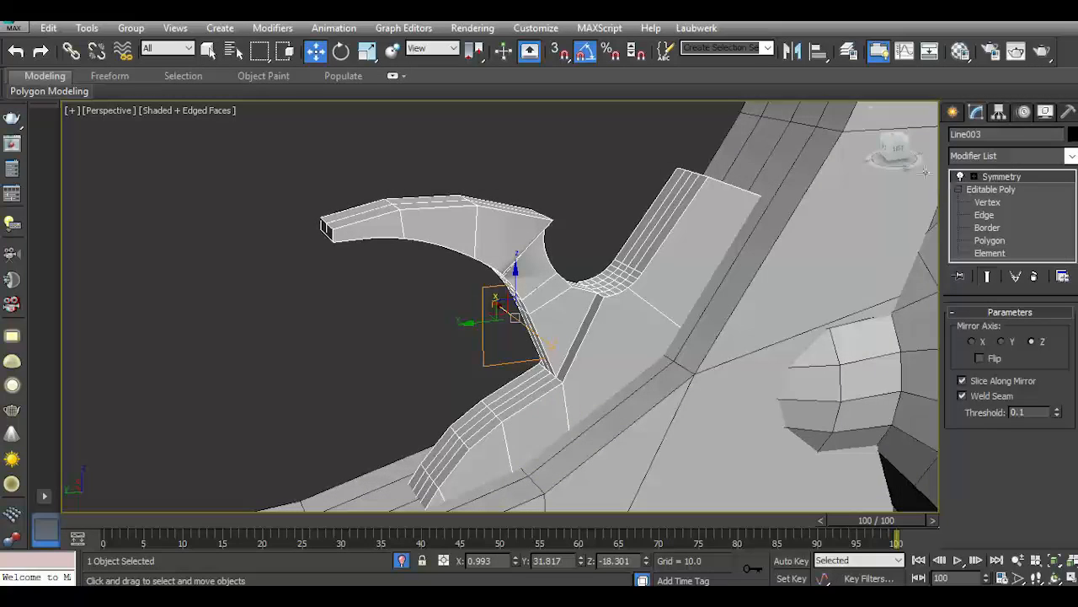
{"action": "left_click_drag", "start_coordinate": [900, 148], "coordinate": [966, 187]}
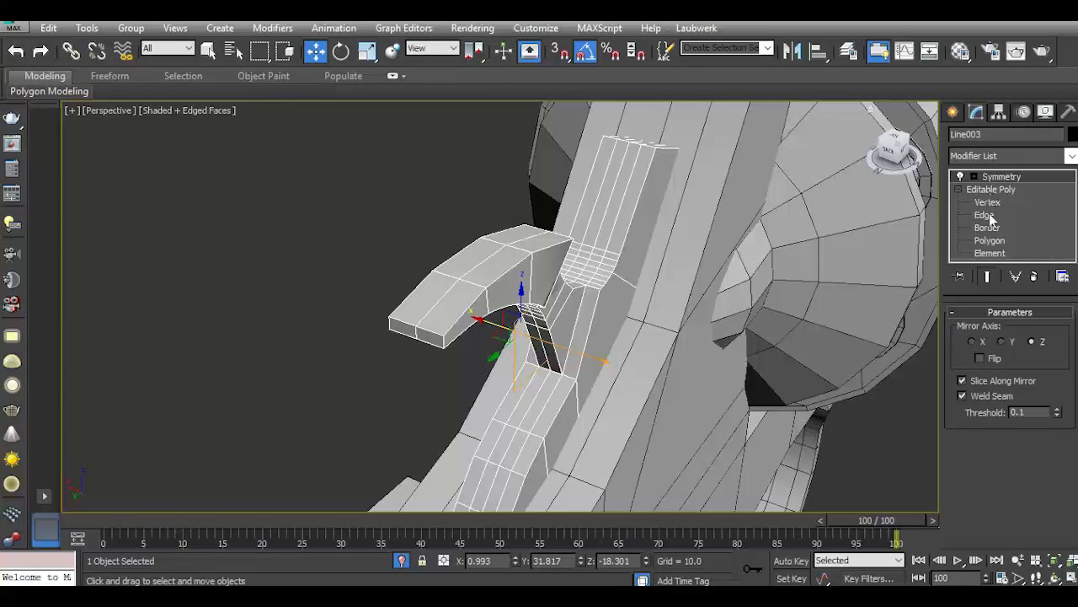
{"action": "left_click", "coordinate": [986, 215]}
{"action": "left_click", "coordinate": [443, 343]}
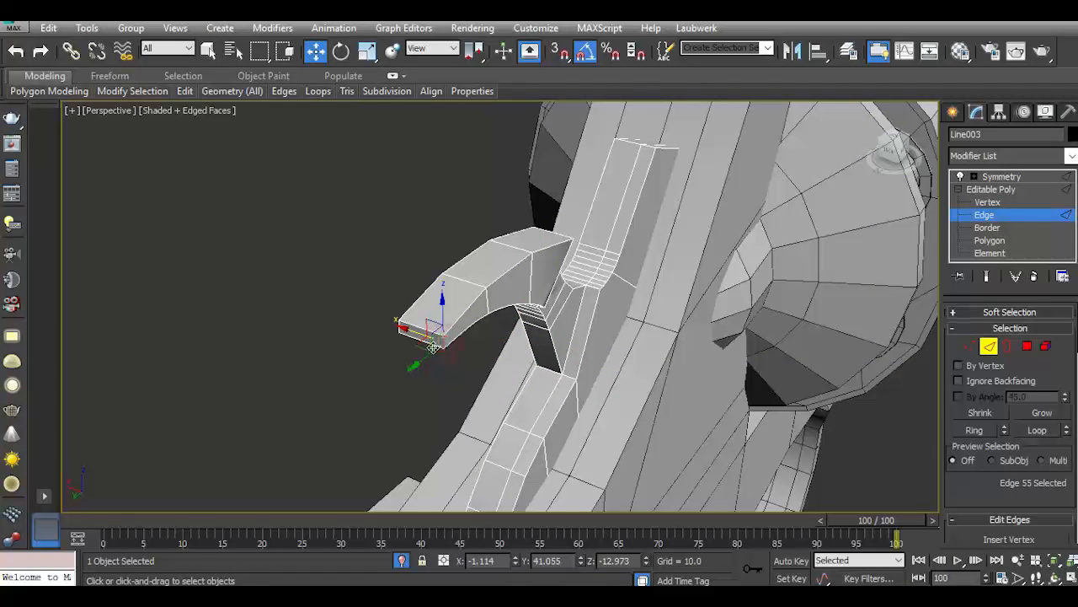
{"action": "scroll", "coordinate": [431, 338], "scroll_direction": "up", "scroll_amount": 3}
{"action": "left_click_drag", "start_coordinate": [434, 344], "coordinate": [379, 324]}
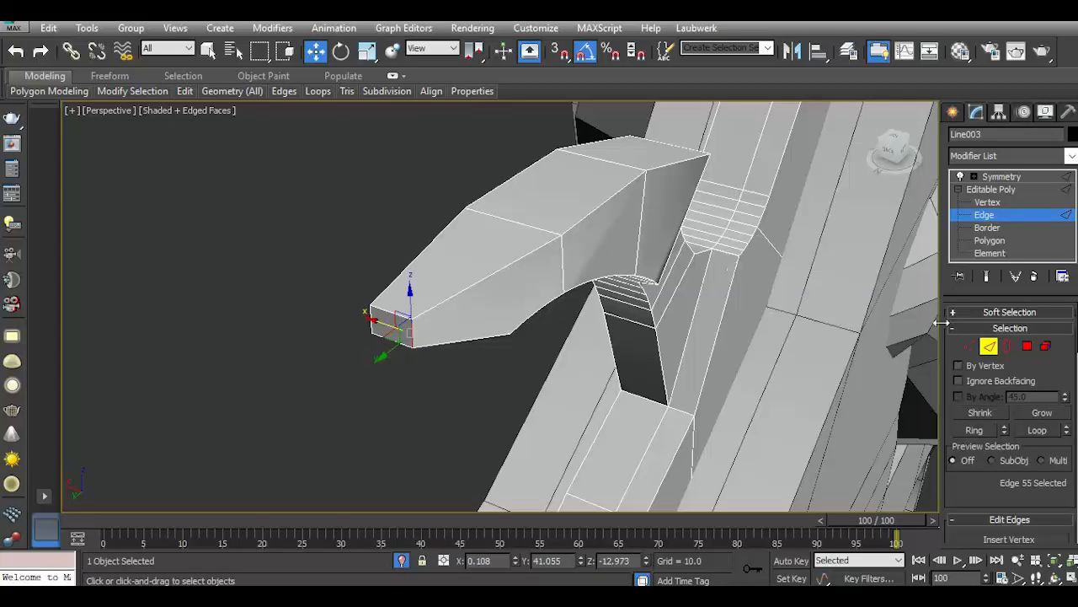
Inspect the narrowed tip and its underside vertices from below, and undo the edge move.
{"action": "left_click", "coordinate": [967, 352]}
{"action": "left_click_drag", "start_coordinate": [901, 149], "coordinate": [910, 138]}
{"action": "scroll", "coordinate": [545, 366], "scroll_direction": "down", "scroll_amount": 5}
{"action": "scroll", "coordinate": [537, 276], "scroll_direction": "up", "scroll_amount": 5}
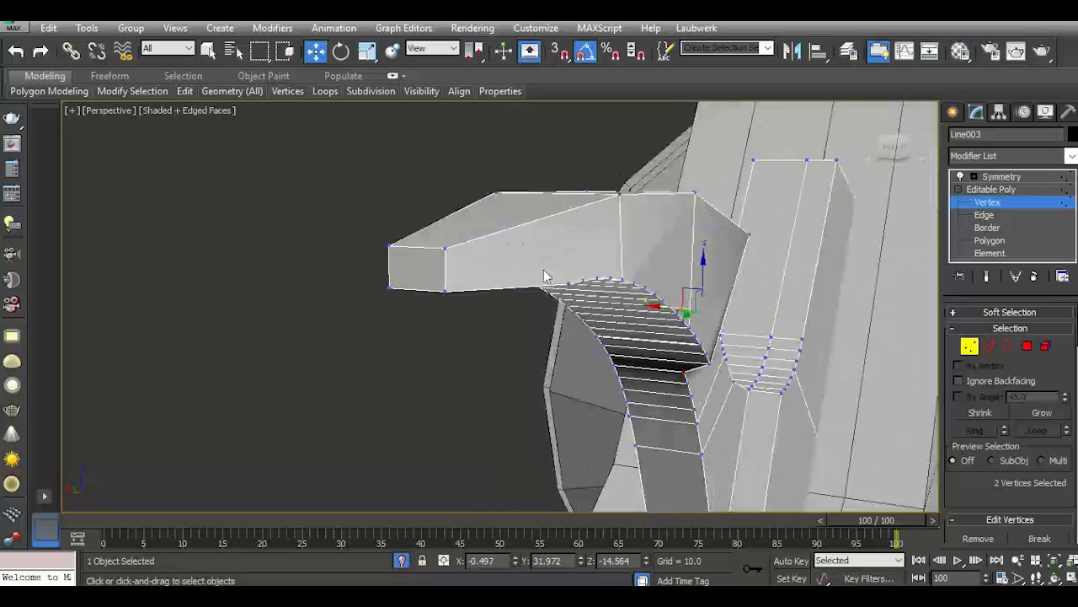
{"action": "left_click_drag", "start_coordinate": [893, 154], "coordinate": [880, 145]}
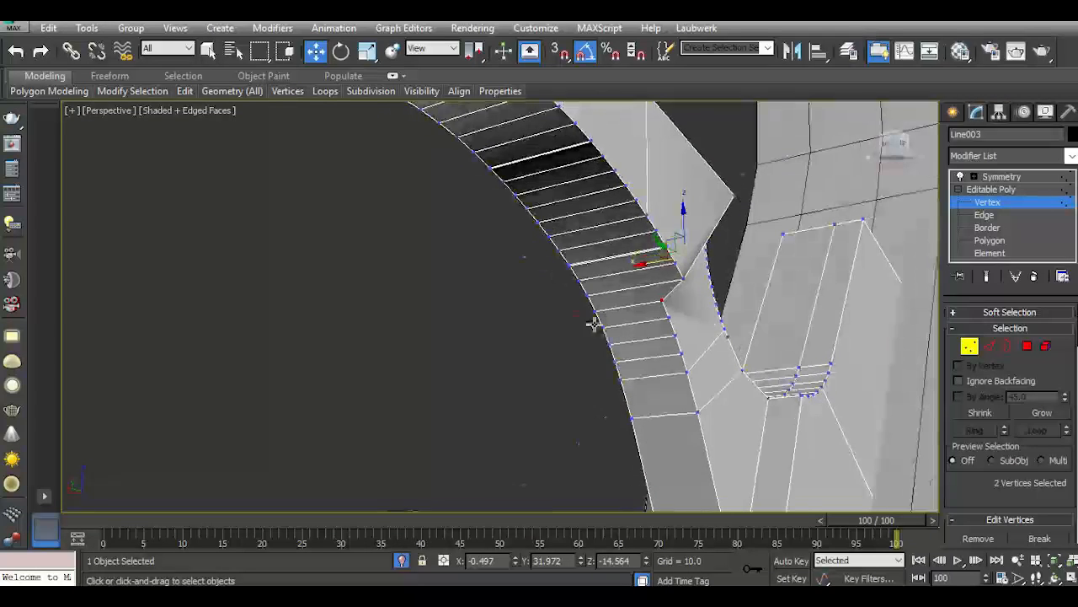
{"action": "scroll", "coordinate": [595, 305], "scroll_direction": "down", "scroll_amount": 5}
{"action": "scroll", "coordinate": [565, 256], "scroll_direction": "up", "scroll_amount": 1}
{"action": "scroll", "coordinate": [560, 261], "scroll_direction": "up", "scroll_amount": 2}
{"action": "scroll", "coordinate": [571, 282], "scroll_direction": "up", "scroll_amount": 3}
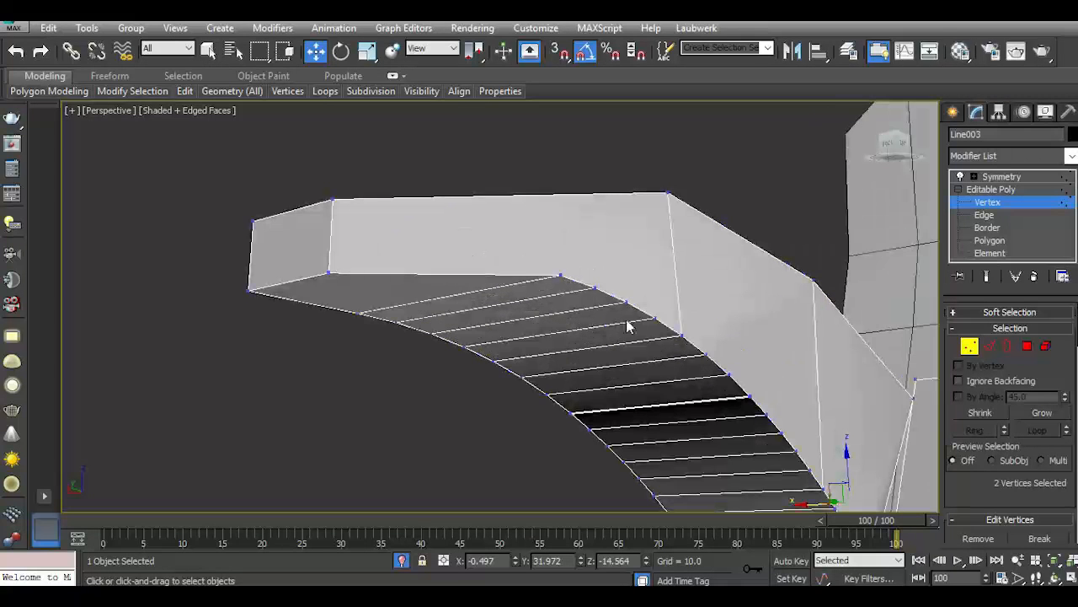
{"action": "left_click", "coordinate": [17, 52]}
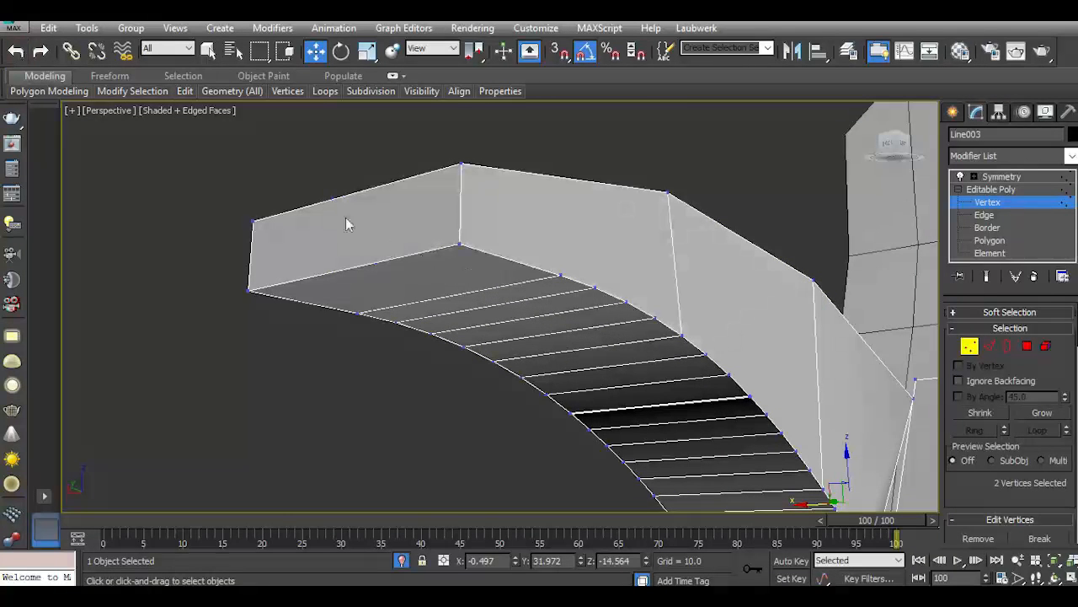
Try moving the six outer underside vertices near the hook's tip inward along X to about -0.508, and undo the move.
{"action": "left_click", "coordinate": [458, 242]}
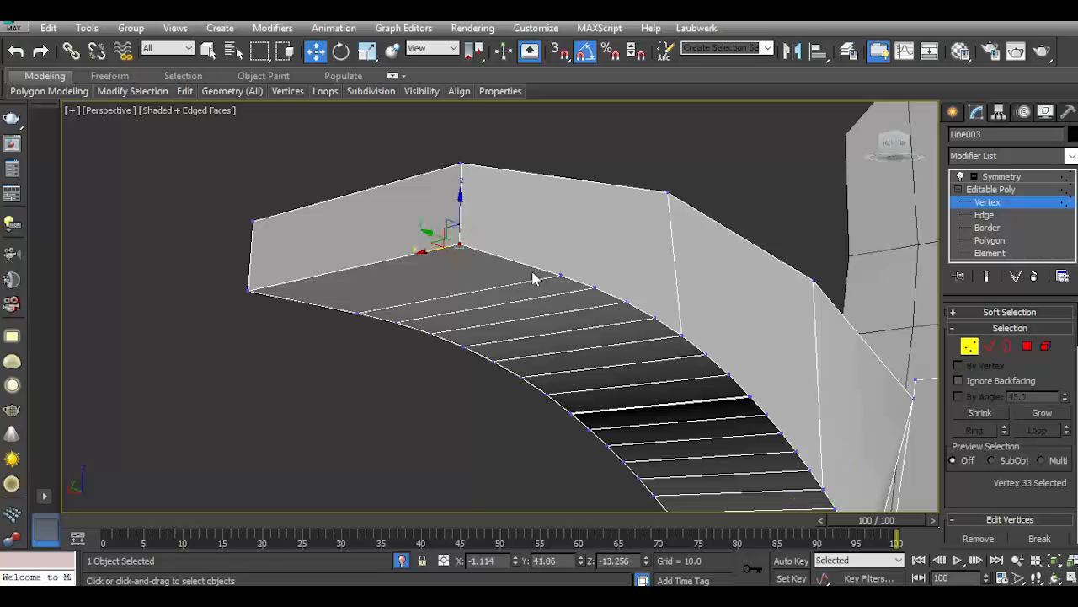
{"action": "key", "text": "l"}
{"action": "scroll", "coordinate": [395, 187], "scroll_direction": "up", "scroll_amount": 3}
{"action": "scroll", "coordinate": [388, 187], "scroll_direction": "up", "scroll_amount": 5}
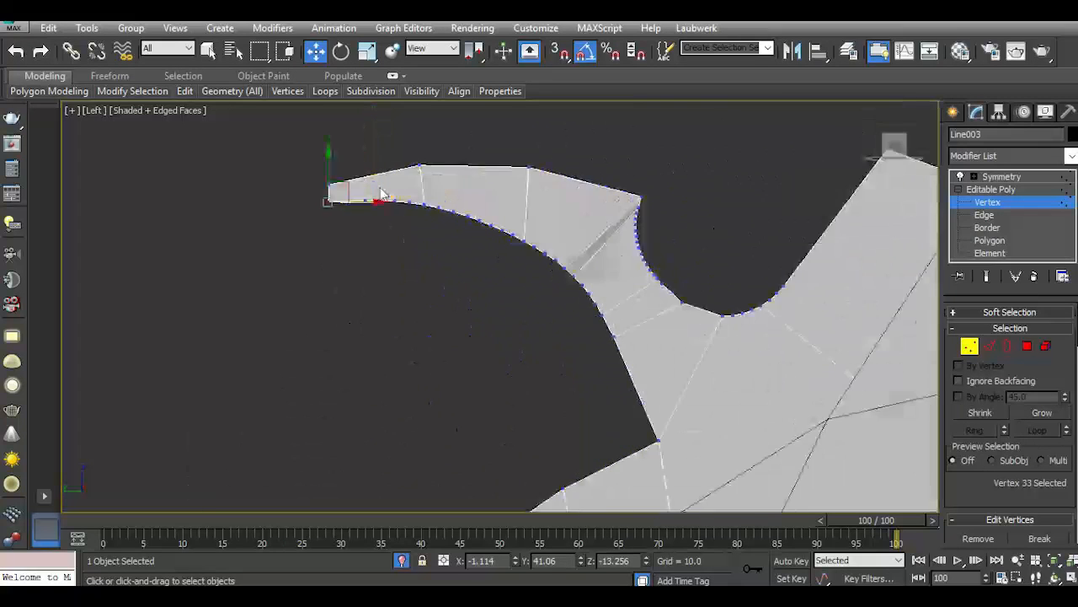
{"action": "left_click_drag", "start_coordinate": [328, 218], "coordinate": [435, 288]}
{"action": "left_click_drag", "start_coordinate": [618, 341], "coordinate": [636, 354]}
{"action": "key", "text": "p"}
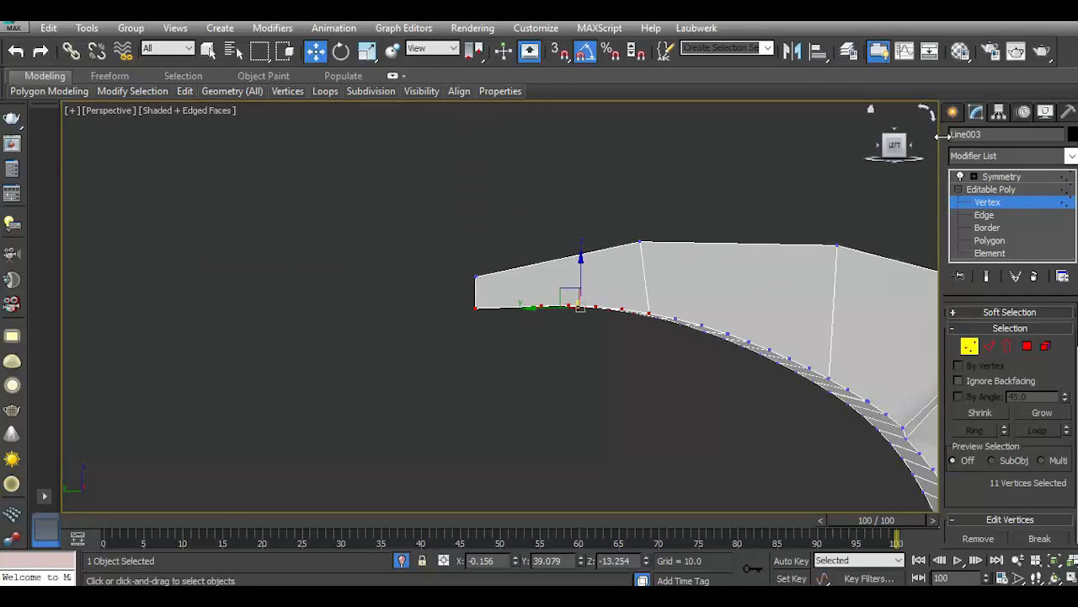
{"action": "left_click_drag", "start_coordinate": [896, 159], "coordinate": [895, 148]}
{"action": "scroll", "coordinate": [571, 334], "scroll_direction": "up", "scroll_amount": 2}
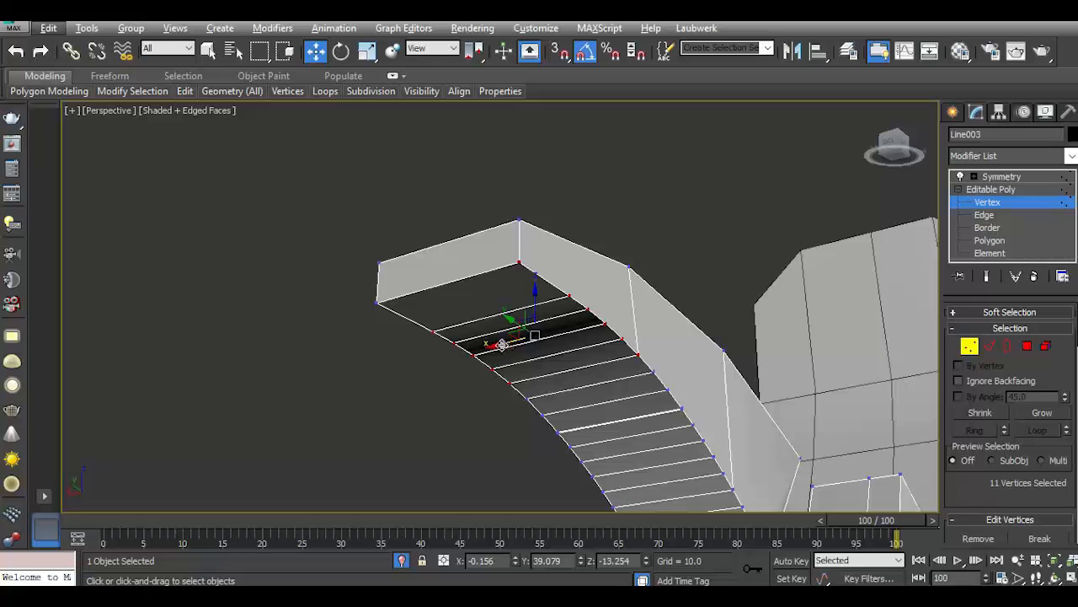
{"action": "left_click_drag", "start_coordinate": [392, 309], "coordinate": [543, 411]}
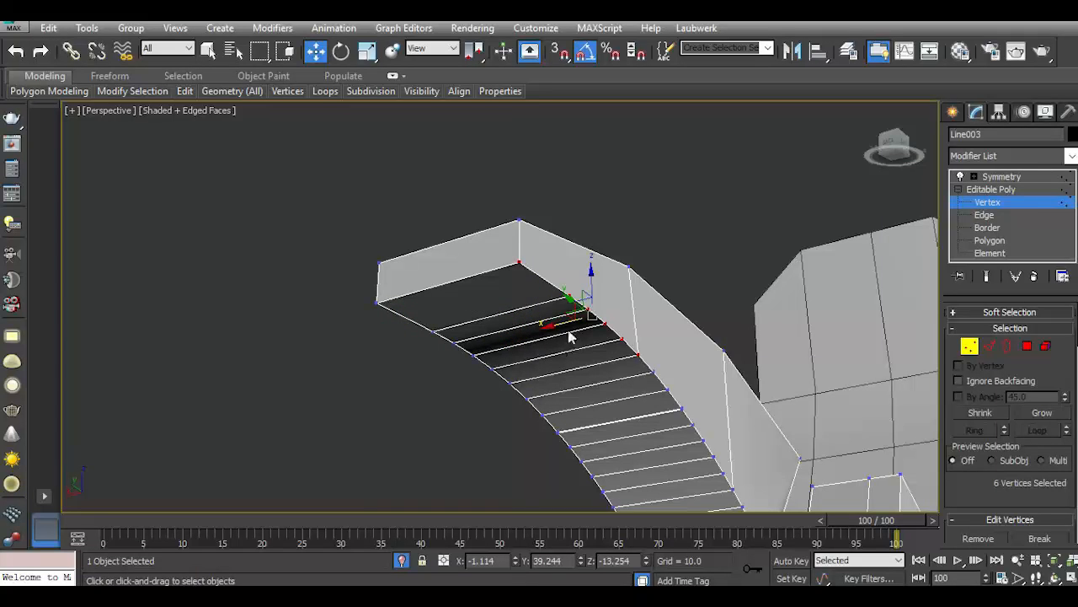
{"action": "left_click_drag", "start_coordinate": [560, 325], "coordinate": [519, 326]}
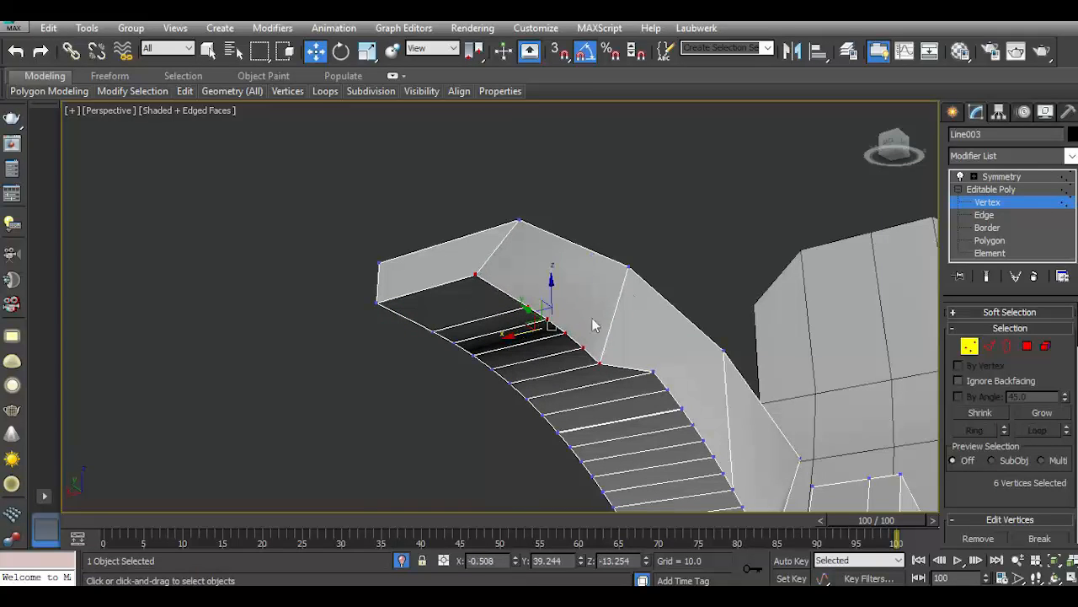
{"action": "left_click", "coordinate": [15, 52]}
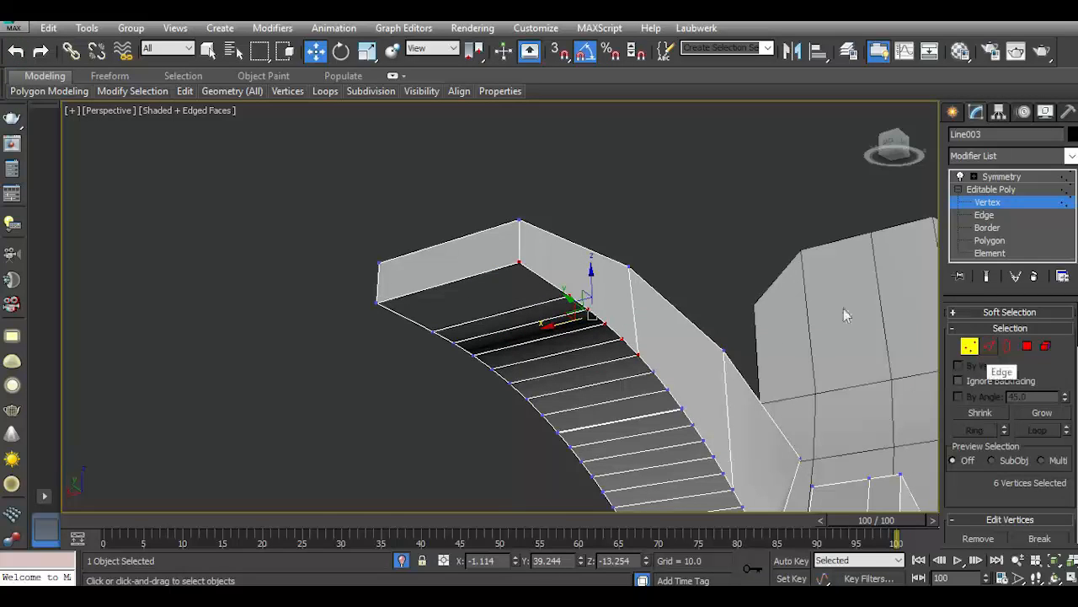
Try moving the outer tip vertices, including two upper ones, inward along X to about -0.654, check the Symmetry result, and undo it.
{"action": "left_click", "coordinate": [637, 266], "text": "ctrl"}
{"action": "left_click_drag", "start_coordinate": [617, 291], "coordinate": [616, 293], "text": "ctrl"}
{"action": "mouse_move", "coordinate": [548, 309]}
{"action": "left_mouse_down"}
{"action": "mouse_move", "coordinate": [524, 314]}
{"action": "mouse_move", "coordinate": [539, 320]}
{"action": "left_mouse_up"}
{"action": "left_click_drag", "start_coordinate": [896, 148], "coordinate": [898, 195]}
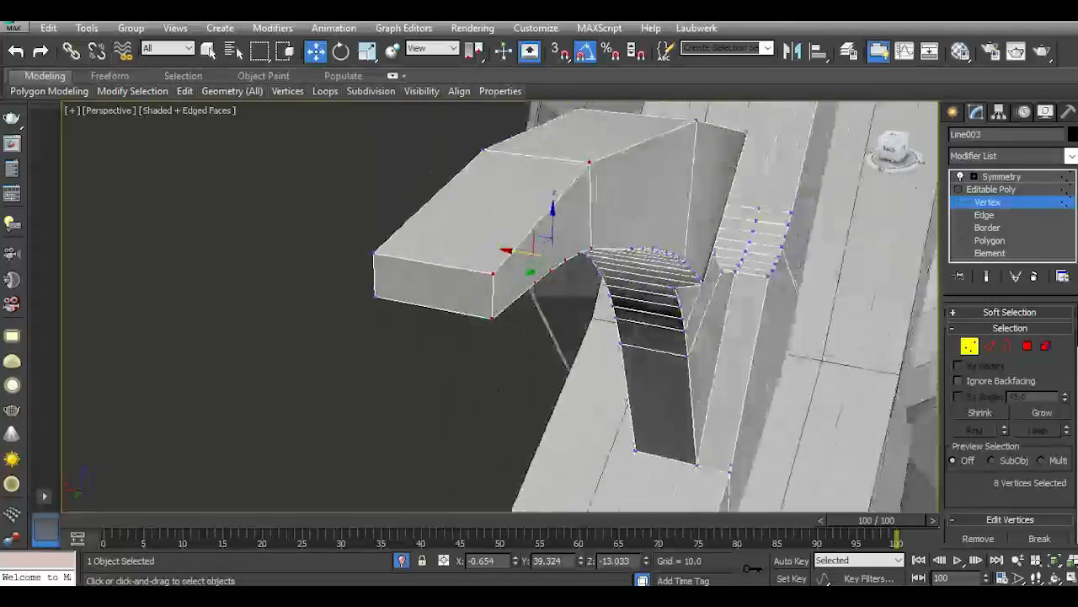
{"action": "left_click", "coordinate": [991, 189]}
{"action": "left_click", "coordinate": [493, 336]}
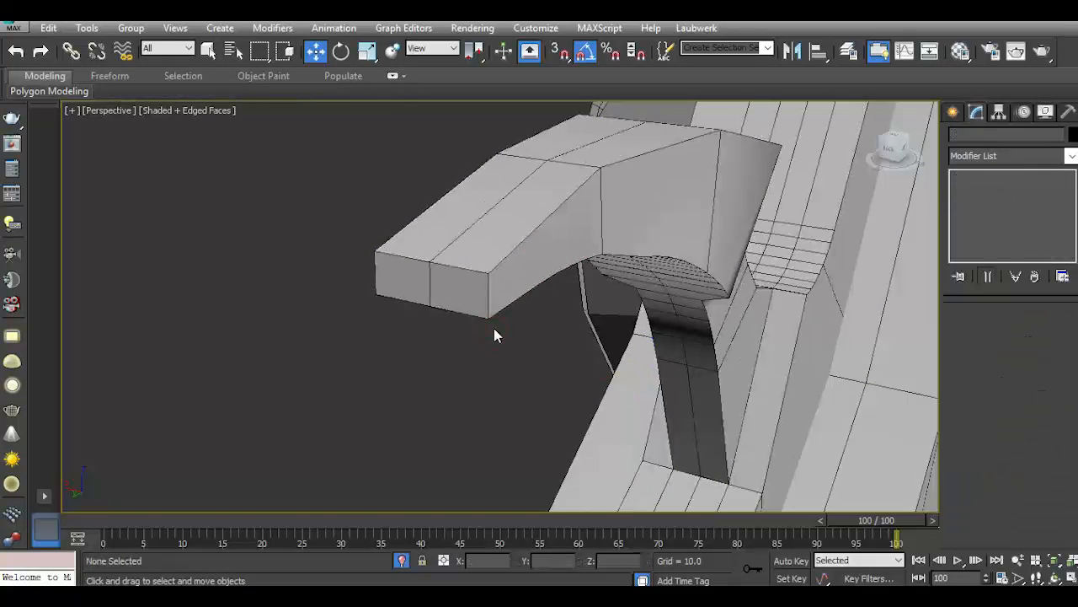
{"action": "left_click_drag", "start_coordinate": [896, 157], "coordinate": [871, 109]}
{"action": "left_click", "coordinate": [16, 51]}
{"action": "left_click", "coordinate": [16, 51]}
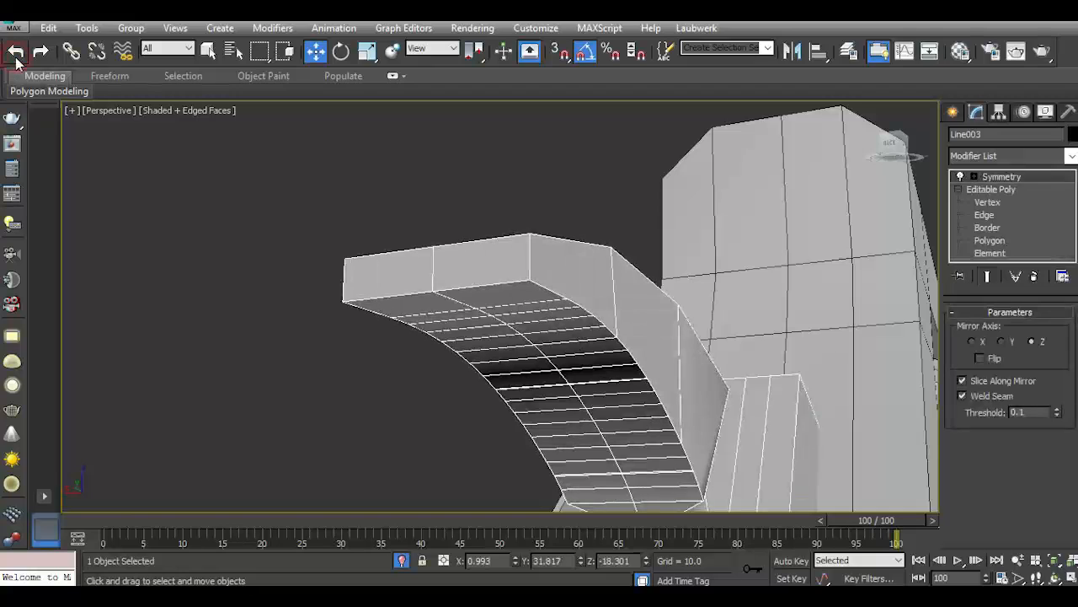
Remove the underside cross edges and their vertices between the hook's tip and the first dividing edge of its side.
{"action": "left_click", "coordinate": [988, 215]}
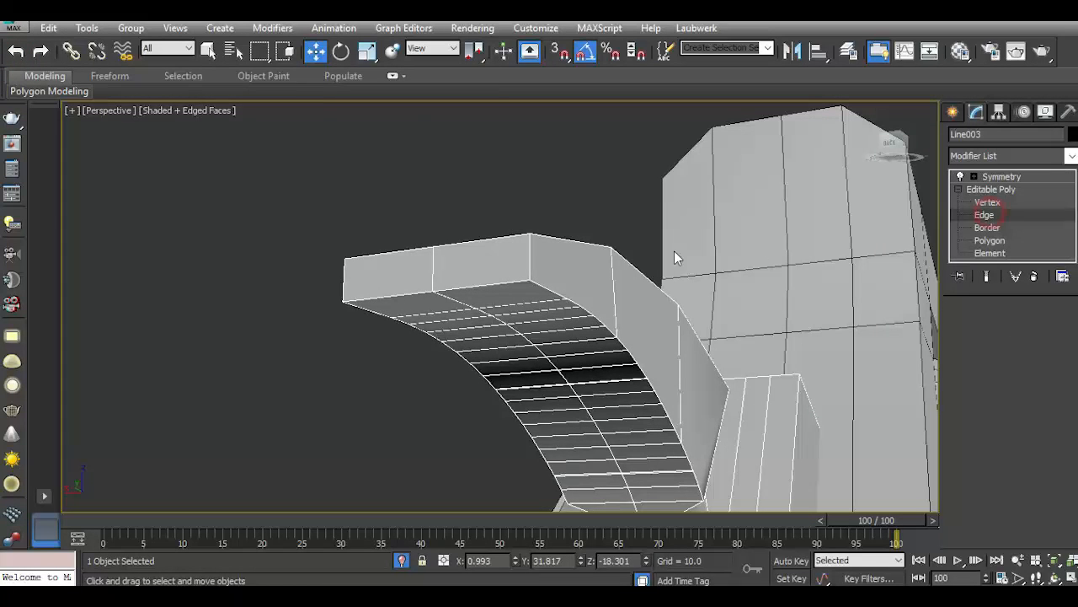
{"action": "left_click", "coordinate": [552, 296]}
{"action": "left_click", "coordinate": [542, 301]}
{"action": "key", "text": "ctrl+BackSpace"}
{"action": "left_click", "coordinate": [564, 310]}
{"action": "key", "text": "ctrl+BackSpace"}
{"action": "left_click", "coordinate": [574, 321]}
{"action": "key", "text": "ctrl+BackSpace"}
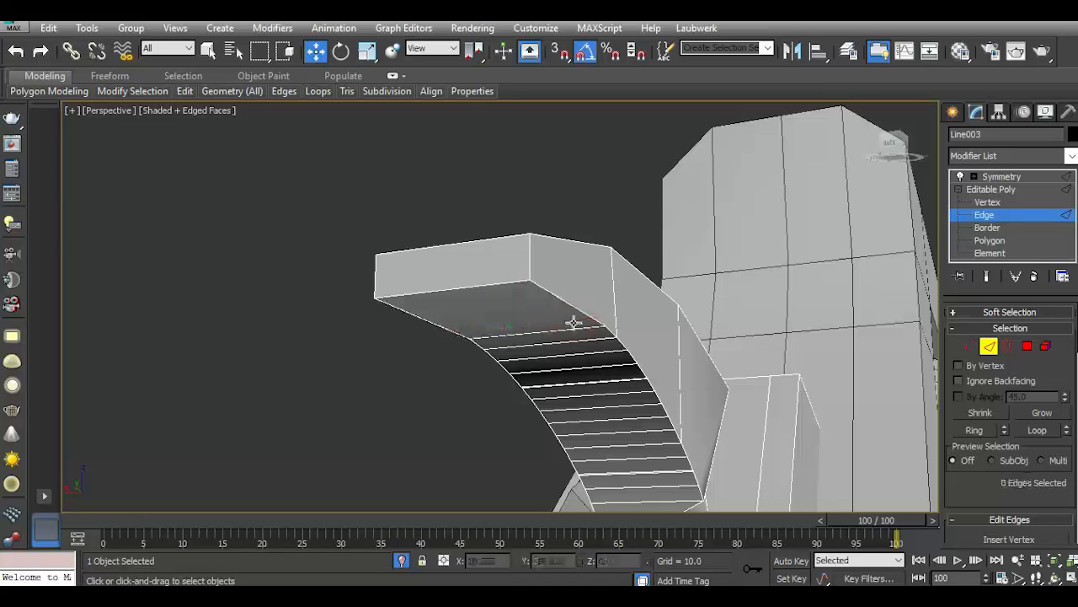
{"action": "middle_click_drag", "start_coordinate": [600, 320], "coordinate": [576, 322], "text": "alt"}
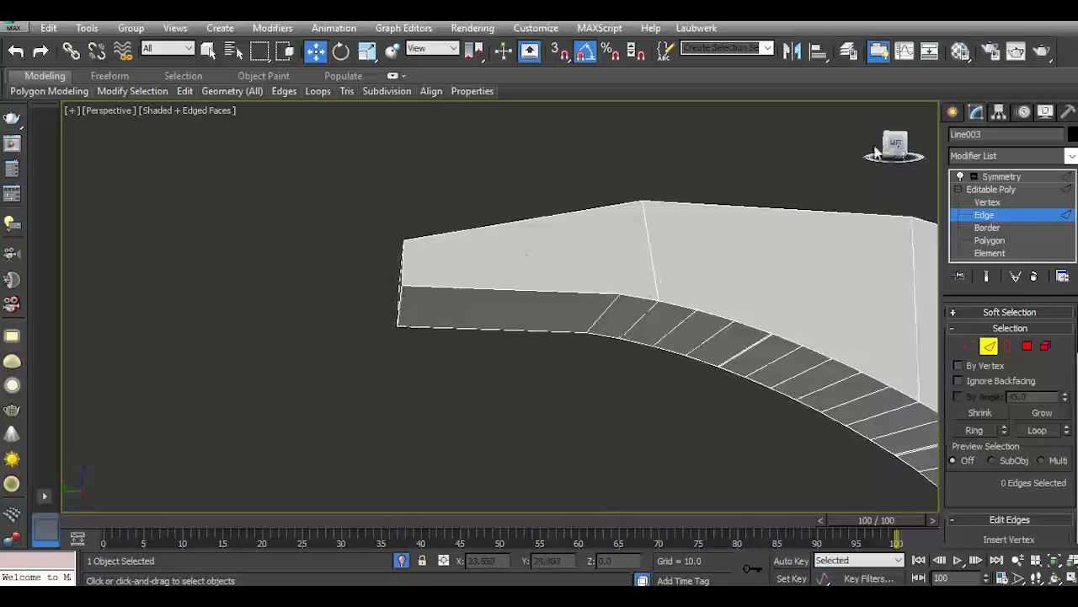
{"action": "scroll", "coordinate": [597, 312], "scroll_direction": "down", "scroll_amount": 2}
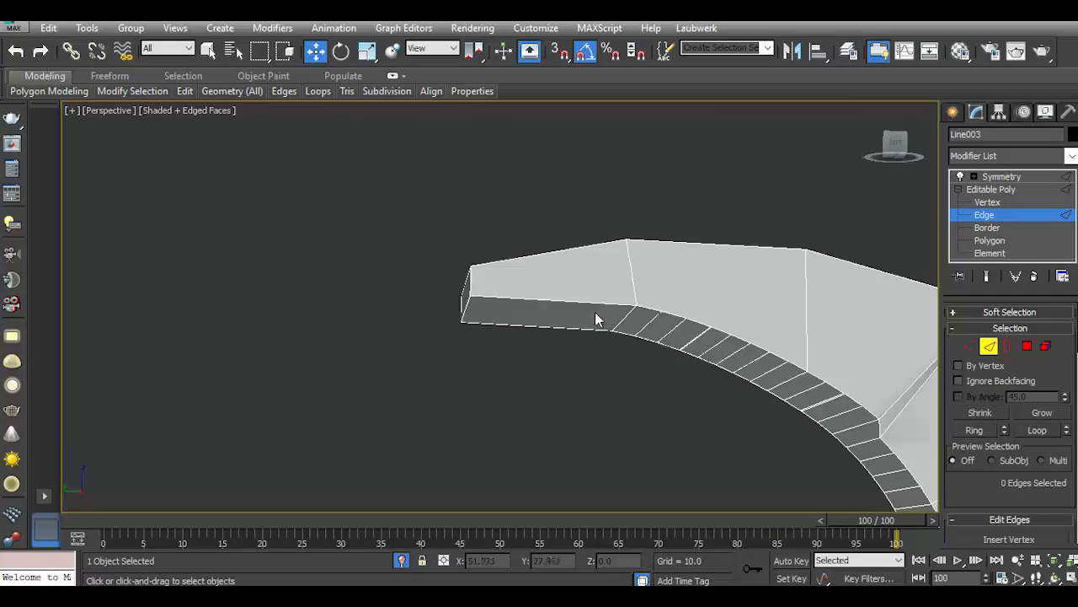
Thin out the hook's curved underside by removing four more cross edges with their vertices, including one of a nearly coincident pair.
{"action": "scroll", "coordinate": [595, 313], "scroll_direction": "down", "scroll_amount": 2}
{"action": "scroll", "coordinate": [651, 331], "scroll_direction": "up", "scroll_amount": 2}
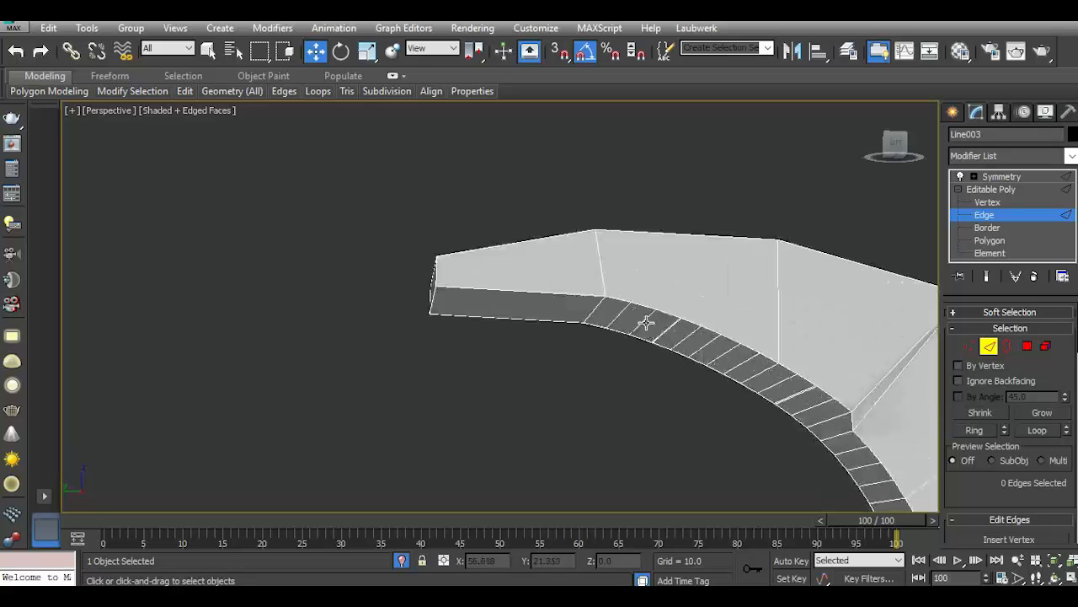
{"action": "left_click", "coordinate": [643, 320]}
{"action": "scroll", "coordinate": [666, 328], "scroll_direction": "up", "scroll_amount": 3}
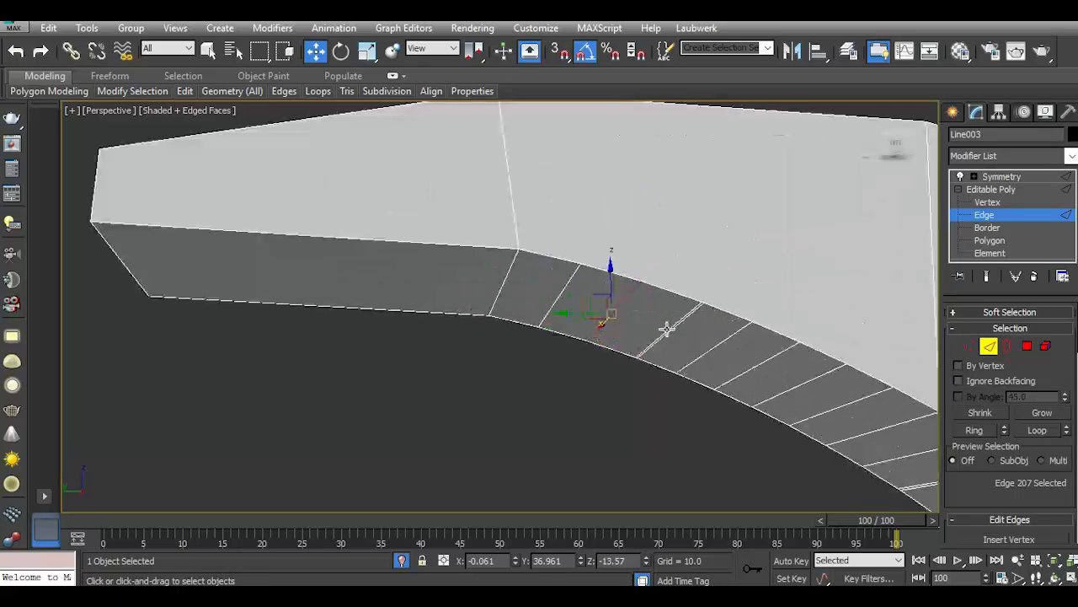
{"action": "left_click", "coordinate": [672, 330], "text": "ctrl"}
{"action": "key", "text": "ctrl+BackSpace"}
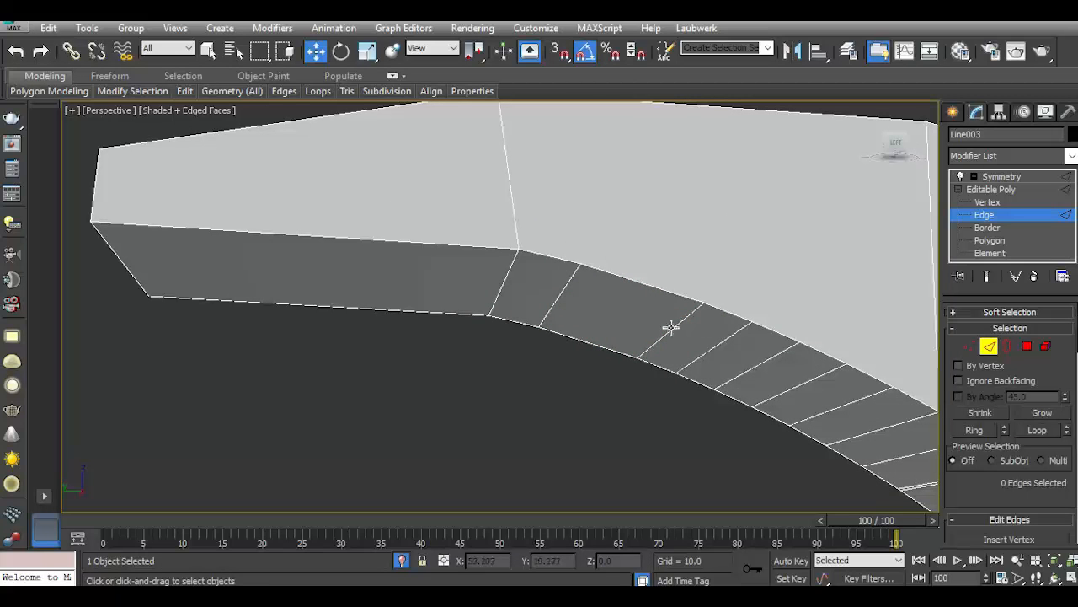
{"action": "left_click", "coordinate": [710, 345]}
{"action": "left_click", "coordinate": [772, 400], "text": "ctrl"}
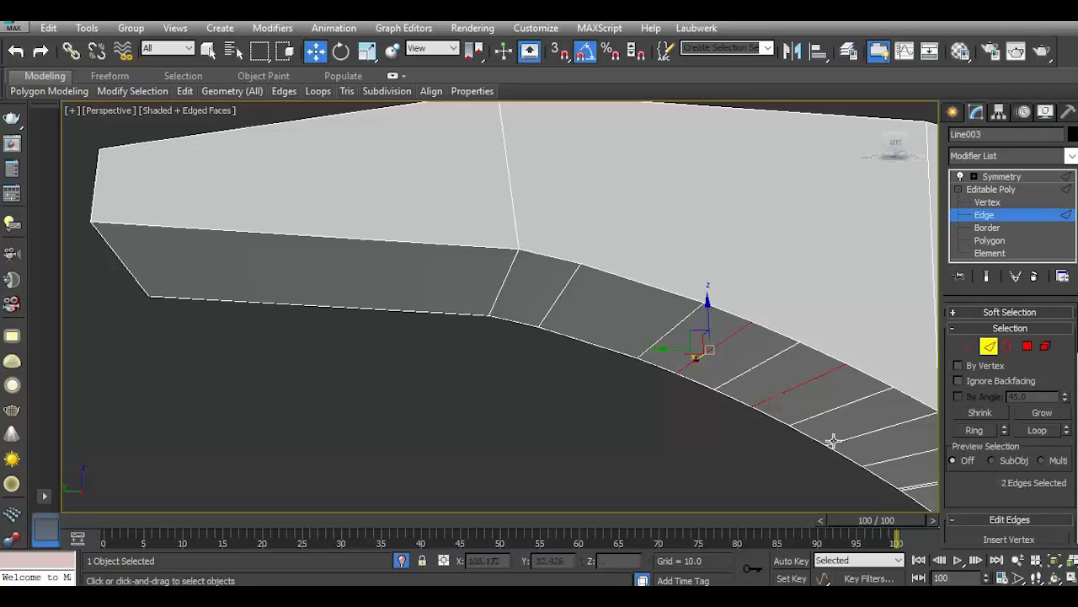
{"action": "key", "text": "ctrl+BackSpace"}
{"action": "scroll", "coordinate": [662, 362], "scroll_direction": "down", "scroll_amount": 4}
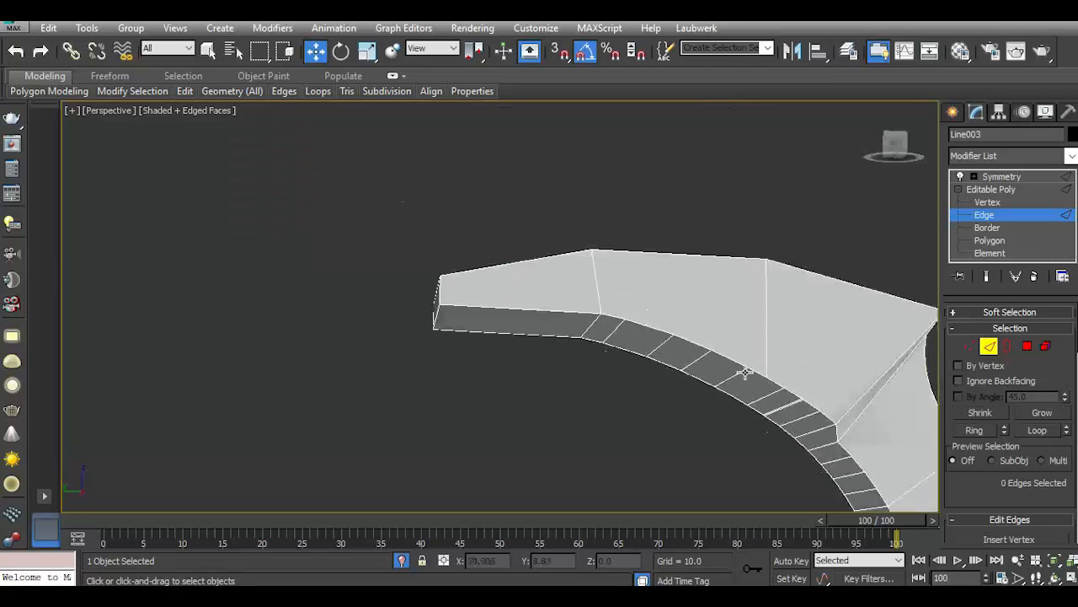
Remove two alternate cross edges with their vertices from the hook's underside between the two dividing edges of its side.
{"action": "scroll", "coordinate": [733, 372], "scroll_direction": "up", "scroll_amount": 4}
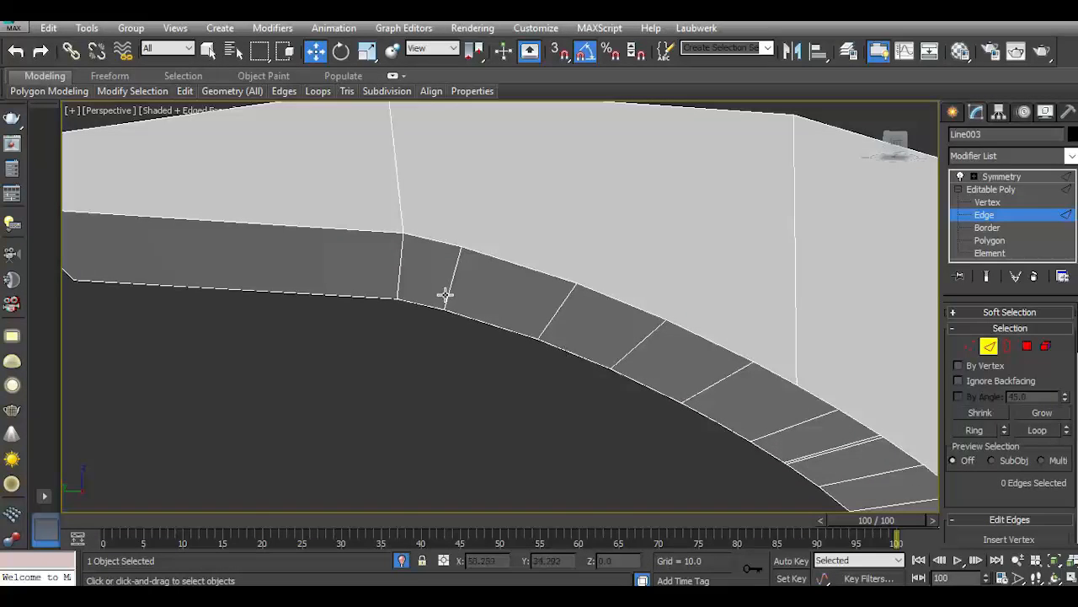
{"action": "left_click", "coordinate": [556, 322]}
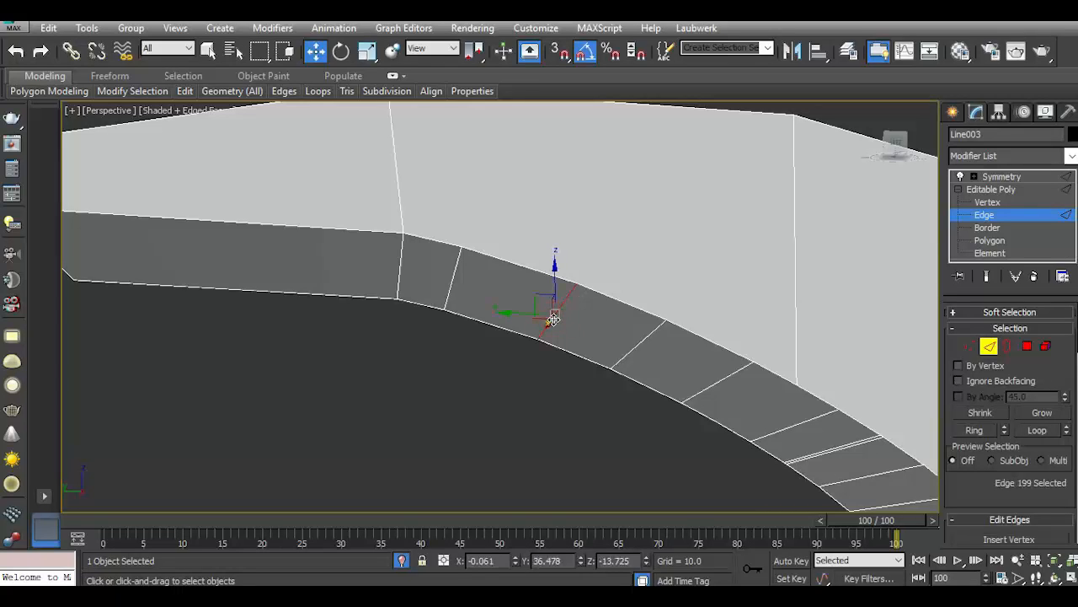
{"action": "key", "text": "ctrl+BackSpace"}
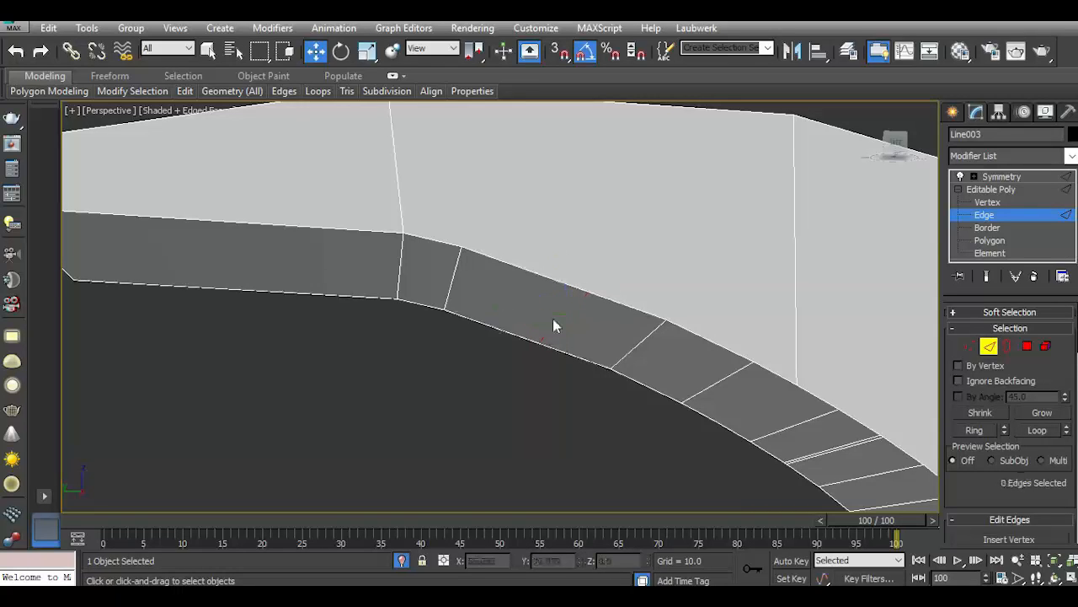
{"action": "left_click", "coordinate": [704, 390]}
{"action": "scroll", "coordinate": [690, 370], "scroll_direction": "down", "scroll_amount": 2}
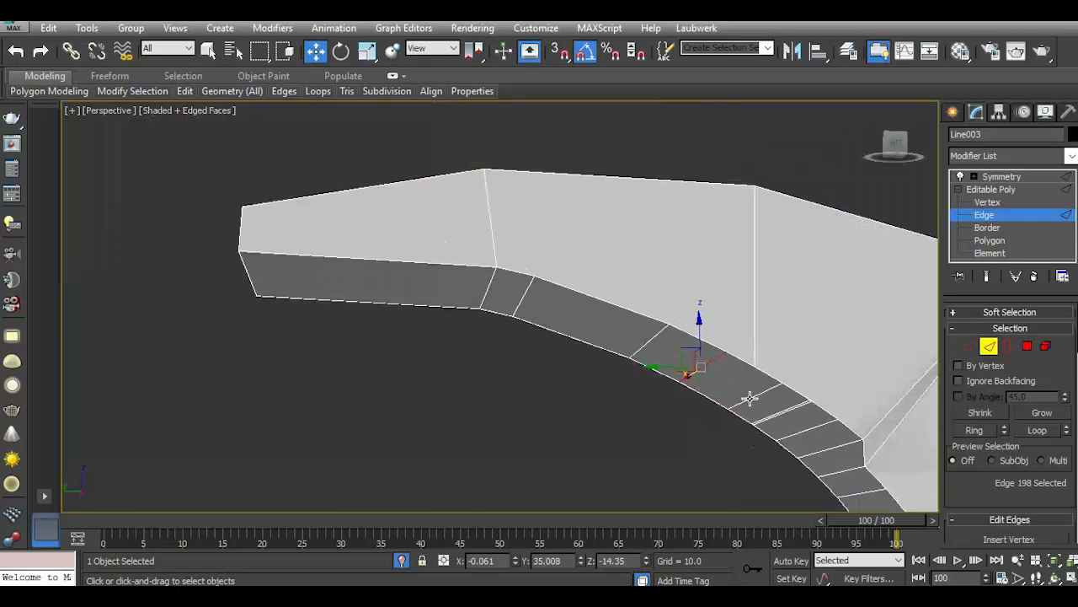
{"action": "scroll", "coordinate": [750, 396], "scroll_direction": "up", "scroll_amount": 2}
{"action": "key", "text": "ctrl+BackSpace"}
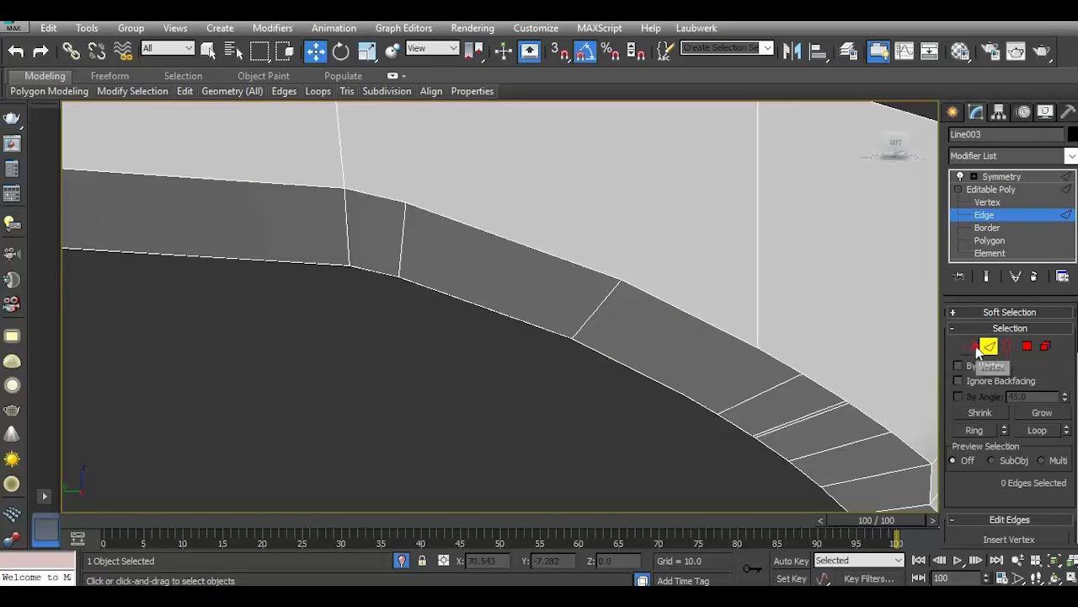
Target-weld the side vertex of the underside cross edge just past the second dividing edge onto that dividing edge's lower end.
{"action": "left_click", "coordinate": [972, 349]}
{"action": "scroll", "coordinate": [846, 370], "scroll_direction": "up", "scroll_amount": 2}
{"action": "right_click", "coordinate": [847, 370]}
{"action": "left_click", "coordinate": [796, 441]}
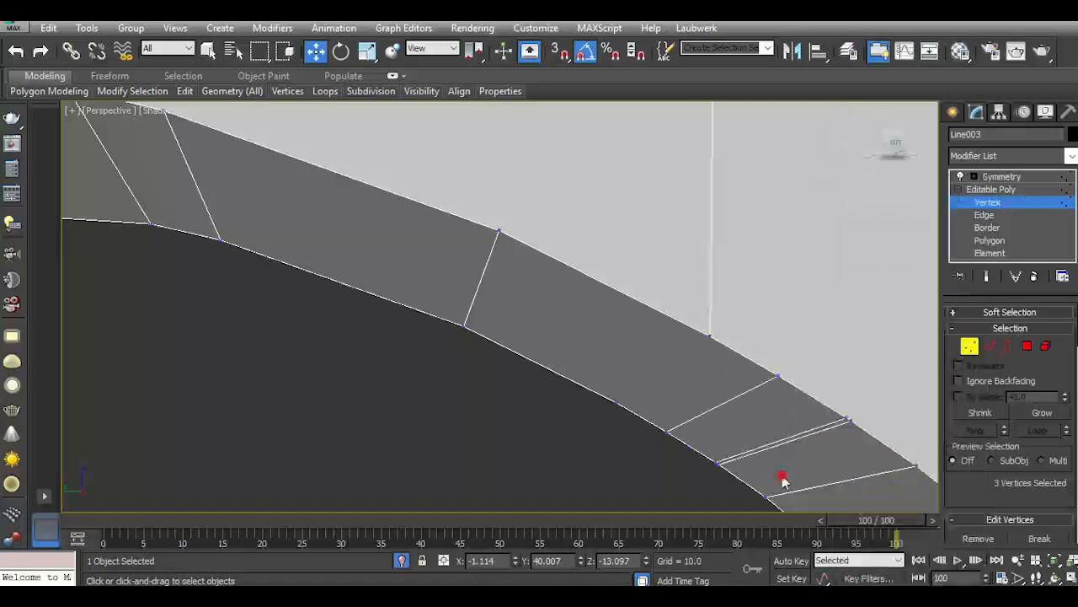
{"action": "left_click", "coordinate": [776, 377]}
{"action": "left_click", "coordinate": [709, 336]}
{"action": "scroll", "coordinate": [714, 344], "scroll_direction": "down", "scroll_amount": 3}
{"action": "right_click", "coordinate": [716, 359]}
{"action": "scroll", "coordinate": [819, 406], "scroll_direction": "up", "scroll_amount": 3}
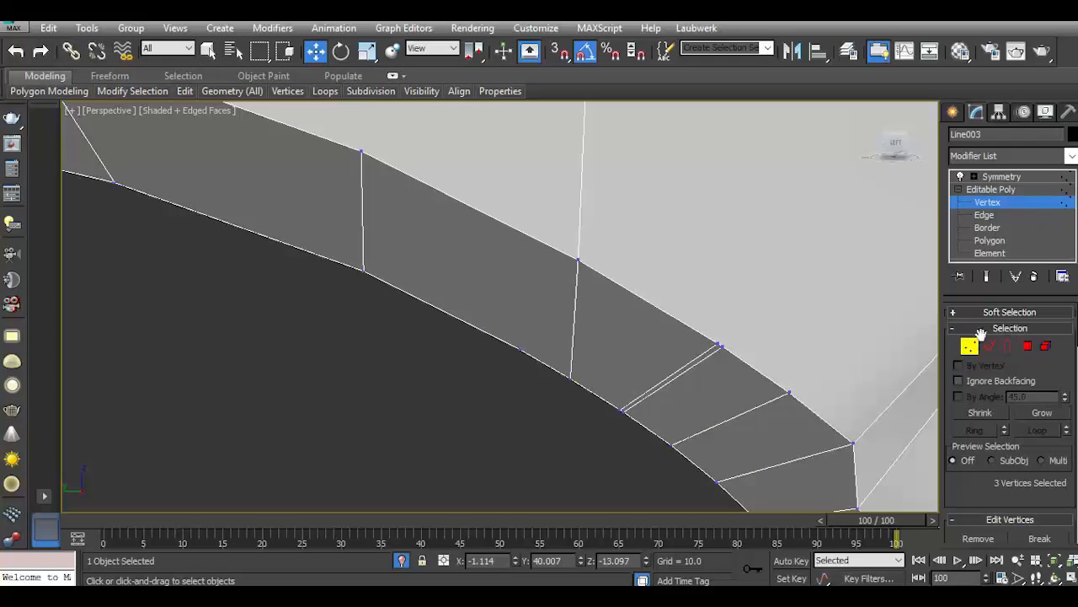
Remove the underside cross edges, including the nearly coincident pair, between the second dividing edge and the notch.
{"action": "left_click", "coordinate": [991, 349]}
{"action": "left_click", "coordinate": [672, 373]}
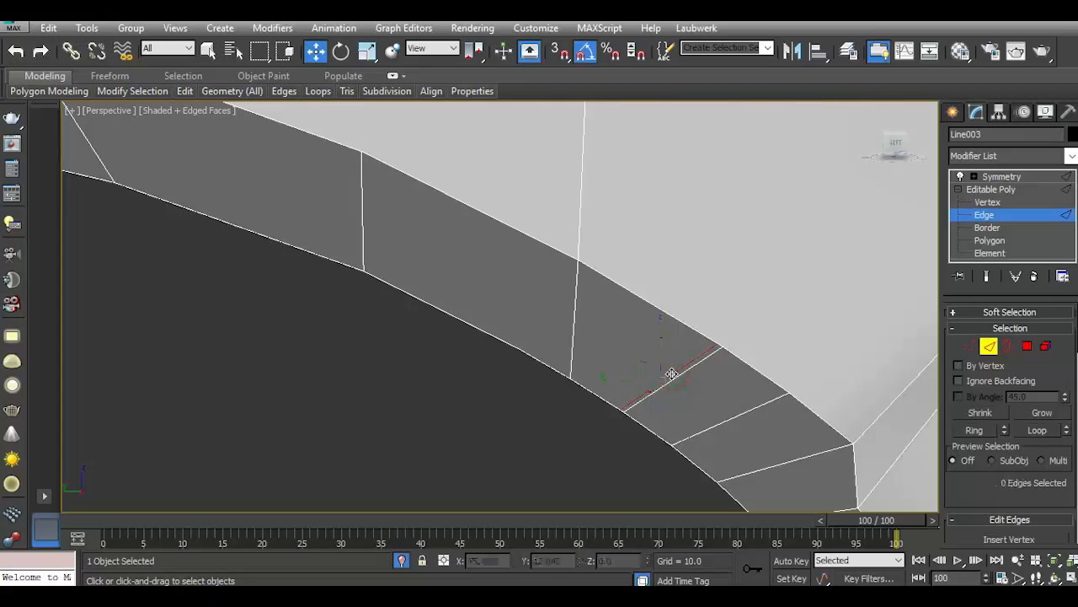
{"action": "scroll", "coordinate": [699, 360], "scroll_direction": "down", "scroll_amount": 5}
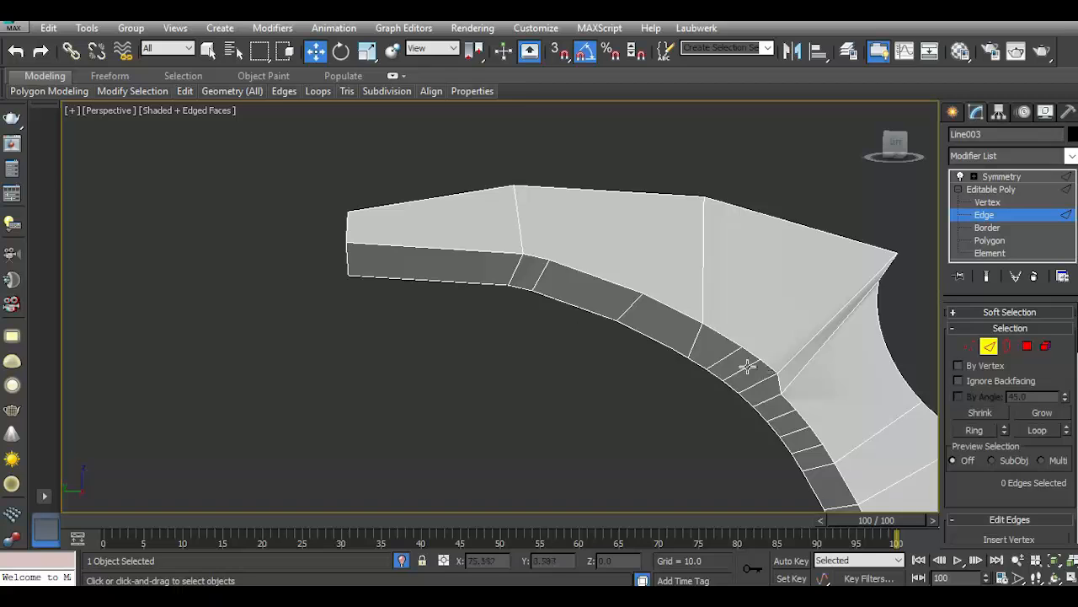
{"action": "scroll", "coordinate": [747, 366], "scroll_direction": "up", "scroll_amount": 5}
{"action": "left_click", "coordinate": [743, 369]}
{"action": "left_click", "coordinate": [731, 362]}
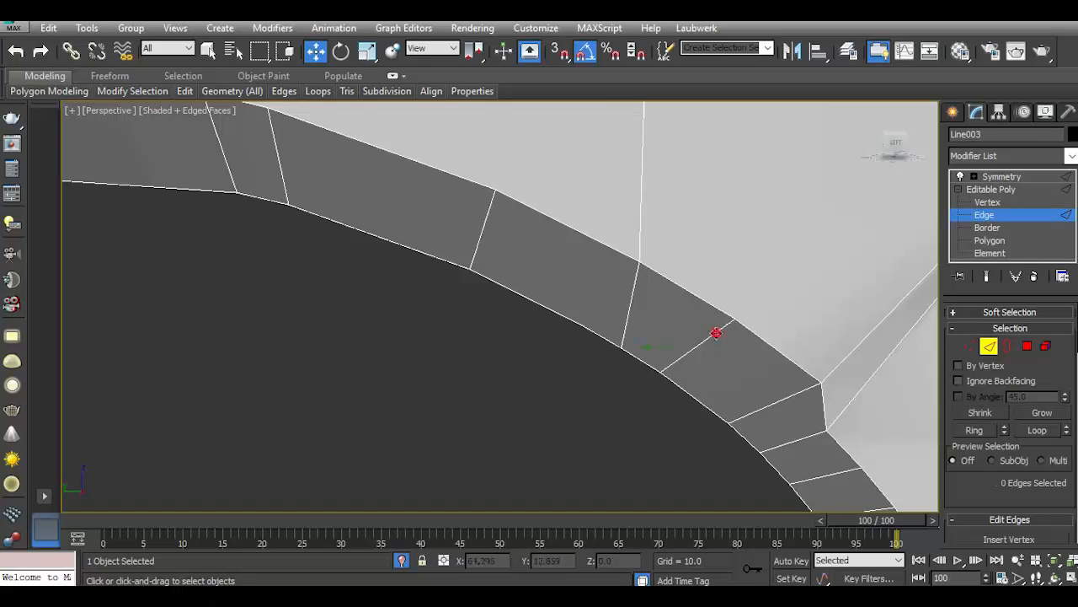
{"action": "scroll", "coordinate": [734, 381], "scroll_direction": "down", "scroll_amount": 5}
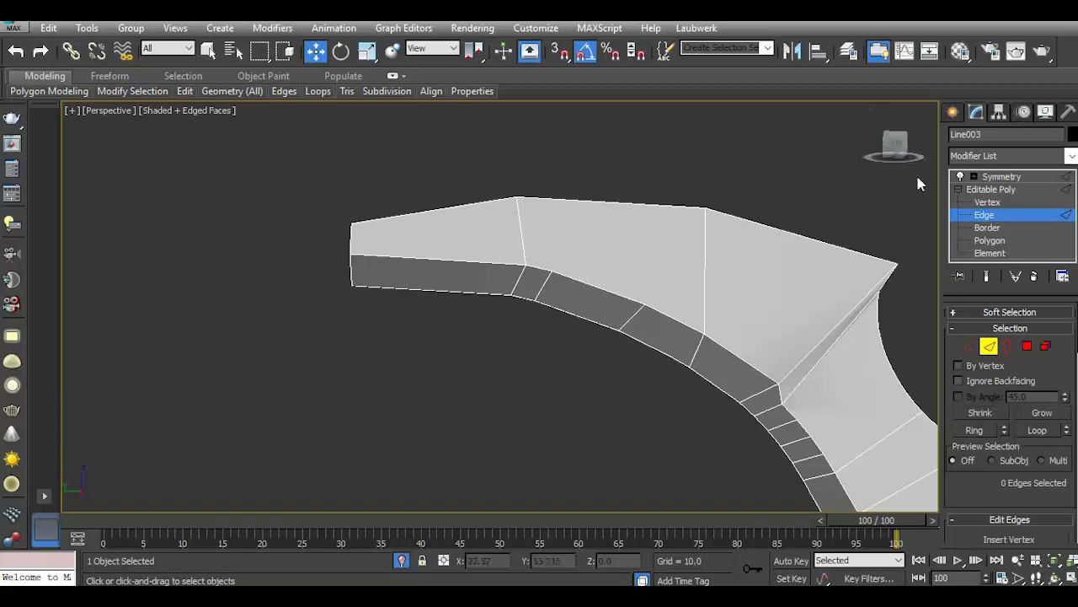
Remove the underside cross edges below the notch and between the two dividing edges that do not line up with side edges.
{"action": "mouse_move", "coordinate": [900, 148]}
{"action": "left_mouse_down"}
{"action": "mouse_move", "coordinate": [935, 140]}
{"action": "mouse_move", "coordinate": [903, 150]}
{"action": "left_mouse_up"}
{"action": "scroll", "coordinate": [647, 244], "scroll_direction": "down", "scroll_amount": 3}
{"action": "scroll", "coordinate": [723, 383], "scroll_direction": "up", "scroll_amount": 4}
{"action": "left_click", "coordinate": [717, 377]}
{"action": "left_click", "coordinate": [758, 423], "text": "ctrl"}
{"action": "key", "text": "ctrl+BackSpace"}
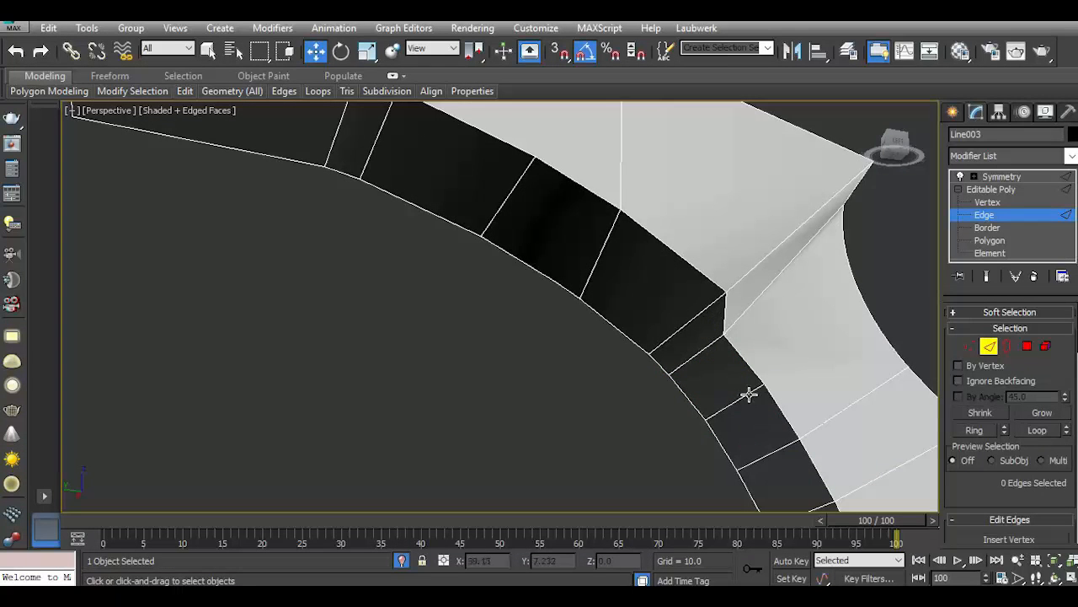
{"action": "scroll", "coordinate": [723, 392], "scroll_direction": "down", "scroll_amount": 5}
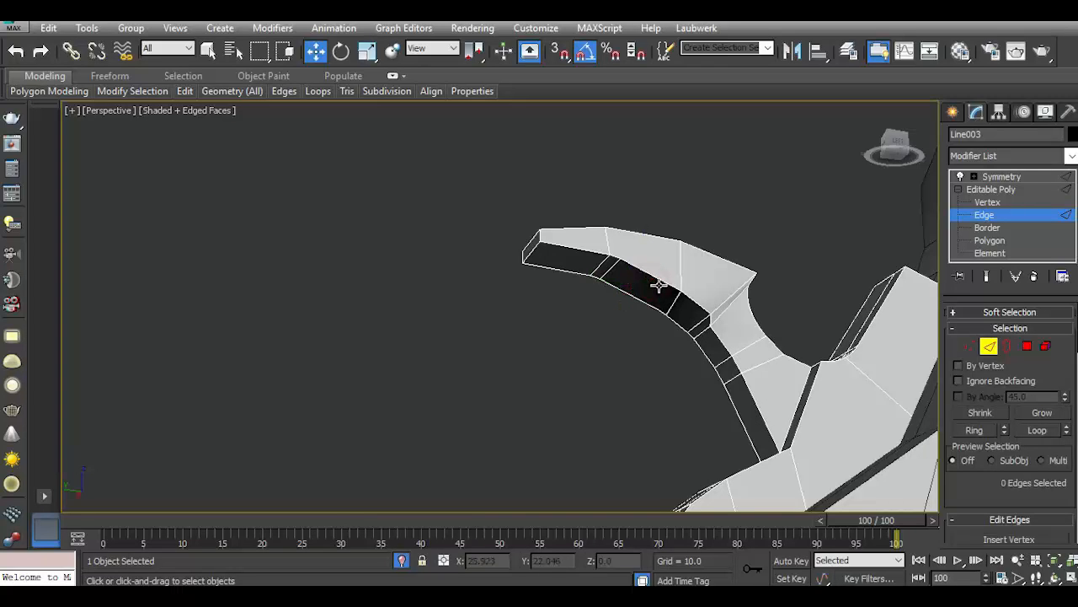
Remove the excess underside cross edge right beside the first dividing edge near the hook's tip, with its vertices.
{"action": "mouse_move", "coordinate": [905, 162]}
{"action": "left_mouse_down"}
{"action": "mouse_move", "coordinate": [969, 156]}
{"action": "mouse_move", "coordinate": [898, 152]}
{"action": "left_mouse_up"}
{"action": "scroll", "coordinate": [620, 263], "scroll_direction": "up", "scroll_amount": 4}
{"action": "scroll", "coordinate": [615, 263], "scroll_direction": "up", "scroll_amount": 4}
{"action": "left_click", "coordinate": [598, 279]}
{"action": "key", "text": "ctrl+BackSpace"}
{"action": "scroll", "coordinate": [612, 275], "scroll_direction": "down", "scroll_amount": 7}
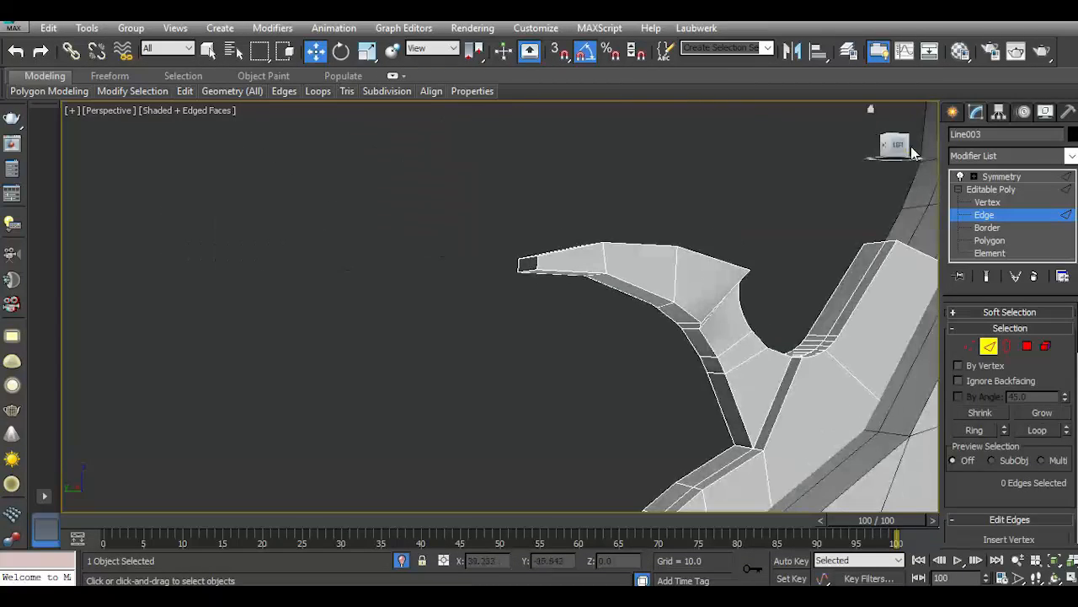
Taper the hook by moving the tip's outer vertical edge inward along X to about 0.03 and the first dividing edge to -0.44.
{"action": "mouse_move", "coordinate": [910, 150]}
{"action": "left_mouse_down"}
{"action": "mouse_move", "coordinate": [920, 154]}
{"action": "mouse_move", "coordinate": [885, 150]}
{"action": "mouse_move", "coordinate": [876, 164]}
{"action": "mouse_move", "coordinate": [923, 162]}
{"action": "mouse_move", "coordinate": [915, 159]}
{"action": "left_mouse_up"}
{"action": "scroll", "coordinate": [657, 273], "scroll_direction": "up", "scroll_amount": 5}
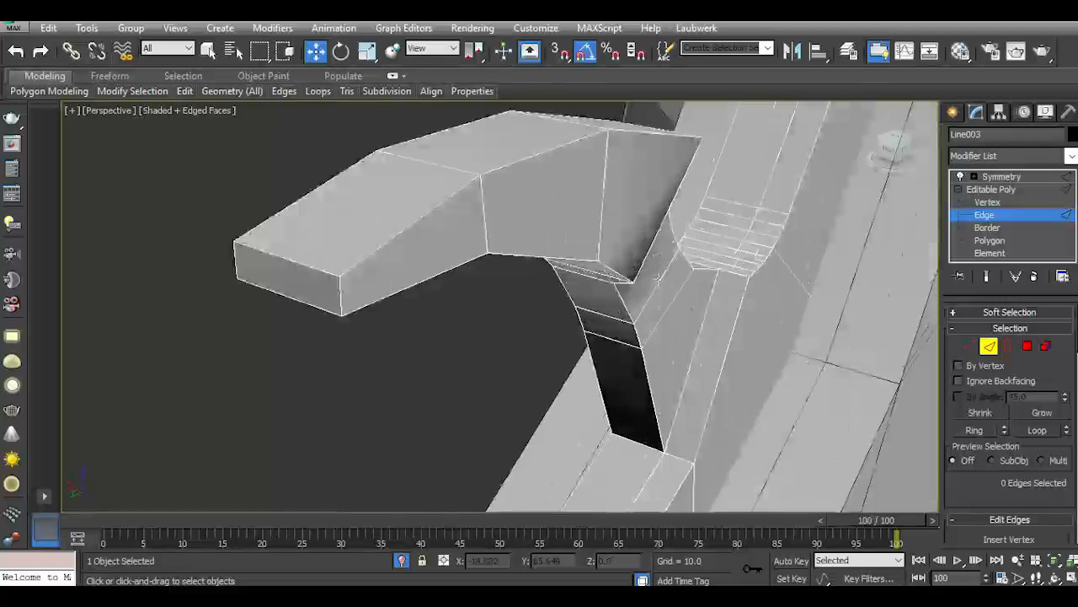
{"action": "left_click", "coordinate": [337, 298]}
{"action": "left_click_drag", "start_coordinate": [339, 295], "coordinate": [287, 263]}
{"action": "left_click", "coordinate": [483, 220]}
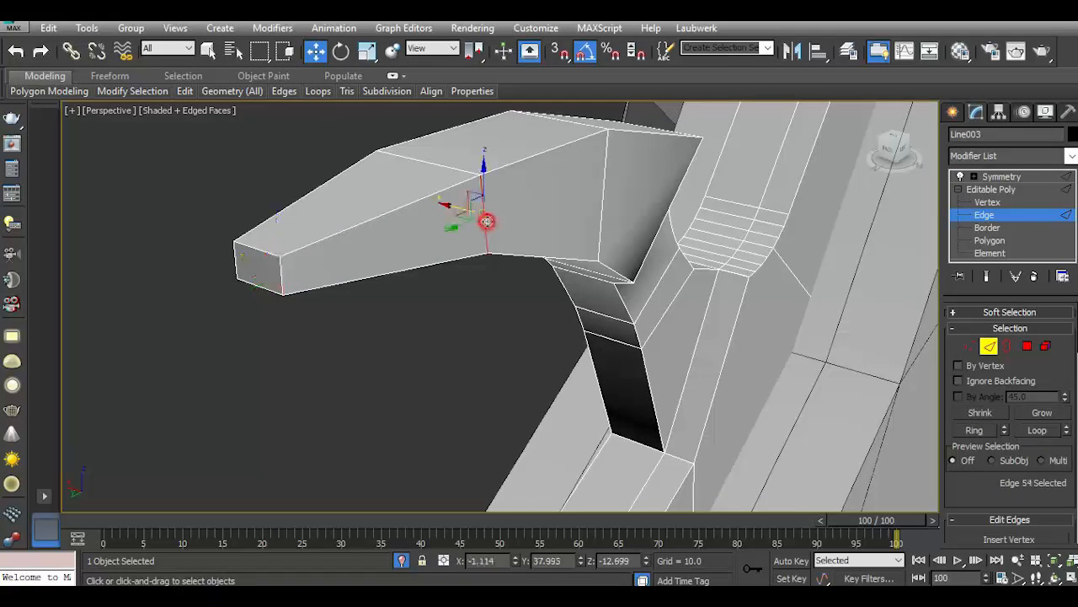
{"action": "left_click_drag", "start_coordinate": [452, 207], "coordinate": [417, 196]}
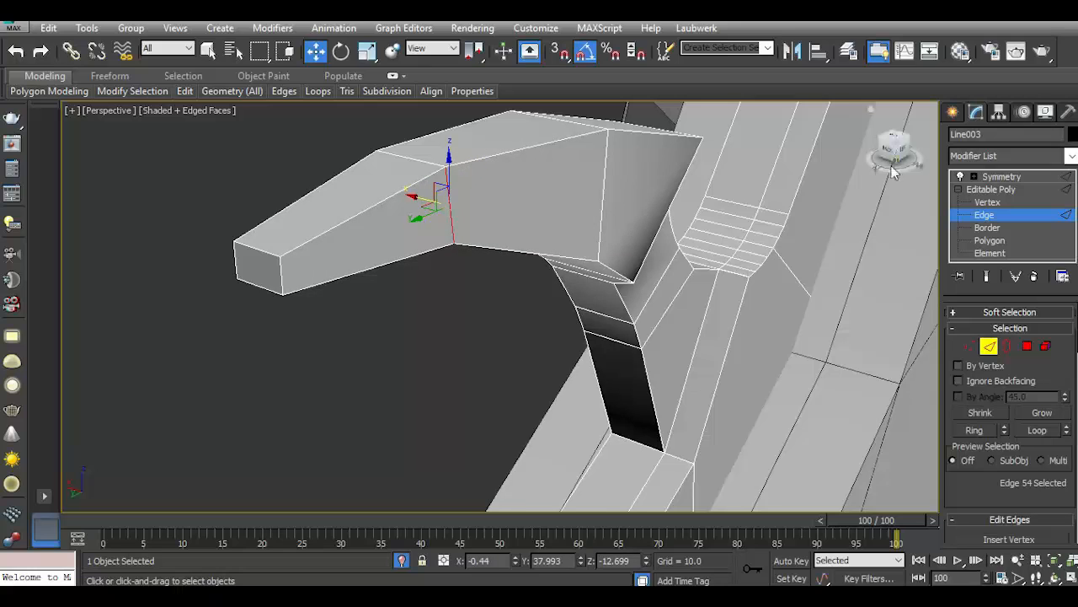
Try moving the second dividing edge of the hook's side inward along X to -0.888, and undo the move.
{"action": "left_click_drag", "start_coordinate": [895, 152], "coordinate": [903, 125]}
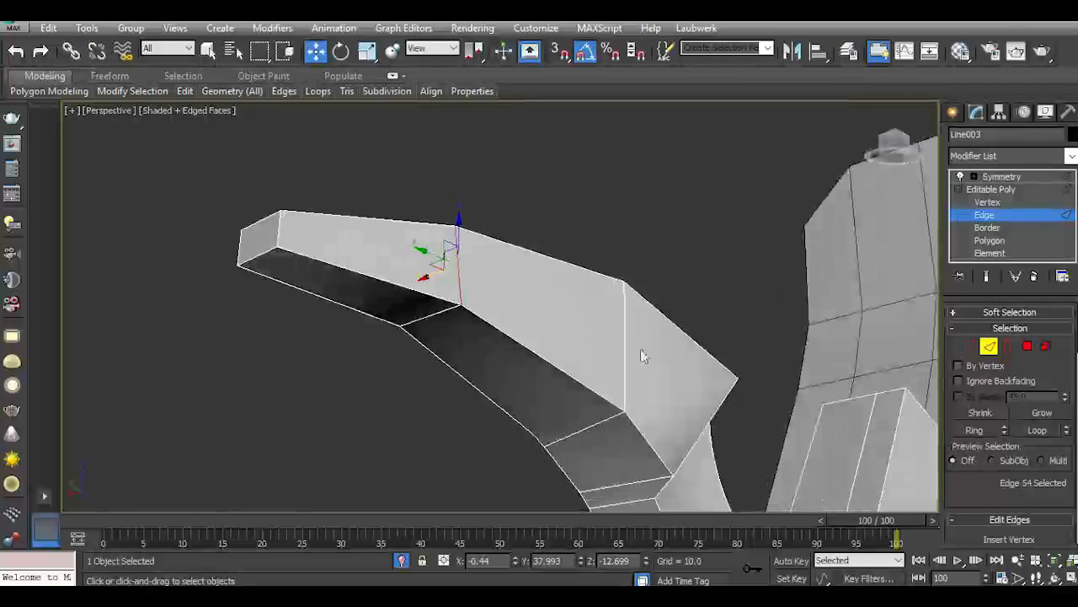
{"action": "left_click", "coordinate": [624, 358]}
{"action": "mouse_move", "coordinate": [599, 353]}
{"action": "left_mouse_down"}
{"action": "mouse_move", "coordinate": [581, 358]}
{"action": "mouse_move", "coordinate": [590, 346]}
{"action": "left_mouse_up"}
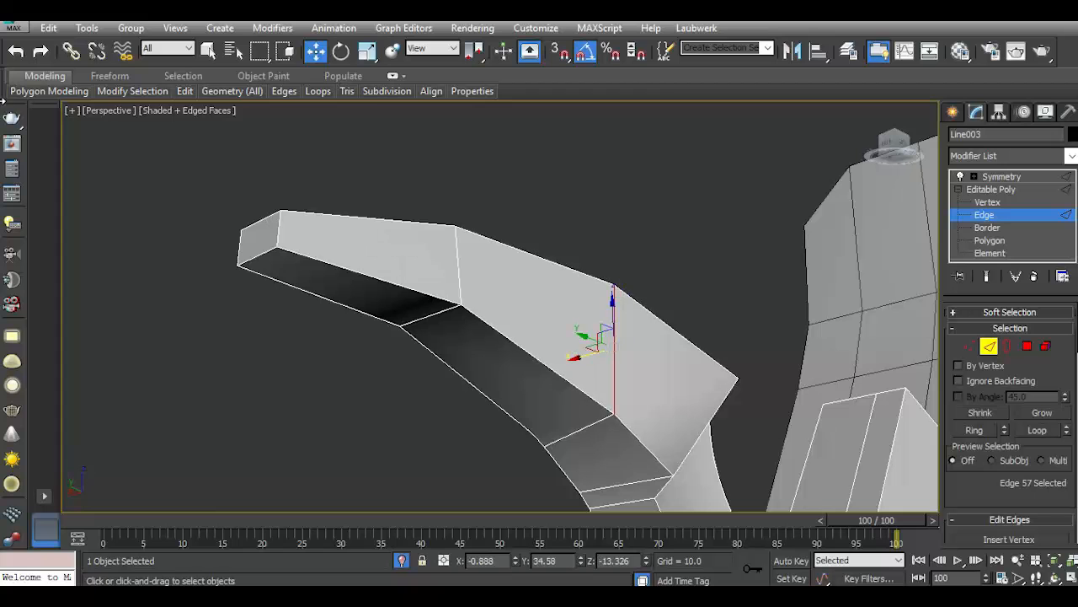
{"action": "left_click", "coordinate": [16, 52]}
Check the hook with its Symmetry result, and move the tip's vertical edge back outward along X to -0.448.
{"action": "left_click", "coordinate": [905, 142]}
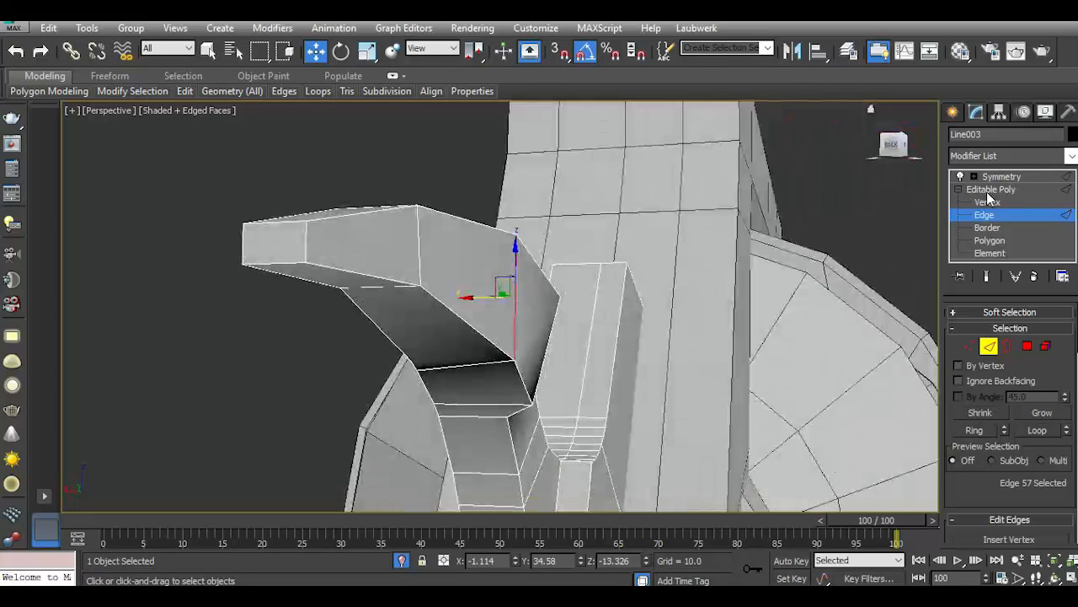
{"action": "left_click", "coordinate": [989, 190]}
{"action": "left_click", "coordinate": [461, 163]}
{"action": "left_click_drag", "start_coordinate": [906, 152], "coordinate": [899, 150]}
{"action": "left_click", "coordinate": [376, 208]}
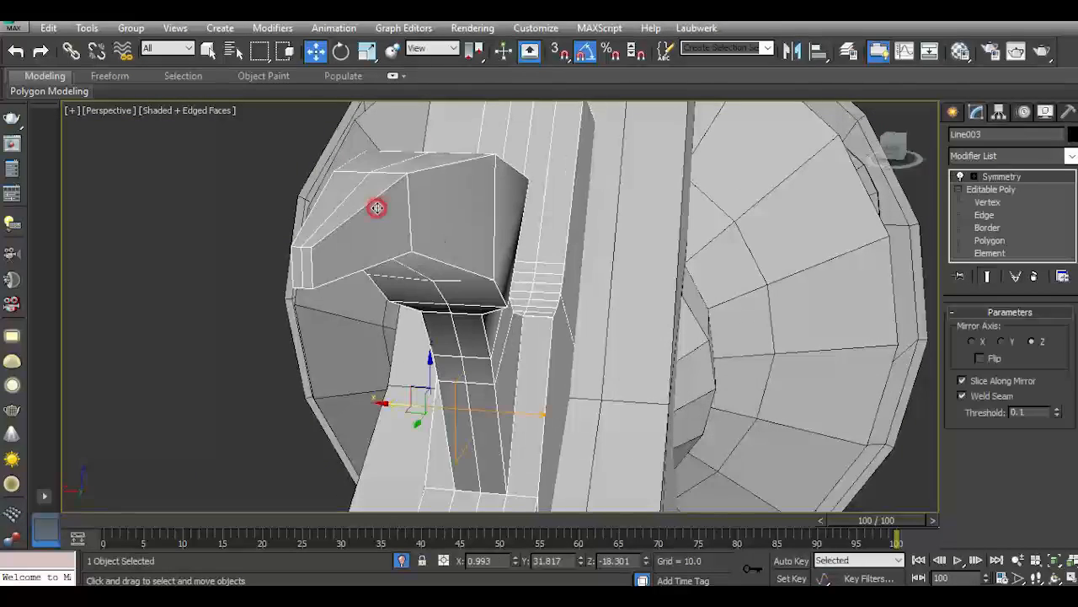
{"action": "left_click", "coordinate": [984, 216]}
{"action": "left_click", "coordinate": [311, 269]}
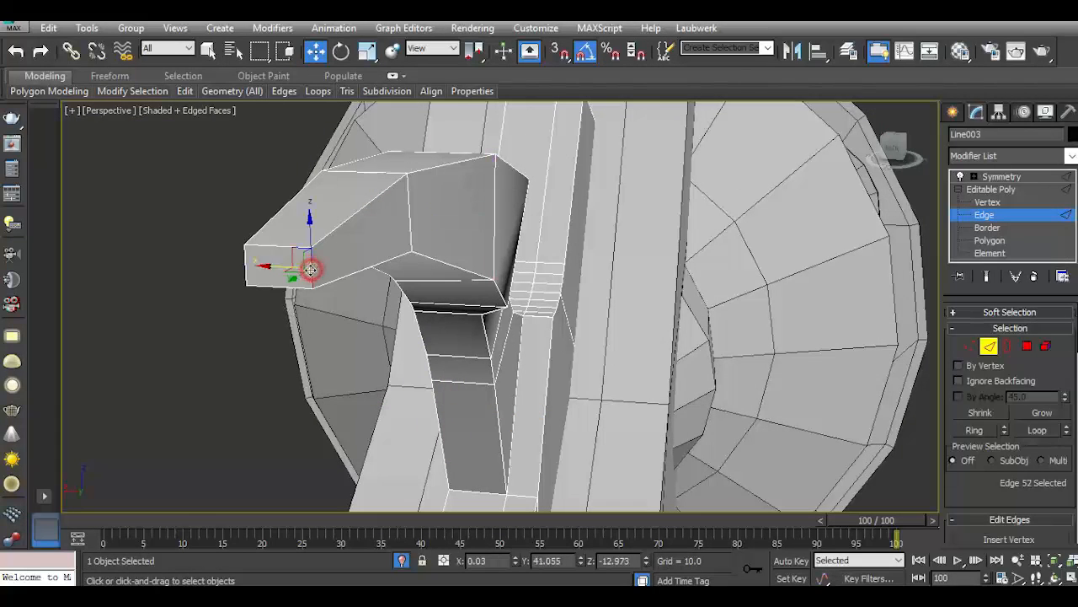
{"action": "left_click_drag", "start_coordinate": [283, 268], "coordinate": [316, 270]}
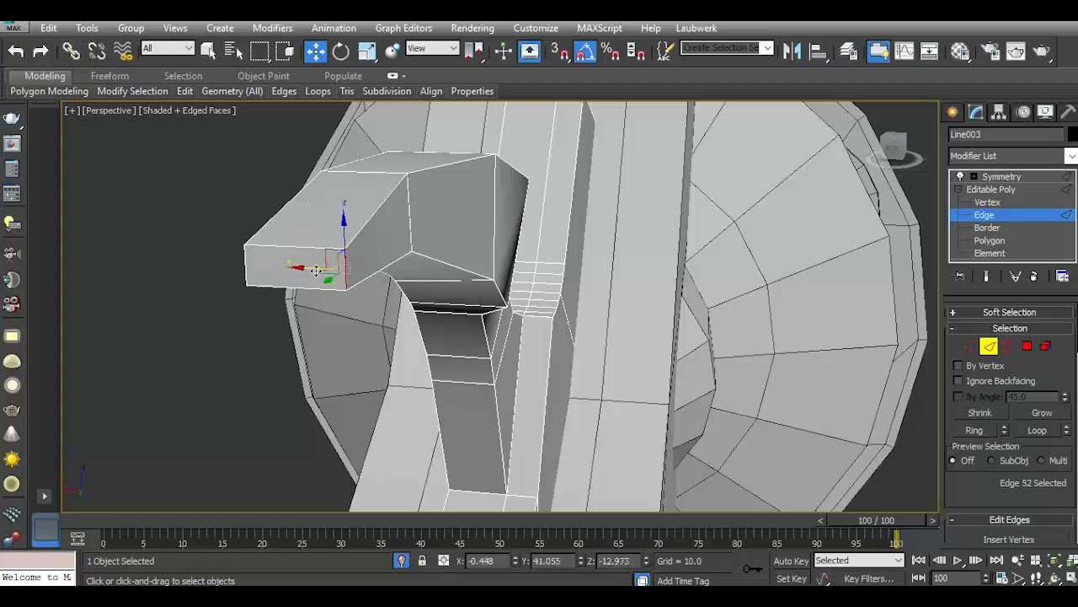
Remove four alternate cross edges with their vertices from the upper part of the hook's inner curve facing the gap.
{"action": "left_click", "coordinate": [988, 190]}
{"action": "left_click", "coordinate": [924, 205]}
{"action": "left_click_drag", "start_coordinate": [900, 150], "coordinate": [982, 162]}
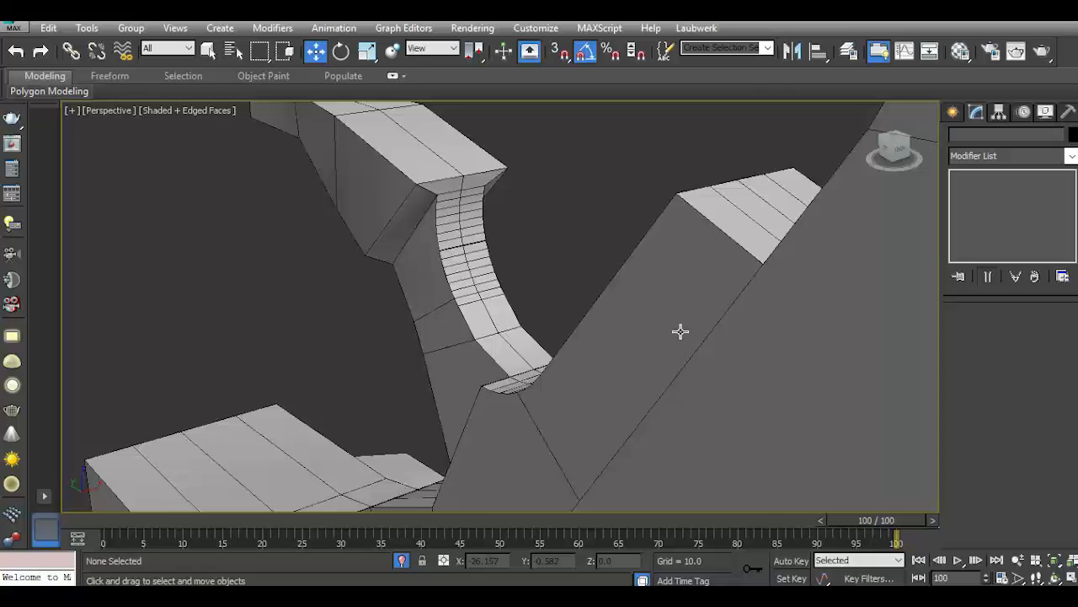
{"action": "scroll", "coordinate": [679, 332], "scroll_direction": "down", "scroll_amount": 2}
{"action": "scroll", "coordinate": [495, 246], "scroll_direction": "up", "scroll_amount": 3}
{"action": "left_click", "coordinate": [506, 249]}
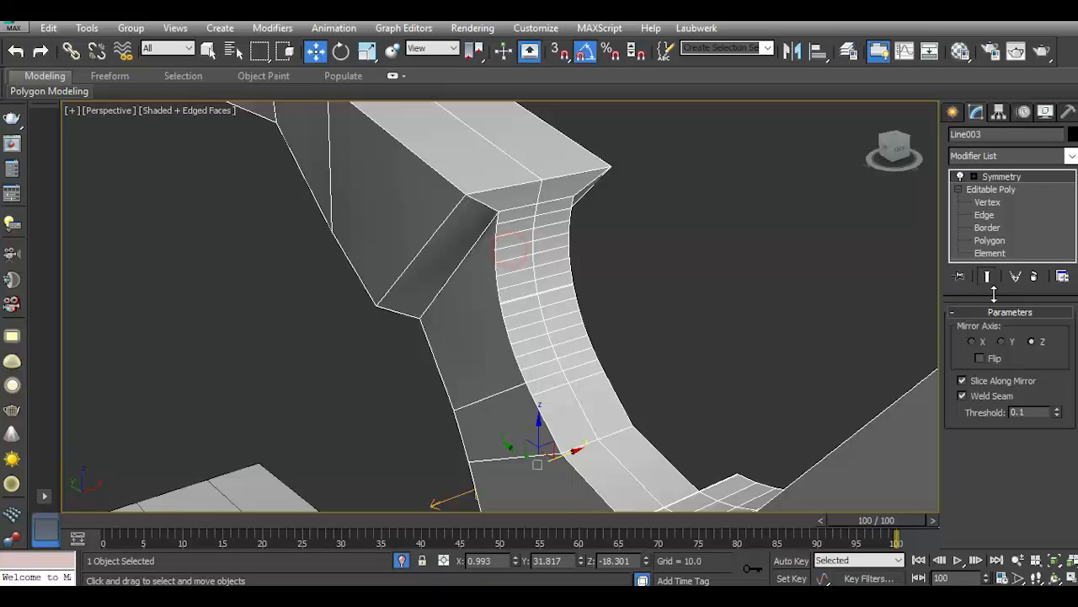
{"action": "left_click", "coordinate": [984, 214]}
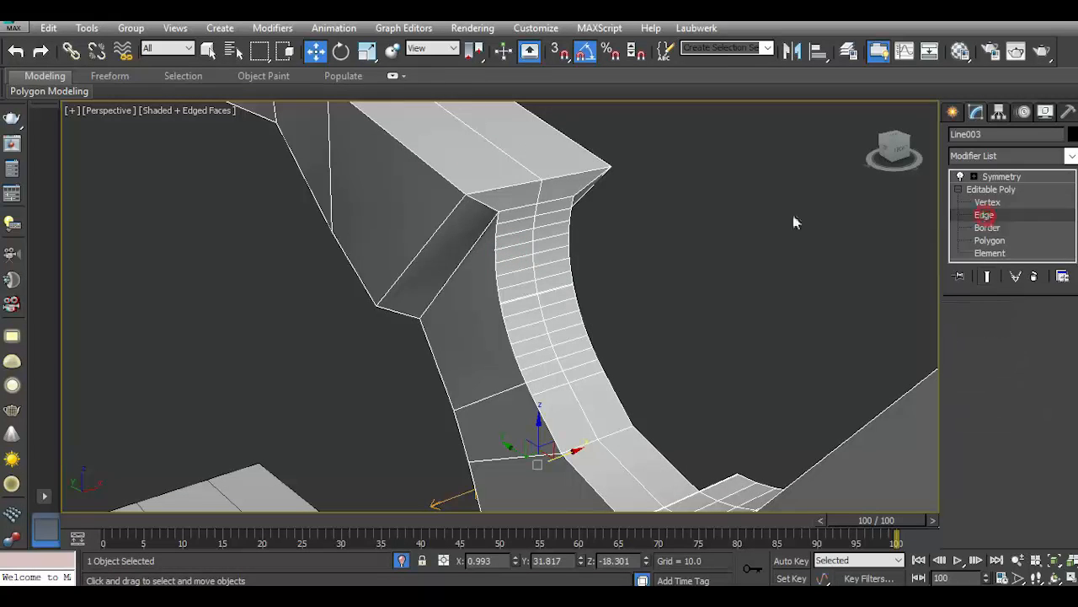
{"action": "left_click", "coordinate": [510, 221]}
{"action": "left_click", "coordinate": [500, 247], "text": "ctrl"}
{"action": "left_click", "coordinate": [515, 273], "text": "ctrl"}
{"action": "left_click", "coordinate": [517, 300], "text": "ctrl"}
{"action": "key", "text": "ctrl+BackSpace"}
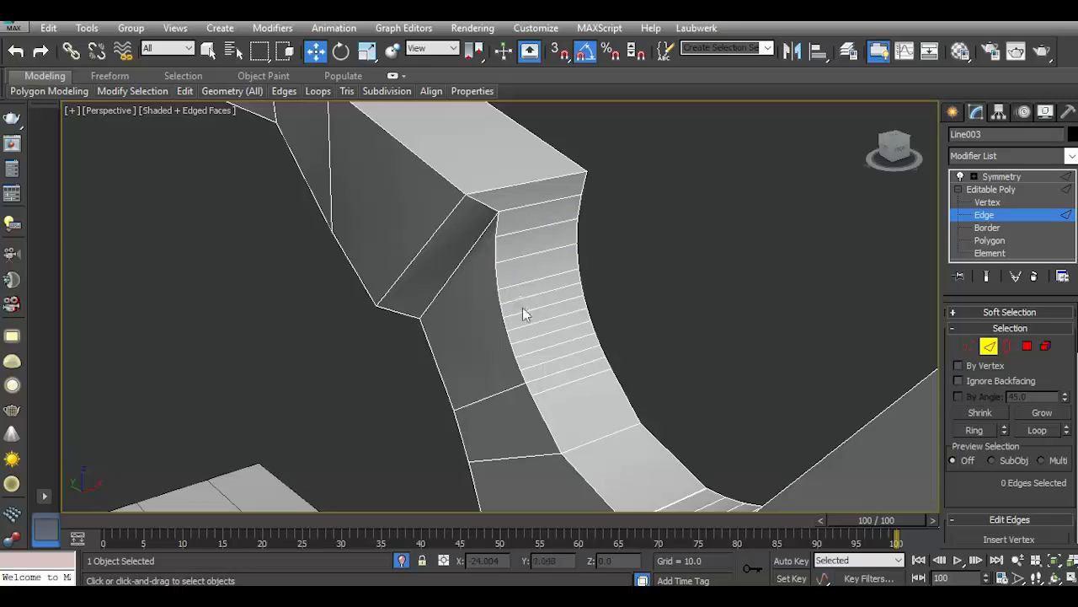
Remove three cross edges from the lower part of the hook's inner curve, plus two more including the one just above the side edge.
{"action": "left_click", "coordinate": [522, 300]}
{"action": "left_click", "coordinate": [533, 322], "text": "ctrl"}
{"action": "left_click", "coordinate": [535, 348], "text": "ctrl"}
{"action": "scroll", "coordinate": [546, 383], "scroll_direction": "up", "scroll_amount": 2}
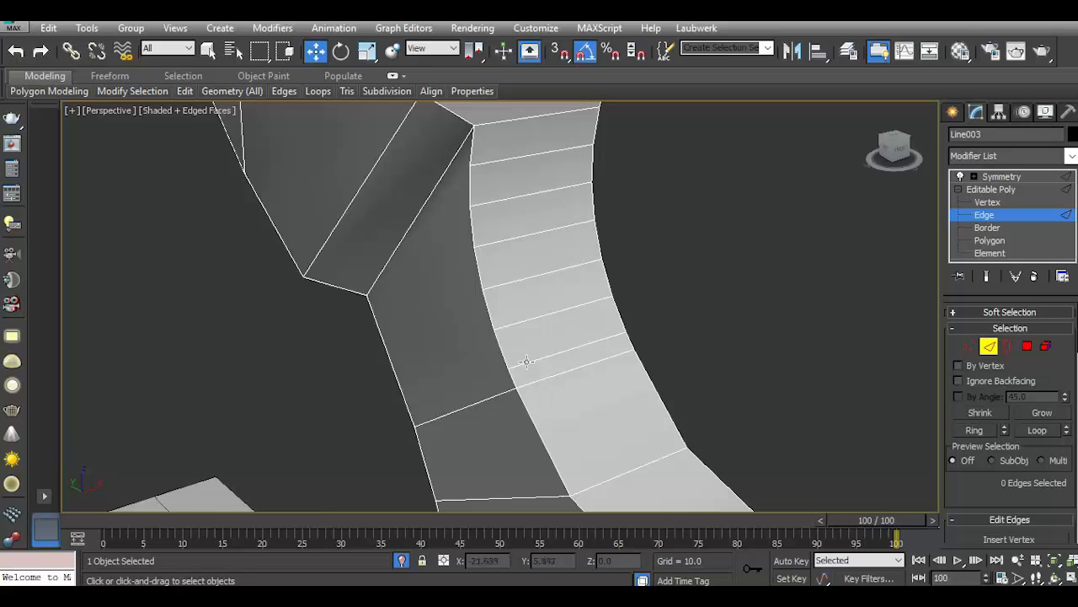
{"action": "left_click", "coordinate": [526, 361]}
{"action": "left_click", "coordinate": [521, 281], "text": "ctrl"}
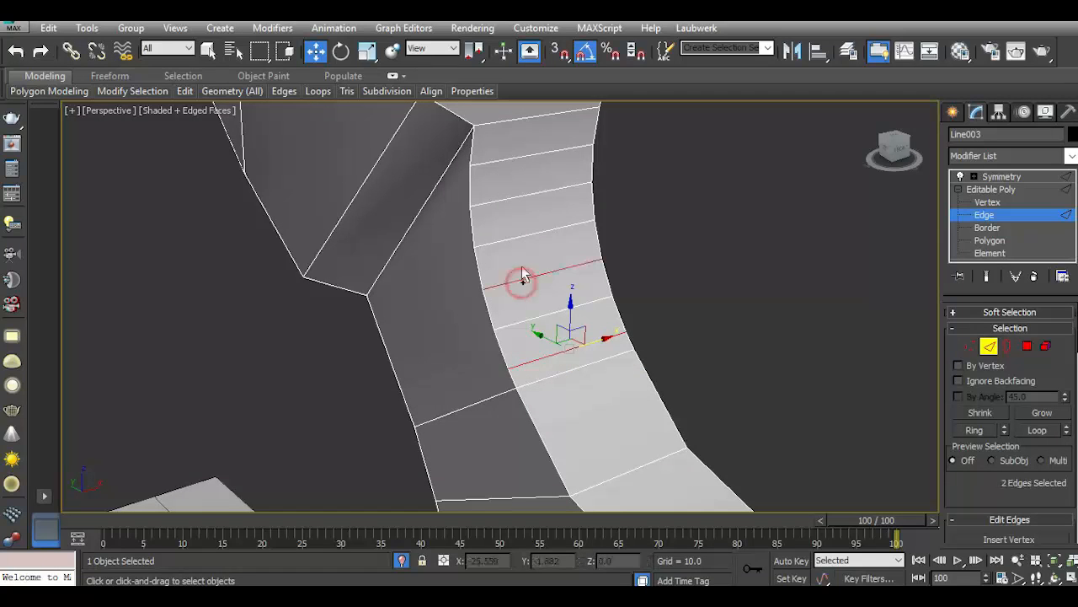
{"action": "key", "text": "ctrl+BackSpace"}
{"action": "scroll", "coordinate": [559, 273], "scroll_direction": "down", "scroll_amount": 2}
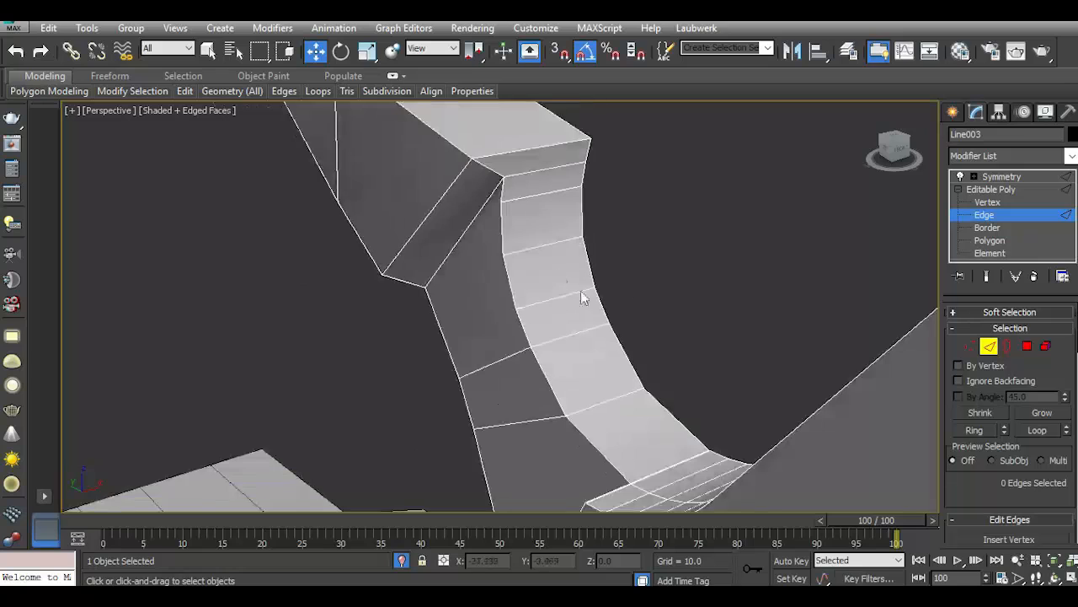
Remove two more cross edges on the hook's inner curve, one just below the upper corner and one just above the side edge.
{"action": "left_click_drag", "start_coordinate": [881, 155], "coordinate": [901, 148]}
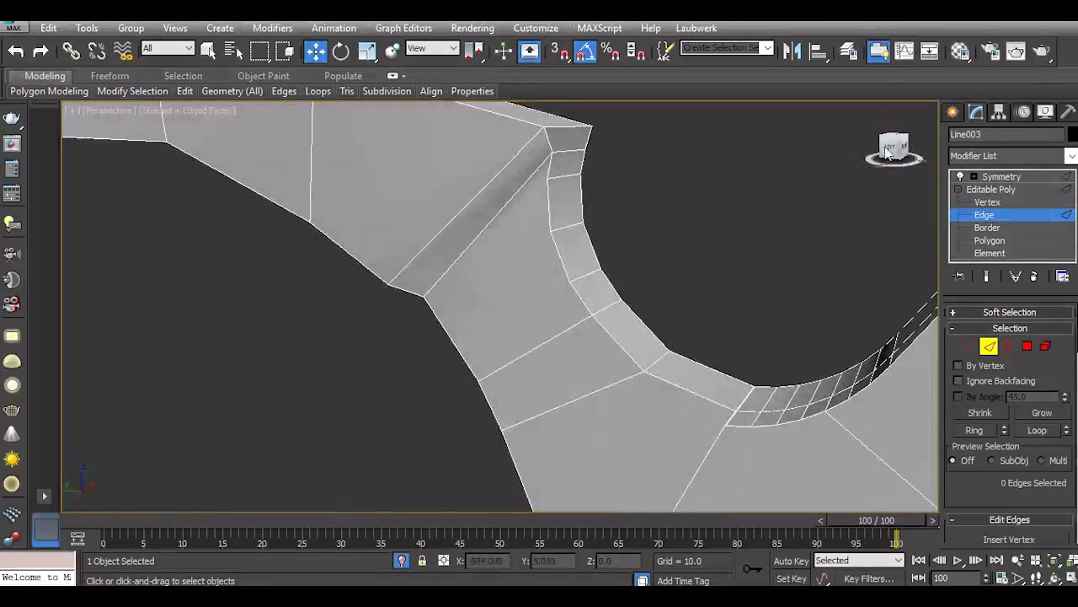
{"action": "left_click", "coordinate": [562, 175]}
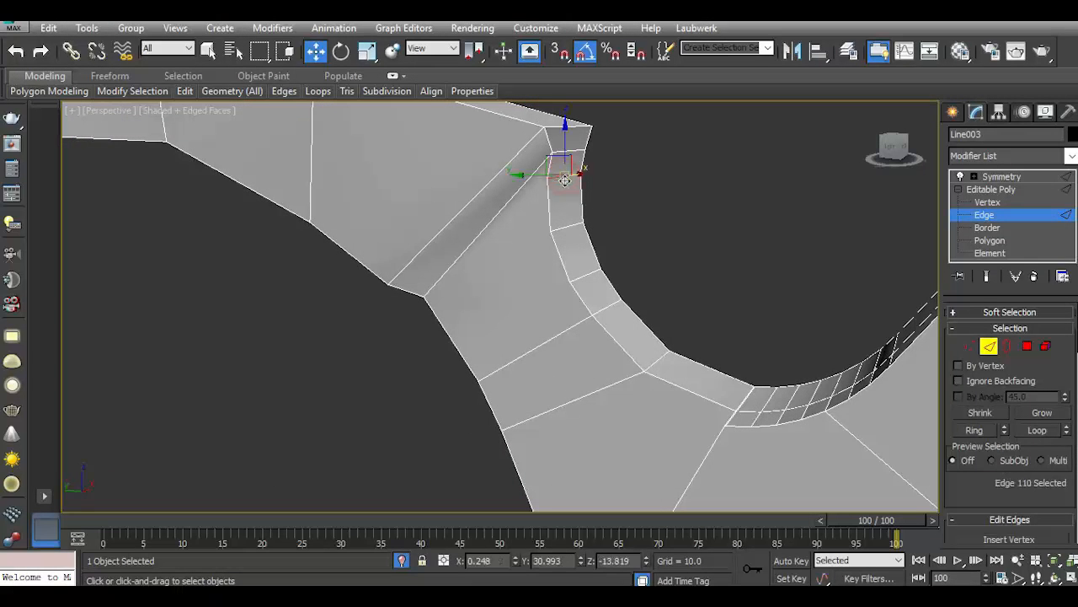
{"action": "left_click", "coordinate": [575, 281], "text": "ctrl"}
{"action": "key", "text": "ctrl+BackSpace"}
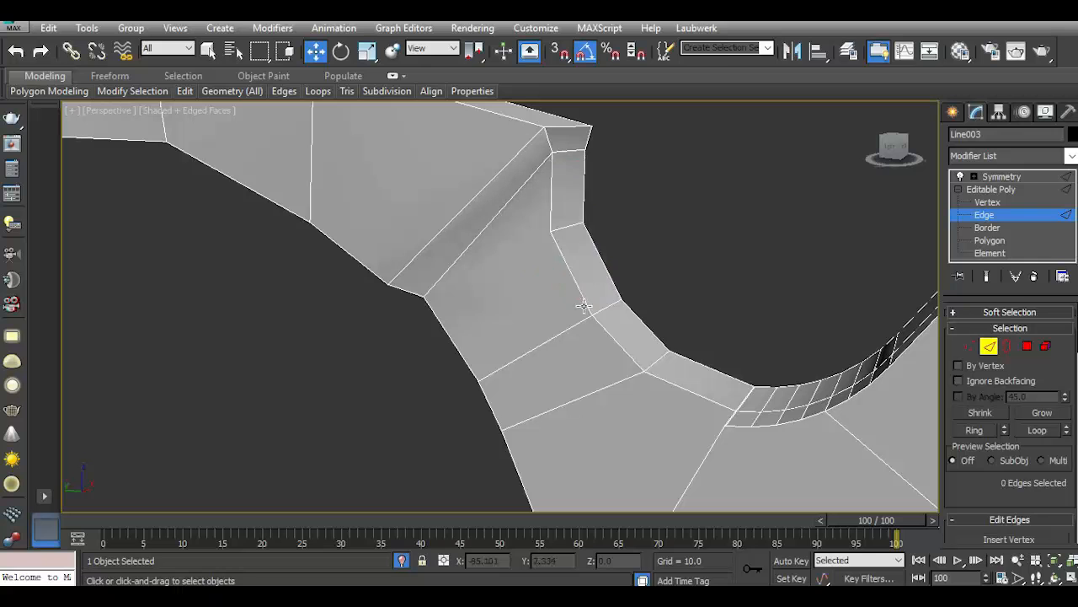
{"action": "scroll", "coordinate": [638, 305], "scroll_direction": "down", "scroll_amount": 3}
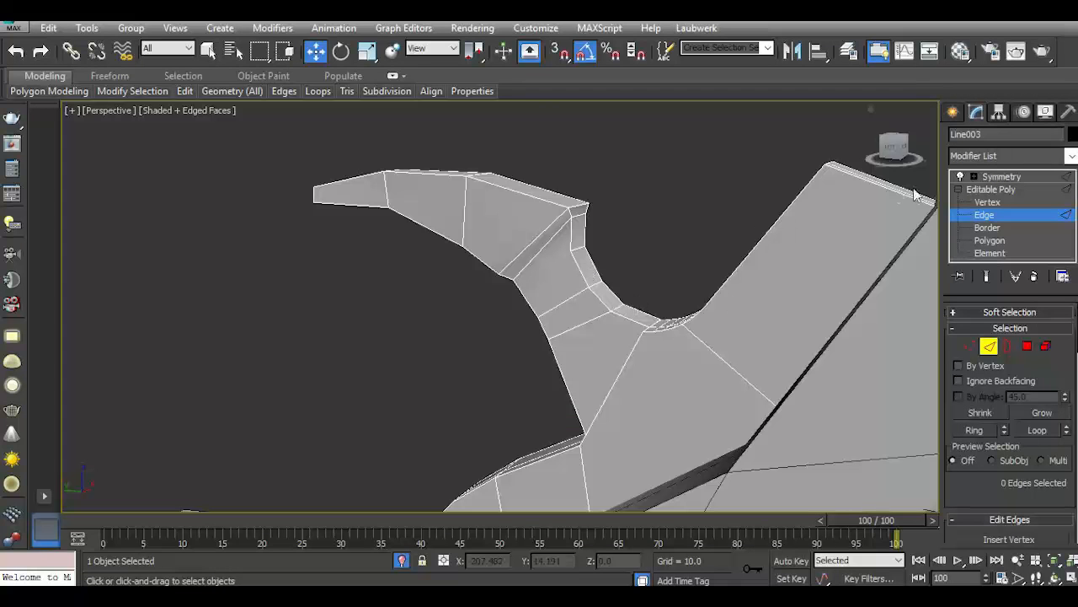
{"action": "left_click", "coordinate": [891, 150]}
{"action": "left_click_drag", "start_coordinate": [892, 150], "coordinate": [895, 173]}
{"action": "scroll", "coordinate": [664, 317], "scroll_direction": "up", "scroll_amount": 3}
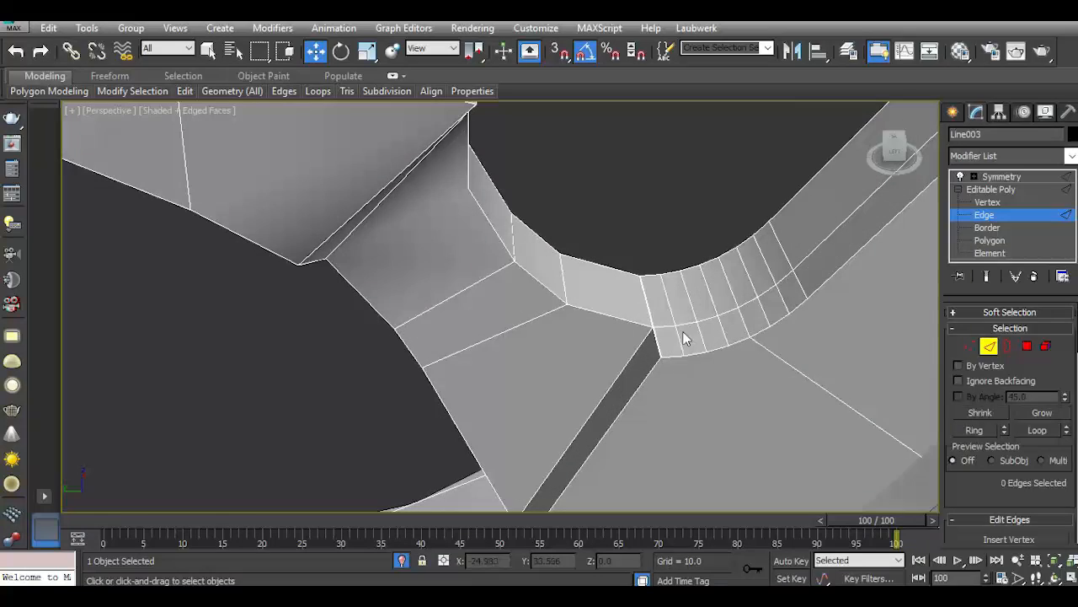
Remove the third cross edge on the rounded bend next to the side edge, between the hook and the straight arm.
{"action": "scroll", "coordinate": [679, 329], "scroll_direction": "up", "scroll_amount": 4}
{"action": "double_click", "coordinate": [621, 323]}
{"action": "scroll", "coordinate": [627, 329], "scroll_direction": "up", "scroll_amount": 2}
{"action": "double_click", "coordinate": [621, 326]}
{"action": "key", "text": "ctrl+d"}
{"action": "scroll", "coordinate": [624, 325], "scroll_direction": "down", "scroll_amount": 4}
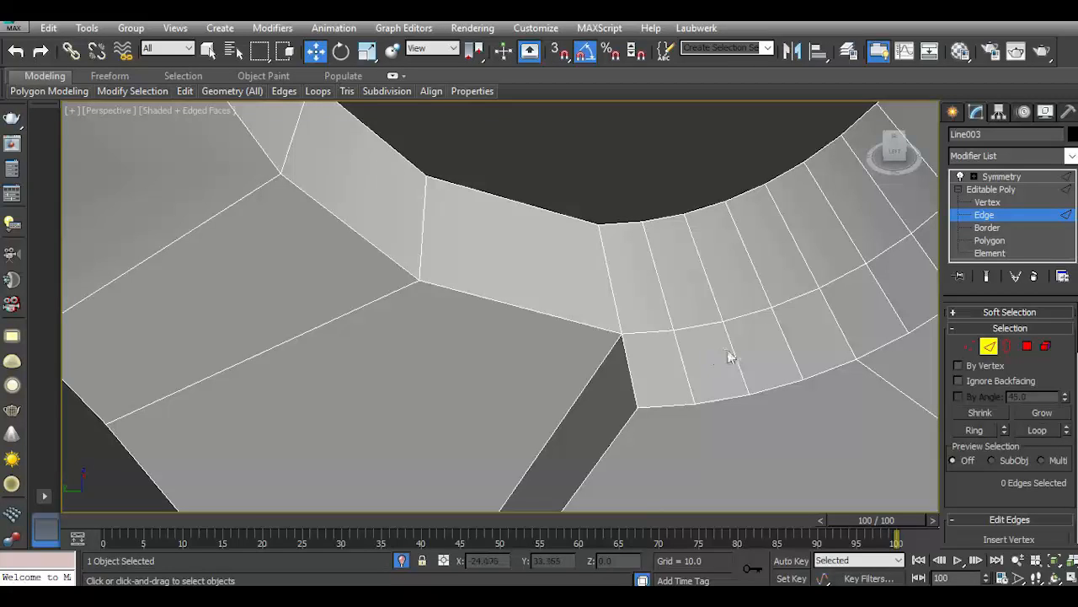
{"action": "double_click", "coordinate": [729, 355]}
{"action": "middle_click_drag", "start_coordinate": [730, 355], "coordinate": [713, 351], "text": "alt"}
{"action": "key", "text": "ctrl+d"}
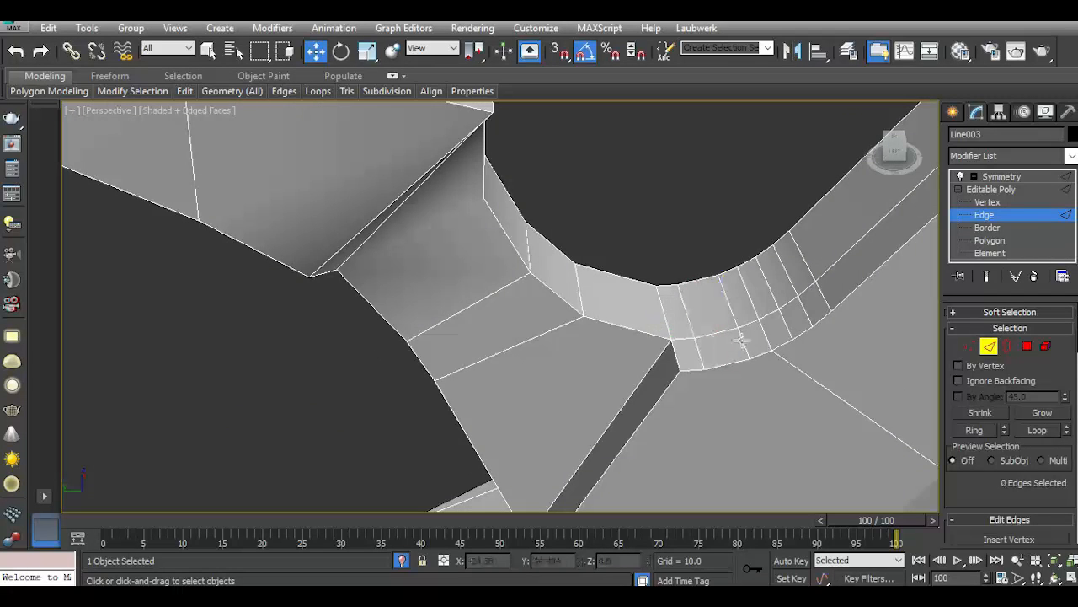
Remove two more alternate cross edges with their vertices from the part of the bend nearest the straight arm.
{"action": "left_click", "coordinate": [741, 340]}
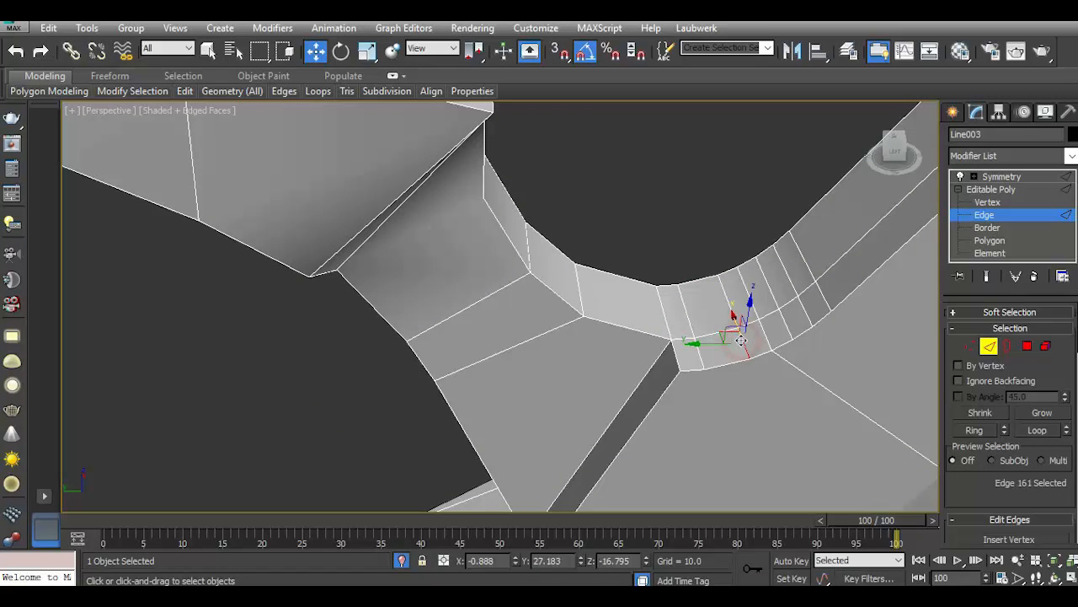
{"action": "double_click", "coordinate": [785, 330]}
{"action": "key", "text": "ctrl+BackSpace"}
{"action": "double_click", "coordinate": [821, 294]}
{"action": "key", "text": "ctrl+BackSpace"}
{"action": "scroll", "coordinate": [748, 310], "scroll_direction": "down", "scroll_amount": 4}
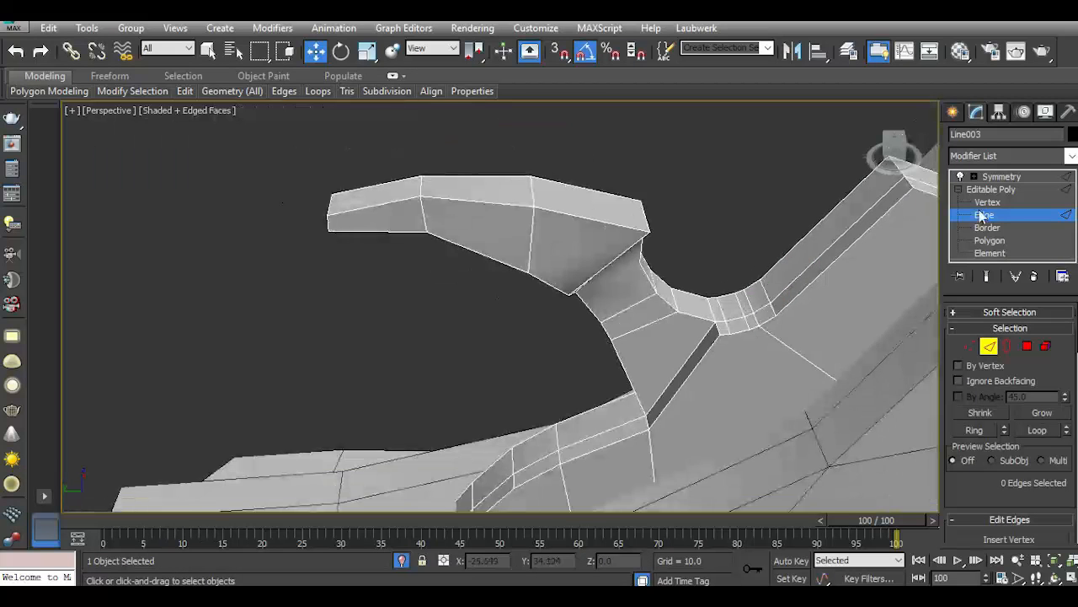
Remove the cross edge just beside the side edge's upper end on the bend.
{"action": "scroll", "coordinate": [897, 183], "scroll_direction": "up", "scroll_amount": 5}
{"action": "scroll", "coordinate": [653, 299], "scroll_direction": "down", "scroll_amount": 2}
{"action": "scroll", "coordinate": [876, 219], "scroll_direction": "up", "scroll_amount": 2}
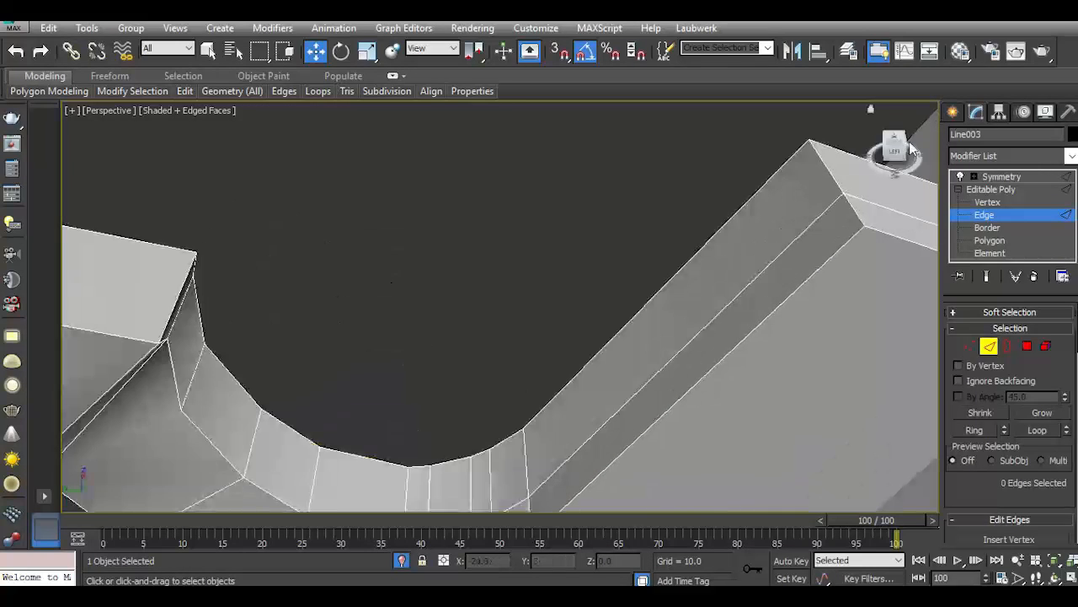
{"action": "middle_click_drag", "start_coordinate": [640, 278], "coordinate": [725, 186], "text": "alt"}
{"action": "middle_click_drag", "start_coordinate": [589, 253], "coordinate": [472, 405], "text": "alt"}
{"action": "middle_click_drag", "start_coordinate": [472, 253], "coordinate": [544, 276], "text": "alt"}
{"action": "scroll", "coordinate": [544, 278], "scroll_direction": "down", "scroll_amount": 4}
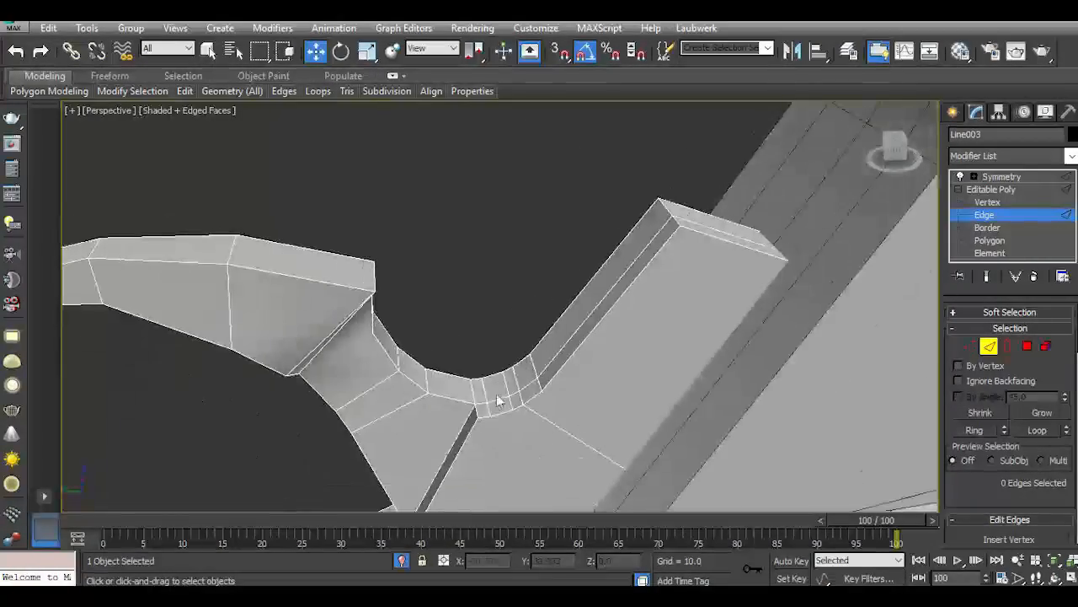
{"action": "scroll", "coordinate": [482, 406], "scroll_direction": "up", "scroll_amount": 3}
{"action": "double_click", "coordinate": [495, 396]}
{"action": "key", "text": "BackSpace"}
{"action": "scroll", "coordinate": [597, 356], "scroll_direction": "down", "scroll_amount": 4}
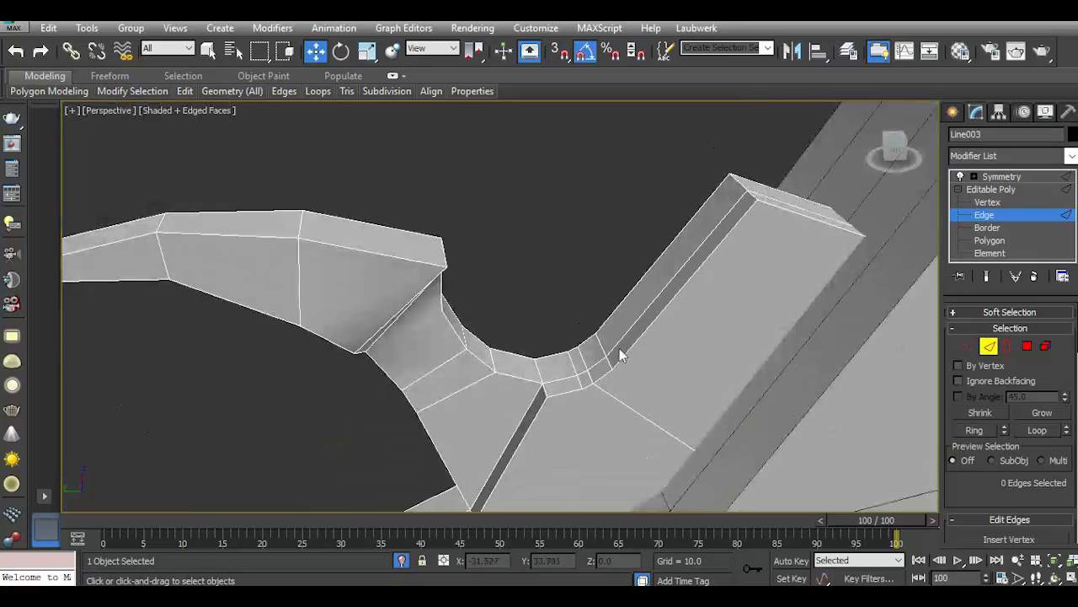
Remove two more cross edges on the bend, close to the corner where the straight arm begins.
{"action": "scroll", "coordinate": [619, 348], "scroll_direction": "down", "scroll_amount": 2}
{"action": "scroll", "coordinate": [573, 392], "scroll_direction": "up", "scroll_amount": 2}
{"action": "double_click", "coordinate": [645, 337]}
{"action": "key", "text": "BackSpace"}
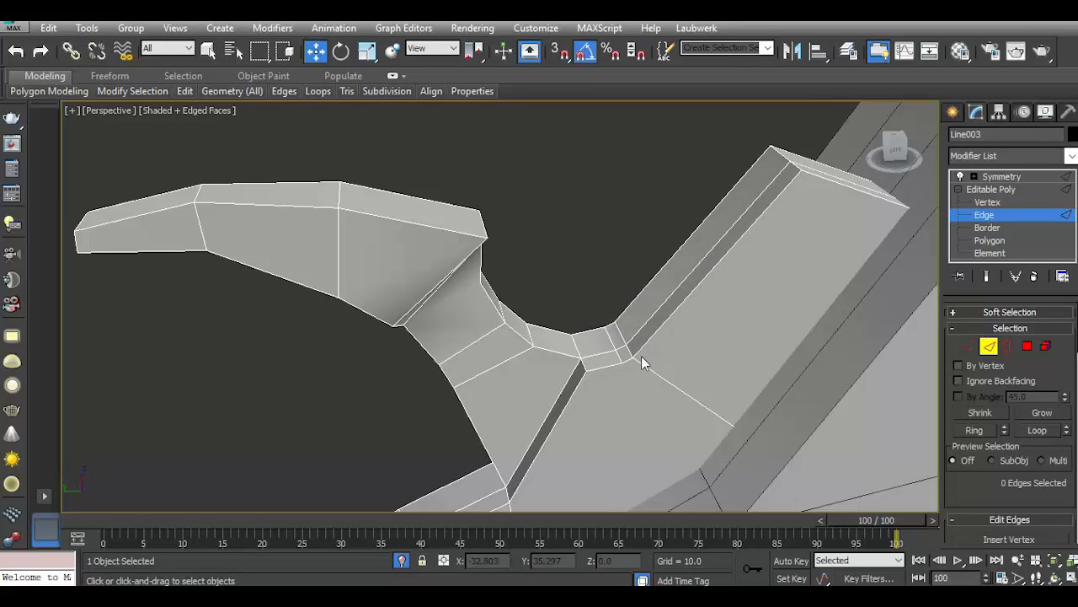
{"action": "scroll", "coordinate": [641, 355], "scroll_direction": "down", "scroll_amount": 3}
{"action": "scroll", "coordinate": [690, 285], "scroll_direction": "up", "scroll_amount": 3}
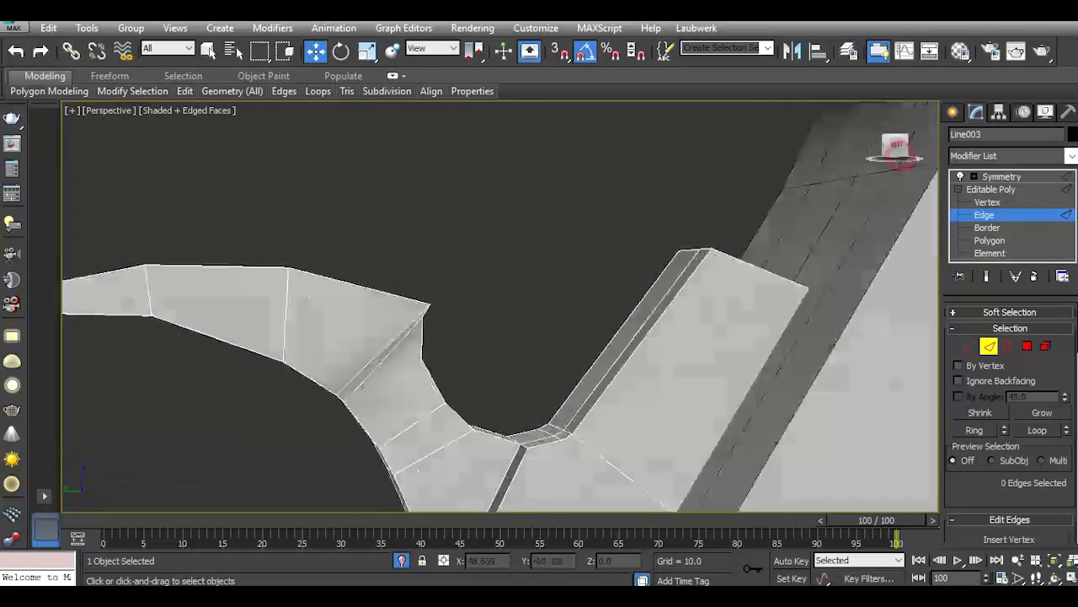
{"action": "left_click_drag", "start_coordinate": [895, 148], "coordinate": [875, 172]}
{"action": "scroll", "coordinate": [692, 289], "scroll_direction": "down", "scroll_amount": 2}
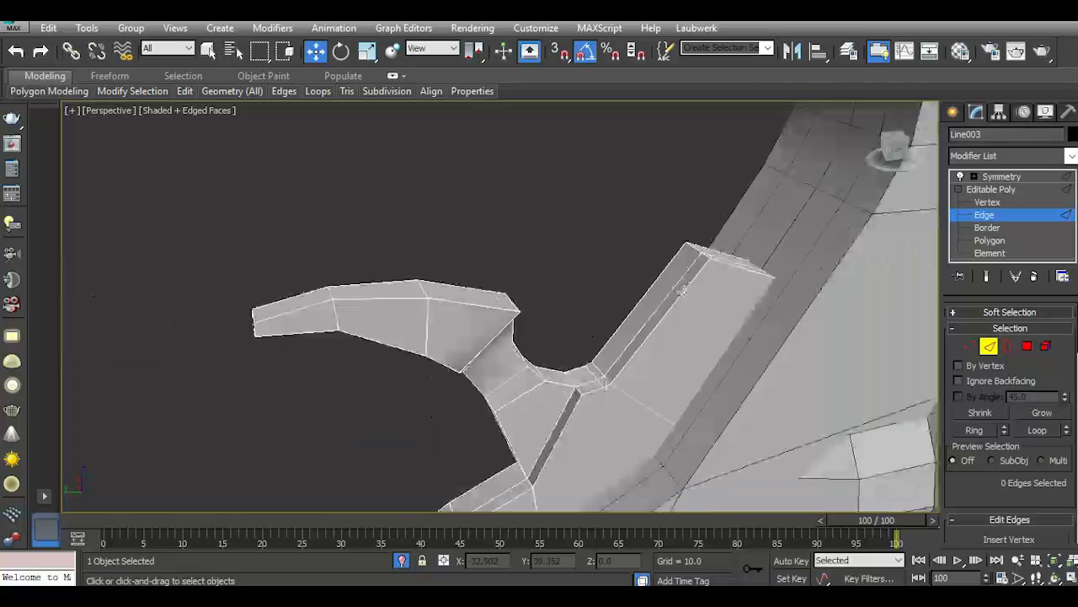
{"action": "scroll", "coordinate": [578, 384], "scroll_direction": "up", "scroll_amount": 4}
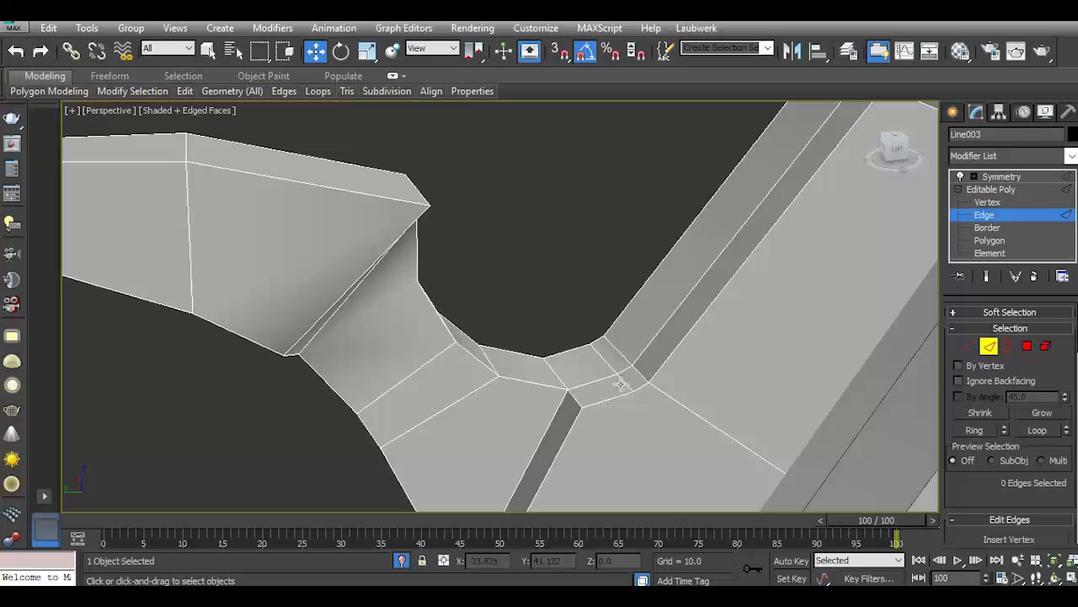
{"action": "double_click", "coordinate": [621, 383]}
{"action": "key", "text": "BackSpace"}
{"action": "scroll", "coordinate": [624, 352], "scroll_direction": "down", "scroll_amount": 5}
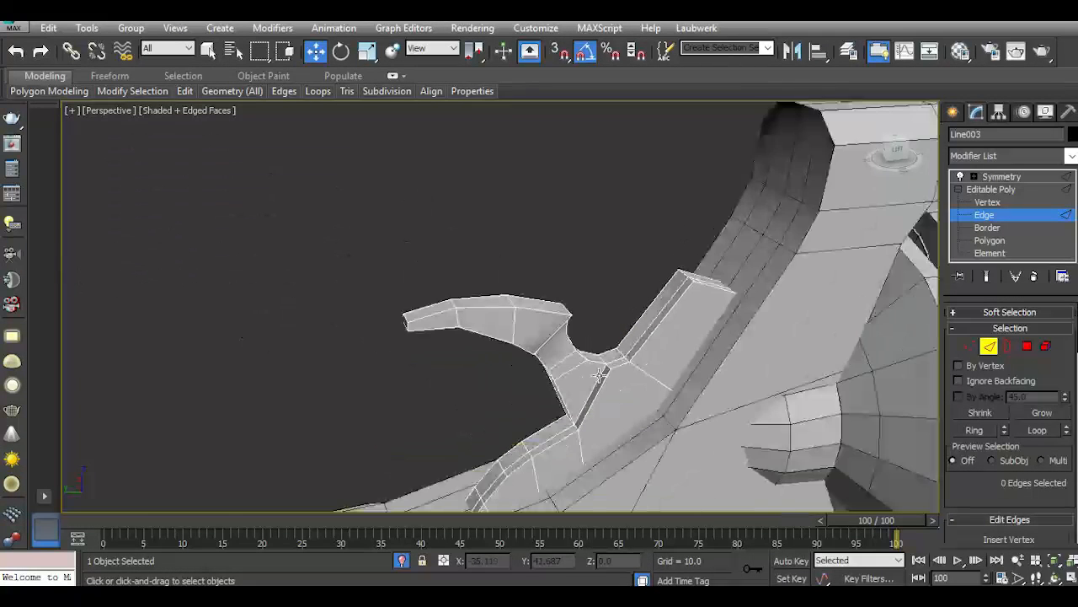
Isolate the part and remove the cross edge and its vertices nearest the lower blade's pointed end.
{"action": "scroll", "coordinate": [558, 346], "scroll_direction": "down", "scroll_amount": 1}
{"action": "scroll", "coordinate": [514, 454], "scroll_direction": "up", "scroll_amount": 2}
{"action": "scroll", "coordinate": [512, 453], "scroll_direction": "up", "scroll_amount": 3}
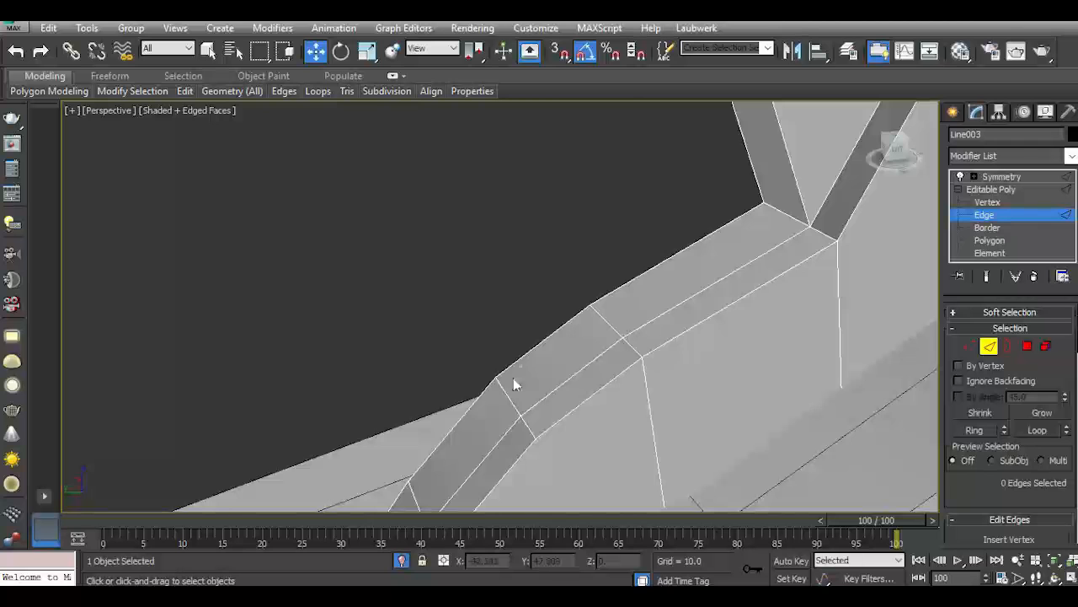
{"action": "scroll", "coordinate": [523, 356], "scroll_direction": "down", "scroll_amount": 3}
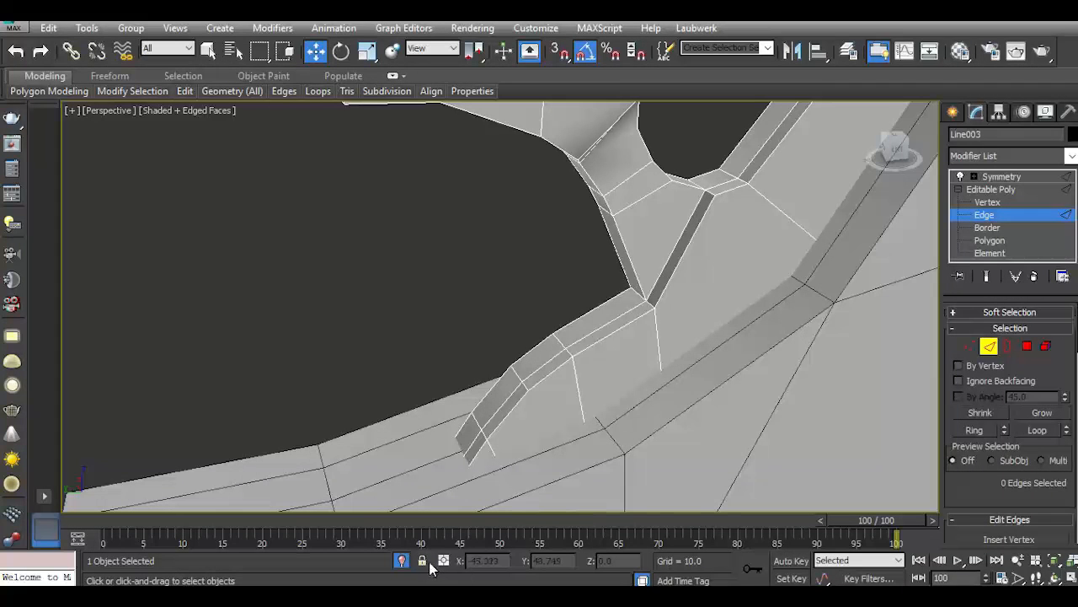
{"action": "key", "text": "z"}
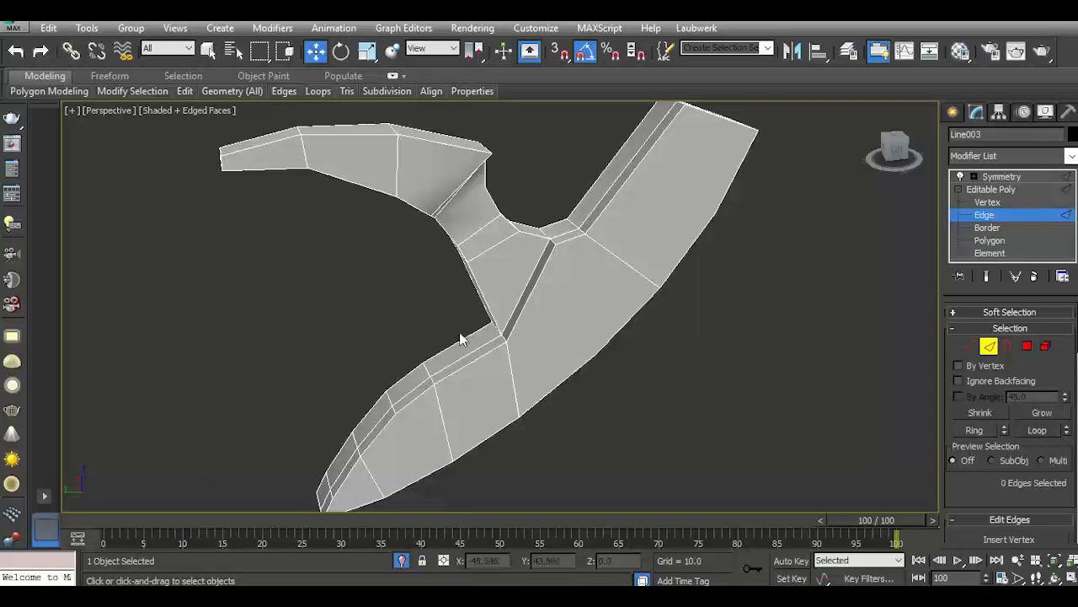
{"action": "scroll", "coordinate": [501, 432], "scroll_direction": "up", "scroll_amount": 3}
{"action": "left_click", "coordinate": [969, 346]}
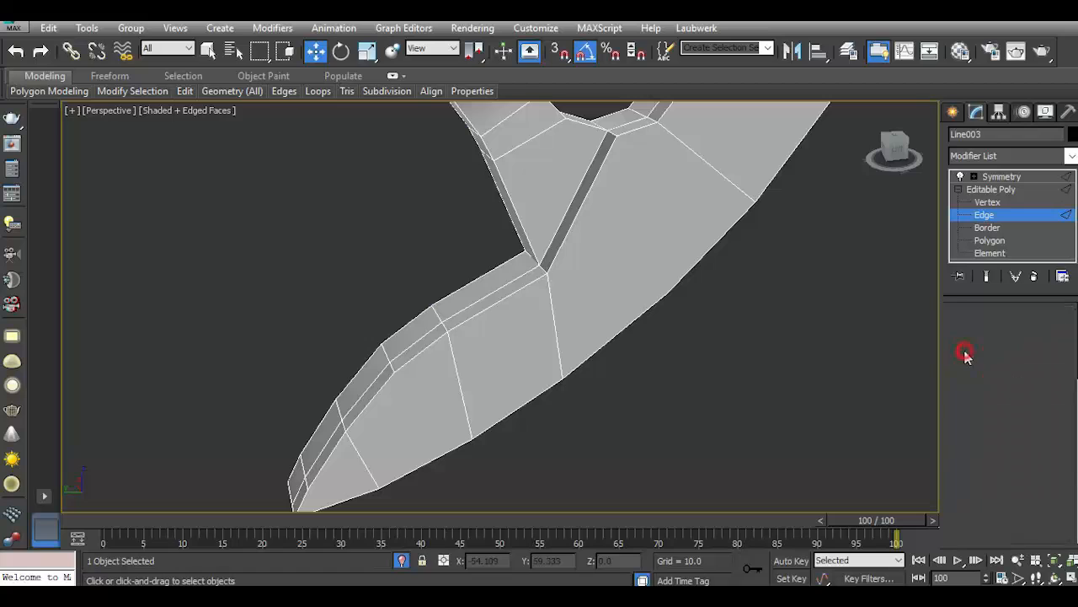
{"action": "scroll", "coordinate": [484, 294], "scroll_direction": "down", "scroll_amount": 2}
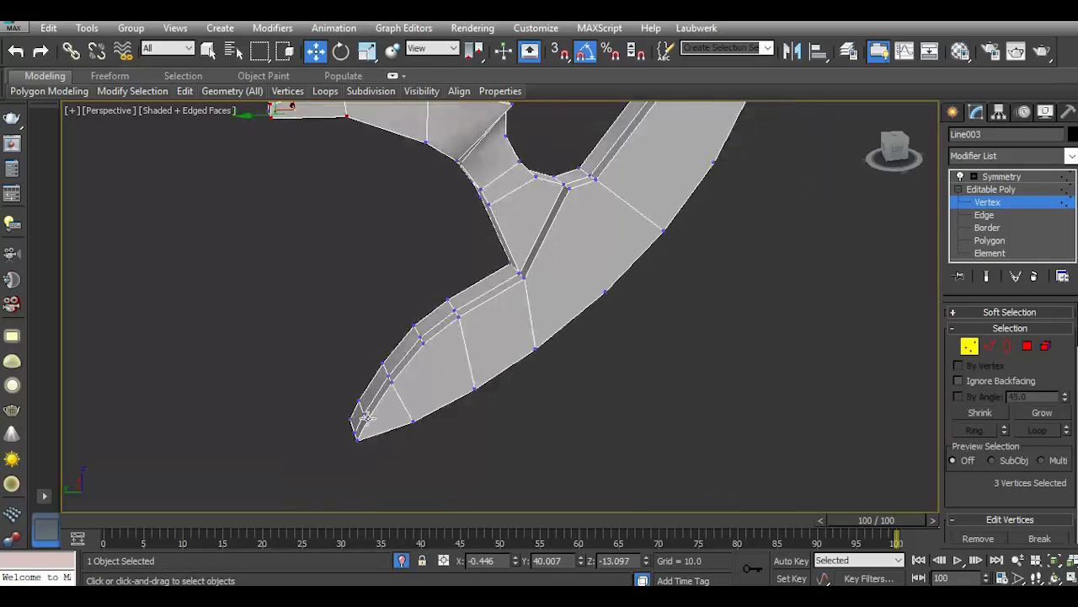
{"action": "scroll", "coordinate": [370, 415], "scroll_direction": "up", "scroll_amount": 3}
{"action": "left_click", "coordinate": [987, 347]}
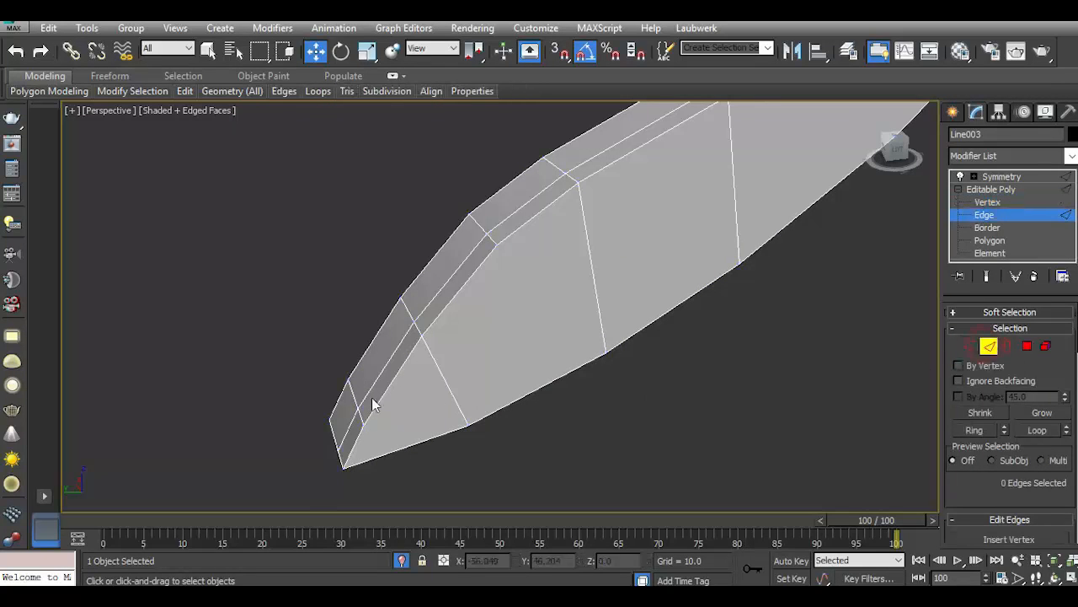
{"action": "double_click", "coordinate": [351, 396]}
{"action": "key", "text": "ctrl+BackSpace"}
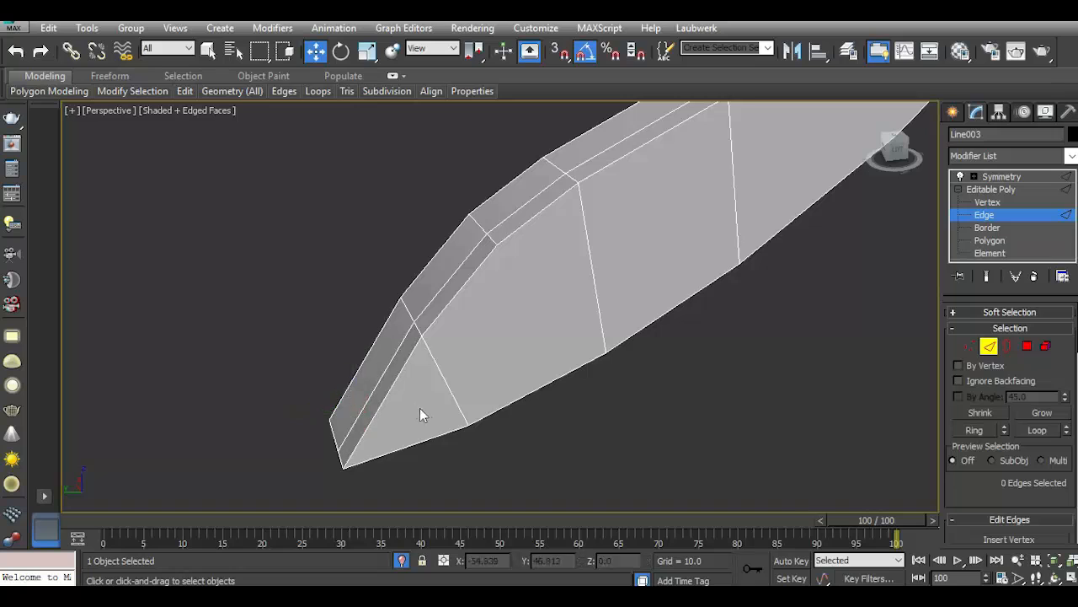
{"action": "scroll", "coordinate": [430, 421], "scroll_direction": "down", "scroll_amount": 3}
Cut an edge across the lower blade's side face from the unconnected inner-rim vertex to the outer border, between the two existing cross edges.
{"action": "scroll", "coordinate": [459, 347], "scroll_direction": "up", "scroll_amount": 2}
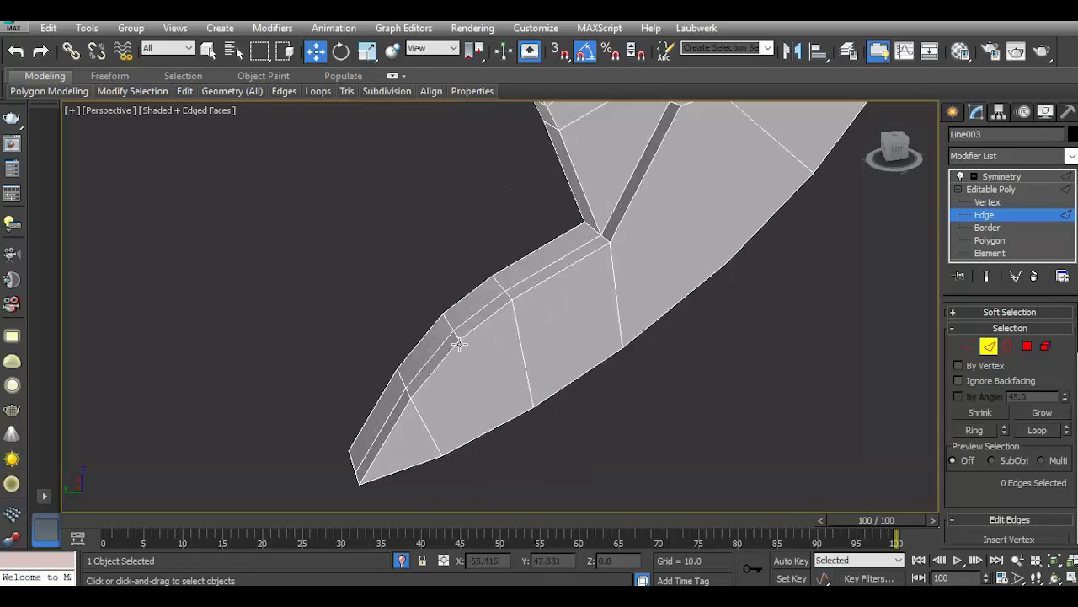
{"action": "scroll", "coordinate": [455, 335], "scroll_direction": "up", "scroll_amount": 2}
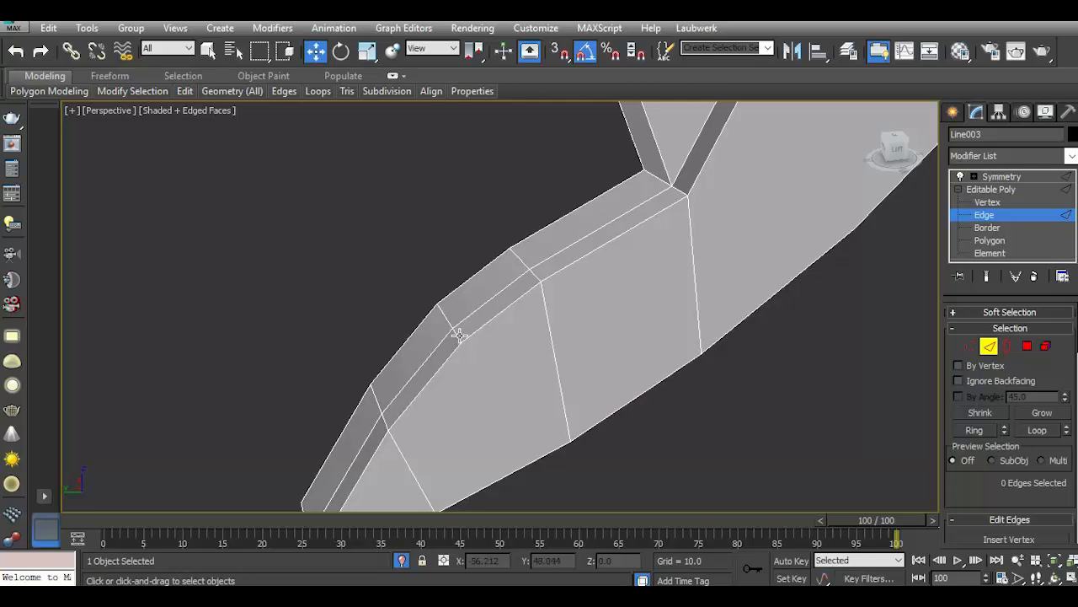
{"action": "left_click", "coordinate": [969, 346]}
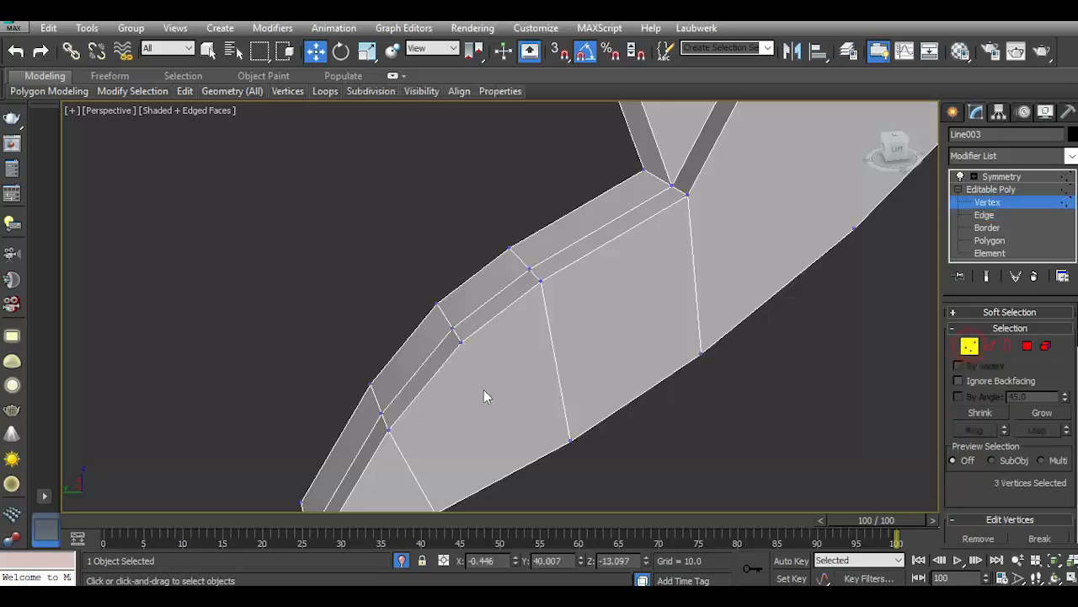
{"action": "right_click", "coordinate": [531, 327]}
{"action": "left_click", "coordinate": [497, 169]}
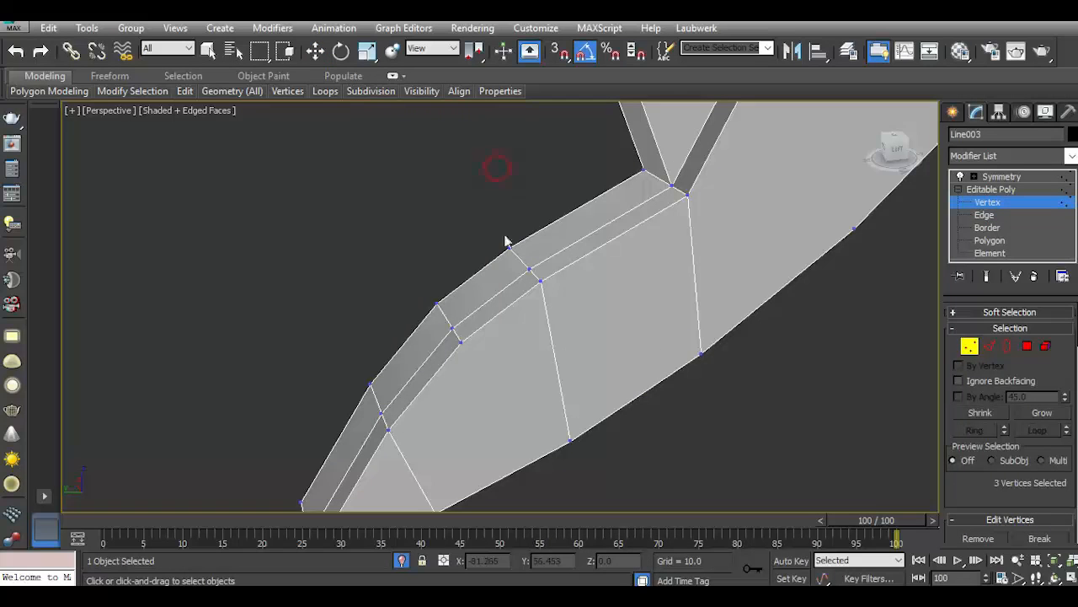
{"action": "left_click", "coordinate": [462, 342]}
{"action": "left_click", "coordinate": [504, 476]}
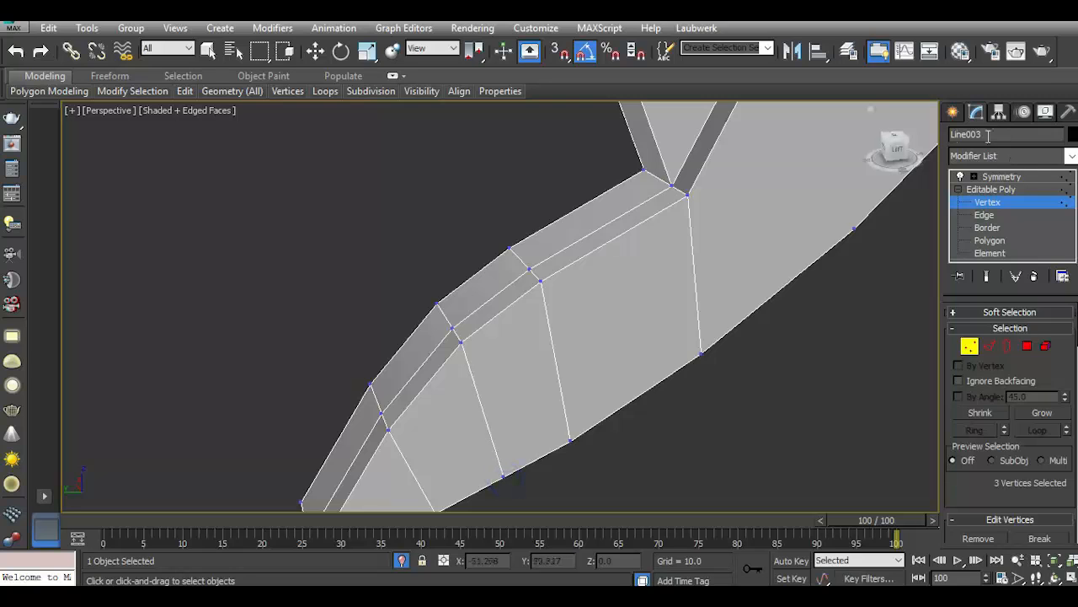
Continue the new cut across the lower blade's outer rim, through the middle lengthwise edge to the symmetry border.
{"action": "left_click_drag", "start_coordinate": [902, 152], "coordinate": [944, 84]}
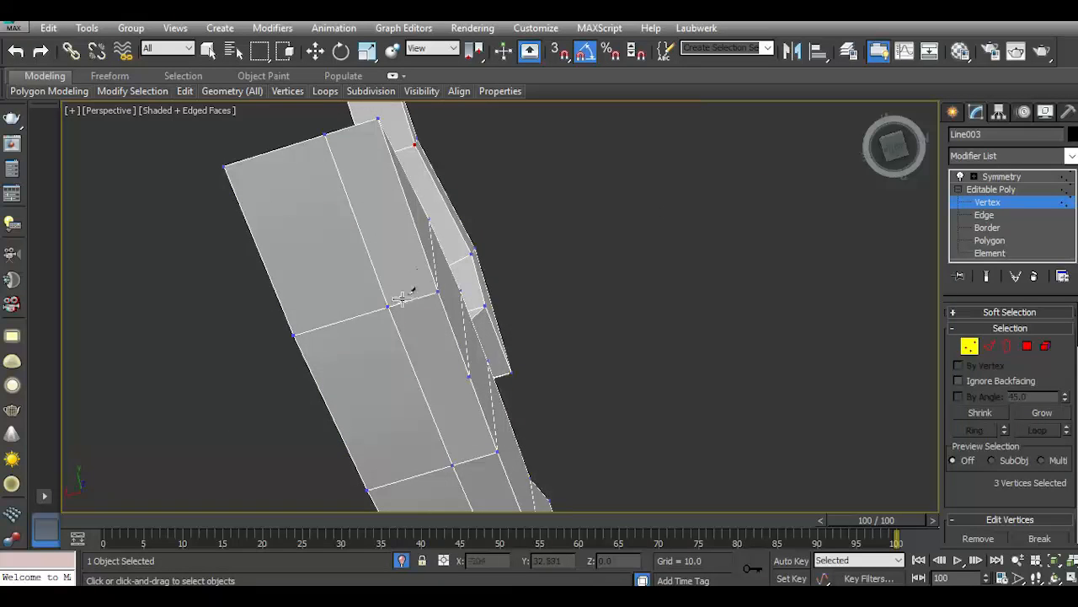
{"action": "scroll", "coordinate": [406, 288], "scroll_direction": "down", "scroll_amount": 2}
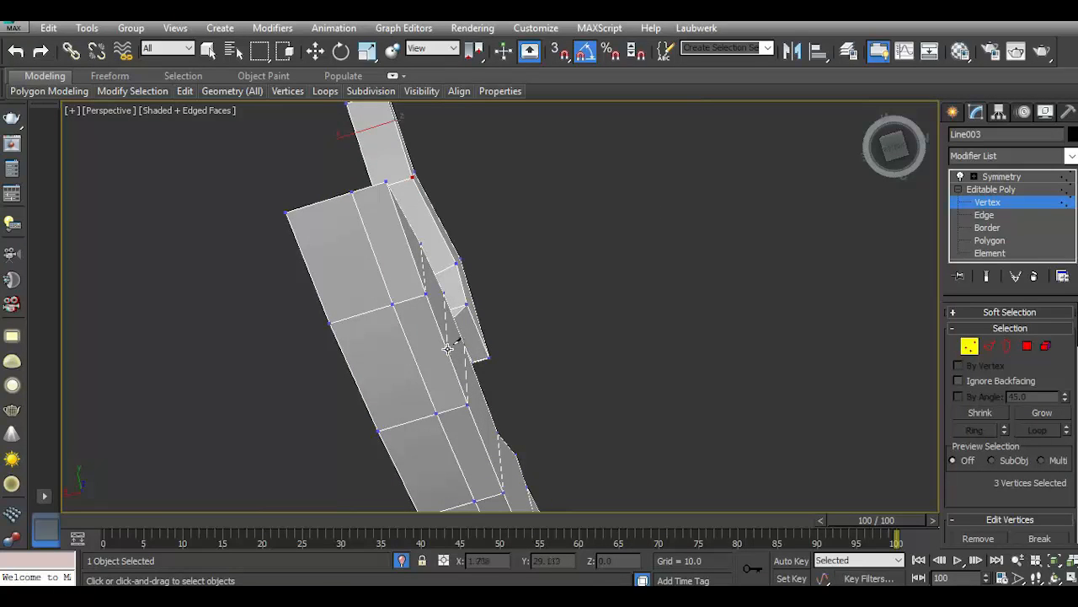
{"action": "left_click", "coordinate": [449, 350]}
{"action": "left_click", "coordinate": [356, 380]}
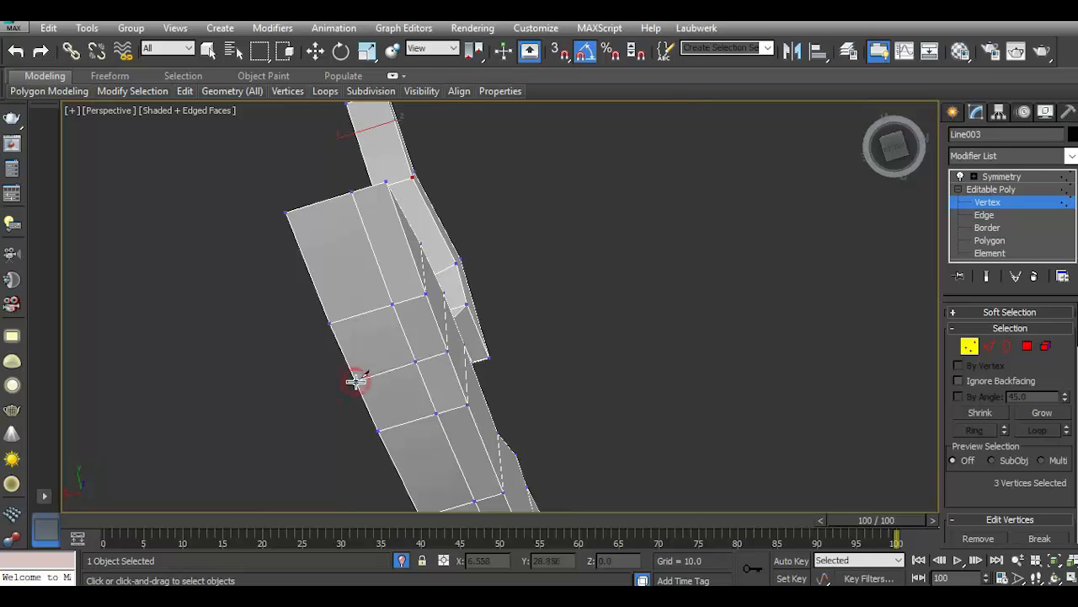
{"action": "scroll", "coordinate": [411, 309], "scroll_direction": "down", "scroll_amount": 1}
Leave vertex editing, deselect the part and examine its mirrored shape from several angles.
{"action": "left_click_drag", "start_coordinate": [893, 145], "coordinate": [849, 211]}
{"action": "scroll", "coordinate": [460, 332], "scroll_direction": "down", "scroll_amount": 2}
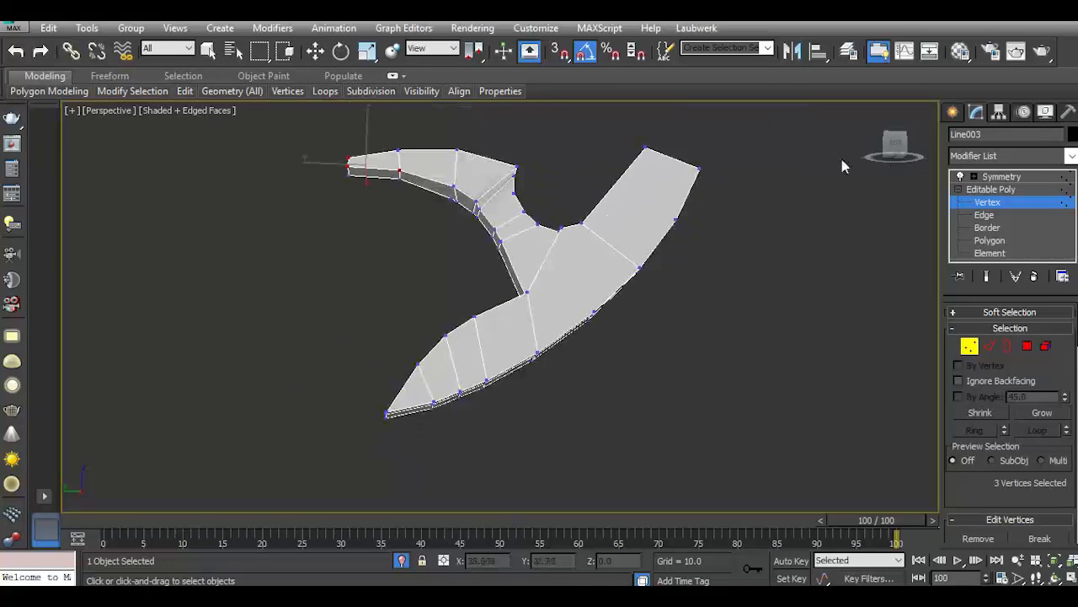
{"action": "left_click_drag", "start_coordinate": [891, 150], "coordinate": [921, 153]}
{"action": "middle_click_drag", "start_coordinate": [594, 221], "coordinate": [644, 323], "text": "alt"}
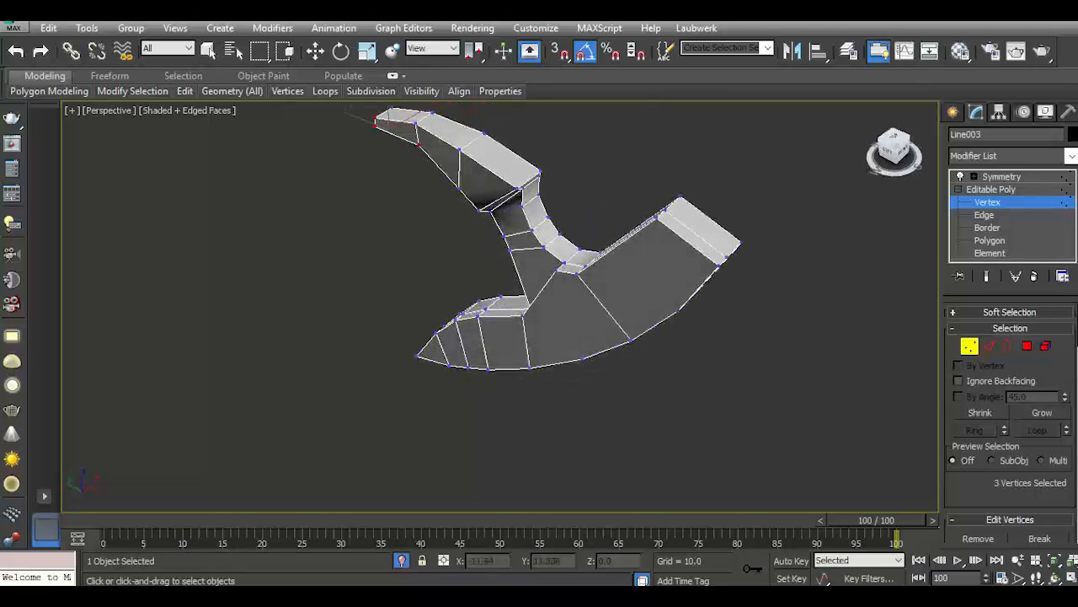
{"action": "left_click", "coordinate": [993, 192]}
{"action": "left_click", "coordinate": [773, 316]}
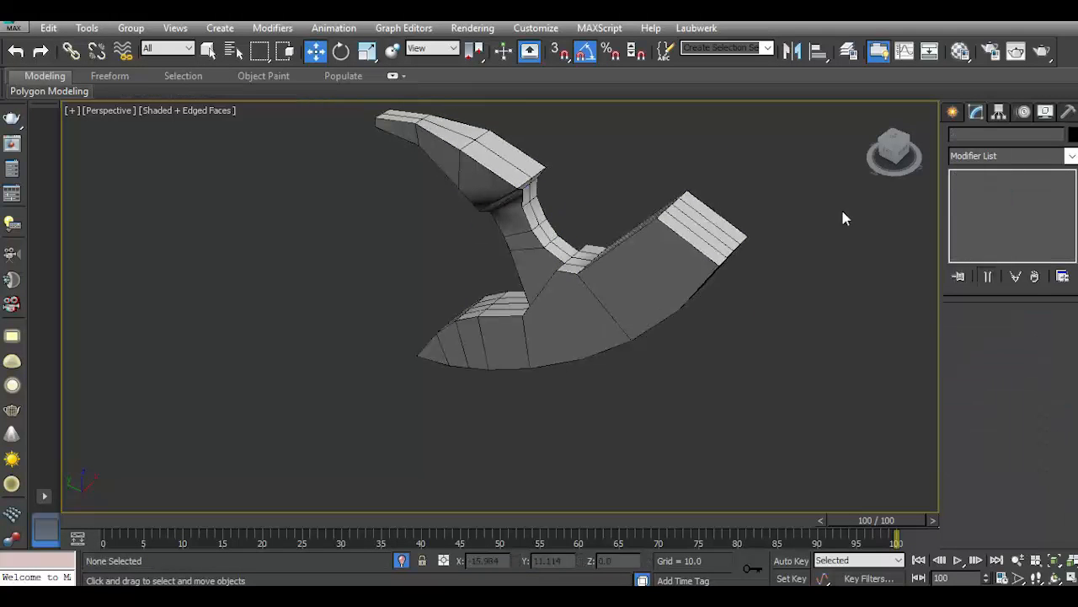
{"action": "left_click_drag", "start_coordinate": [894, 152], "coordinate": [881, 154]}
{"action": "middle_click_drag", "start_coordinate": [508, 362], "coordinate": [512, 366], "text": "alt"}
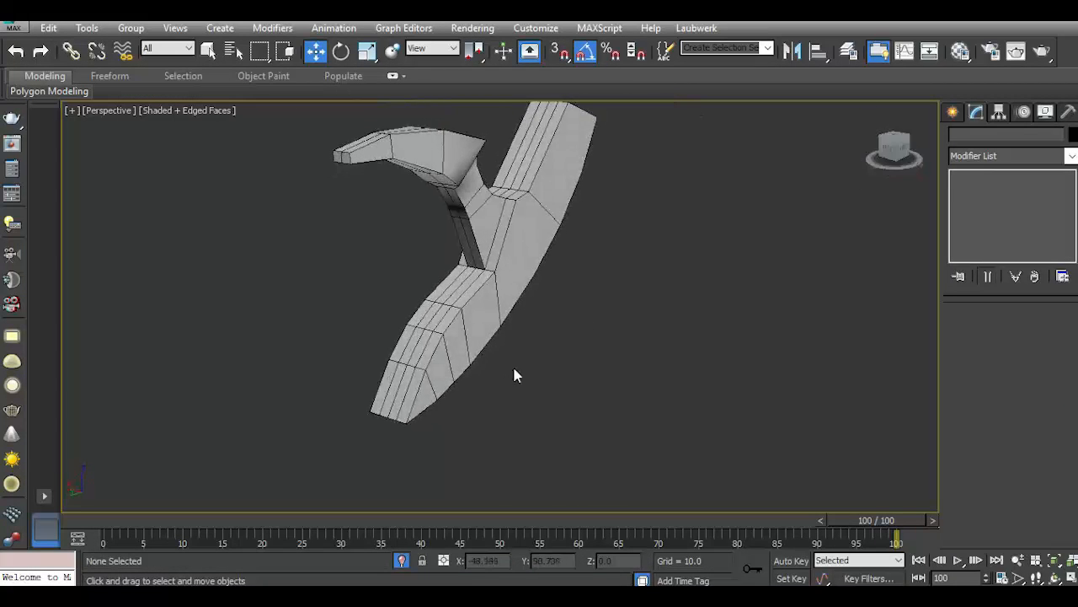
Start a Line spline in the Left view and trace the lower rear edge of the trigger's base up to the curved blade.
{"action": "scroll", "coordinate": [510, 362], "scroll_direction": "down", "scroll_amount": 1}
{"action": "scroll", "coordinate": [481, 235], "scroll_direction": "up", "scroll_amount": 3}
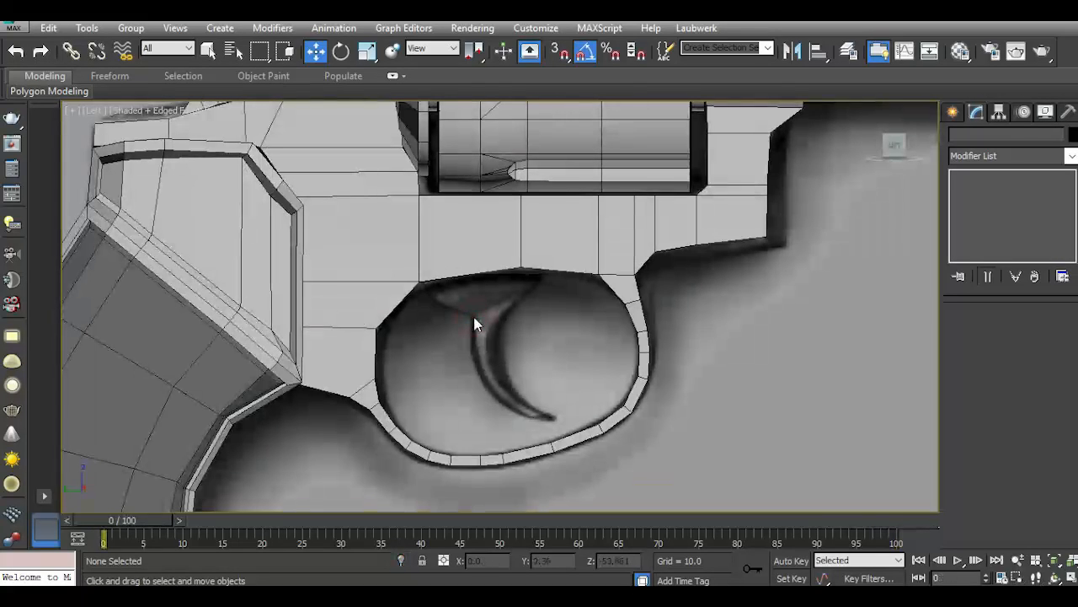
{"action": "left_click", "coordinate": [953, 112]}
{"action": "left_click", "coordinate": [976, 137]}
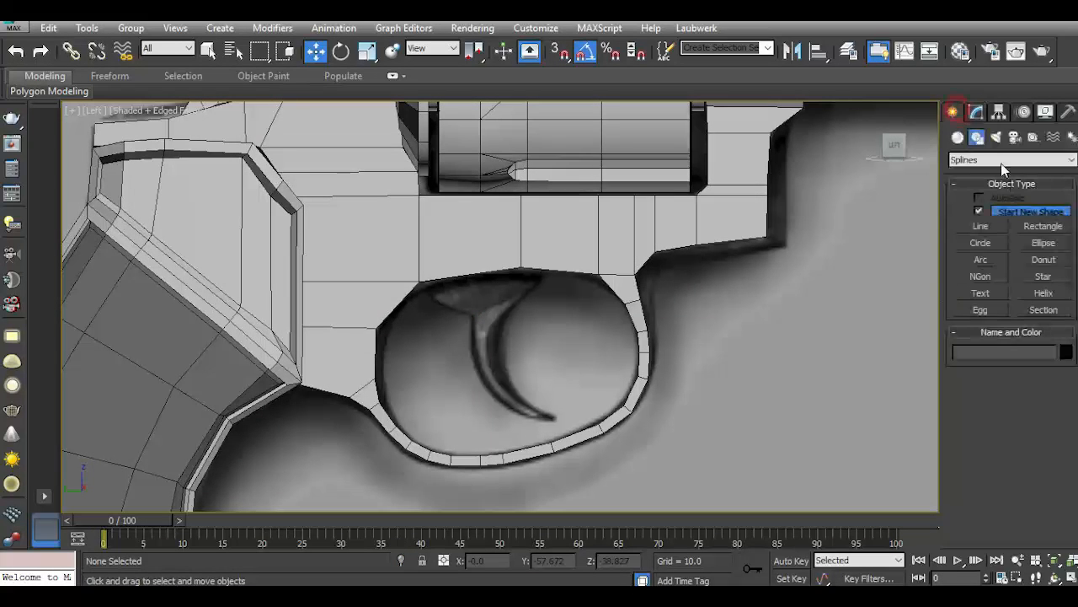
{"action": "left_click", "coordinate": [982, 225]}
{"action": "scroll", "coordinate": [505, 341], "scroll_direction": "up", "scroll_amount": 3}
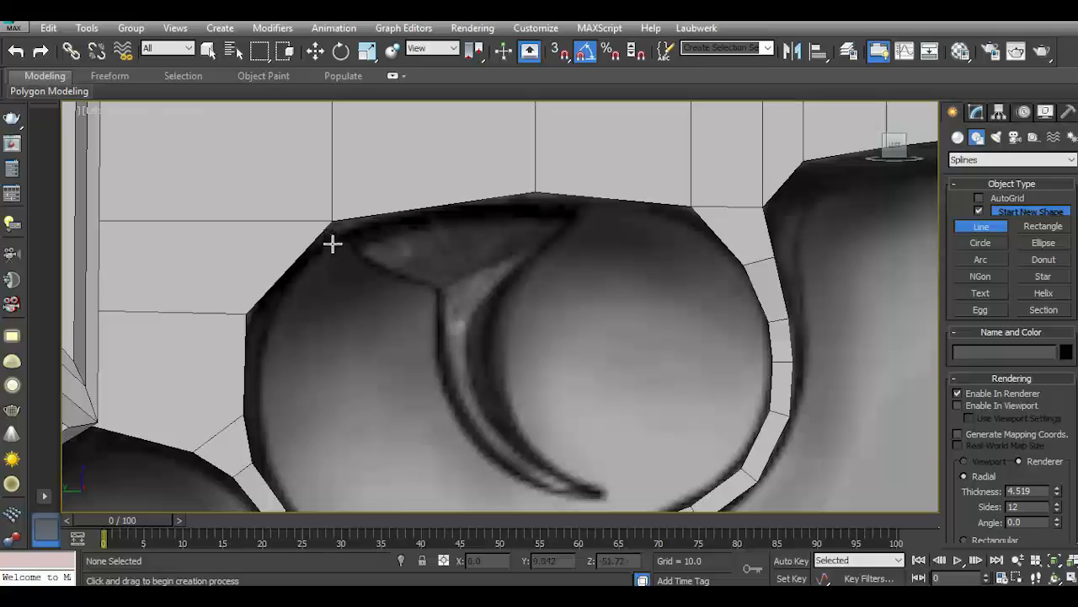
{"action": "left_click", "coordinate": [347, 234]}
{"action": "left_click", "coordinate": [361, 257]}
{"action": "left_click", "coordinate": [396, 277]}
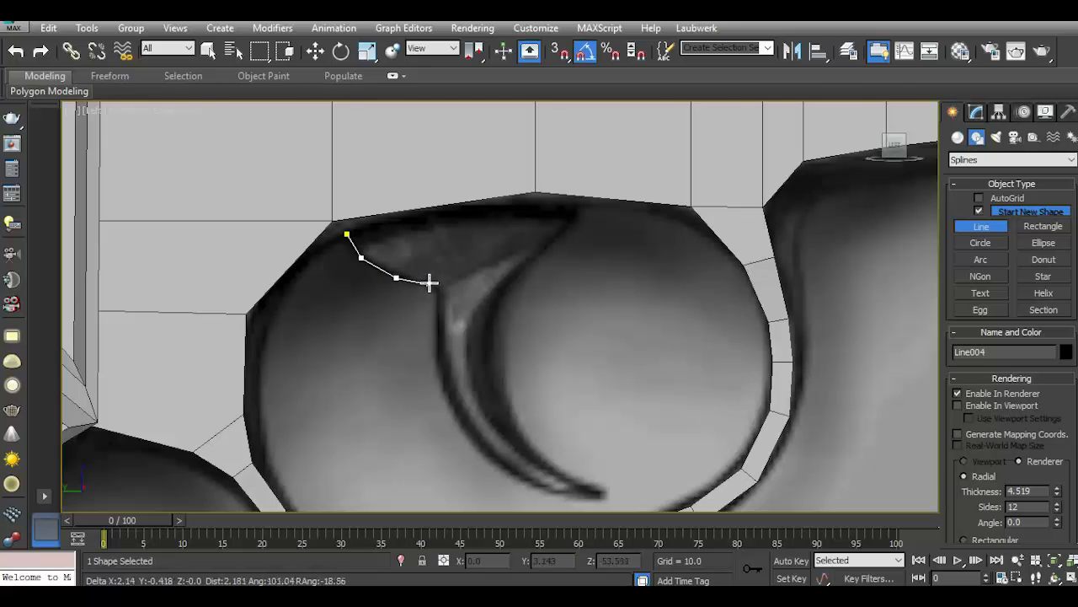
{"action": "left_click", "coordinate": [429, 283]}
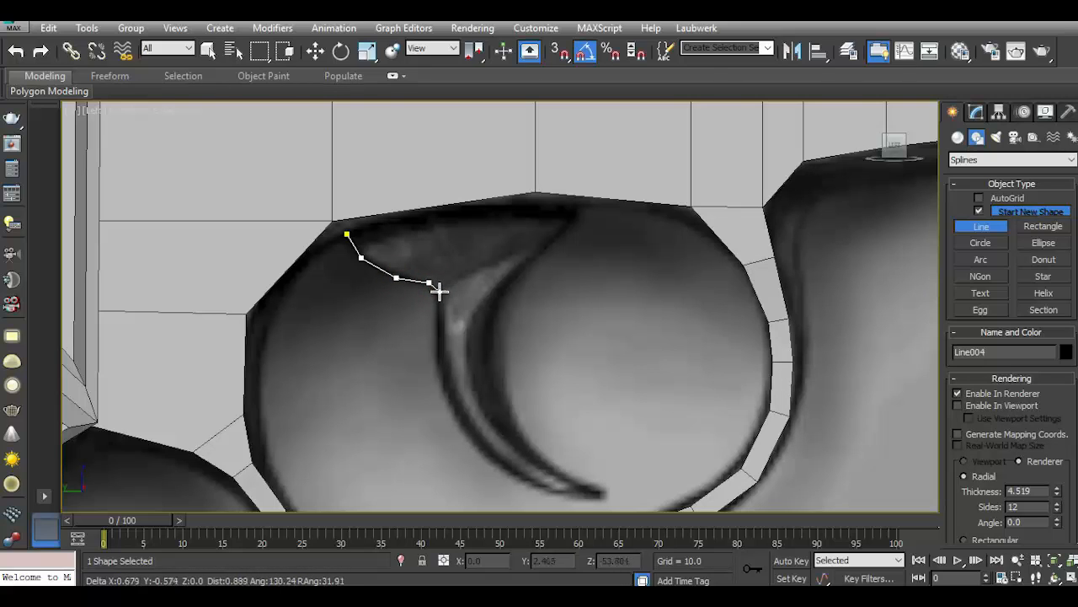
Continue the spline down the trigger blade's convex rear side to its pointed tip, following the reference image.
{"action": "scroll", "coordinate": [438, 337], "scroll_direction": "down", "scroll_amount": 2}
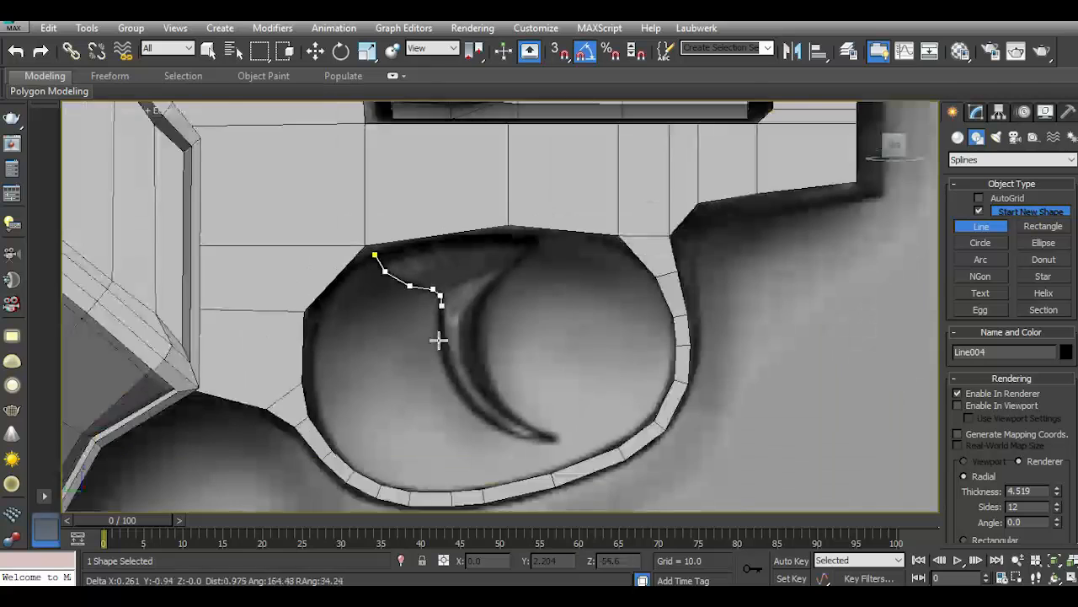
{"action": "scroll", "coordinate": [444, 354], "scroll_direction": "up", "scroll_amount": 5}
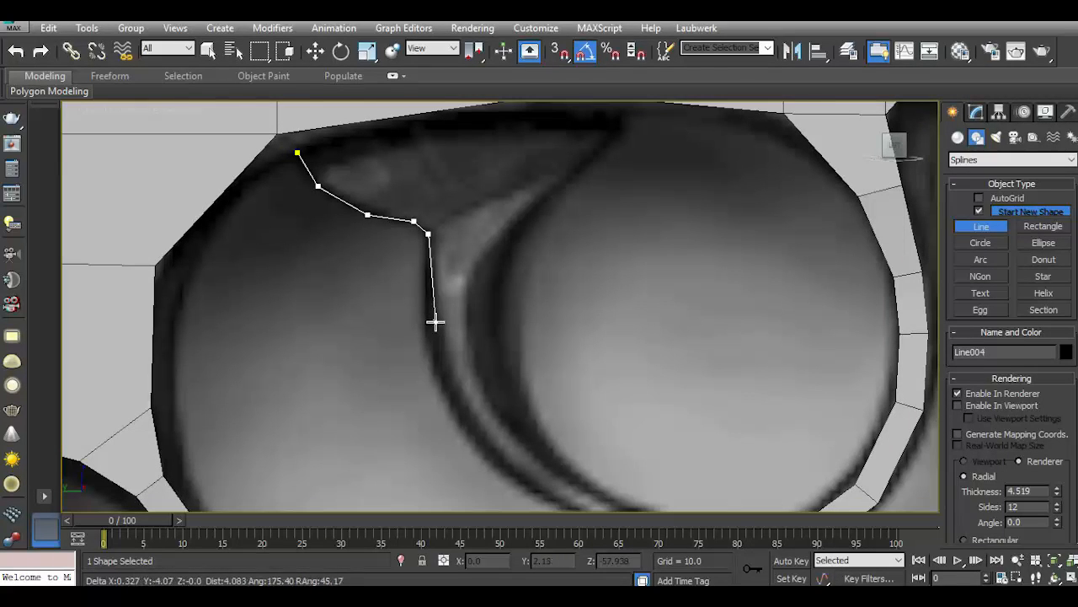
{"action": "scroll", "coordinate": [435, 322], "scroll_direction": "down", "scroll_amount": 4}
{"action": "scroll", "coordinate": [393, 291], "scroll_direction": "up", "scroll_amount": 2}
{"action": "left_click", "coordinate": [407, 279]}
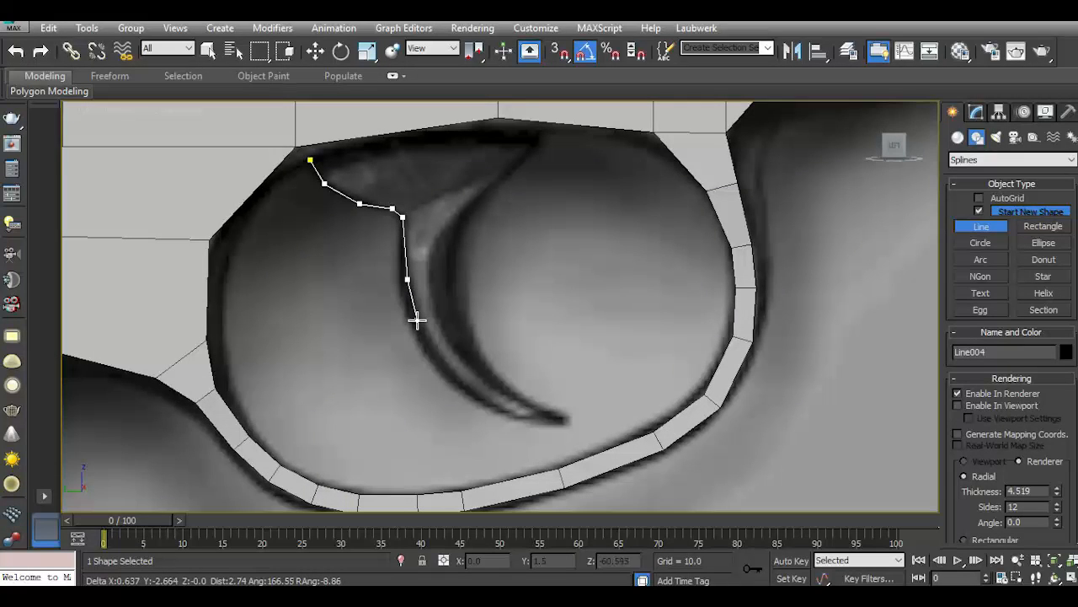
{"action": "left_click", "coordinate": [417, 320]}
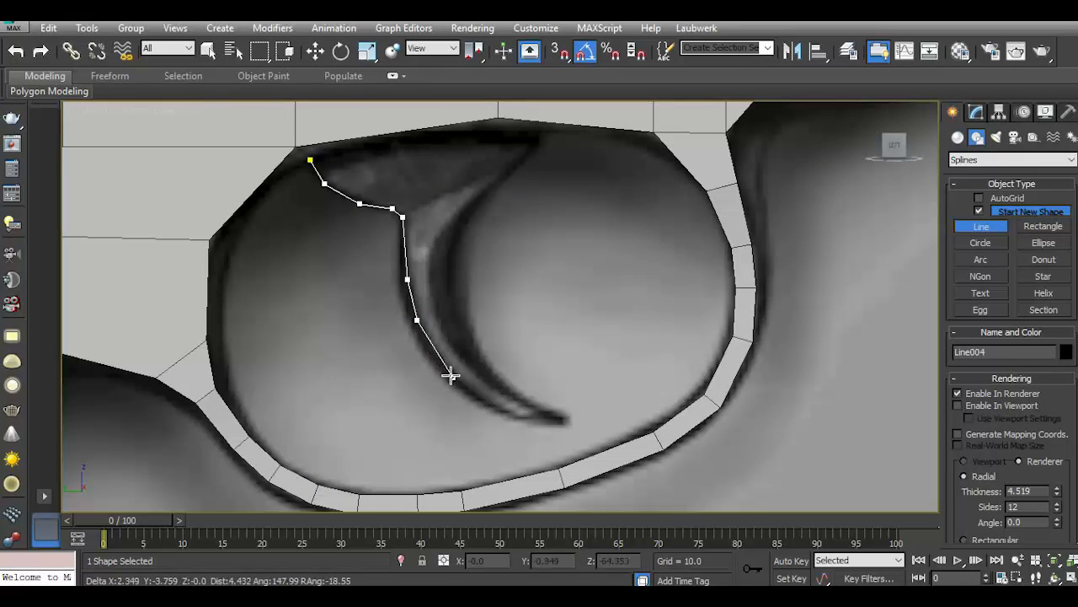
{"action": "left_click", "coordinate": [441, 366]}
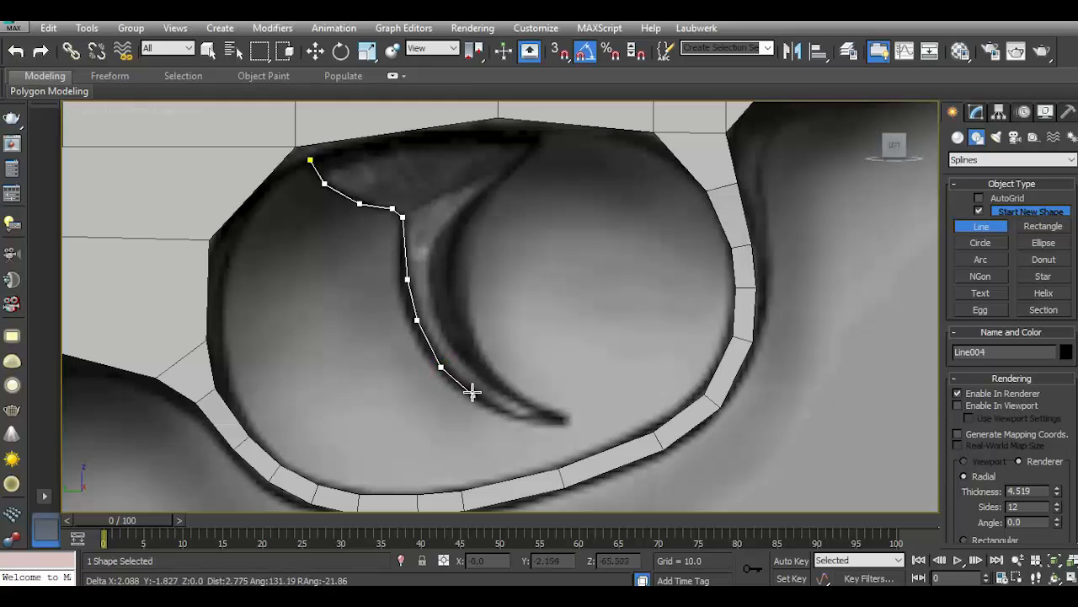
{"action": "left_click", "coordinate": [472, 391]}
{"action": "left_click", "coordinate": [506, 412]}
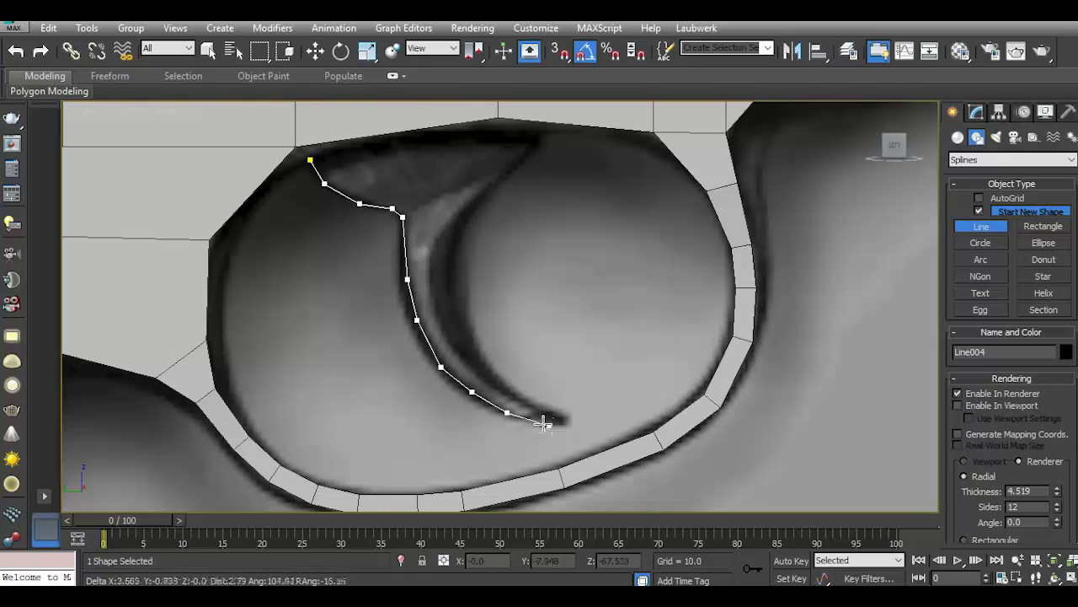
{"action": "left_click", "coordinate": [537, 423]}
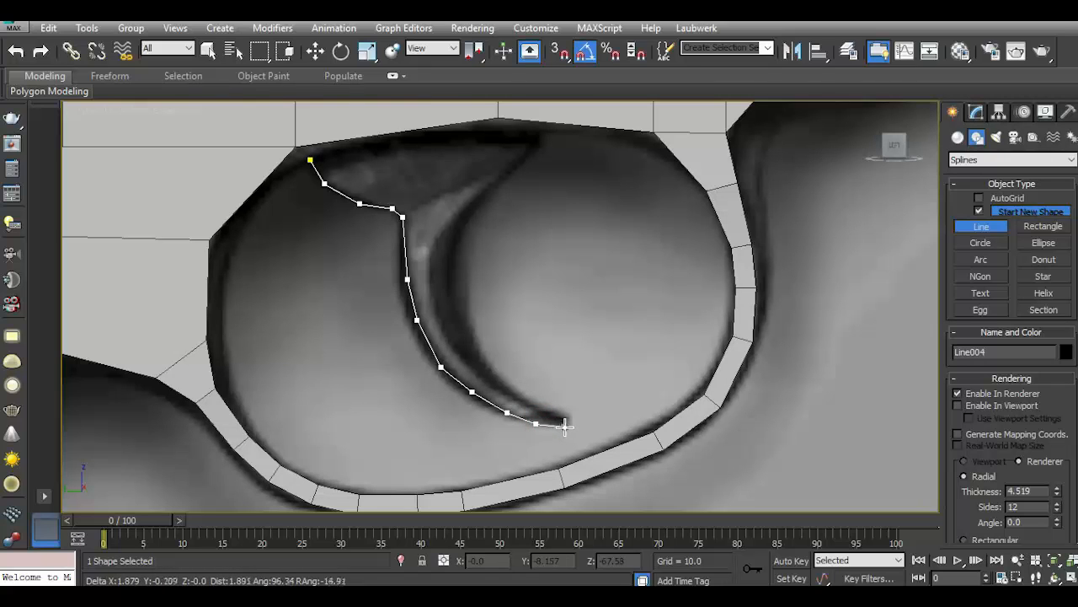
{"action": "left_click", "coordinate": [566, 427]}
Trace around the trigger's tip and back up the concave front side of the blade.
{"action": "scroll", "coordinate": [566, 427], "scroll_direction": "up", "scroll_amount": 2}
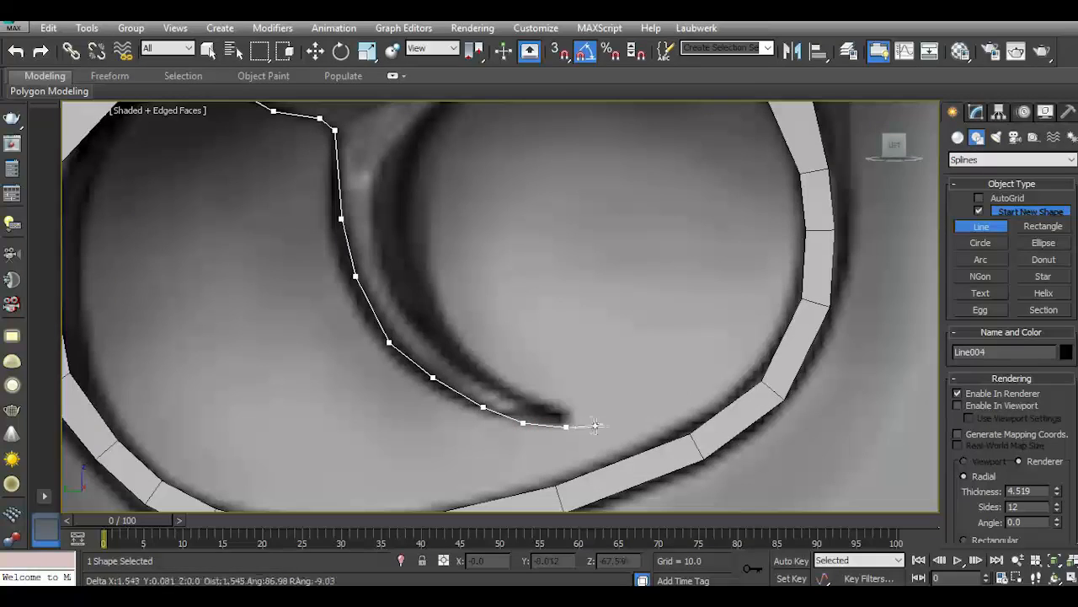
{"action": "left_click", "coordinate": [562, 414]}
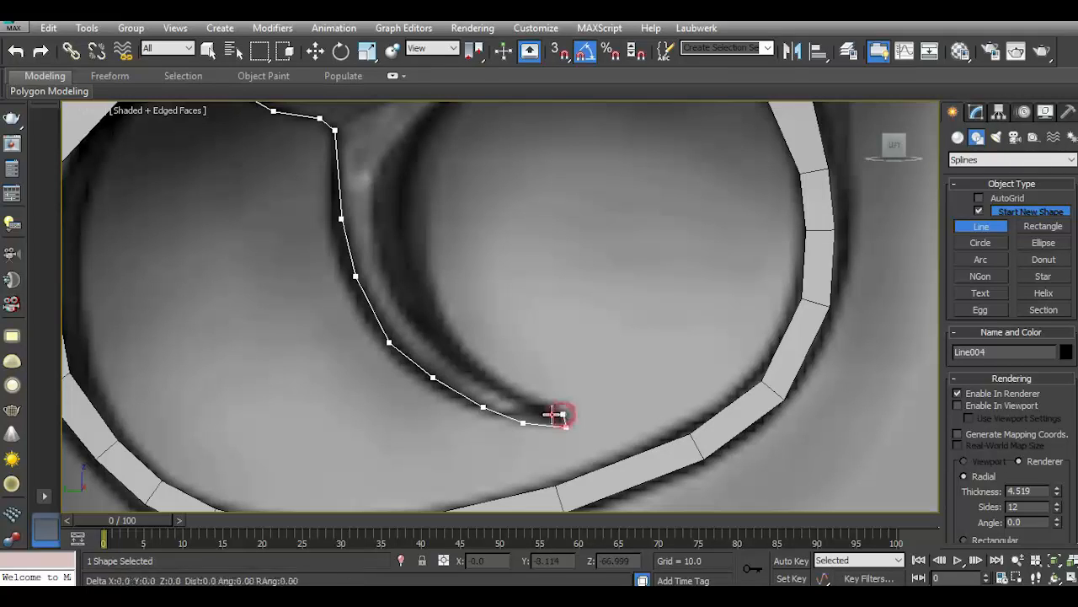
{"action": "left_click", "coordinate": [523, 404]}
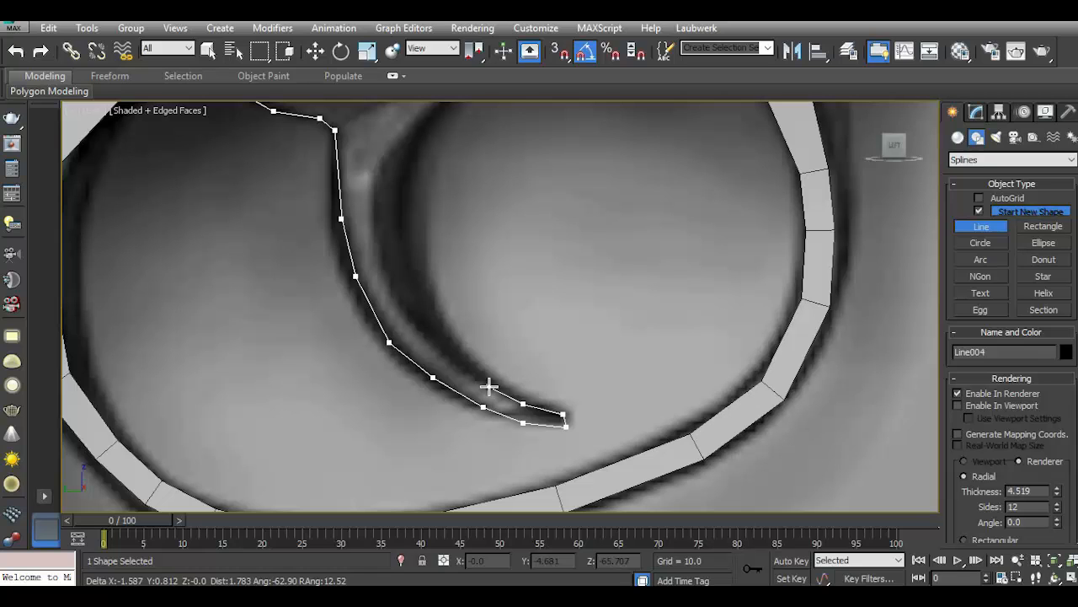
{"action": "left_click", "coordinate": [488, 385]}
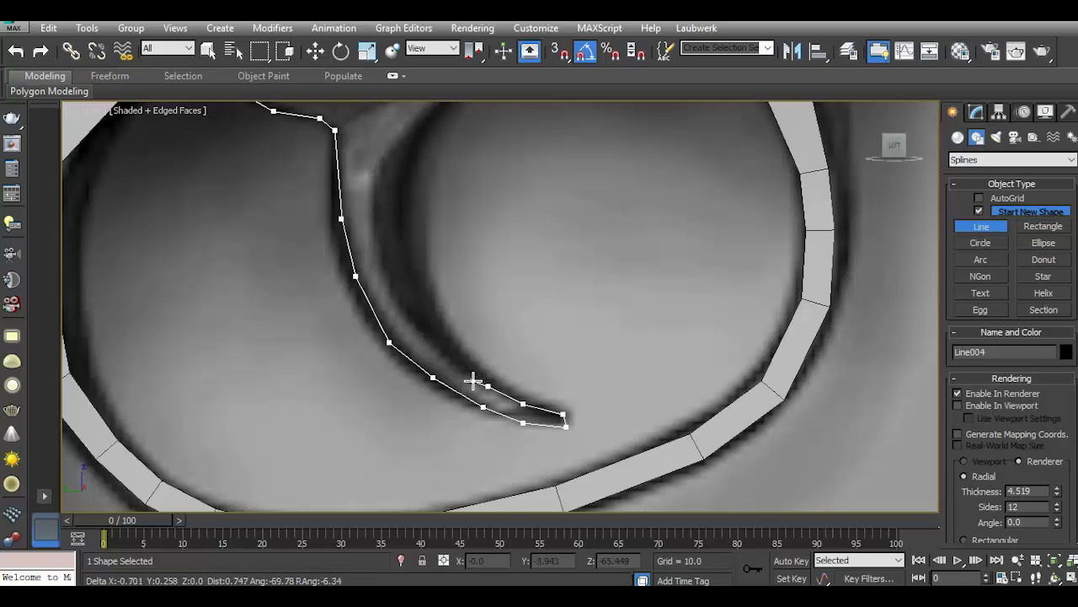
{"action": "scroll", "coordinate": [474, 381], "scroll_direction": "down", "scroll_amount": 2}
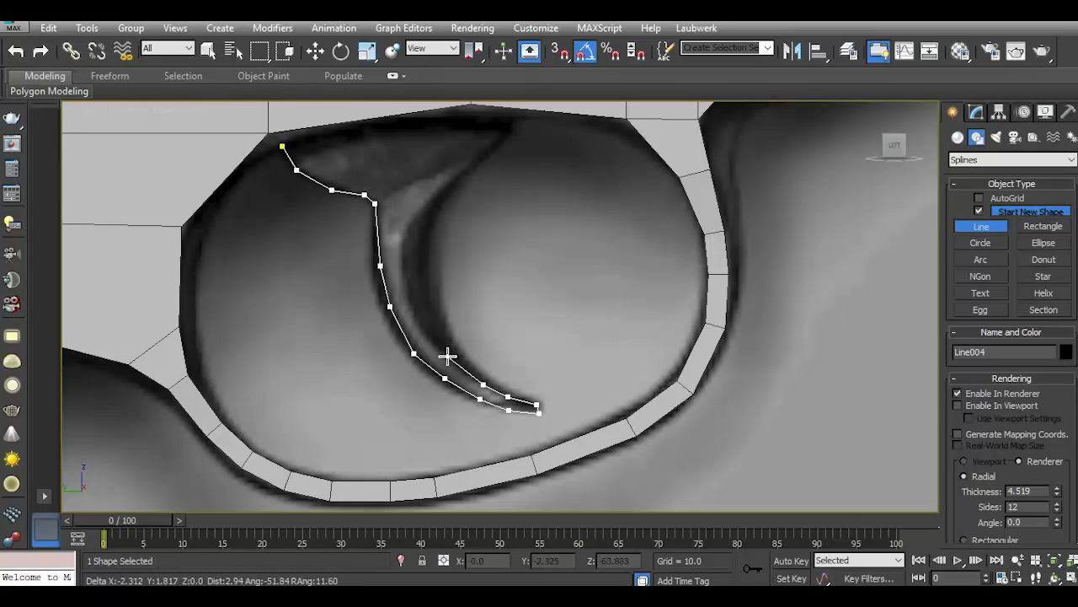
{"action": "left_click", "coordinate": [452, 363]}
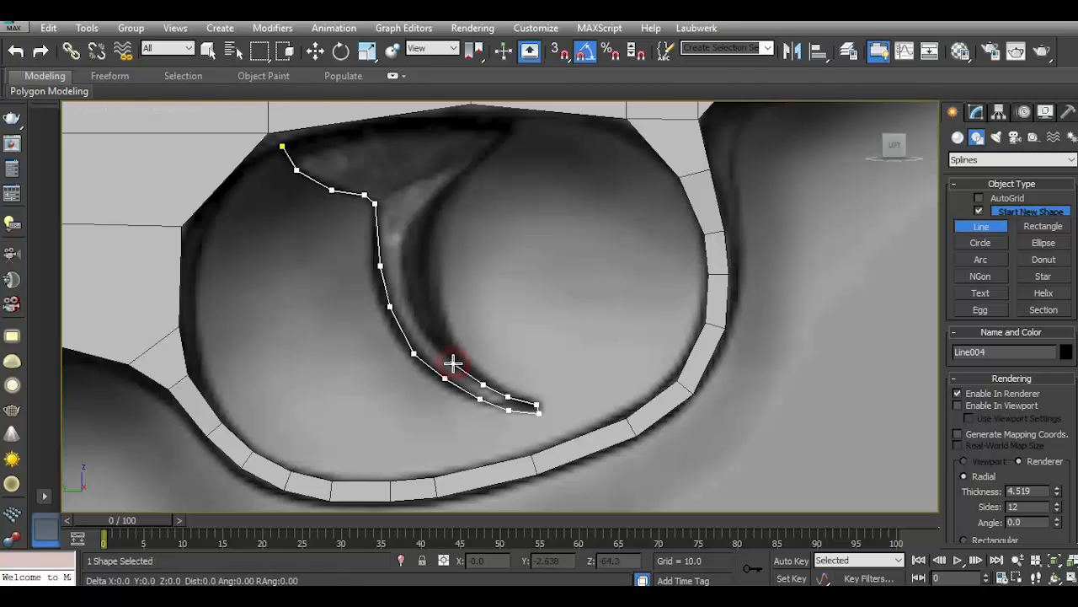
{"action": "left_click", "coordinate": [429, 340]}
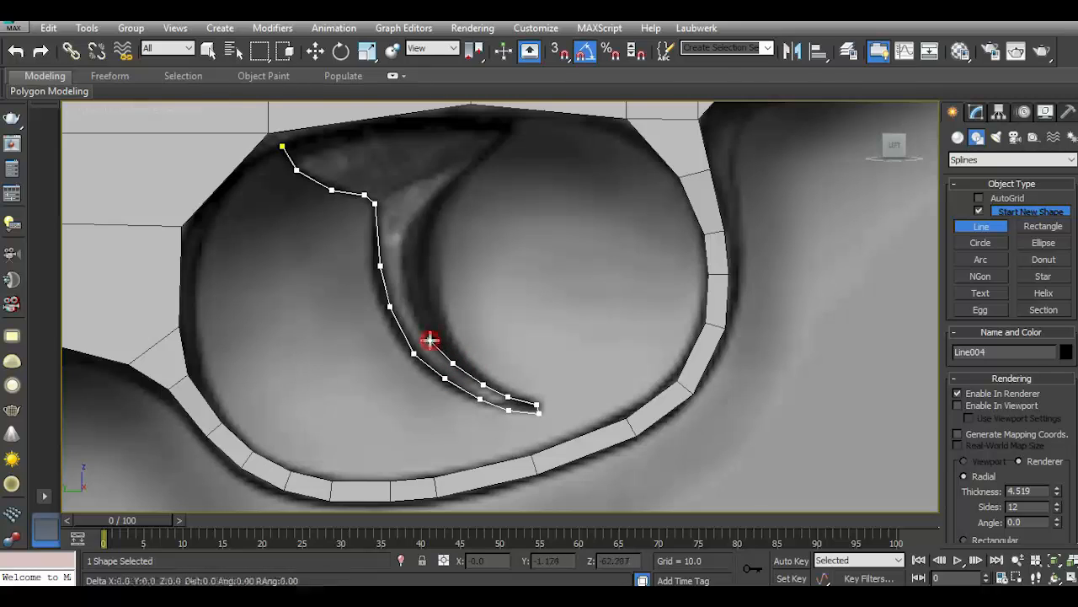
{"action": "left_click", "coordinate": [410, 301]}
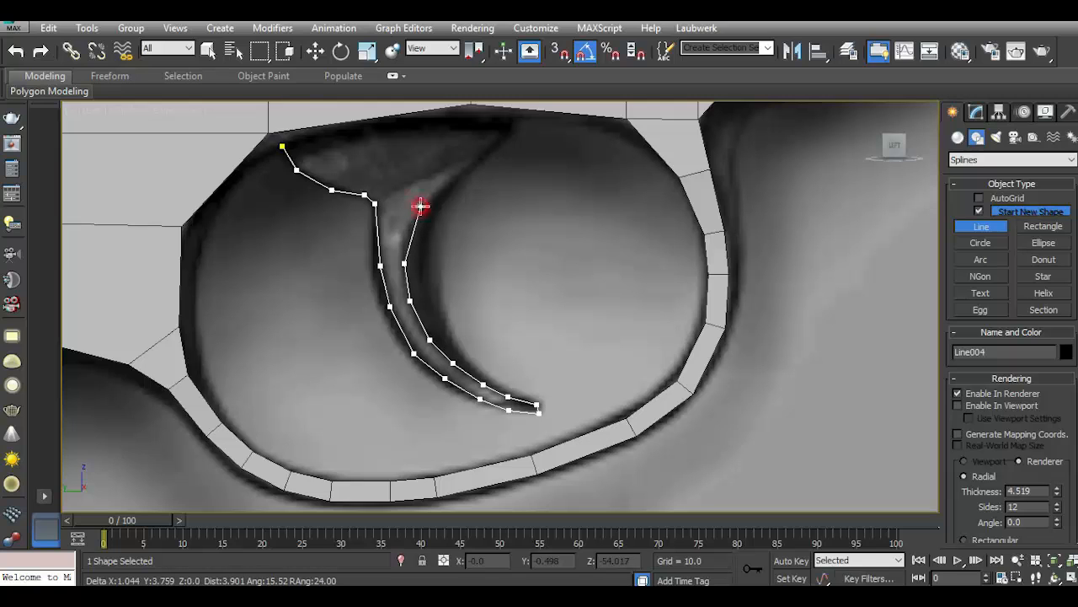
Trace the trigger base's front slope and its top edge along the frame, and close the spline at its starting point.
{"action": "scroll", "coordinate": [443, 226], "scroll_direction": "down", "scroll_amount": 2}
{"action": "scroll", "coordinate": [459, 202], "scroll_direction": "up", "scroll_amount": 4}
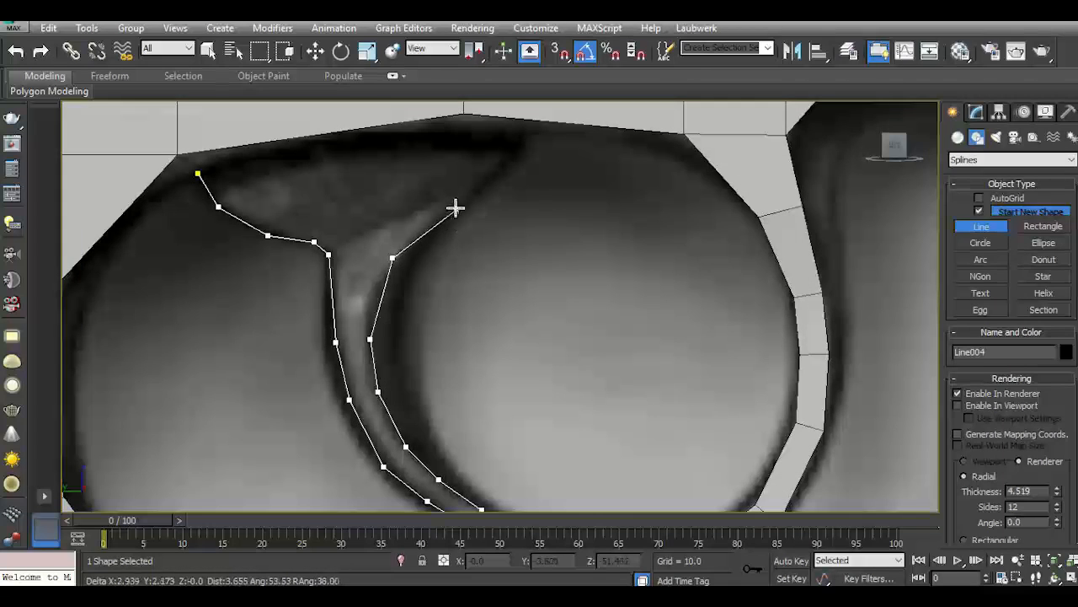
{"action": "left_click", "coordinate": [485, 175]}
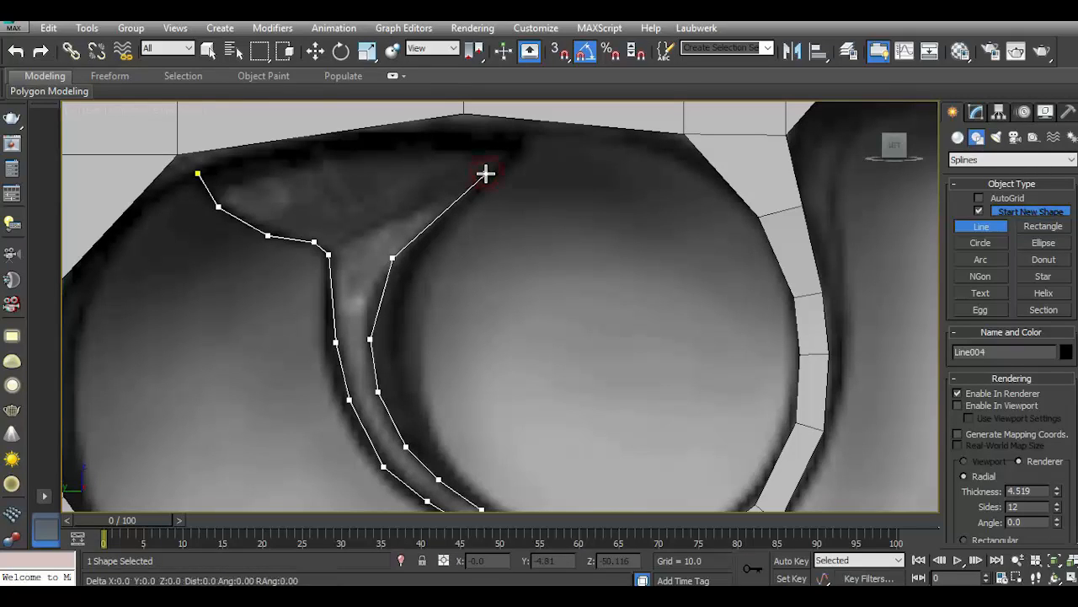
{"action": "left_click", "coordinate": [520, 143]}
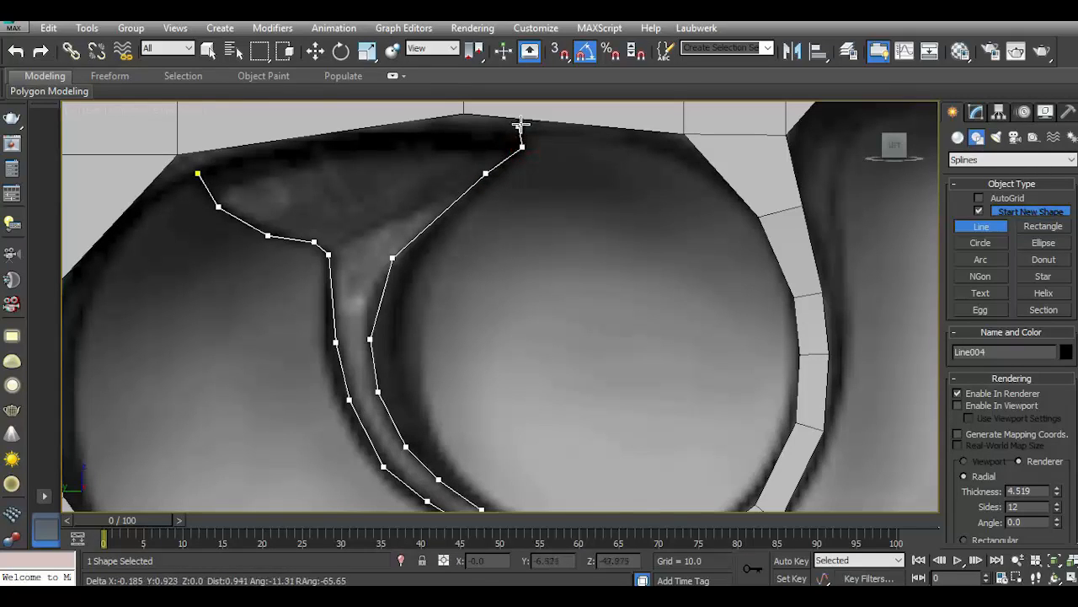
{"action": "left_click", "coordinate": [523, 121]}
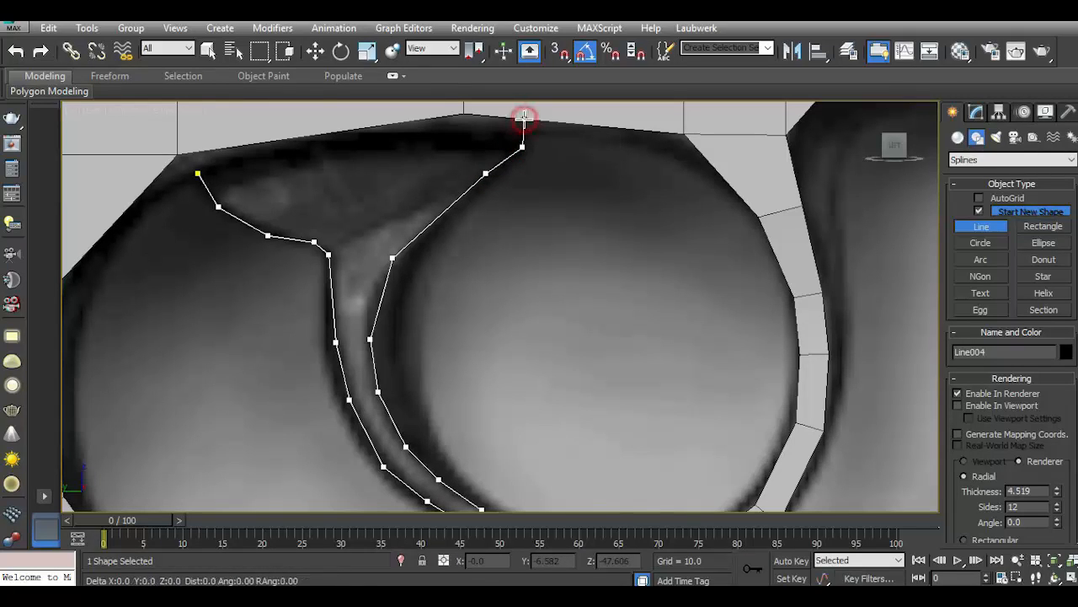
{"action": "left_click", "coordinate": [396, 126]}
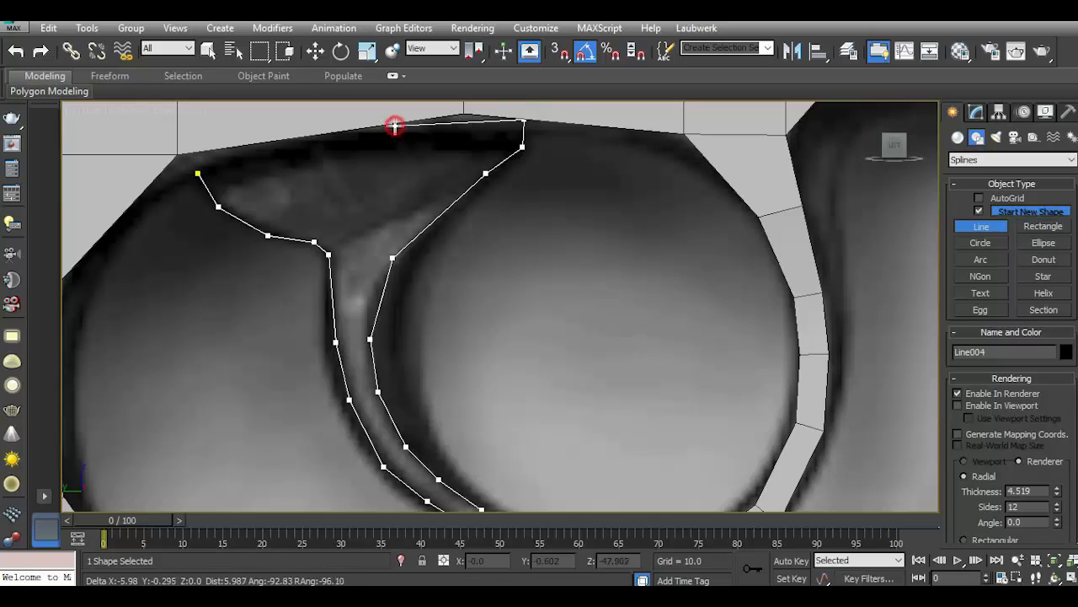
{"action": "left_click", "coordinate": [328, 134]}
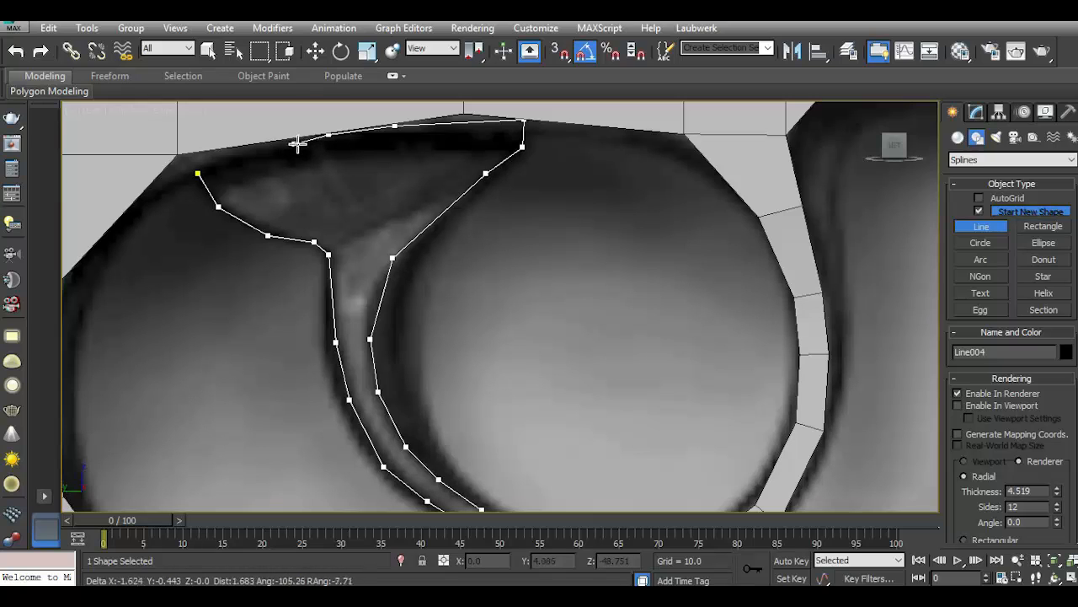
{"action": "left_click", "coordinate": [263, 146]}
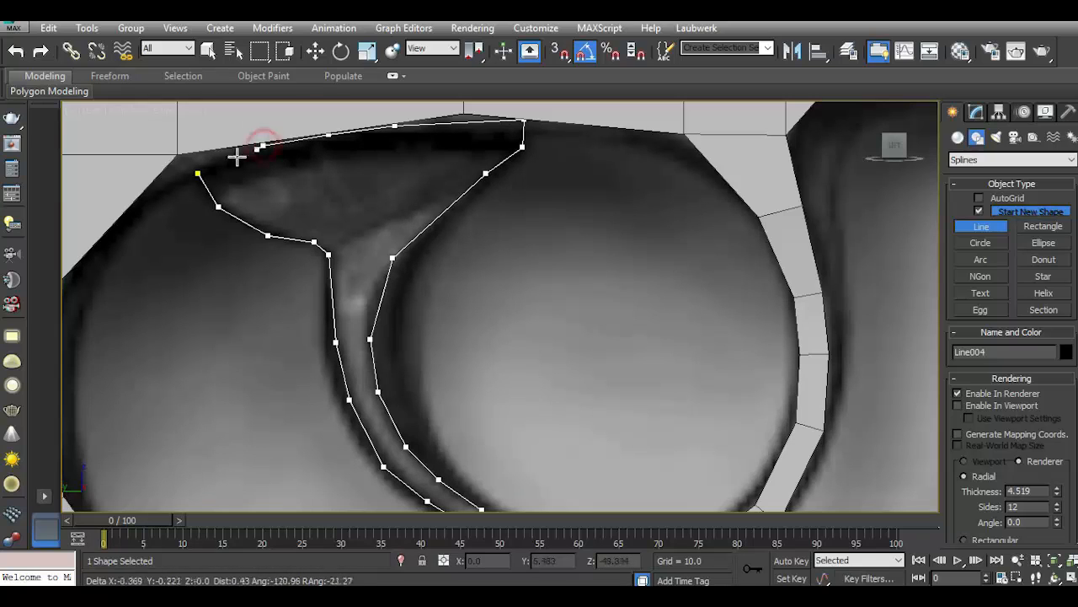
{"action": "left_click", "coordinate": [197, 173]}
{"action": "left_click", "coordinate": [523, 355]}
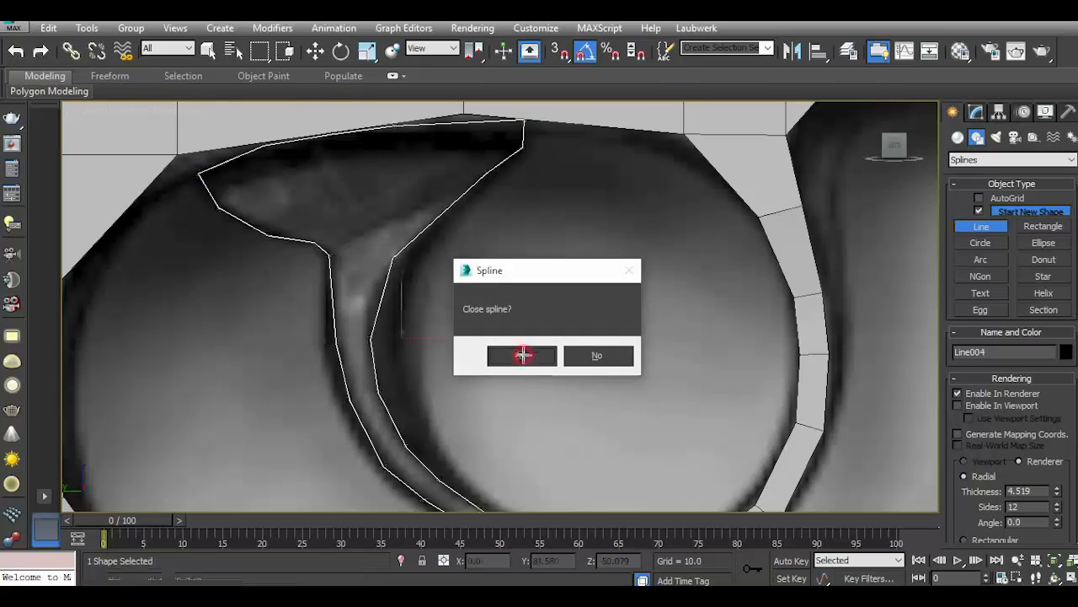
Enter the spline's vertex editing and move the rear top corner vertex slightly up toward the frame.
{"action": "left_click", "coordinate": [315, 53]}
{"action": "scroll", "coordinate": [412, 149], "scroll_direction": "up", "scroll_amount": 4}
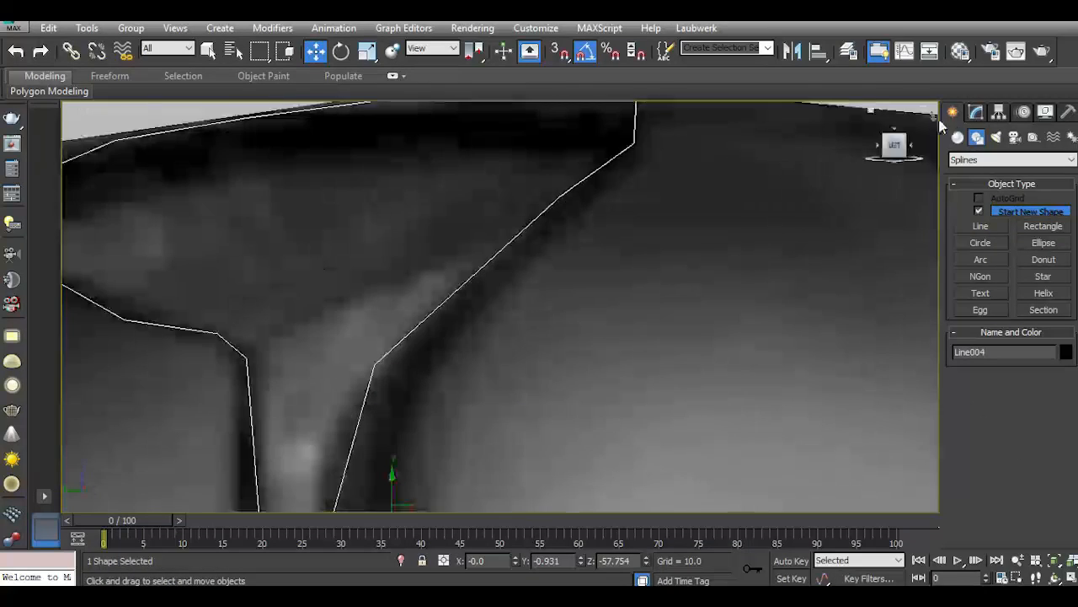
{"action": "left_click", "coordinate": [975, 112]}
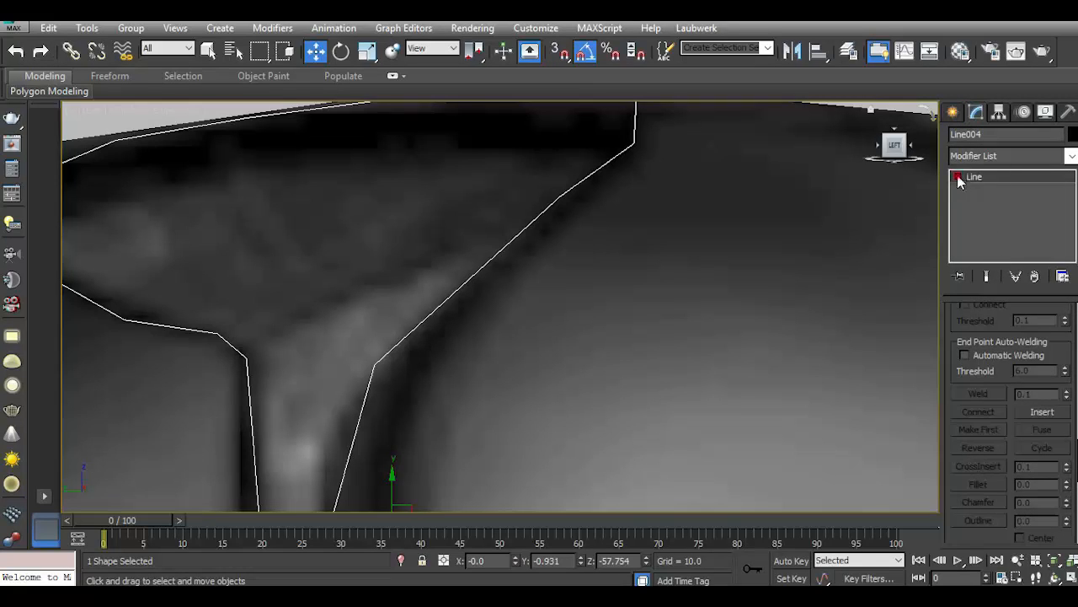
{"action": "left_click", "coordinate": [982, 189]}
{"action": "scroll", "coordinate": [248, 239], "scroll_direction": "down", "scroll_amount": 3}
{"action": "scroll", "coordinate": [230, 186], "scroll_direction": "up", "scroll_amount": 3}
{"action": "left_click_drag", "start_coordinate": [232, 187], "coordinate": [270, 221]}
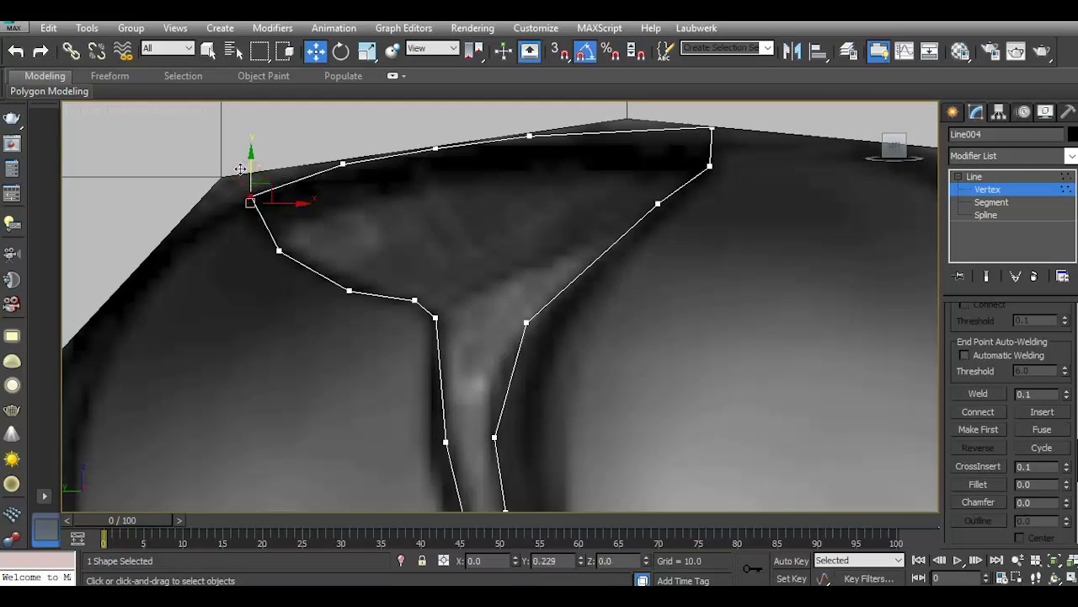
{"action": "scroll", "coordinate": [337, 192], "scroll_direction": "down", "scroll_amount": 2}
{"action": "scroll", "coordinate": [483, 183], "scroll_direction": "down", "scroll_amount": 1}
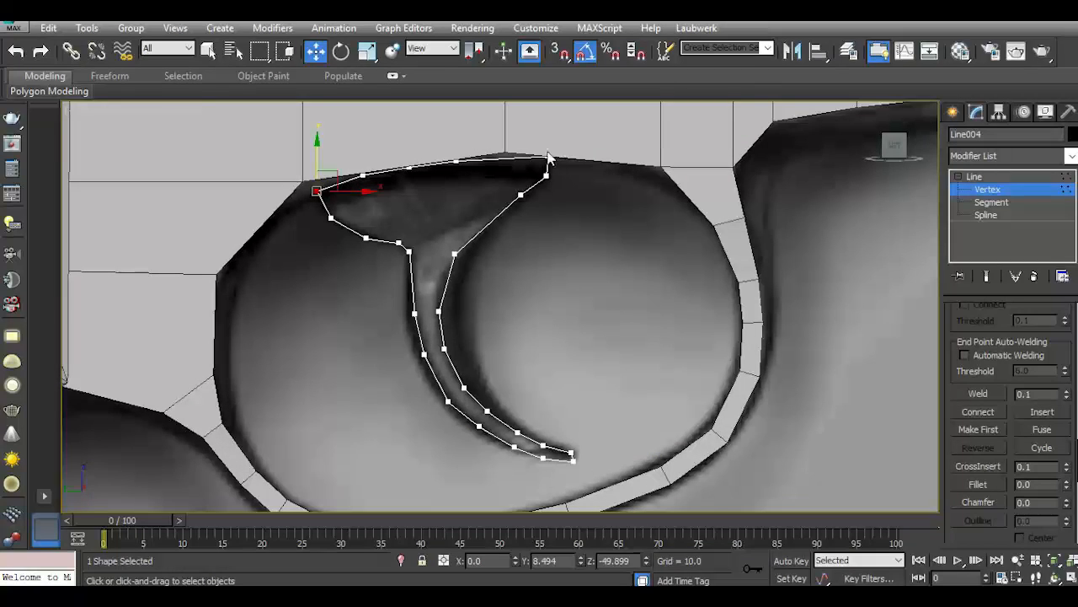
Move the front top corner vertex and the middle top-edge vertices of the trigger outline slightly up into the frame.
{"action": "left_click_drag", "start_coordinate": [568, 173], "coordinate": [566, 170]}
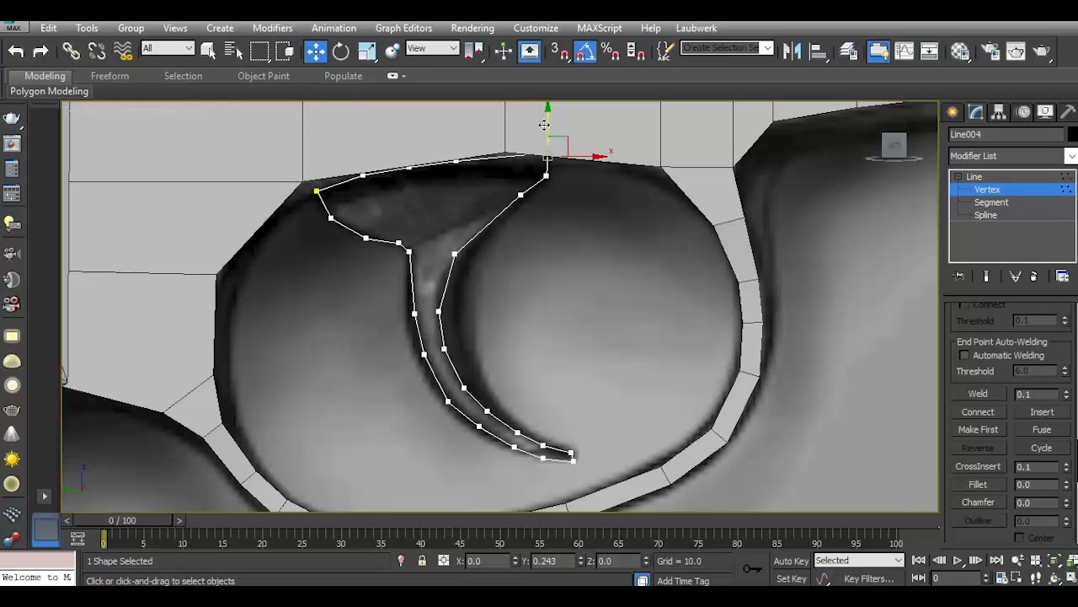
{"action": "left_click", "coordinate": [456, 161]}
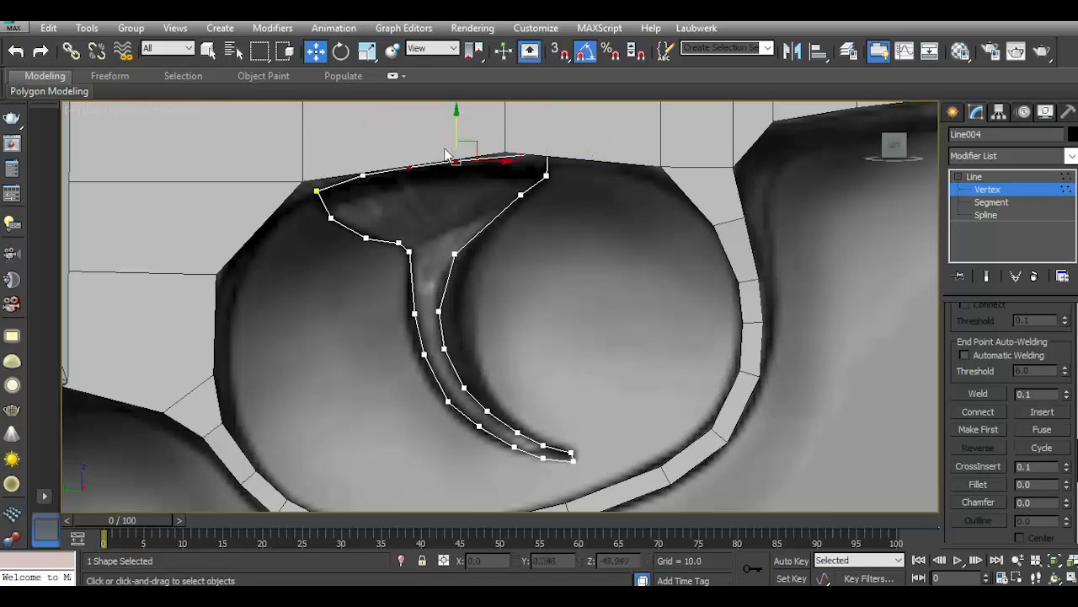
{"action": "left_click", "coordinate": [409, 160]}
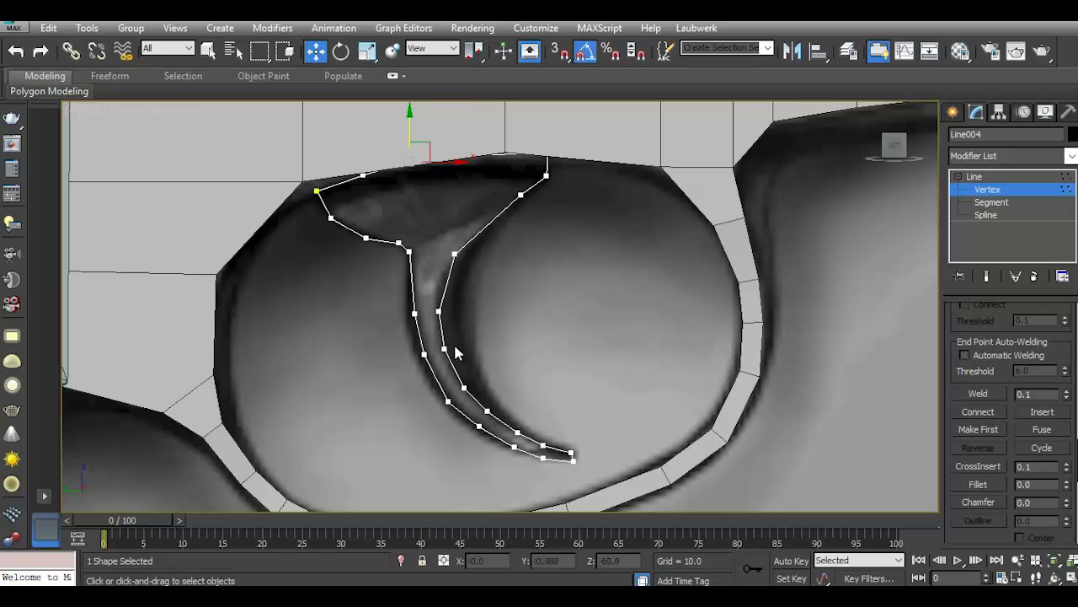
Fillet the rear neck vertex of the trigger outline, where the base meets the blade.
{"action": "scroll", "coordinate": [404, 248], "scroll_direction": "up", "scroll_amount": 5}
{"action": "left_click", "coordinate": [413, 255]}
{"action": "scroll", "coordinate": [497, 253], "scroll_direction": "down", "scroll_amount": 2}
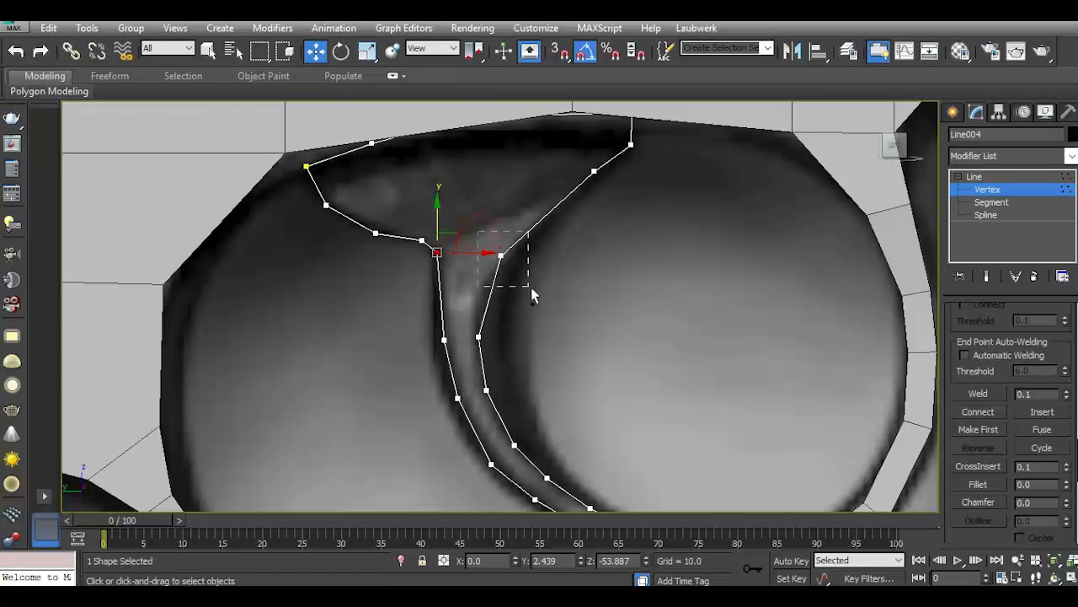
{"action": "scroll", "coordinate": [443, 273], "scroll_direction": "down", "scroll_amount": 2}
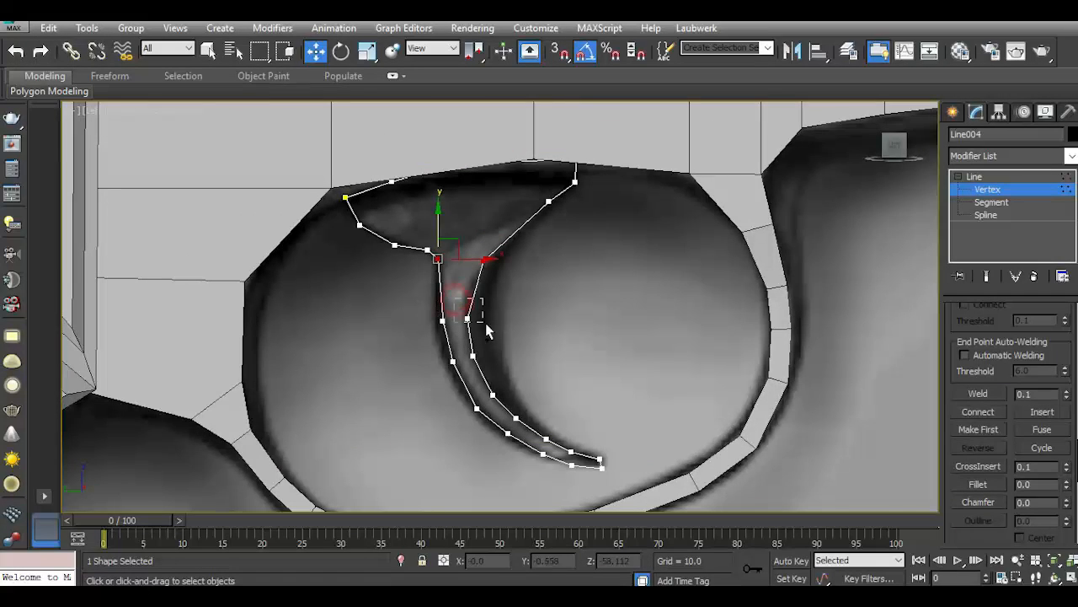
{"action": "scroll", "coordinate": [603, 470], "scroll_direction": "up", "scroll_amount": 4}
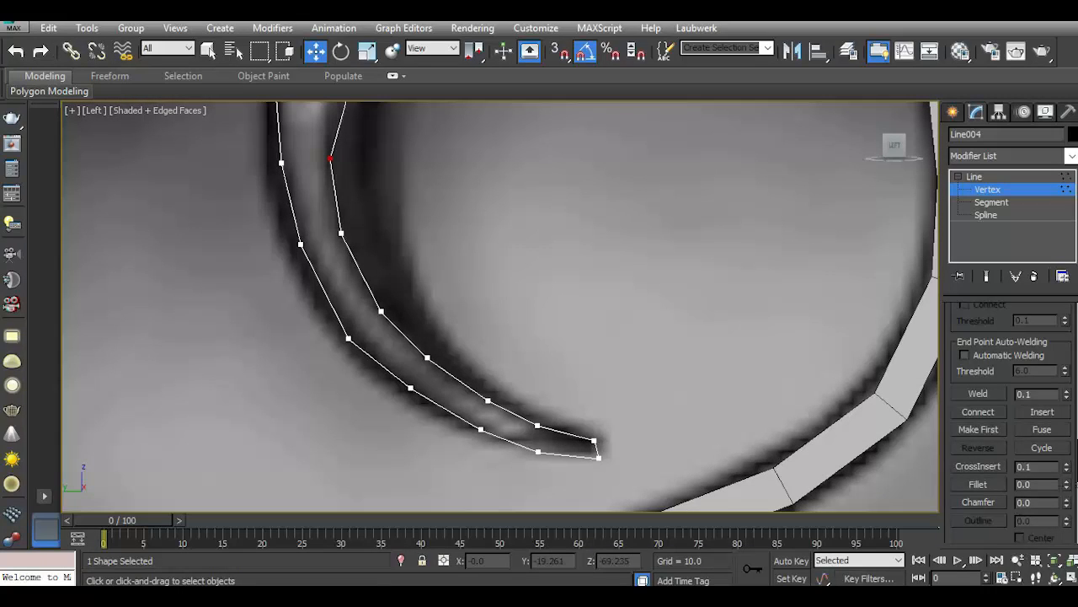
{"action": "scroll", "coordinate": [979, 481], "scroll_direction": "down", "scroll_amount": 1}
{"action": "scroll", "coordinate": [556, 400], "scroll_direction": "down", "scroll_amount": 4}
{"action": "scroll", "coordinate": [421, 317], "scroll_direction": "up", "scroll_amount": 3}
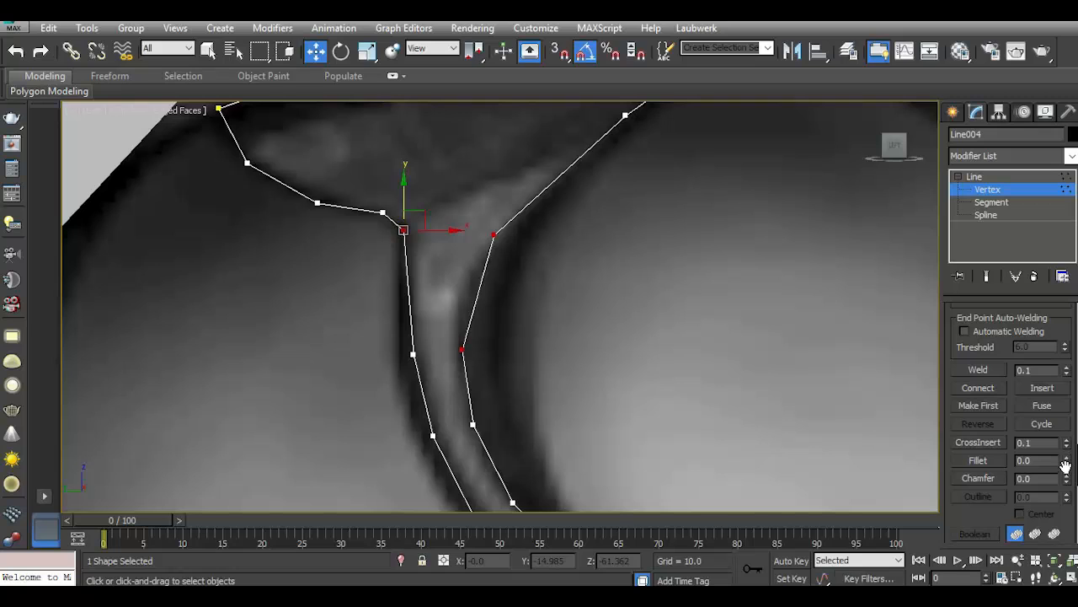
{"action": "left_click_drag", "start_coordinate": [1067, 461], "coordinate": [1062, 456]}
{"action": "left_click", "coordinate": [14, 53]}
{"action": "left_click_drag", "start_coordinate": [538, 215], "coordinate": [454, 364], "text": "alt"}
{"action": "left_click_drag", "start_coordinate": [1065, 459], "coordinate": [1064, 452]}
Fillet the two front vertices at the trigger's neck to smooth the concave front side of the blade.
{"action": "left_click_drag", "start_coordinate": [515, 364], "coordinate": [518, 365]}
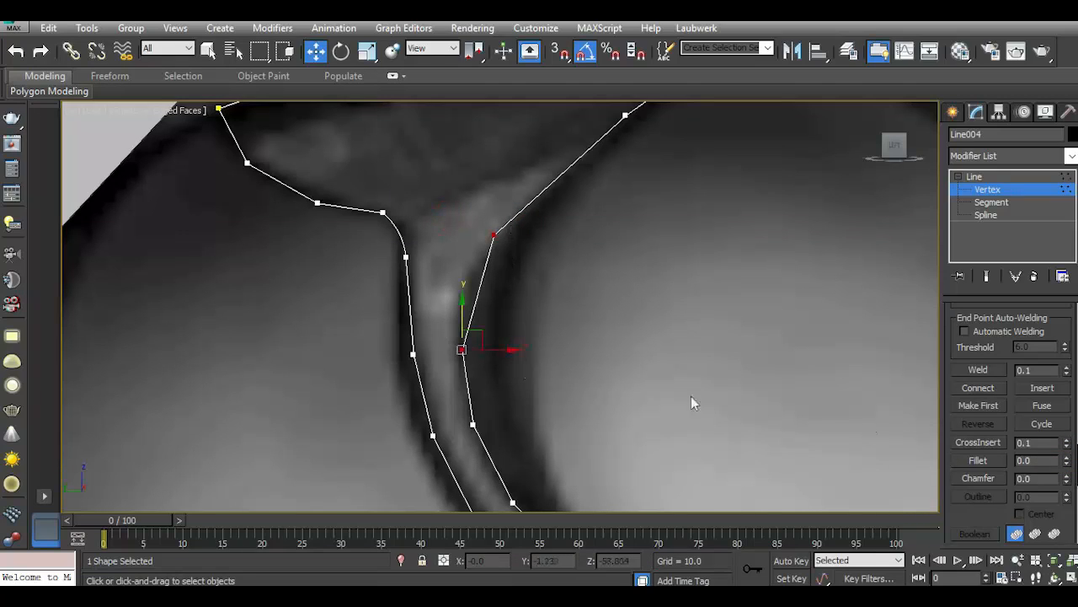
{"action": "left_click_drag", "start_coordinate": [1066, 463], "coordinate": [1063, 455]}
{"action": "scroll", "coordinate": [512, 369], "scroll_direction": "down", "scroll_amount": 4}
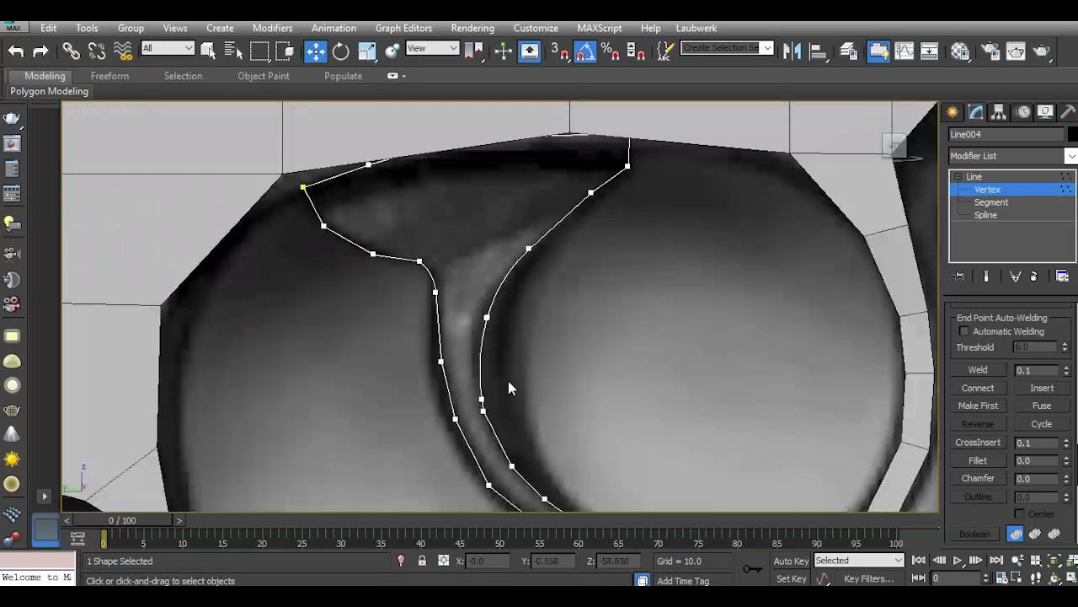
Fillet the rear top corner vertex and the front corner vertex just below the top edge of the trigger base.
{"action": "scroll", "coordinate": [335, 227], "scroll_direction": "up", "scroll_amount": 3}
{"action": "left_click_drag", "start_coordinate": [309, 216], "coordinate": [381, 261]}
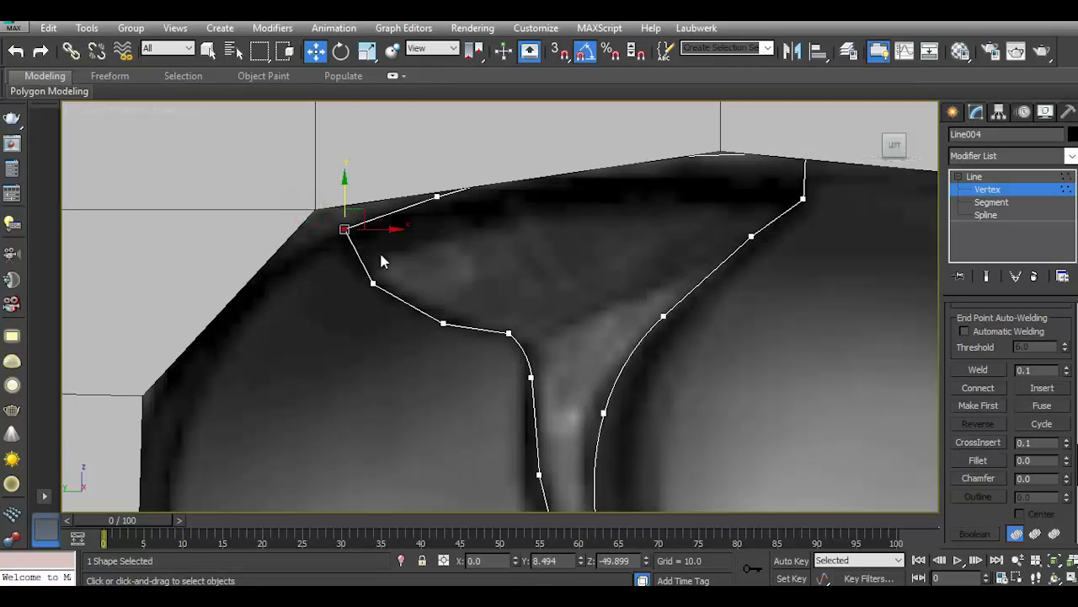
{"action": "scroll", "coordinate": [621, 309], "scroll_direction": "down", "scroll_amount": 2}
{"action": "scroll", "coordinate": [765, 222], "scroll_direction": "up", "scroll_amount": 2}
{"action": "left_click", "coordinate": [744, 234], "text": "ctrl"}
{"action": "left_click_drag", "start_coordinate": [1066, 458], "coordinate": [1064, 455]}
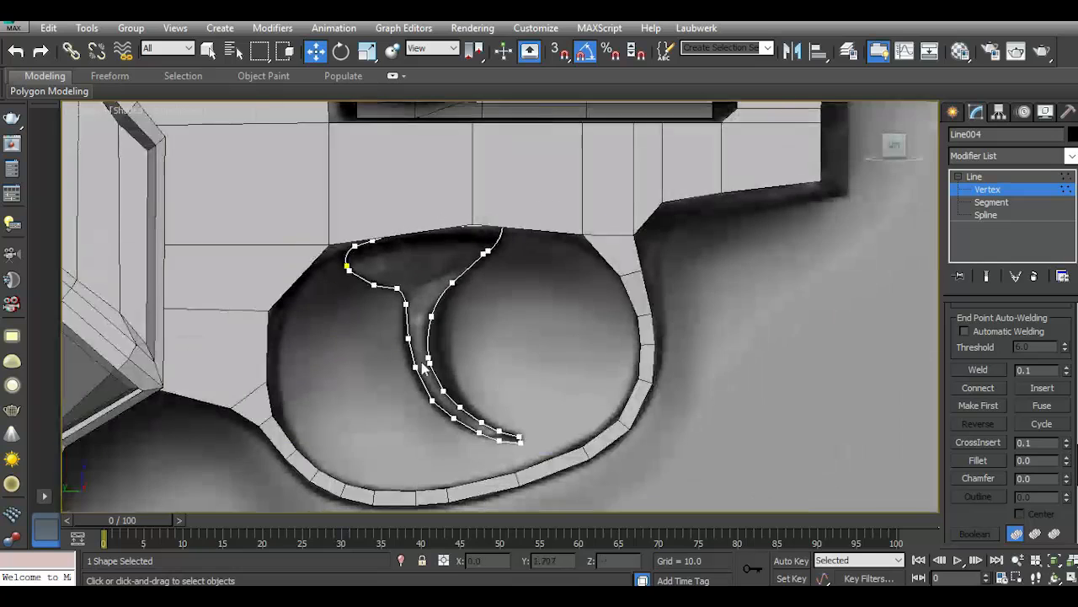
Move the lower vertex at the trigger's tip slightly so it lines up beneath the upper tip vertex.
{"action": "scroll", "coordinate": [519, 434], "scroll_direction": "up", "scroll_amount": 6}
{"action": "left_click", "coordinate": [518, 429]}
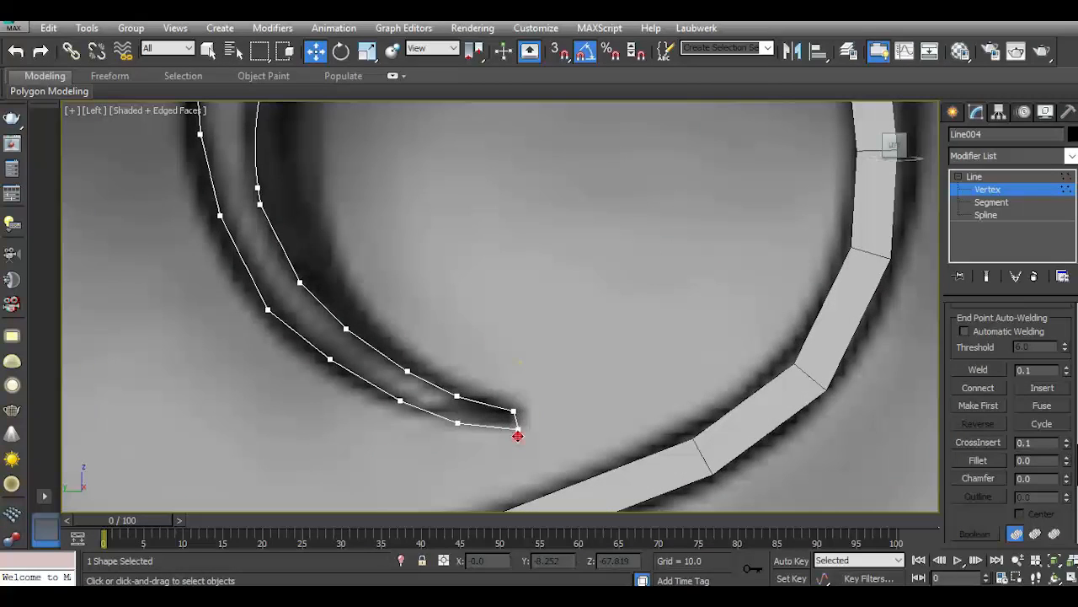
{"action": "left_click_drag", "start_coordinate": [518, 414], "coordinate": [535, 426]}
{"action": "scroll", "coordinate": [455, 433], "scroll_direction": "down", "scroll_amount": 5}
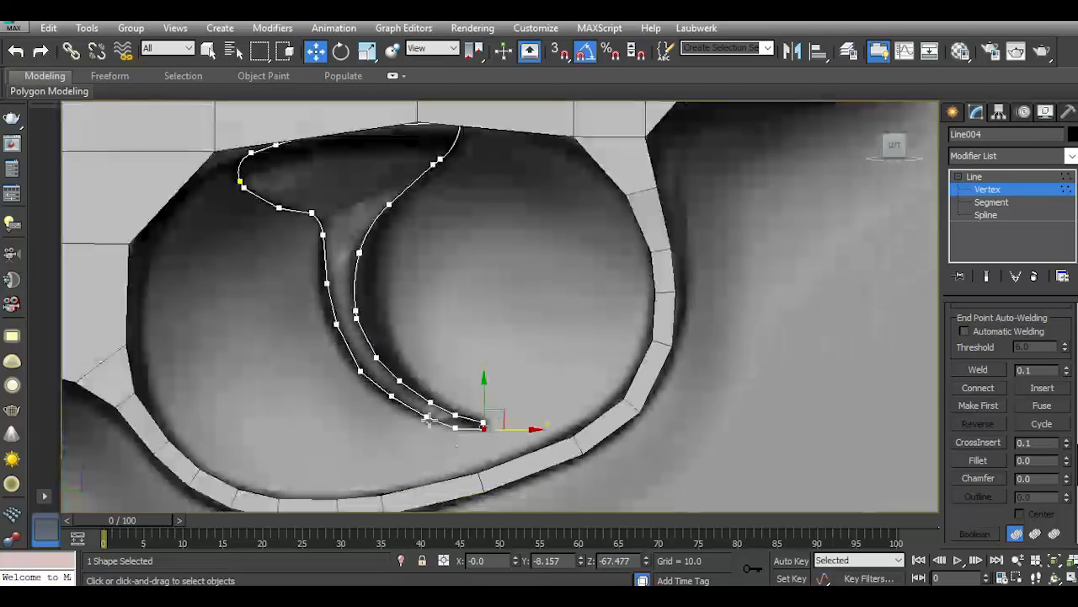
Fillet the vertex on the underside of the trigger base, between the rear corner and the neck.
{"action": "scroll", "coordinate": [245, 243], "scroll_direction": "up", "scroll_amount": 5}
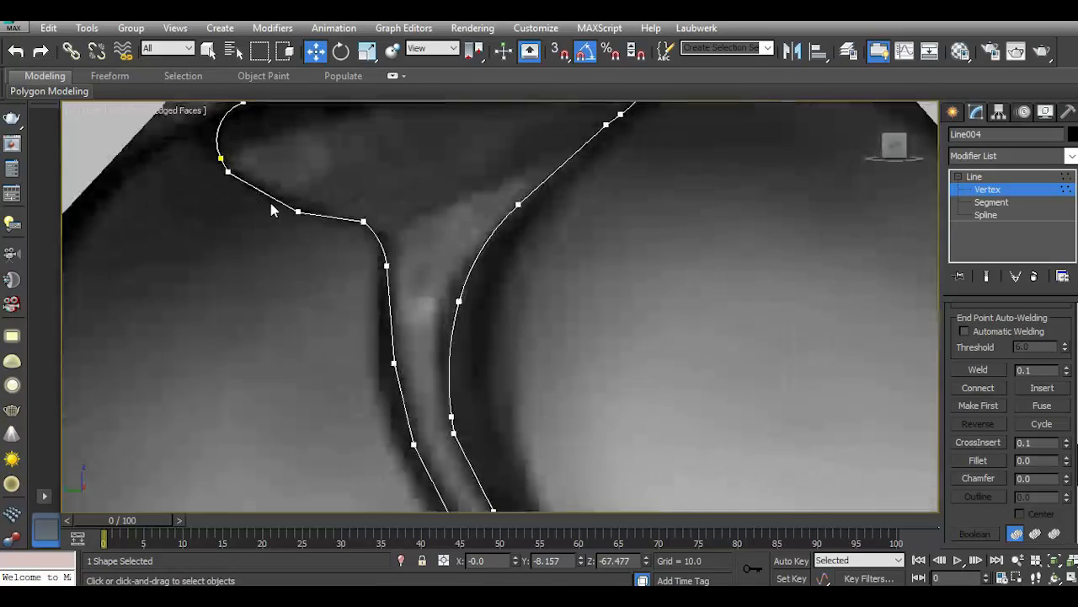
{"action": "left_click_drag", "start_coordinate": [268, 190], "coordinate": [321, 249]}
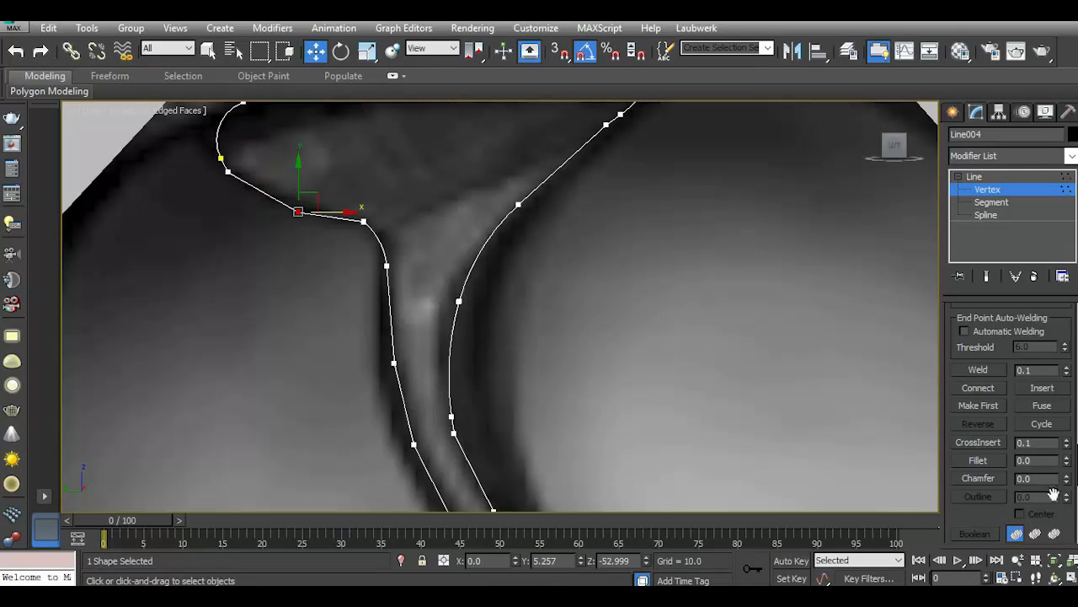
{"action": "left_click_drag", "start_coordinate": [1068, 462], "coordinate": [1064, 456]}
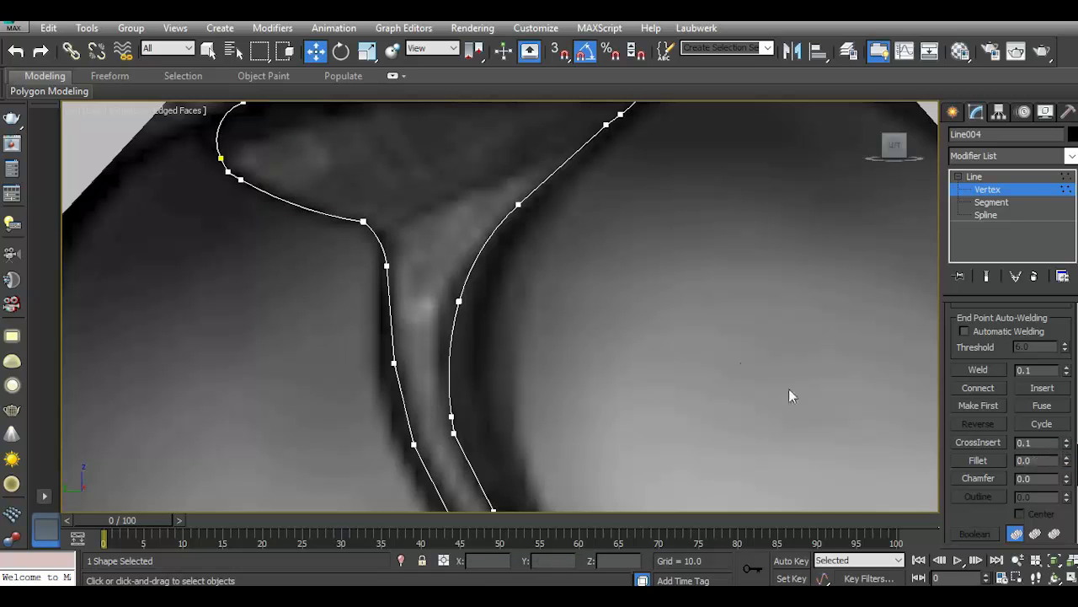
{"action": "scroll", "coordinate": [481, 282], "scroll_direction": "down", "scroll_amount": 5}
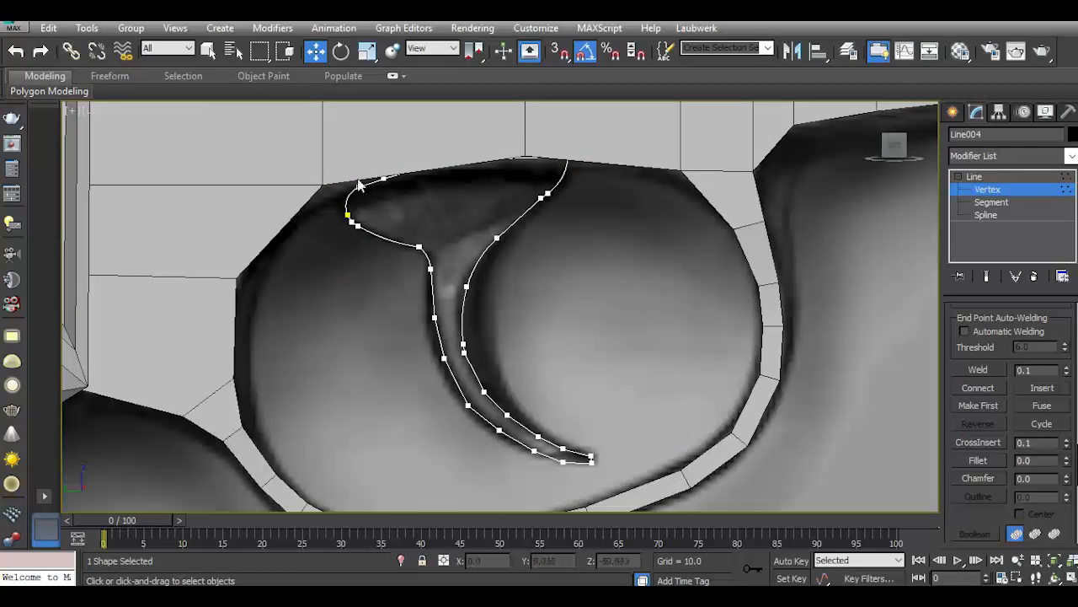
Move the rear vertices of the trigger's top edge slightly up into the frame.
{"action": "scroll", "coordinate": [323, 180], "scroll_direction": "up", "scroll_amount": 3}
{"action": "left_click_drag", "start_coordinate": [325, 165], "coordinate": [445, 219]}
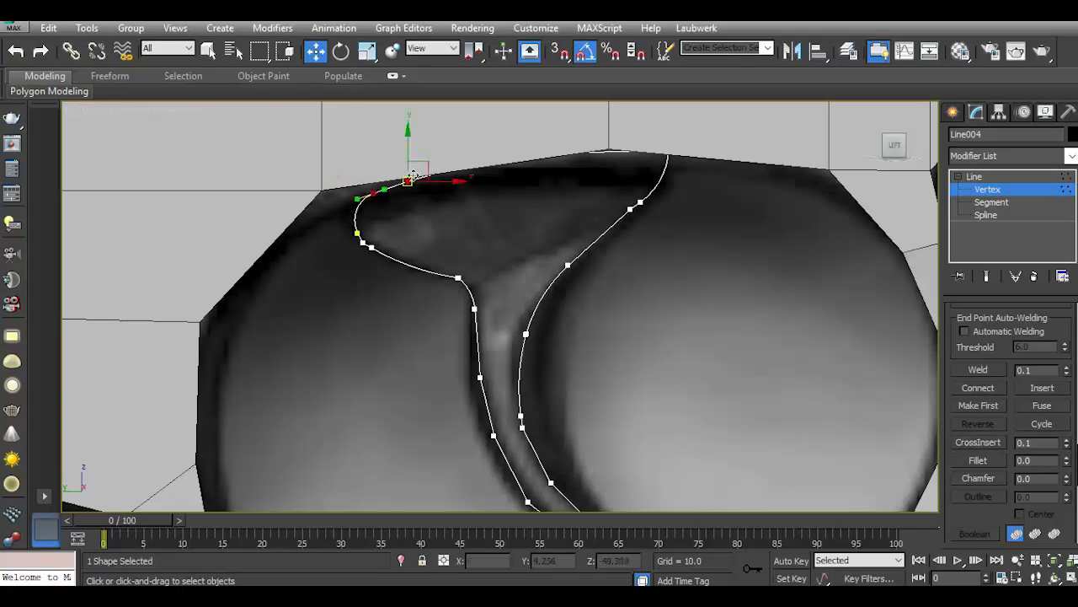
{"action": "left_click_drag", "start_coordinate": [406, 158], "coordinate": [406, 150]}
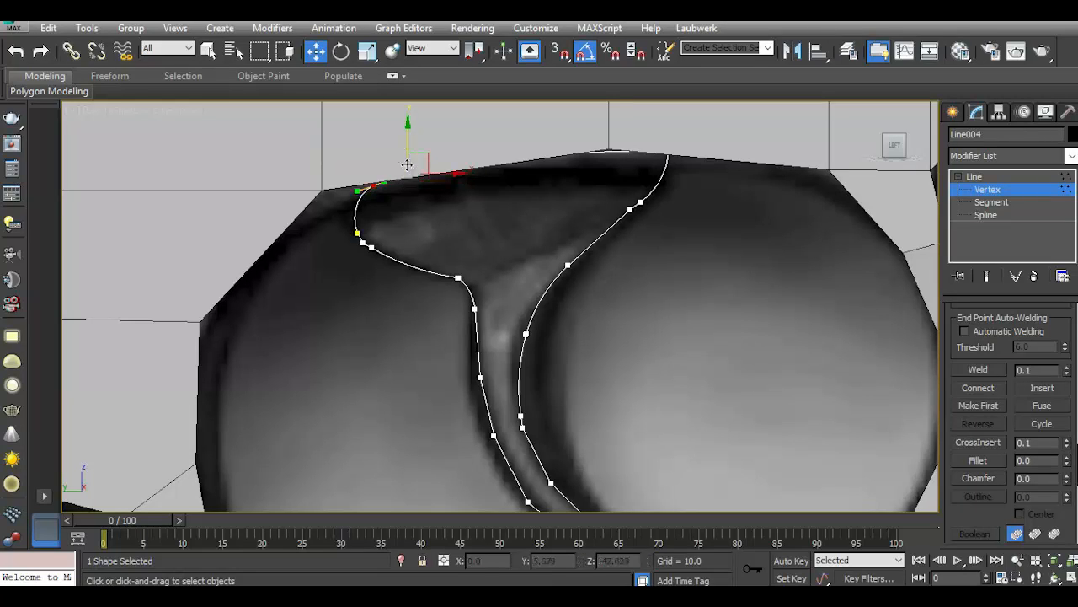
Isolate the trigger spline, move the middle of its top edge slightly up, and fillet it into a smooth curve.
{"action": "left_click", "coordinate": [400, 560]}
{"action": "scroll", "coordinate": [396, 261], "scroll_direction": "up", "scroll_amount": 3}
{"action": "scroll", "coordinate": [396, 261], "scroll_direction": "down", "scroll_amount": 3}
{"action": "scroll", "coordinate": [464, 256], "scroll_direction": "down", "scroll_amount": 1}
{"action": "scroll", "coordinate": [535, 240], "scroll_direction": "down", "scroll_amount": 1}
{"action": "left_click_drag", "start_coordinate": [552, 185], "coordinate": [722, 263]}
{"action": "left_click_drag", "start_coordinate": [680, 178], "coordinate": [680, 166]}
{"action": "left_click_drag", "start_coordinate": [1066, 463], "coordinate": [1052, 455]}
Try to fillet the front top corner vertex of the trigger outline.
{"action": "scroll", "coordinate": [524, 344], "scroll_direction": "down", "scroll_amount": 2}
{"action": "left_click", "coordinate": [805, 243]}
{"action": "left_click_drag", "start_coordinate": [1067, 465], "coordinate": [1057, 444]}
{"action": "left_click_drag", "start_coordinate": [796, 225], "coordinate": [847, 272]}
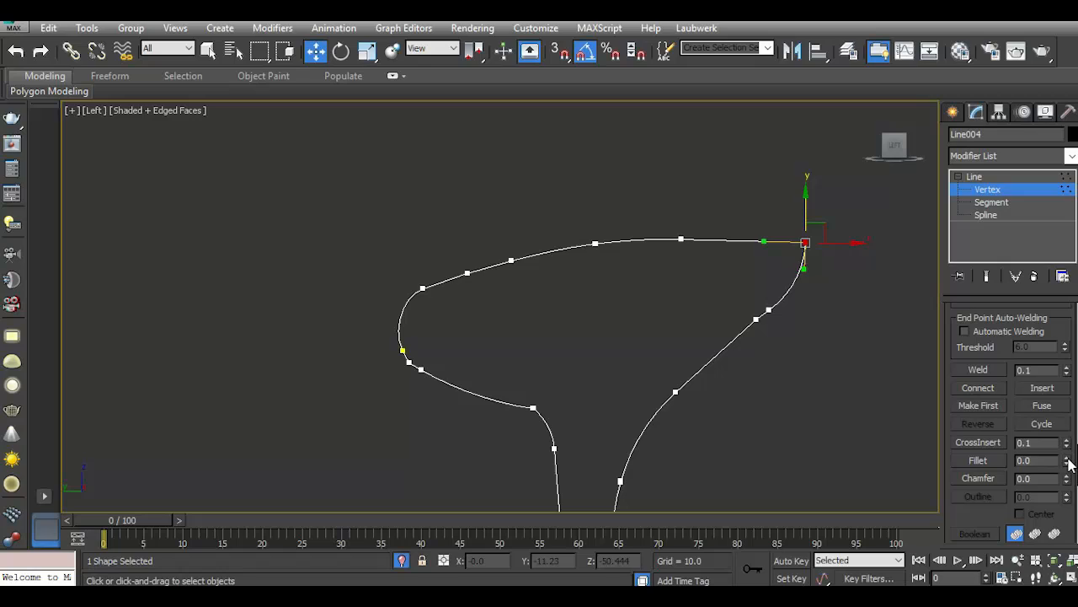
{"action": "left_click_drag", "start_coordinate": [1068, 466], "coordinate": [1066, 449]}
Pull the duplicate vertices stacked on the front top corner off the outline and delete them.
{"action": "left_click", "coordinate": [804, 242]}
{"action": "left_click_drag", "start_coordinate": [800, 212], "coordinate": [802, 244]}
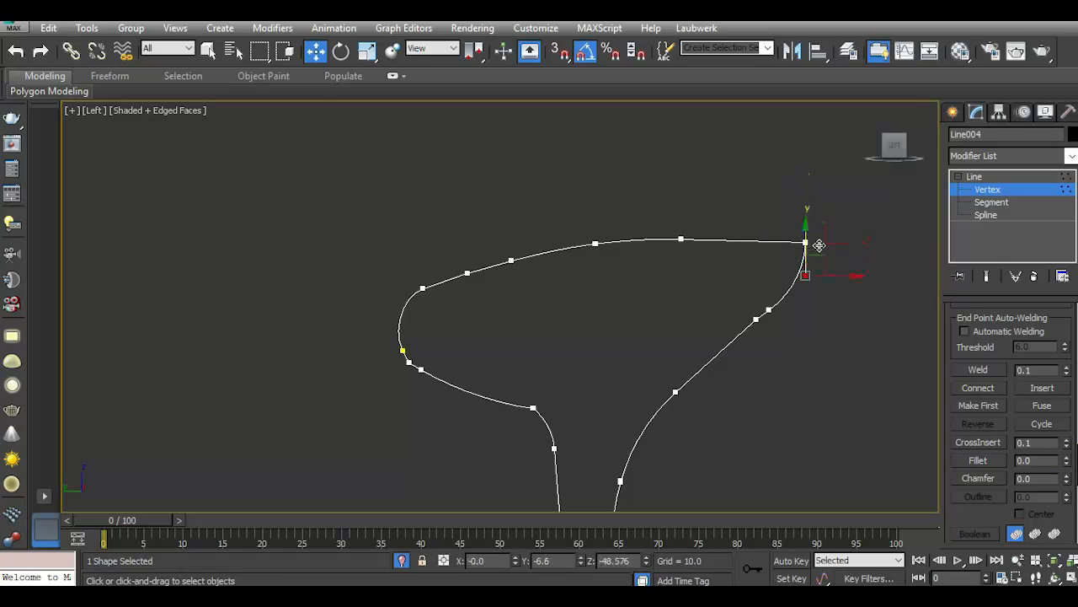
{"action": "key", "text": "Delete"}
{"action": "left_click", "coordinate": [806, 242]}
{"action": "left_click_drag", "start_coordinate": [806, 202], "coordinate": [809, 241]}
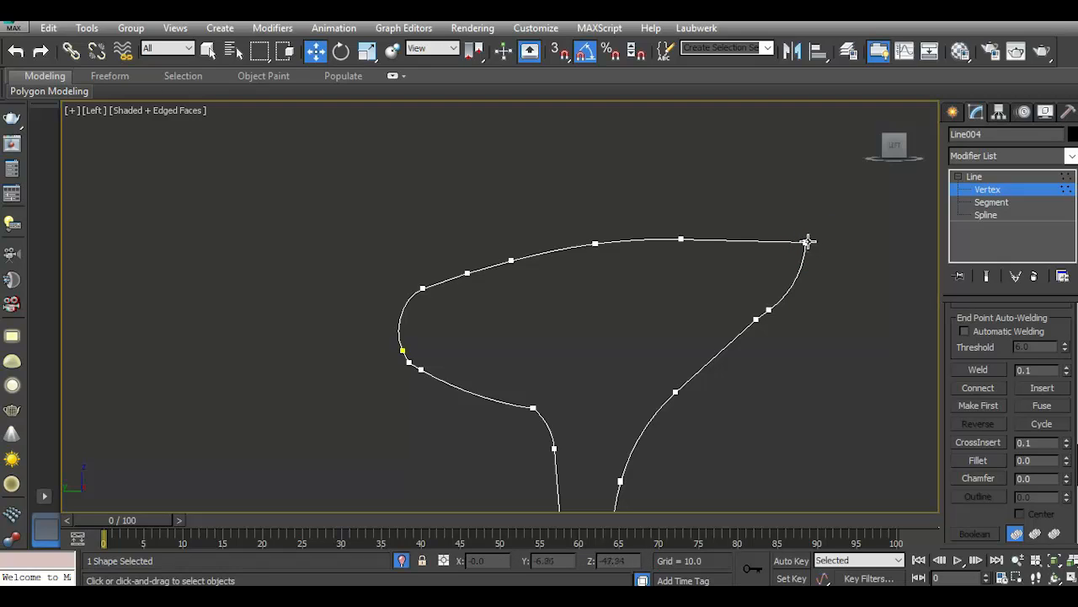
Select the remaining front top corner vertex of the trigger base and fillet it into a rounded corner.
{"action": "left_click", "coordinate": [808, 242]}
{"action": "left_click", "coordinate": [814, 245]}
{"action": "left_click", "coordinate": [805, 241]}
{"action": "left_click", "coordinate": [815, 245]}
{"action": "left_click_drag", "start_coordinate": [879, 242], "coordinate": [814, 246]}
{"action": "left_click", "coordinate": [806, 242]}
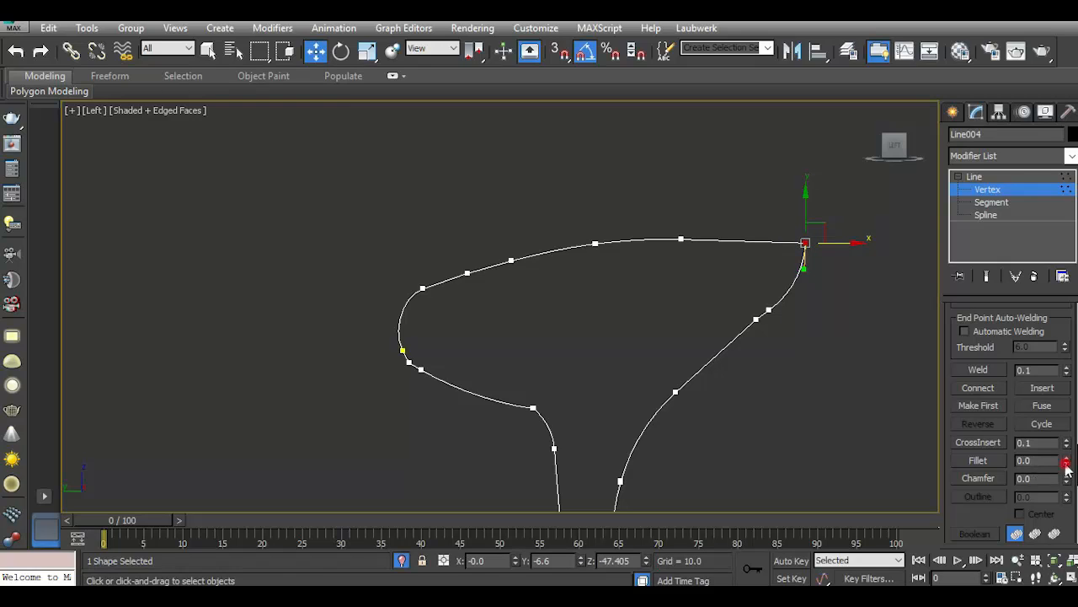
{"action": "left_click_drag", "start_coordinate": [1067, 468], "coordinate": [1064, 460]}
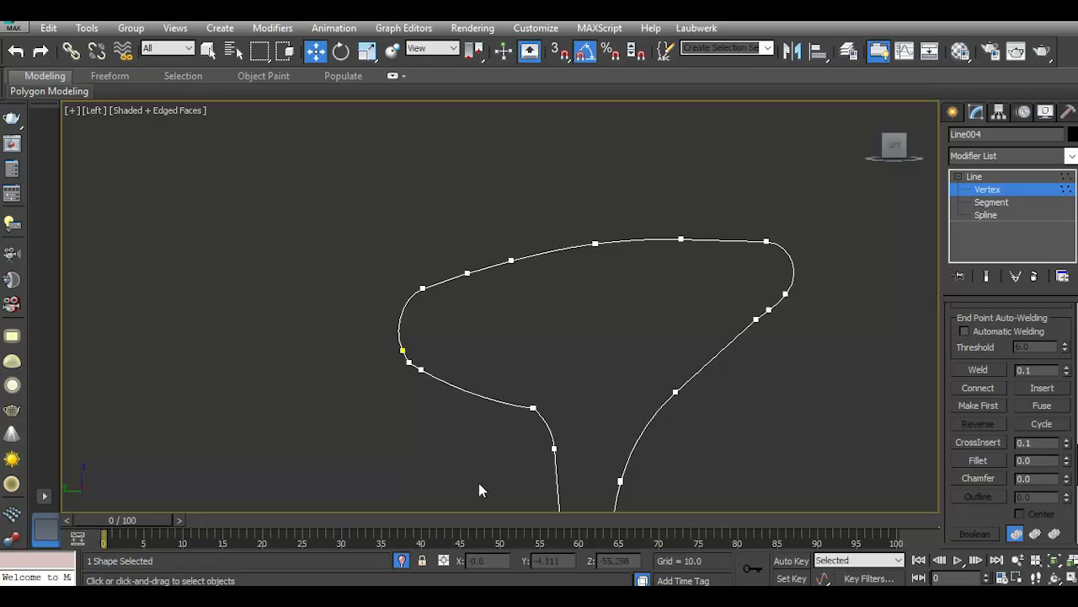
End the isolation to compare the trigger outline with the frame and reference, and isolate the spline again in perspective.
{"action": "left_click", "coordinate": [406, 561]}
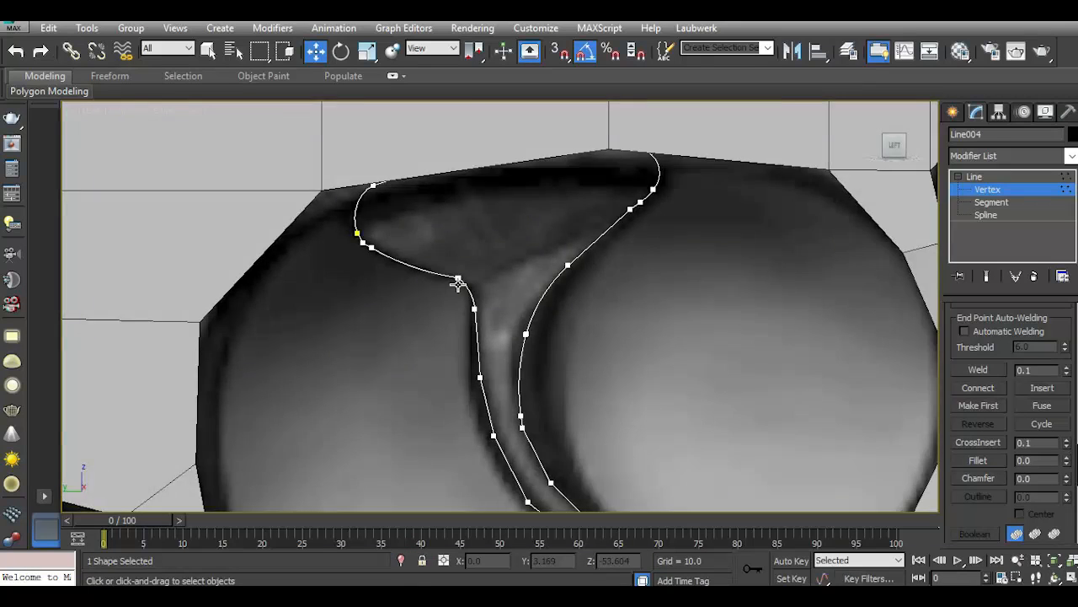
{"action": "scroll", "coordinate": [456, 285], "scroll_direction": "down", "scroll_amount": 5}
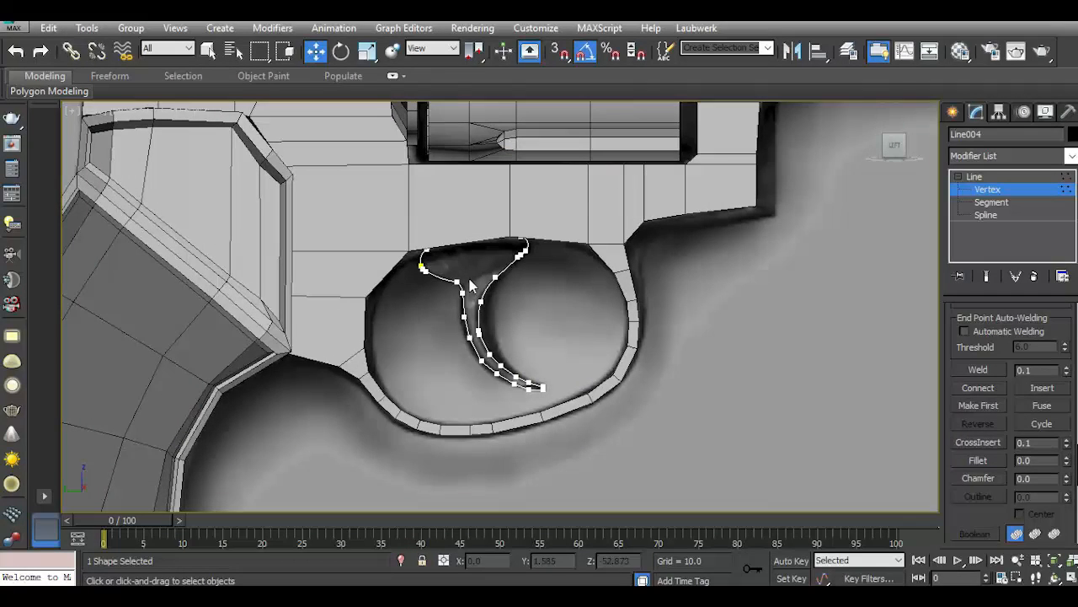
{"action": "scroll", "coordinate": [469, 286], "scroll_direction": "down", "scroll_amount": 3}
{"action": "left_click", "coordinate": [401, 560]}
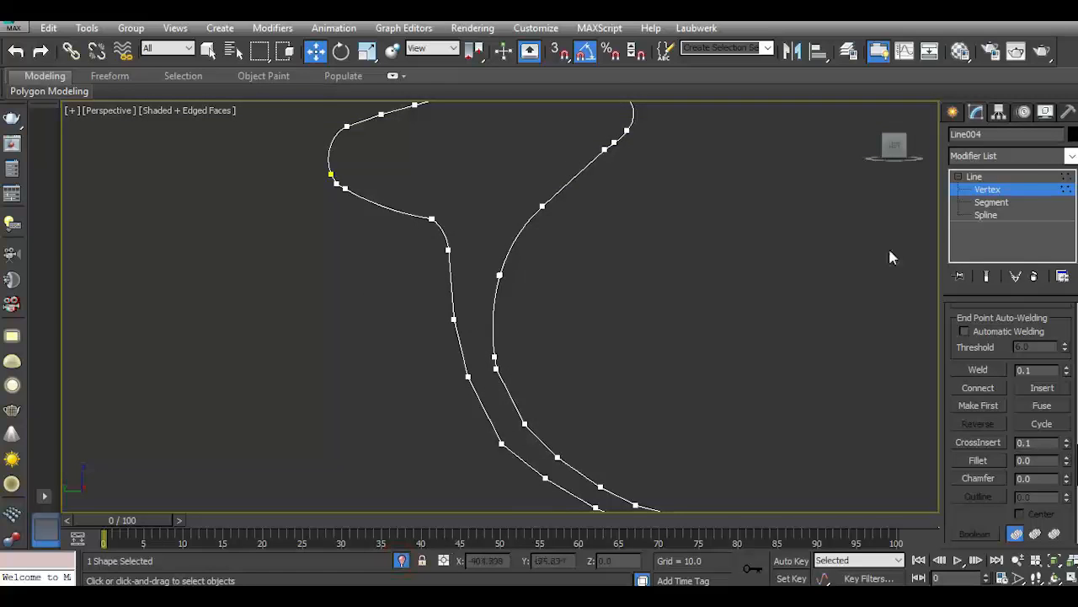
Convert the trigger spline to an Editable Poly and assign the 02 - Default material to it.
{"action": "left_click", "coordinate": [1029, 189]}
{"action": "right_click", "coordinate": [1011, 240]}
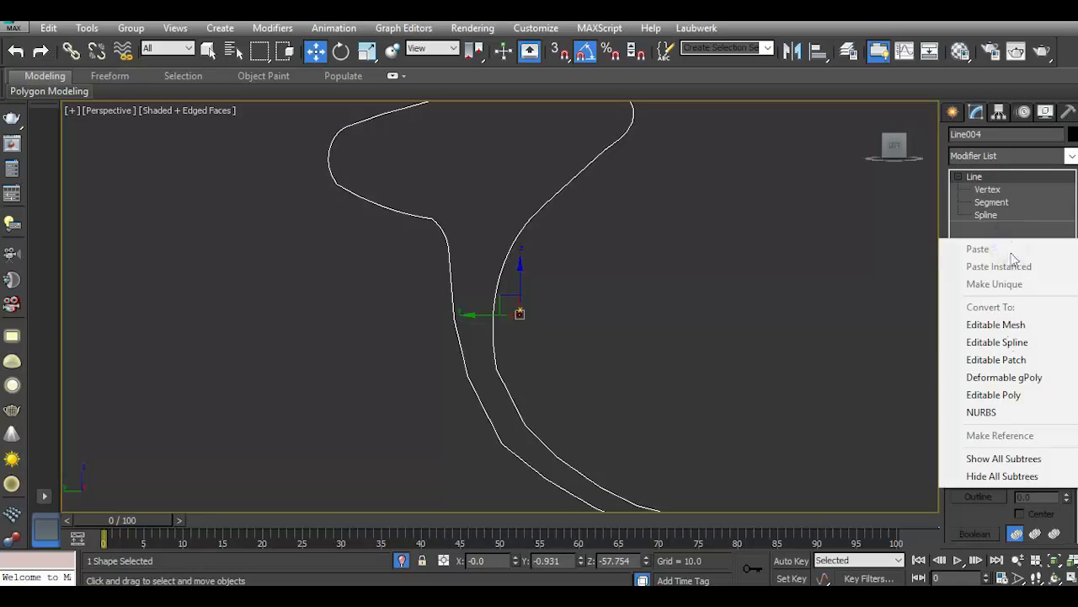
{"action": "left_click", "coordinate": [999, 395]}
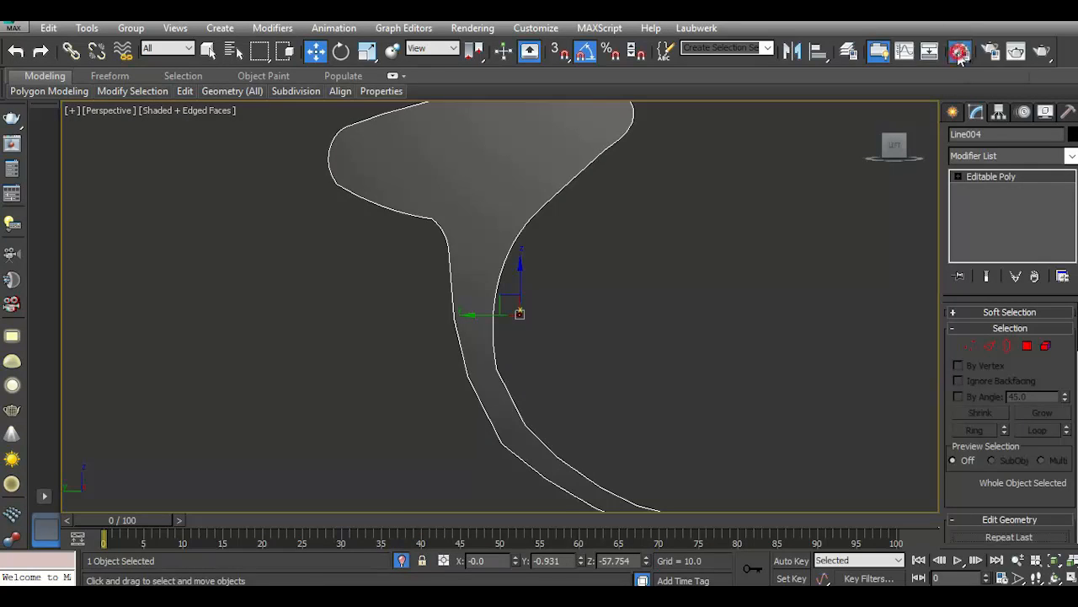
{"action": "key", "text": "m"}
{"action": "left_click", "coordinate": [194, 272]}
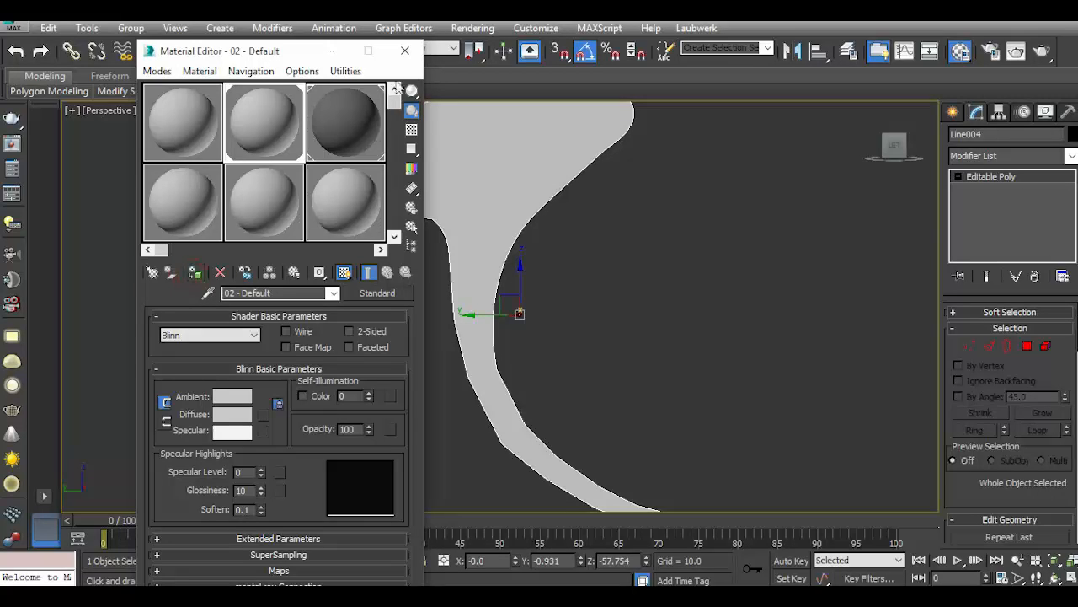
{"action": "left_click", "coordinate": [408, 57]}
Inspect the blade's curvature, and undo the material assignment and the Editable Poly conversion.
{"action": "scroll", "coordinate": [450, 182], "scroll_direction": "down", "scroll_amount": 2}
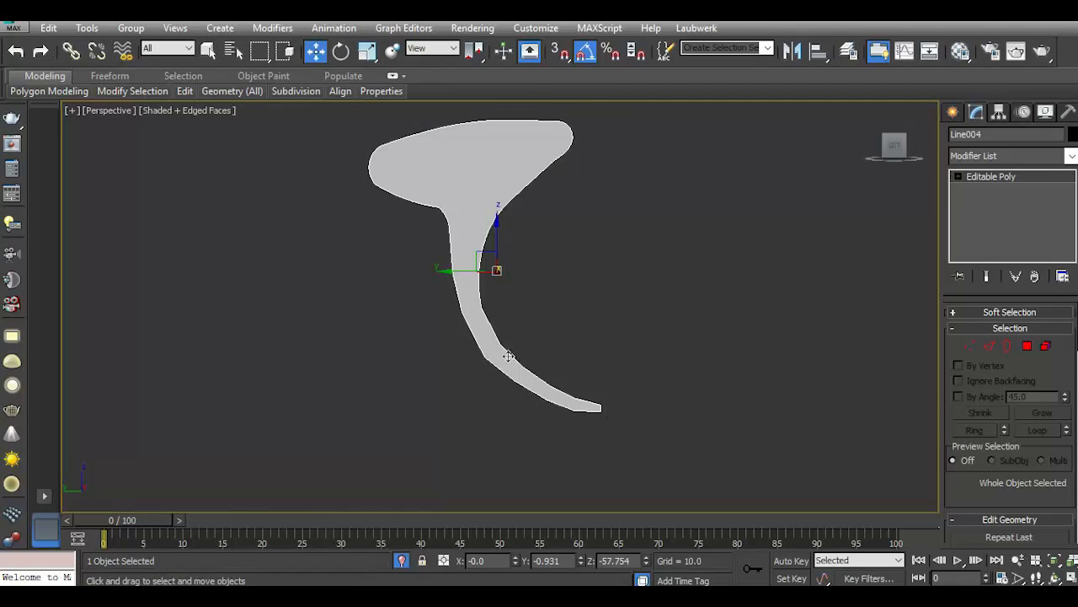
{"action": "scroll", "coordinate": [508, 355], "scroll_direction": "up", "scroll_amount": 2}
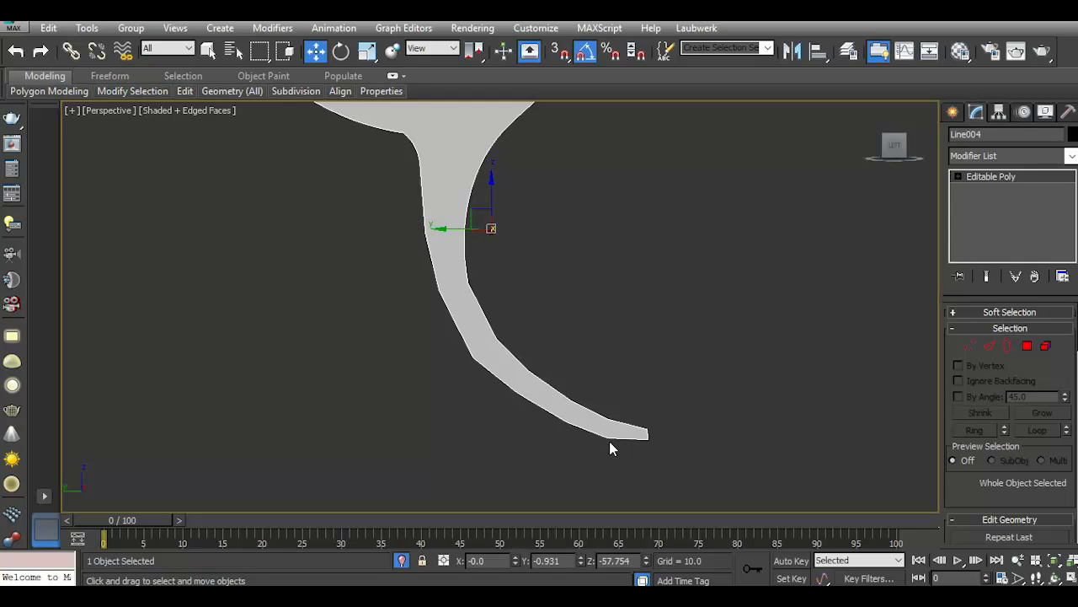
{"action": "left_click", "coordinate": [16, 52]}
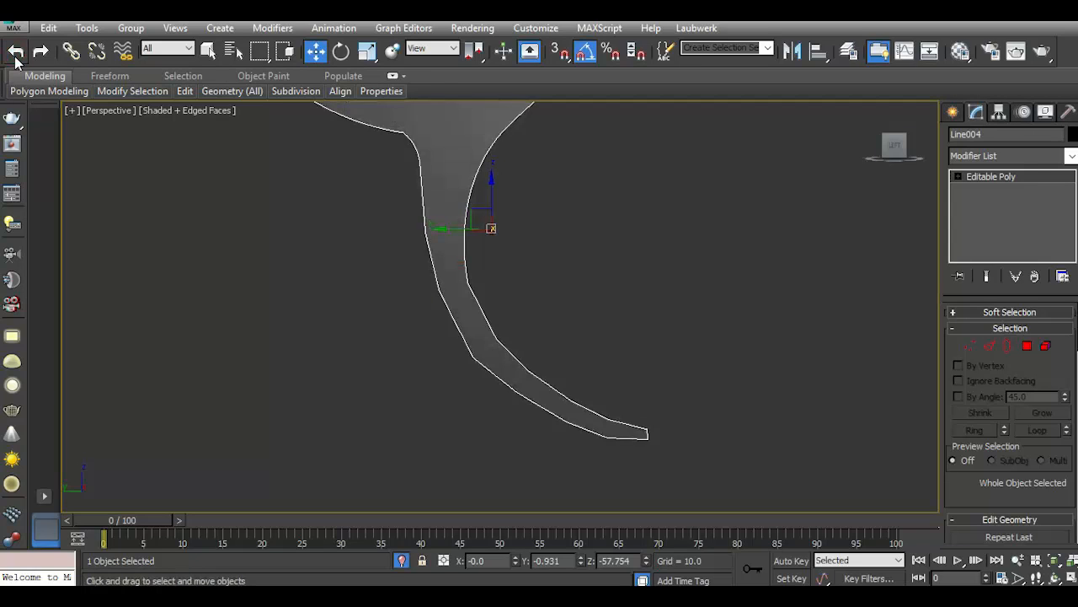
{"action": "left_click", "coordinate": [15, 58]}
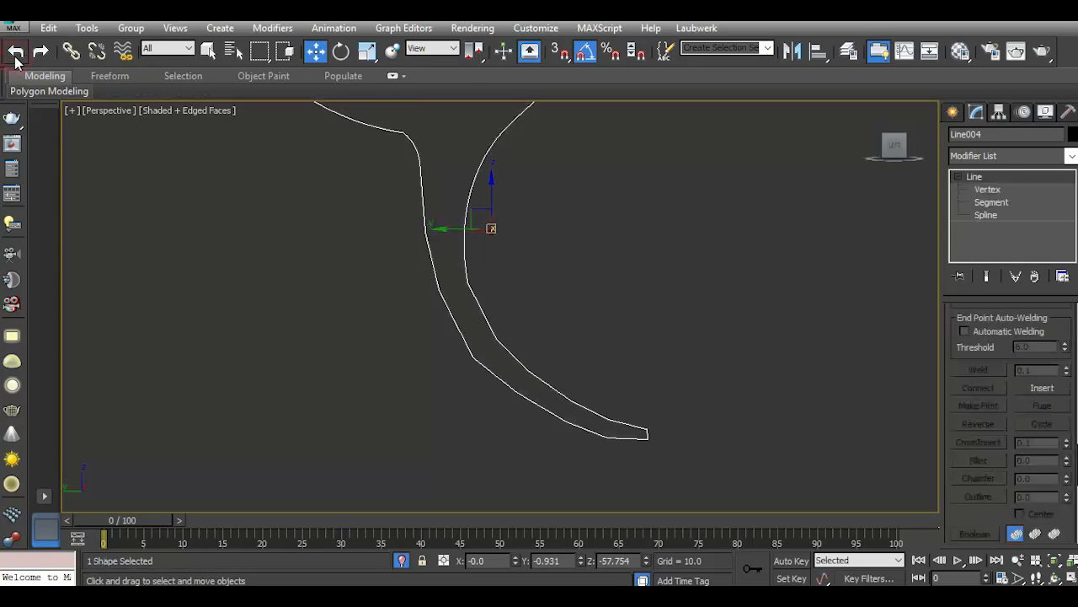
Fillet the vertex at the blade's rear bend and the lower vertex just before the tip by about 1.84.
{"action": "left_click", "coordinate": [987, 189]}
{"action": "left_click_drag", "start_coordinate": [460, 357], "coordinate": [489, 384]}
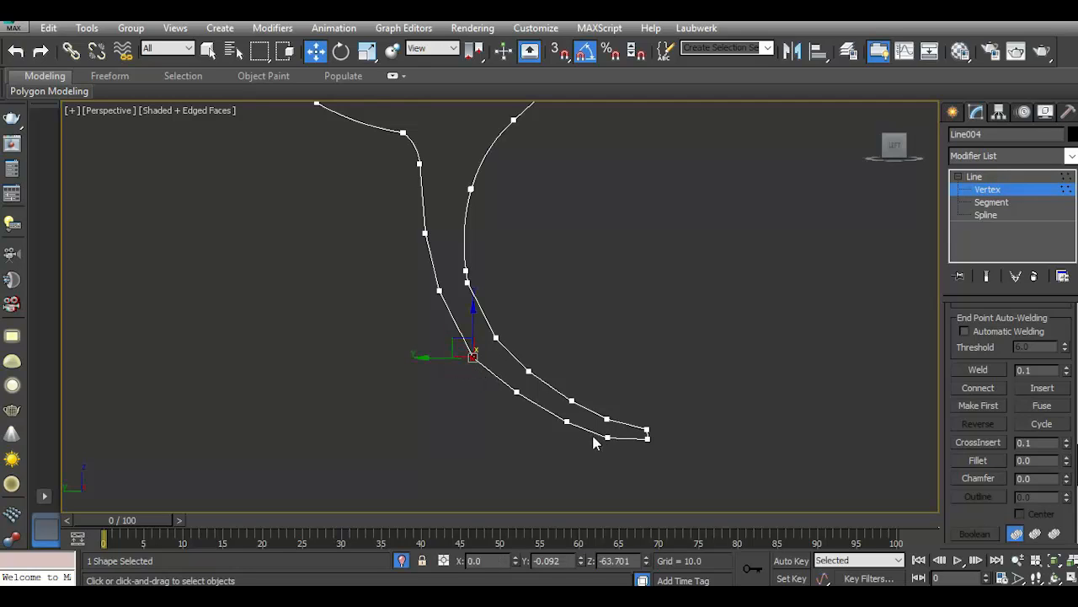
{"action": "left_click_drag", "start_coordinate": [600, 432], "coordinate": [623, 450], "text": "ctrl"}
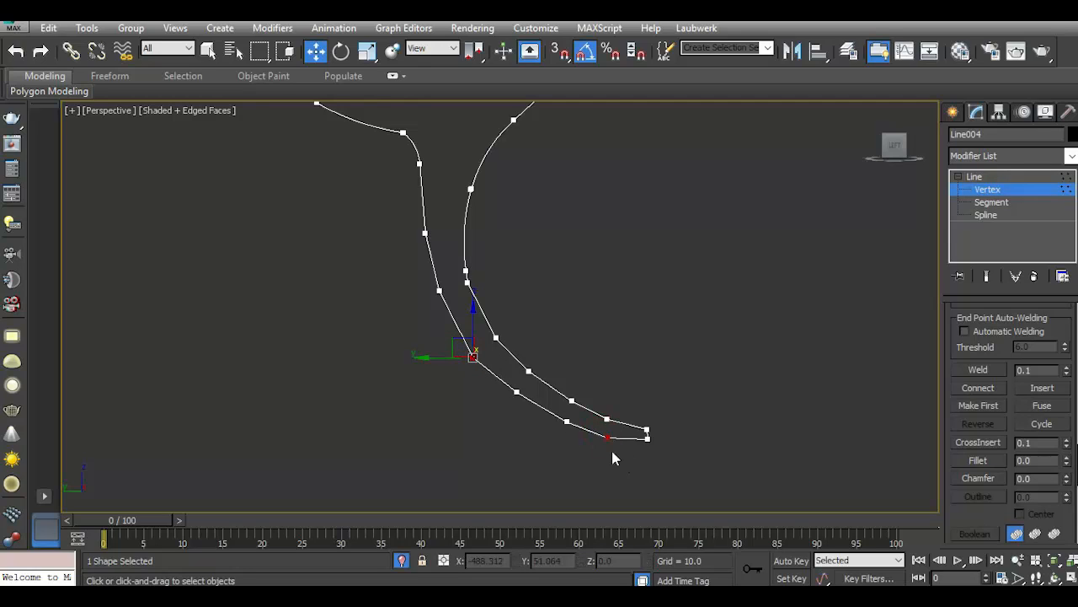
{"action": "left_click", "coordinate": [1065, 463]}
{"action": "left_click_drag", "start_coordinate": [1066, 466], "coordinate": [1064, 459]}
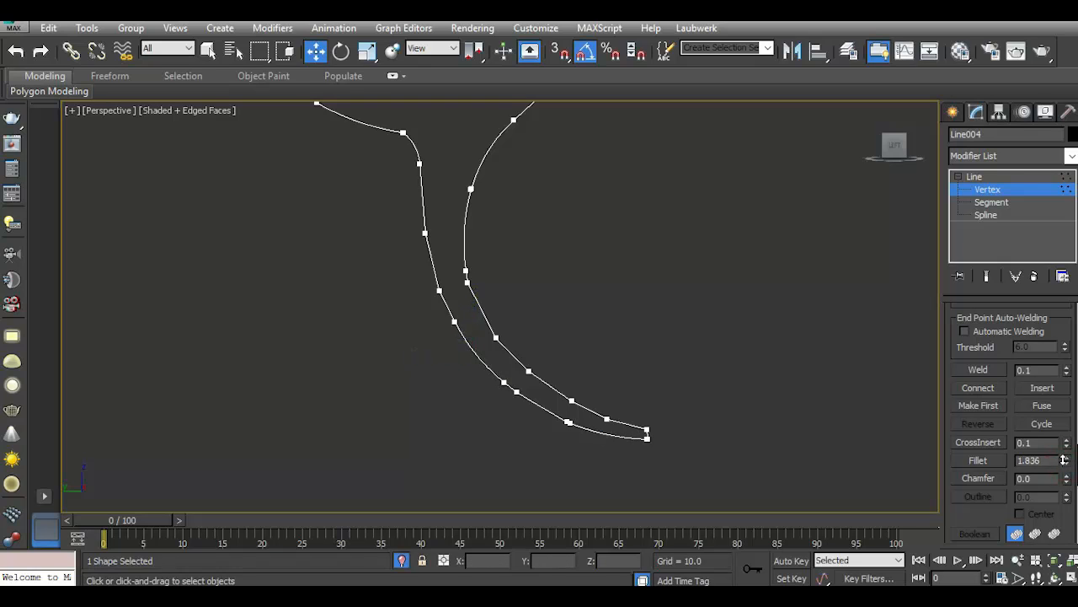
{"action": "scroll", "coordinate": [532, 445], "scroll_direction": "down", "scroll_amount": 2}
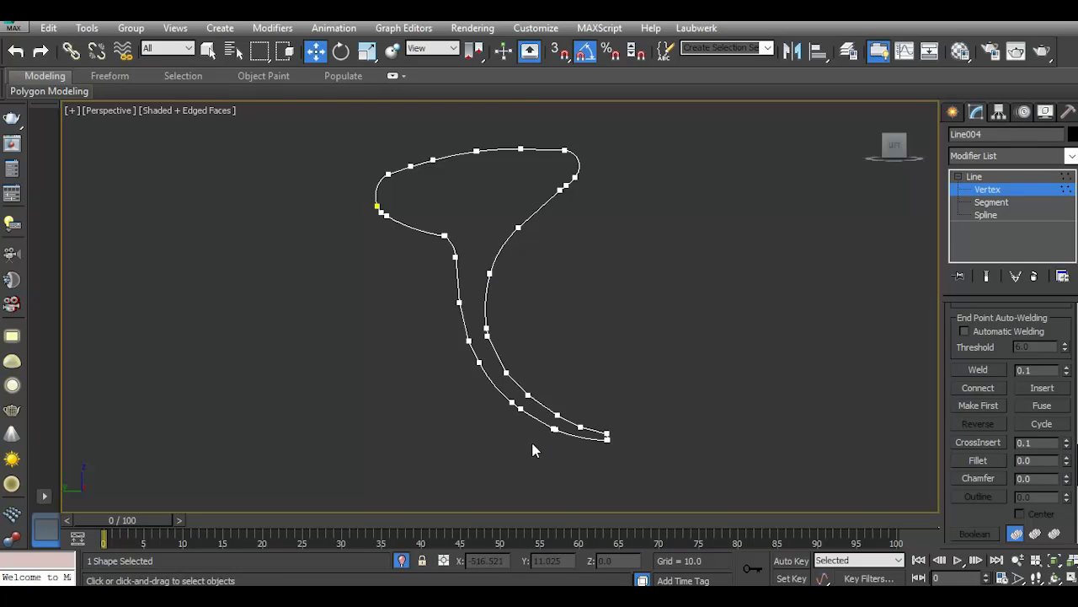
Convert the trigger spline to an Editable Poly and assign the 07 - Default material to it.
{"action": "right_click", "coordinate": [1038, 246]}
{"action": "left_click", "coordinate": [988, 381]}
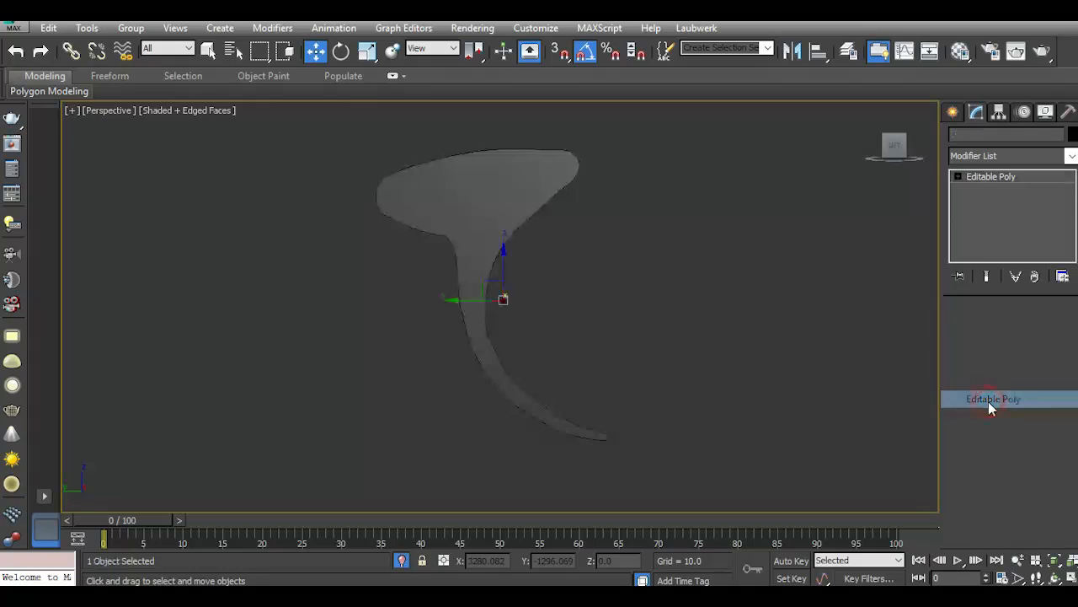
{"action": "left_click", "coordinate": [963, 52]}
{"action": "left_click", "coordinate": [175, 197]}
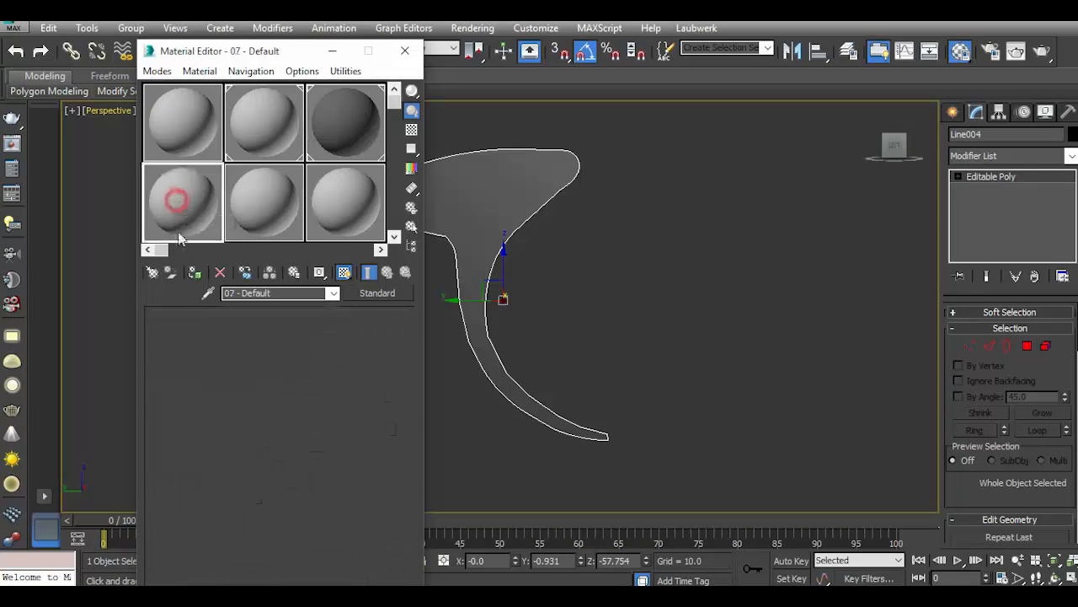
{"action": "left_click", "coordinate": [196, 276]}
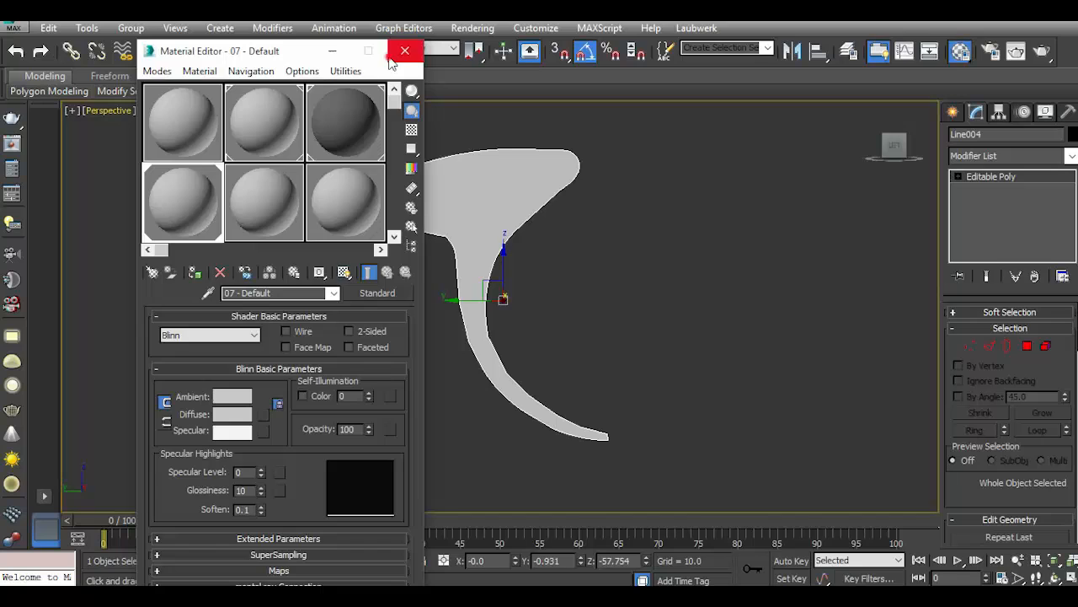
{"action": "left_click", "coordinate": [405, 51]}
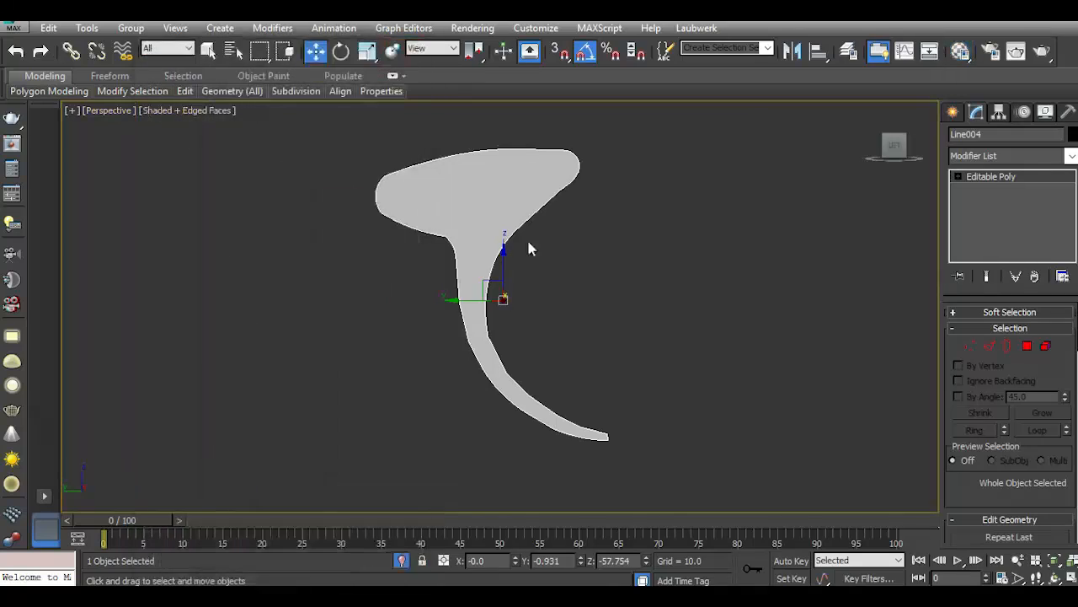
{"action": "left_click", "coordinate": [1071, 159]}
{"action": "left_click", "coordinate": [753, 252]}
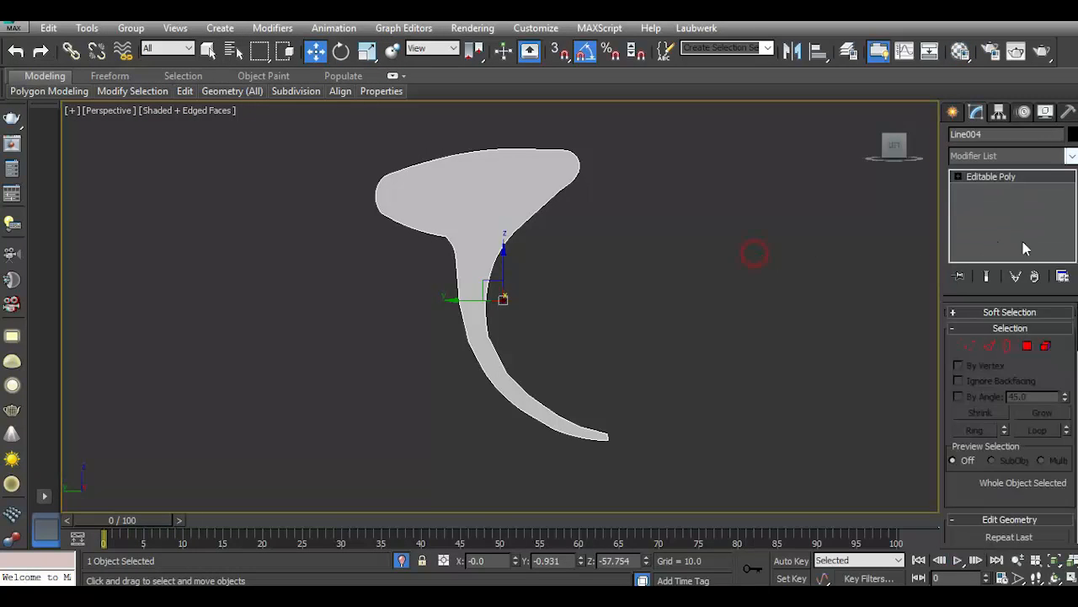
Connect the corner vertex under the trigger's head with the opposite curve vertex, making an edge across the neck's top.
{"action": "left_click", "coordinate": [970, 345]}
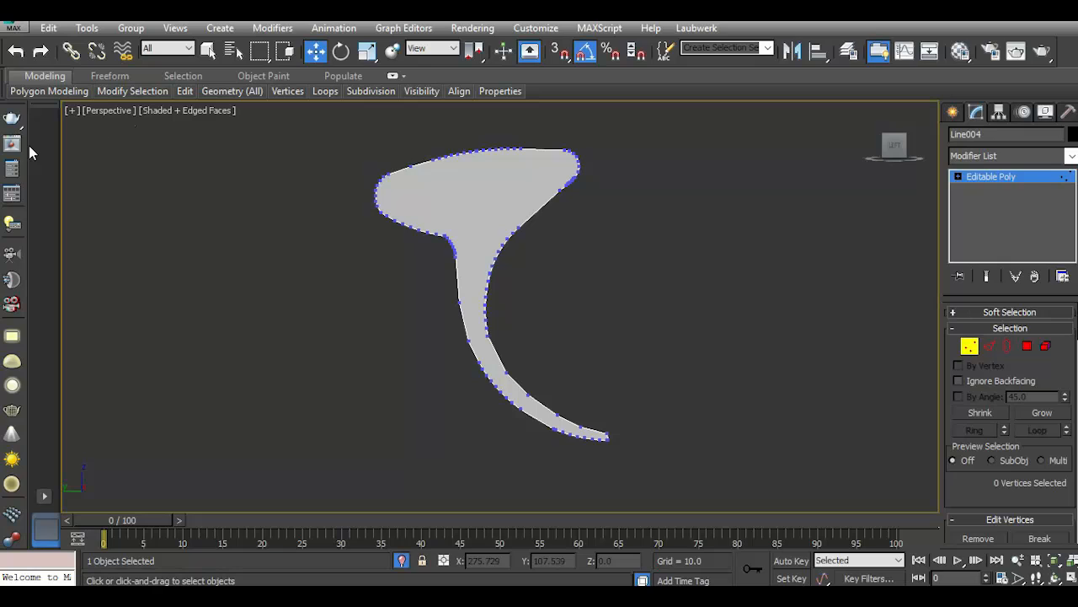
{"action": "scroll", "coordinate": [438, 244], "scroll_direction": "up", "scroll_amount": 6}
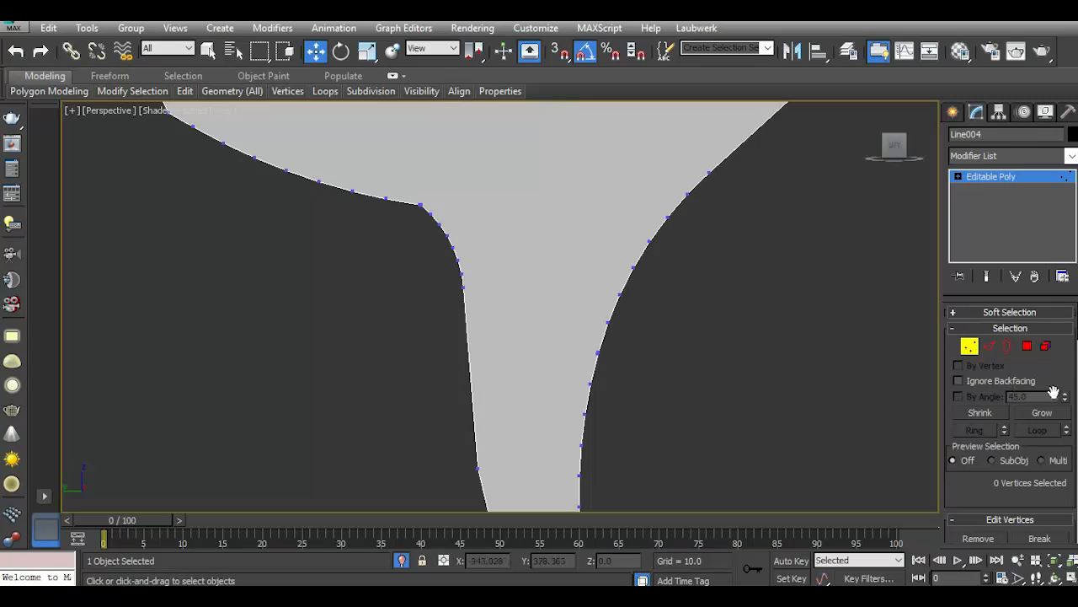
{"action": "left_click", "coordinate": [463, 286]}
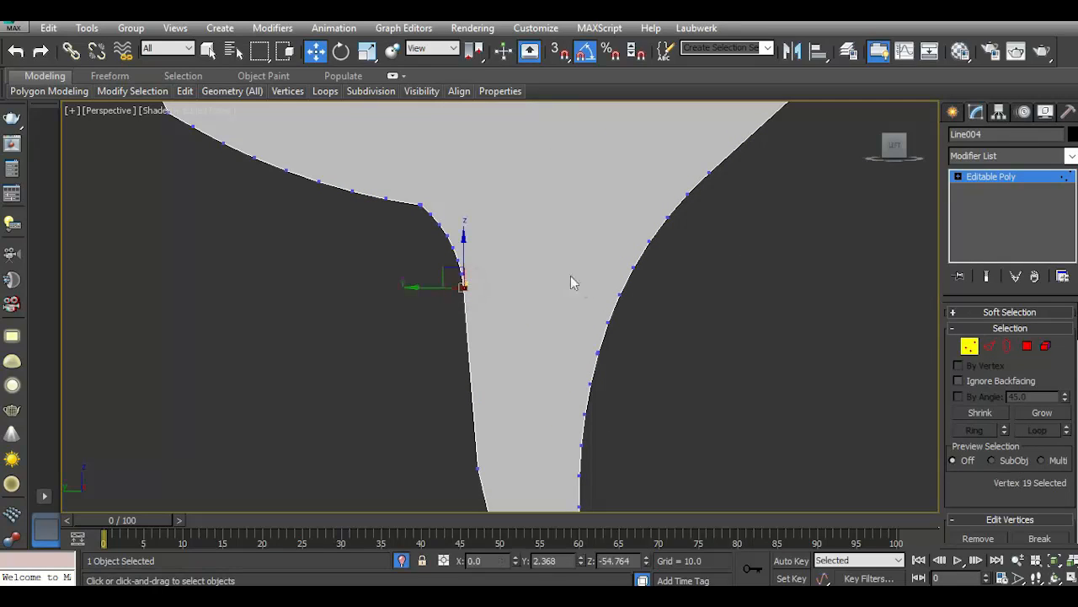
{"action": "left_click", "coordinate": [421, 205]}
{"action": "left_click", "coordinate": [667, 218], "text": "ctrl"}
{"action": "left_click", "coordinate": [683, 216], "text": "alt"}
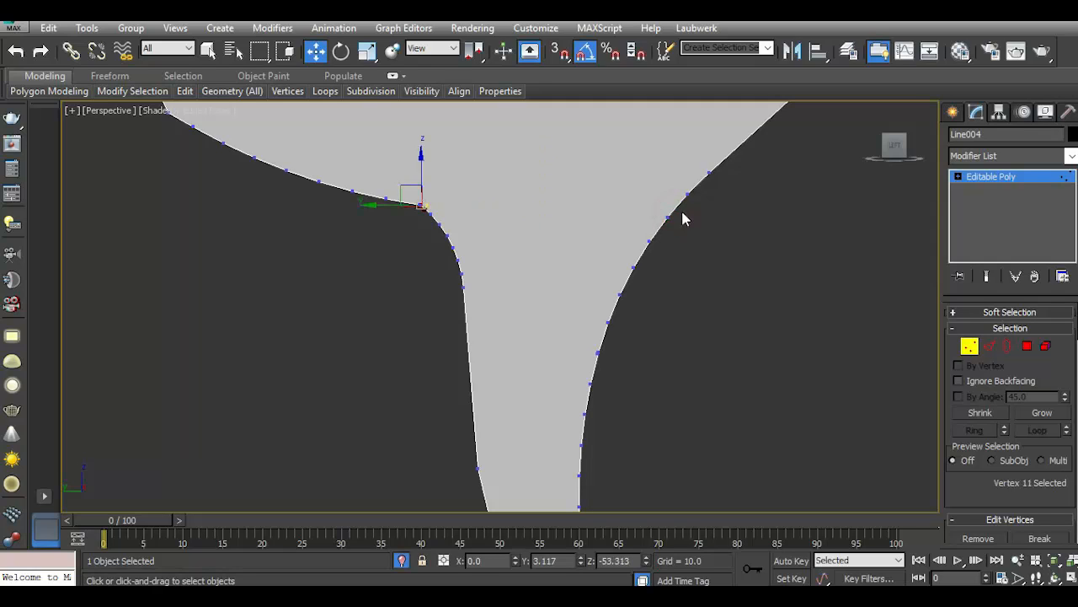
{"action": "left_click", "coordinate": [687, 194], "text": "ctrl"}
{"action": "scroll", "coordinate": [1032, 468], "scroll_direction": "down", "scroll_amount": 3}
{"action": "left_click", "coordinate": [1007, 498]}
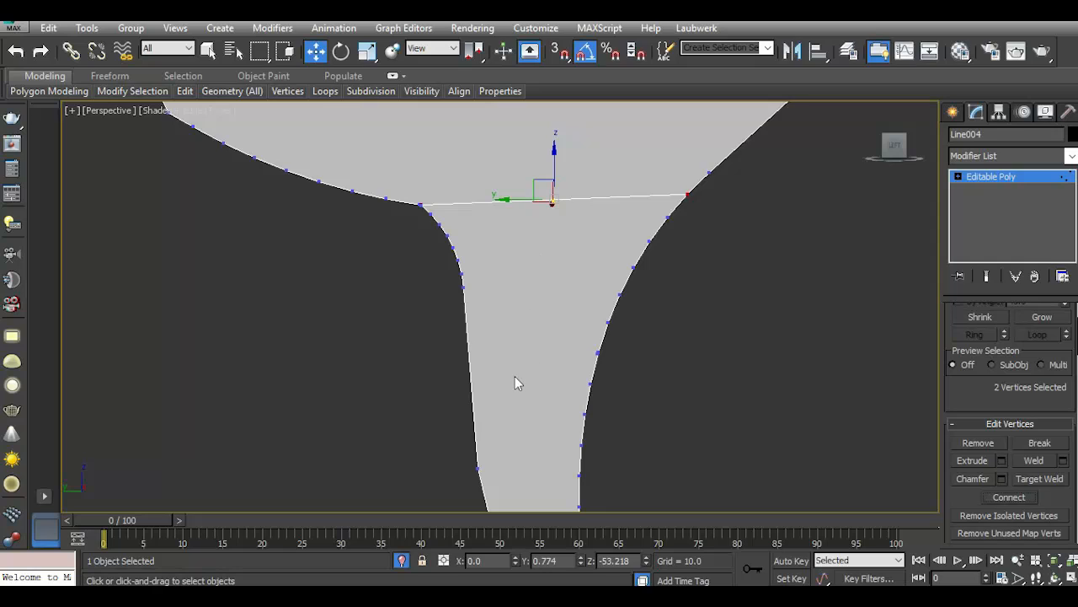
Connect the outer bend vertex on the blade's upper part with the facing vertex on the inner curve.
{"action": "scroll", "coordinate": [454, 323], "scroll_direction": "down", "scroll_amount": 1}
{"action": "scroll", "coordinate": [476, 433], "scroll_direction": "up", "scroll_amount": 1}
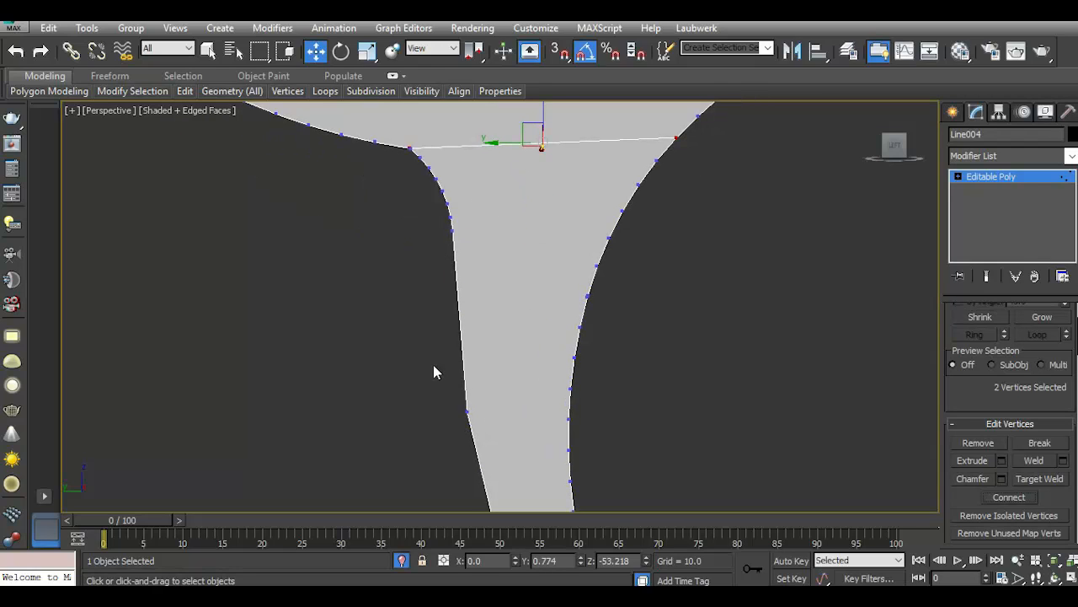
{"action": "scroll", "coordinate": [433, 372], "scroll_direction": "down", "scroll_amount": 1}
{"action": "left_click", "coordinate": [456, 396]}
{"action": "left_click", "coordinate": [523, 401], "text": "ctrl"}
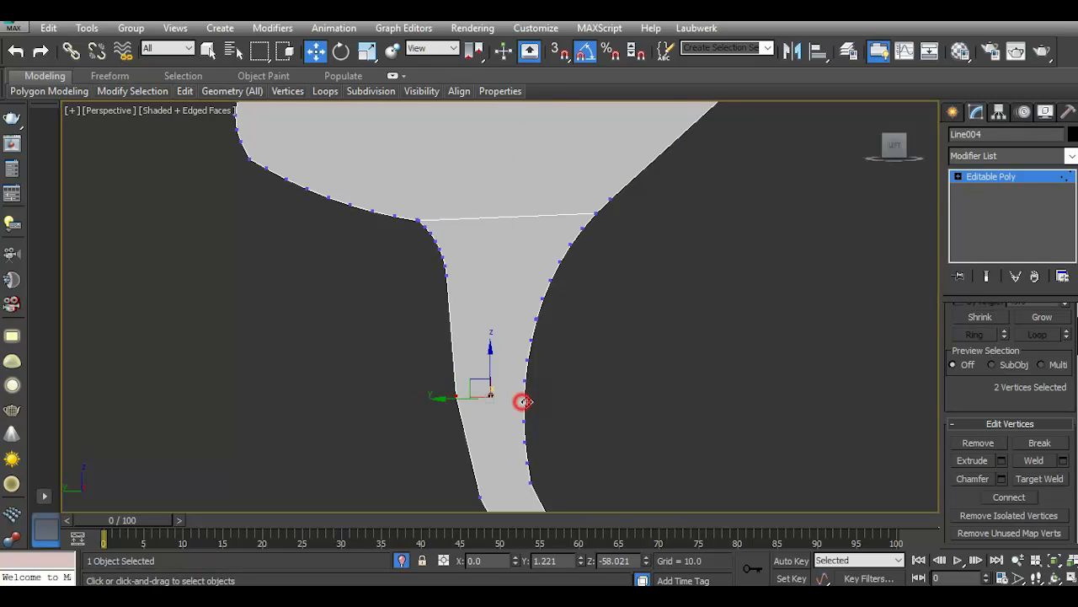
{"action": "left_click", "coordinate": [1009, 497]}
Connect the facing inner and outer vertices at the middle of the blade's curve.
{"action": "scroll", "coordinate": [543, 291], "scroll_direction": "down", "scroll_amount": 3}
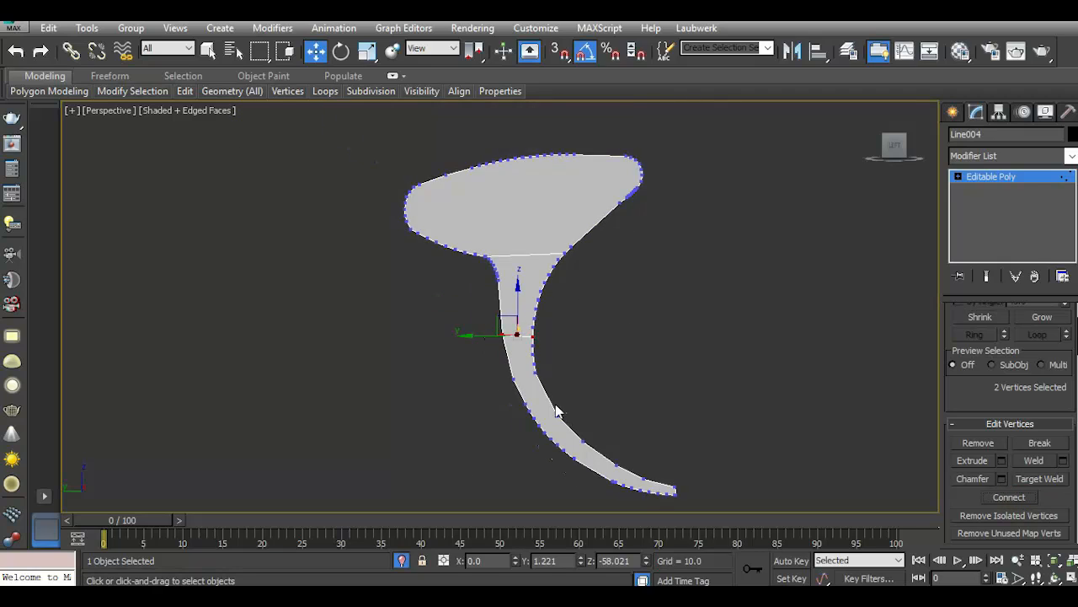
{"action": "scroll", "coordinate": [556, 412], "scroll_direction": "up", "scroll_amount": 3}
{"action": "scroll", "coordinate": [491, 390], "scroll_direction": "down", "scroll_amount": 3}
{"action": "scroll", "coordinate": [534, 429], "scroll_direction": "up", "scroll_amount": 4}
{"action": "scroll", "coordinate": [501, 273], "scroll_direction": "up", "scroll_amount": 3}
{"action": "left_click", "coordinate": [518, 255]}
{"action": "left_click", "coordinate": [347, 345], "text": "ctrl"}
{"action": "left_click", "coordinate": [1009, 497]}
Connect two more pairs of facing vertices along the lower blade, one past the mid-curve edge and one just before the tip.
{"action": "scroll", "coordinate": [534, 260], "scroll_direction": "down", "scroll_amount": 3}
{"action": "scroll", "coordinate": [543, 302], "scroll_direction": "up", "scroll_amount": 2}
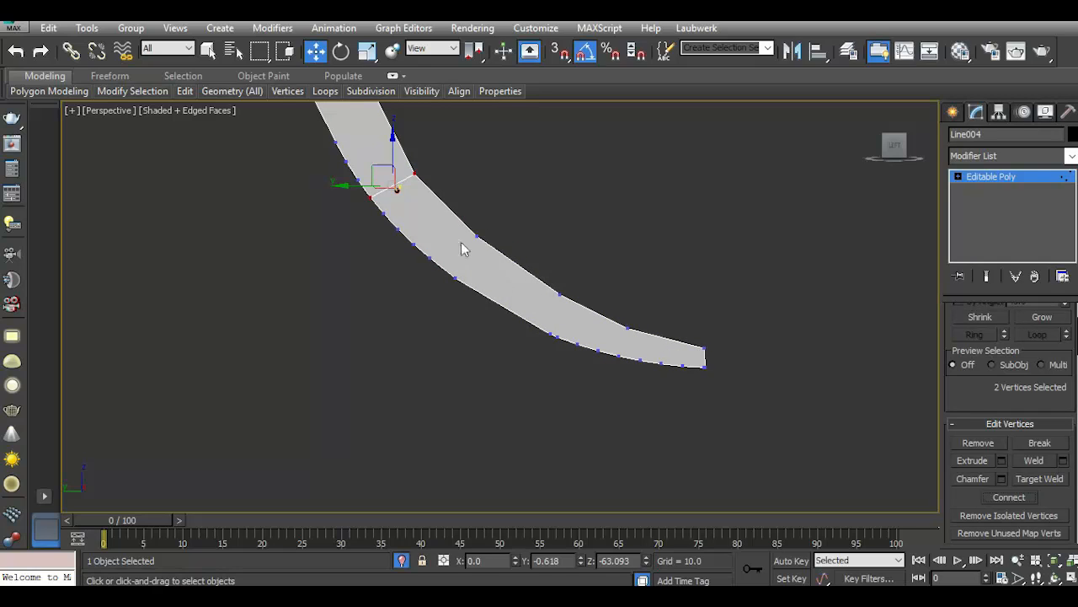
{"action": "left_click_drag", "start_coordinate": [442, 218], "coordinate": [512, 314]}
{"action": "left_click", "coordinate": [1008, 497]}
{"action": "scroll", "coordinate": [615, 360], "scroll_direction": "up", "scroll_amount": 1}
{"action": "left_click_drag", "start_coordinate": [611, 303], "coordinate": [656, 405]}
{"action": "left_click", "coordinate": [1010, 497]}
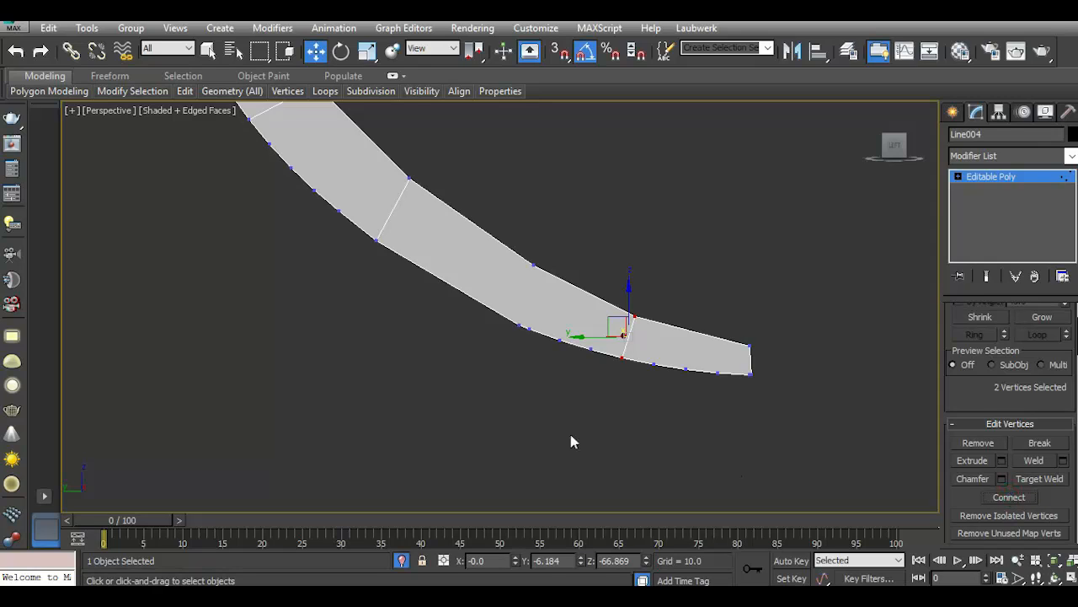
In the Left view, connect the vertices across the neck where its rounded corner meets the straight blade edge.
{"action": "scroll", "coordinate": [642, 447], "scroll_direction": "down", "scroll_amount": 2}
{"action": "scroll", "coordinate": [576, 365], "scroll_direction": "up", "scroll_amount": 1}
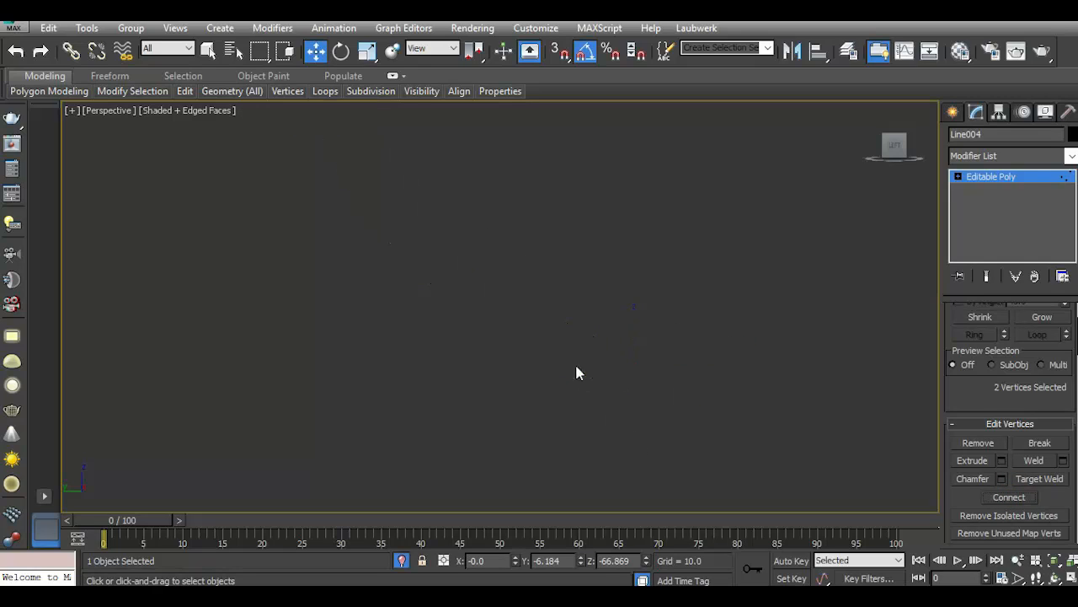
{"action": "key", "text": "l"}
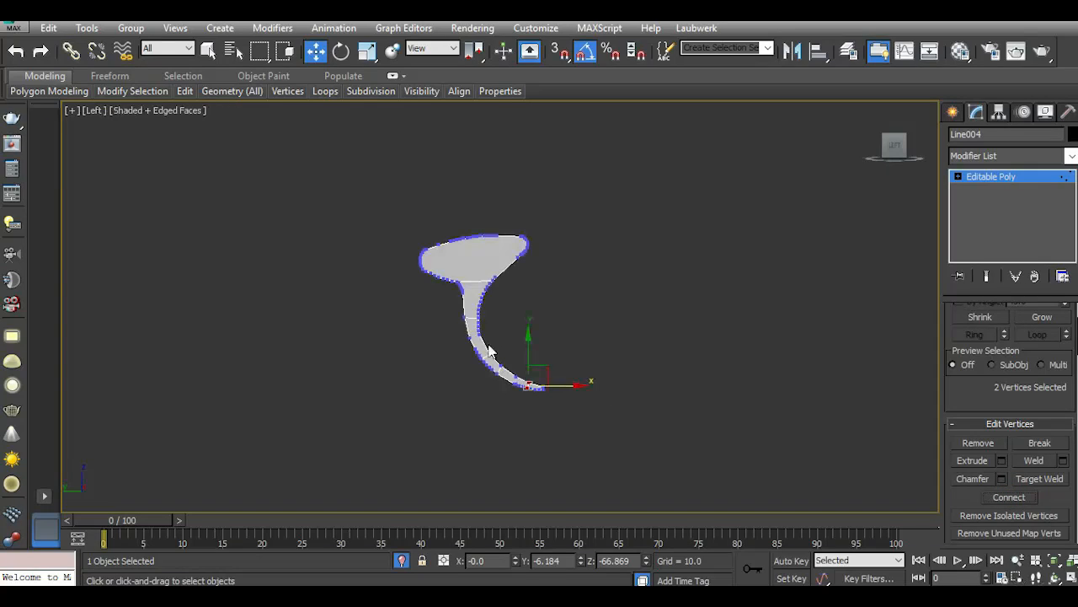
{"action": "scroll", "coordinate": [489, 349], "scroll_direction": "up", "scroll_amount": 3}
{"action": "scroll", "coordinate": [487, 289], "scroll_direction": "up", "scroll_amount": 1}
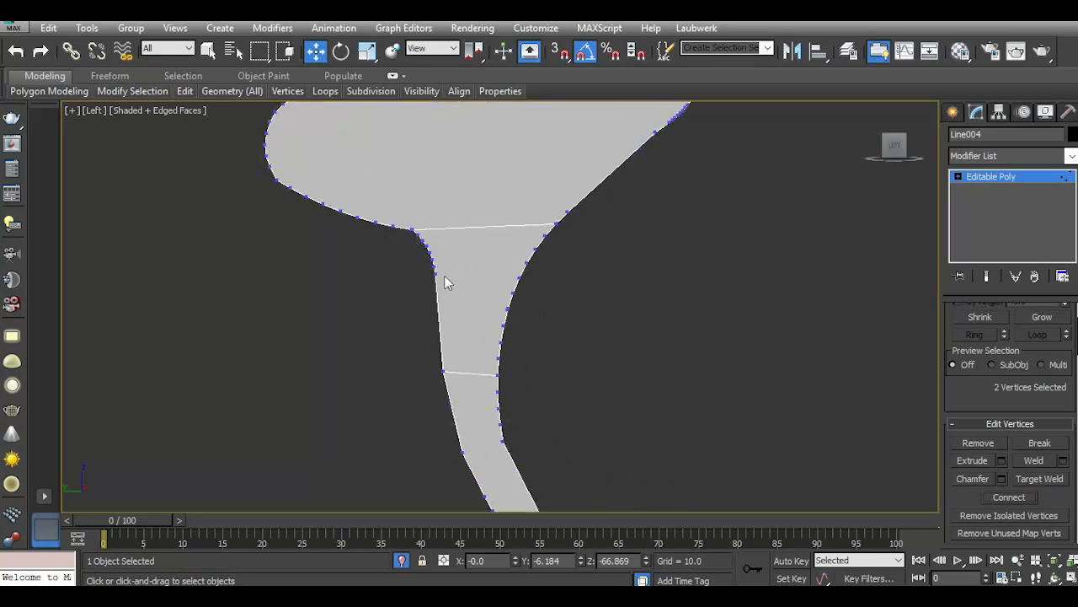
{"action": "scroll", "coordinate": [422, 276], "scroll_direction": "up", "scroll_amount": 2}
{"action": "left_click_drag", "start_coordinate": [620, 296], "coordinate": [622, 296]}
{"action": "left_click", "coordinate": [1009, 497]}
Connect a top and a bottom outline vertex with a vertical edge near the head's left rounded end.
{"action": "scroll", "coordinate": [491, 398], "scroll_direction": "down", "scroll_amount": 3}
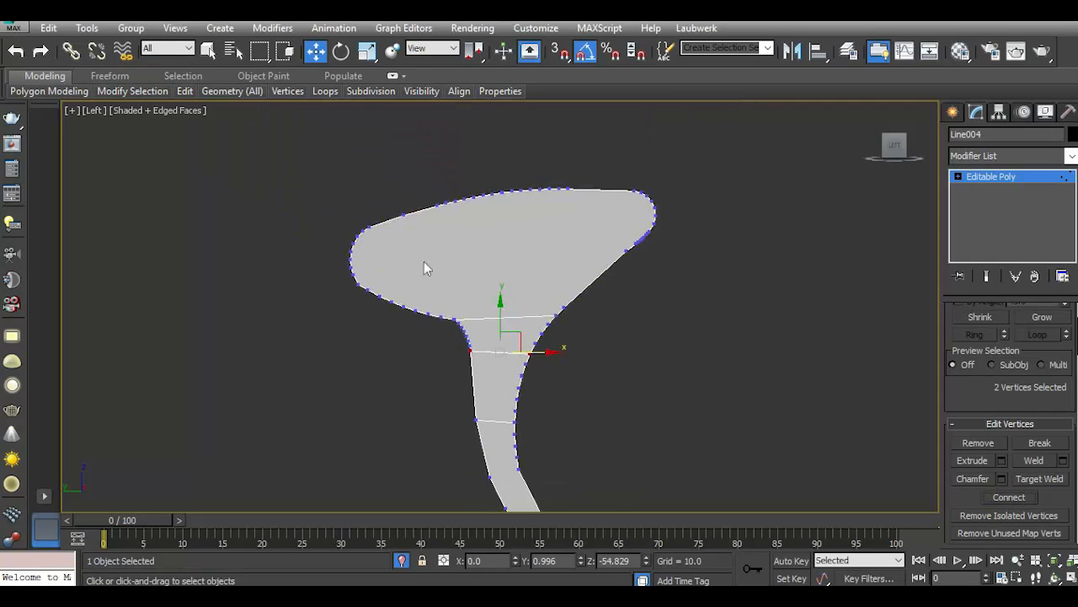
{"action": "scroll", "coordinate": [384, 235], "scroll_direction": "up", "scroll_amount": 1}
{"action": "scroll", "coordinate": [401, 275], "scroll_direction": "up", "scroll_amount": 1}
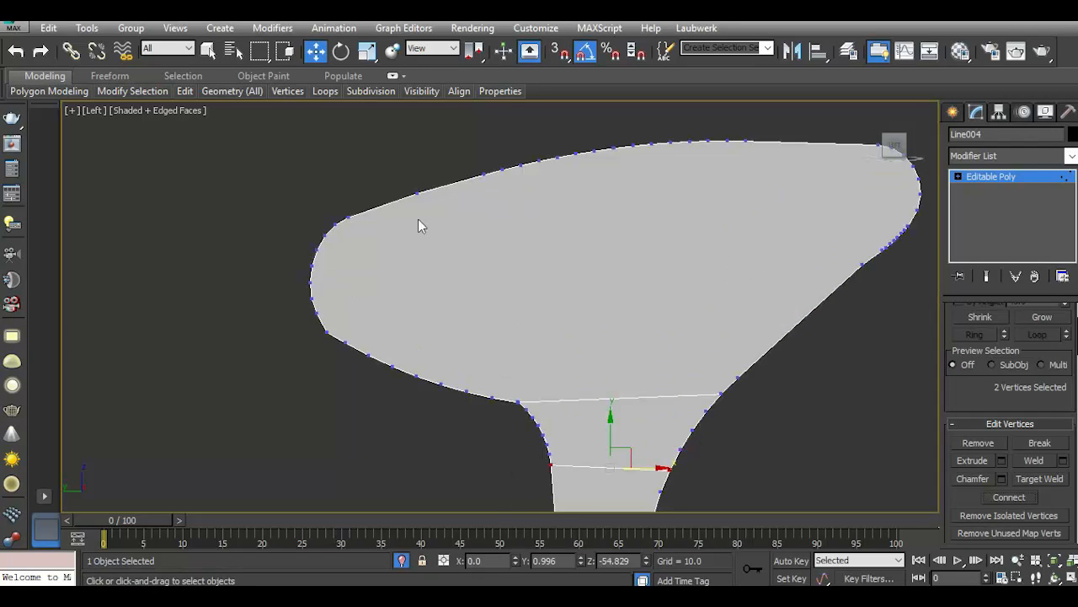
{"action": "left_click_drag", "start_coordinate": [434, 360], "coordinate": [432, 394]}
{"action": "left_click", "coordinate": [1011, 497]}
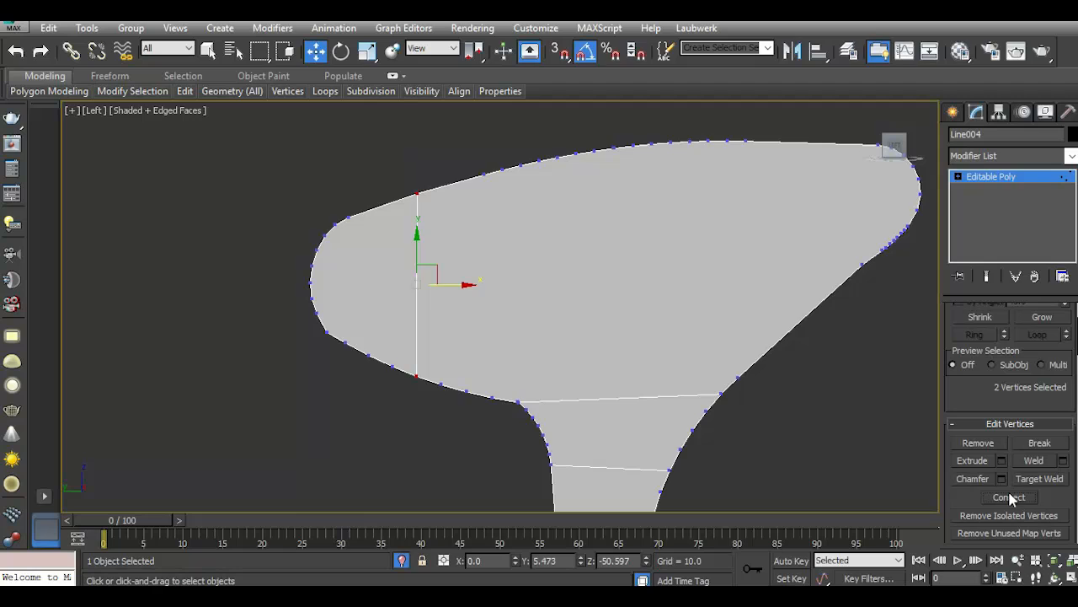
Connect the top and bottom vertices where the head's right rounded end begins.
{"action": "scroll", "coordinate": [391, 371], "scroll_direction": "down", "scroll_amount": 1}
{"action": "scroll", "coordinate": [733, 226], "scroll_direction": "up", "scroll_amount": 1}
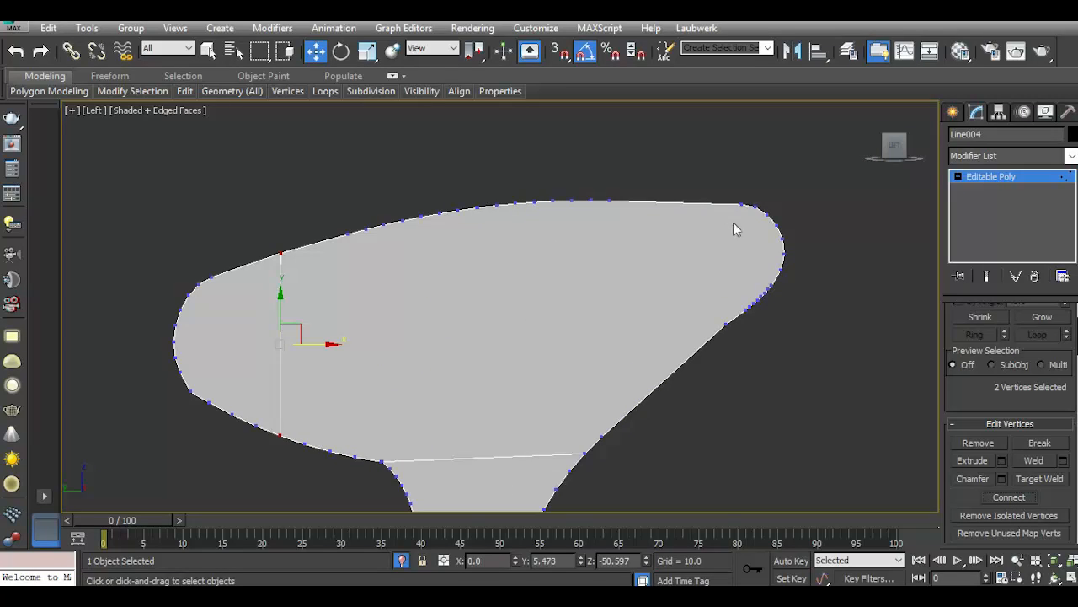
{"action": "scroll", "coordinate": [716, 226], "scroll_direction": "up", "scroll_amount": 1}
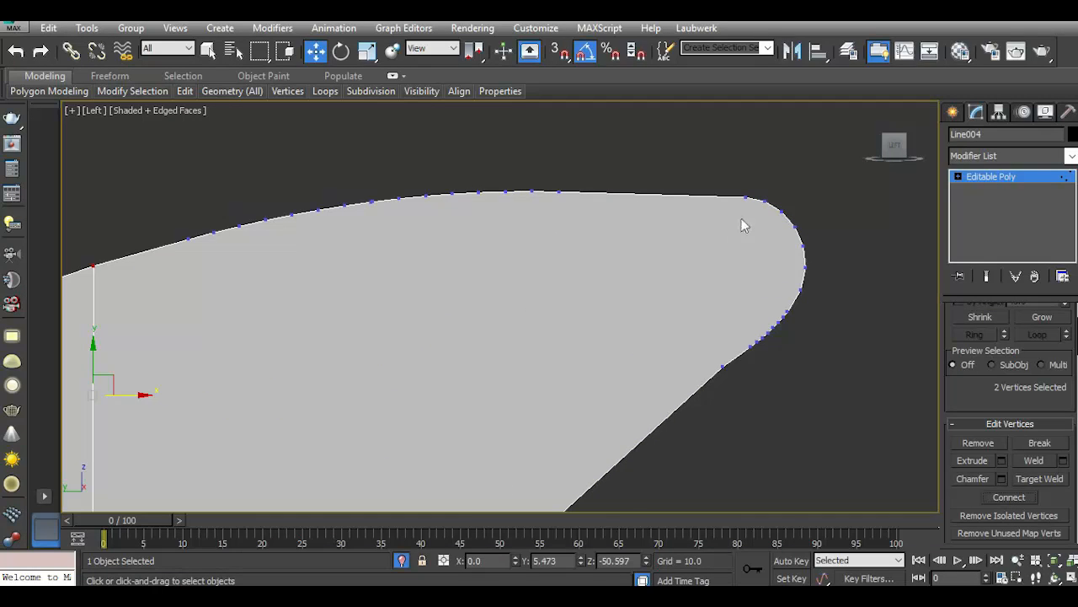
{"action": "scroll", "coordinate": [746, 220], "scroll_direction": "up", "scroll_amount": 1}
{"action": "left_click", "coordinate": [749, 188]}
{"action": "left_click", "coordinate": [755, 402], "text": "ctrl"}
{"action": "left_click", "coordinate": [1011, 497]}
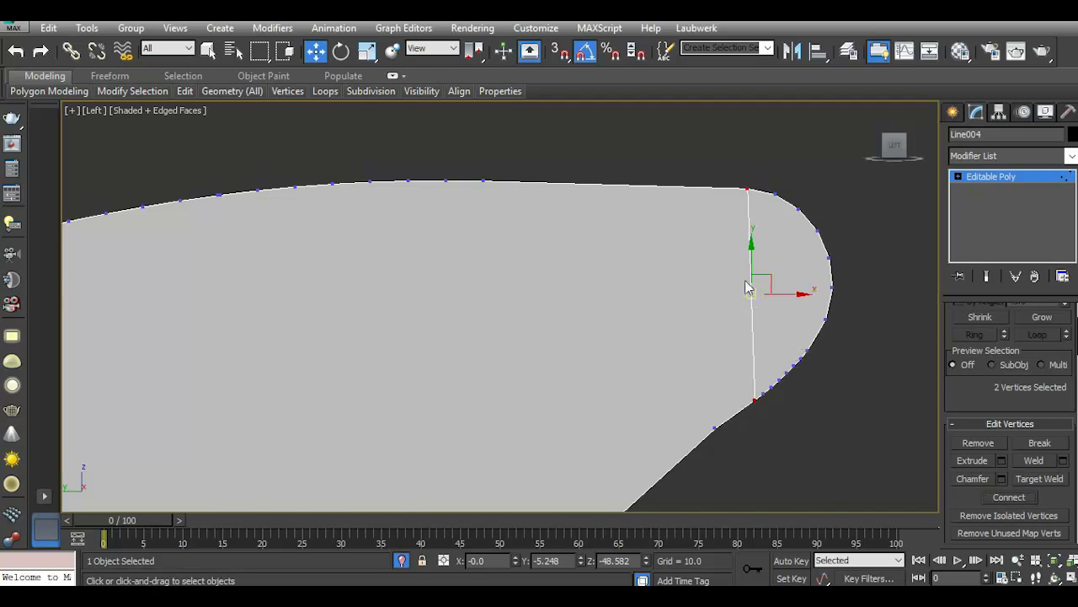
Connect a vertex on the head's top edge with the vertex just above the neck's right corner.
{"action": "scroll", "coordinate": [746, 283], "scroll_direction": "down", "scroll_amount": 2}
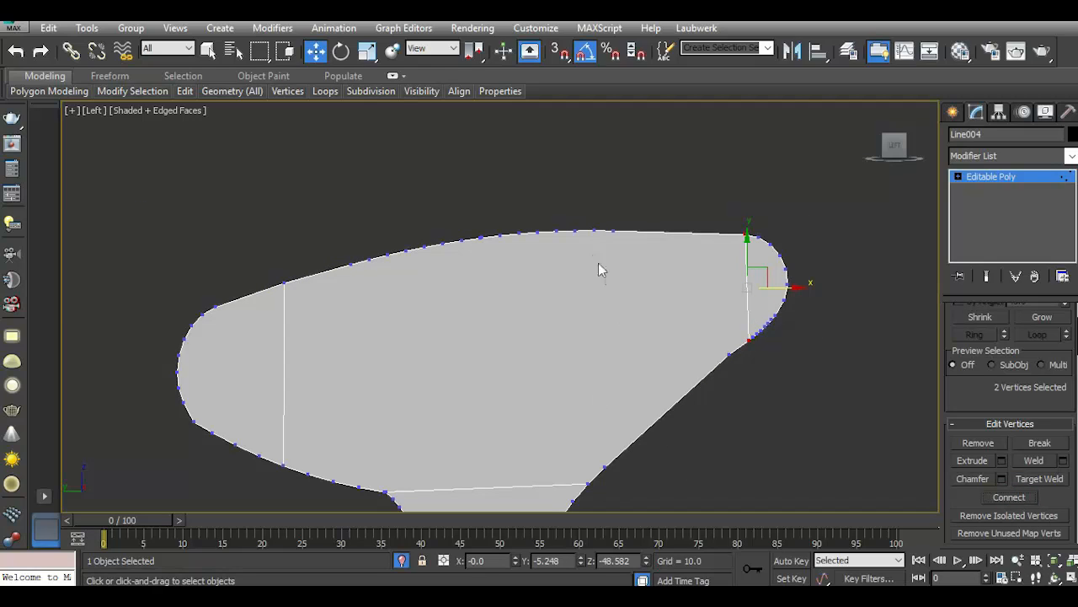
{"action": "left_click_drag", "start_coordinate": [570, 224], "coordinate": [597, 479]}
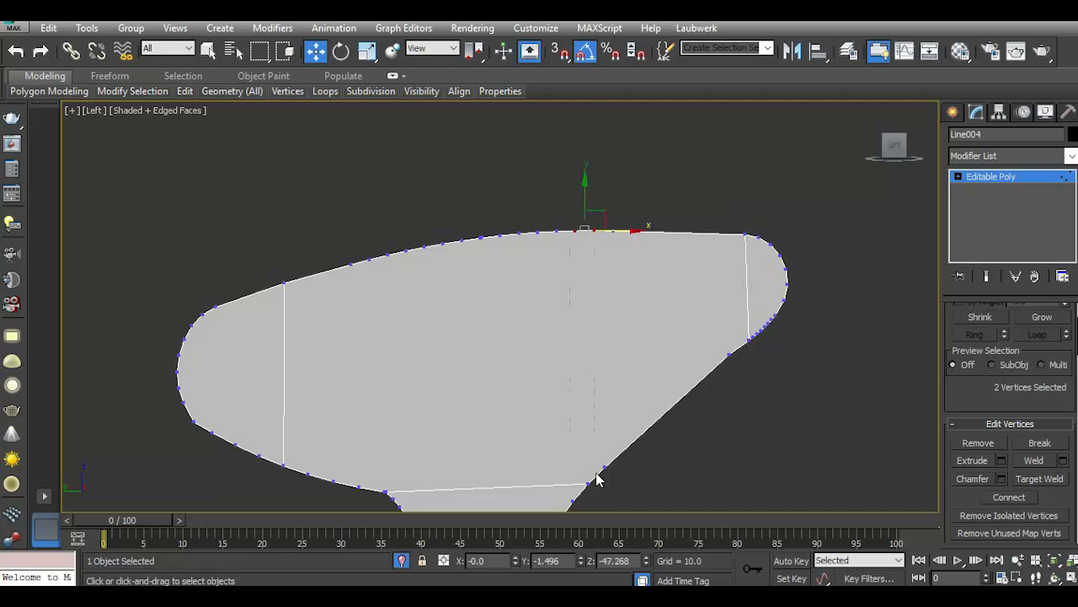
{"action": "left_click_drag", "start_coordinate": [589, 250], "coordinate": [590, 257]}
{"action": "left_click_drag", "start_coordinate": [627, 432], "coordinate": [597, 477], "text": "ctrl"}
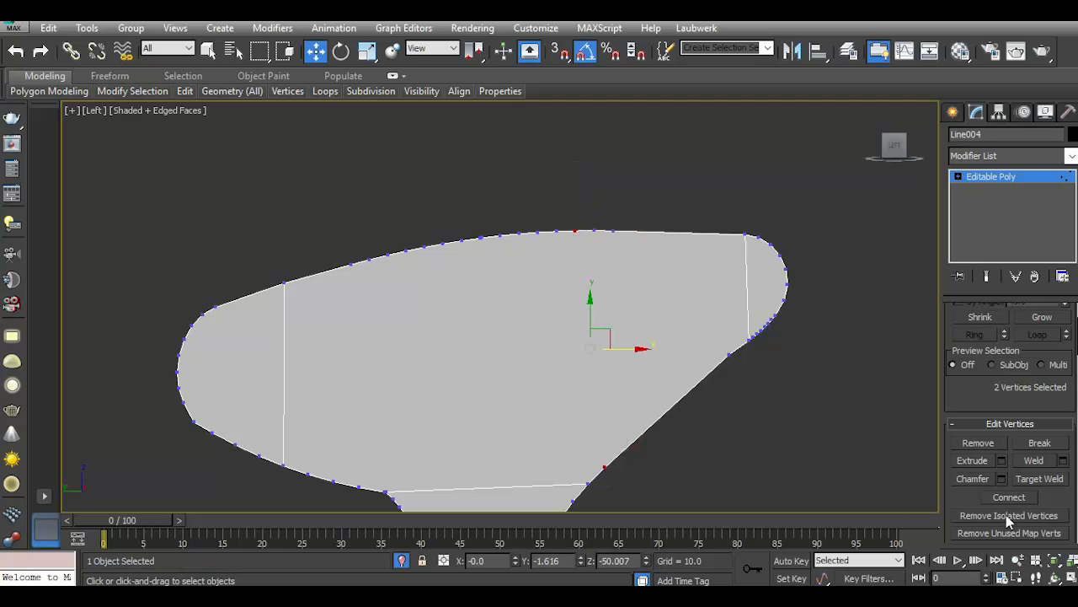
{"action": "left_click", "coordinate": [1009, 496]}
Connect the top and bottom outline vertices just left of the neck with a second near-vertical edge across the head.
{"action": "scroll", "coordinate": [578, 278], "scroll_direction": "down", "scroll_amount": 2}
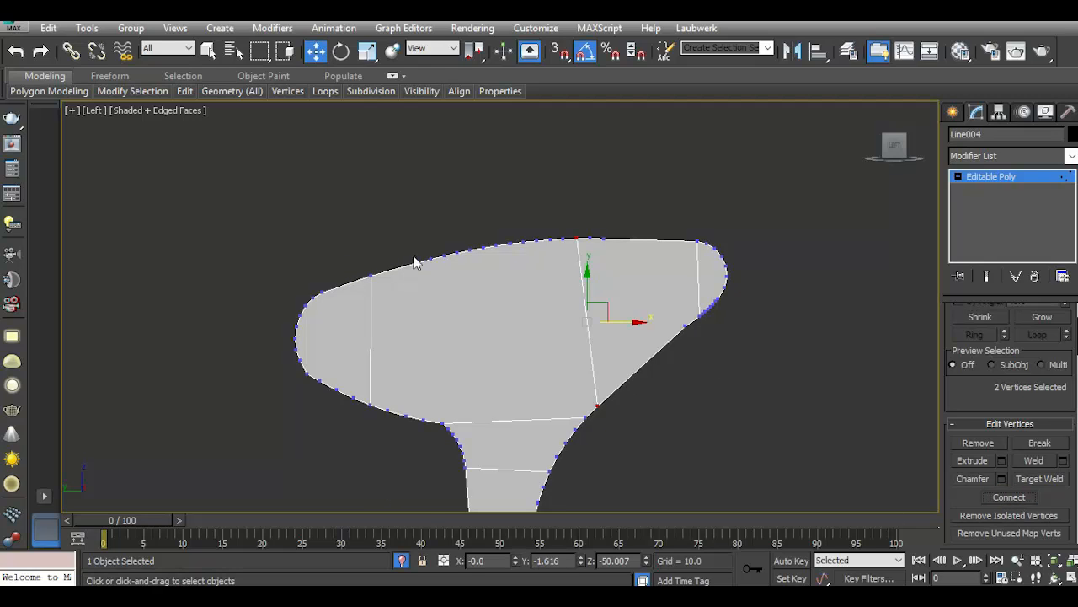
{"action": "left_click_drag", "start_coordinate": [423, 444], "coordinate": [423, 443]}
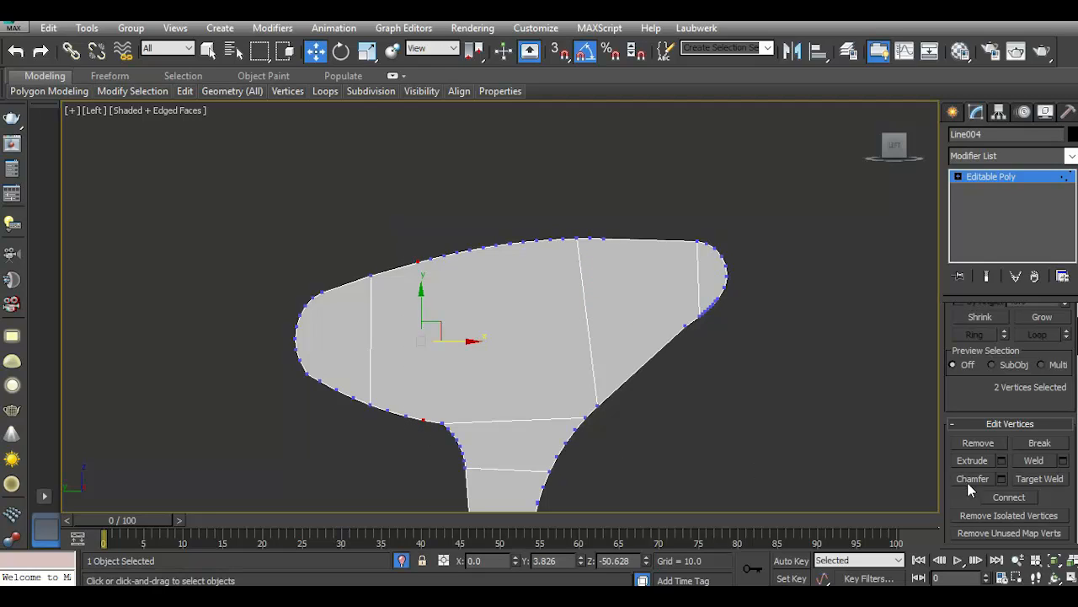
{"action": "left_click", "coordinate": [999, 498]}
{"action": "left_click", "coordinate": [558, 360]}
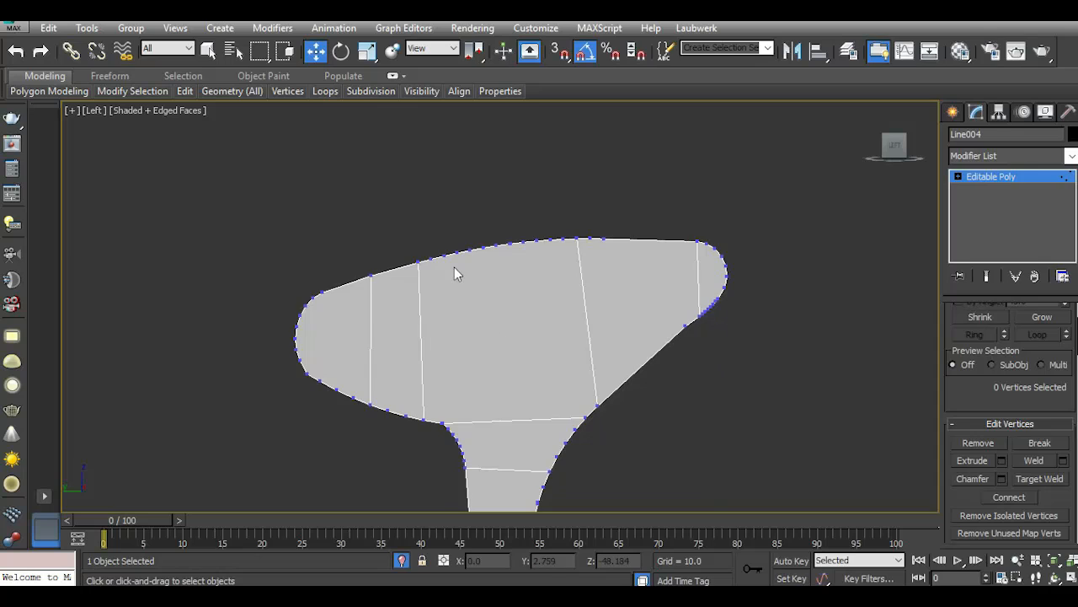
Cut a lengthwise edge through the whole head from its left rounded end to its right rounded end.
{"action": "scroll", "coordinate": [454, 267], "scroll_direction": "down", "scroll_amount": 2}
{"action": "right_click", "coordinate": [462, 312]}
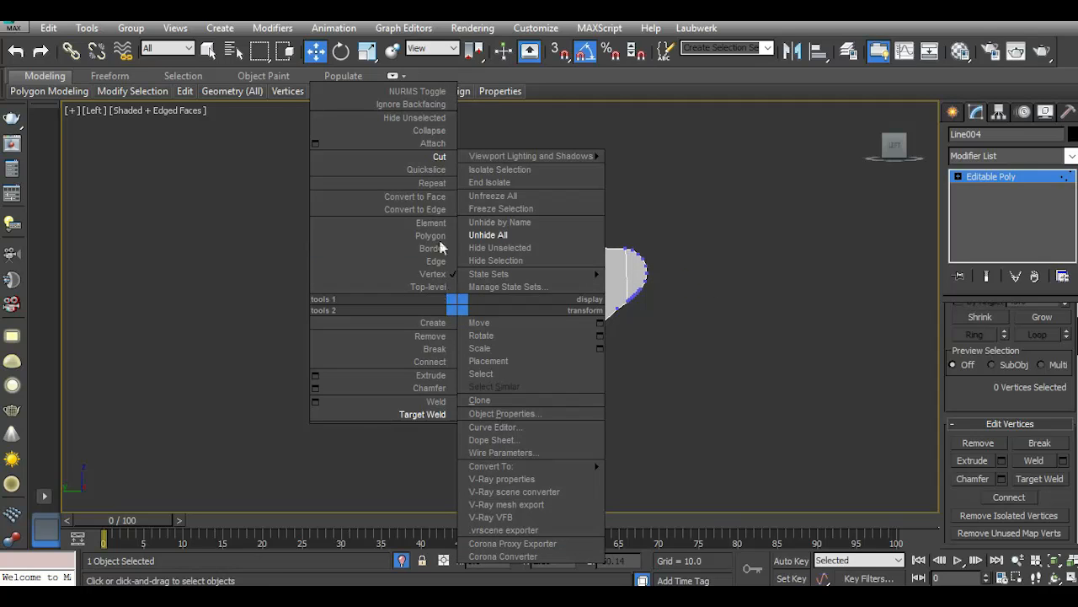
{"action": "left_click", "coordinate": [434, 158]}
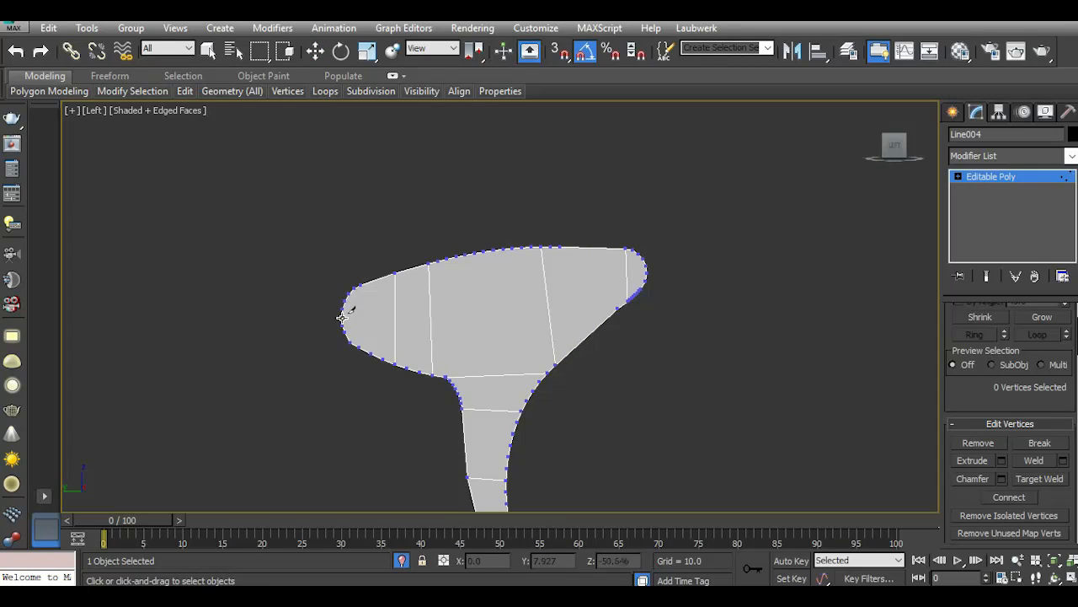
{"action": "left_click", "coordinate": [342, 317]}
{"action": "left_click", "coordinate": [648, 267]}
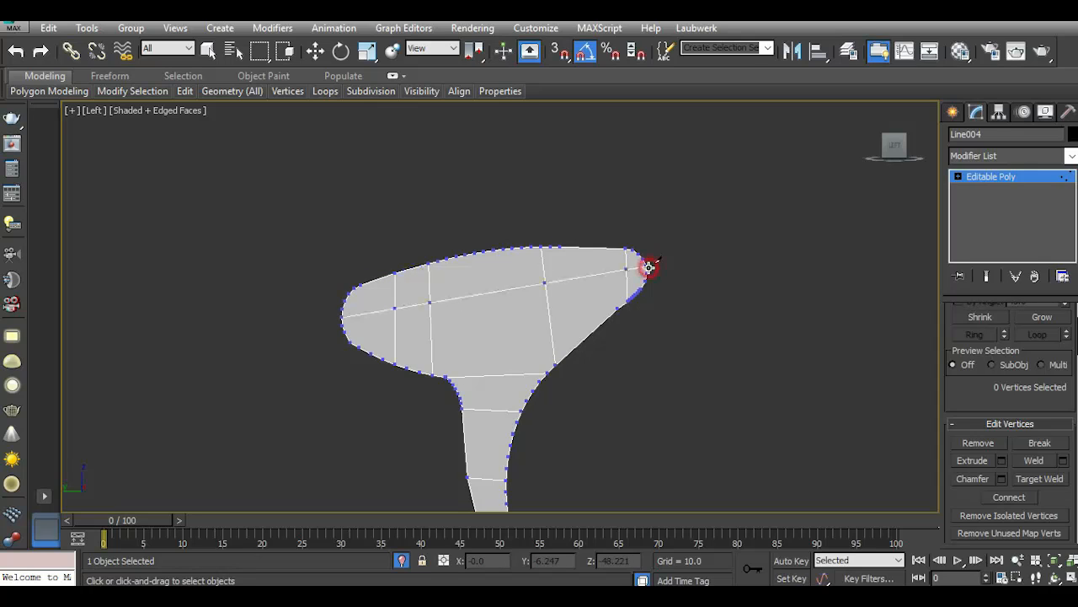
{"action": "scroll", "coordinate": [583, 253], "scroll_direction": "down", "scroll_amount": 5}
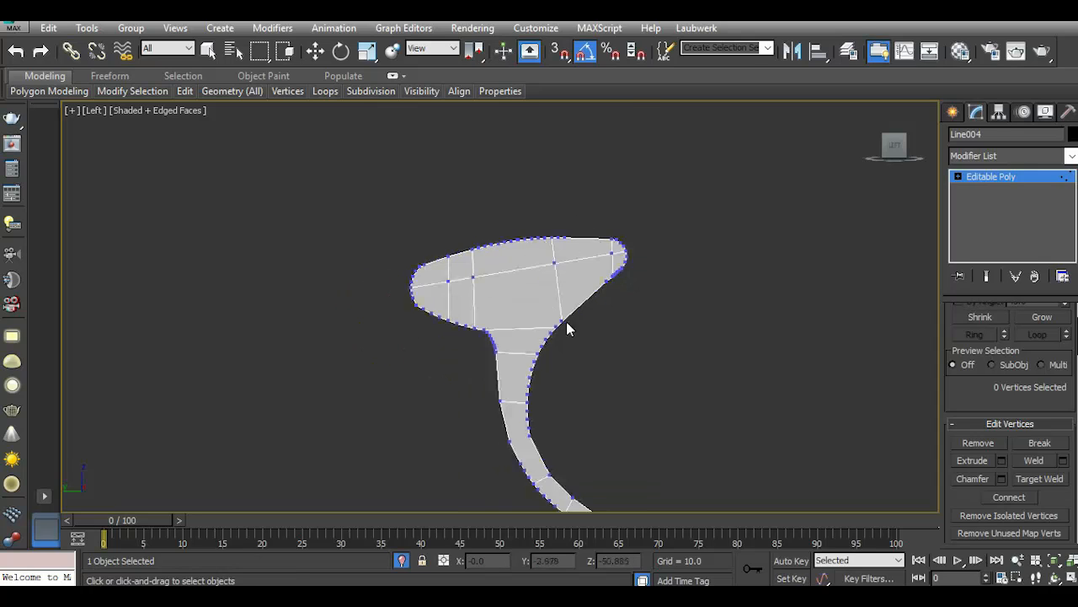
{"action": "scroll", "coordinate": [582, 464], "scroll_direction": "up", "scroll_amount": 5}
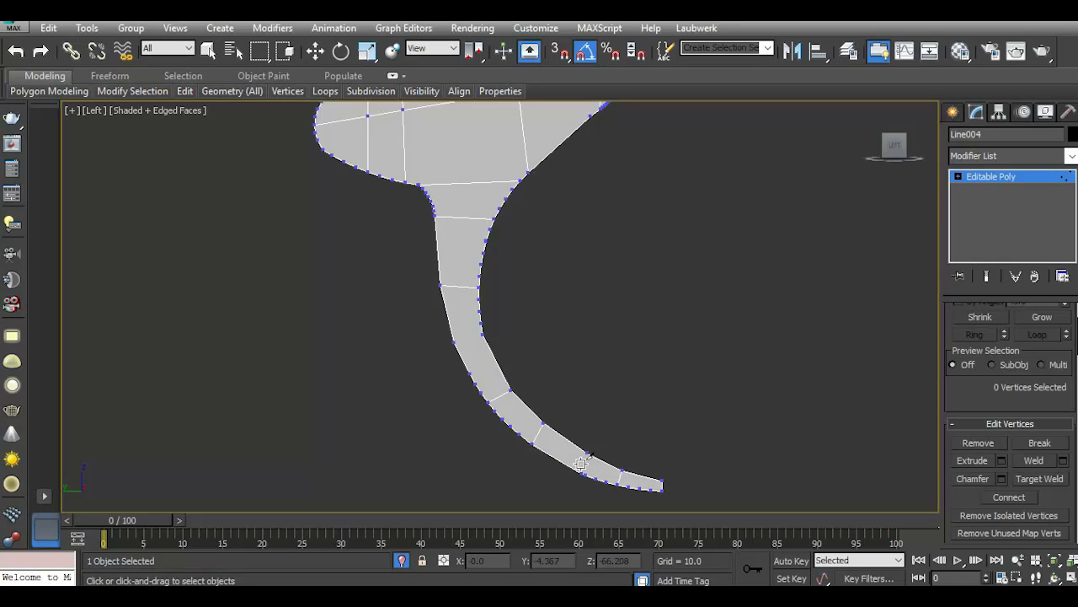
Leave vertex editing of the trigger's outline and add a Shell modifier to it.
{"action": "right_click", "coordinate": [505, 444]}
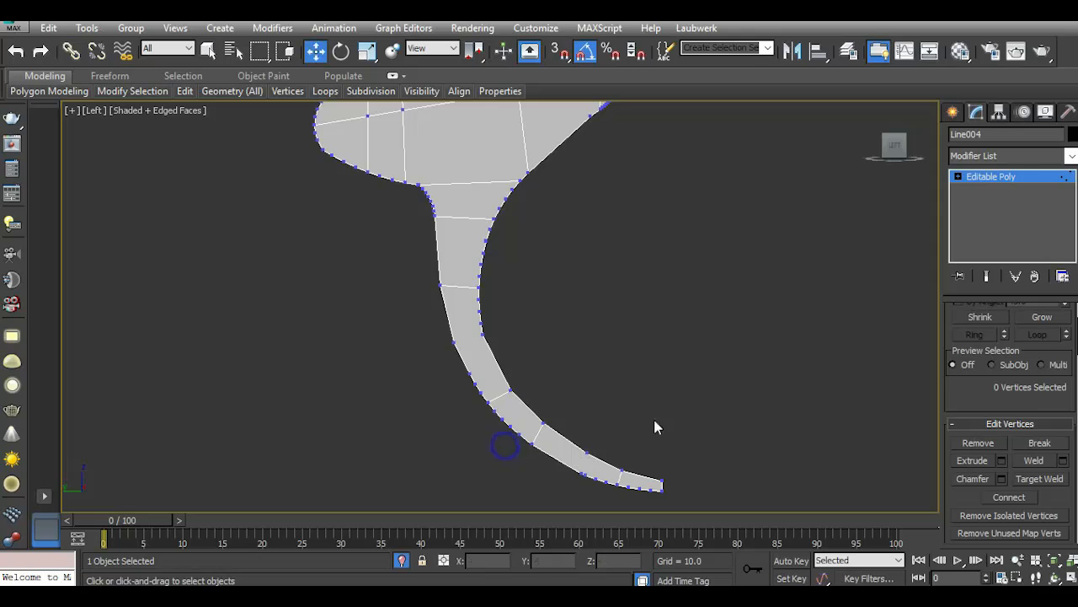
{"action": "left_click", "coordinate": [1010, 184]}
{"action": "left_click", "coordinate": [1070, 155]}
{"action": "scroll", "coordinate": [1028, 379], "scroll_direction": "down", "scroll_amount": 15}
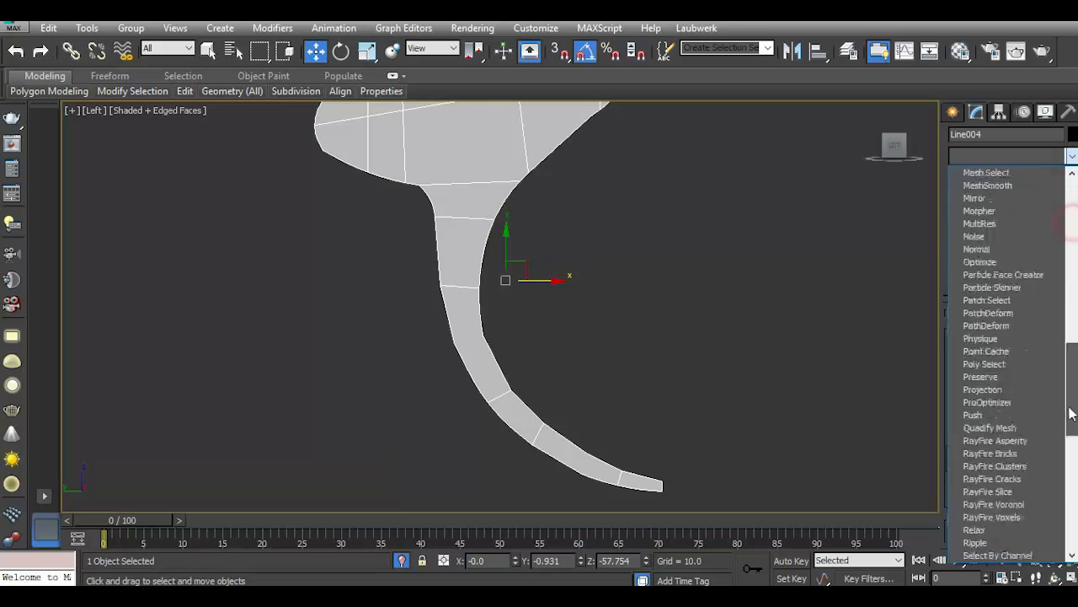
{"action": "left_click", "coordinate": [983, 402]}
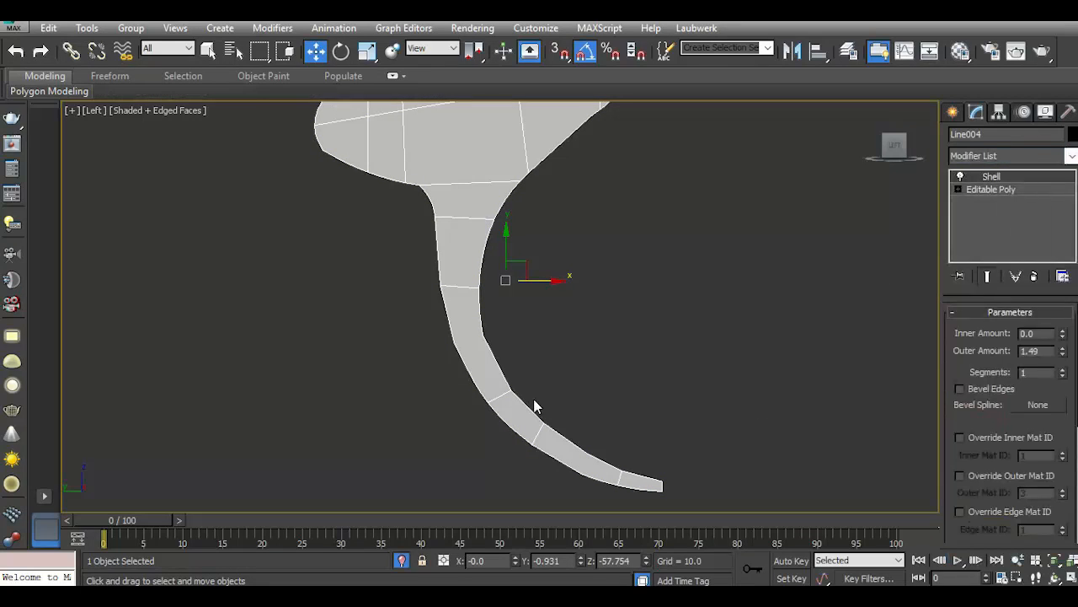
Set the trigger Shell's outer amount to 2.84, judging the thickness in the perspective view.
{"action": "scroll", "coordinate": [532, 402], "scroll_direction": "down", "scroll_amount": 3}
{"action": "key", "text": "p"}
{"action": "left_click_drag", "start_coordinate": [899, 147], "coordinate": [978, 158]}
{"action": "middle_click_drag", "start_coordinate": [430, 280], "coordinate": [440, 192], "text": "alt"}
{"action": "left_click_drag", "start_coordinate": [948, 278], "coordinate": [952, 309]}
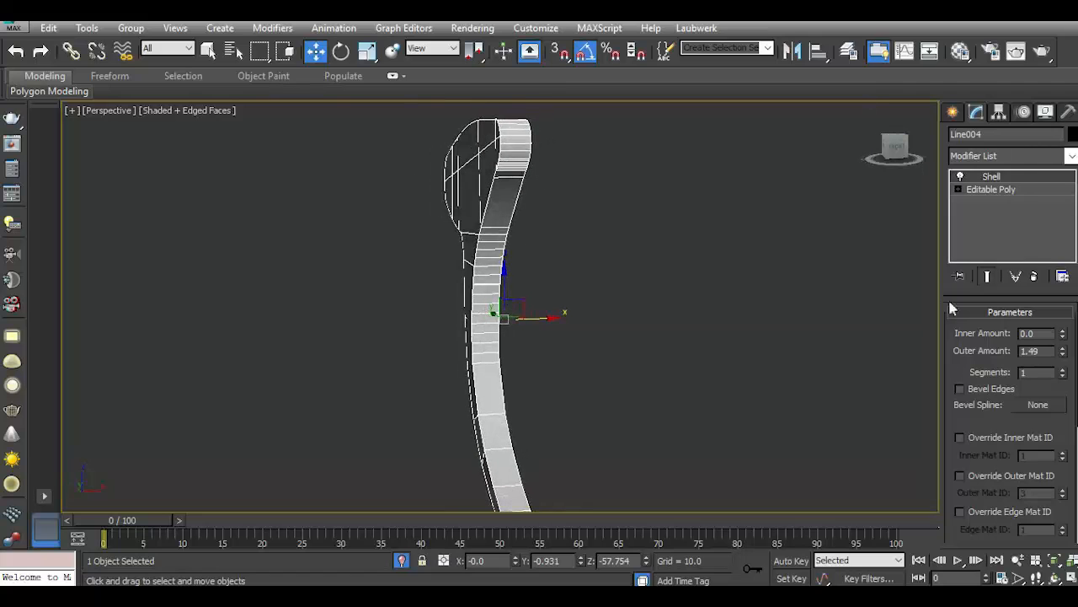
{"action": "scroll", "coordinate": [540, 292], "scroll_direction": "down", "scroll_amount": 2}
{"action": "left_click_drag", "start_coordinate": [1064, 354], "coordinate": [1063, 314]}
{"action": "mouse_move", "coordinate": [904, 157]}
{"action": "left_mouse_down"}
{"action": "mouse_move", "coordinate": [945, 161]}
{"action": "mouse_move", "coordinate": [959, 173]}
{"action": "mouse_move", "coordinate": [948, 192]}
{"action": "mouse_move", "coordinate": [922, 165]}
{"action": "left_mouse_up"}
End the trigger's isolation and set its Shell outer amount to 3.6 in proportion to the trigger guard.
{"action": "left_click", "coordinate": [400, 562]}
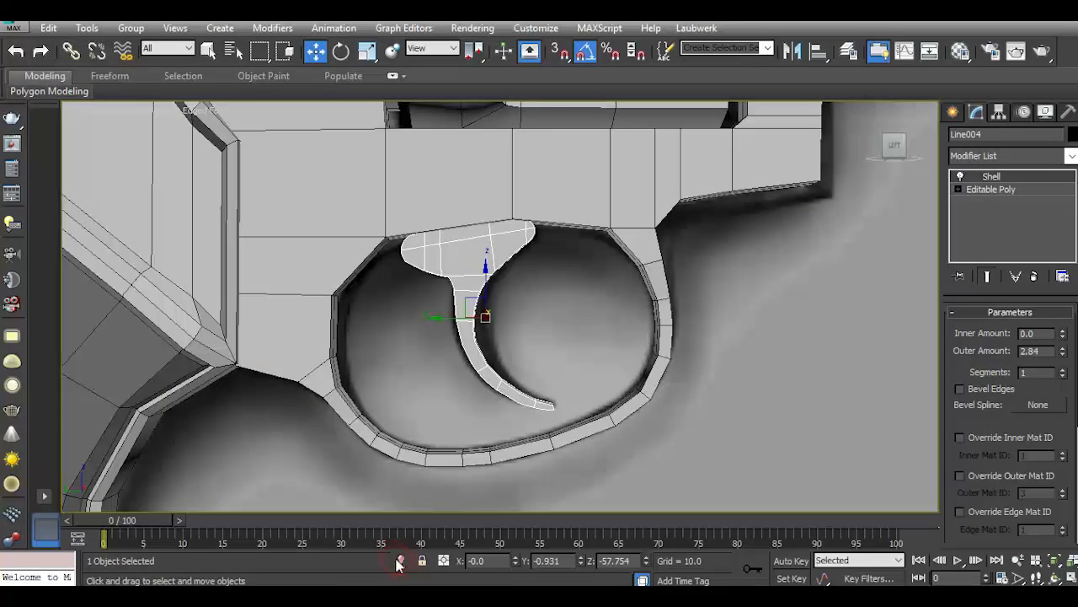
{"action": "left_click_drag", "start_coordinate": [897, 152], "coordinate": [800, 152]}
{"action": "scroll", "coordinate": [651, 189], "scroll_direction": "down", "scroll_amount": 3}
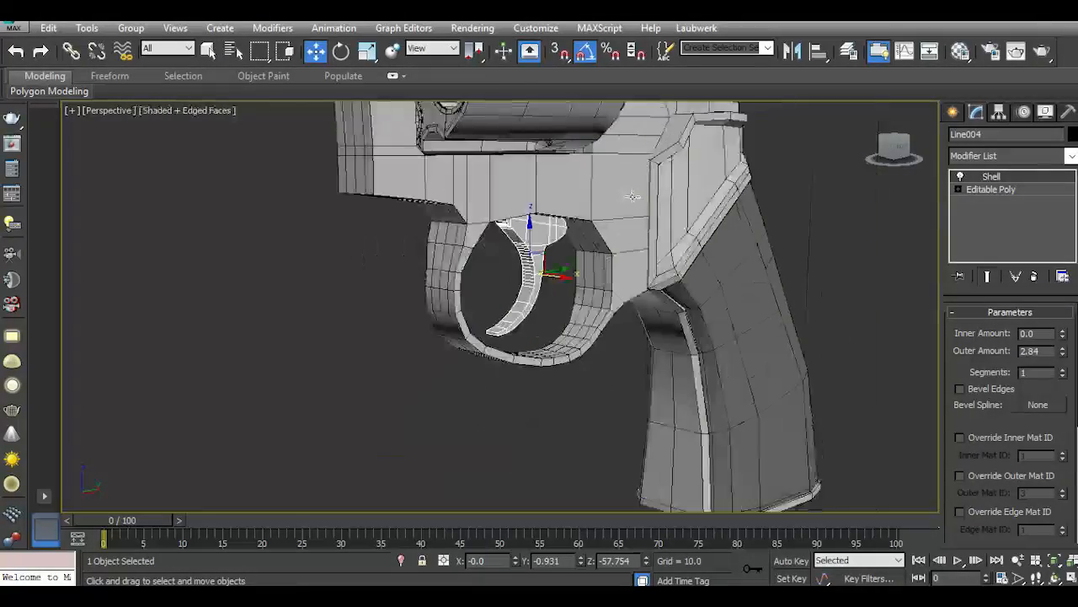
{"action": "scroll", "coordinate": [524, 316], "scroll_direction": "up", "scroll_amount": 5}
{"action": "mouse_move", "coordinate": [911, 160]}
{"action": "left_mouse_down"}
{"action": "mouse_move", "coordinate": [872, 155]}
{"action": "mouse_move", "coordinate": [898, 155]}
{"action": "left_mouse_up"}
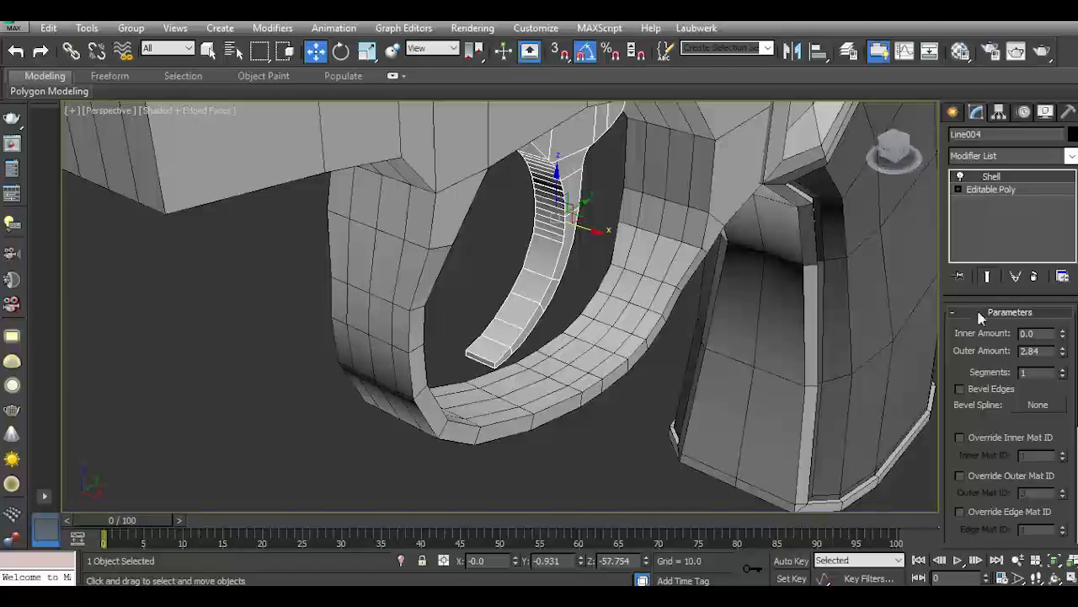
{"action": "left_click_drag", "start_coordinate": [1062, 347], "coordinate": [1056, 297]}
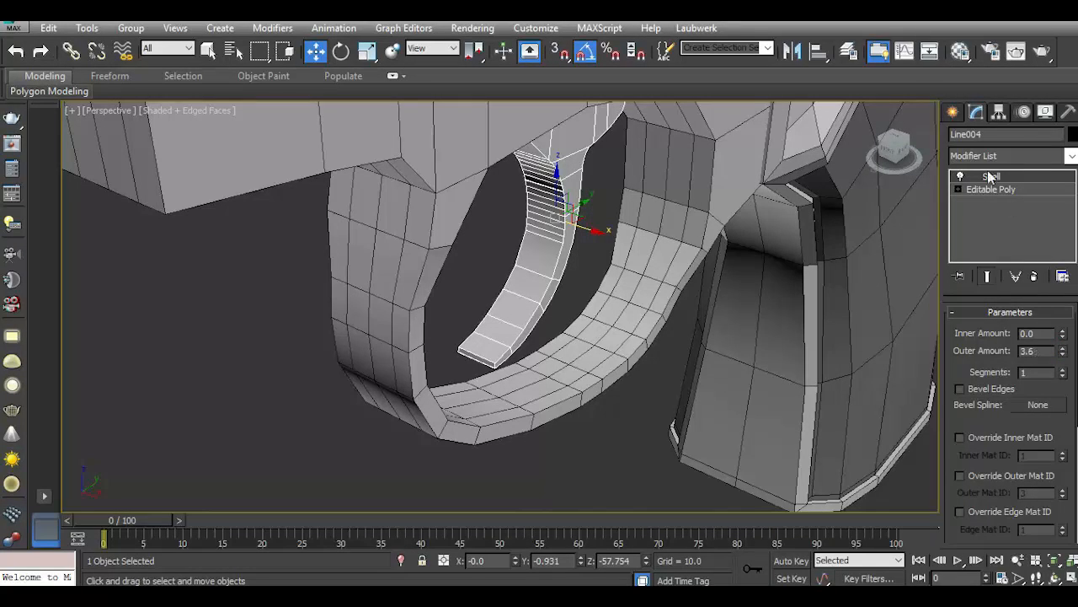
Move the trigger along X to about 2.39 so it sits centred inside the trigger guard.
{"action": "left_click_drag", "start_coordinate": [912, 145], "coordinate": [880, 152]}
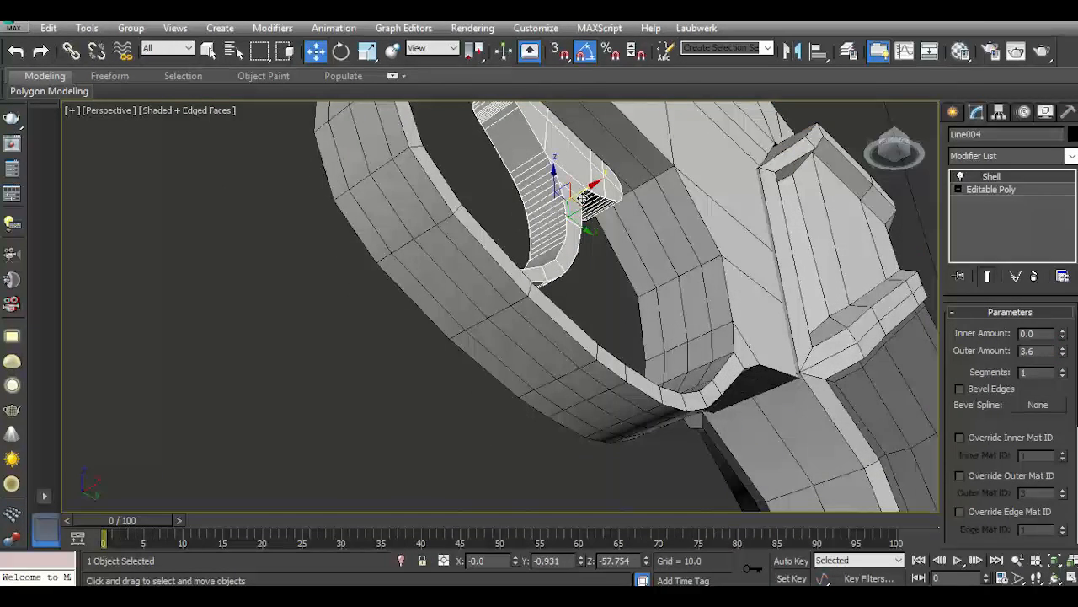
{"action": "left_click_drag", "start_coordinate": [580, 193], "coordinate": [604, 185]}
{"action": "mouse_move", "coordinate": [898, 155]}
{"action": "left_mouse_down"}
{"action": "mouse_move", "coordinate": [884, 161]}
{"action": "mouse_move", "coordinate": [893, 157]}
{"action": "left_mouse_up"}
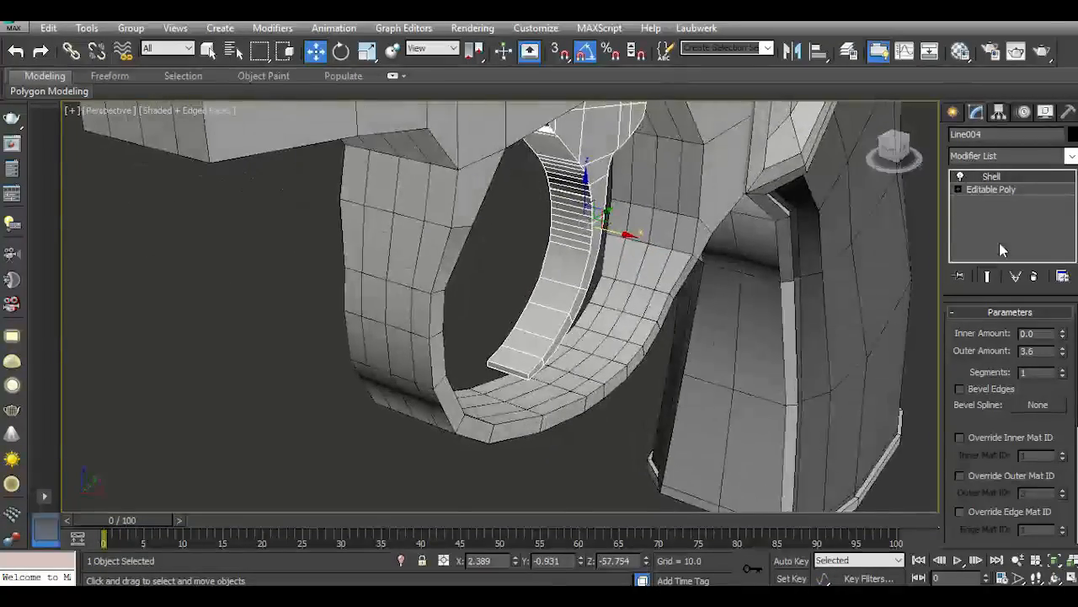
Collapse the trigger's modifier stack and convert the resulting mesh to an Editable Poly.
{"action": "right_click", "coordinate": [1001, 244]}
{"action": "left_click", "coordinate": [944, 401]}
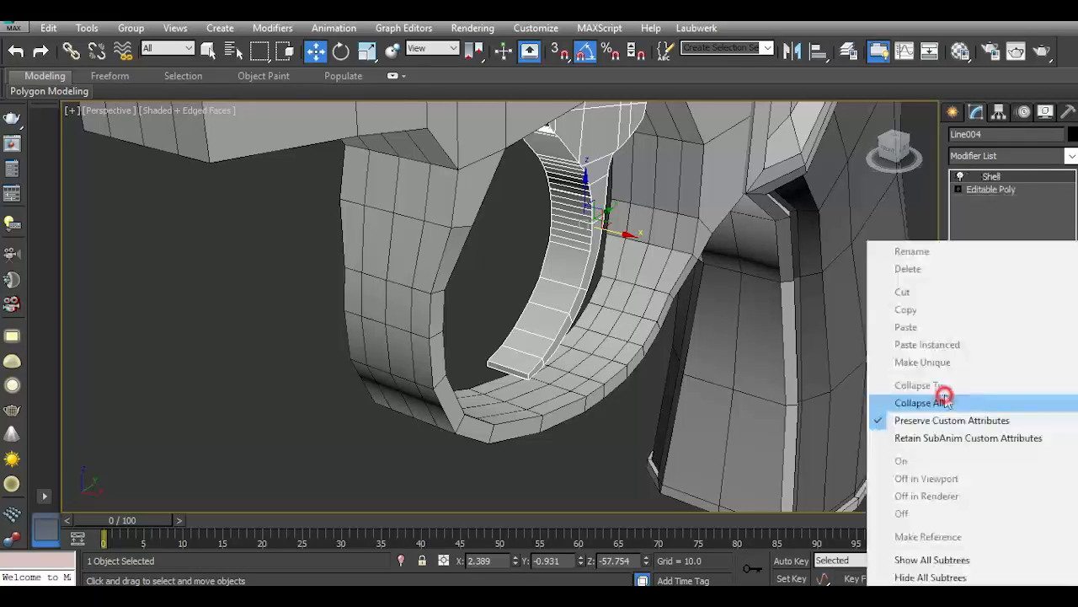
{"action": "left_click", "coordinate": [943, 401]}
{"action": "right_click", "coordinate": [998, 234]}
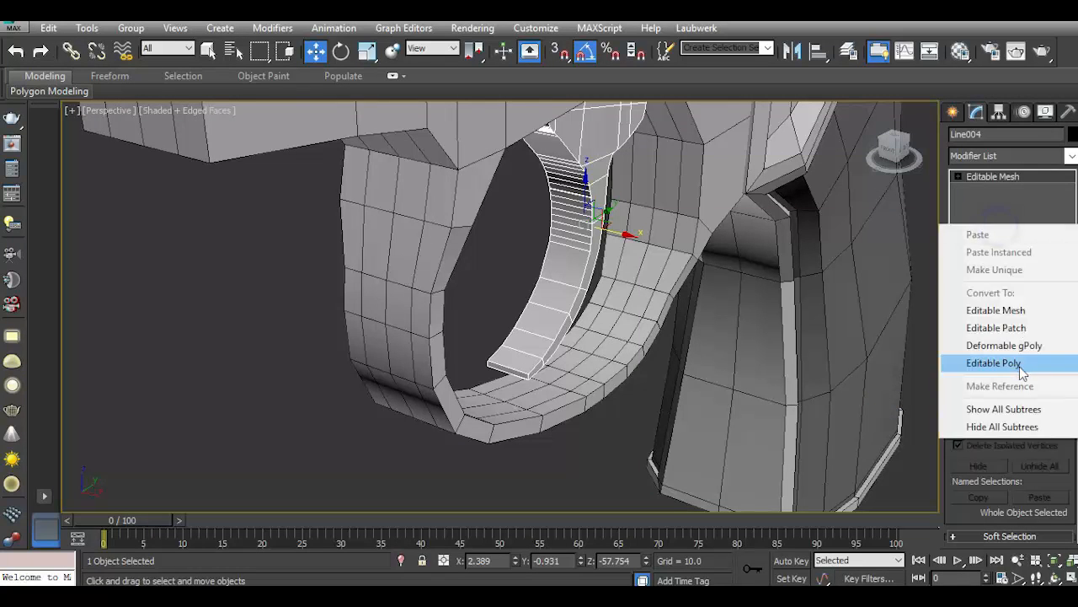
{"action": "left_click", "coordinate": [992, 358]}
Try to scale the small end polygon at the trigger's tip narrower along X.
{"action": "scroll", "coordinate": [933, 358], "scroll_direction": "up", "scroll_amount": 2}
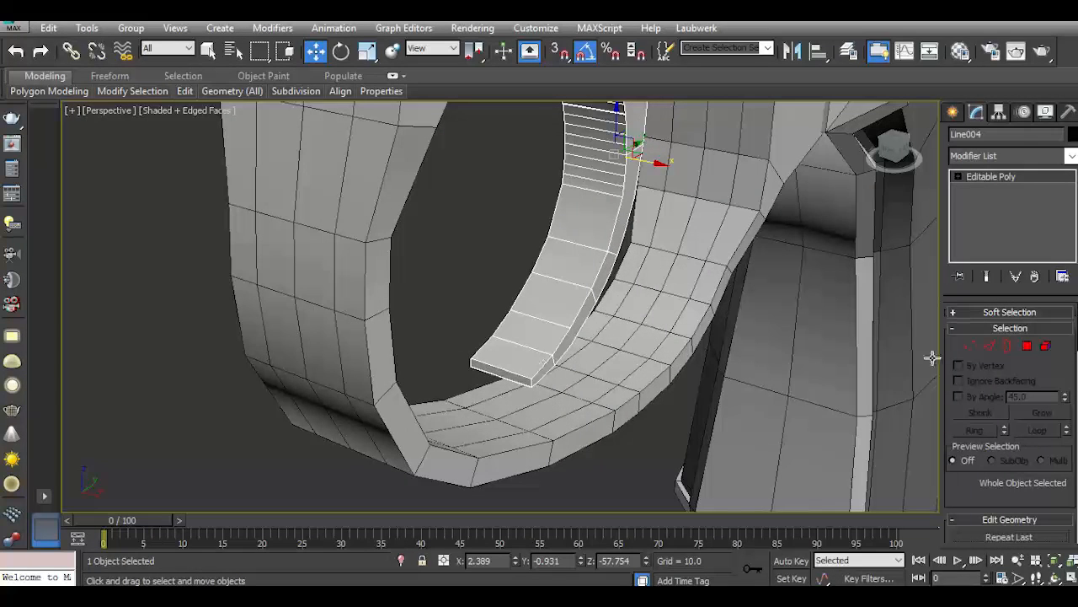
{"action": "left_click", "coordinate": [989, 346]}
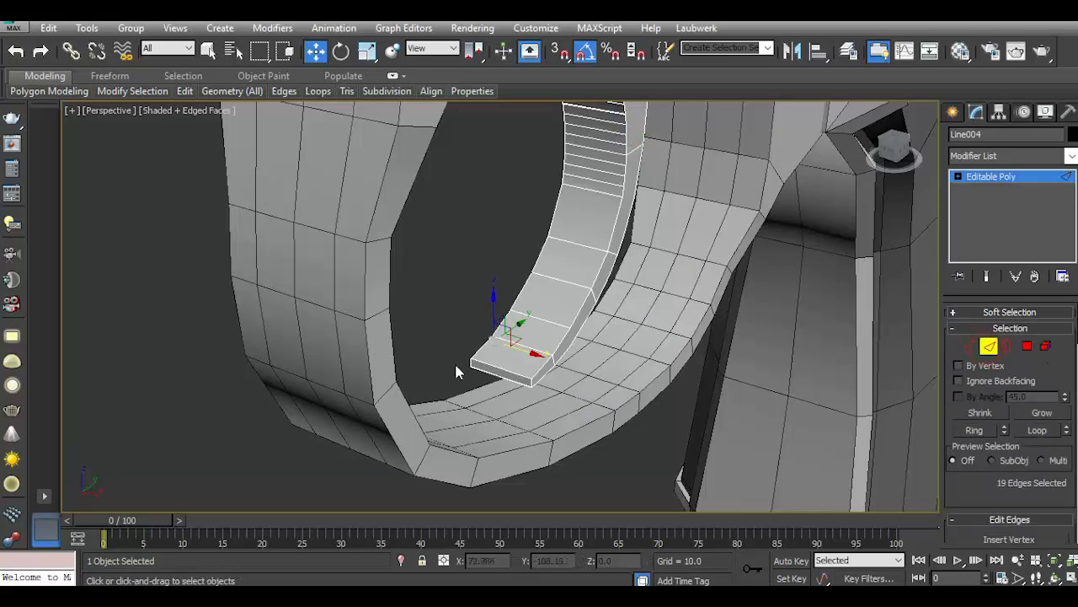
{"action": "left_click", "coordinate": [1027, 347]}
{"action": "scroll", "coordinate": [500, 377], "scroll_direction": "up", "scroll_amount": 2}
{"action": "left_click", "coordinate": [500, 377]}
{"action": "left_click", "coordinate": [366, 51]}
{"action": "left_click_drag", "start_coordinate": [550, 386], "coordinate": [528, 389]}
{"action": "left_click_drag", "start_coordinate": [896, 150], "coordinate": [873, 168]}
{"action": "scroll", "coordinate": [476, 286], "scroll_direction": "up", "scroll_amount": 2}
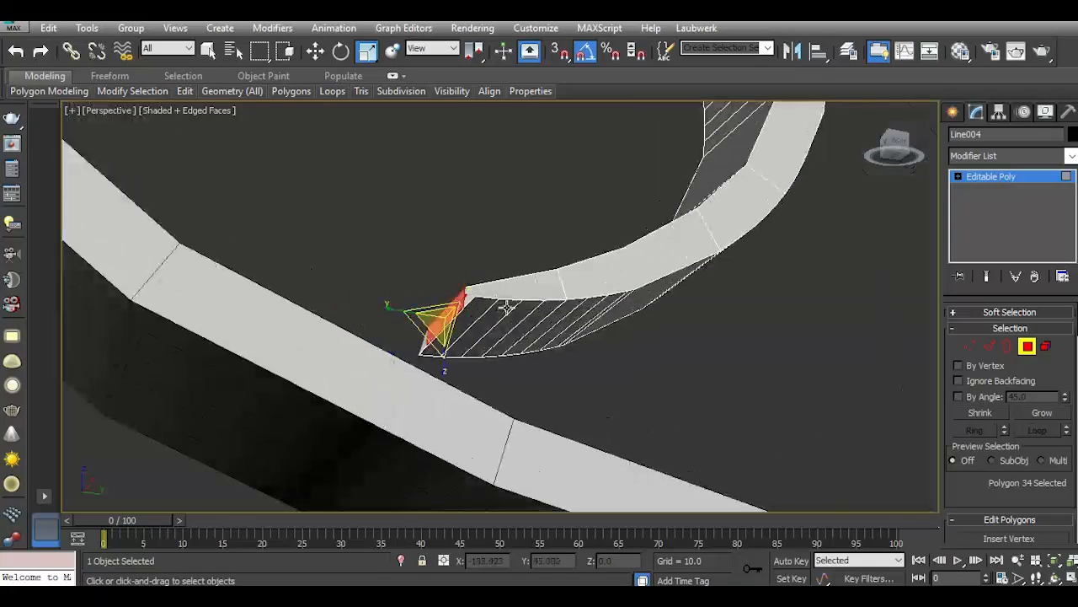
{"action": "left_click", "coordinate": [16, 53]}
Remove the surplus edge hugging the trigger's tip and one neighbouring edge across its underside.
{"action": "scroll", "coordinate": [506, 317], "scroll_direction": "up", "scroll_amount": 2}
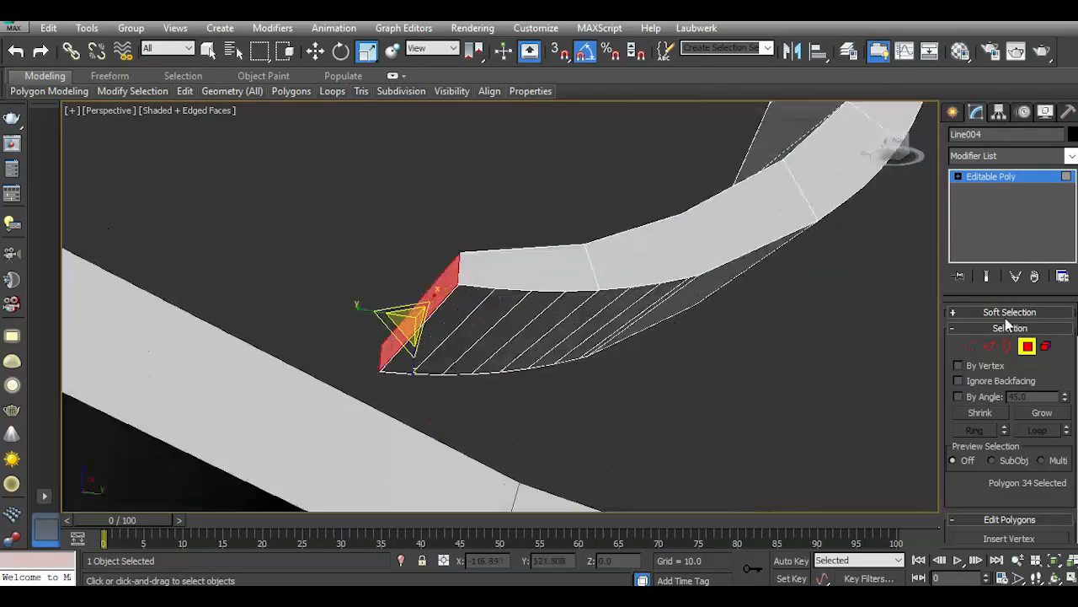
{"action": "left_click", "coordinate": [987, 346]}
{"action": "left_click", "coordinate": [477, 308]}
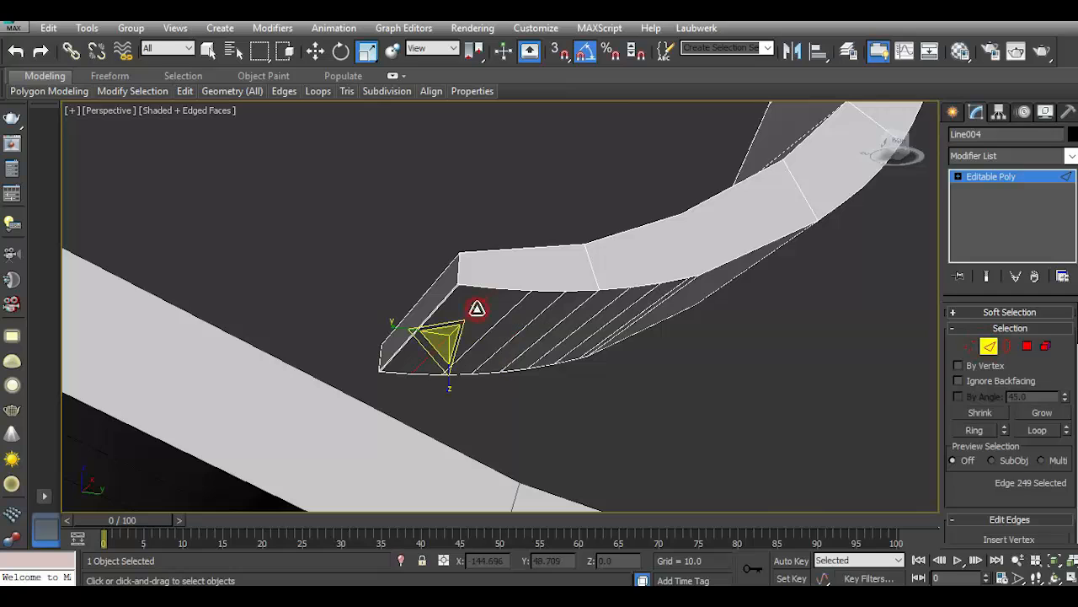
{"action": "left_click", "coordinate": [315, 51]}
{"action": "scroll", "coordinate": [454, 290], "scroll_direction": "up", "scroll_amount": 3}
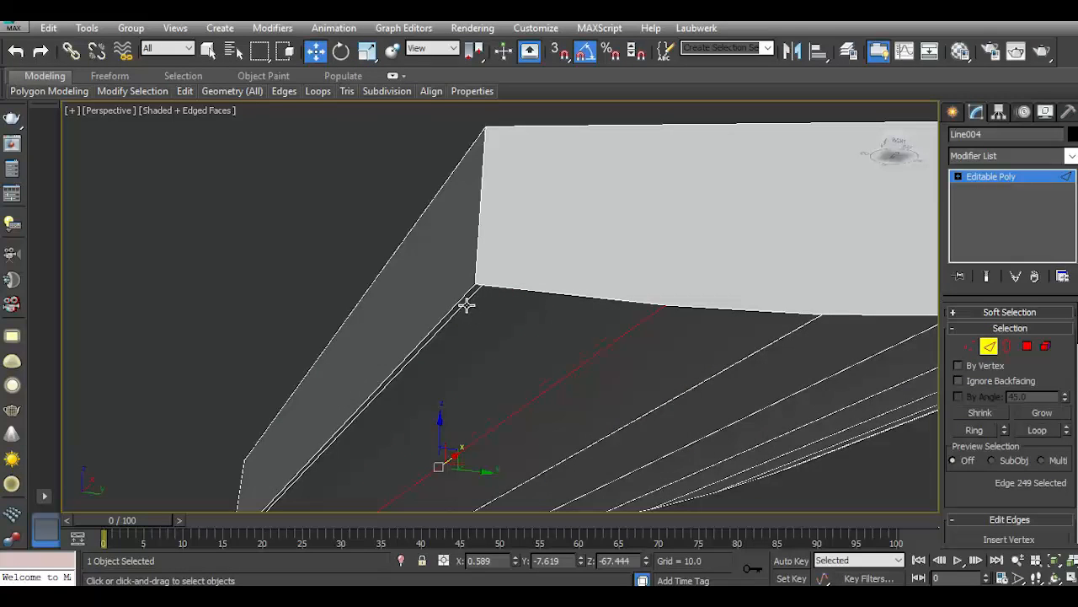
{"action": "left_click", "coordinate": [467, 306], "text": "ctrl"}
{"action": "key", "text": "ctrl+BackSpace"}
{"action": "scroll", "coordinate": [497, 313], "scroll_direction": "down", "scroll_amount": 3}
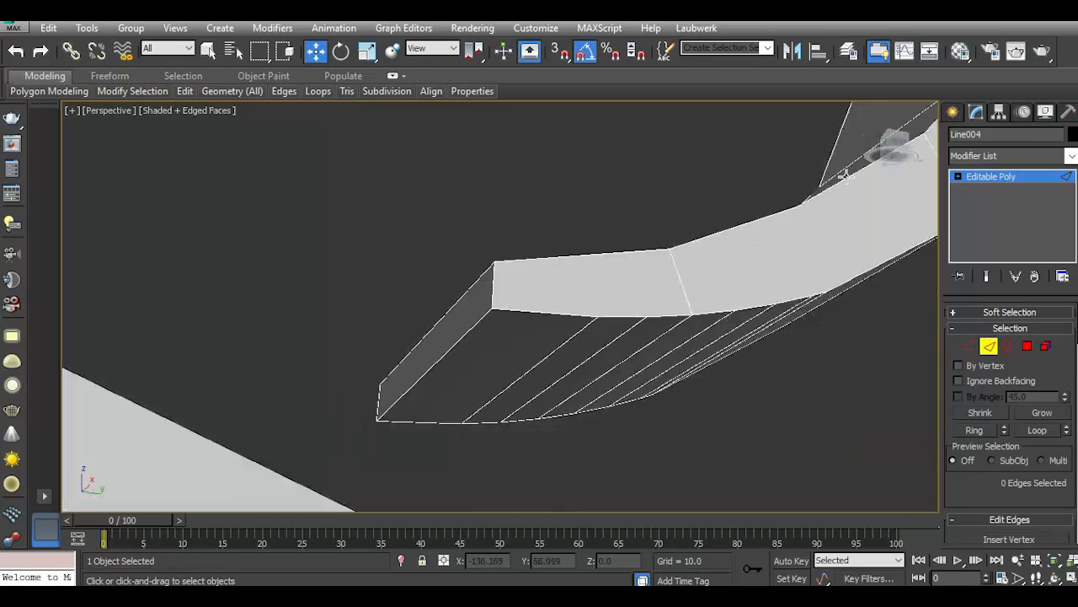
Try again to narrow the trigger's end face by scaling it along X, and undo the scaling.
{"action": "left_click", "coordinate": [890, 145]}
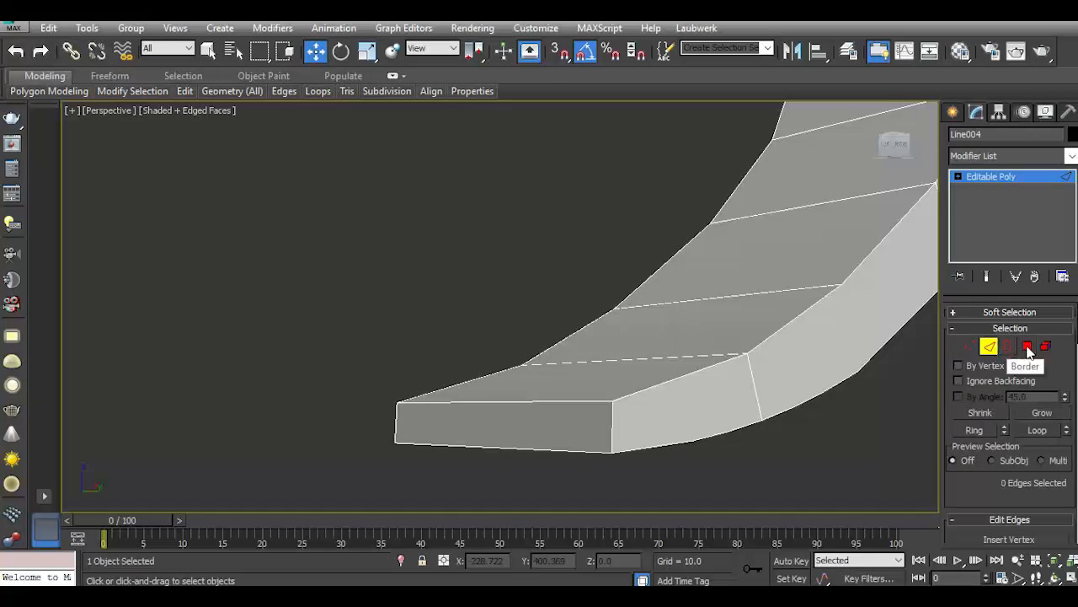
{"action": "left_click", "coordinate": [1027, 346]}
{"action": "key", "text": "r"}
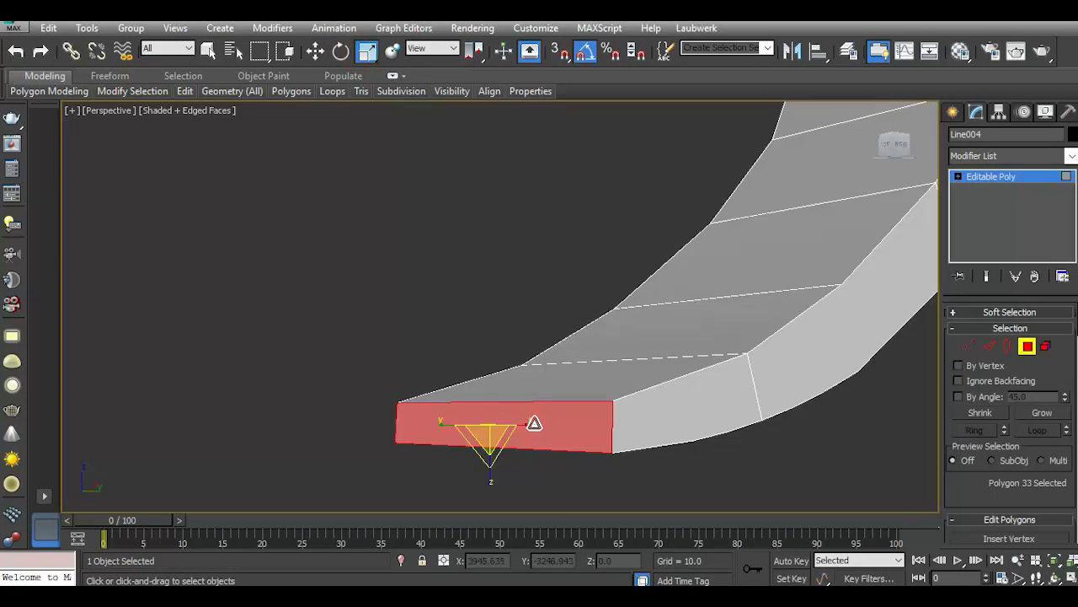
{"action": "left_click_drag", "start_coordinate": [525, 424], "coordinate": [488, 429]}
{"action": "middle_click_drag", "start_coordinate": [488, 430], "coordinate": [467, 388], "text": "alt"}
{"action": "scroll", "coordinate": [463, 392], "scroll_direction": "up", "scroll_amount": 3}
{"action": "left_click_drag", "start_coordinate": [893, 148], "coordinate": [882, 169]}
{"action": "scroll", "coordinate": [541, 354], "scroll_direction": "down", "scroll_amount": 2}
{"action": "scroll", "coordinate": [493, 341], "scroll_direction": "up", "scroll_amount": 4}
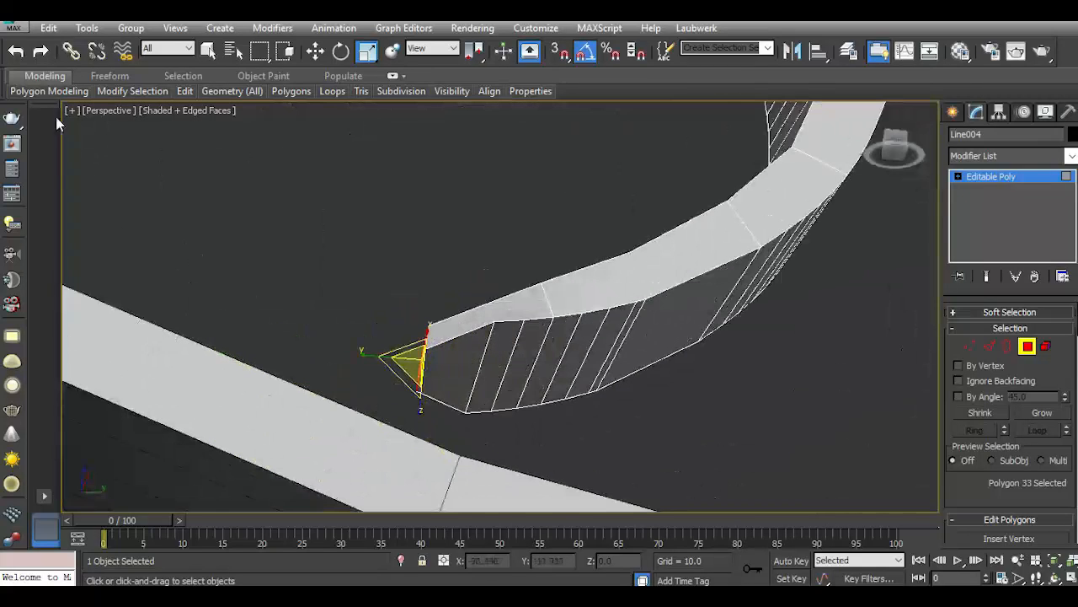
{"action": "left_click", "coordinate": [16, 50]}
Remove alternate edges and the closely spaced pair across the trigger's underside near its tip.
{"action": "left_click", "coordinate": [991, 348]}
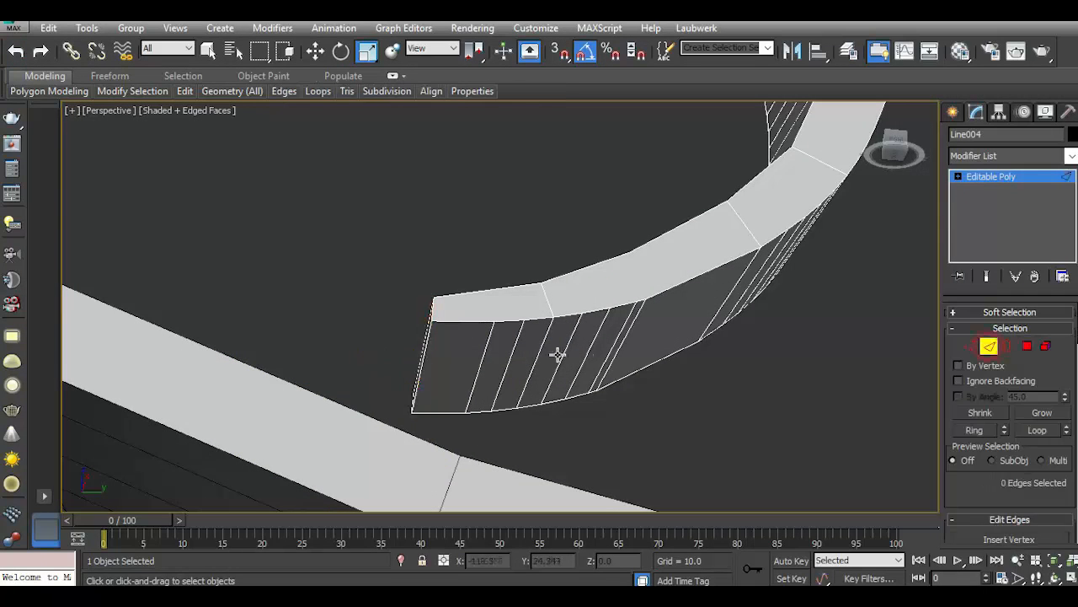
{"action": "left_click", "coordinate": [506, 357]}
{"action": "left_click", "coordinate": [562, 357], "text": "ctrl"}
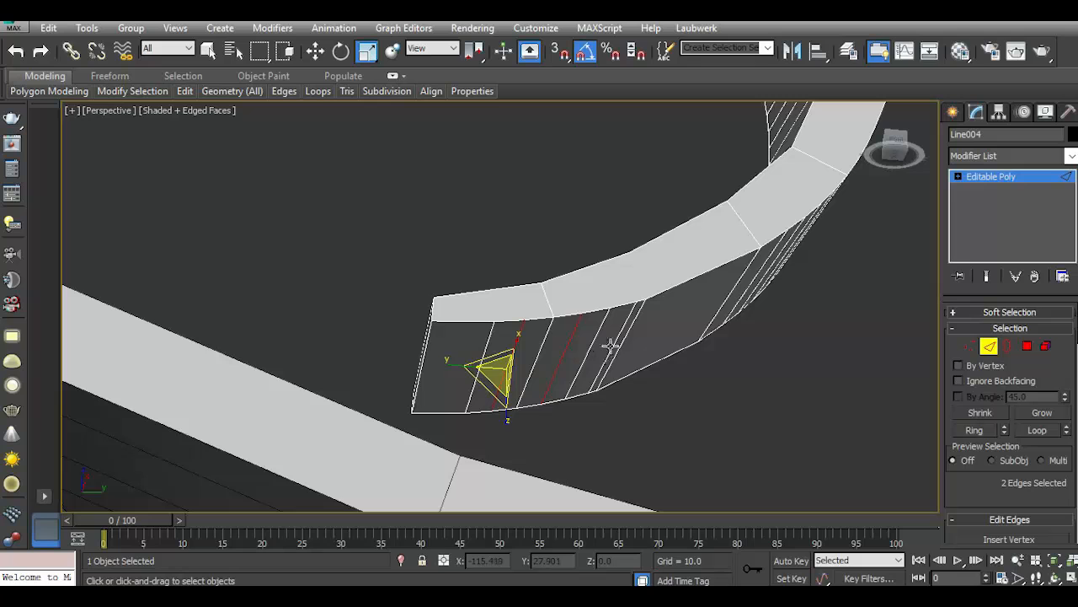
{"action": "left_click", "coordinate": [614, 345]}
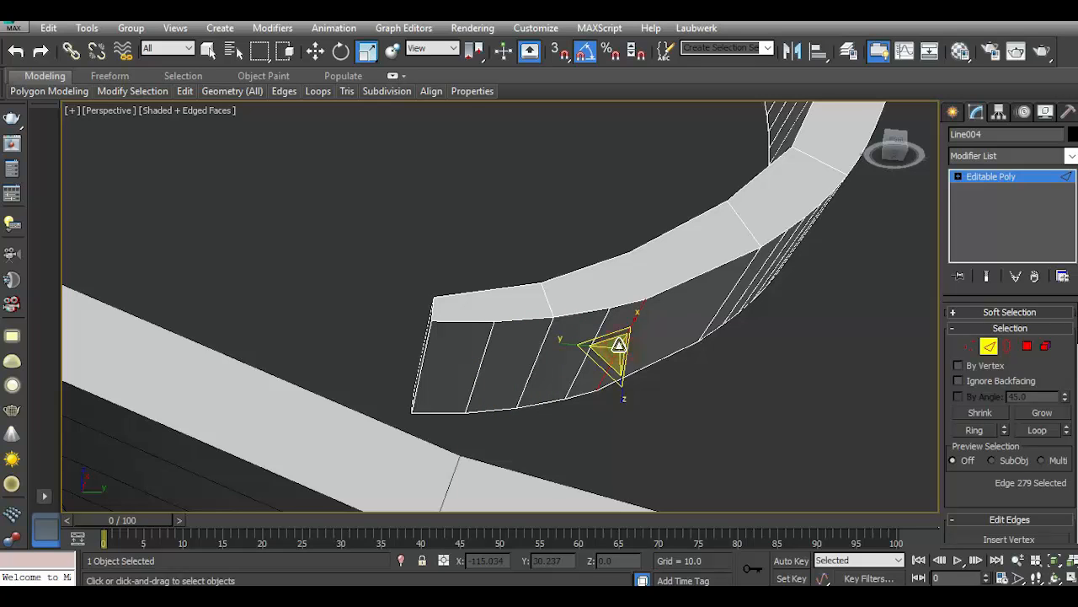
{"action": "left_click", "coordinate": [617, 353]}
{"action": "middle_click_drag", "start_coordinate": [666, 398], "coordinate": [666, 301], "text": "alt"}
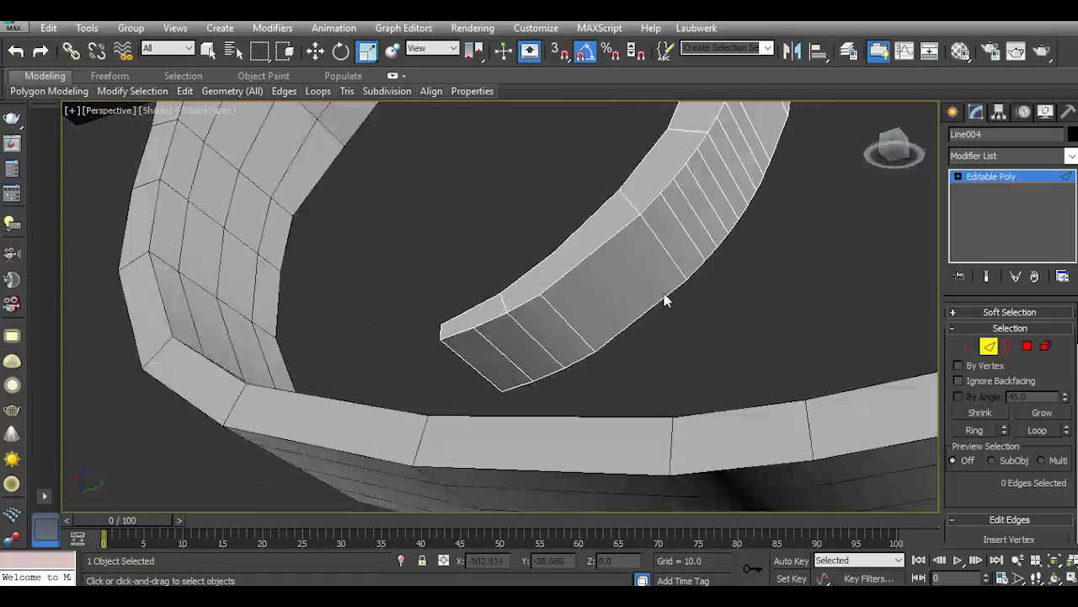
Select alternate edges across the outer face of the trigger's curved middle section and remove them.
{"action": "left_click", "coordinate": [683, 226]}
{"action": "scroll", "coordinate": [683, 226], "scroll_direction": "up", "scroll_amount": 4}
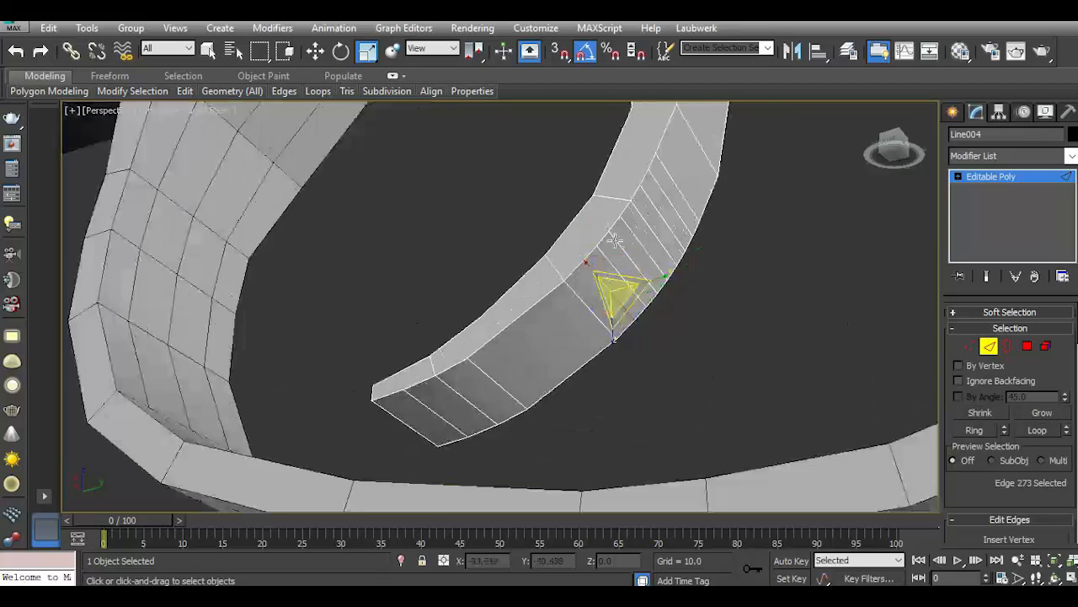
{"action": "left_click", "coordinate": [607, 274], "text": "ctrl"}
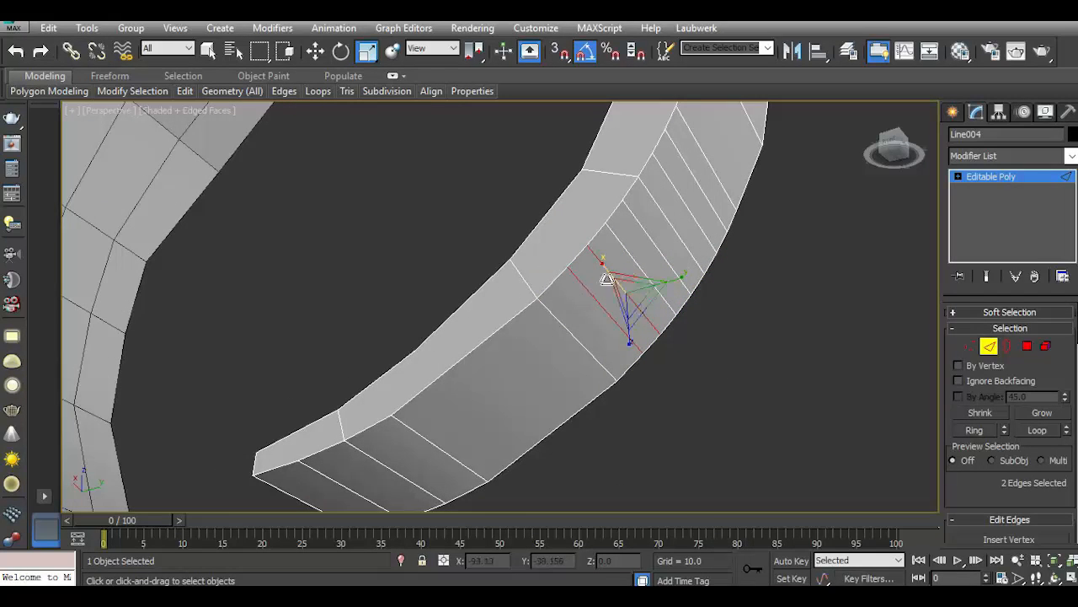
{"action": "left_click", "coordinate": [609, 276], "text": "ctrl"}
{"action": "left_click", "coordinate": [632, 255], "text": "ctrl"}
{"action": "left_click", "coordinate": [667, 221], "text": "ctrl"}
{"action": "left_click", "coordinate": [667, 222], "text": "ctrl"}
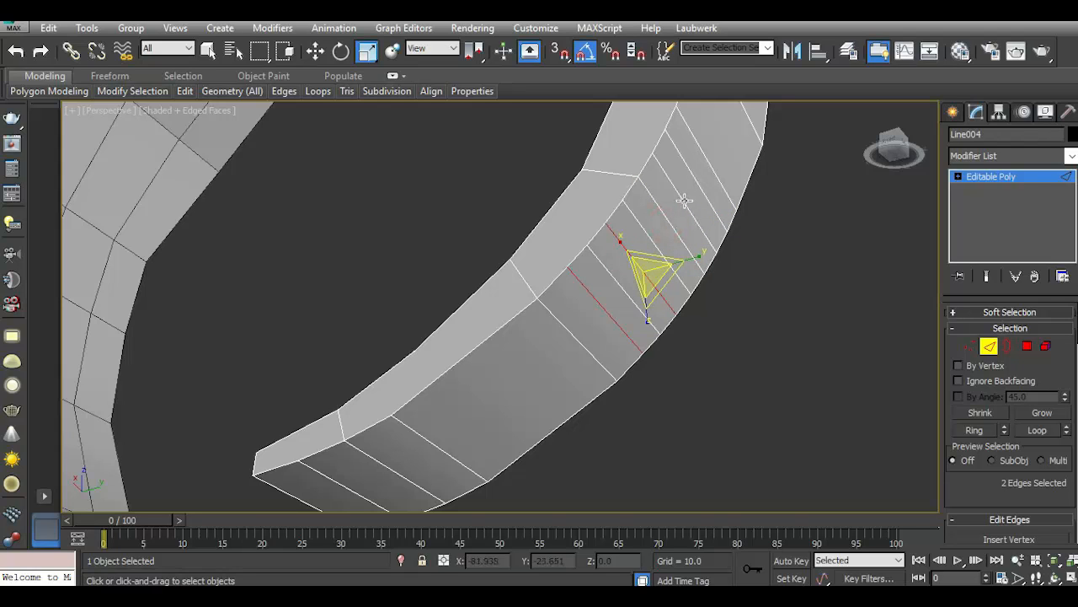
{"action": "left_click", "coordinate": [685, 204], "text": "ctrl"}
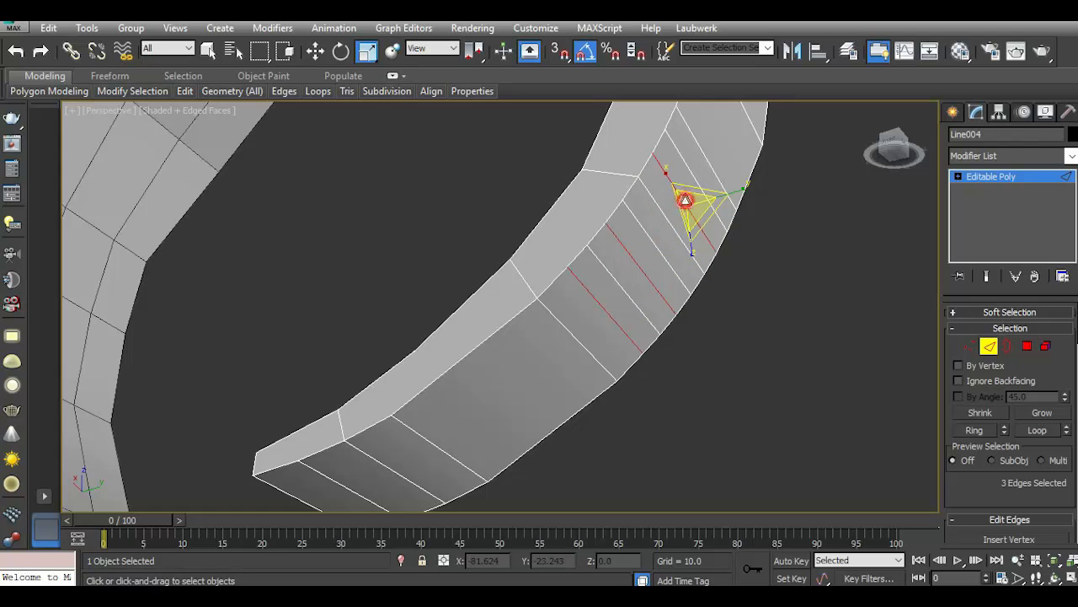
{"action": "left_click", "coordinate": [710, 160], "text": "ctrl"}
{"action": "middle_click_drag", "start_coordinate": [710, 161], "coordinate": [664, 322], "text": "alt"}
{"action": "left_click", "coordinate": [664, 323]}
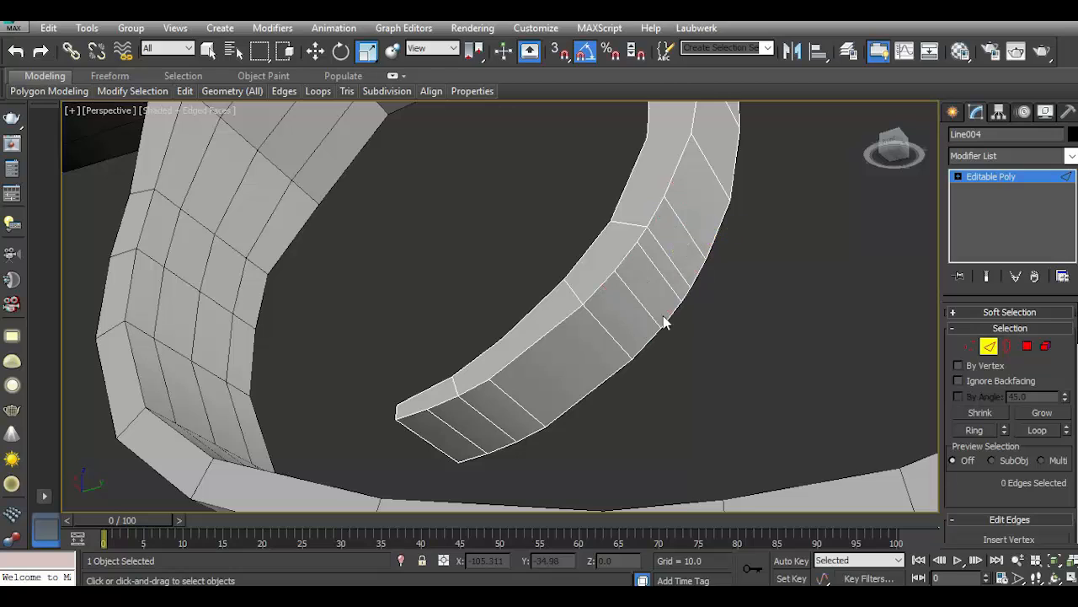
Remove three more surplus cross edges from the trigger's outer curved face and switch to vertex editing.
{"action": "left_click", "coordinate": [635, 301]}
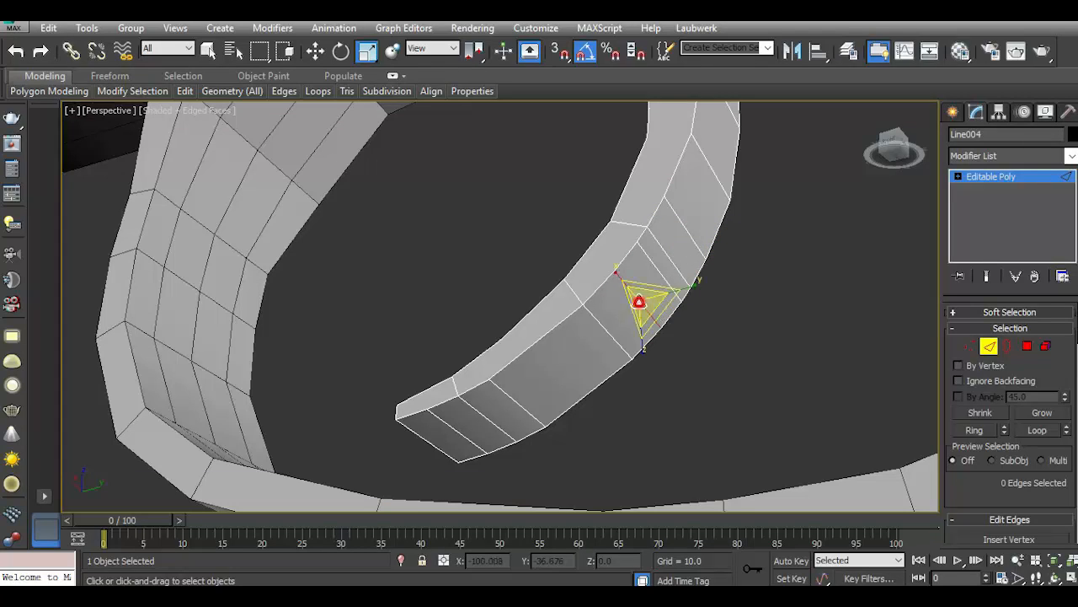
{"action": "left_click", "coordinate": [693, 235], "text": "ctrl"}
{"action": "key", "text": "ctrl+BackSpace"}
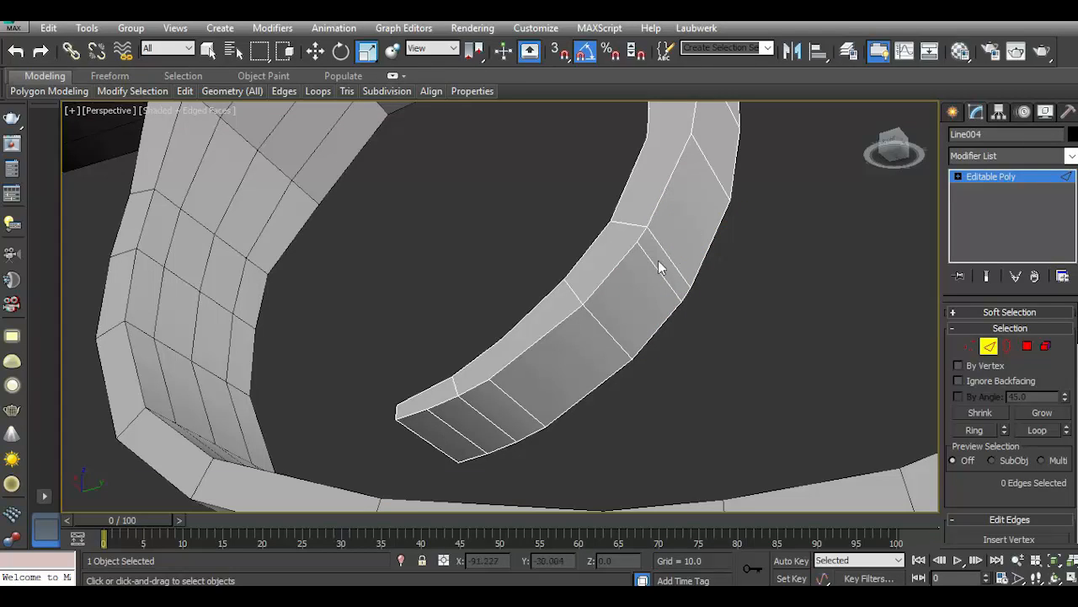
{"action": "left_click", "coordinate": [711, 171]}
{"action": "left_click_drag", "start_coordinate": [898, 155], "coordinate": [895, 199]}
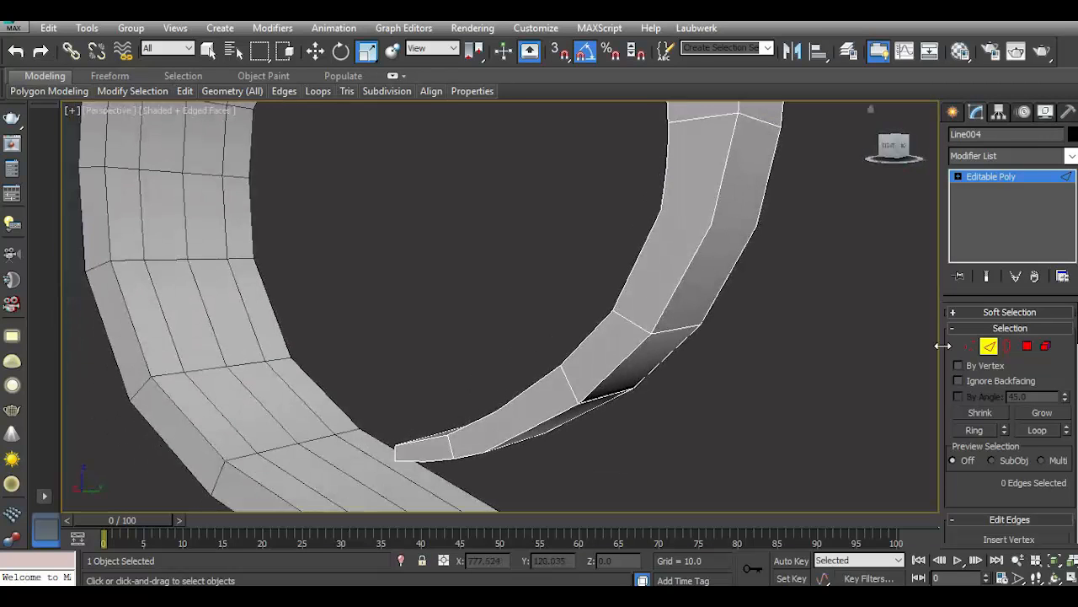
{"action": "left_click", "coordinate": [969, 346]}
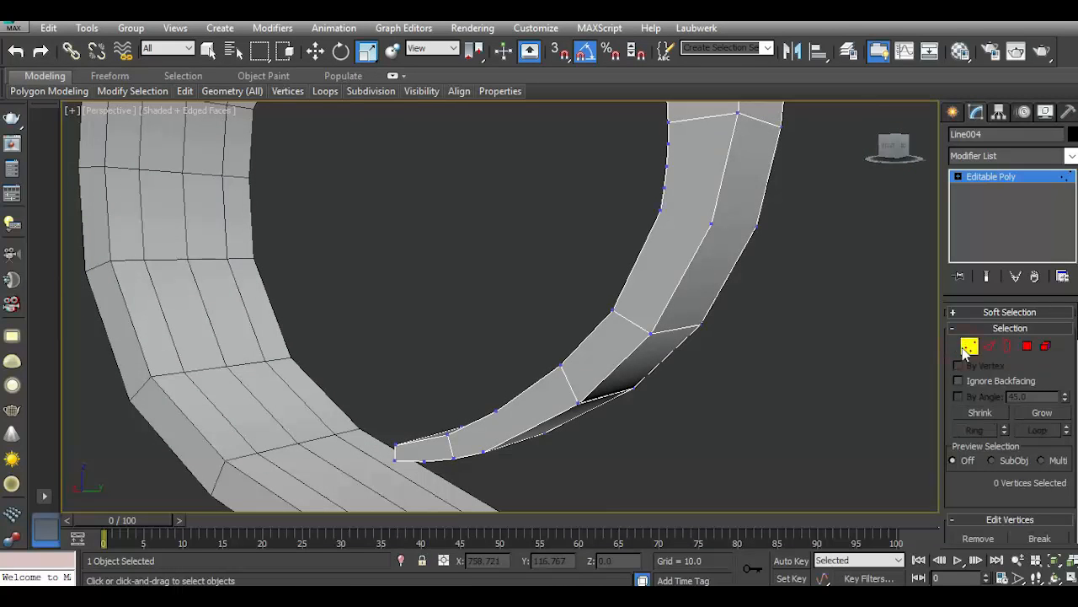
Try removing the two leftover vertices on the trigger's outer curve, and undo that together with the preceding edge removal.
{"action": "left_click", "coordinate": [710, 225]}
{"action": "left_click", "coordinate": [755, 225], "text": "ctrl"}
{"action": "key", "text": "BackSpace"}
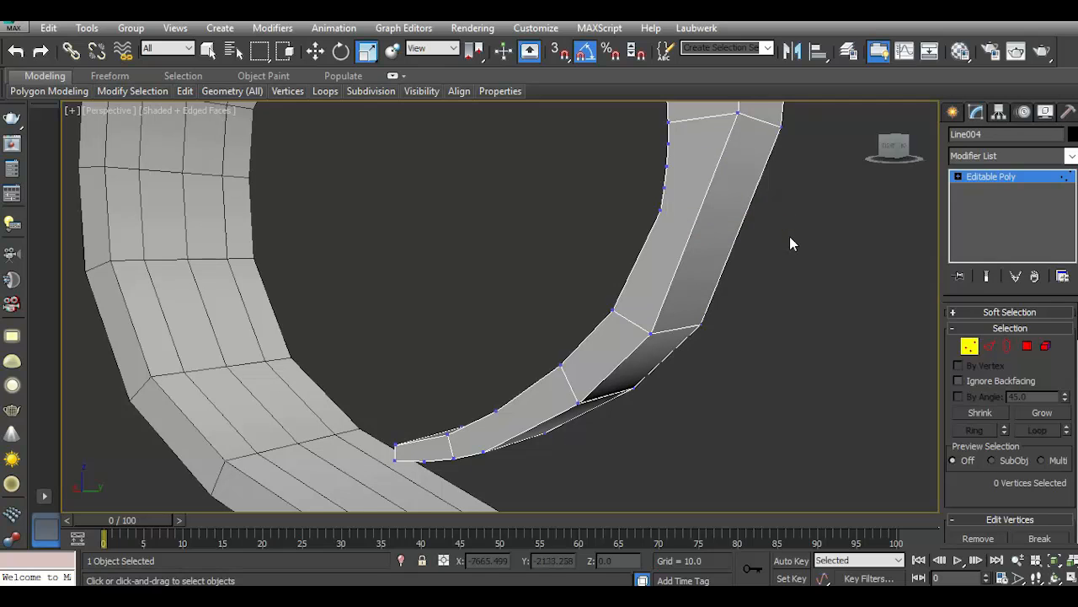
{"action": "left_click", "coordinate": [17, 52]}
{"action": "left_click", "coordinate": [20, 52]}
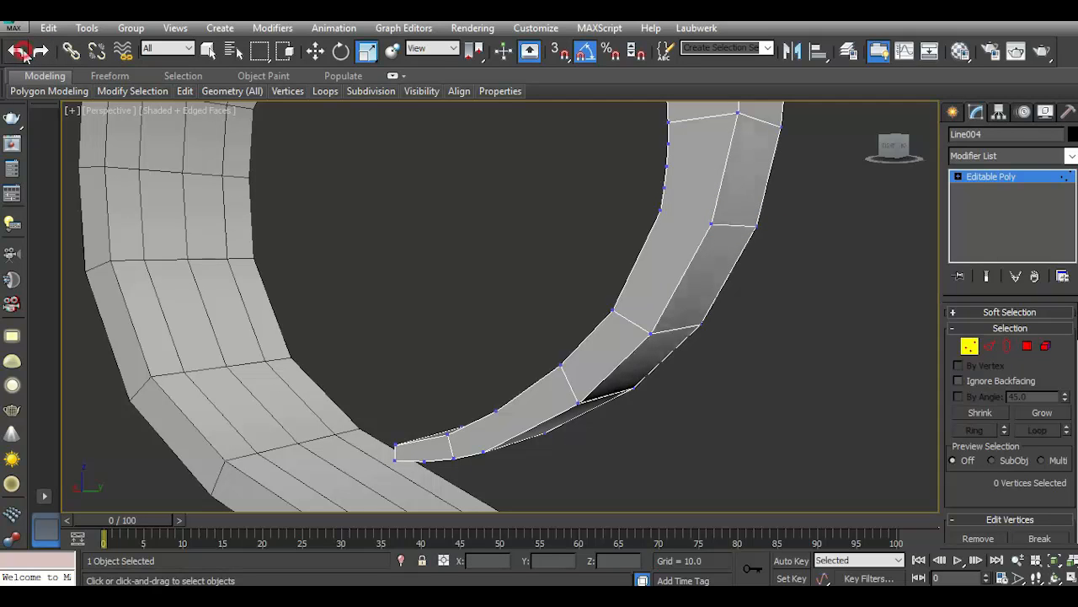
Isolate the trigger from the other revolver parts and bring its inner concave face into view.
{"action": "left_click_drag", "start_coordinate": [887, 149], "coordinate": [749, 152]}
{"action": "left_click", "coordinate": [401, 560]}
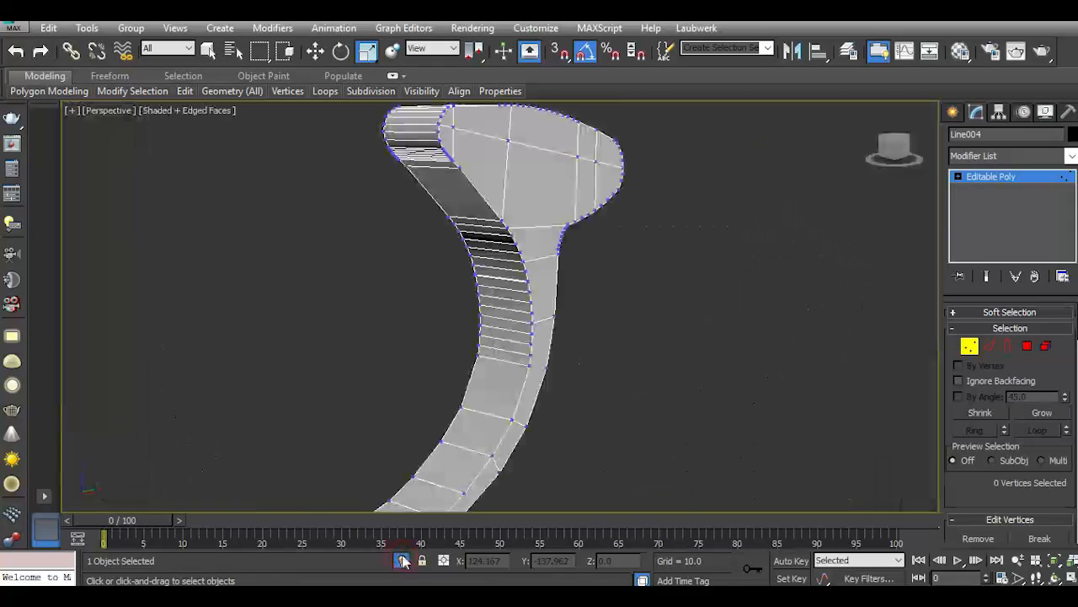
{"action": "scroll", "coordinate": [508, 405], "scroll_direction": "up", "scroll_amount": 2}
{"action": "scroll", "coordinate": [551, 306], "scroll_direction": "down", "scroll_amount": 2}
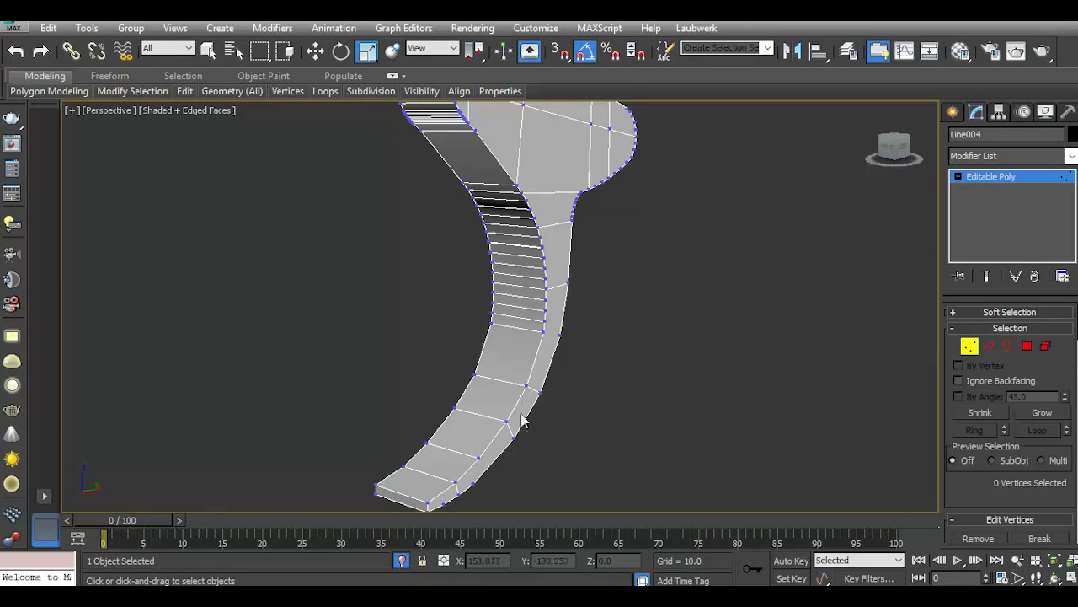
Switch to edge editing and remove three alternate cross edges from the lower part of the trigger's inner concave face.
{"action": "scroll", "coordinate": [483, 466], "scroll_direction": "up", "scroll_amount": 3}
{"action": "left_click_drag", "start_coordinate": [886, 157], "coordinate": [842, 160]}
{"action": "scroll", "coordinate": [617, 293], "scroll_direction": "up", "scroll_amount": 1}
{"action": "left_click", "coordinate": [992, 346]}
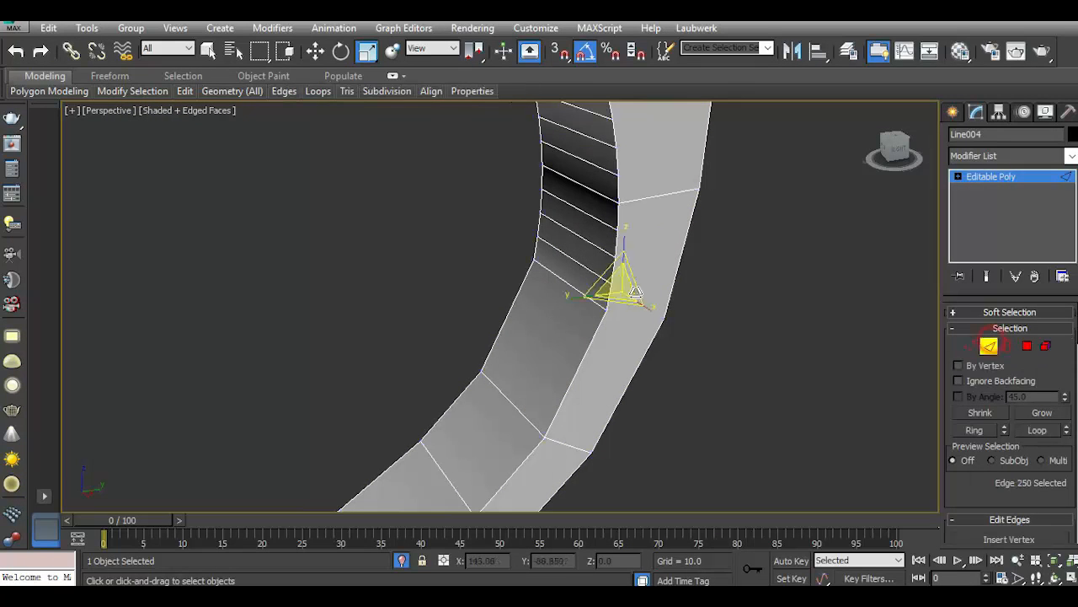
{"action": "left_click", "coordinate": [595, 274]}
{"action": "left_click", "coordinate": [602, 221], "text": "ctrl"}
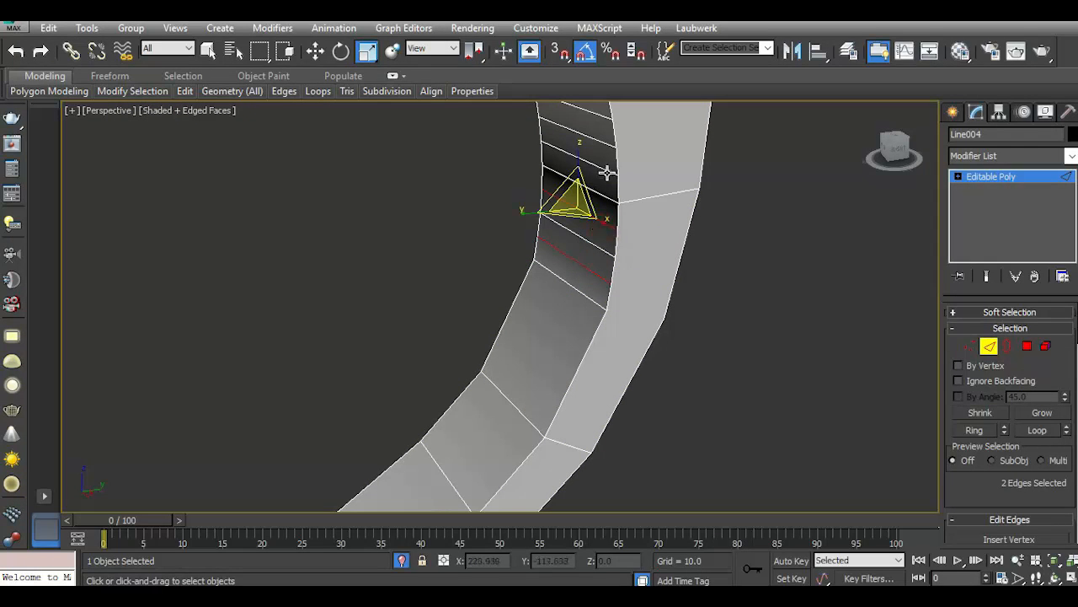
{"action": "left_click", "coordinate": [606, 172], "text": "ctrl"}
{"action": "left_click", "coordinate": [625, 241]}
Remove the closely spaced edge pair and the cross edge just below it from the middle of the trigger's inner face.
{"action": "scroll", "coordinate": [624, 344], "scroll_direction": "down", "scroll_amount": 2}
{"action": "left_click", "coordinate": [604, 210]}
{"action": "left_click", "coordinate": [612, 197]}
{"action": "left_click_drag", "start_coordinate": [900, 168], "coordinate": [907, 169]}
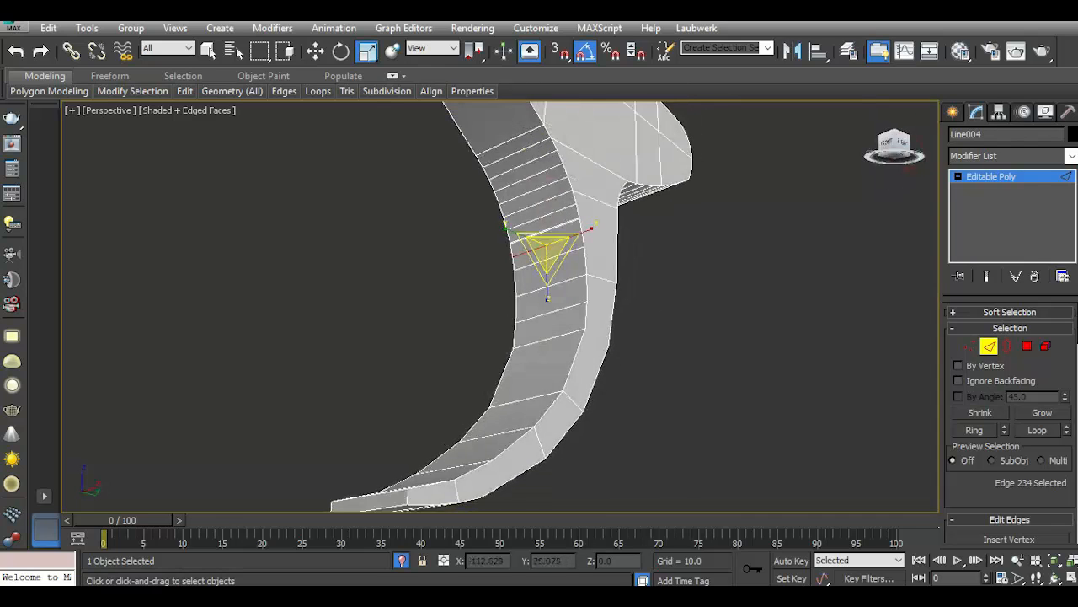
{"action": "scroll", "coordinate": [739, 312], "scroll_direction": "down", "scroll_amount": 4}
{"action": "scroll", "coordinate": [724, 295], "scroll_direction": "up", "scroll_amount": 6}
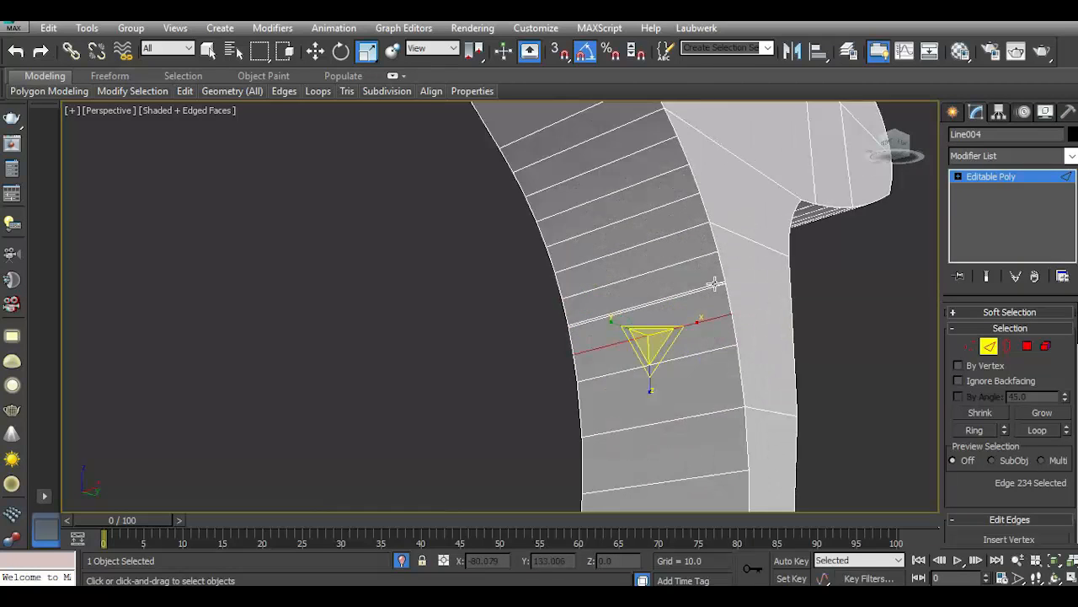
{"action": "left_click", "coordinate": [710, 290], "text": "ctrl"}
{"action": "left_click", "coordinate": [710, 288], "text": "ctrl"}
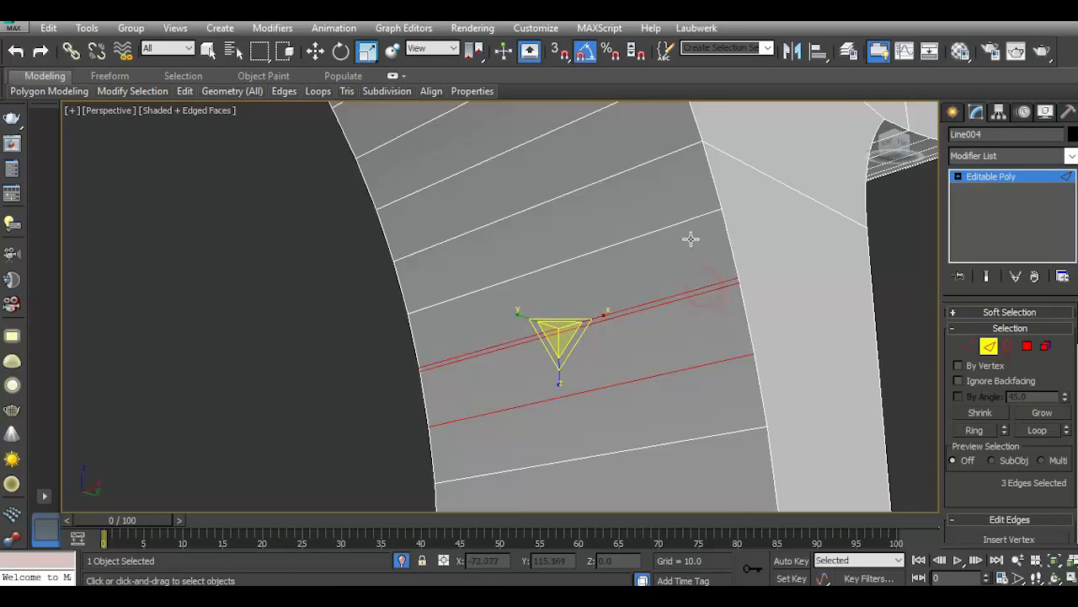
{"action": "key", "text": "ctrl+BackSpace"}
Select two alternate cross edges on the upper part of the trigger's inner face and remove them with their vertices.
{"action": "scroll", "coordinate": [694, 340], "scroll_direction": "down", "scroll_amount": 1}
{"action": "scroll", "coordinate": [690, 346], "scroll_direction": "up", "scroll_amount": 1}
{"action": "scroll", "coordinate": [690, 344], "scroll_direction": "down", "scroll_amount": 1}
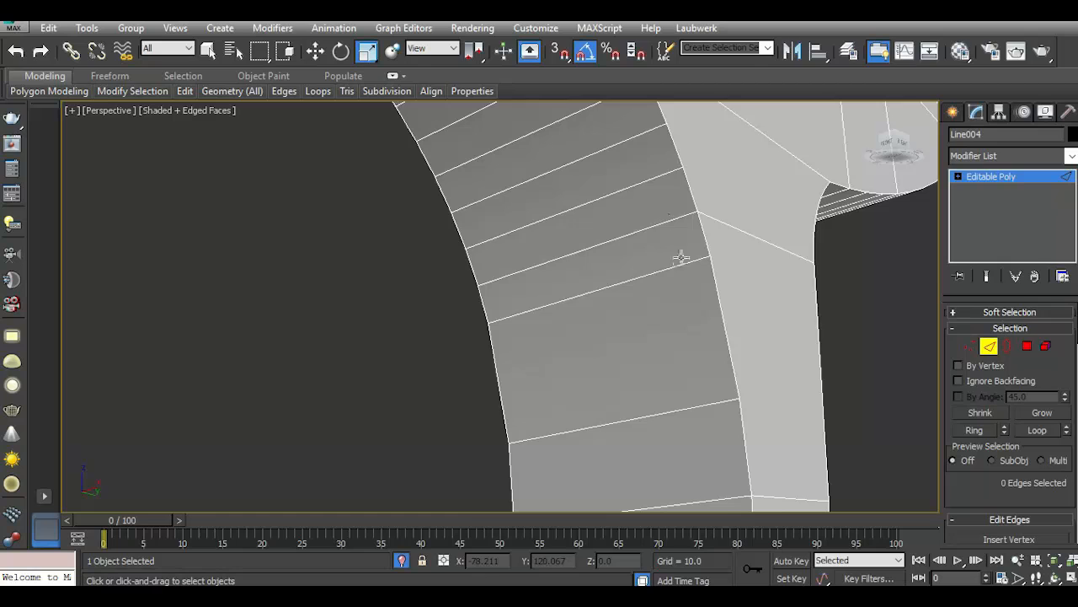
{"action": "left_click", "coordinate": [658, 175]}
{"action": "scroll", "coordinate": [636, 219], "scroll_direction": "down", "scroll_amount": 1}
{"action": "scroll", "coordinate": [635, 202], "scroll_direction": "up", "scroll_amount": 1}
{"action": "left_click", "coordinate": [633, 188], "text": "ctrl"}
{"action": "scroll", "coordinate": [633, 221], "scroll_direction": "down", "scroll_amount": 1}
{"action": "scroll", "coordinate": [623, 207], "scroll_direction": "up", "scroll_amount": 1}
{"action": "key", "text": "ctrl+BackSpace"}
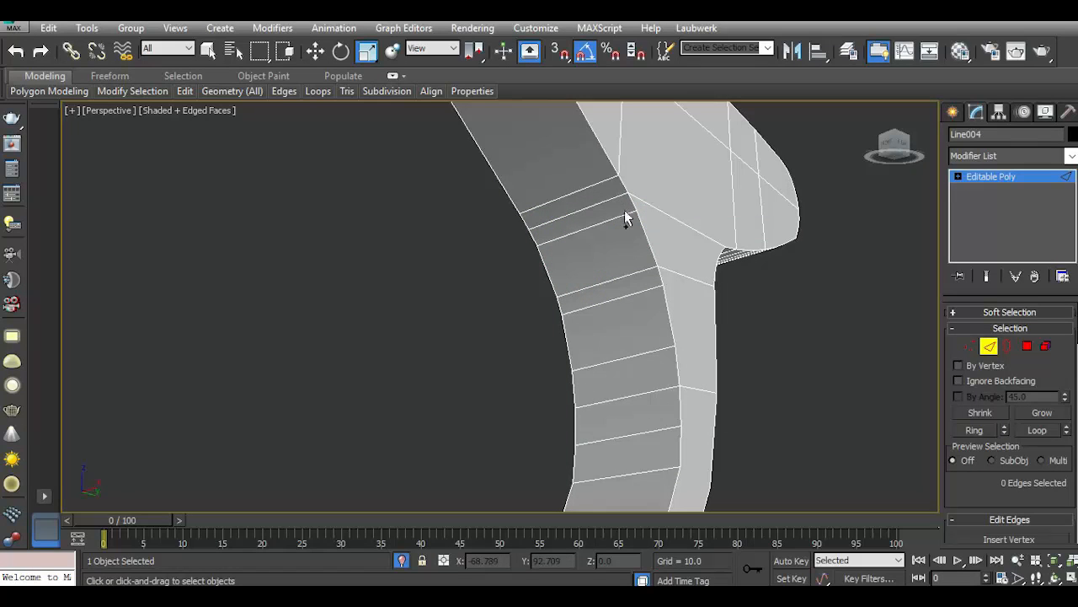
Remove four more surplus cross edges one by one along the trigger's inner face, leaving those that meet the side-face edges.
{"action": "left_click", "coordinate": [611, 218]}
{"action": "key", "text": "ctrl+BackSpace"}
{"action": "left_click", "coordinate": [647, 293]}
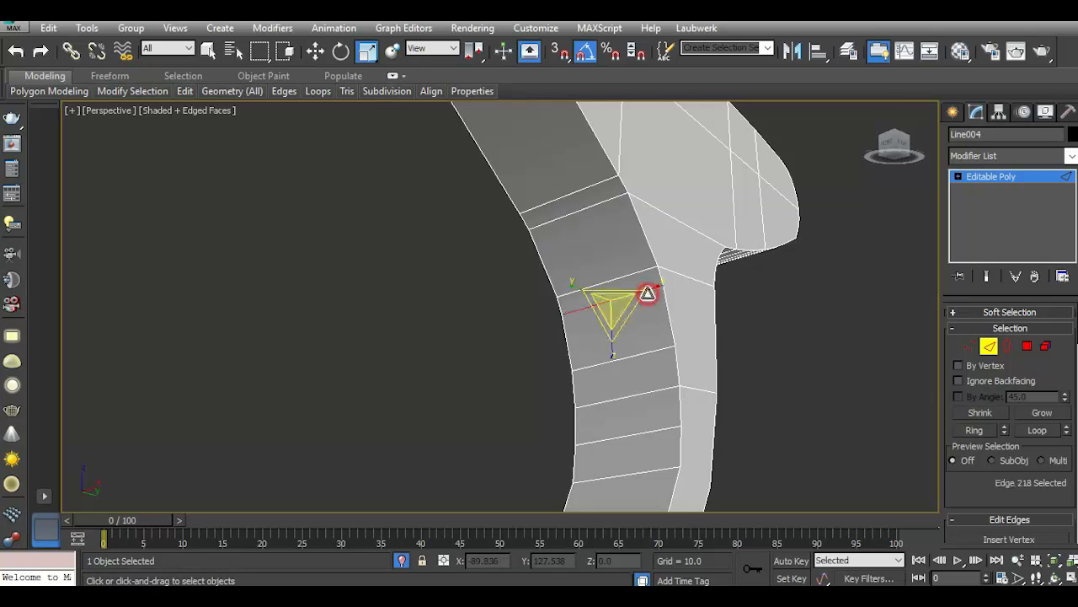
{"action": "key", "text": "ctrl+BackSpace"}
{"action": "left_click", "coordinate": [654, 349]}
{"action": "key", "text": "ctrl+BackSpace"}
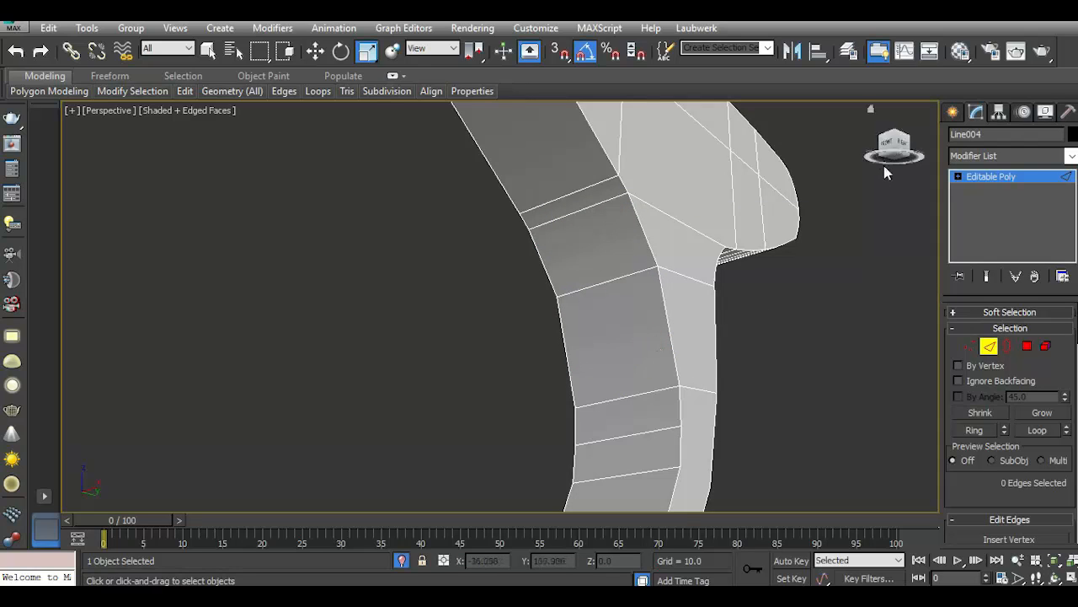
{"action": "left_click_drag", "start_coordinate": [899, 150], "coordinate": [812, 345]}
{"action": "left_click", "coordinate": [770, 380]}
{"action": "key", "text": "ctrl+BackSpace"}
Remove four cross edges at the underside of the trigger head's rounded end, taking alternate ones in the dense group.
{"action": "scroll", "coordinate": [754, 340], "scroll_direction": "down", "scroll_amount": 5}
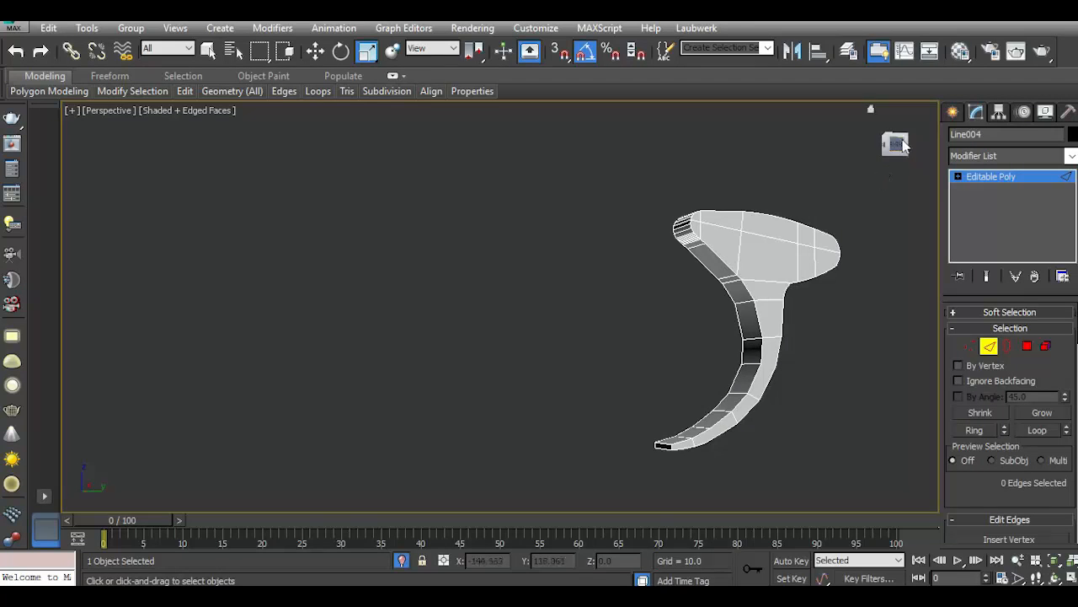
{"action": "left_click", "coordinate": [903, 142]}
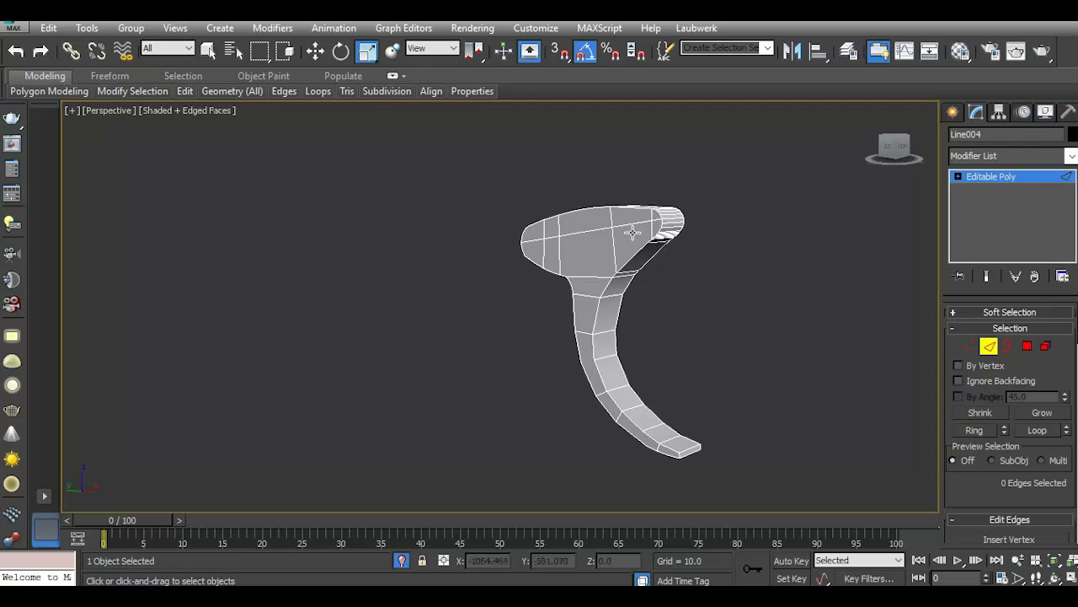
{"action": "scroll", "coordinate": [633, 230], "scroll_direction": "up", "scroll_amount": 4}
{"action": "left_click_drag", "start_coordinate": [894, 145], "coordinate": [871, 145]}
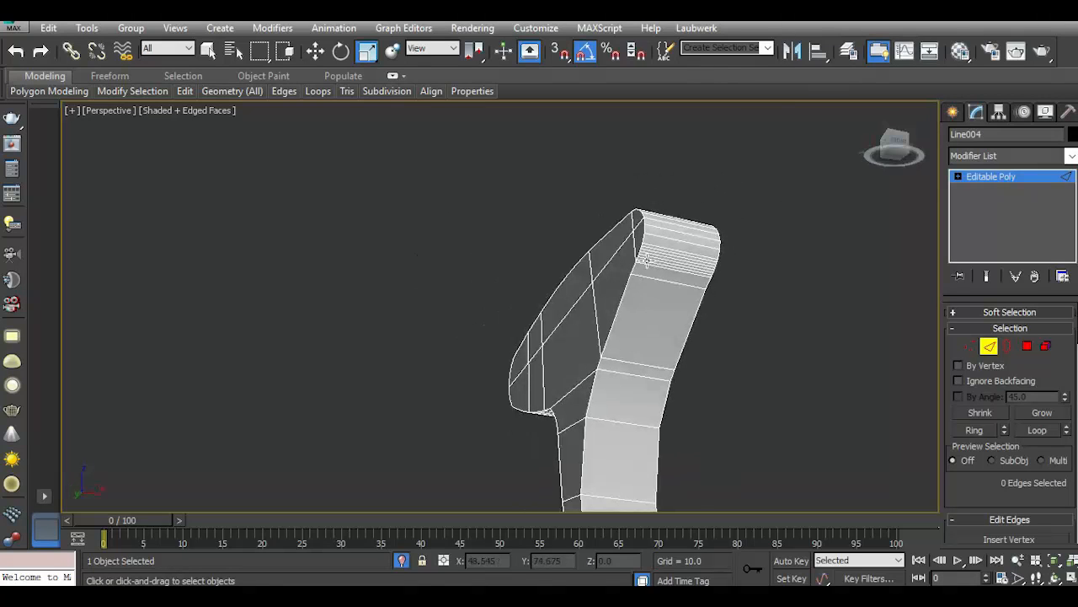
{"action": "scroll", "coordinate": [646, 258], "scroll_direction": "up", "scroll_amount": 4}
{"action": "left_click", "coordinate": [655, 301]}
{"action": "scroll", "coordinate": [649, 286], "scroll_direction": "up", "scroll_amount": 5}
{"action": "left_click", "coordinate": [640, 256], "text": "ctrl"}
{"action": "left_click", "coordinate": [644, 228], "text": "ctrl"}
{"action": "left_click", "coordinate": [652, 199], "text": "ctrl"}
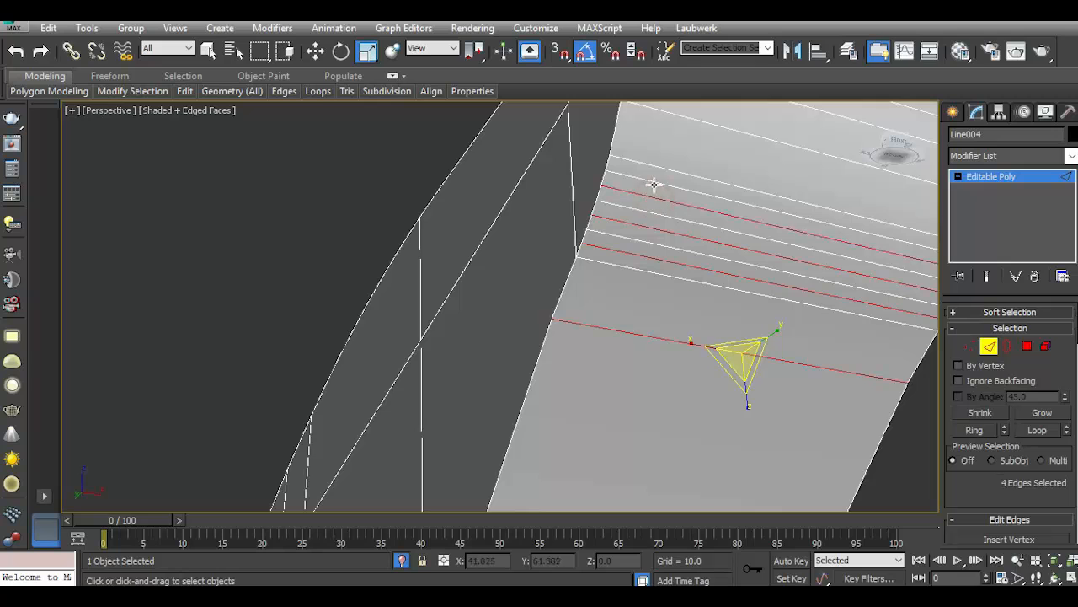
{"action": "left_click", "coordinate": [651, 202]}
{"action": "scroll", "coordinate": [666, 208], "scroll_direction": "down", "scroll_amount": 6}
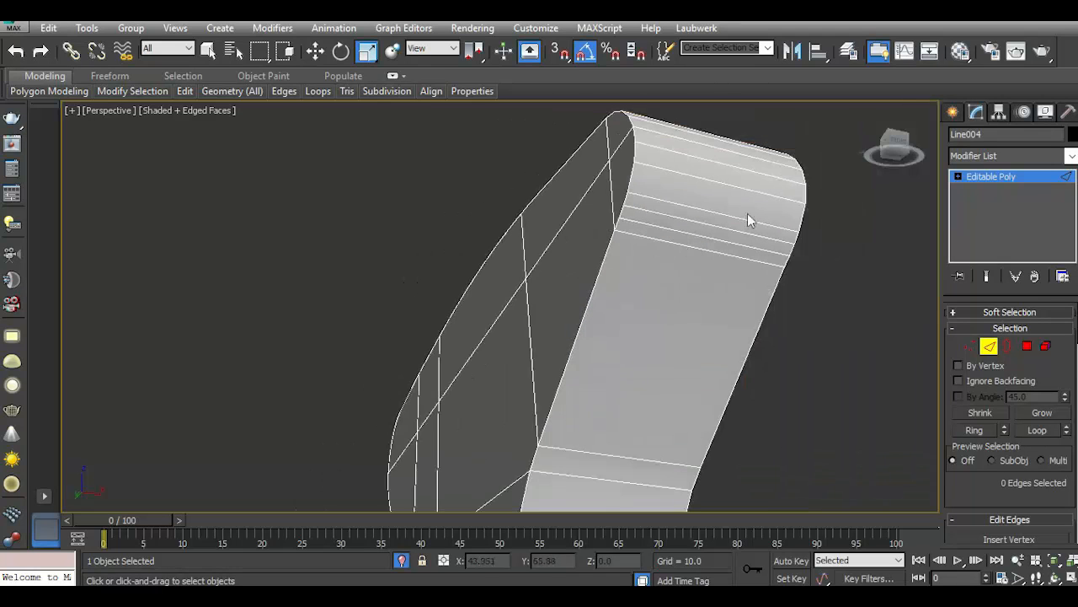
Remove three more surplus cross edges one at a time from the rounded end of the trigger's head.
{"action": "left_click_drag", "start_coordinate": [894, 175], "coordinate": [891, 156]}
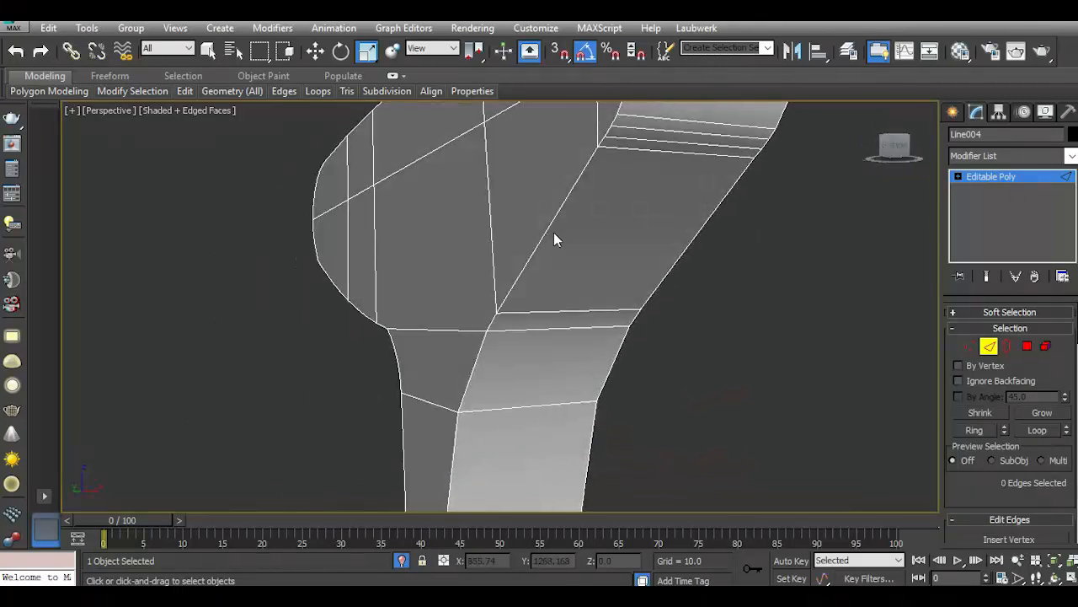
{"action": "scroll", "coordinate": [616, 160], "scroll_direction": "up", "scroll_amount": 3}
{"action": "left_click", "coordinate": [590, 168]}
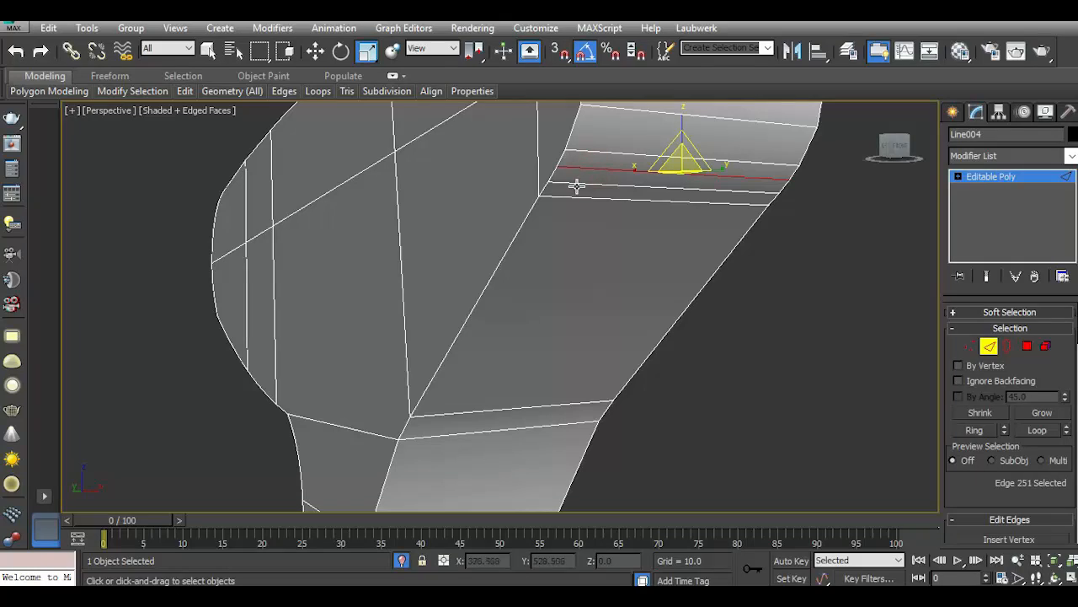
{"action": "scroll", "coordinate": [581, 198], "scroll_direction": "down", "scroll_amount": 2}
{"action": "left_click", "coordinate": [585, 194]}
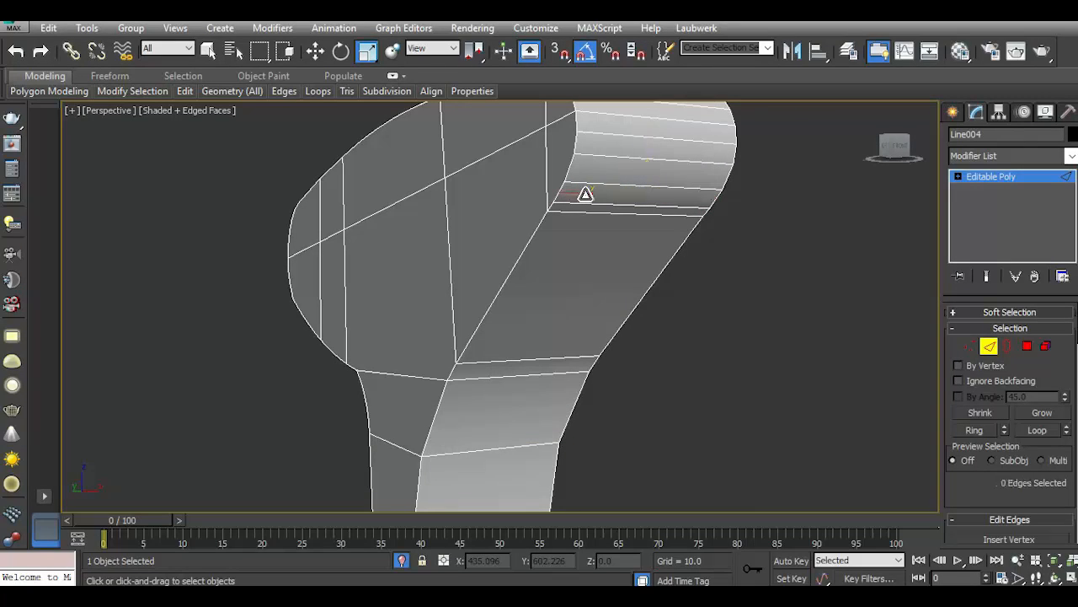
{"action": "left_click", "coordinate": [592, 183]}
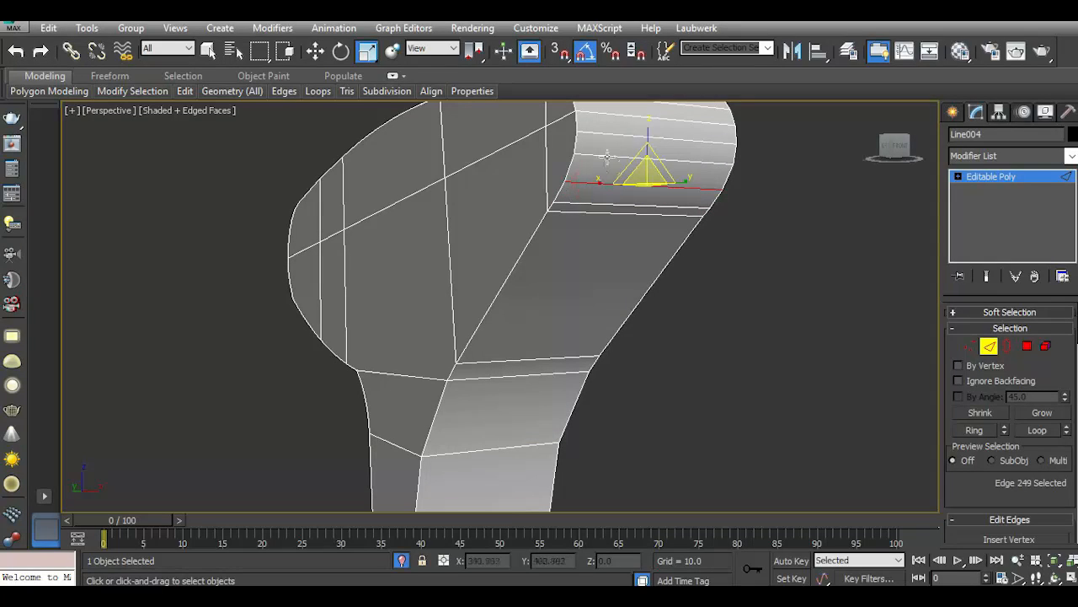
{"action": "left_click", "coordinate": [603, 133]}
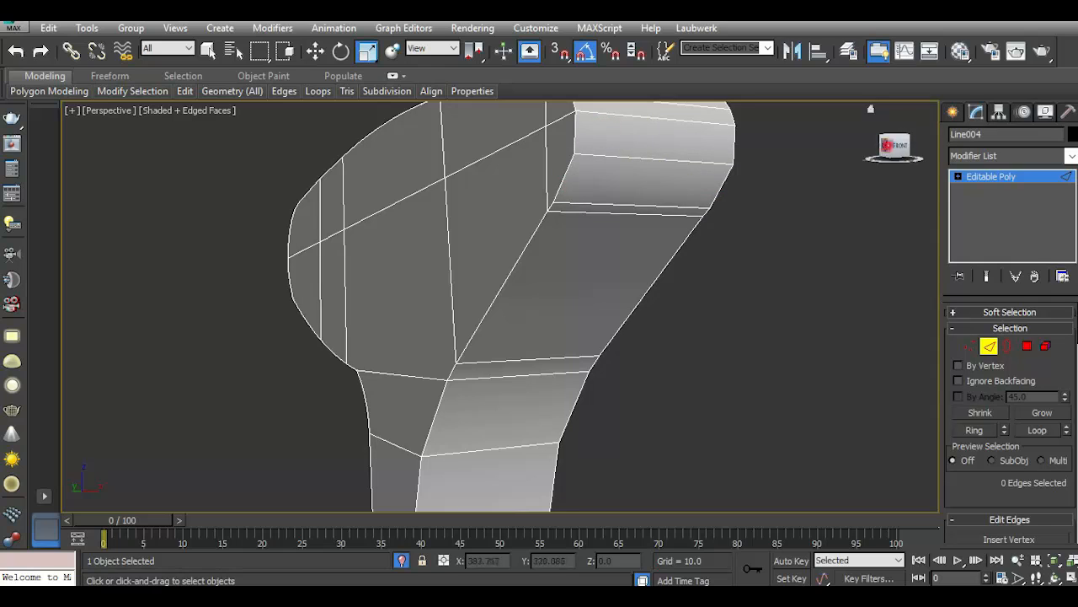
Select two surplus cross edges on the upper part of the head's rounded end and remove them.
{"action": "left_click", "coordinate": [876, 149]}
{"action": "scroll", "coordinate": [488, 160], "scroll_direction": "up", "scroll_amount": 2}
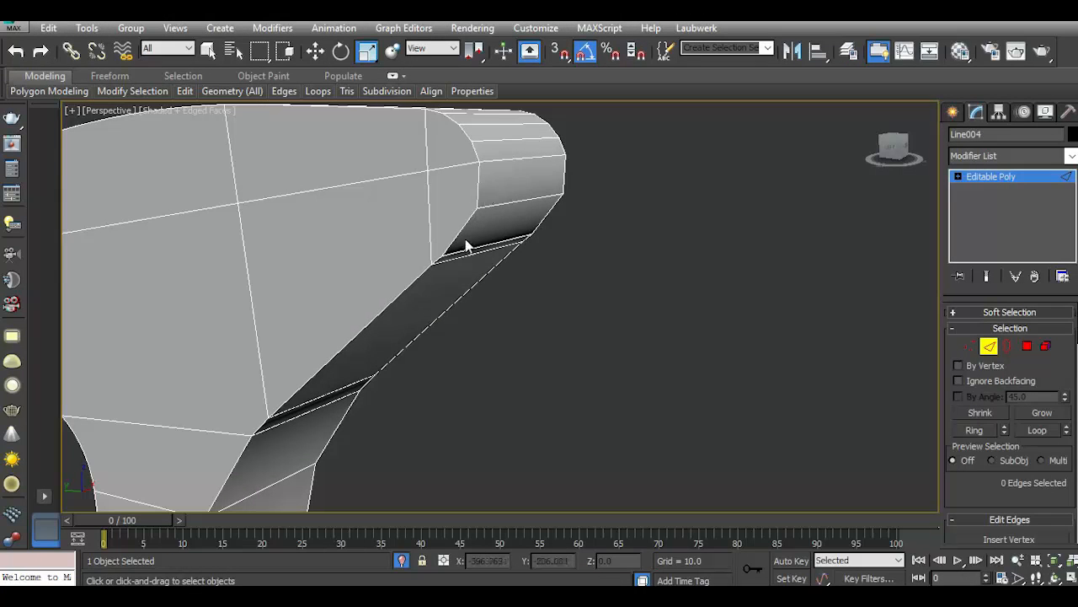
{"action": "left_click", "coordinate": [515, 141]}
{"action": "left_click_drag", "start_coordinate": [884, 150], "coordinate": [851, 162]}
{"action": "scroll", "coordinate": [574, 332], "scroll_direction": "down", "scroll_amount": 4}
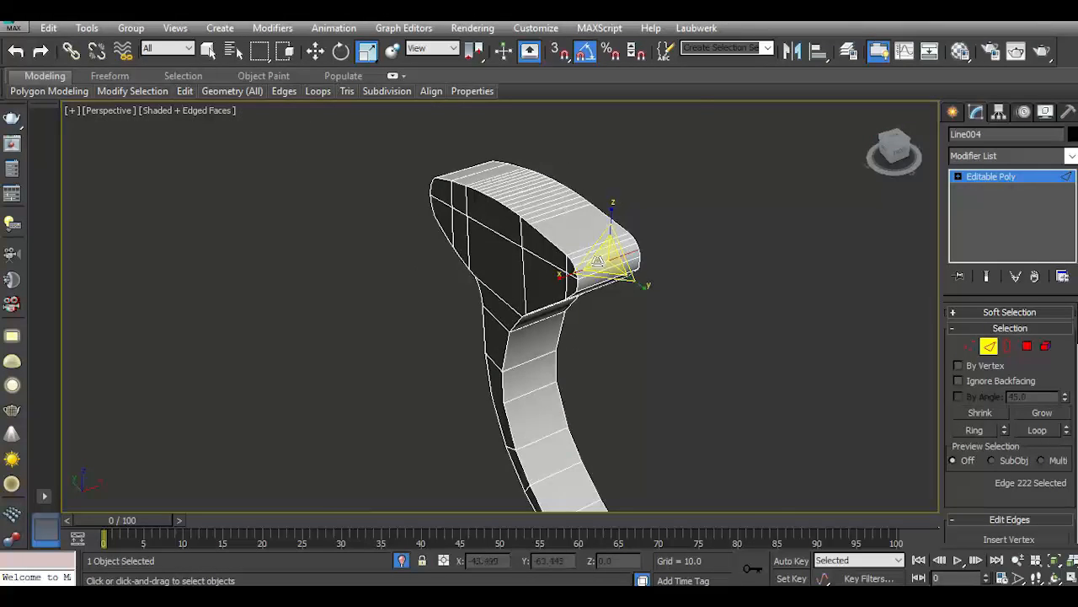
{"action": "scroll", "coordinate": [596, 260], "scroll_direction": "up", "scroll_amount": 5}
{"action": "left_click", "coordinate": [530, 231], "text": "ctrl"}
{"action": "key", "text": "ctrl+BackSpace"}
Select four cross edges on the head's top face, starting nearest the rounded end, and remove them with their vertices.
{"action": "scroll", "coordinate": [564, 333], "scroll_direction": "down", "scroll_amount": 4}
{"action": "scroll", "coordinate": [543, 311], "scroll_direction": "up", "scroll_amount": 4}
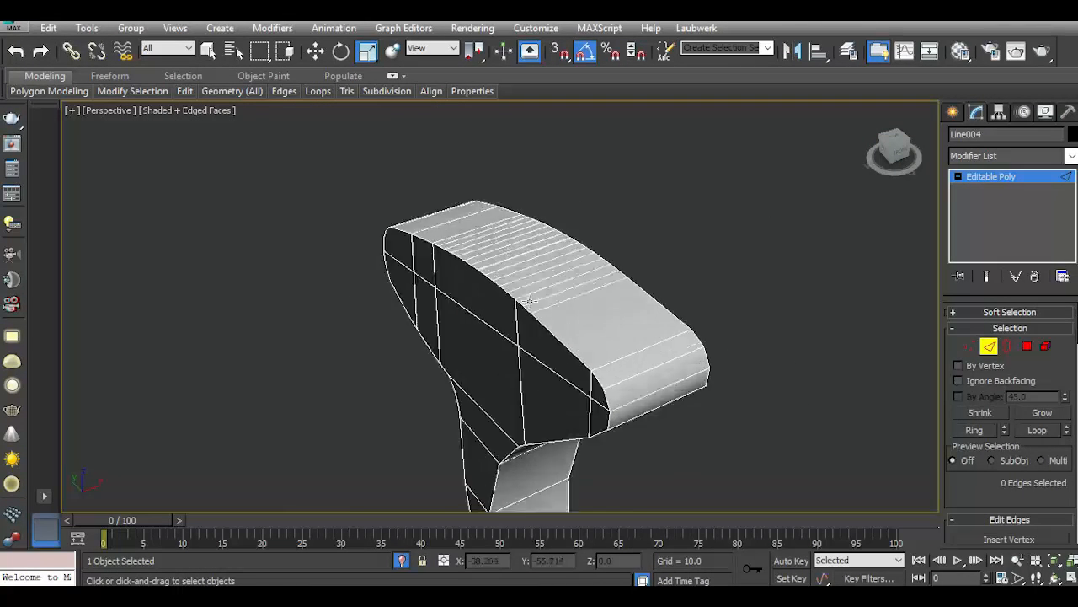
{"action": "left_click", "coordinate": [536, 306]}
{"action": "scroll", "coordinate": [536, 306], "scroll_direction": "up", "scroll_amount": 3}
{"action": "left_click", "coordinate": [525, 305], "text": "ctrl"}
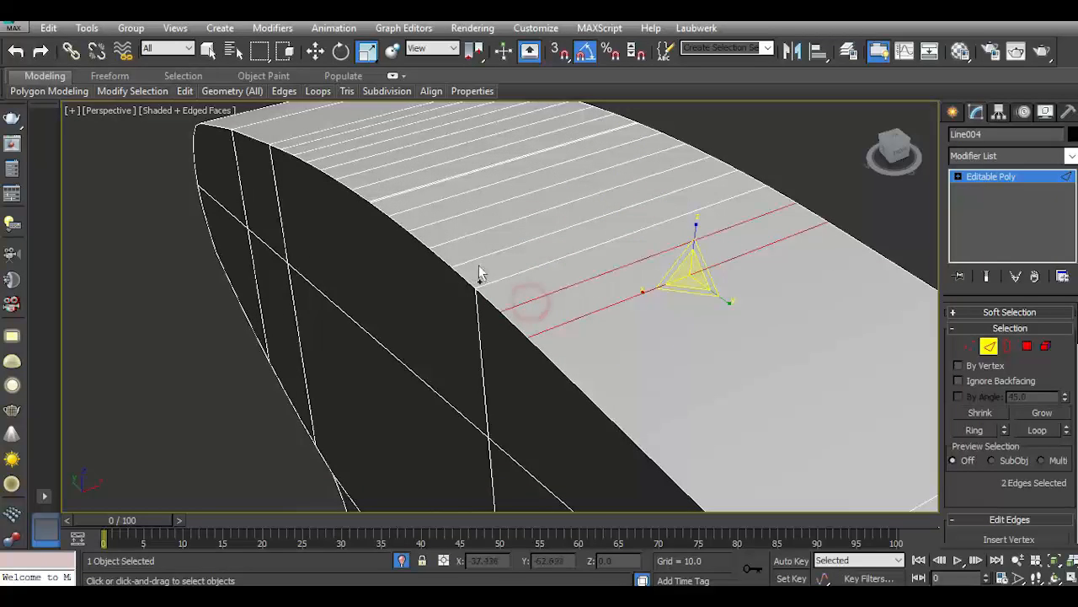
{"action": "left_click", "coordinate": [472, 257], "text": "ctrl"}
{"action": "left_click", "coordinate": [440, 221], "text": "ctrl"}
{"action": "key", "text": "ctrl+BackSpace"}
Remove the closely spaced edge pair and further alternate cross edges along the middle of the head's top face.
{"action": "scroll", "coordinate": [483, 256], "scroll_direction": "down", "scroll_amount": 2}
{"action": "scroll", "coordinate": [483, 257], "scroll_direction": "up", "scroll_amount": 3}
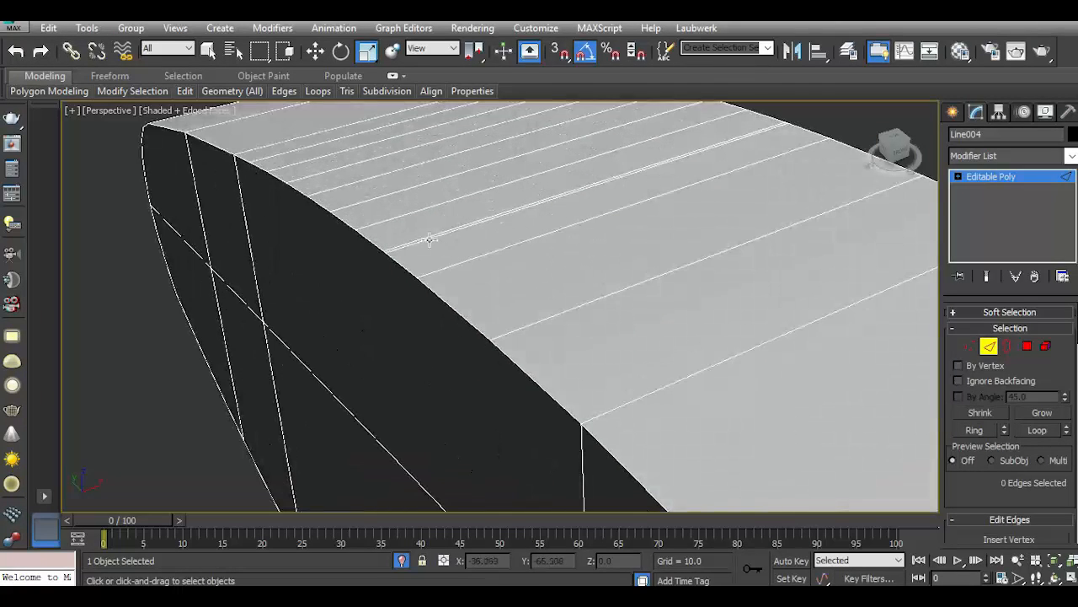
{"action": "left_click", "coordinate": [425, 241]}
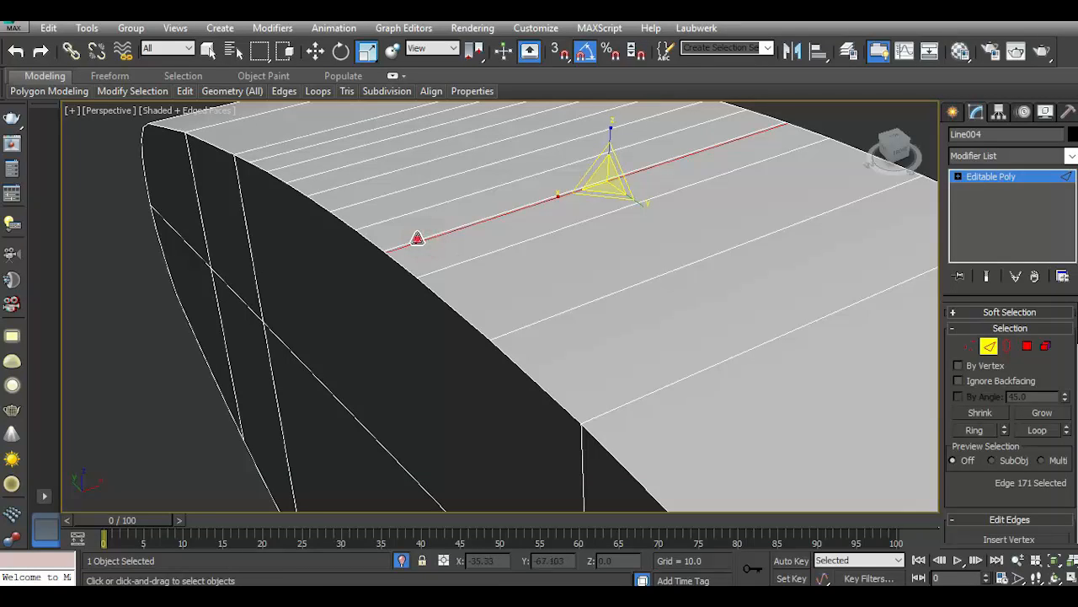
{"action": "left_click", "coordinate": [315, 52]}
{"action": "left_click", "coordinate": [413, 188]}
{"action": "left_click", "coordinate": [422, 240]}
{"action": "left_click", "coordinate": [344, 183], "text": "ctrl"}
{"action": "left_click", "coordinate": [335, 171], "text": "ctrl"}
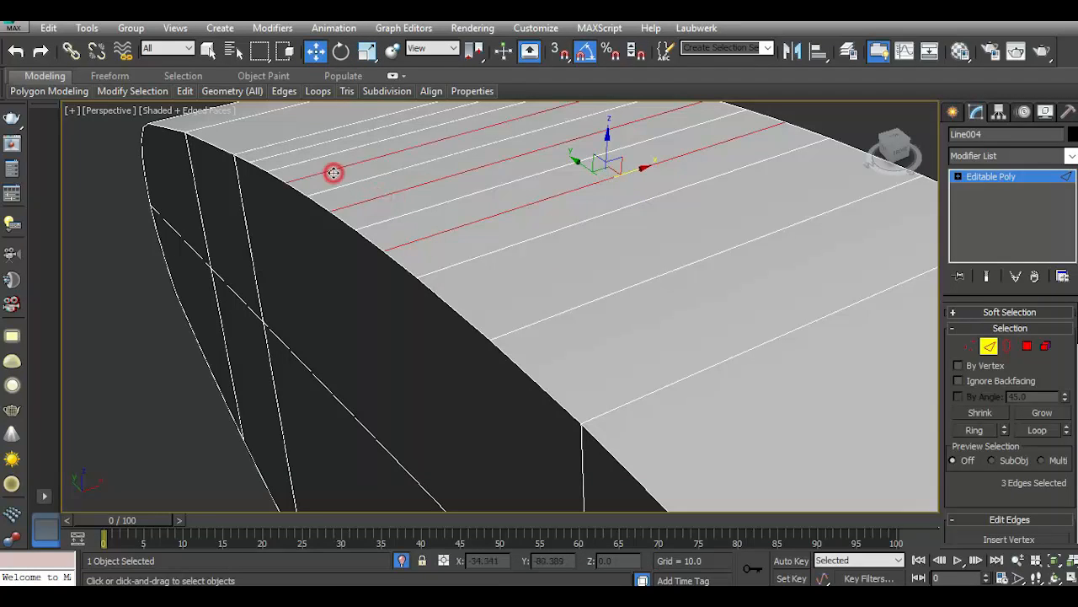
{"action": "left_click", "coordinate": [286, 154], "text": "ctrl"}
{"action": "left_click", "coordinate": [389, 208]}
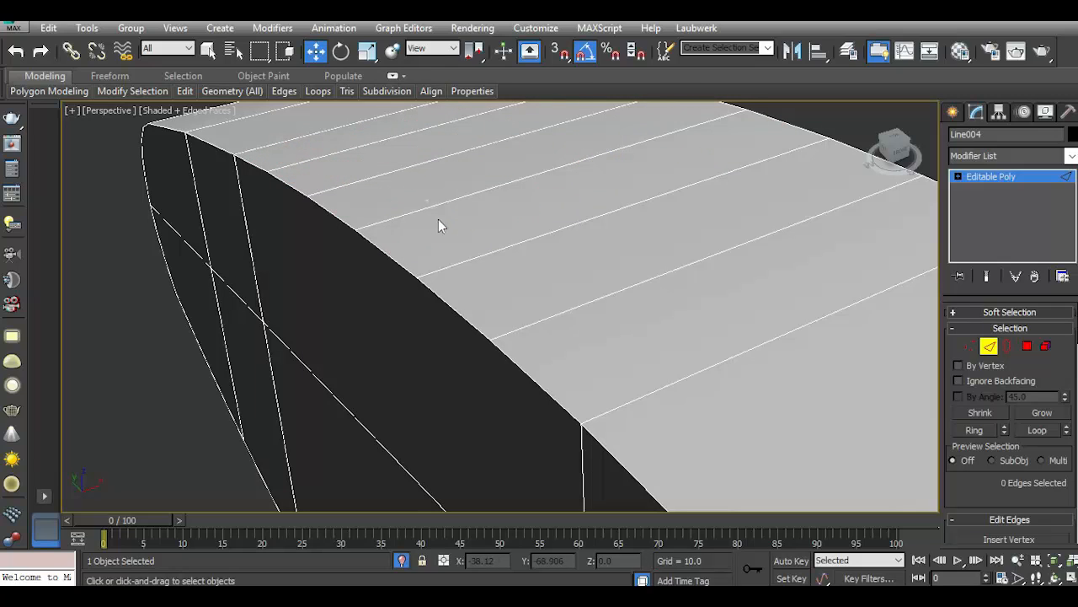
Remove three more alternate cross edges from the thinned-out top face of the trigger's head.
{"action": "left_click", "coordinate": [305, 162]}
{"action": "left_click", "coordinate": [378, 223], "text": "ctrl"}
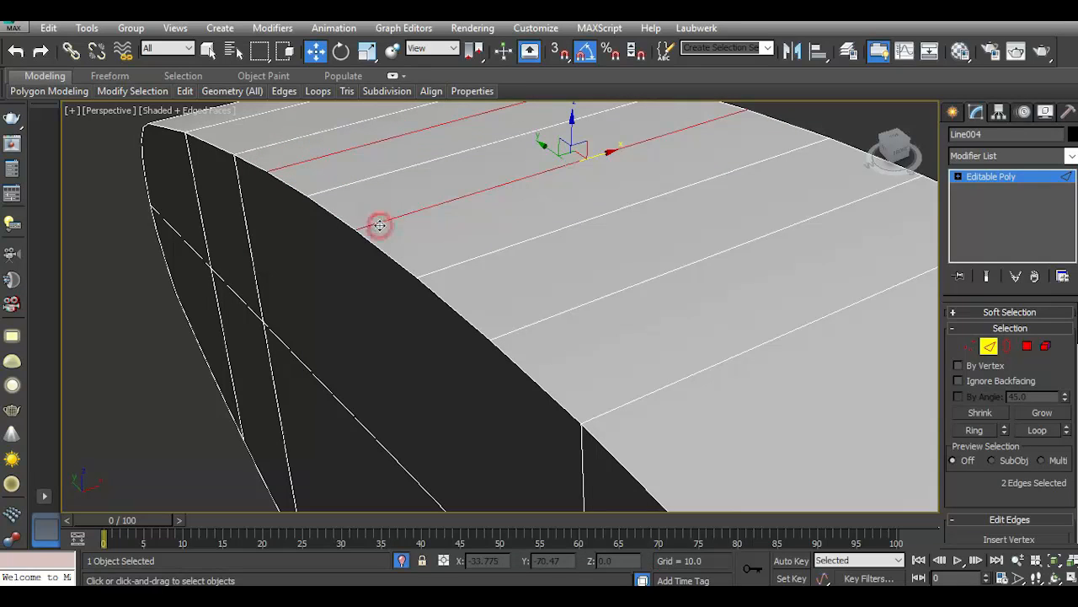
{"action": "left_click", "coordinate": [522, 327]}
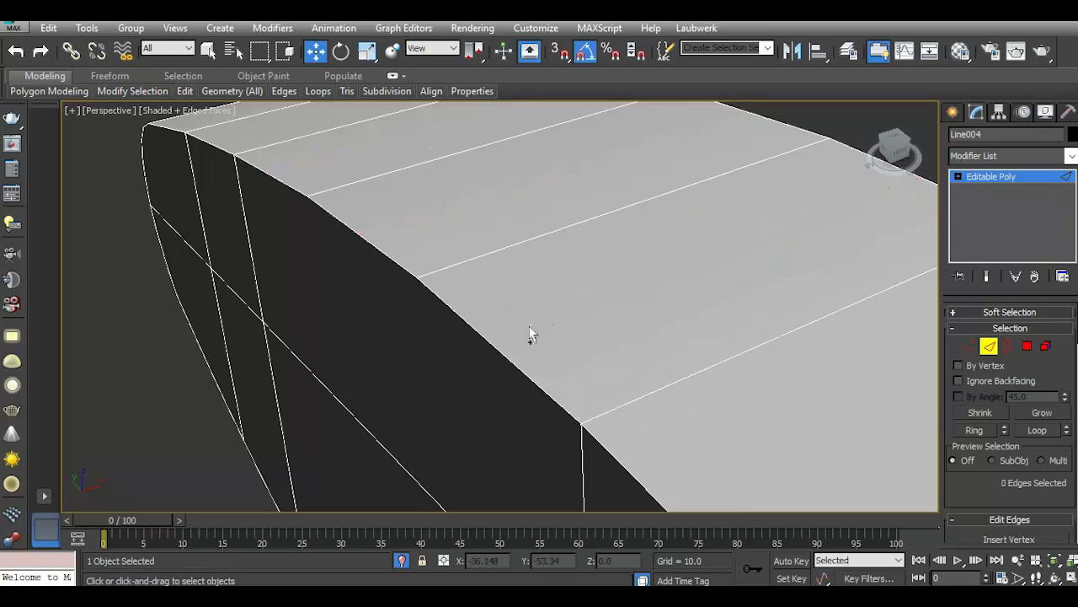
Remove the two remaining cross edges on the head's top face that do not meet a side-face edge.
{"action": "scroll", "coordinate": [566, 282], "scroll_direction": "down", "scroll_amount": 3}
{"action": "mouse_move", "coordinate": [886, 152]}
{"action": "left_mouse_down"}
{"action": "mouse_move", "coordinate": [916, 155]}
{"action": "mouse_move", "coordinate": [896, 157]}
{"action": "left_mouse_up"}
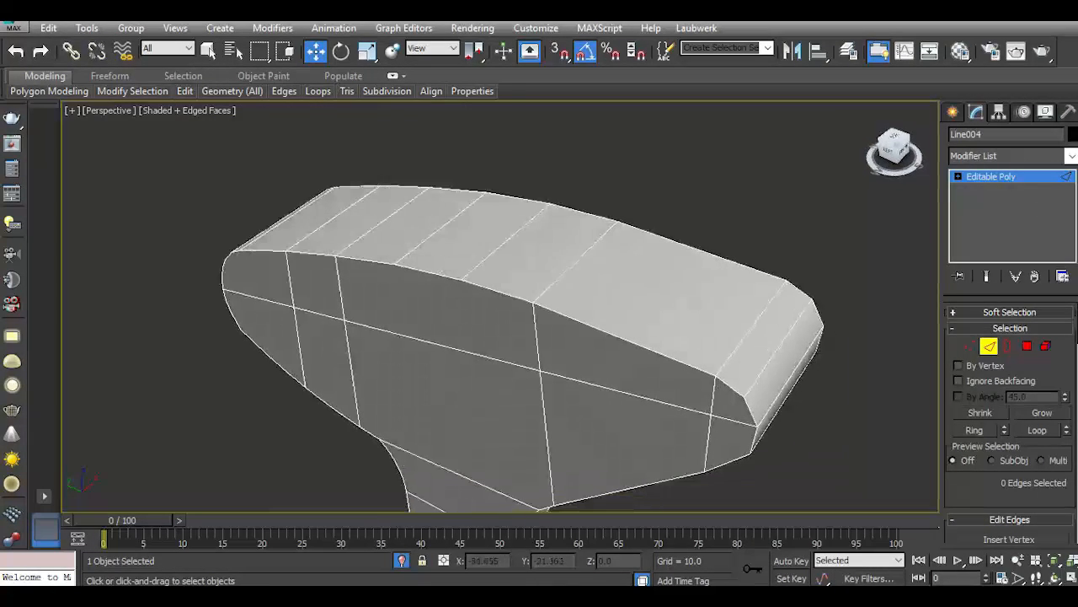
{"action": "left_click", "coordinate": [472, 267]}
{"action": "left_click", "coordinate": [421, 243], "text": "ctrl"}
{"action": "key", "text": "ctrl+BackSpace"}
{"action": "scroll", "coordinate": [619, 232], "scroll_direction": "down", "scroll_amount": 3}
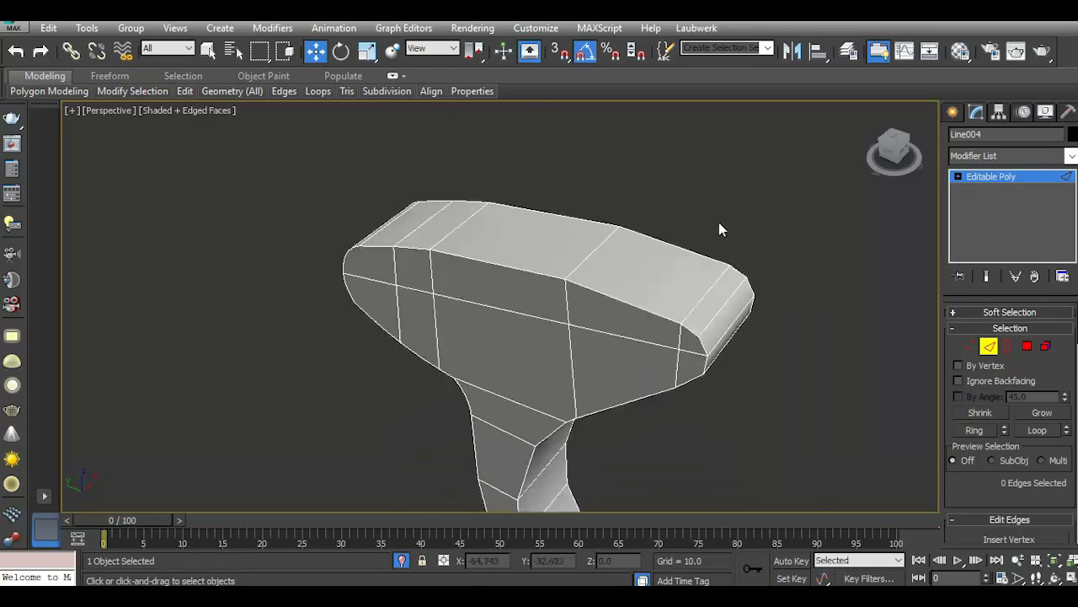
Undo the last edge removal on the head's top face, and remove only the restored edge nearer the rounded end.
{"action": "left_click", "coordinate": [888, 152]}
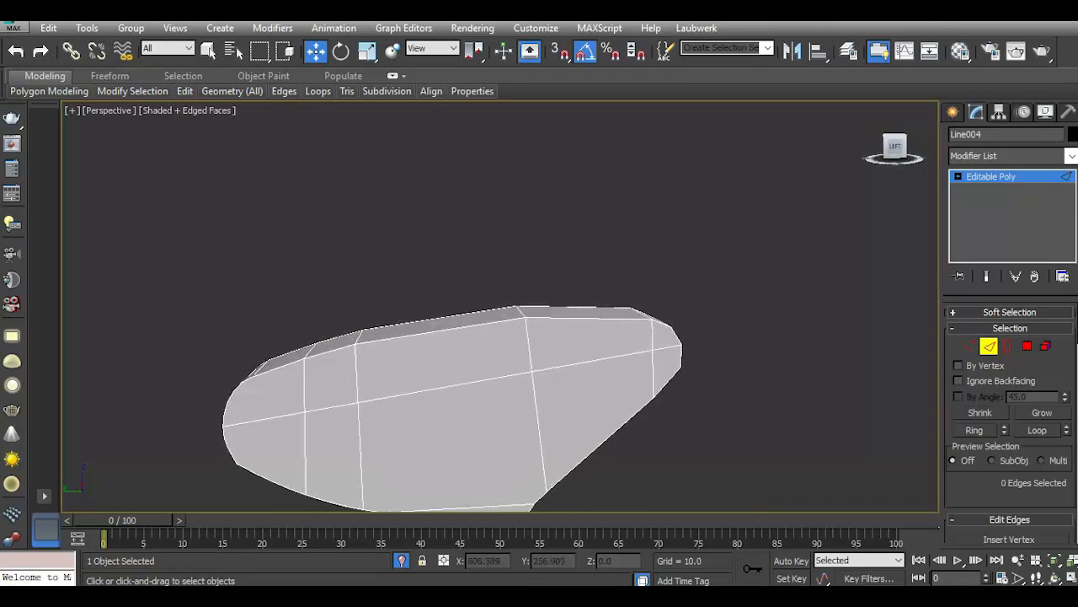
{"action": "left_click", "coordinate": [16, 50]}
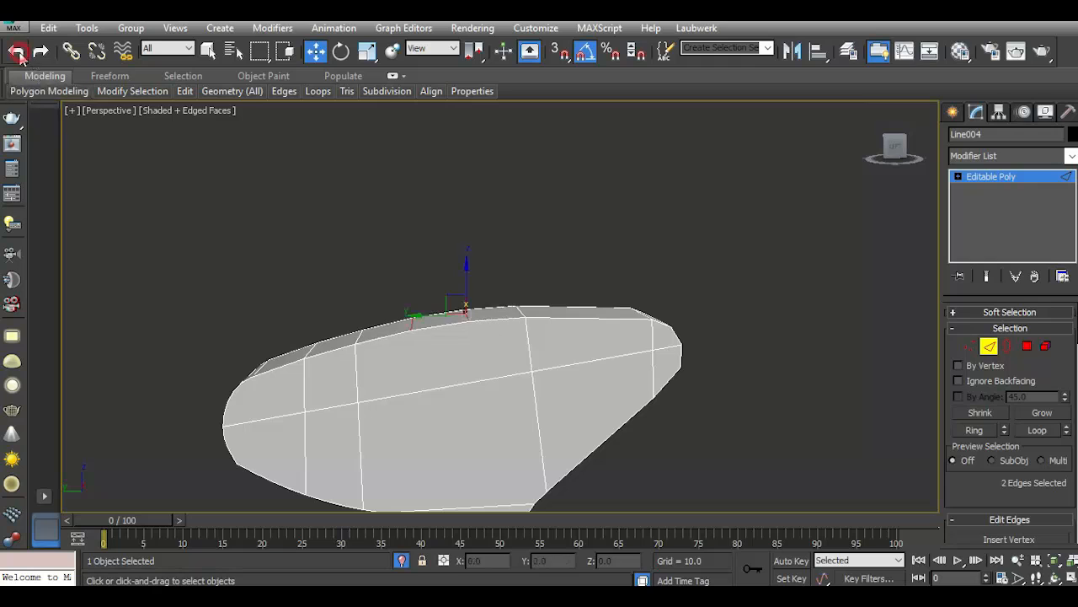
{"action": "left_click", "coordinate": [895, 145]}
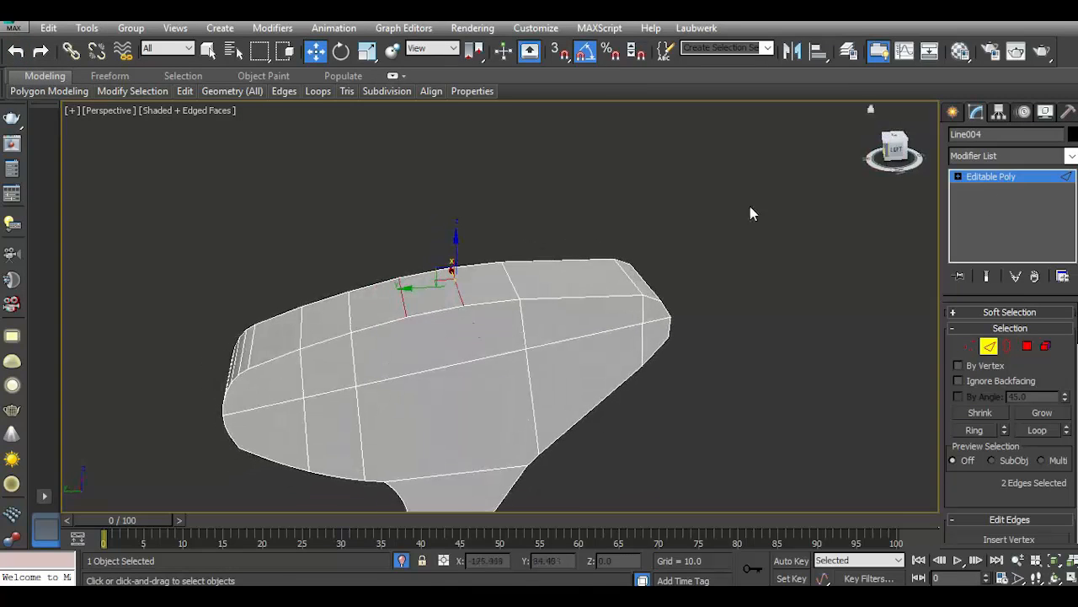
{"action": "left_click", "coordinate": [402, 296]}
{"action": "scroll", "coordinate": [581, 285], "scroll_direction": "down", "scroll_amount": 2}
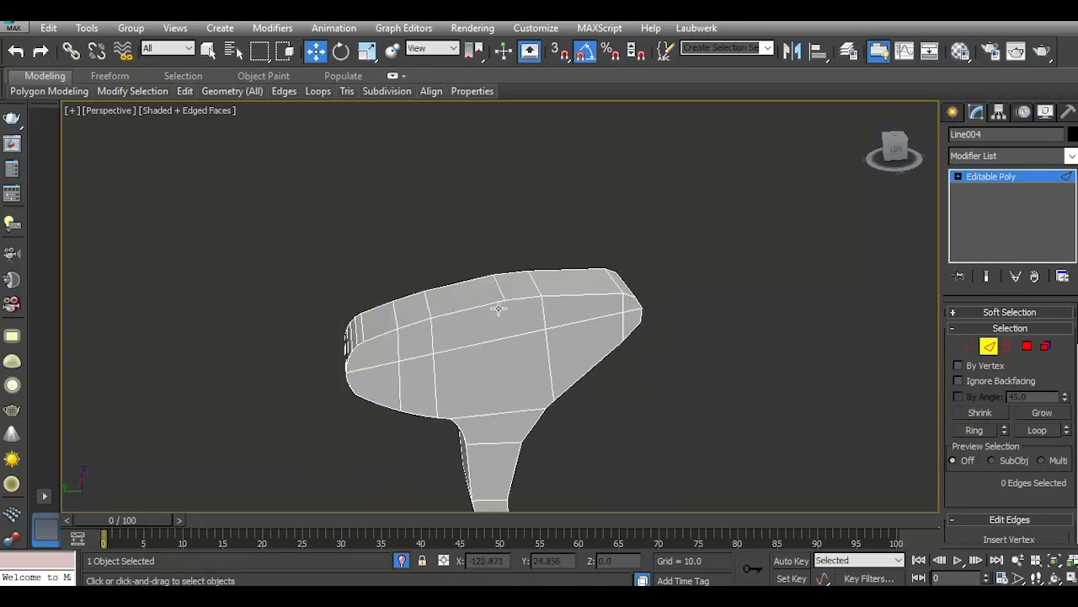
Remove three alternate cross edges around the head's rounded end, plus the one just above the lengthwise side-face edge.
{"action": "scroll", "coordinate": [465, 305], "scroll_direction": "up", "scroll_amount": 2}
{"action": "scroll", "coordinate": [312, 341], "scroll_direction": "up", "scroll_amount": 3}
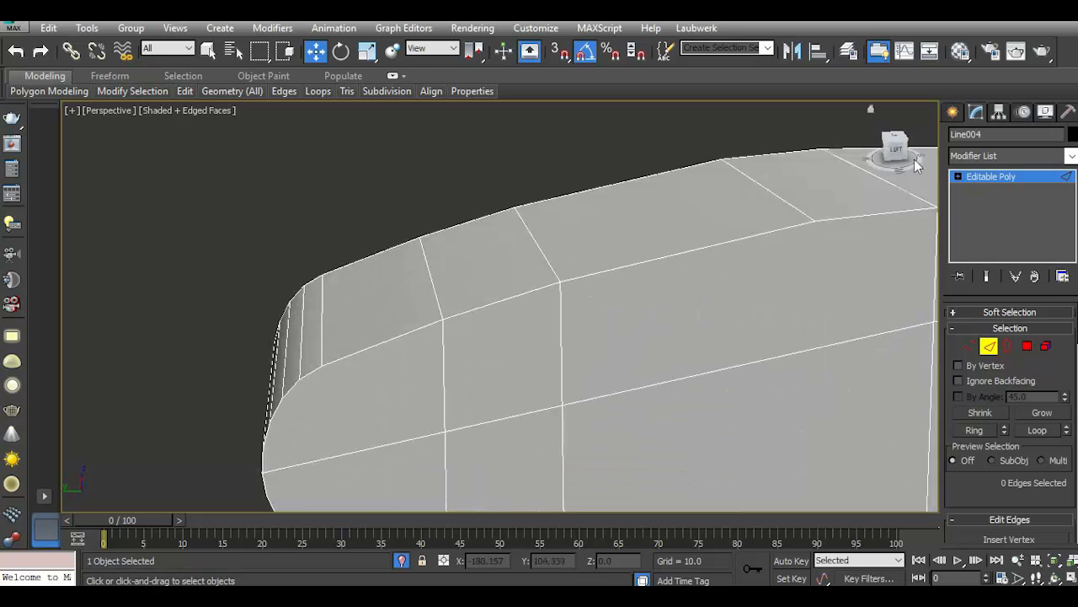
{"action": "left_click", "coordinate": [895, 149]}
{"action": "scroll", "coordinate": [552, 259], "scroll_direction": "up", "scroll_amount": 3}
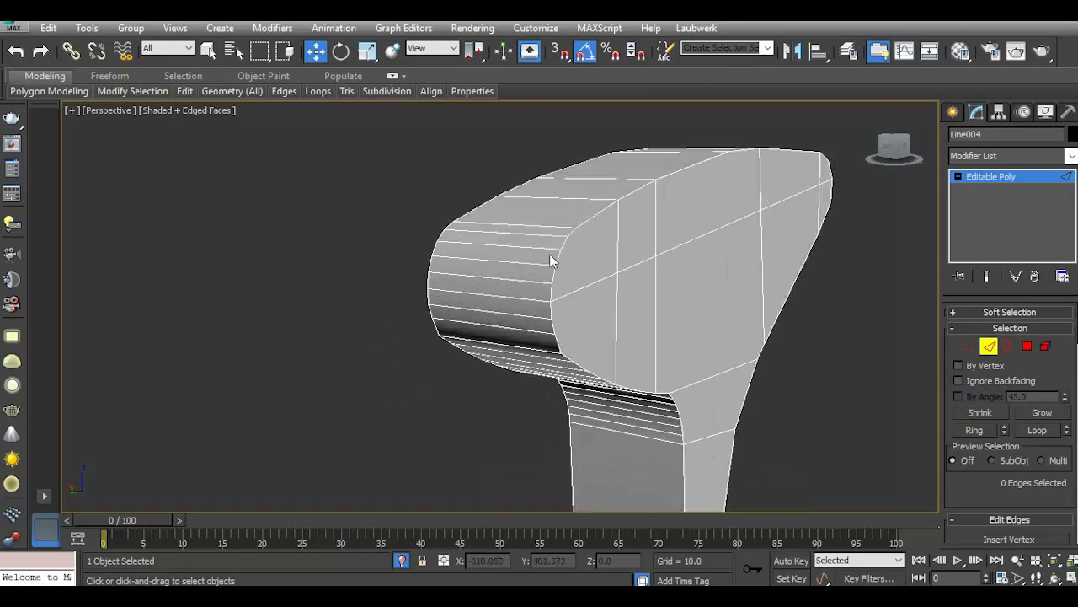
{"action": "left_click", "coordinate": [553, 235]}
{"action": "left_click", "coordinate": [524, 265], "text": "ctrl"}
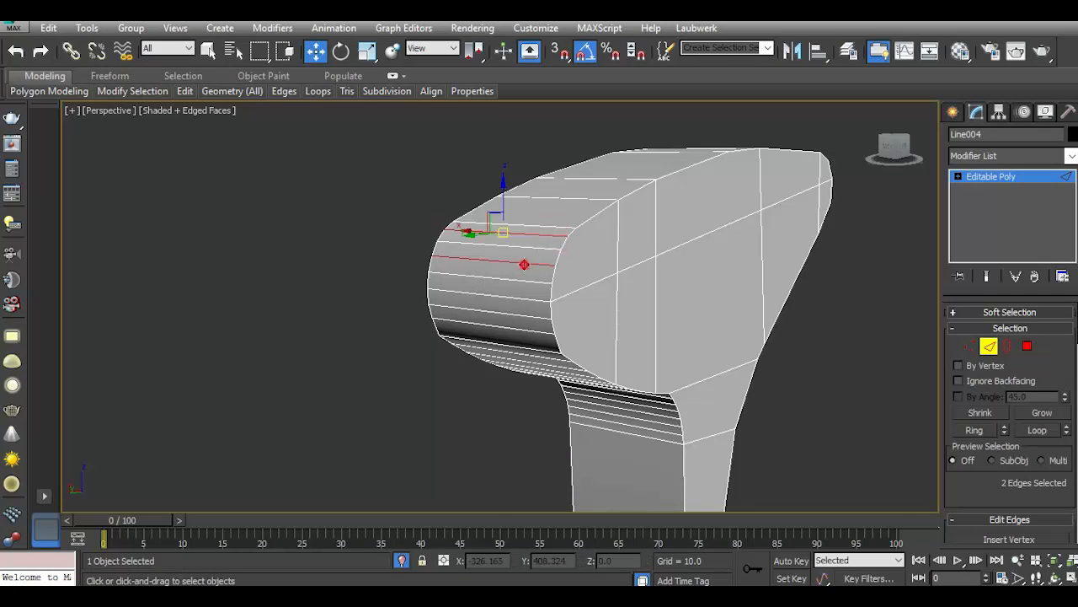
{"action": "left_click", "coordinate": [532, 319]}
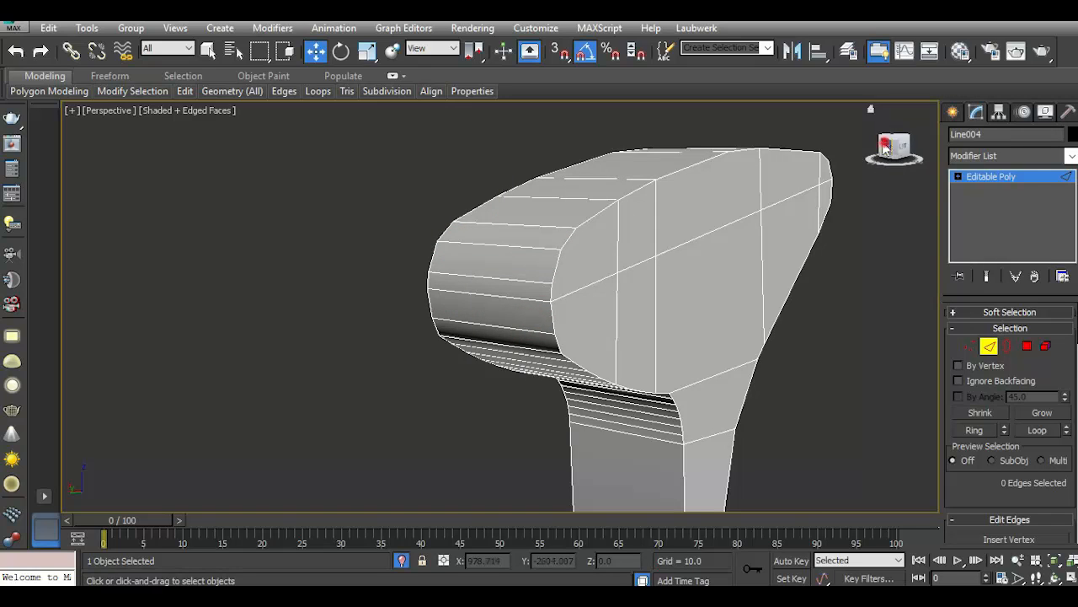
{"action": "left_click_drag", "start_coordinate": [886, 148], "coordinate": [881, 144]}
{"action": "left_click", "coordinate": [505, 276]}
{"action": "key", "text": "ctrl+BackSpace"}
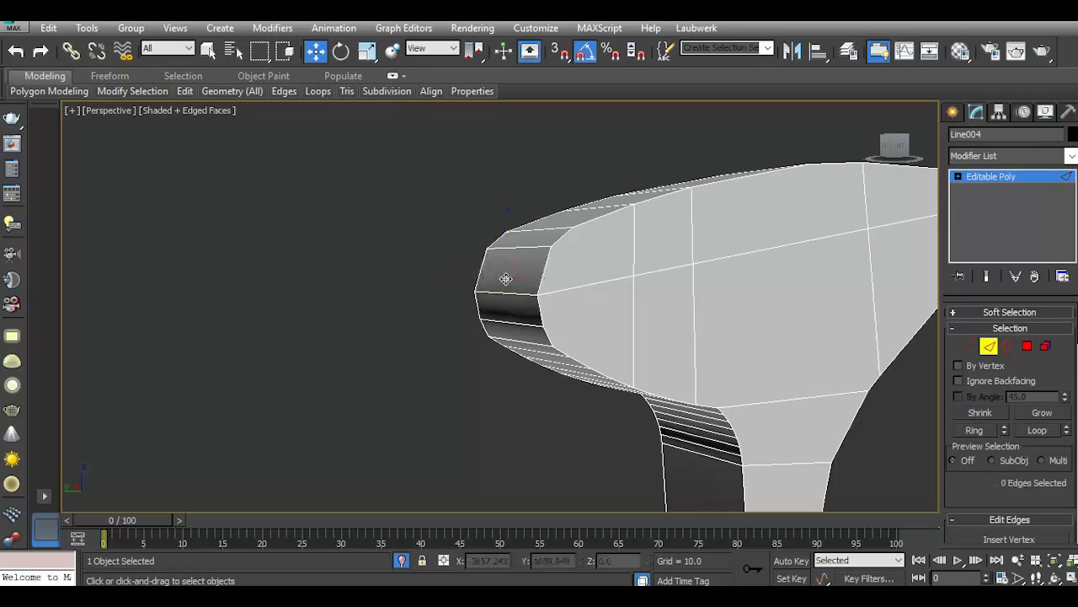
Remove four alternate cross edges along the head's underside, from the rounded end towards the neck, with their vertices.
{"action": "mouse_move", "coordinate": [906, 139]}
{"action": "left_mouse_down"}
{"action": "mouse_move", "coordinate": [895, 138]}
{"action": "mouse_move", "coordinate": [904, 125]}
{"action": "left_mouse_up"}
{"action": "left_click", "coordinate": [536, 357]}
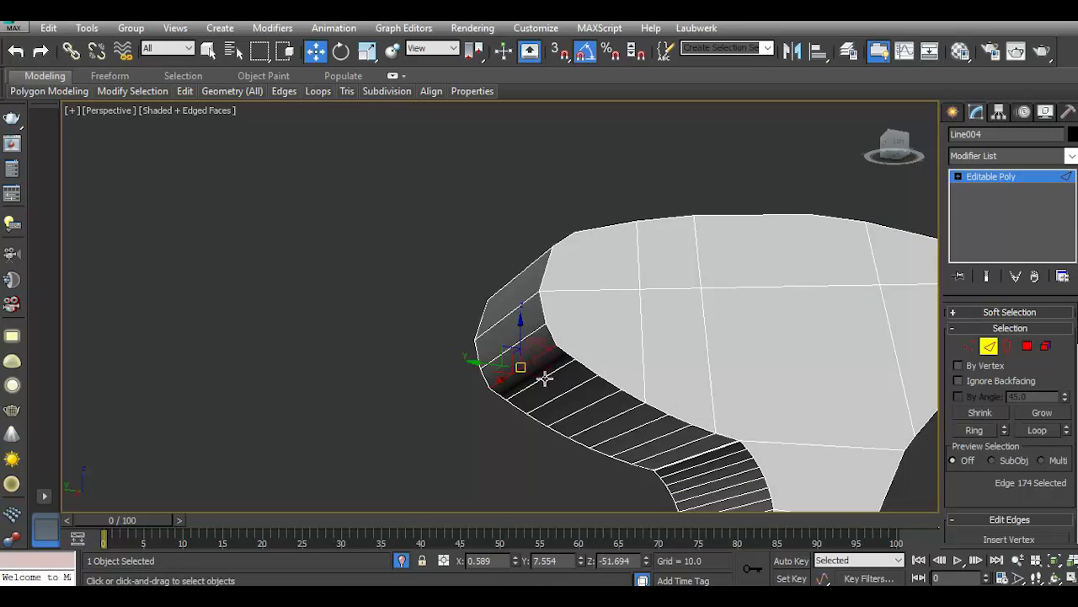
{"action": "left_click", "coordinate": [558, 397], "text": "ctrl"}
{"action": "left_click", "coordinate": [597, 421], "text": "ctrl"}
{"action": "left_click", "coordinate": [633, 447], "text": "ctrl"}
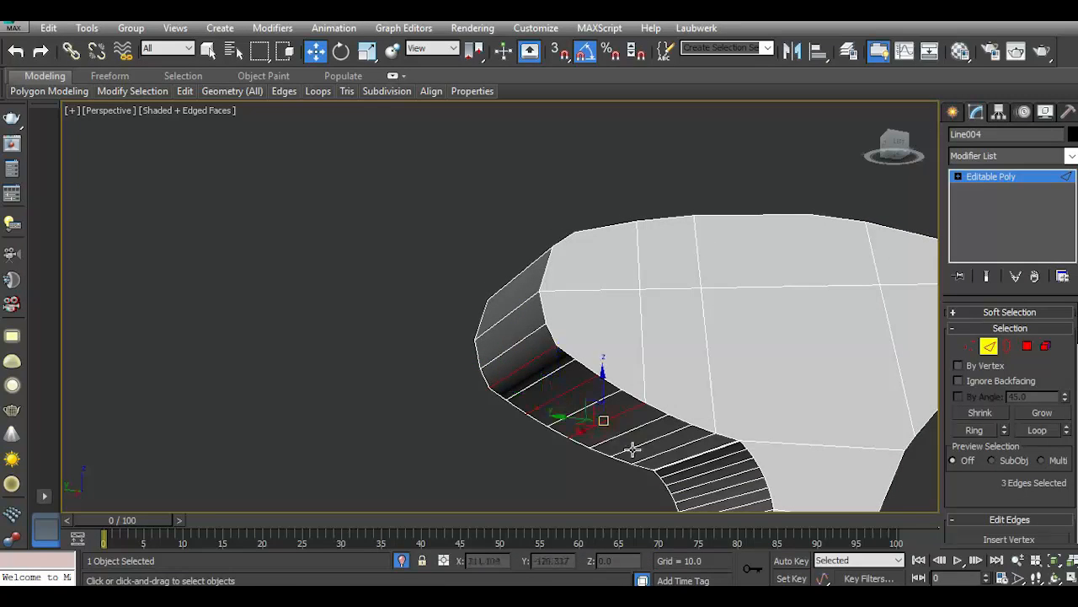
{"action": "key", "text": "ctrl+BackSpace"}
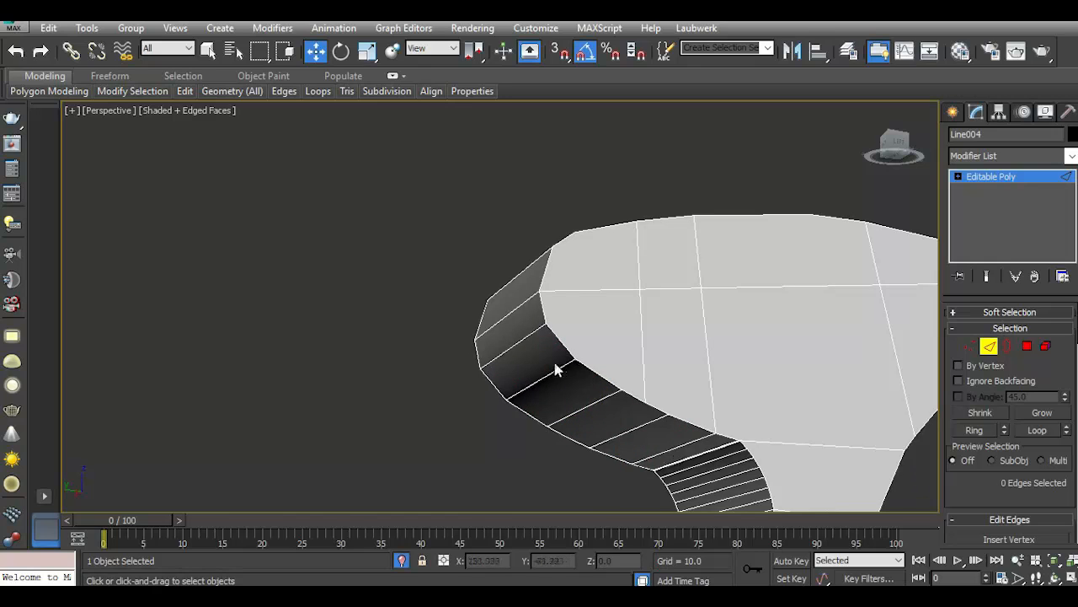
Remove the surplus near-coincident edges at the corner where the head's underside meets the neck.
{"action": "scroll", "coordinate": [621, 429], "scroll_direction": "down", "scroll_amount": 3}
{"action": "scroll", "coordinate": [646, 385], "scroll_direction": "up", "scroll_amount": 8}
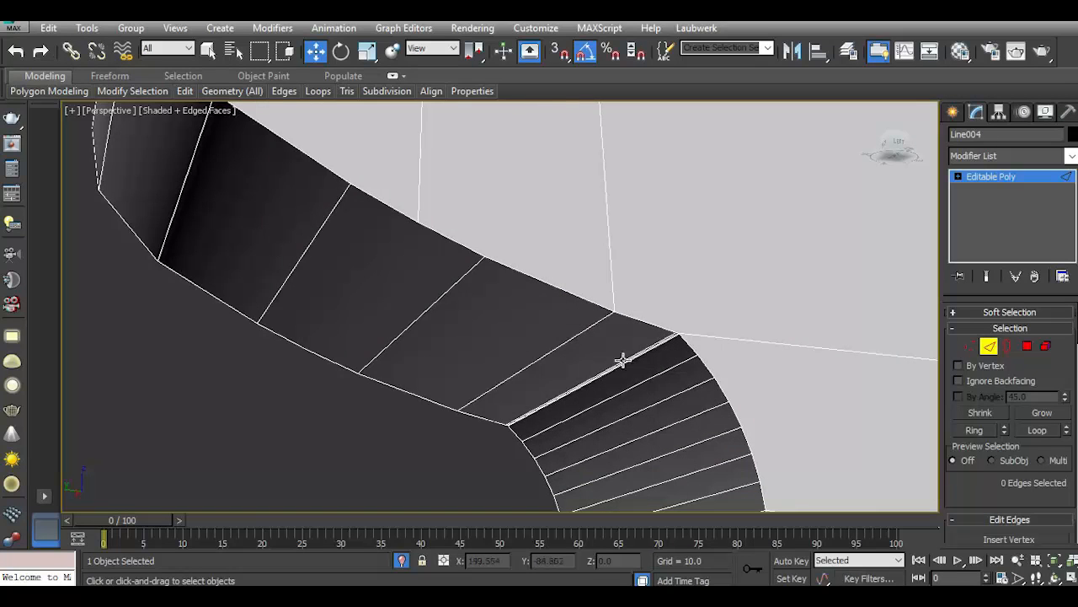
{"action": "left_click", "coordinate": [622, 360]}
{"action": "left_click", "coordinate": [603, 370]}
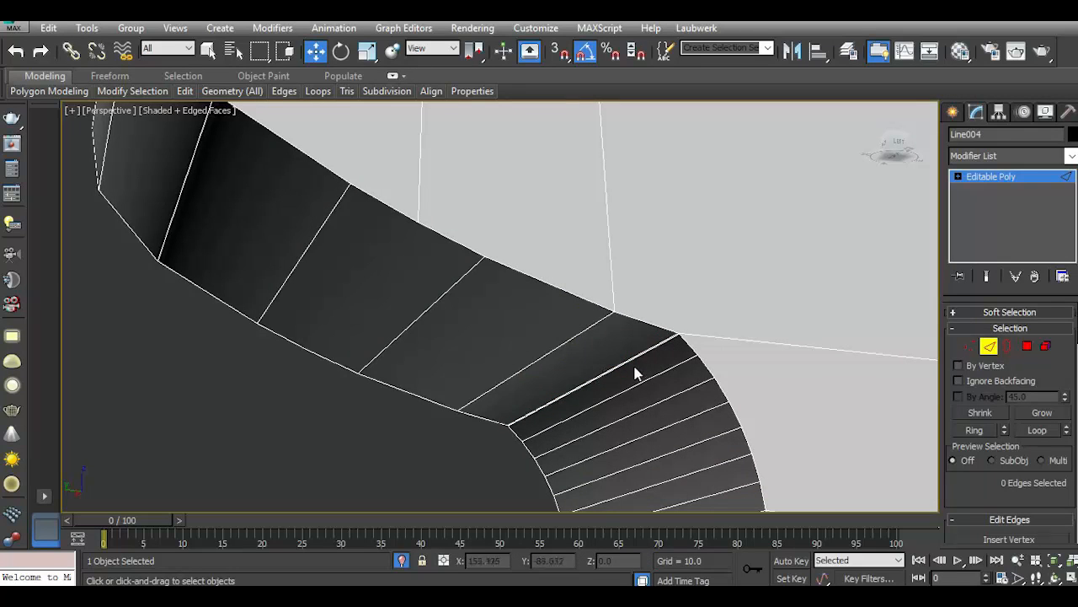
{"action": "scroll", "coordinate": [636, 373], "scroll_direction": "up", "scroll_amount": 3}
{"action": "left_click", "coordinate": [632, 355]}
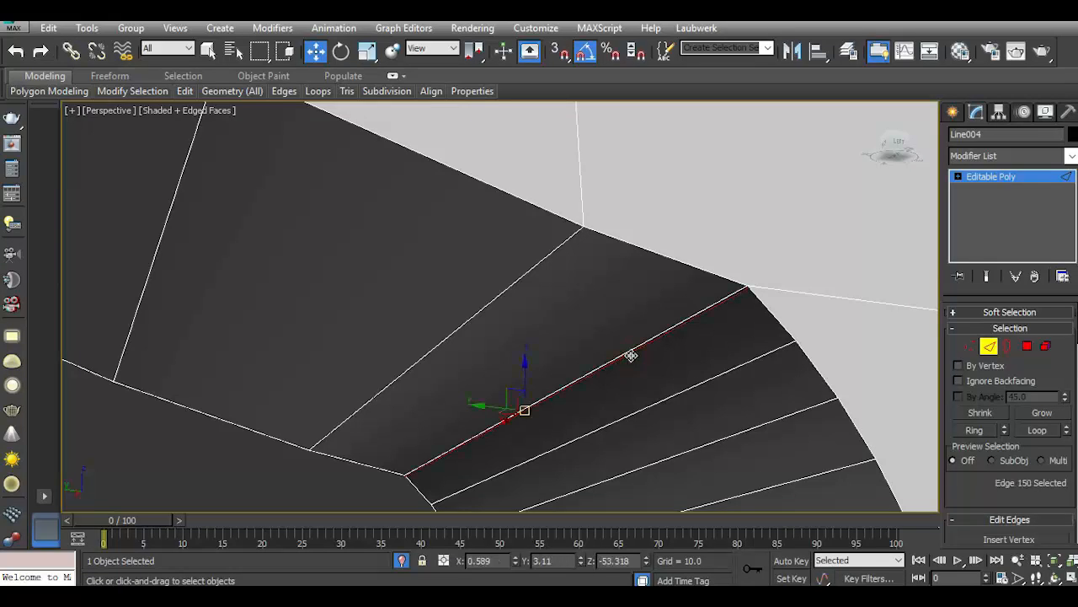
{"action": "key", "text": "BackSpace"}
Remove three alternate cross edges along the curved transition from the head's underside into the neck.
{"action": "left_click", "coordinate": [683, 390]}
{"action": "scroll", "coordinate": [619, 289], "scroll_direction": "down", "scroll_amount": 3}
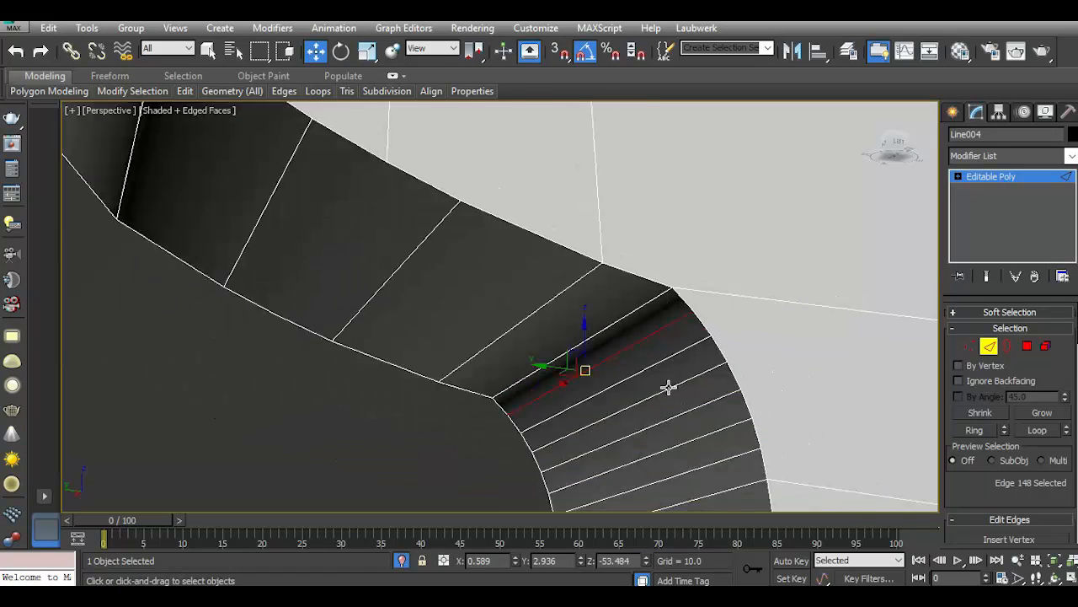
{"action": "left_click", "coordinate": [681, 416], "text": "ctrl"}
{"action": "left_click", "coordinate": [693, 437], "text": "ctrl"}
{"action": "key", "text": "BackSpace"}
Remove two further alternate cross edges from the neck's curved transition and one from the middle of the head's underside.
{"action": "scroll", "coordinate": [696, 364], "scroll_direction": "down", "scroll_amount": 2}
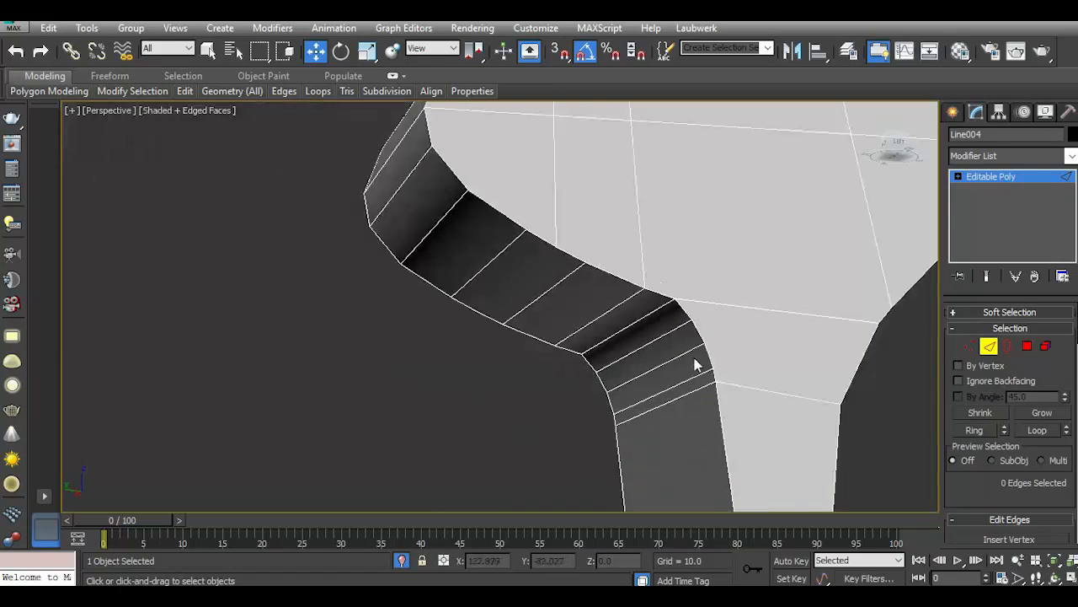
{"action": "left_click", "coordinate": [689, 378]}
{"action": "left_click", "coordinate": [670, 334], "text": "ctrl"}
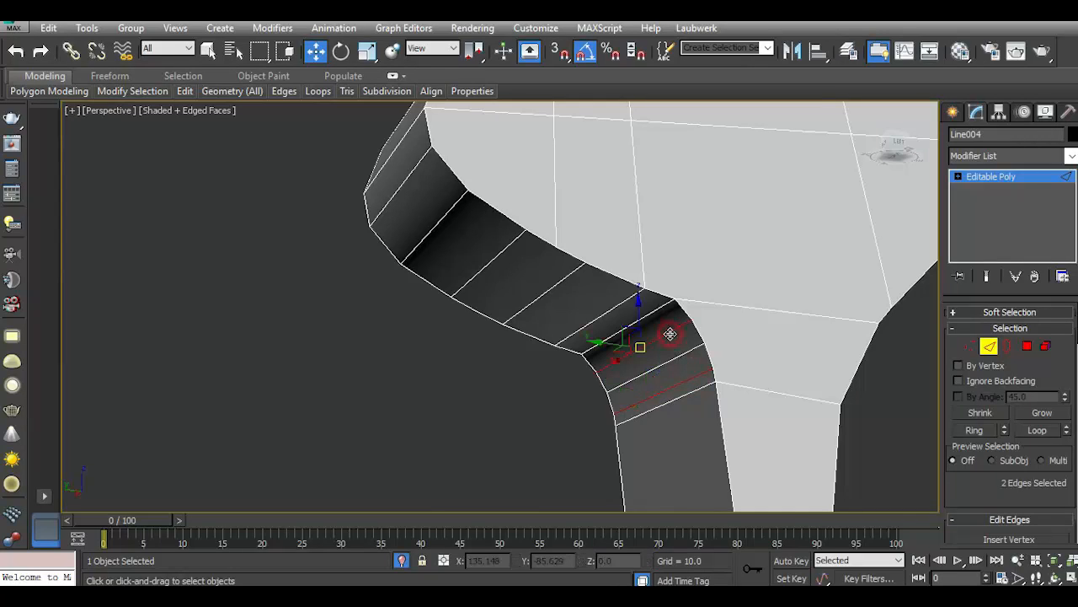
{"action": "key", "text": "BackSpace"}
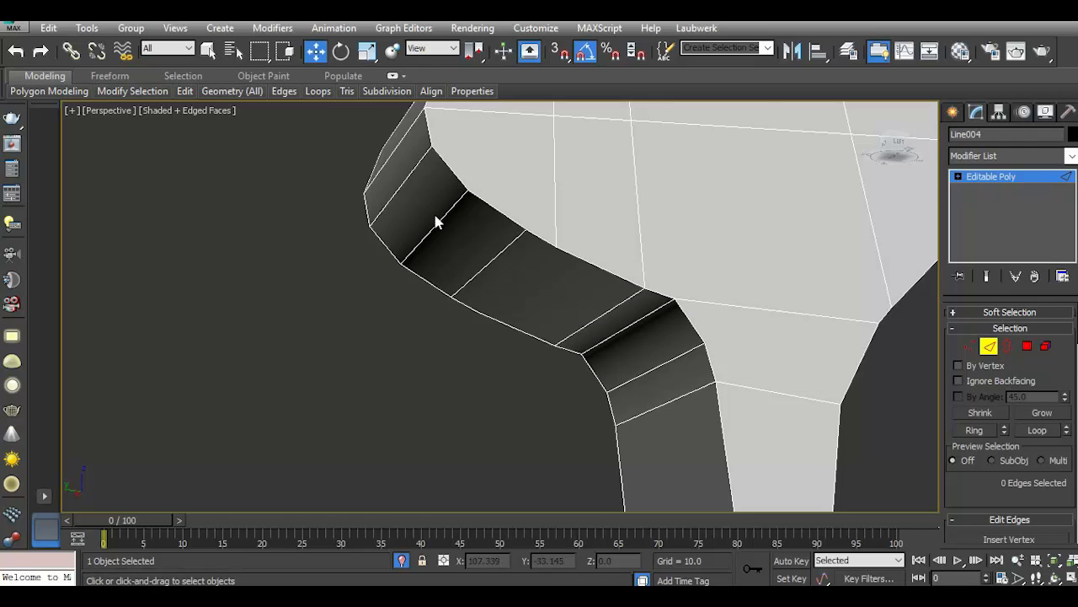
Try removing the two remaining cross edges under the head's rounded end one at a time, and undo each removal.
{"action": "left_click", "coordinate": [490, 261]}
{"action": "key", "text": "ctrl+BackSpace"}
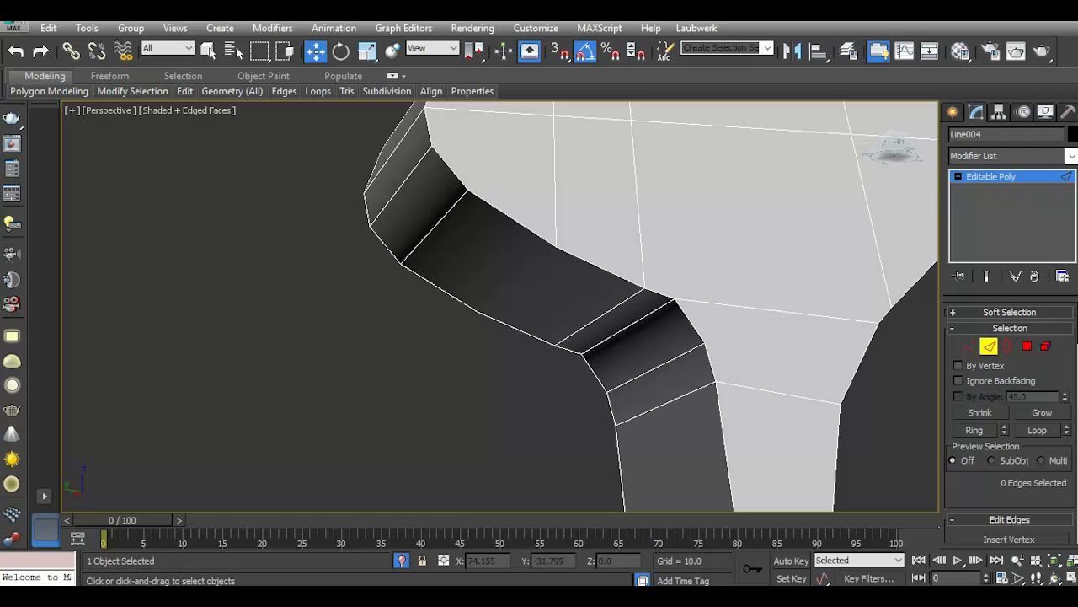
{"action": "left_click", "coordinate": [16, 51]}
{"action": "left_click", "coordinate": [454, 206]}
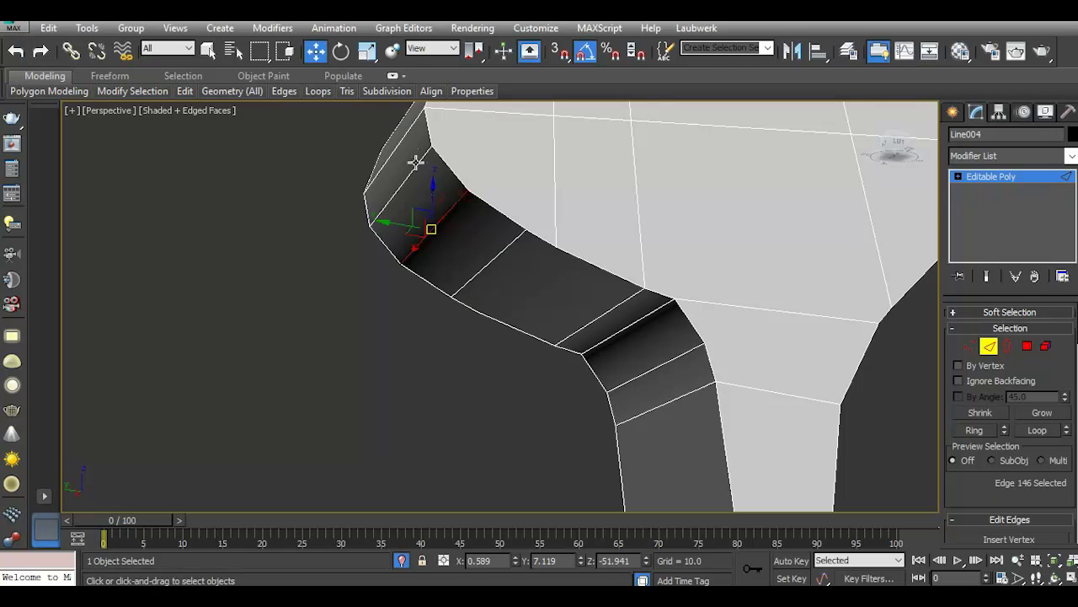
{"action": "key", "text": "ctrl+BackSpace"}
{"action": "mouse_move", "coordinate": [903, 146]}
{"action": "left_mouse_down"}
{"action": "mouse_move", "coordinate": [907, 137]}
{"action": "mouse_move", "coordinate": [919, 154]}
{"action": "left_mouse_up"}
{"action": "left_click", "coordinate": [24, 52]}
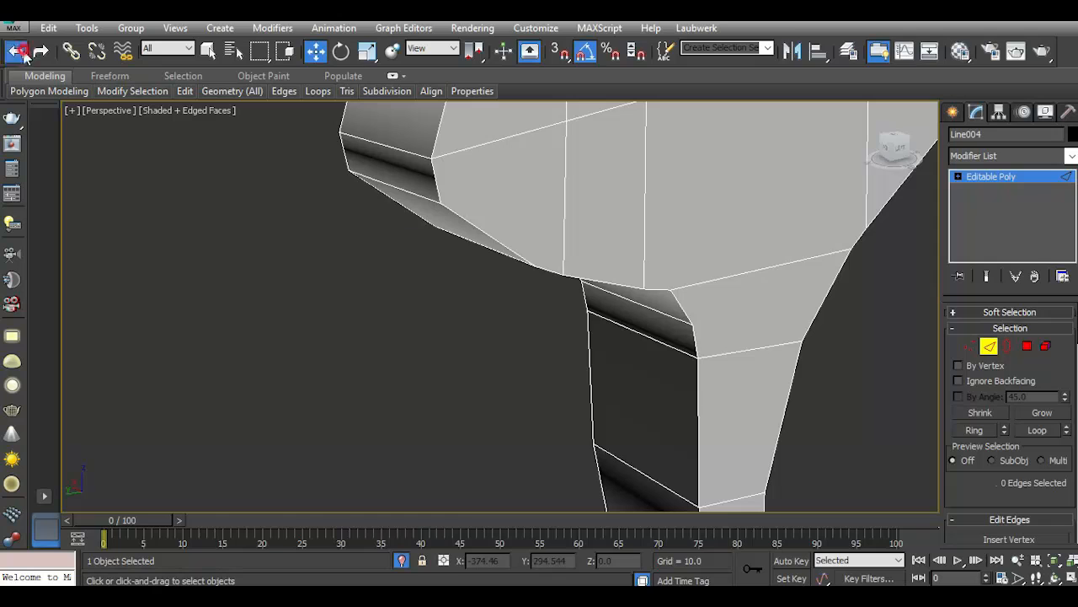
Try removing the cross edge on top of the head's rounded end, and undo the removal.
{"action": "scroll", "coordinate": [564, 398], "scroll_direction": "down", "scroll_amount": 8}
{"action": "scroll", "coordinate": [488, 379], "scroll_direction": "up", "scroll_amount": 10}
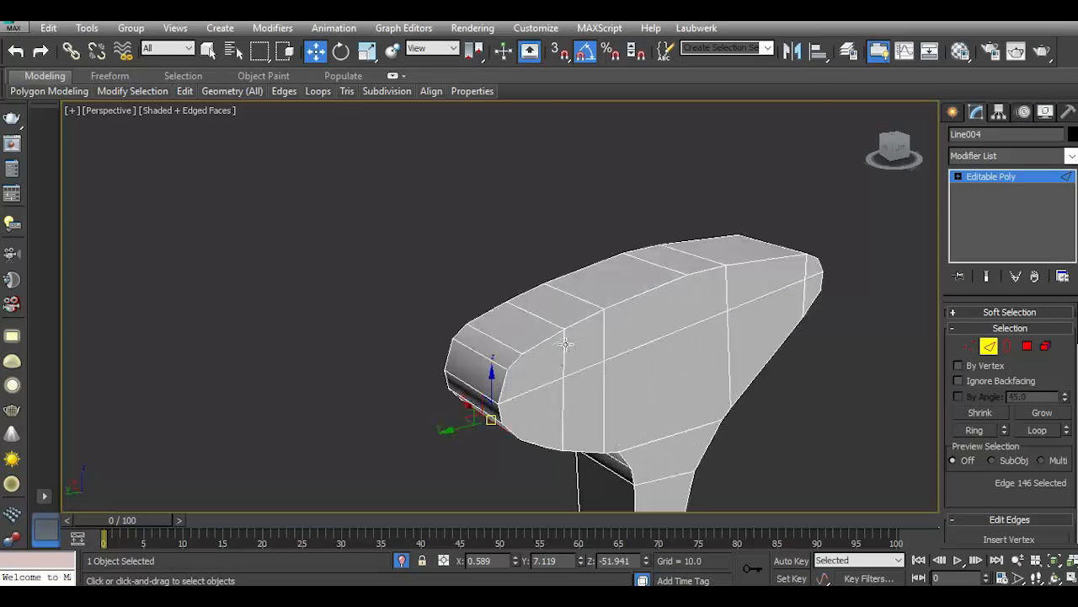
{"action": "left_click", "coordinate": [525, 336]}
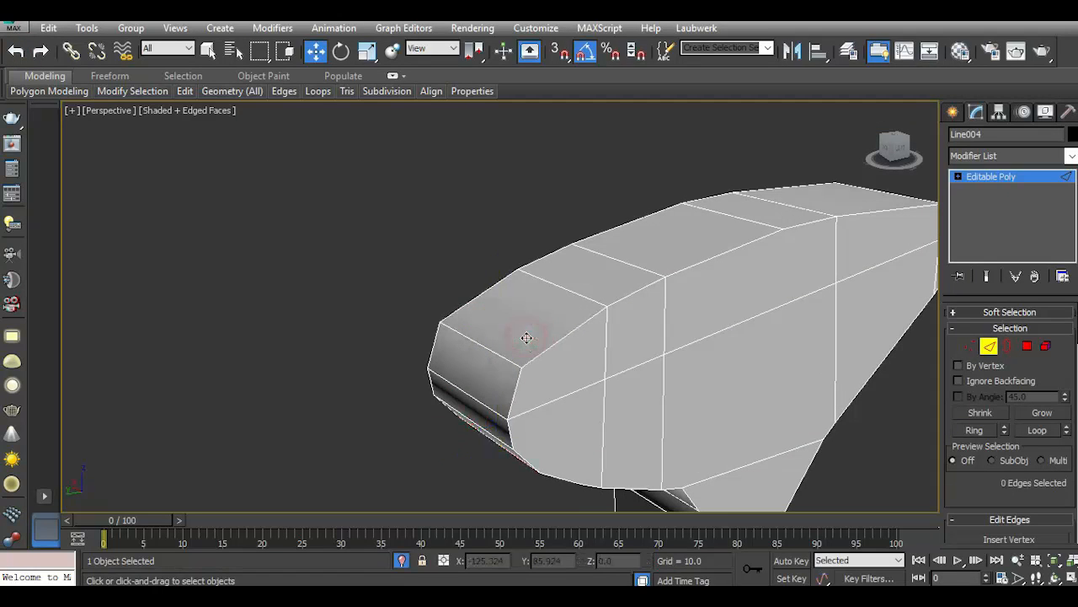
{"action": "left_click_drag", "start_coordinate": [920, 152], "coordinate": [895, 144]}
{"action": "left_click", "coordinate": [15, 52]}
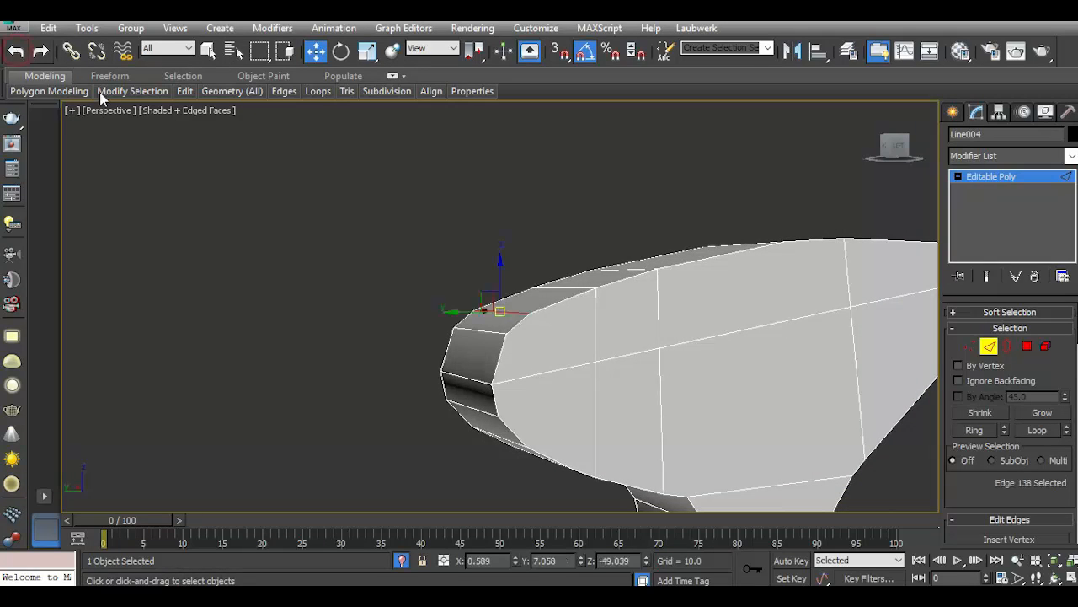
Remove two surplus cross edges from the convex outer face near the tip of the trigger's curved lower end.
{"action": "scroll", "coordinate": [570, 325], "scroll_direction": "down", "scroll_amount": 2}
{"action": "left_click_drag", "start_coordinate": [895, 146], "coordinate": [901, 147]}
{"action": "middle_click_drag", "start_coordinate": [716, 244], "coordinate": [688, 458], "text": "alt"}
{"action": "scroll", "coordinate": [467, 276], "scroll_direction": "down", "scroll_amount": 4}
{"action": "scroll", "coordinate": [629, 467], "scroll_direction": "up", "scroll_amount": 5}
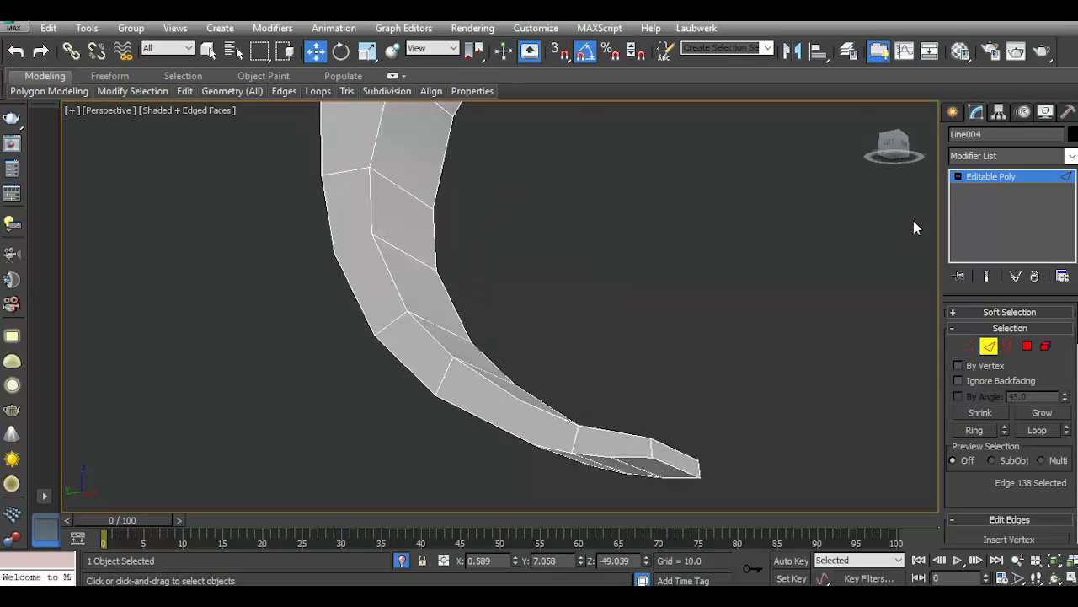
{"action": "left_click_drag", "start_coordinate": [896, 148], "coordinate": [902, 150]}
{"action": "left_click", "coordinate": [712, 287]}
{"action": "key", "text": "BackSpace"}
{"action": "left_click", "coordinate": [632, 301]}
{"action": "key", "text": "BackSpace"}
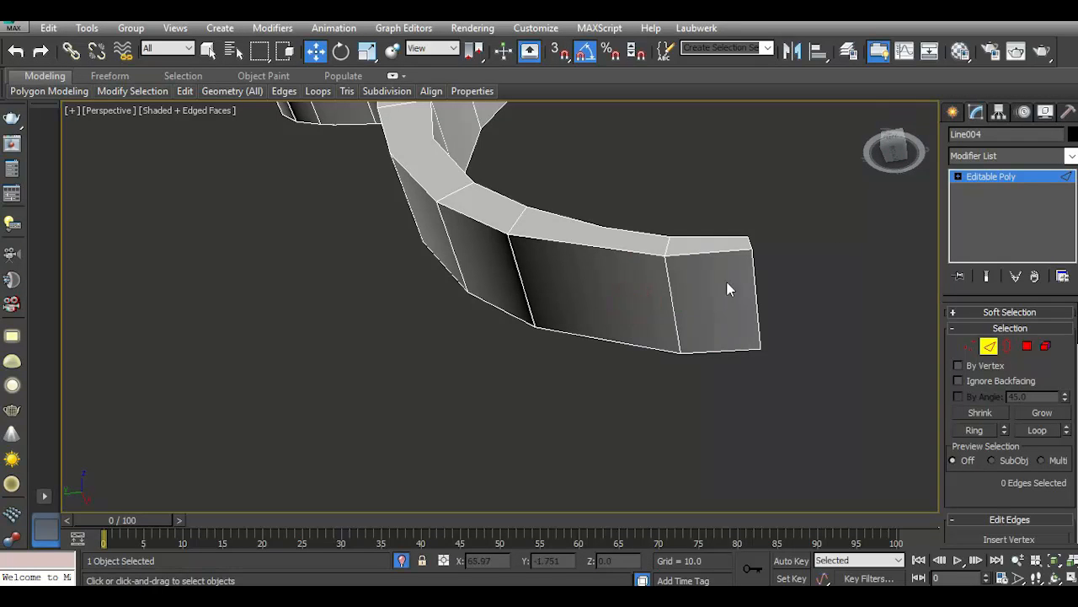
{"action": "left_click_drag", "start_coordinate": [898, 152], "coordinate": [935, 136]}
{"action": "scroll", "coordinate": [580, 338], "scroll_direction": "down", "scroll_amount": 4}
{"action": "scroll", "coordinate": [499, 356], "scroll_direction": "up", "scroll_amount": 8}
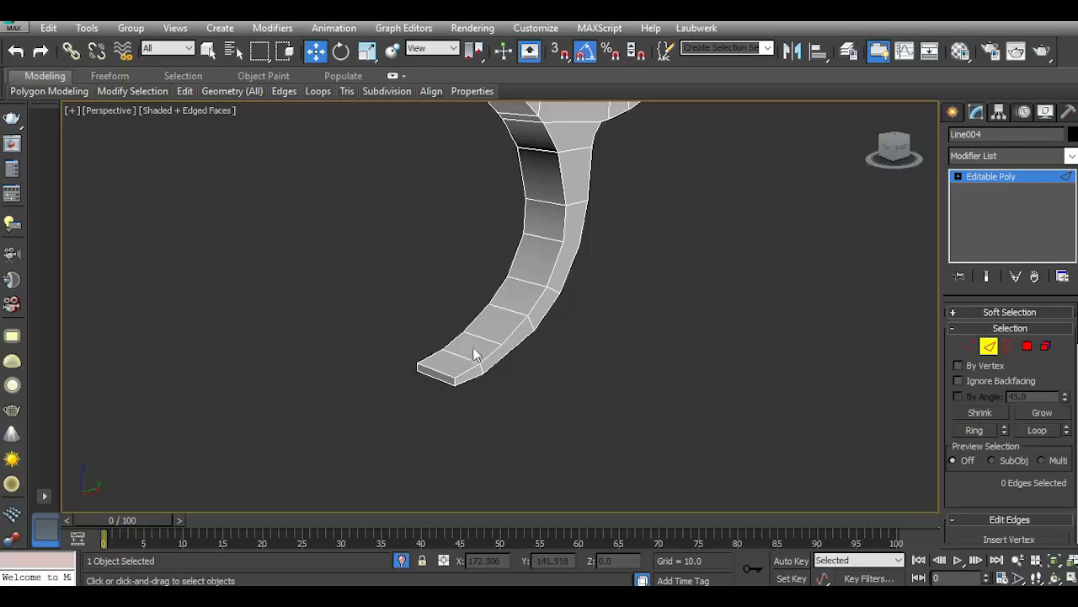
Try to remove an edge across the curved arm near its lower end, then undo the removal.
{"action": "left_click", "coordinate": [556, 347]}
{"action": "key", "text": "BackSpace"}
{"action": "scroll", "coordinate": [579, 373], "scroll_direction": "down", "scroll_amount": 2}
{"action": "left_click_drag", "start_coordinate": [924, 154], "coordinate": [910, 154]}
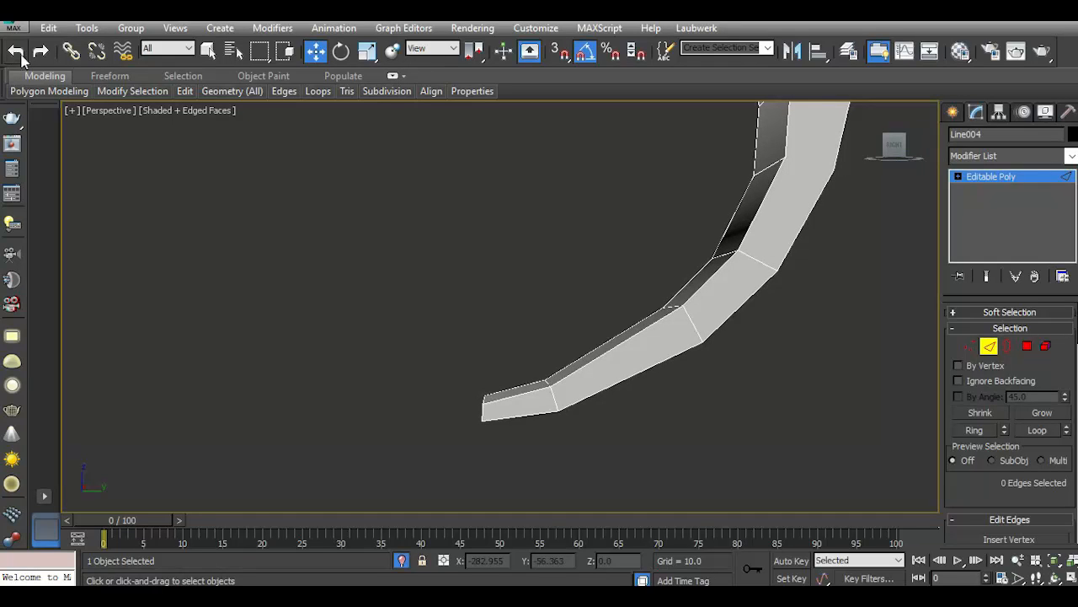
{"action": "left_click", "coordinate": [21, 55]}
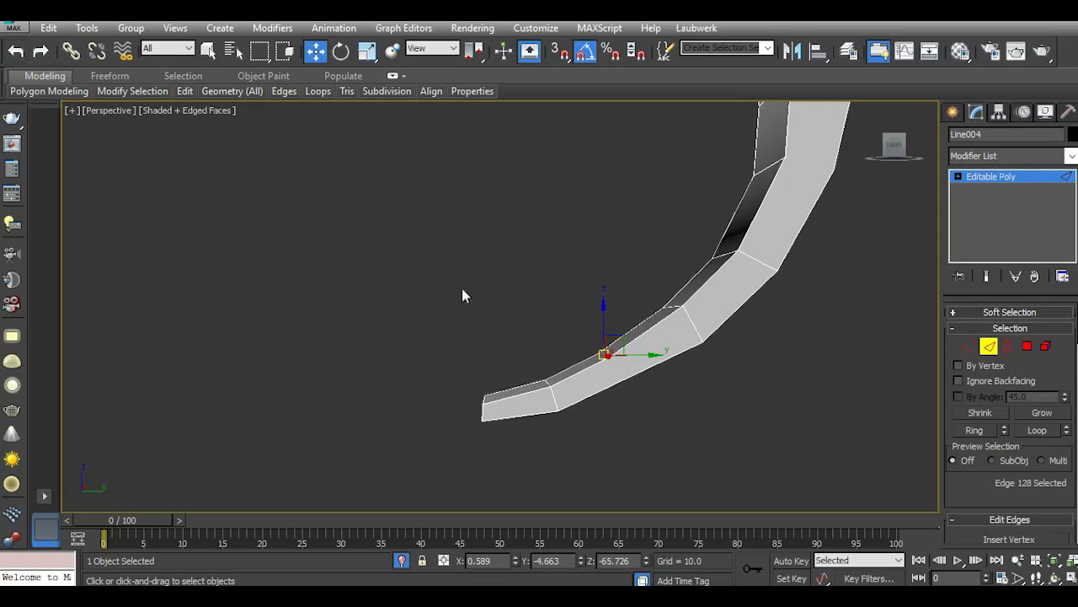
Connect the two long edges of the oversized face on the arm's outer side with one crosswise edge near the tip.
{"action": "left_click_drag", "start_coordinate": [894, 146], "coordinate": [891, 139]}
{"action": "scroll", "coordinate": [554, 259], "scroll_direction": "down", "scroll_amount": 5}
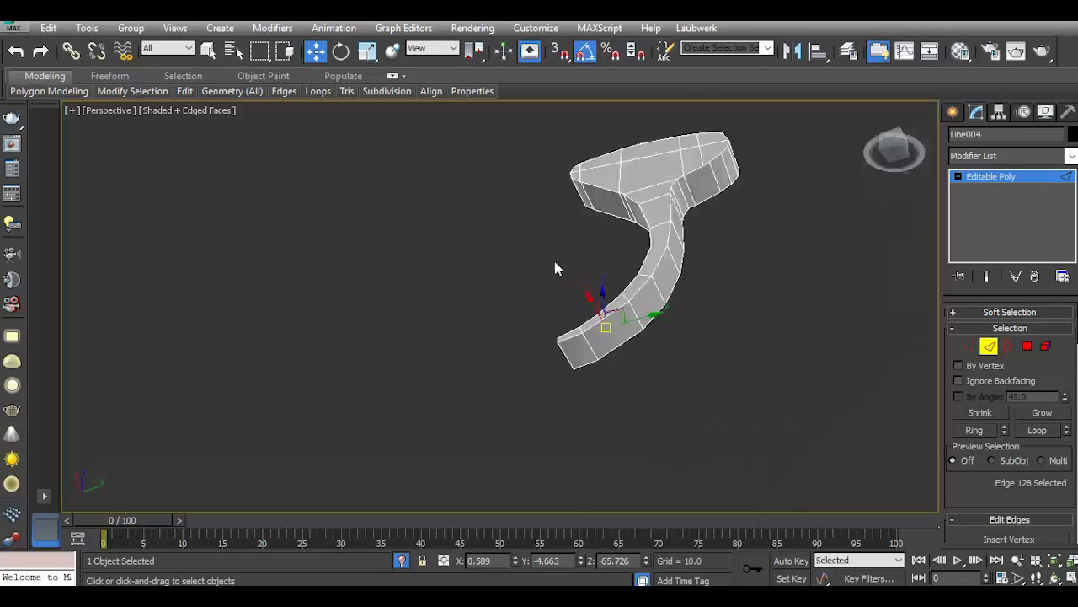
{"action": "scroll", "coordinate": [615, 339], "scroll_direction": "up", "scroll_amount": 5}
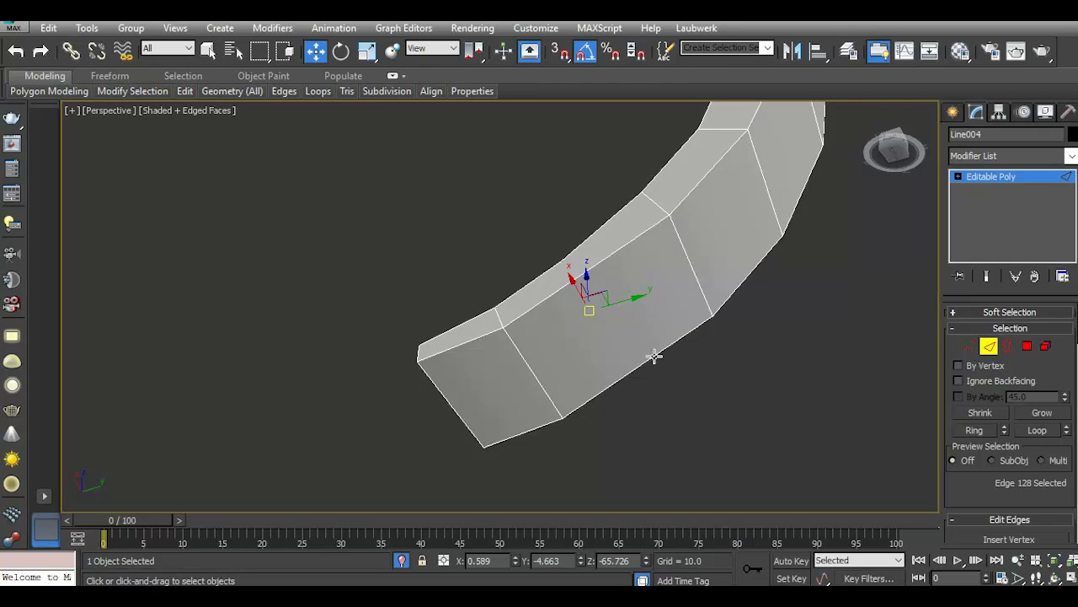
{"action": "left_click", "coordinate": [580, 277]}
{"action": "left_click", "coordinate": [618, 380], "text": "ctrl"}
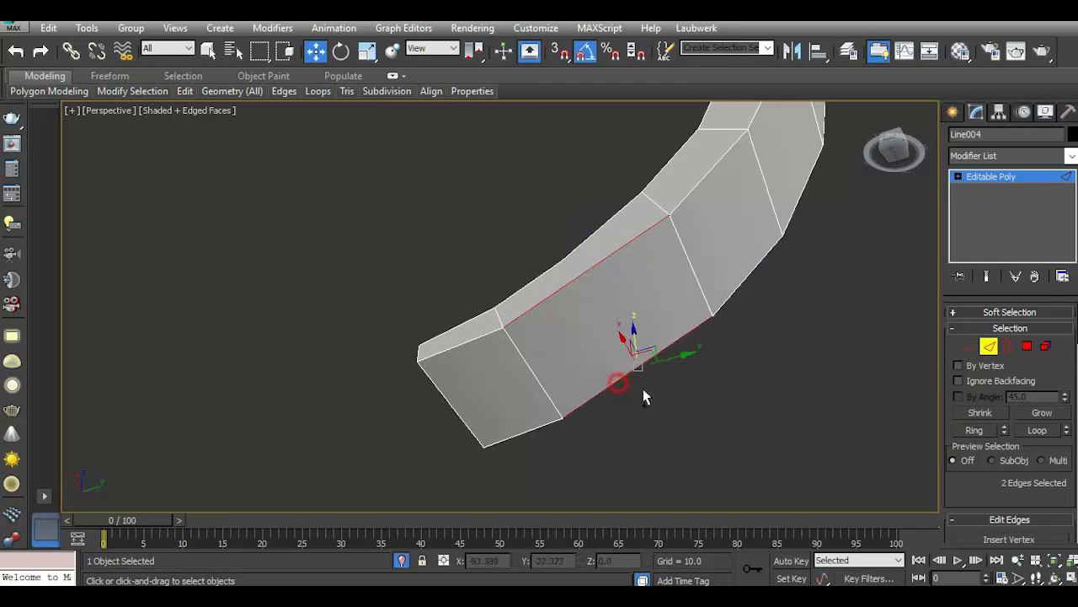
{"action": "scroll", "coordinate": [1040, 489], "scroll_direction": "down", "scroll_amount": 3}
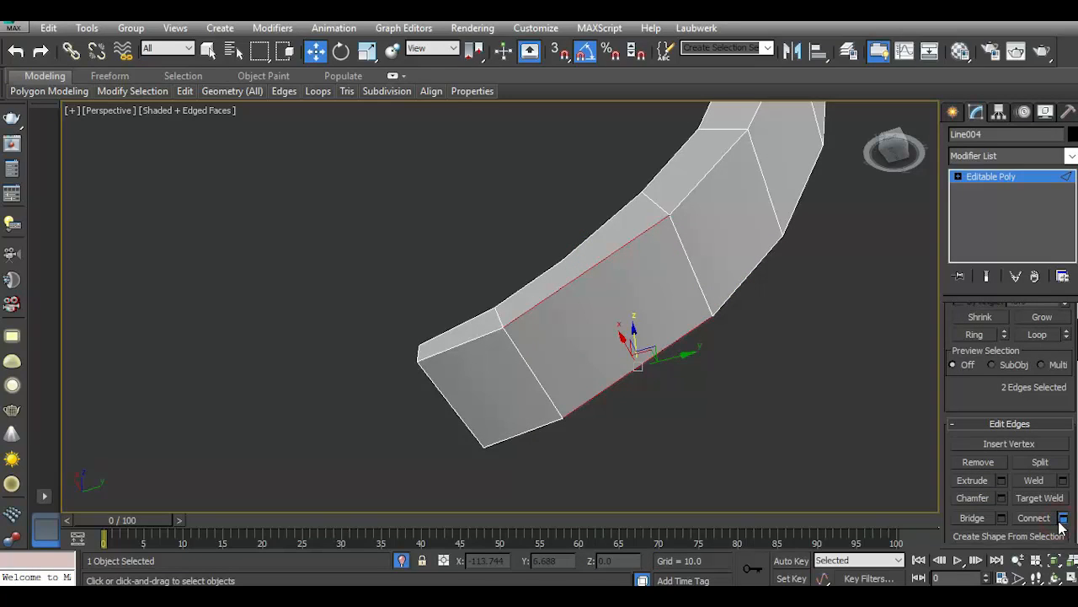
{"action": "left_click", "coordinate": [1063, 518]}
{"action": "left_click", "coordinate": [186, 343]}
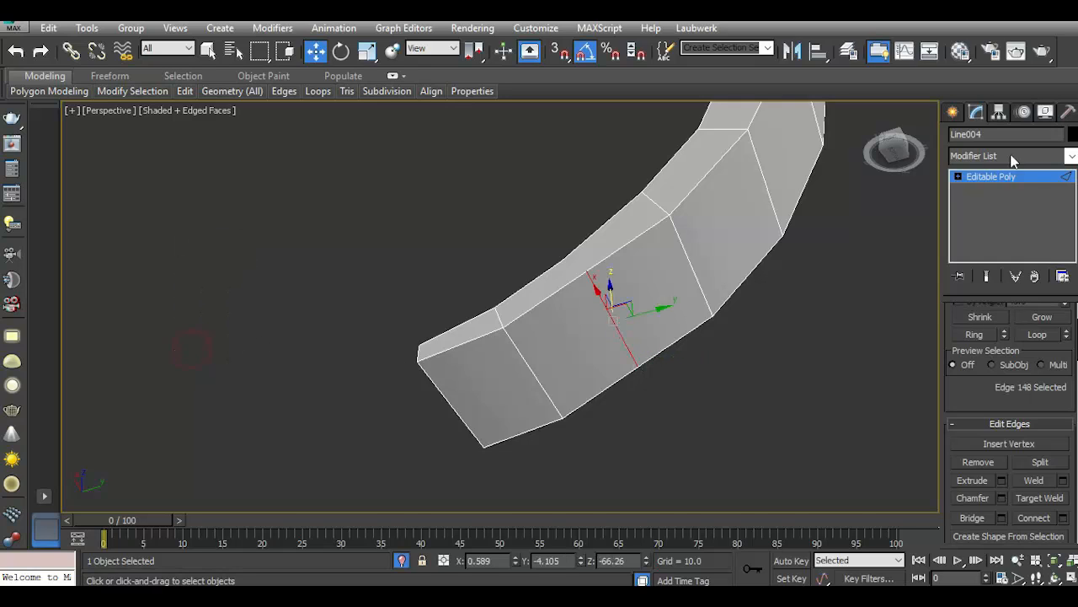
Connect the facing vertex pairs across both narrow sides of the arm at the new crosswise edge.
{"action": "left_click", "coordinate": [958, 177]}
{"action": "left_click", "coordinate": [984, 202]}
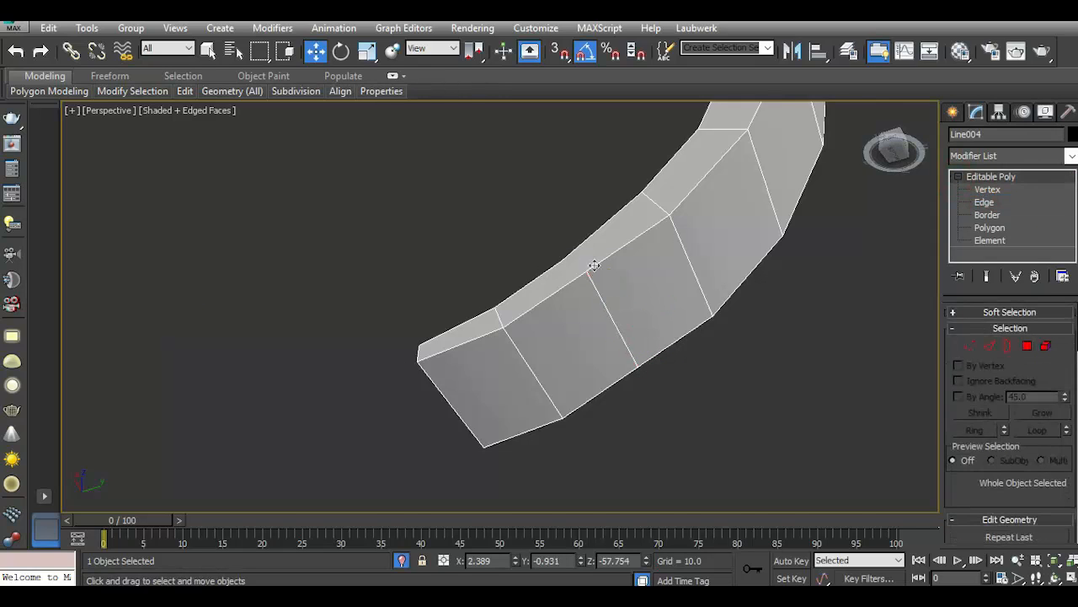
{"action": "left_click", "coordinate": [969, 346]}
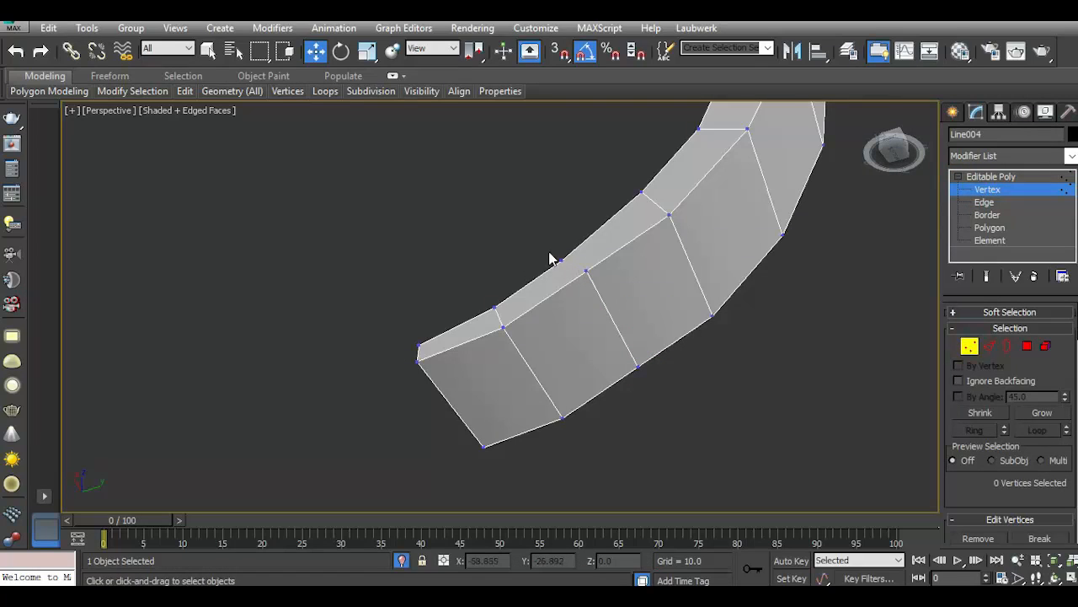
{"action": "left_click_drag", "start_coordinate": [549, 258], "coordinate": [622, 304]}
{"action": "scroll", "coordinate": [1036, 456], "scroll_direction": "down", "scroll_amount": 3}
{"action": "left_click", "coordinate": [1009, 497]}
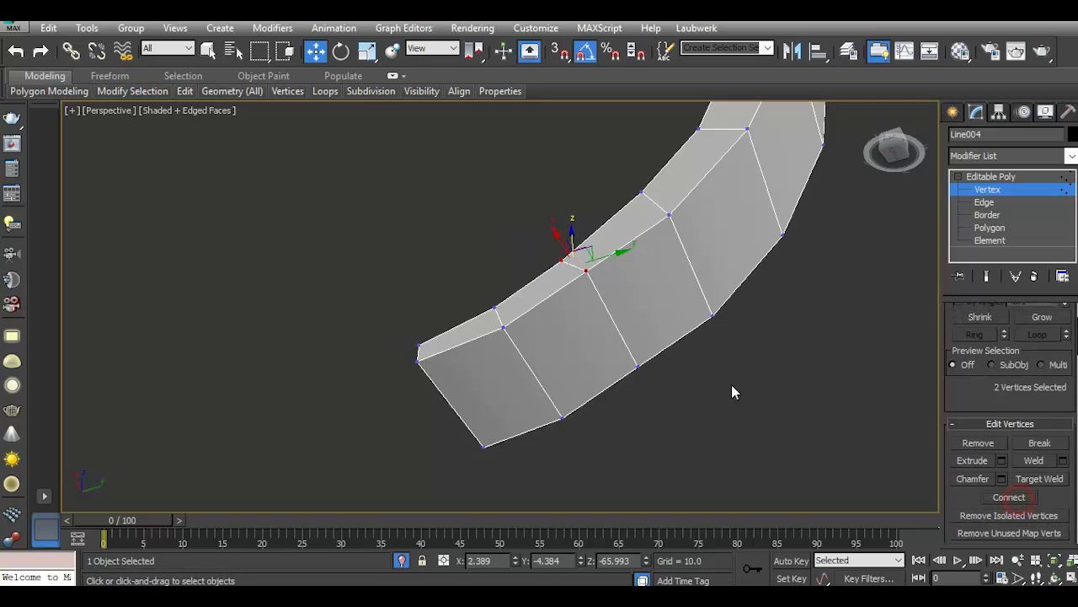
{"action": "left_click_drag", "start_coordinate": [582, 325], "coordinate": [674, 401]}
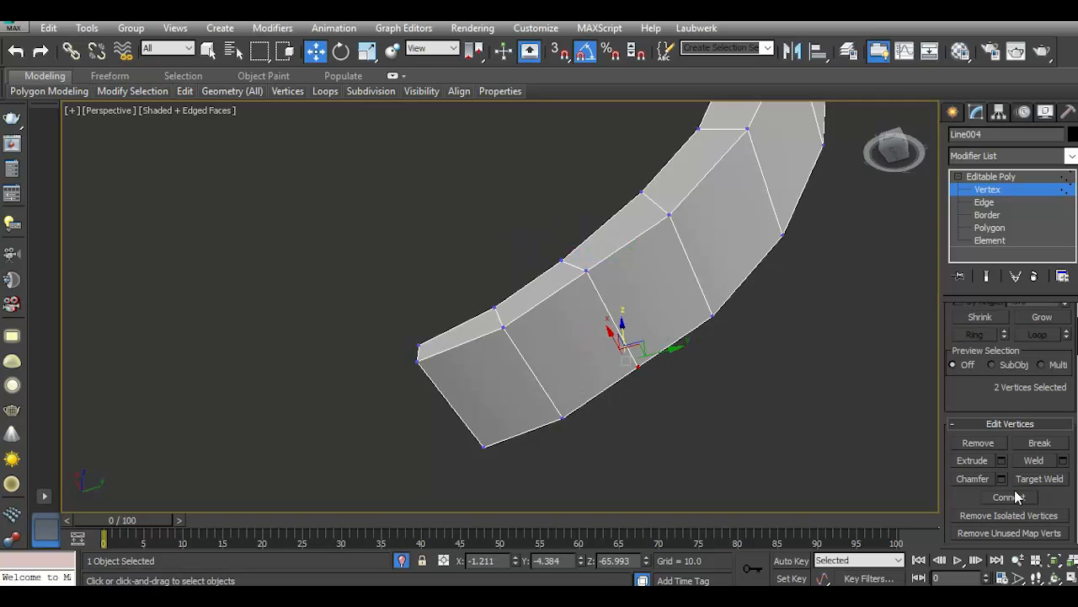
{"action": "left_click_drag", "start_coordinate": [895, 151], "coordinate": [716, 160]}
{"action": "scroll", "coordinate": [491, 366], "scroll_direction": "down", "scroll_amount": 4}
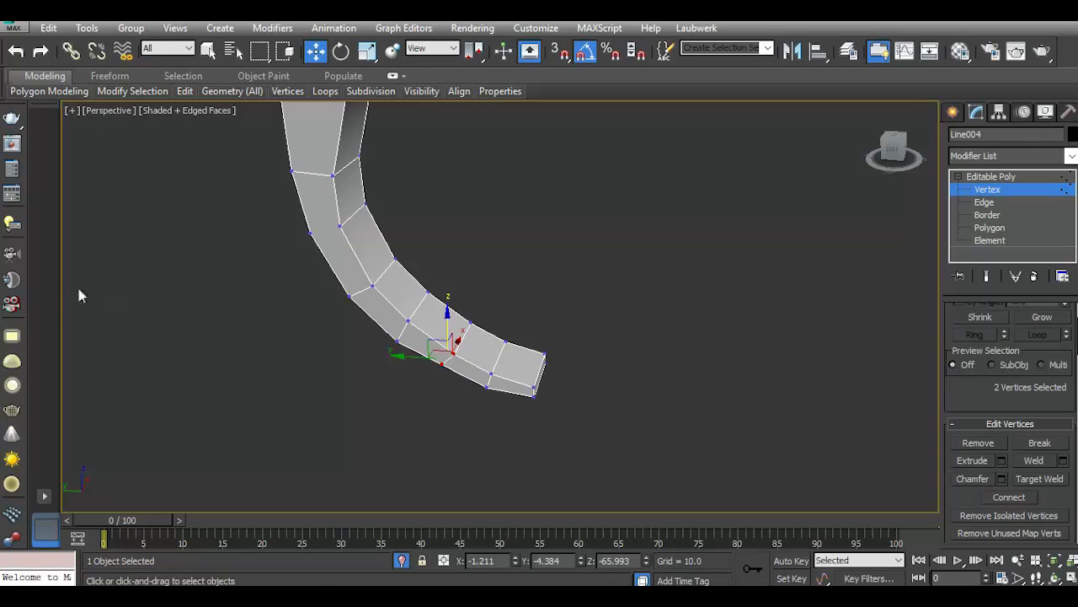
Connect the unjoined vertex pairs on both narrow sides farther up the arm and leave vertex editing.
{"action": "scroll", "coordinate": [311, 244], "scroll_direction": "down", "scroll_amount": 4}
{"action": "left_click_drag", "start_coordinate": [900, 153], "coordinate": [813, 162]}
{"action": "scroll", "coordinate": [346, 229], "scroll_direction": "up", "scroll_amount": 5}
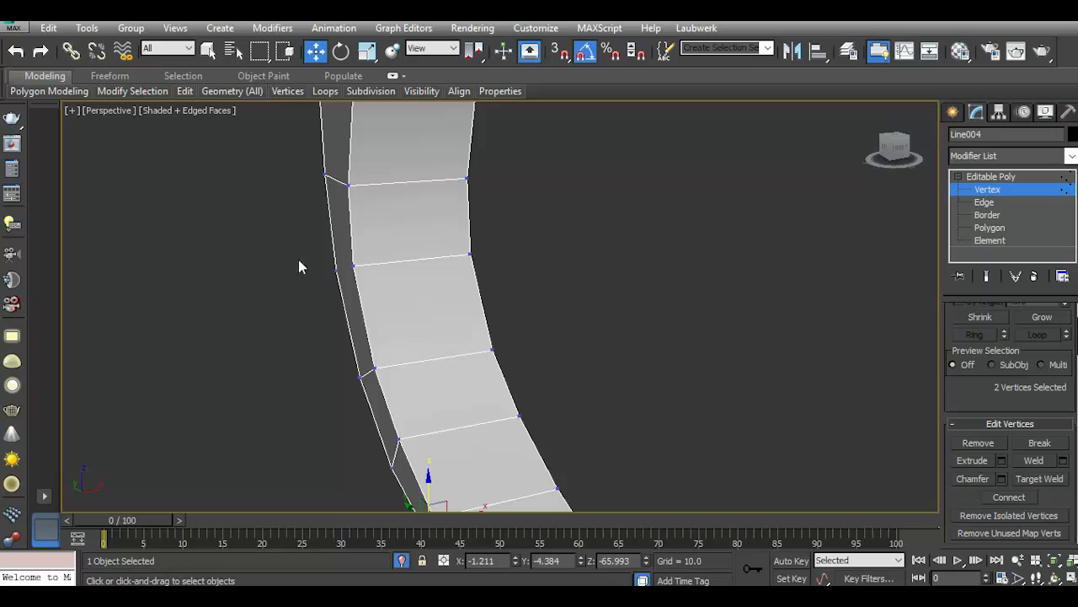
{"action": "left_click_drag", "start_coordinate": [317, 257], "coordinate": [358, 290]}
{"action": "left_click", "coordinate": [1005, 497]}
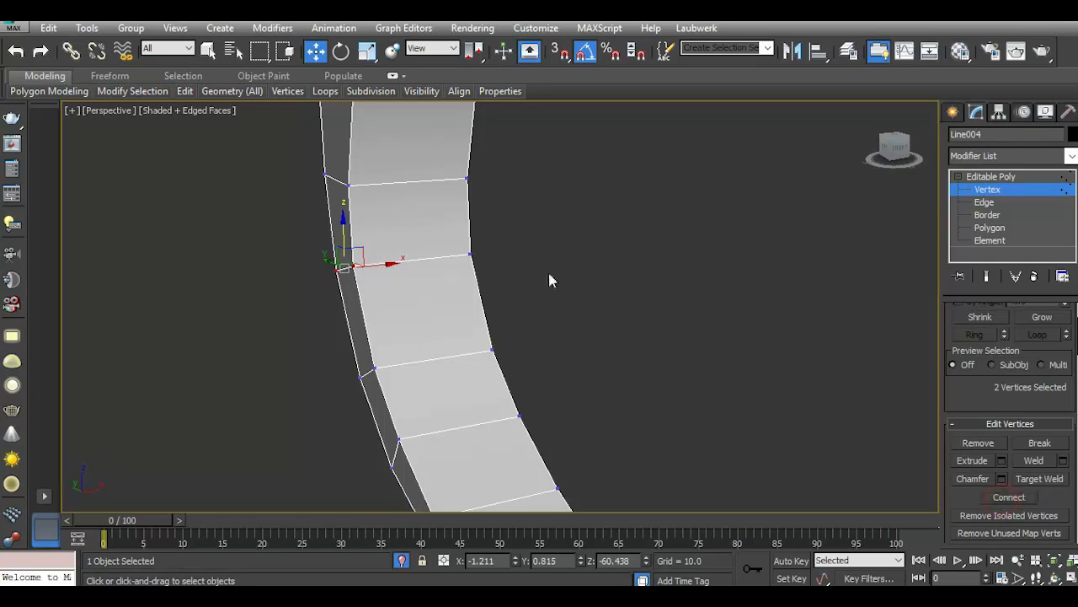
{"action": "left_click_drag", "start_coordinate": [415, 221], "coordinate": [511, 286]}
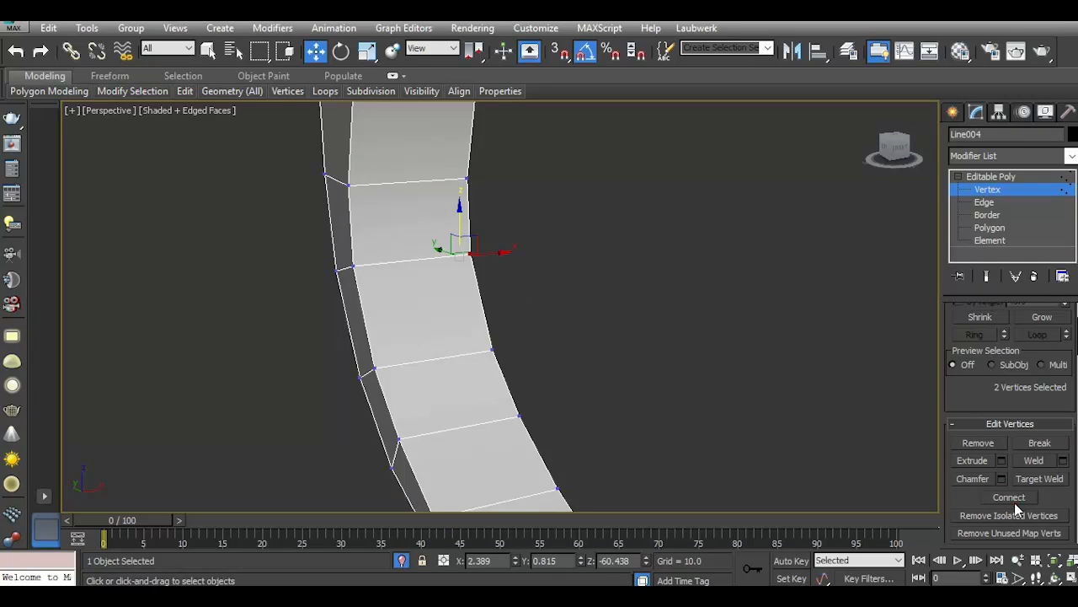
{"action": "left_click", "coordinate": [985, 179]}
On one side face of the head, connect the rounded narrow end's upper and lower corner vertices to the nearest midline vertex.
{"action": "middle_click_drag", "start_coordinate": [783, 358], "coordinate": [632, 343], "text": "alt"}
{"action": "scroll", "coordinate": [632, 343], "scroll_direction": "down", "scroll_amount": 5}
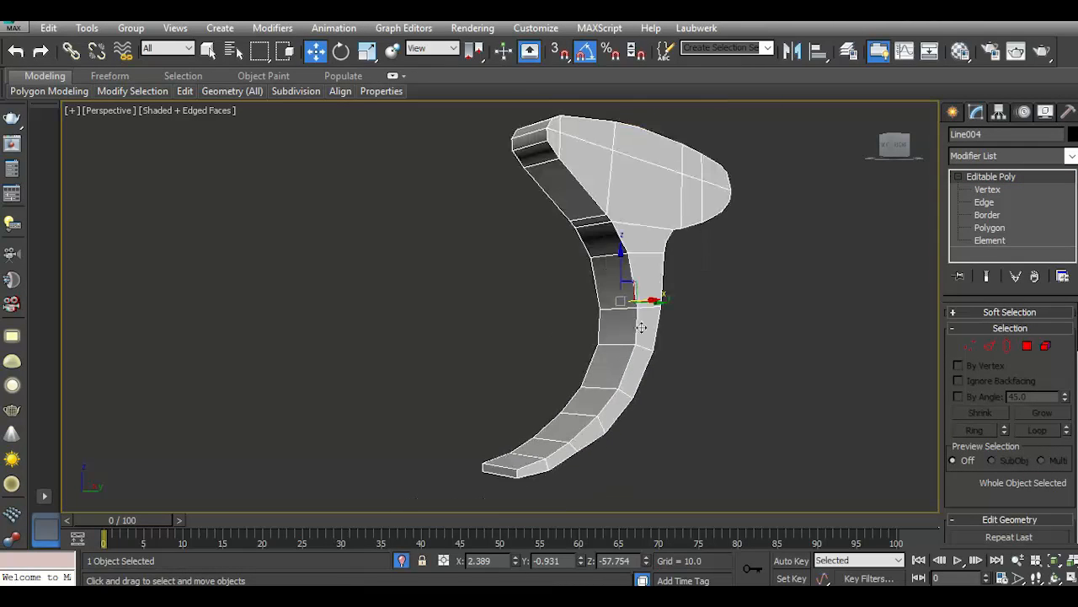
{"action": "left_click_drag", "start_coordinate": [893, 146], "coordinate": [899, 150]}
{"action": "scroll", "coordinate": [621, 135], "scroll_direction": "up", "scroll_amount": 10}
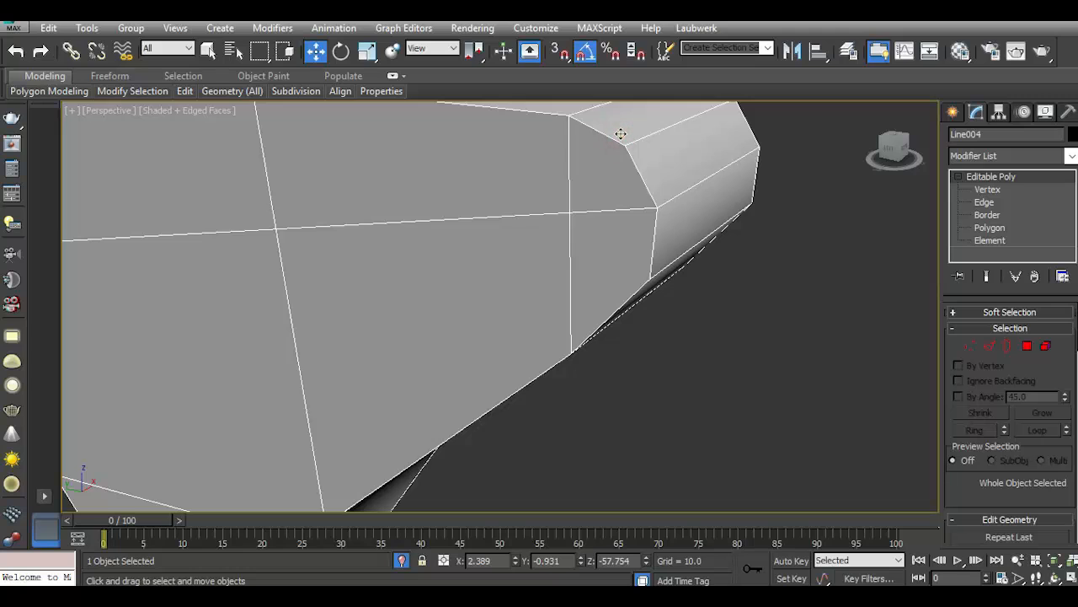
{"action": "left_click", "coordinate": [972, 348]}
{"action": "left_click", "coordinate": [646, 284]}
{"action": "left_click", "coordinate": [571, 212], "text": "ctrl"}
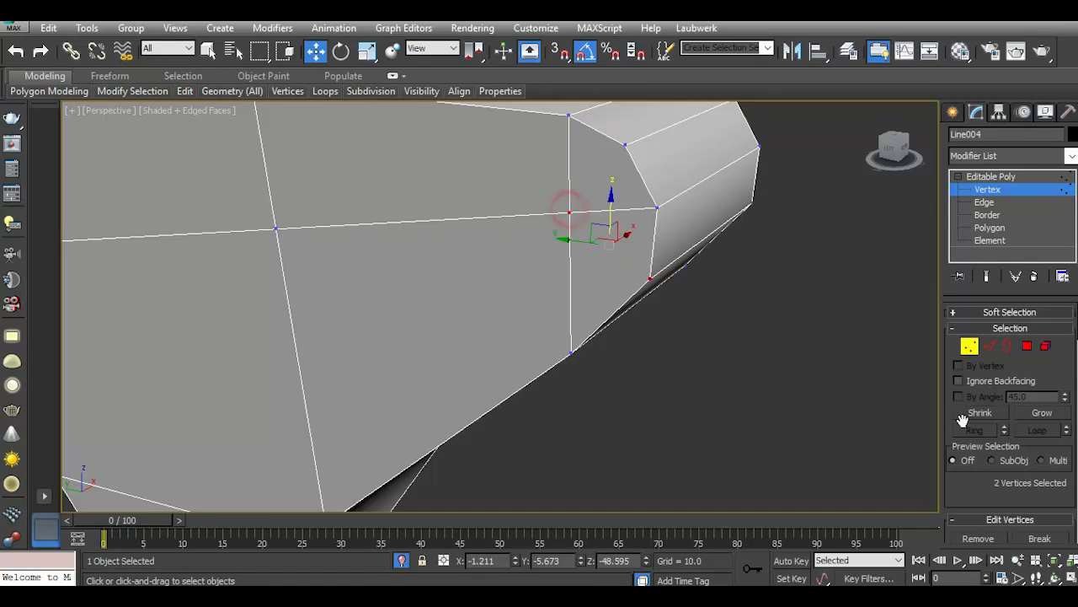
{"action": "scroll", "coordinate": [1021, 451], "scroll_direction": "down", "scroll_amount": 3}
{"action": "left_click", "coordinate": [625, 145]}
{"action": "left_click", "coordinate": [570, 213], "text": "ctrl"}
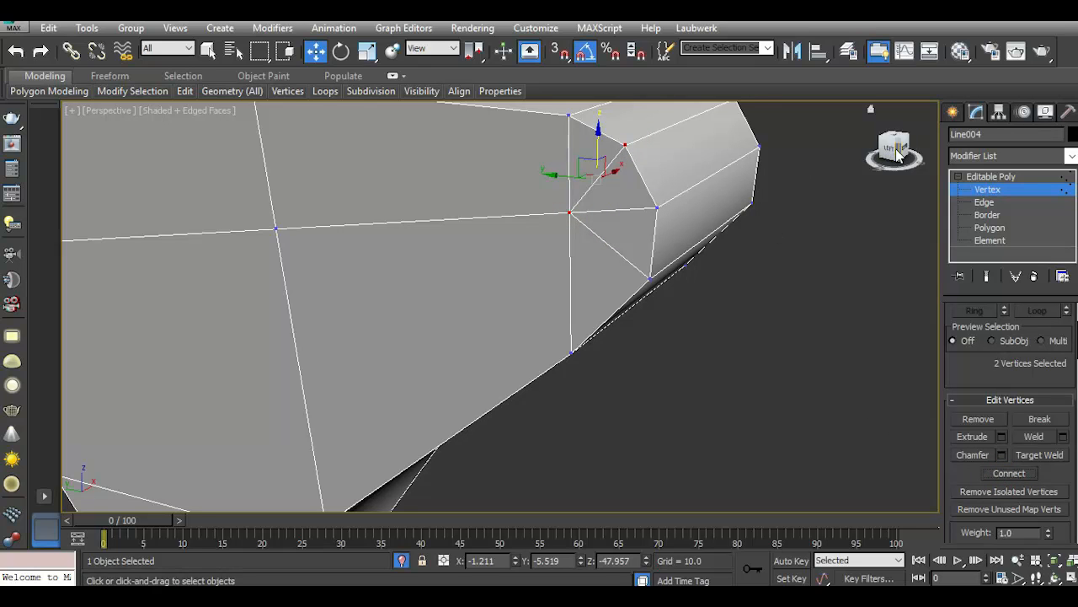
On the opposite side face, connect the narrow end's upper and lower corner vertices to the nearest midline vertex.
{"action": "scroll", "coordinate": [253, 352], "scroll_direction": "down", "scroll_amount": 8}
{"action": "scroll", "coordinate": [219, 272], "scroll_direction": "up", "scroll_amount": 6}
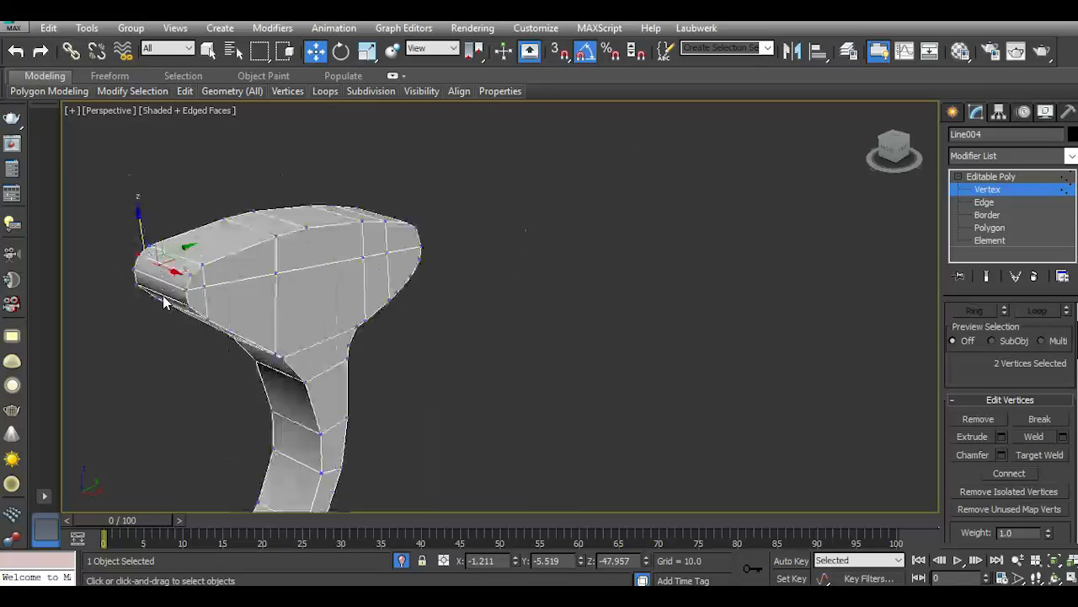
{"action": "left_click", "coordinate": [230, 251]}
{"action": "left_click", "coordinate": [260, 281], "text": "ctrl"}
{"action": "left_click", "coordinate": [1009, 473]}
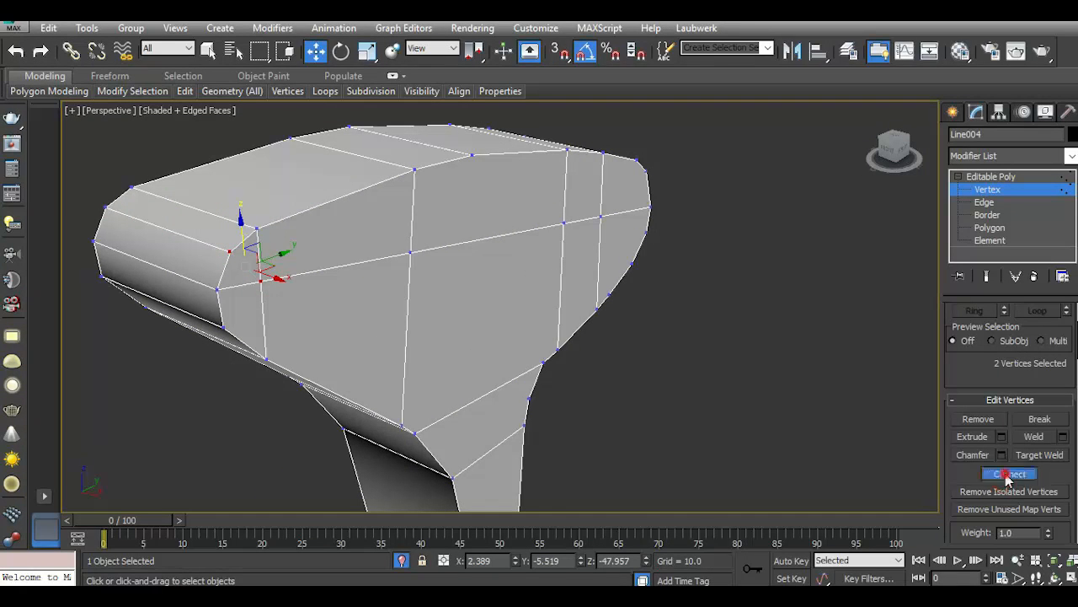
{"action": "left_click", "coordinate": [226, 325]}
{"action": "left_click", "coordinate": [260, 283], "text": "ctrl"}
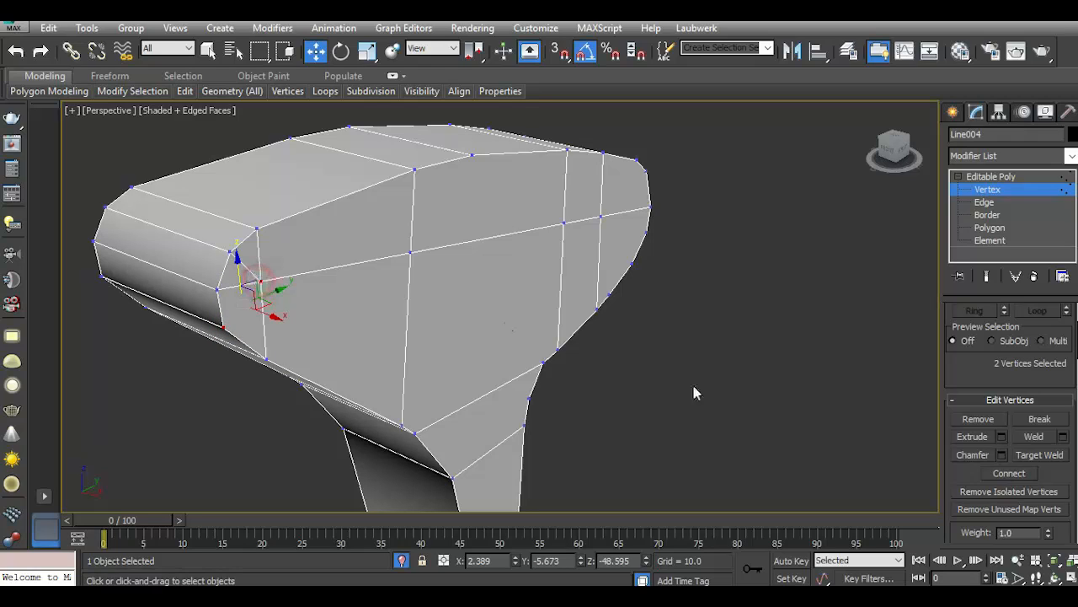
{"action": "left_click", "coordinate": [1009, 474]}
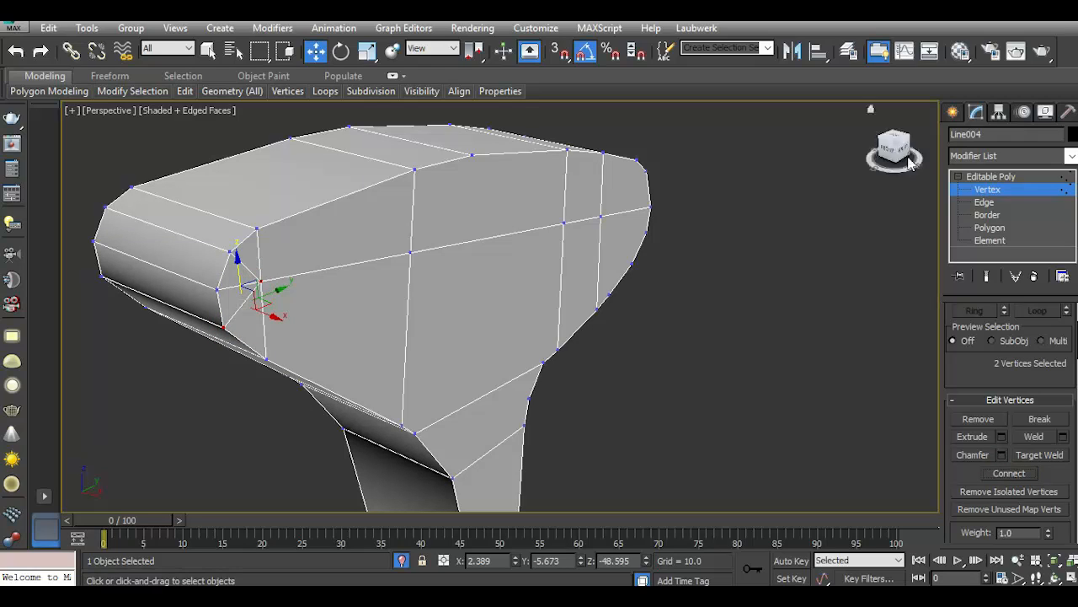
On both side faces, connect the loose vertex on the head's top rim to the midline vertex nearer the narrow end.
{"action": "left_click", "coordinate": [472, 155]}
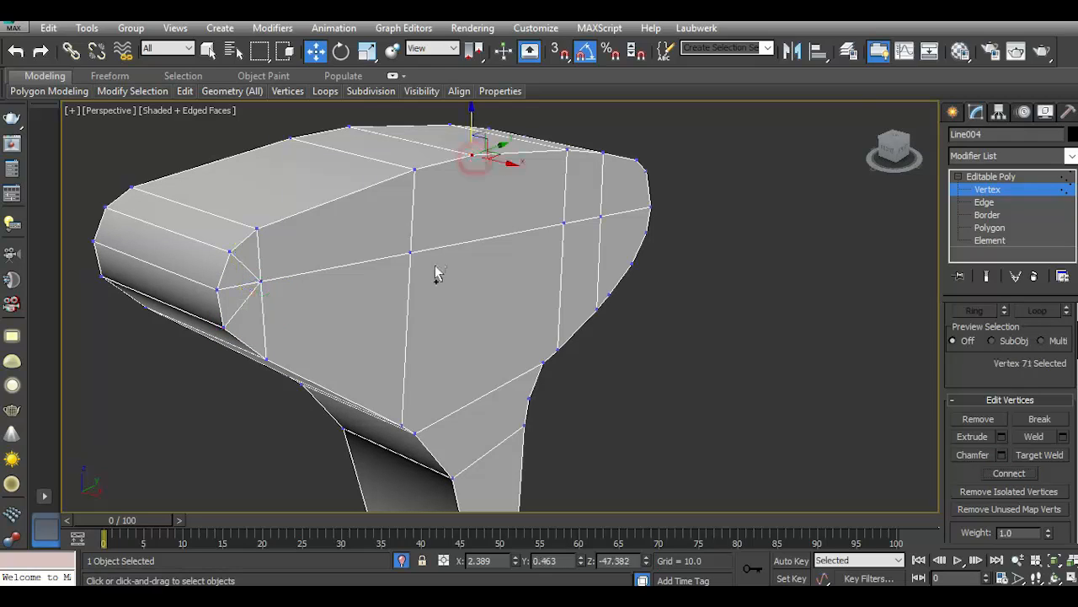
{"action": "left_click", "coordinate": [410, 251], "text": "ctrl"}
{"action": "left_click", "coordinate": [1008, 474]}
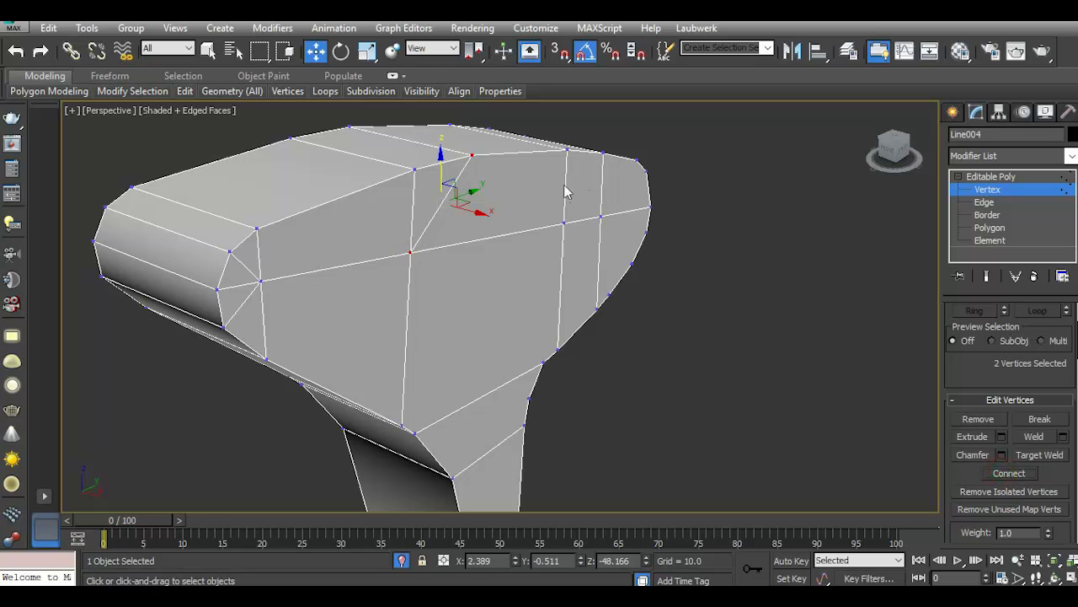
{"action": "left_click_drag", "start_coordinate": [893, 145], "coordinate": [744, 180]}
{"action": "left_click", "coordinate": [492, 185]}
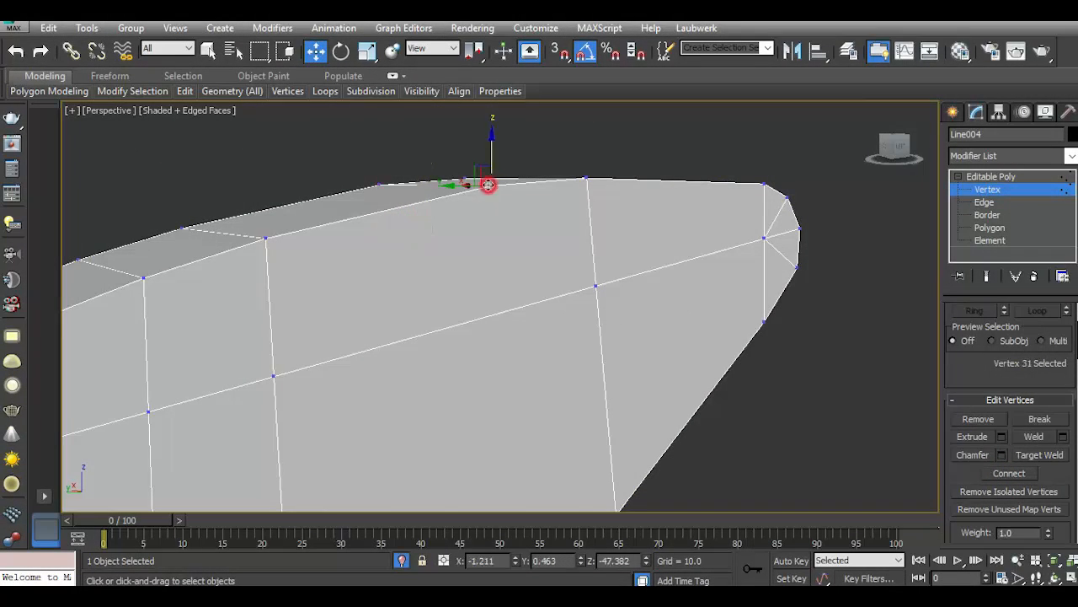
{"action": "left_click", "coordinate": [595, 291]}
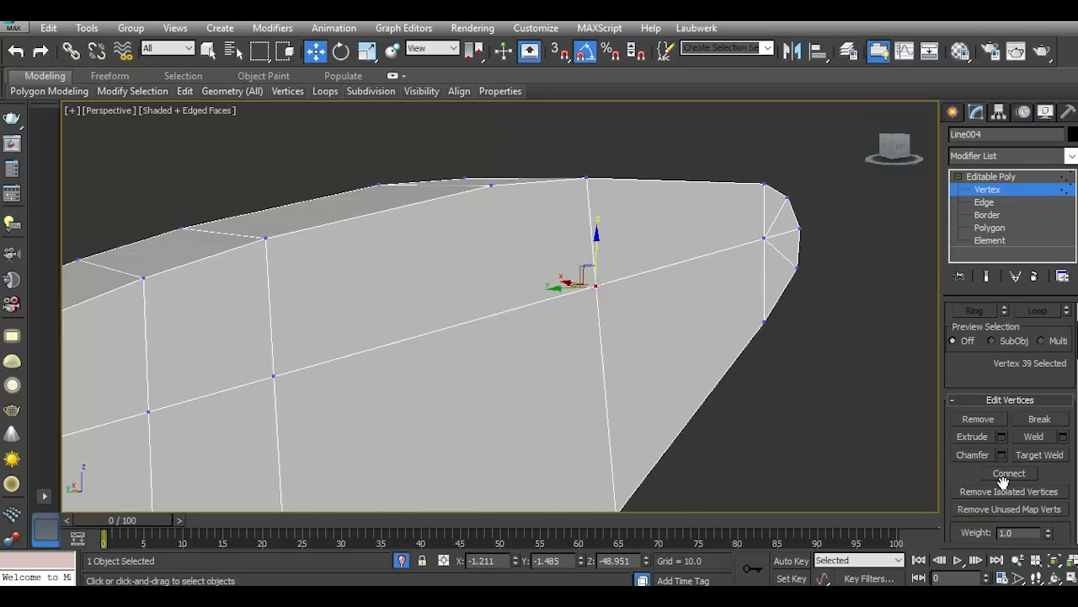
{"action": "left_click", "coordinate": [492, 186]}
{"action": "left_click", "coordinate": [595, 285], "text": "ctrl"}
{"action": "left_click", "coordinate": [1006, 472]}
{"action": "scroll", "coordinate": [602, 236], "scroll_direction": "down", "scroll_amount": 3}
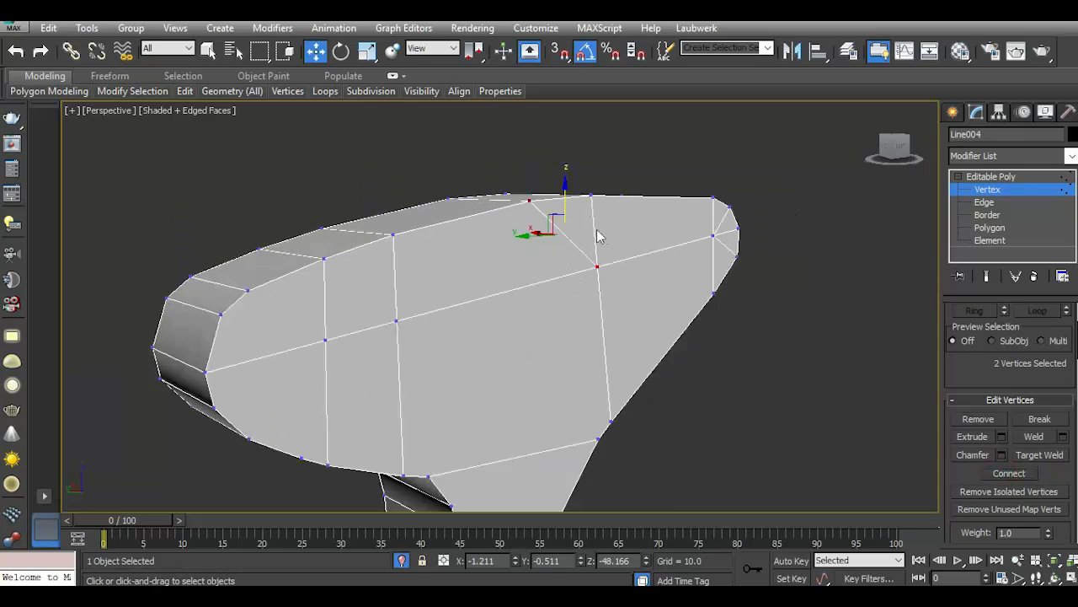
On both side faces, connect the upper rim vertex at the head's broad end to the outermost interior midline vertex.
{"action": "left_click", "coordinate": [248, 290]}
{"action": "left_click", "coordinate": [325, 339], "text": "ctrl"}
{"action": "left_click", "coordinate": [1008, 474]}
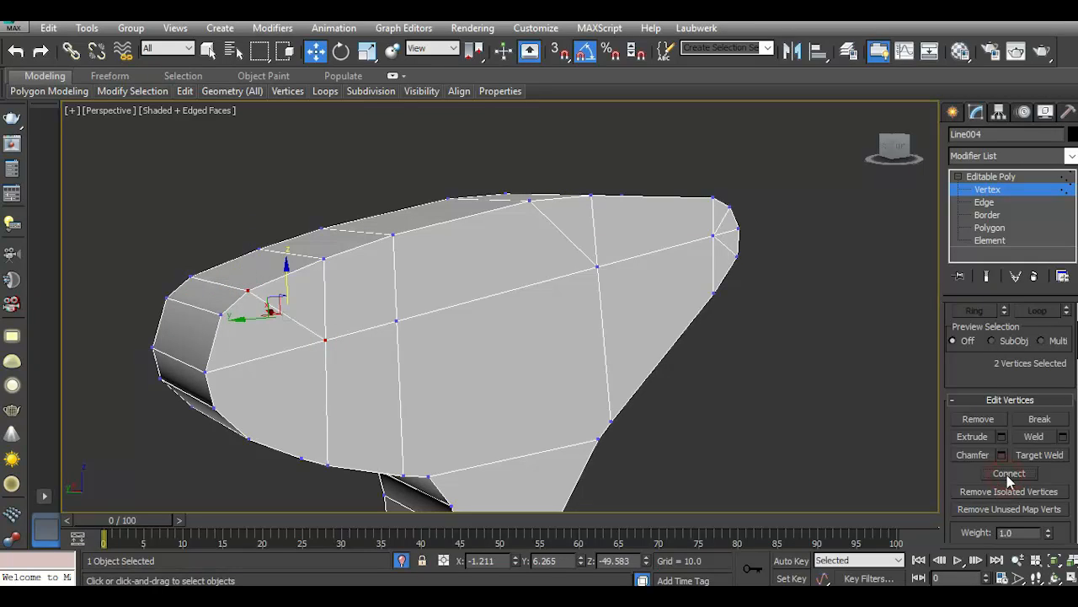
{"action": "left_click", "coordinate": [219, 314]}
{"action": "left_click_drag", "start_coordinate": [902, 150], "coordinate": [921, 152]}
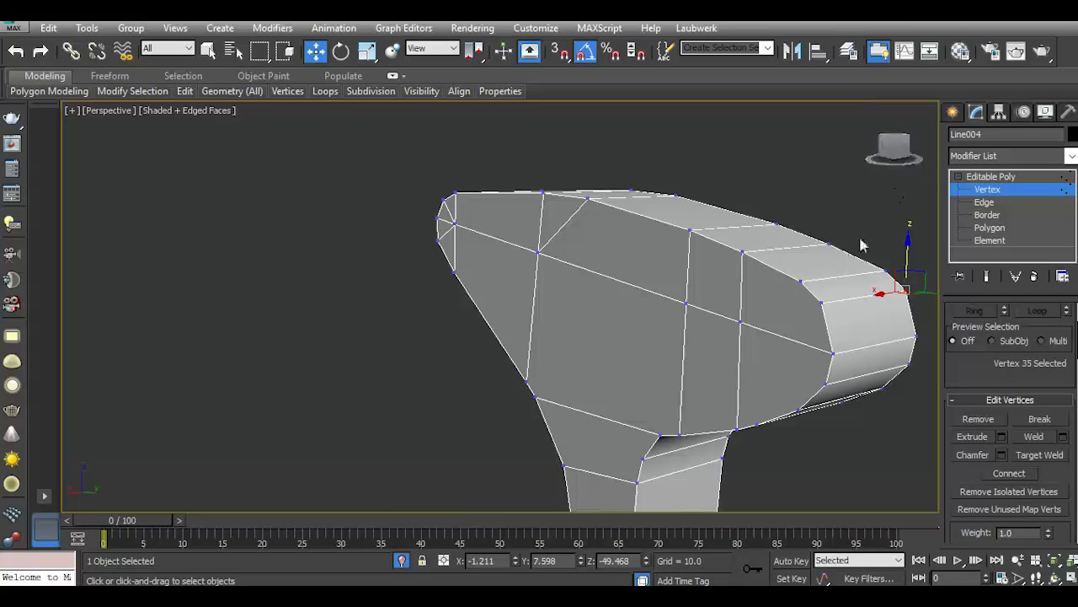
{"action": "left_click", "coordinate": [800, 282]}
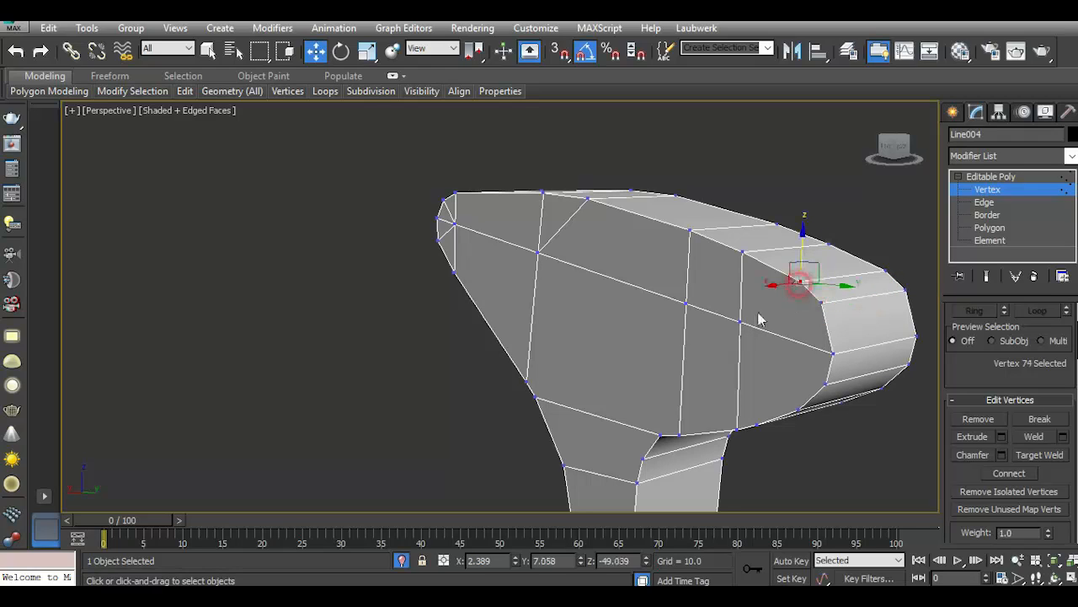
{"action": "left_click", "coordinate": [739, 321], "text": "ctrl"}
{"action": "left_click", "coordinate": [1008, 472]}
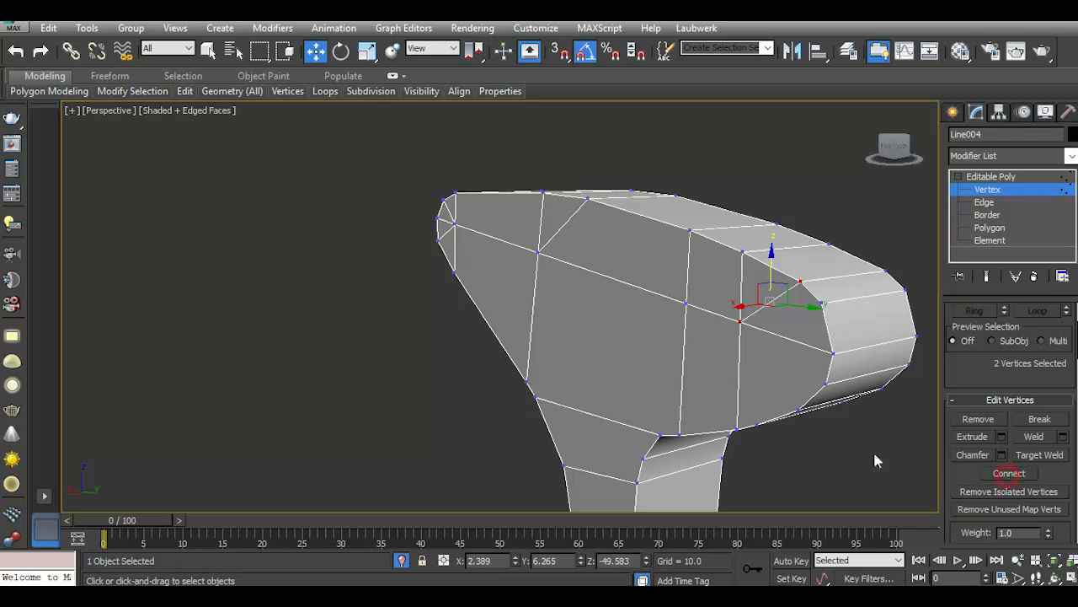
Connect the lower rim vertex at the head's broad end to the same interior midline vertex on this side face.
{"action": "left_click", "coordinate": [798, 409]}
{"action": "left_click", "coordinate": [739, 322], "text": "ctrl"}
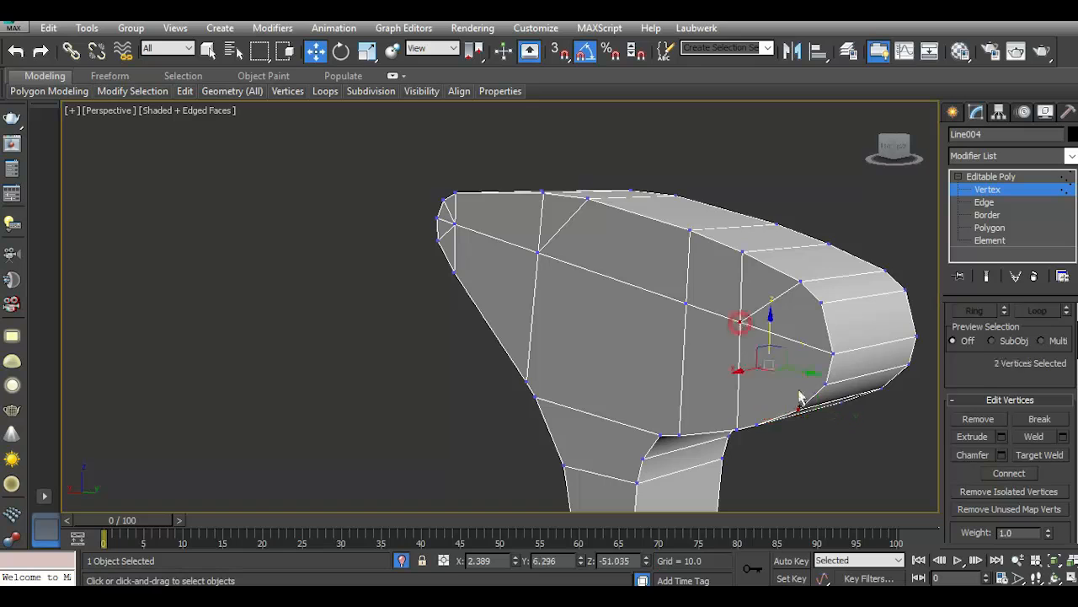
{"action": "left_click", "coordinate": [1008, 472]}
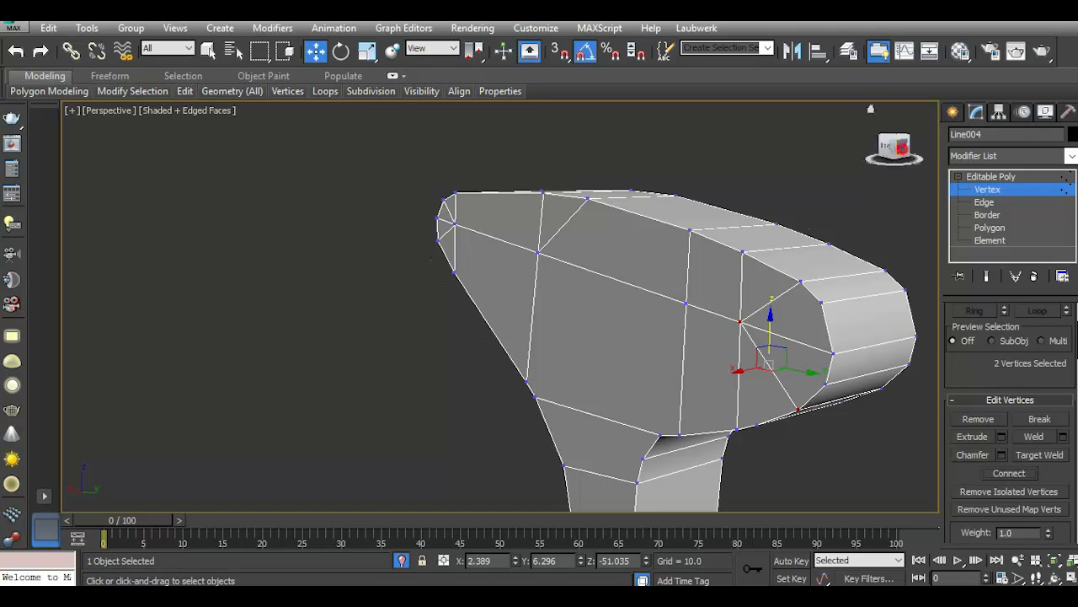
On both side faces, target weld the vertical edge's loose bottom vertex to the neighbouring lower rim vertex toward the head's broad end.
{"action": "left_click_drag", "start_coordinate": [895, 149], "coordinate": [851, 234]}
{"action": "scroll", "coordinate": [770, 305], "scroll_direction": "up", "scroll_amount": 3}
{"action": "right_click", "coordinate": [767, 302]}
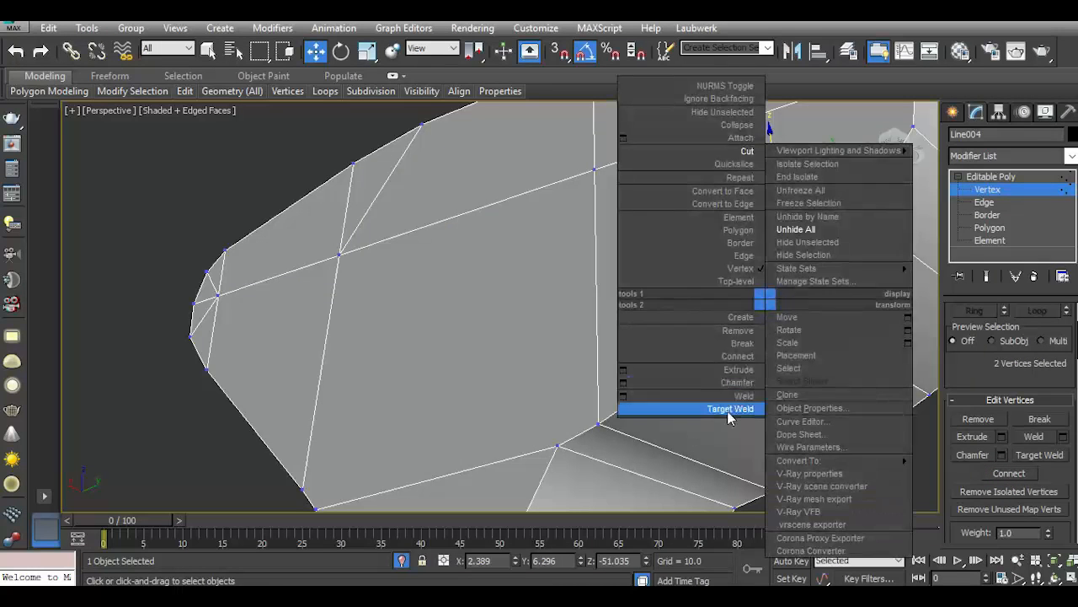
{"action": "left_click", "coordinate": [726, 412]}
{"action": "left_click", "coordinate": [726, 336]}
{"action": "left_click", "coordinate": [769, 301]}
{"action": "scroll", "coordinate": [687, 354], "scroll_direction": "down", "scroll_amount": 2}
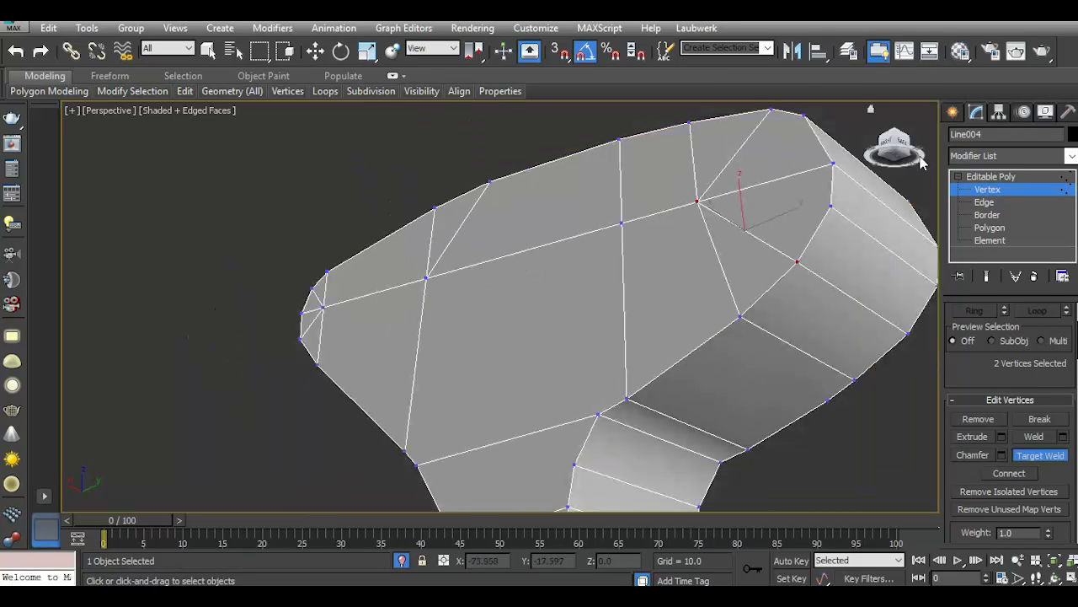
{"action": "left_click_drag", "start_coordinate": [903, 158], "coordinate": [771, 160]}
{"action": "left_click", "coordinate": [246, 336]}
{"action": "left_click", "coordinate": [208, 305]}
{"action": "scroll", "coordinate": [404, 375], "scroll_direction": "down", "scroll_amount": 2}
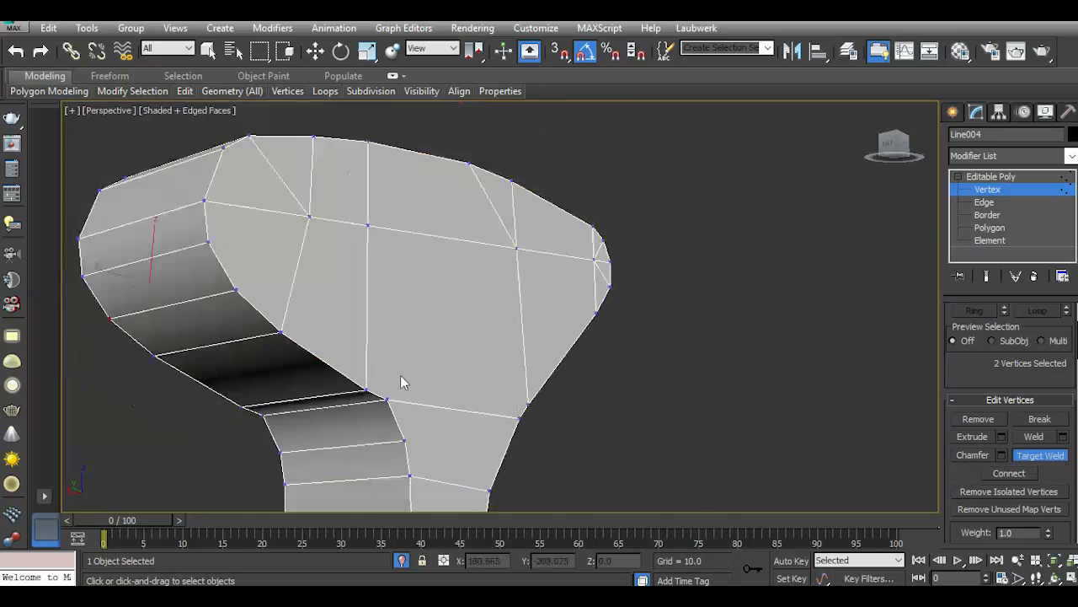
{"action": "right_click", "coordinate": [245, 291]}
On this side face, connect the two unattached lower rim vertices at the broad end to the outermost interior midline vertex.
{"action": "left_click", "coordinate": [212, 243]}
{"action": "left_click", "coordinate": [308, 217], "text": "ctrl"}
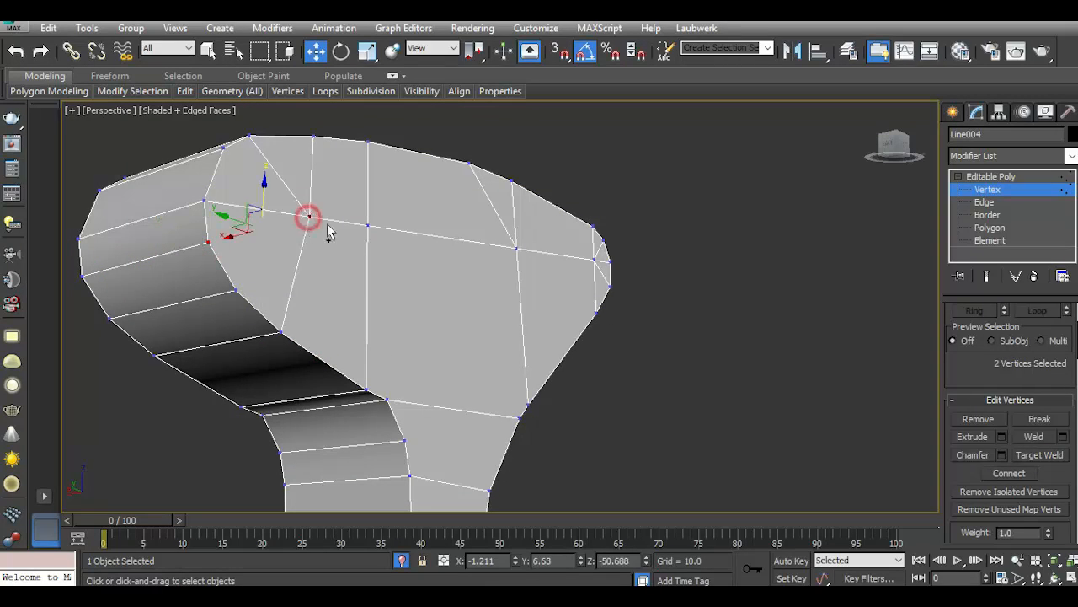
{"action": "left_click", "coordinate": [1010, 472]}
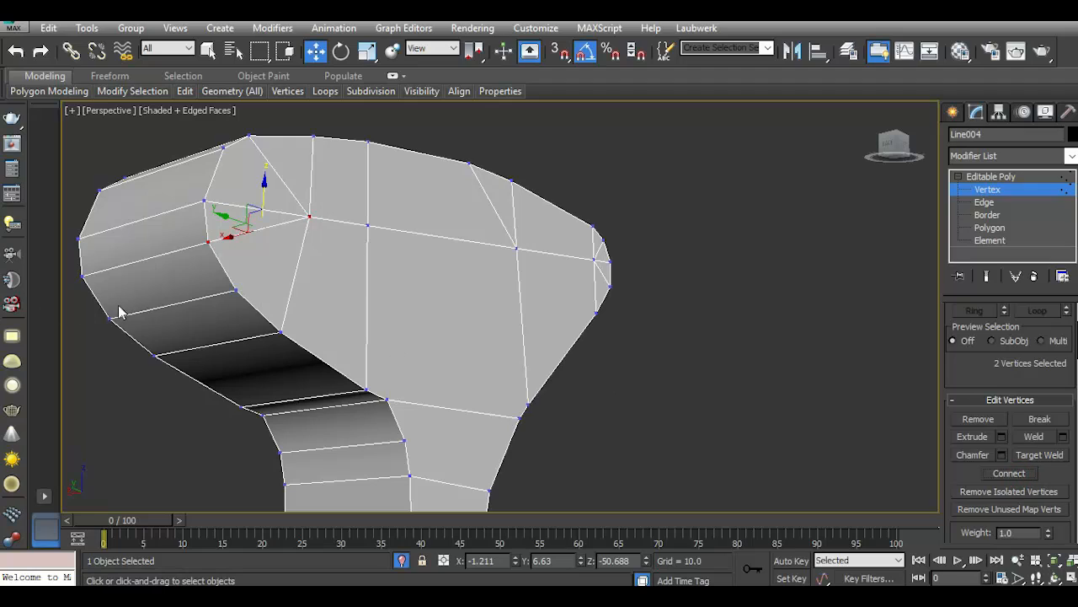
{"action": "left_click", "coordinate": [236, 292]}
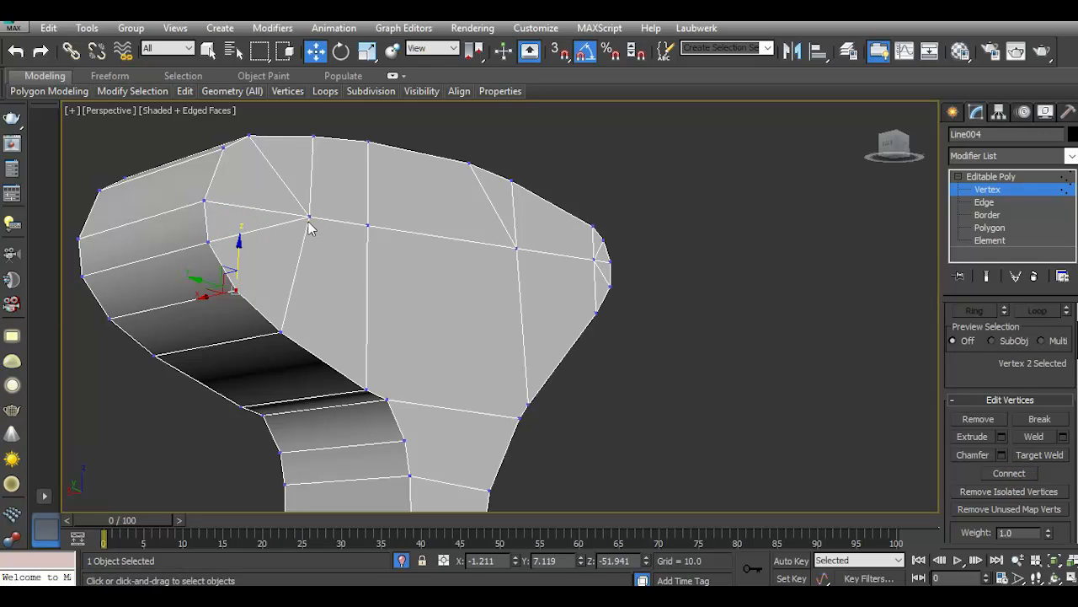
{"action": "left_click", "coordinate": [308, 216], "text": "ctrl"}
{"action": "left_click", "coordinate": [1011, 475]}
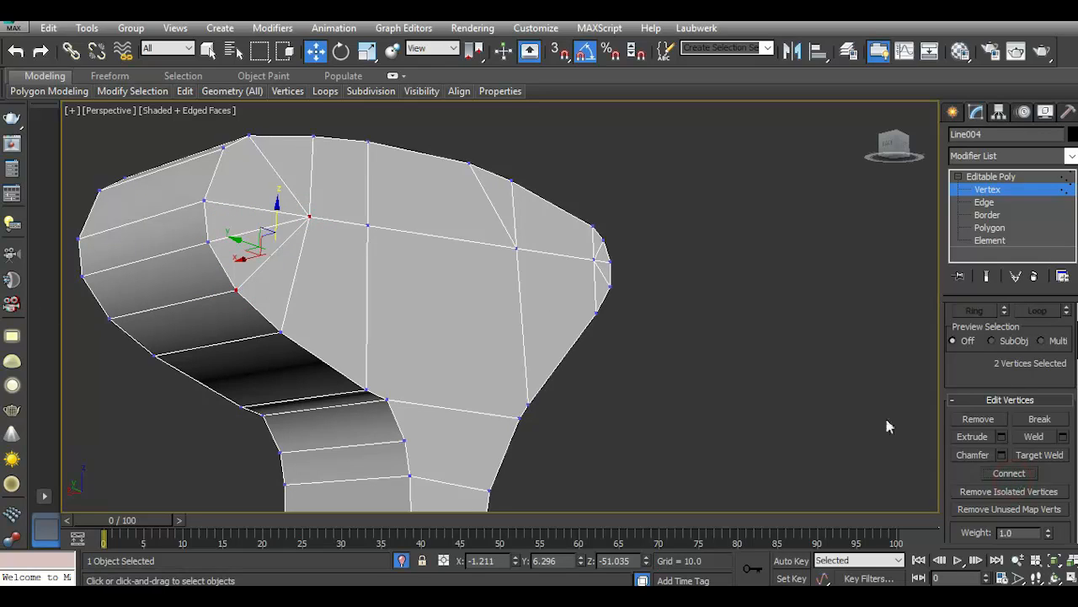
On the opposite side face, connect the remaining loose lower rim vertex at the broad end to the outermost interior midline vertex.
{"action": "left_click_drag", "start_coordinate": [896, 141], "coordinate": [998, 147]}
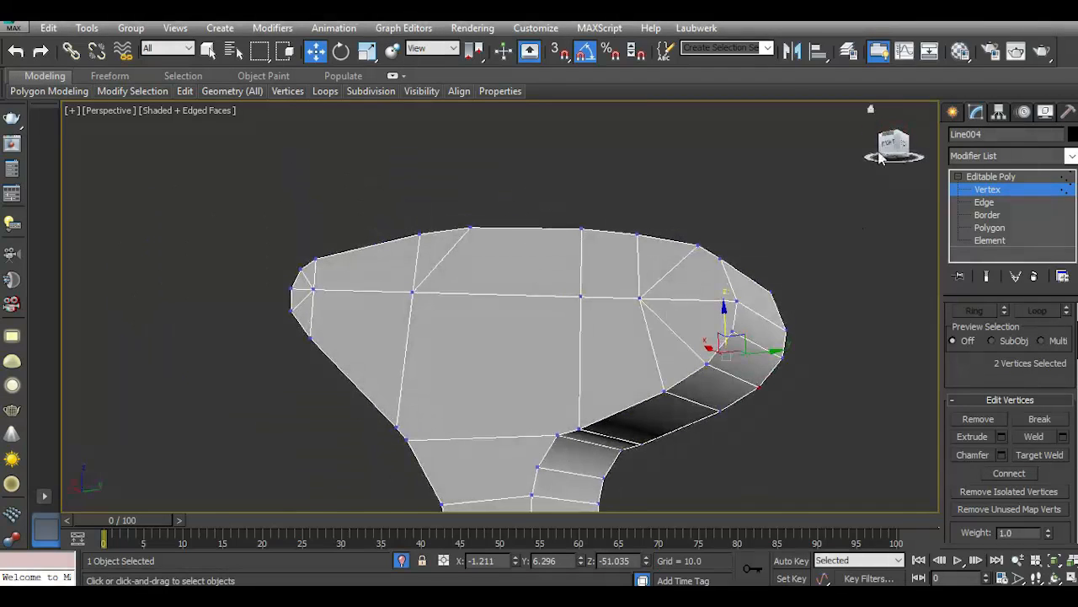
{"action": "left_click", "coordinate": [842, 358]}
{"action": "left_click", "coordinate": [638, 299]}
{"action": "left_click", "coordinate": [735, 329]}
{"action": "left_click", "coordinate": [639, 297]}
{"action": "left_click", "coordinate": [732, 332], "text": "ctrl"}
{"action": "left_click", "coordinate": [1021, 474]}
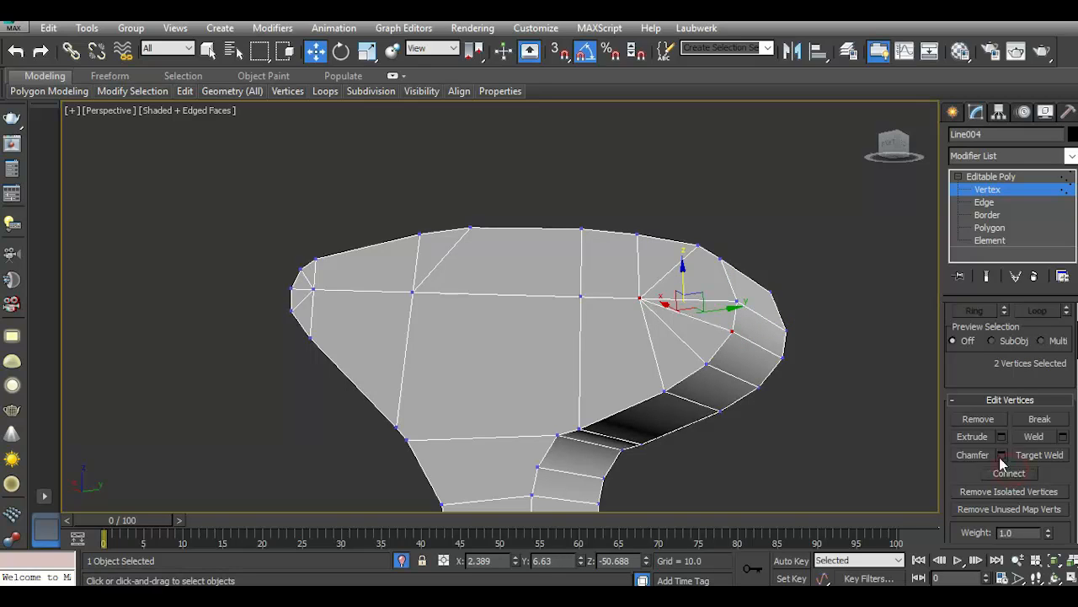
On both side faces, connect the remaining loose upper rim vertex at the broad end to the outermost interior midline vertex.
{"action": "left_click_drag", "start_coordinate": [900, 145], "coordinate": [883, 159]}
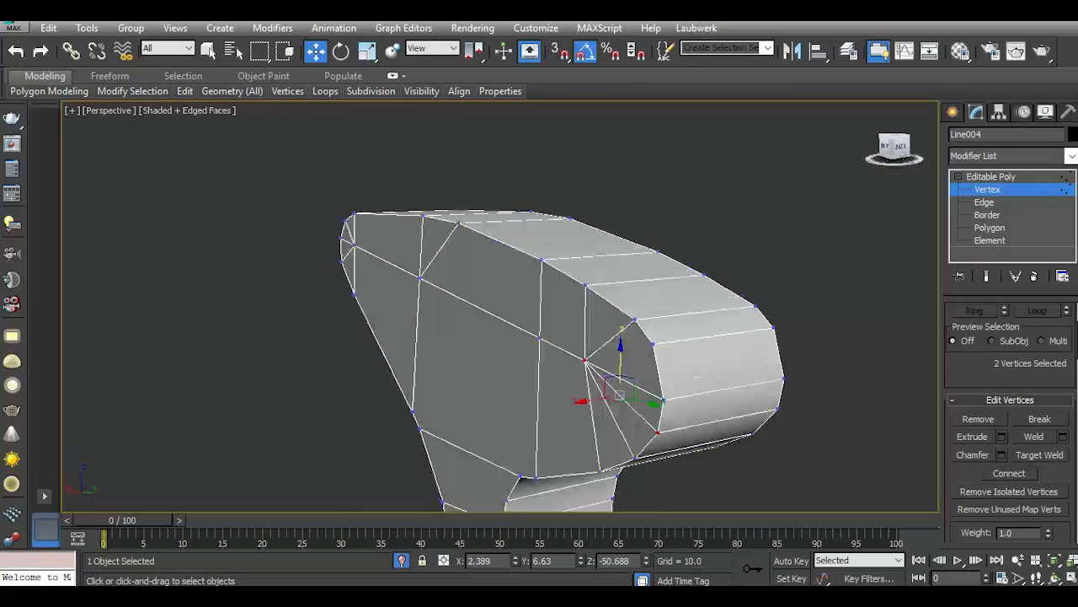
{"action": "left_click", "coordinate": [656, 349]}
{"action": "left_click", "coordinate": [588, 362], "text": "ctrl"}
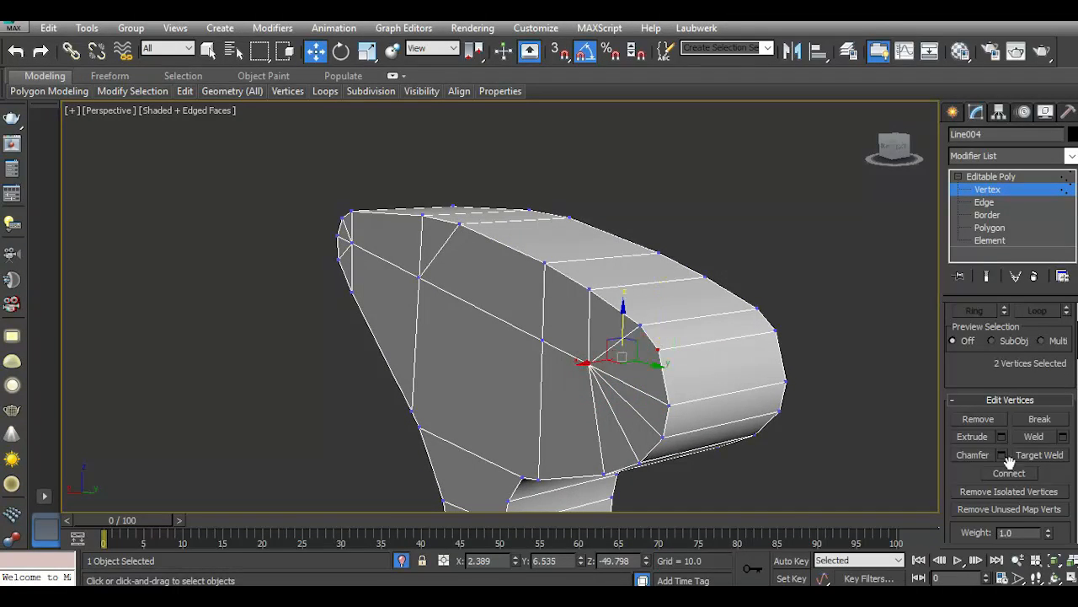
{"action": "left_click_drag", "start_coordinate": [903, 149], "coordinate": [875, 150]}
{"action": "left_click", "coordinate": [184, 393]}
{"action": "left_click", "coordinate": [285, 408], "text": "ctrl"}
{"action": "left_click", "coordinate": [1008, 474]}
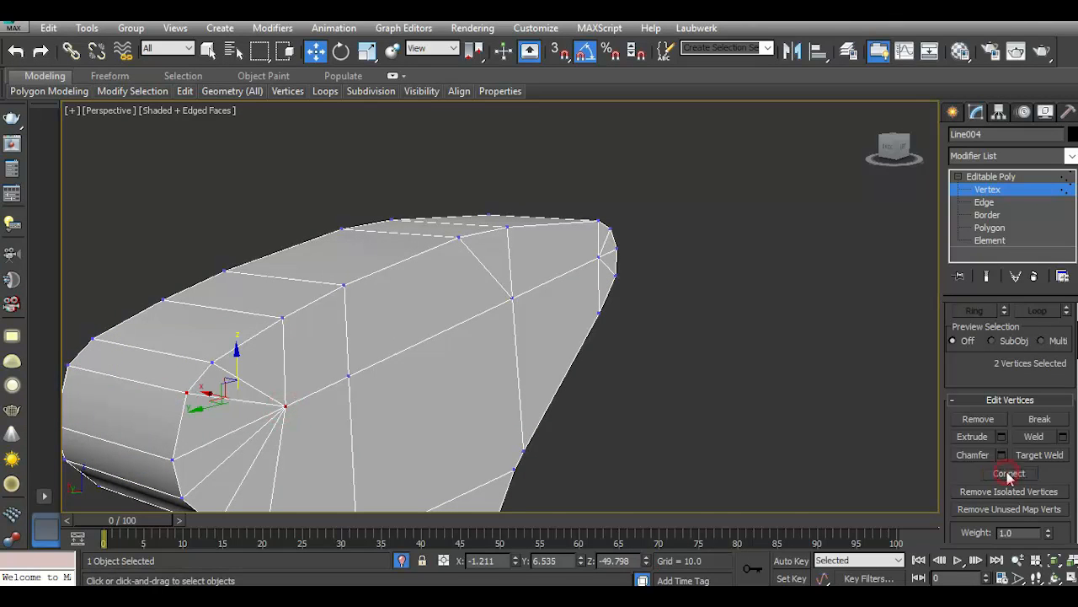
Scale the end polygon at the curved arm's tip down to make the tip narrower.
{"action": "scroll", "coordinate": [493, 337], "scroll_direction": "down", "scroll_amount": 2}
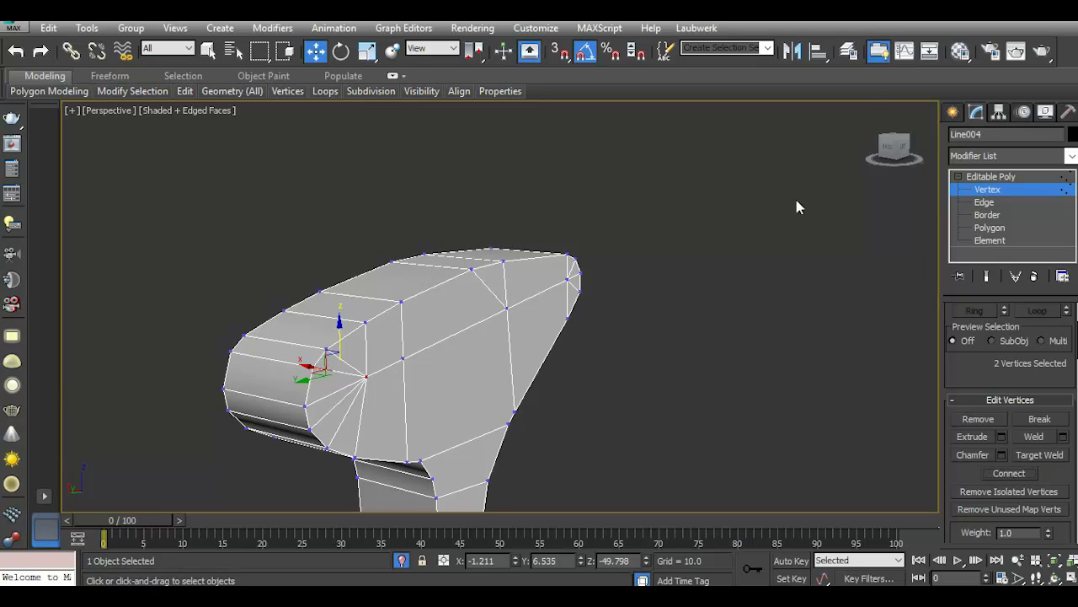
{"action": "left_click_drag", "start_coordinate": [894, 146], "coordinate": [760, 182]}
{"action": "left_click_drag", "start_coordinate": [843, 155], "coordinate": [855, 162]}
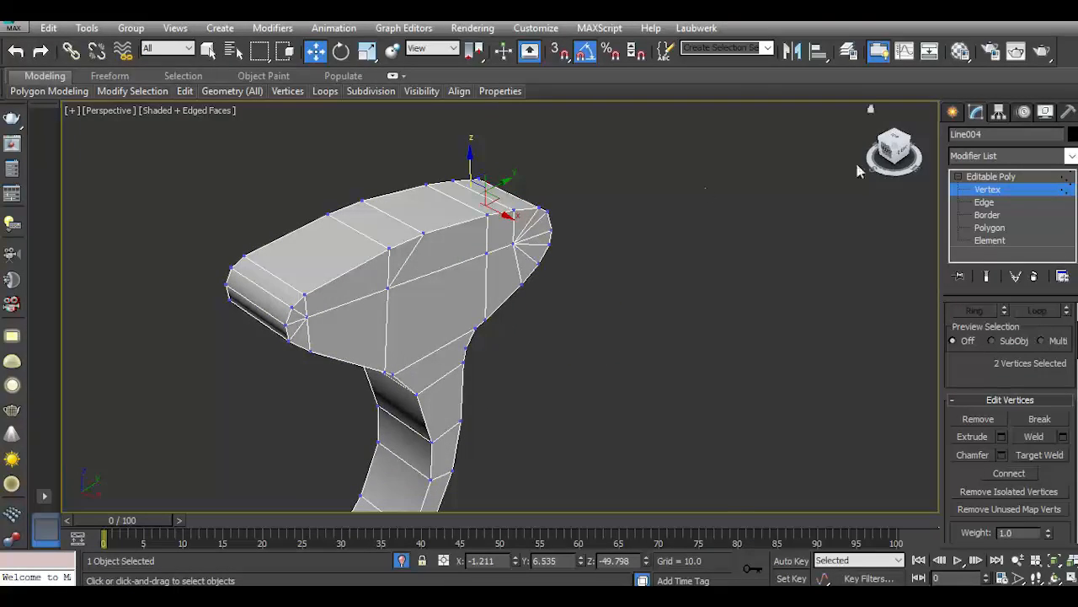
{"action": "scroll", "coordinate": [462, 288], "scroll_direction": "down", "scroll_amount": 4}
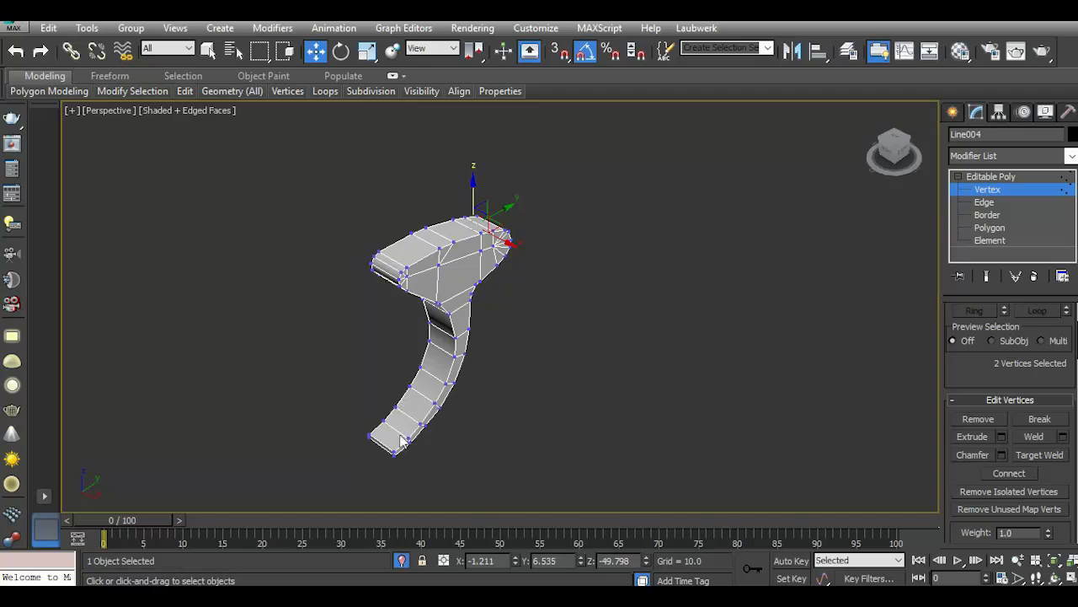
{"action": "scroll", "coordinate": [401, 440], "scroll_direction": "up", "scroll_amount": 5}
{"action": "left_click", "coordinate": [968, 227]}
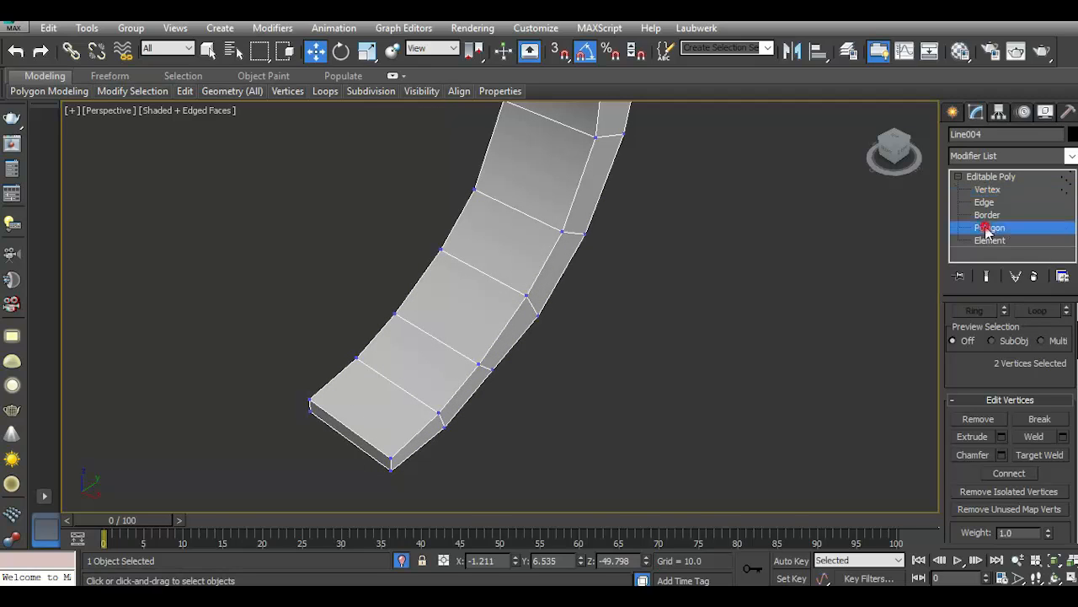
{"action": "left_click", "coordinate": [365, 53]}
{"action": "mouse_move", "coordinate": [350, 437]}
{"action": "left_mouse_down"}
{"action": "mouse_move", "coordinate": [354, 453]}
{"action": "mouse_move", "coordinate": [368, 452]}
{"action": "mouse_move", "coordinate": [350, 453]}
{"action": "left_mouse_up"}
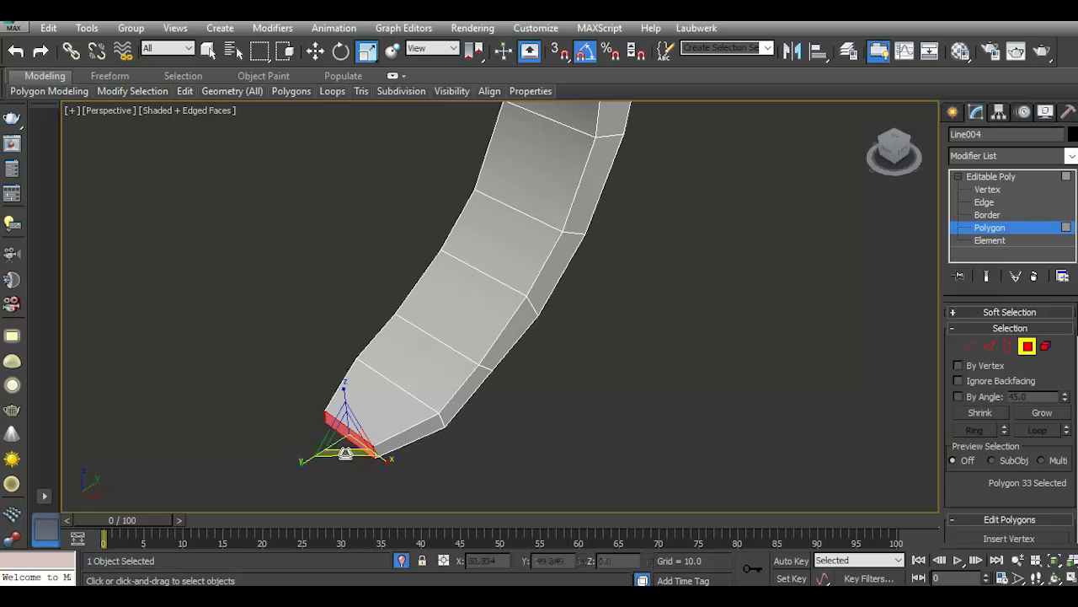
Scale the three edge loops nearest the arm's tip narrower along X, and narrow the tip's end polygon a little more.
{"action": "key", "text": "2"}
{"action": "double_click", "coordinate": [415, 407]}
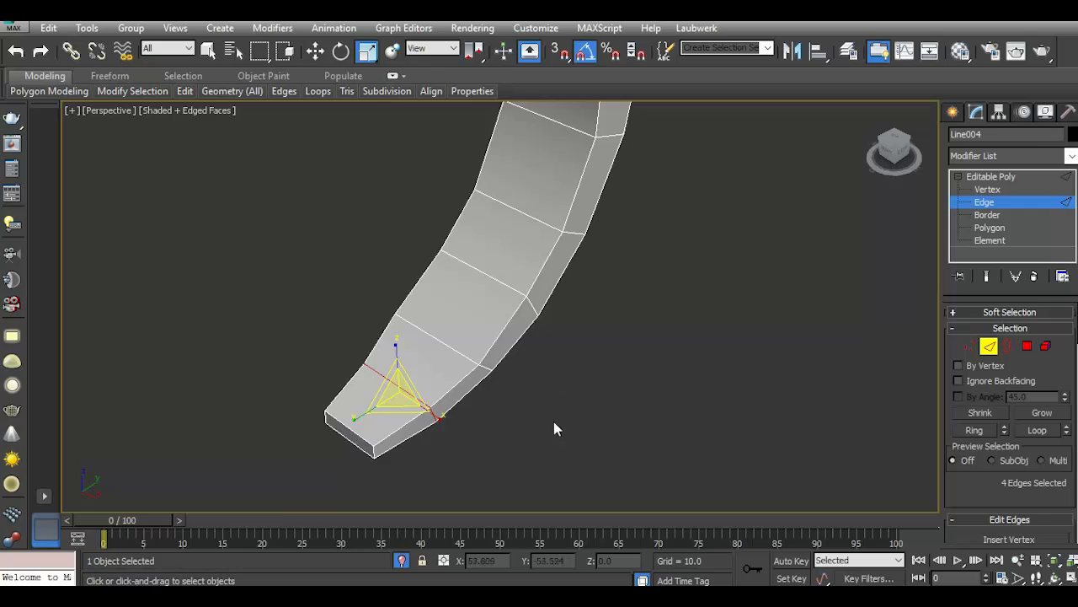
{"action": "double_click", "coordinate": [455, 353]}
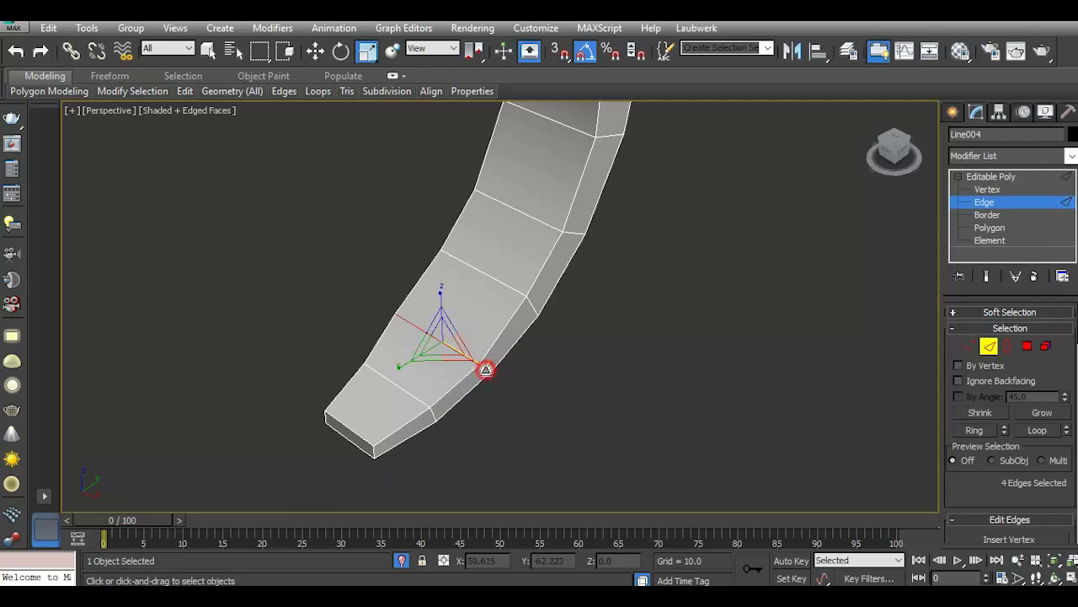
{"action": "left_click_drag", "start_coordinate": [481, 368], "coordinate": [472, 373]}
{"action": "double_click", "coordinate": [409, 393]}
{"action": "left_click_drag", "start_coordinate": [438, 410], "coordinate": [433, 416]}
{"action": "double_click", "coordinate": [532, 310]}
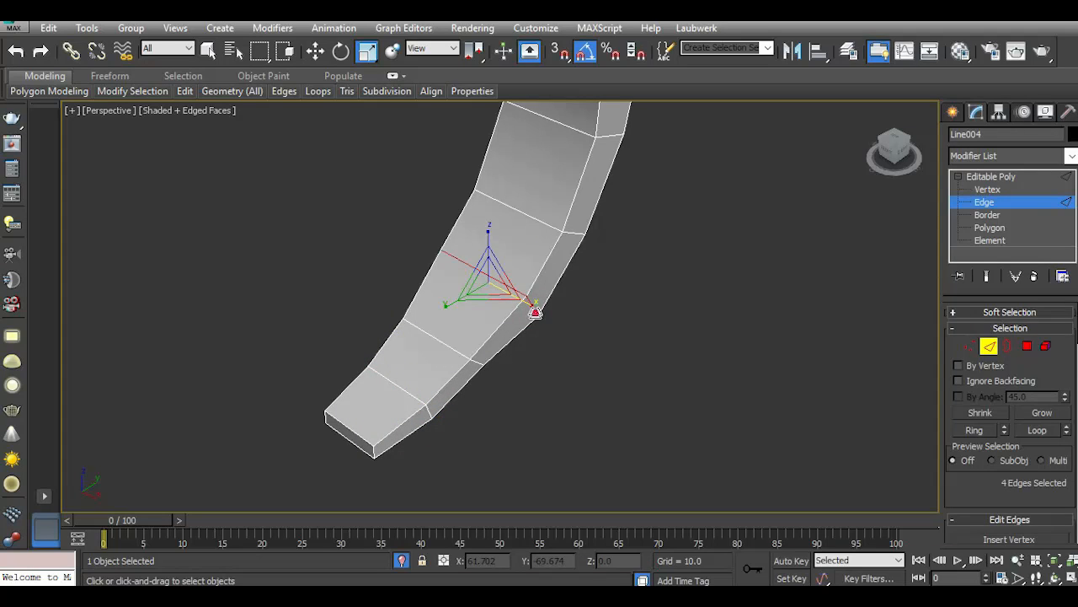
{"action": "left_click", "coordinate": [1020, 349]}
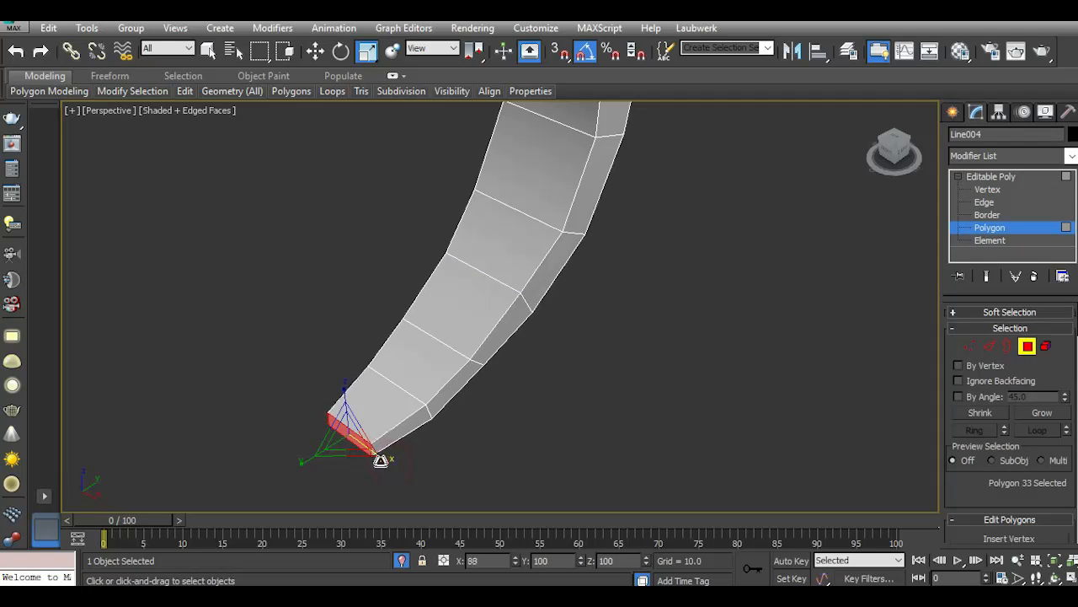
Scale the fourth edge loop from the arm's tip slightly narrower along X.
{"action": "mouse_move", "coordinate": [905, 155]}
{"action": "left_mouse_down"}
{"action": "mouse_move", "coordinate": [903, 145]}
{"action": "mouse_move", "coordinate": [885, 152]}
{"action": "left_mouse_up"}
{"action": "scroll", "coordinate": [320, 355], "scroll_direction": "down", "scroll_amount": 4}
{"action": "scroll", "coordinate": [379, 329], "scroll_direction": "up", "scroll_amount": 2}
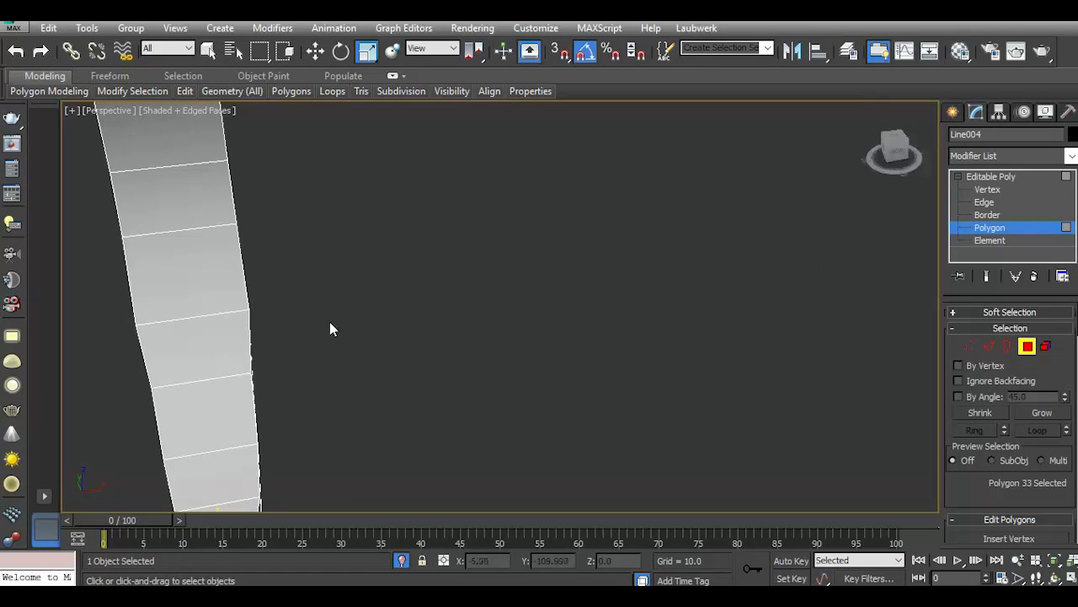
{"action": "scroll", "coordinate": [332, 328], "scroll_direction": "down", "scroll_amount": 3}
{"action": "scroll", "coordinate": [230, 332], "scroll_direction": "up", "scroll_amount": 3}
{"action": "left_click", "coordinate": [989, 348]}
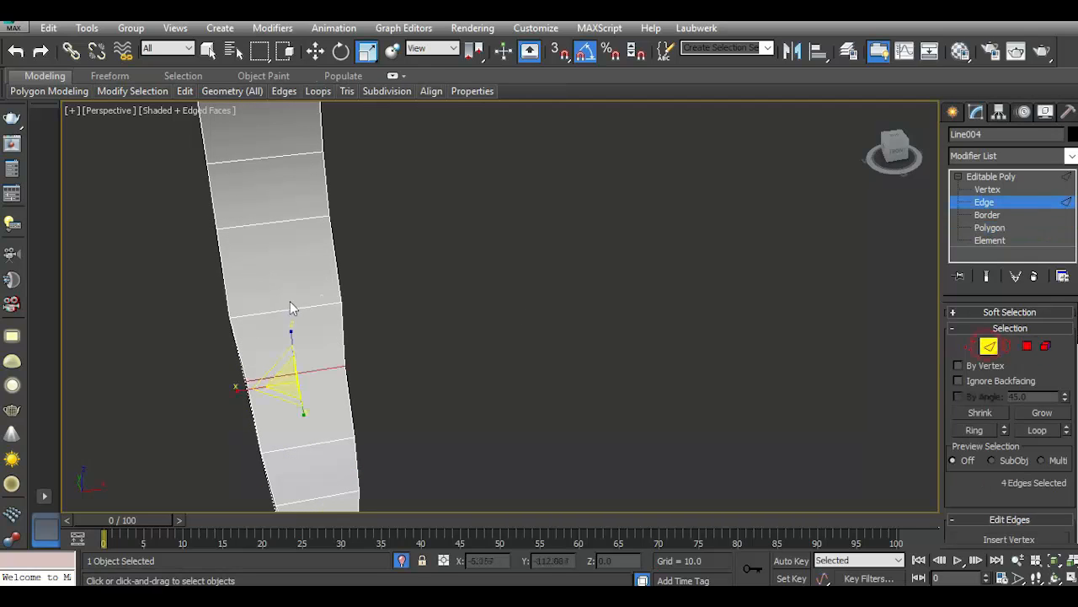
{"action": "double_click", "coordinate": [285, 307]}
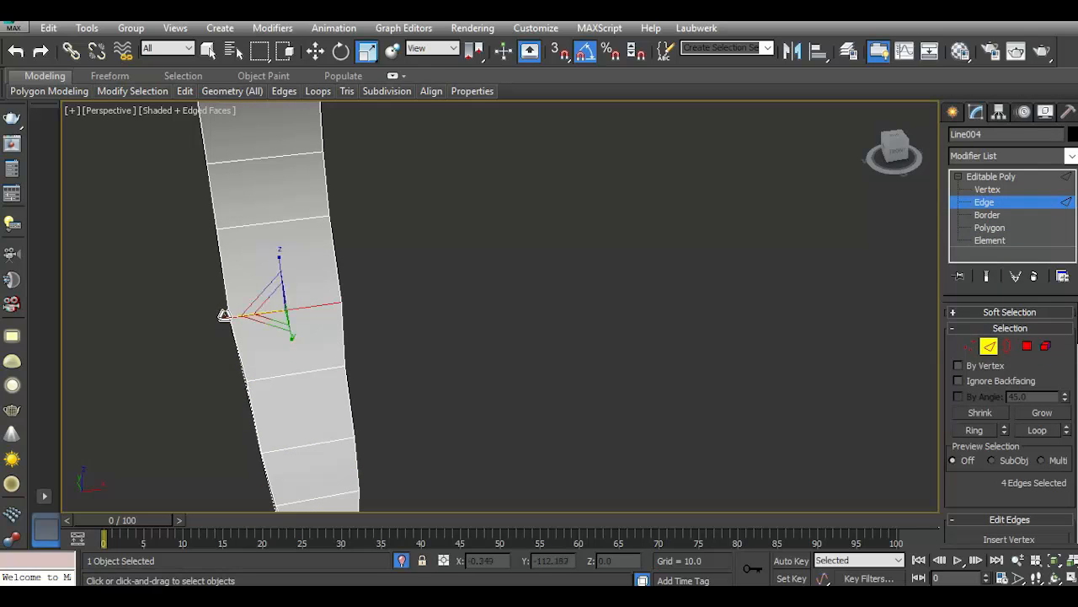
{"action": "left_click_drag", "start_coordinate": [228, 316], "coordinate": [229, 315]}
Fine-tune the X scale of the three edge loops nearest the tip so the arm tapers evenly.
{"action": "middle_click_drag", "start_coordinate": [349, 354], "coordinate": [279, 363], "text": "alt"}
{"action": "left_click_drag", "start_coordinate": [279, 363], "coordinate": [282, 361]}
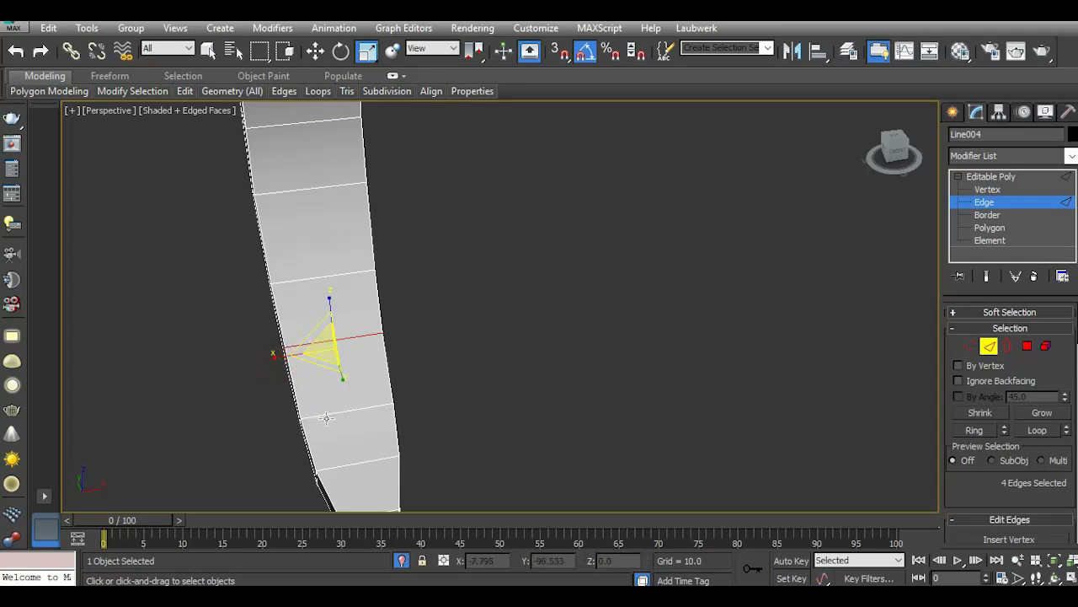
{"action": "double_click", "coordinate": [329, 415]}
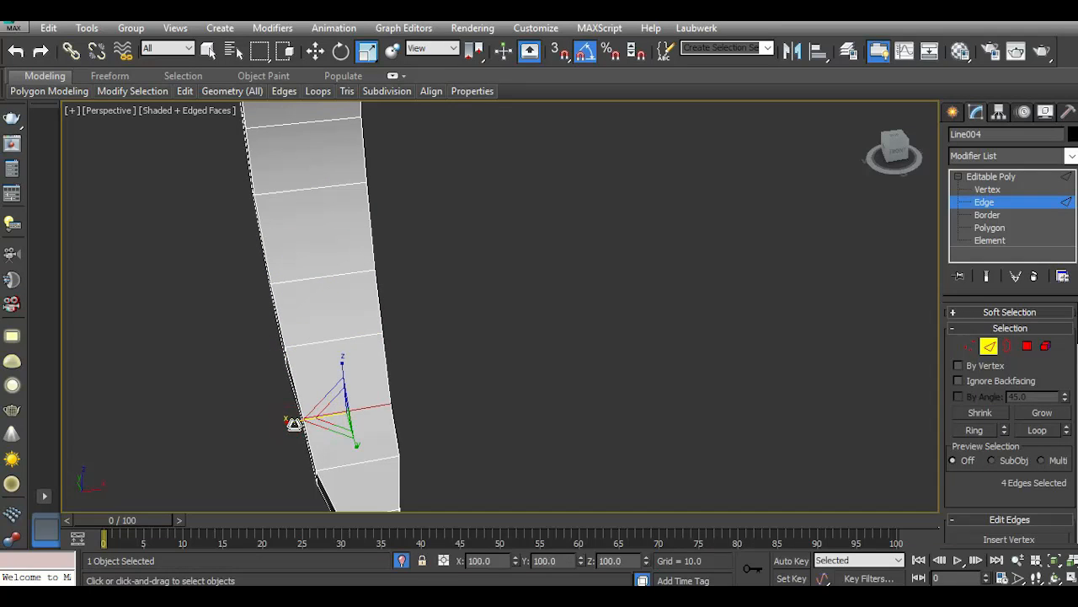
{"action": "double_click", "coordinate": [337, 464]}
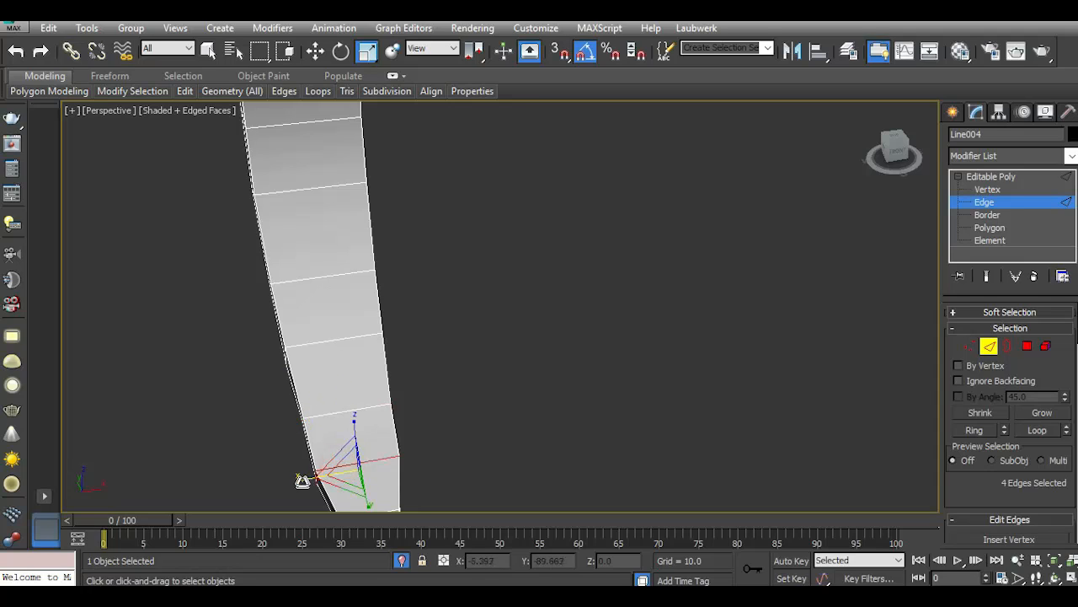
{"action": "left_click_drag", "start_coordinate": [303, 481], "coordinate": [309, 479]}
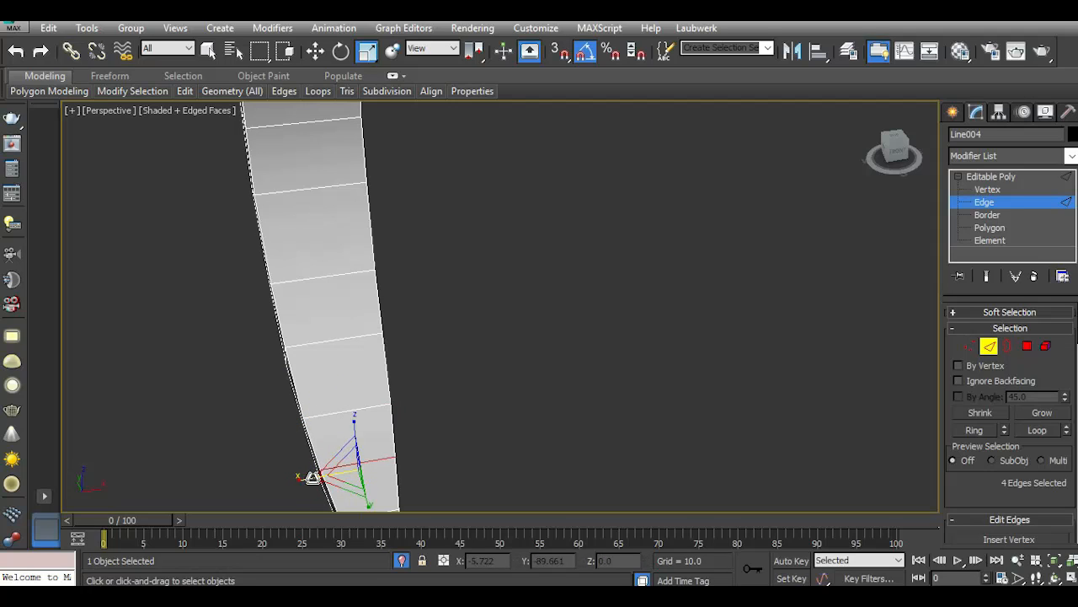
Leave edge editing on the trigger, end its isolation to show the whole revolver, and clear the selection.
{"action": "scroll", "coordinate": [393, 374], "scroll_direction": "down", "scroll_amount": 5}
{"action": "mouse_move", "coordinate": [893, 179]}
{"action": "left_mouse_down"}
{"action": "mouse_move", "coordinate": [917, 172]}
{"action": "mouse_move", "coordinate": [910, 180]}
{"action": "left_mouse_up"}
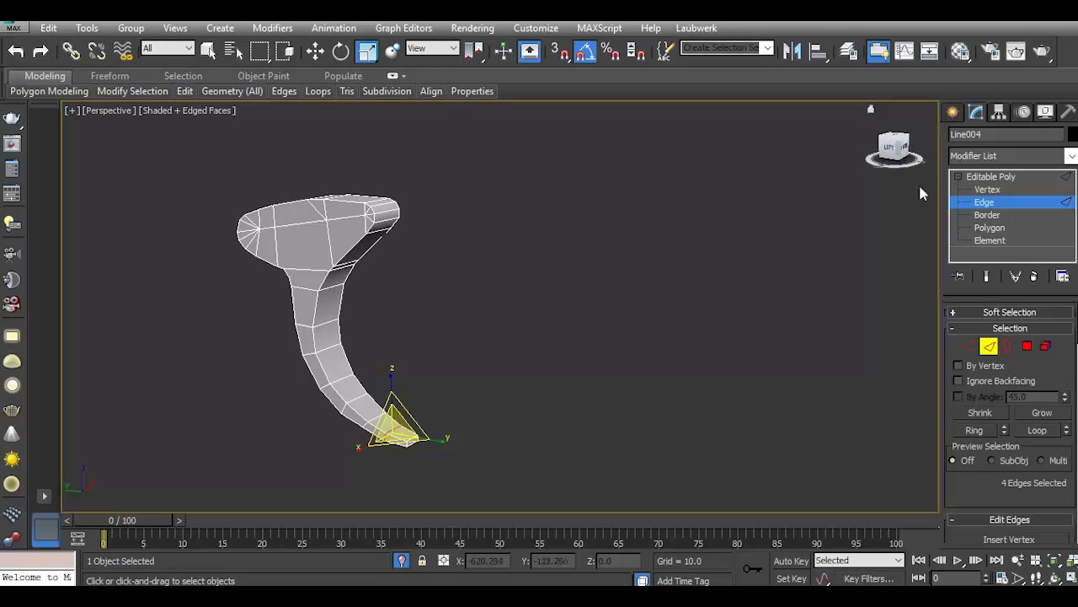
{"action": "left_click", "coordinate": [994, 176]}
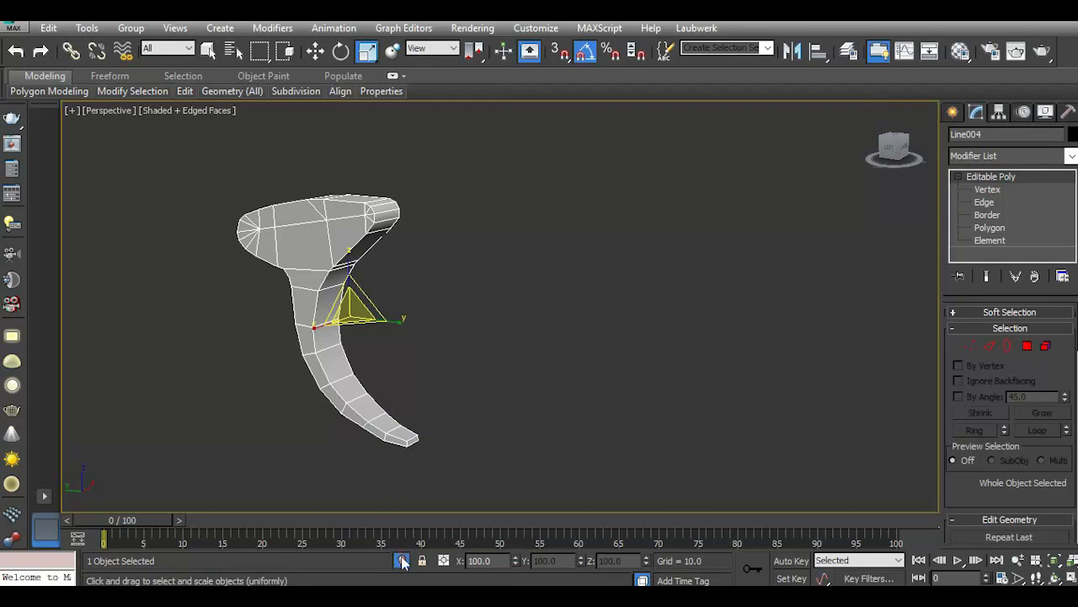
{"action": "left_click", "coordinate": [402, 561]}
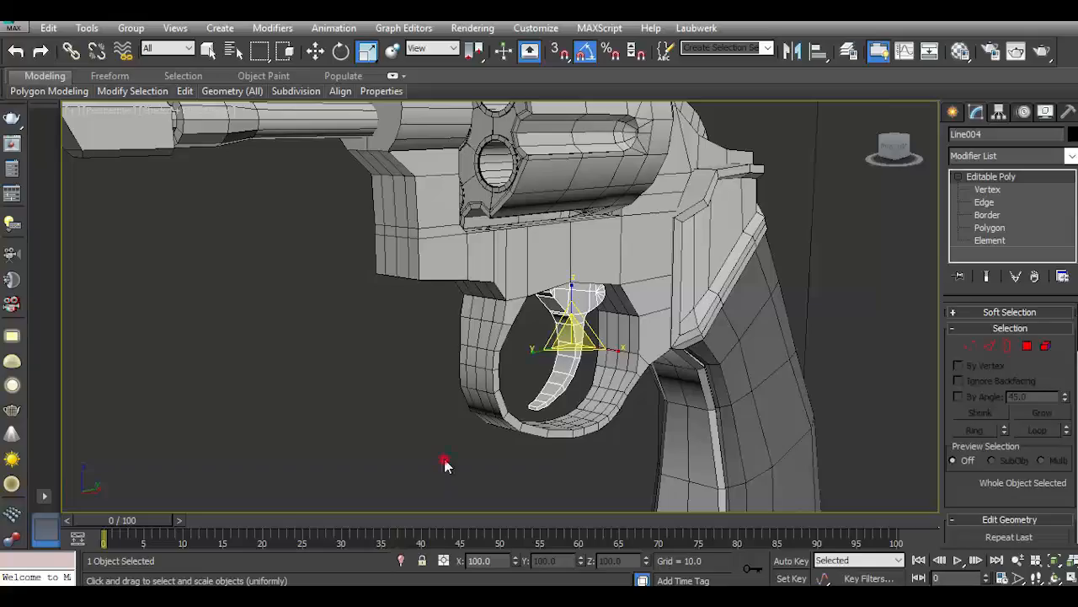
{"action": "left_click", "coordinate": [446, 466]}
Select the revolver's barrel in the Left view, isolate it, and switch to the Perspective view.
{"action": "left_click_drag", "start_coordinate": [895, 149], "coordinate": [895, 145]}
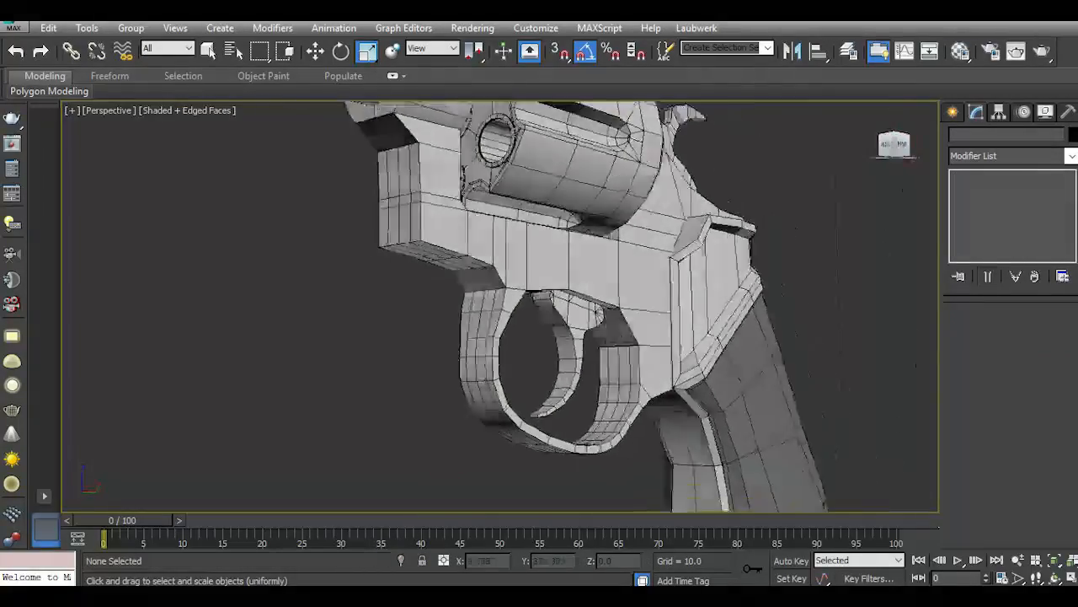
{"action": "left_click", "coordinate": [894, 145]}
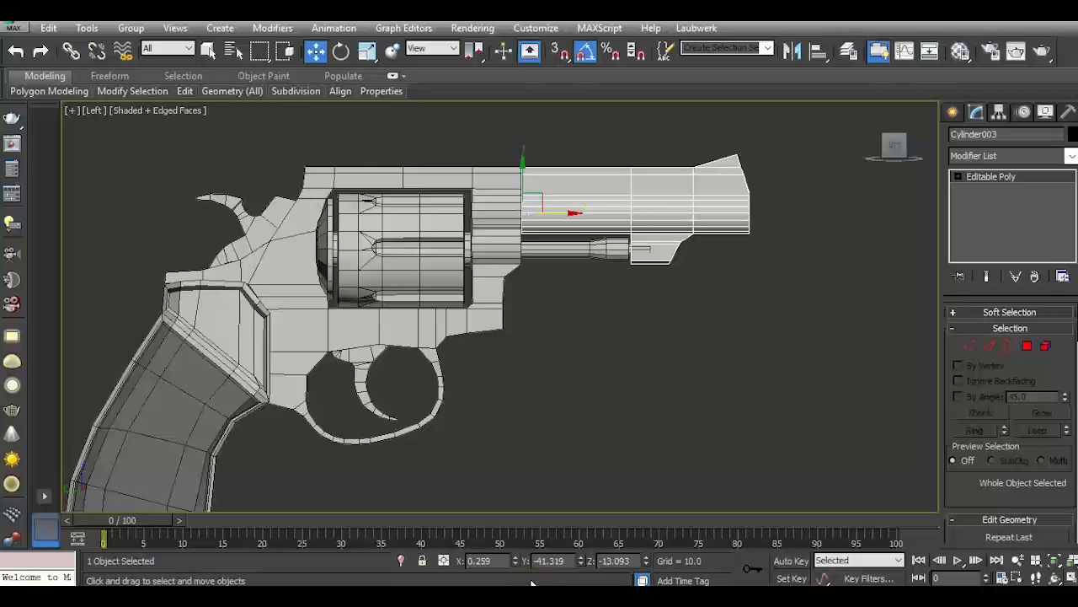
{"action": "left_click", "coordinate": [401, 560]}
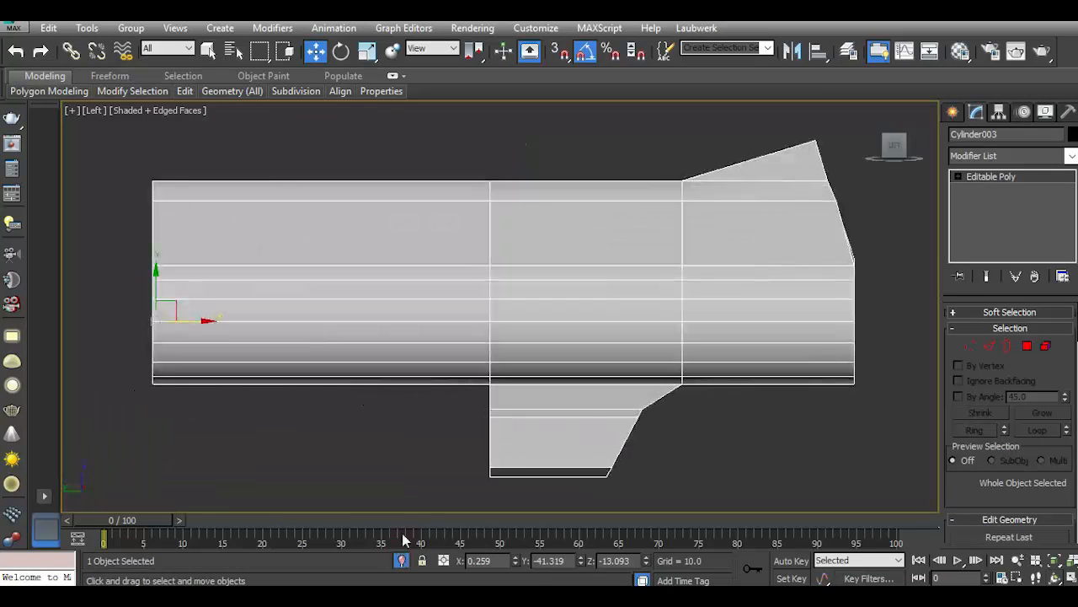
{"action": "key", "text": "p"}
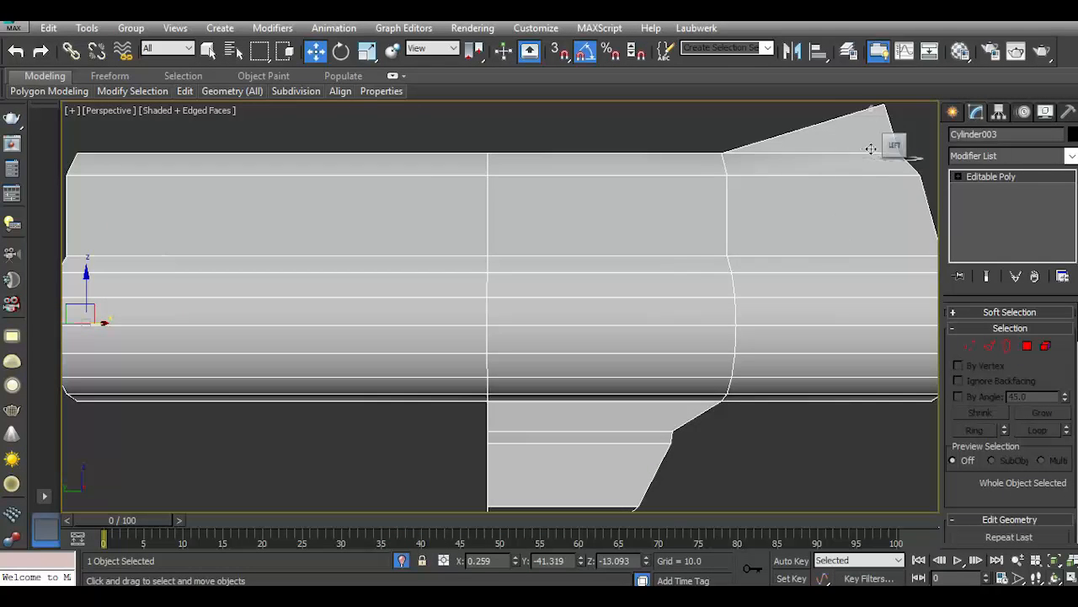
Select the inner and outer edge loops of the barrel's muzzle opening.
{"action": "left_click_drag", "start_coordinate": [893, 147], "coordinate": [787, 168]}
{"action": "scroll", "coordinate": [555, 279], "scroll_direction": "down", "scroll_amount": 3}
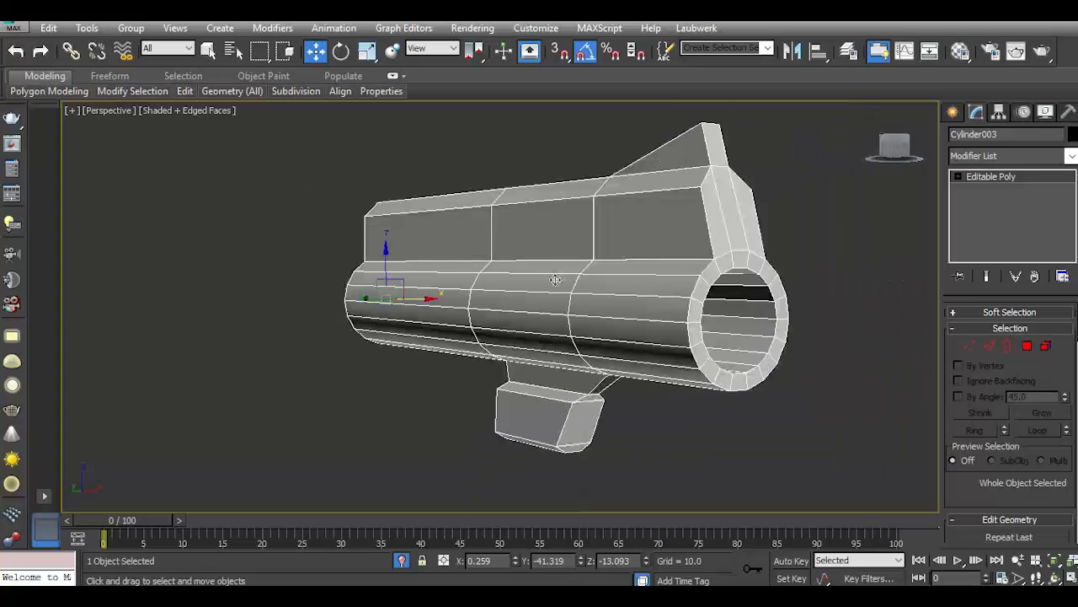
{"action": "scroll", "coordinate": [765, 354], "scroll_direction": "up", "scroll_amount": 3}
{"action": "left_click", "coordinate": [991, 347]}
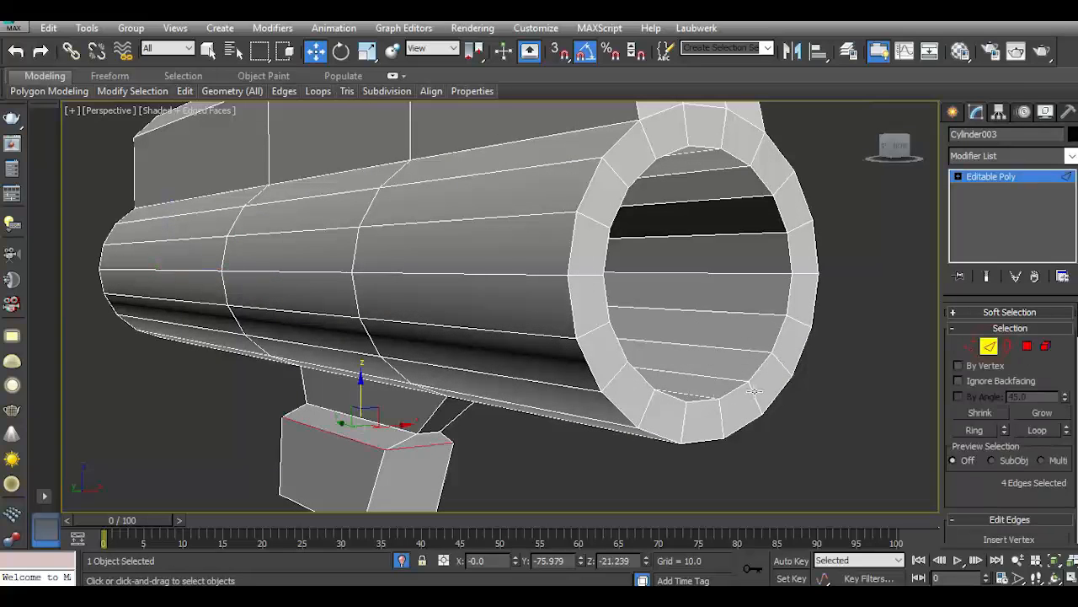
{"action": "double_click", "coordinate": [700, 404]}
{"action": "double_click", "coordinate": [692, 441], "text": "ctrl"}
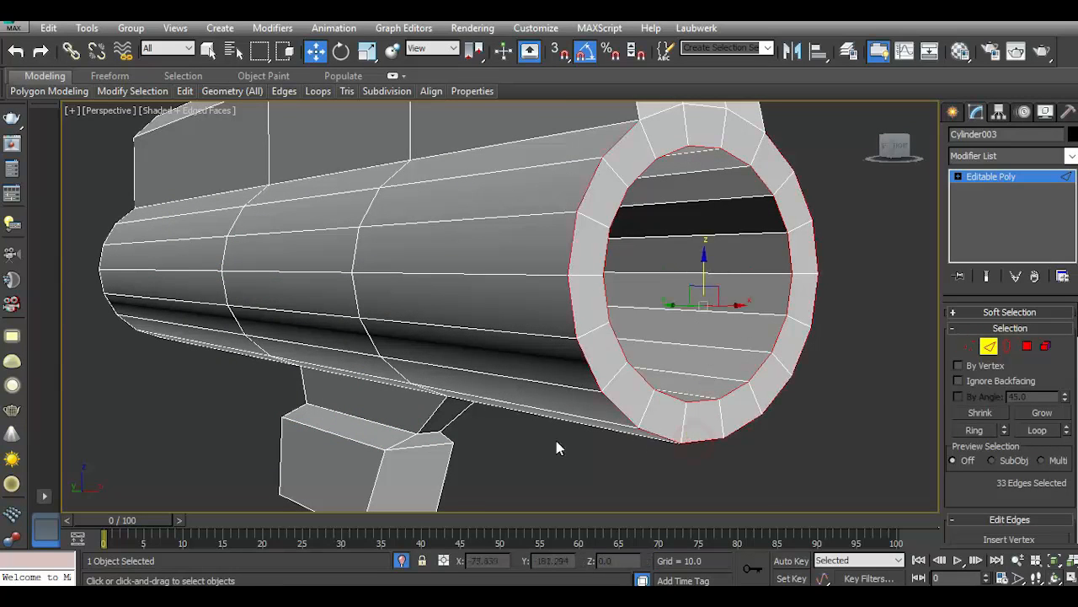
Add the front outline edges of the barrel's rib and sight, plus the rib's long upper and lower edges on one side, to the selection.
{"action": "scroll", "coordinate": [555, 438], "scroll_direction": "down", "scroll_amount": 3}
{"action": "middle_click_drag", "start_coordinate": [866, 150], "coordinate": [871, 166], "text": "alt"}
{"action": "scroll", "coordinate": [637, 359], "scroll_direction": "up", "scroll_amount": 2}
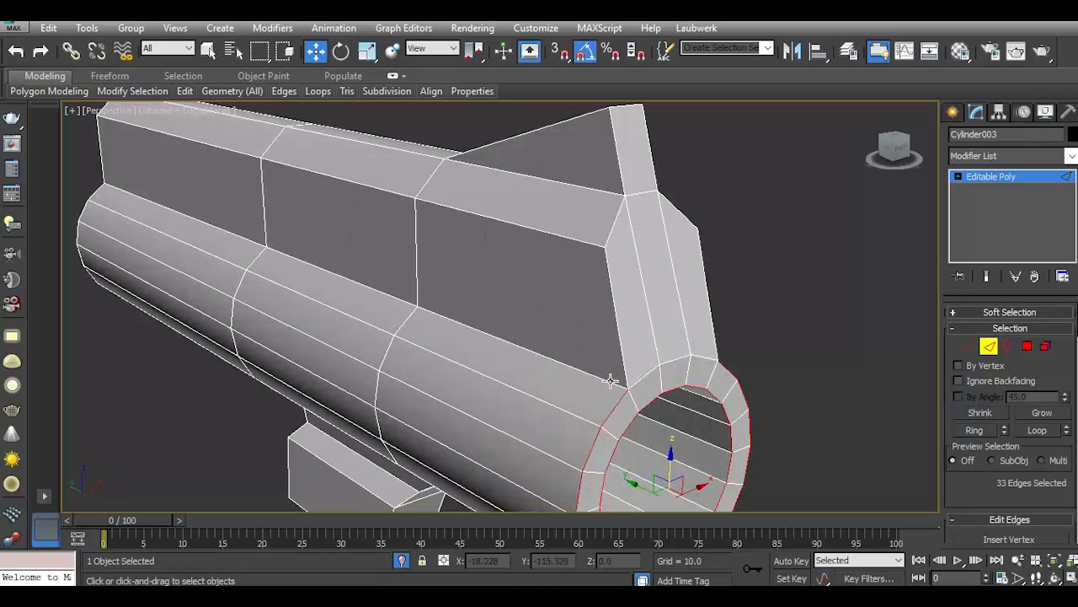
{"action": "double_click", "coordinate": [608, 381], "text": "ctrl"}
{"action": "left_click", "coordinate": [623, 369], "text": "ctrl"}
{"action": "left_click", "coordinate": [713, 340], "text": "ctrl"}
{"action": "left_click", "coordinate": [616, 212], "text": "ctrl"}
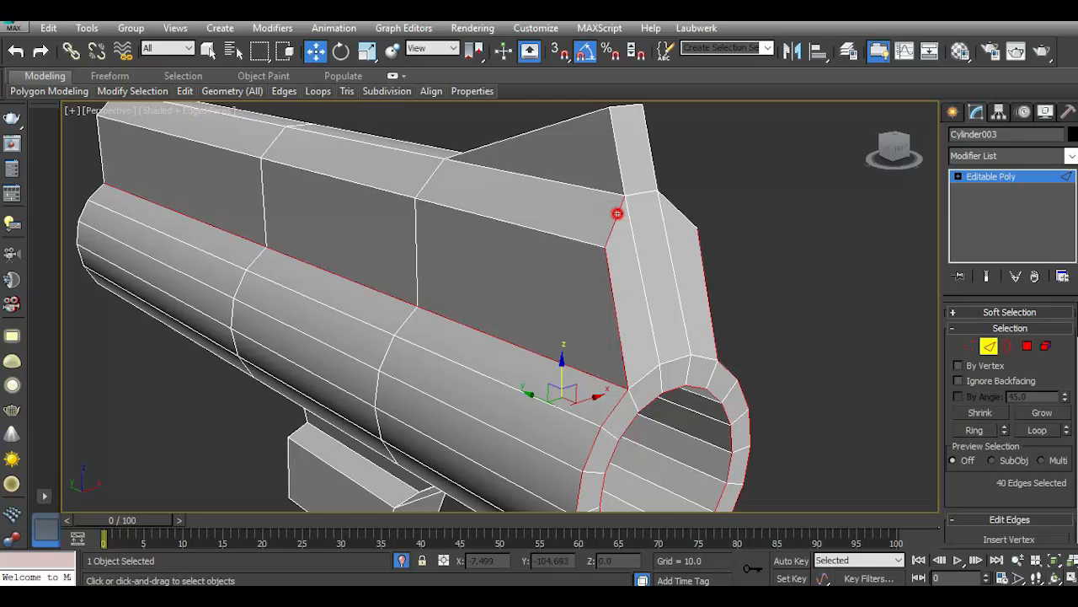
{"action": "left_click", "coordinate": [625, 168], "text": "ctrl"}
{"action": "left_click", "coordinate": [676, 209], "text": "ctrl"}
{"action": "double_click", "coordinate": [579, 240], "text": "ctrl"}
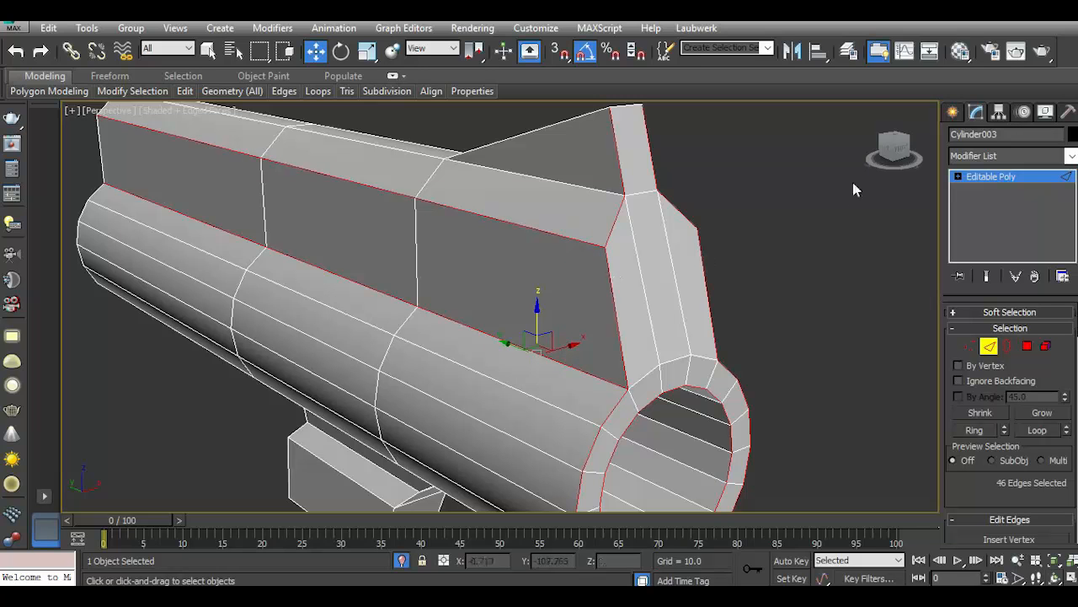
Add the rib's long upper and lower edges on the opposite side of the barrel to the edge selection.
{"action": "left_click_drag", "start_coordinate": [894, 151], "coordinate": [809, 145]}
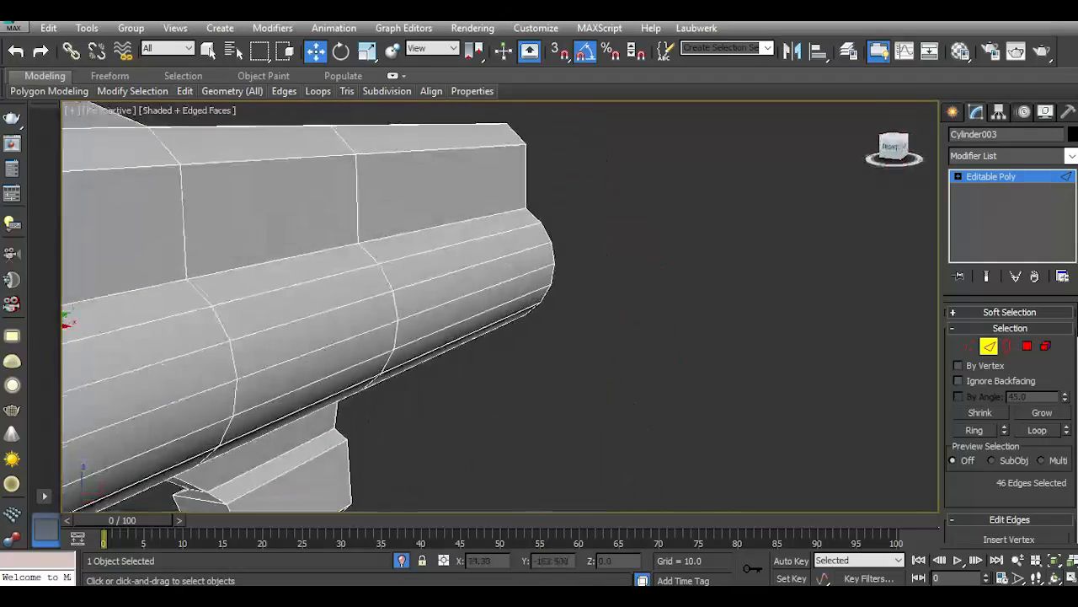
{"action": "scroll", "coordinate": [256, 297], "scroll_direction": "down", "scroll_amount": 4}
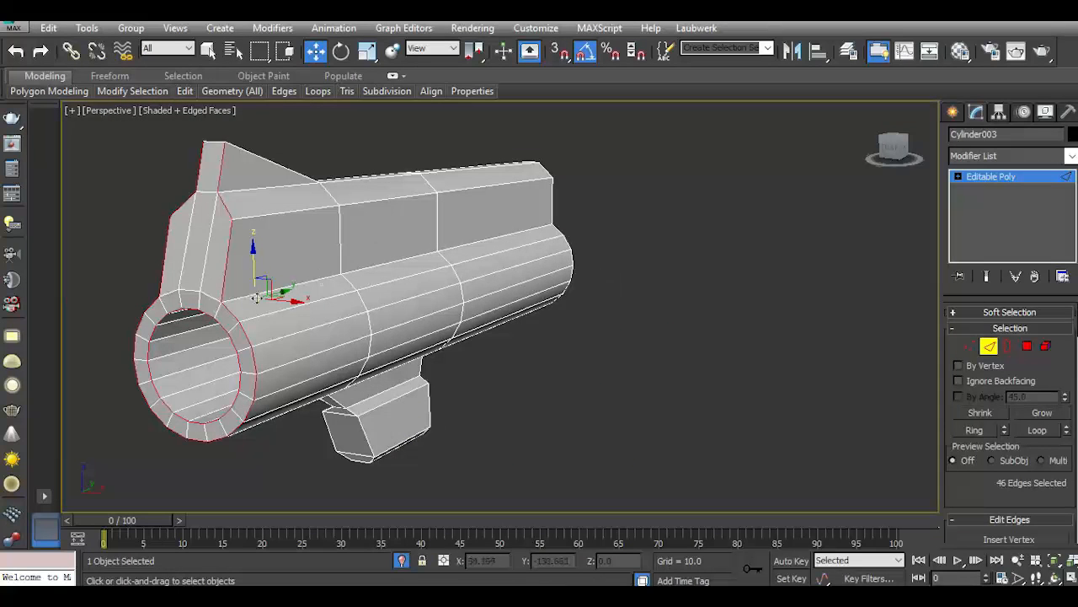
{"action": "scroll", "coordinate": [264, 217], "scroll_direction": "up", "scroll_amount": 3}
{"action": "double_click", "coordinate": [260, 218], "text": "ctrl"}
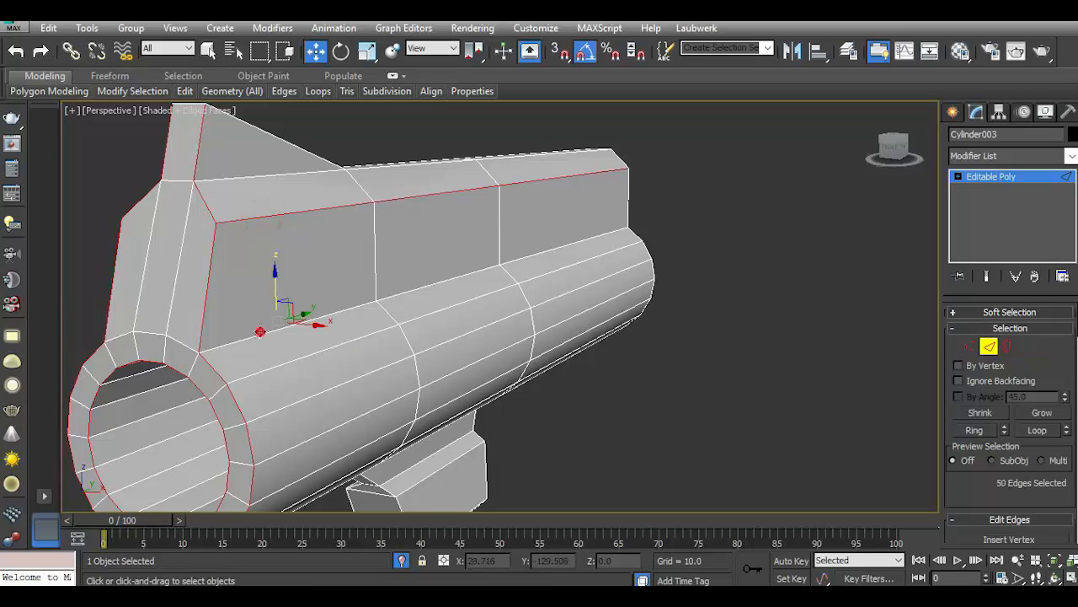
{"action": "left_click", "coordinate": [261, 331], "text": "ctrl"}
{"action": "left_click", "coordinate": [14, 51]}
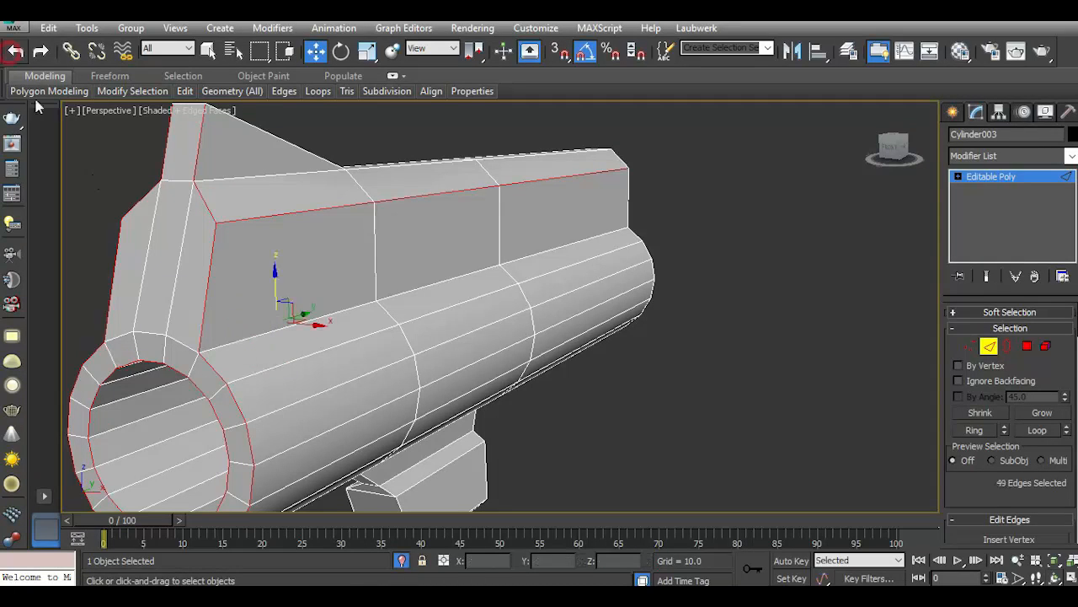
{"action": "double_click", "coordinate": [238, 346], "text": "ctrl"}
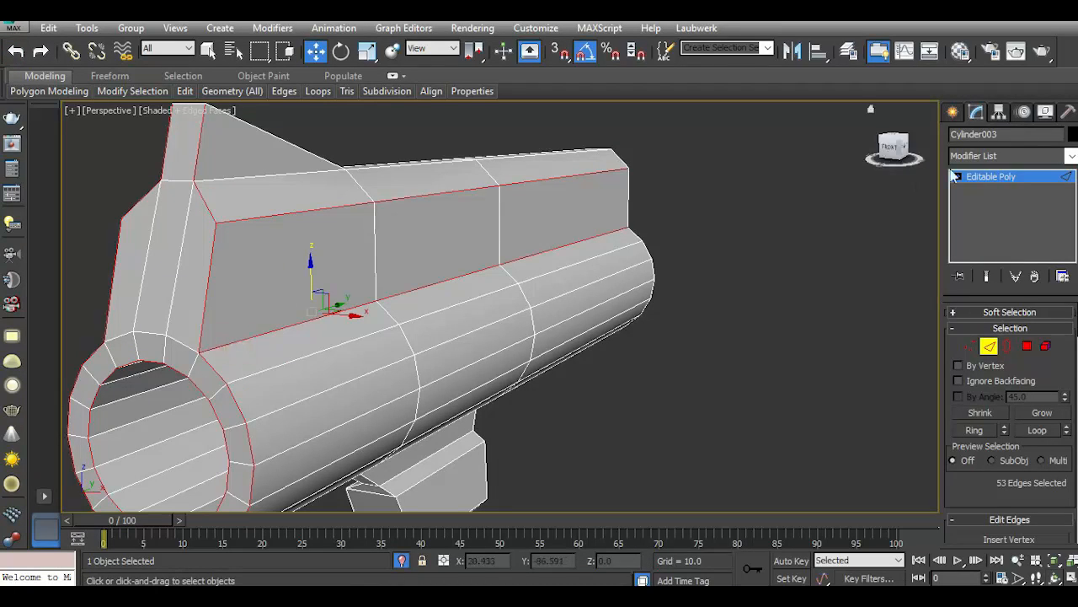
Add the front sight's base, sloped and top edges on both sides to the edge selection.
{"action": "left_click_drag", "start_coordinate": [905, 148], "coordinate": [848, 238]}
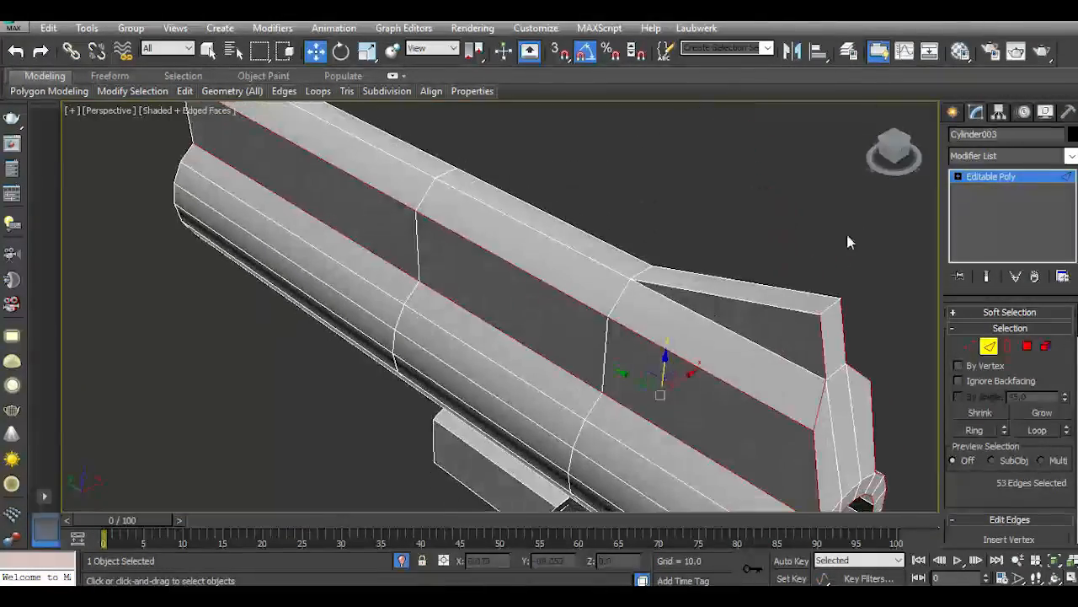
{"action": "left_click", "coordinate": [744, 340], "text": "ctrl"}
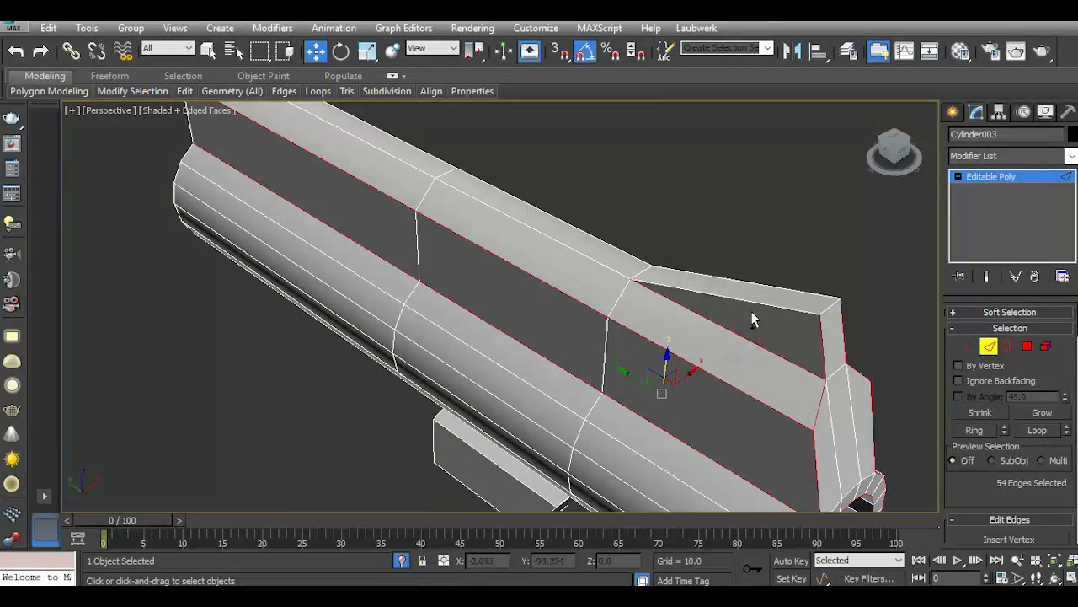
{"action": "left_click", "coordinate": [749, 303], "text": "ctrl"}
{"action": "left_click", "coordinate": [828, 313], "text": "ctrl"}
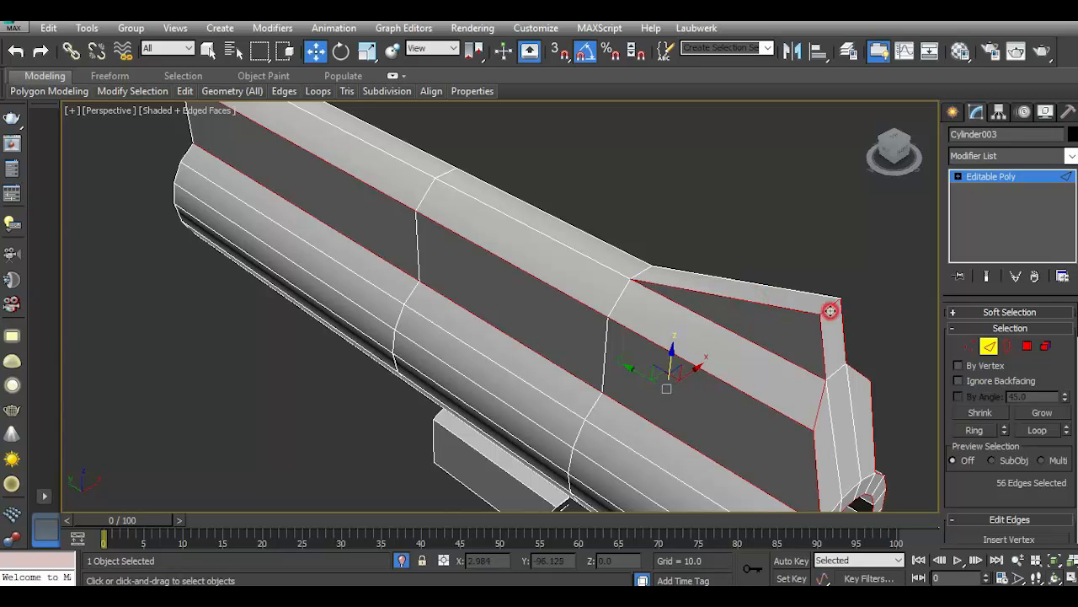
{"action": "left_click", "coordinate": [824, 295], "text": "ctrl"}
{"action": "middle_click_drag", "start_coordinate": [828, 297], "coordinate": [368, 223], "text": "alt"}
{"action": "left_click", "coordinate": [274, 281], "text": "ctrl"}
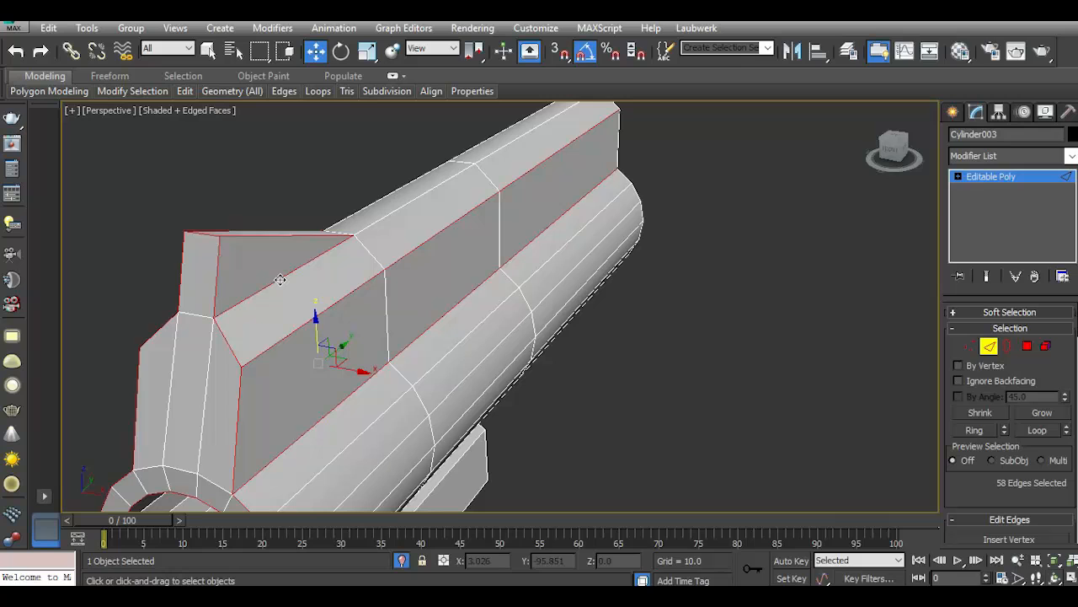
Chamfer the selected barrel edges by 0.094 with 1 segment and smoothing turned off.
{"action": "middle_click_drag", "start_coordinate": [365, 285], "coordinate": [313, 366], "text": "alt"}
{"action": "scroll", "coordinate": [990, 495], "scroll_direction": "down", "scroll_amount": 3}
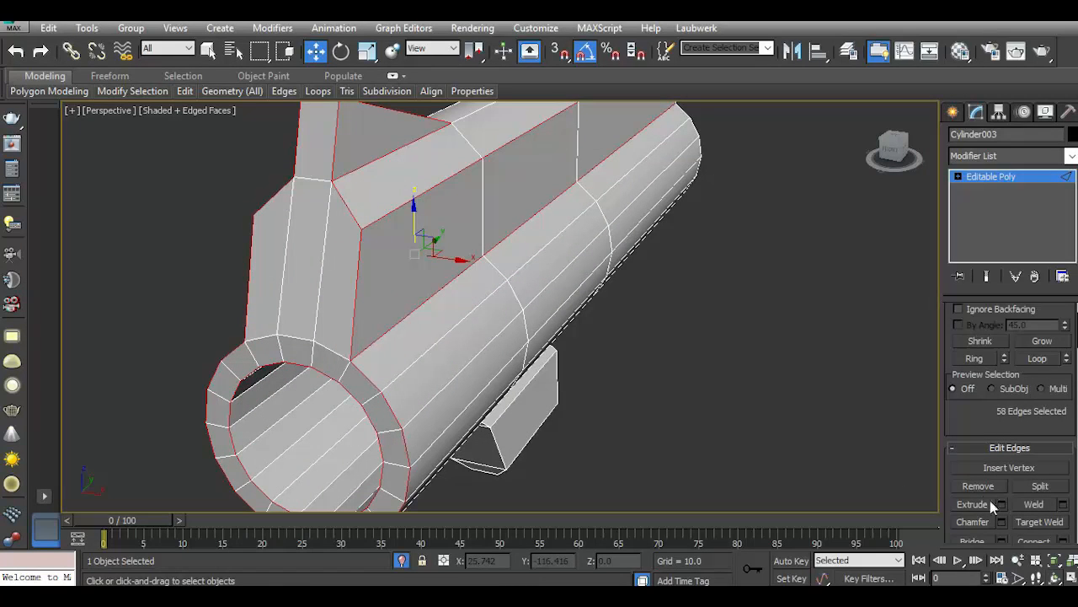
{"action": "left_click", "coordinate": [1001, 522]}
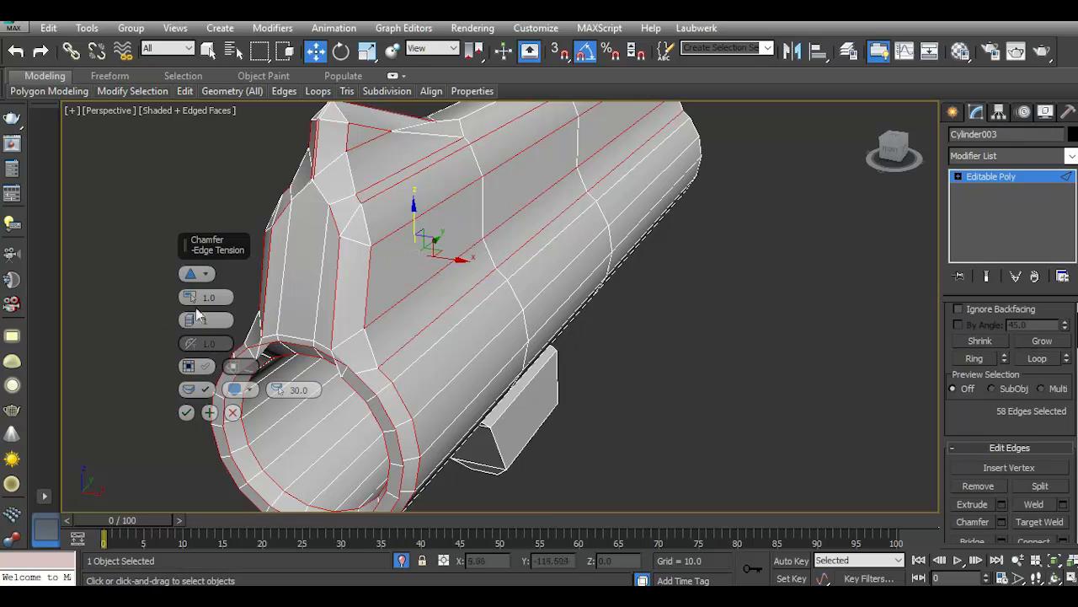
{"action": "mouse_move", "coordinate": [190, 302]}
{"action": "left_mouse_down"}
{"action": "mouse_move", "coordinate": [188, 320]}
{"action": "mouse_move", "coordinate": [188, 305]}
{"action": "left_mouse_up"}
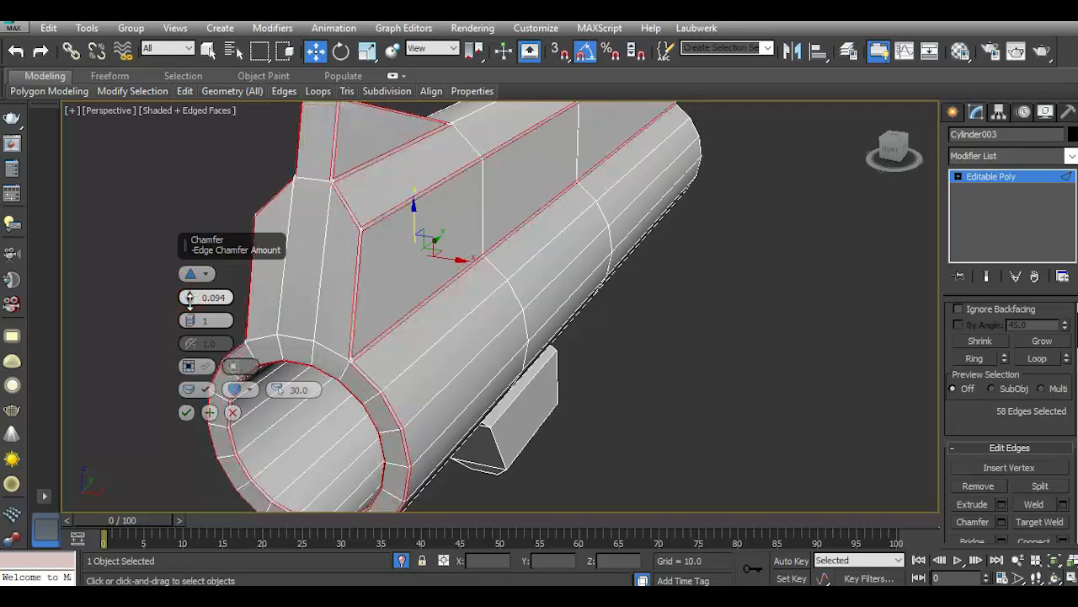
{"action": "left_click", "coordinate": [192, 394]}
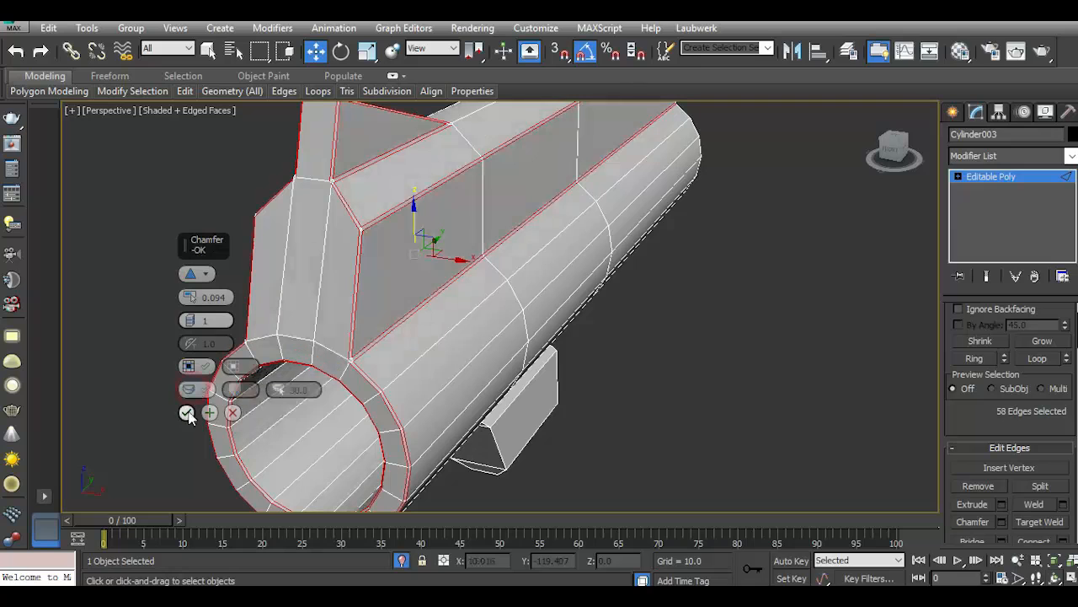
{"action": "left_click", "coordinate": [187, 414]}
{"action": "middle_click_drag", "start_coordinate": [188, 414], "coordinate": [316, 328], "text": "alt"}
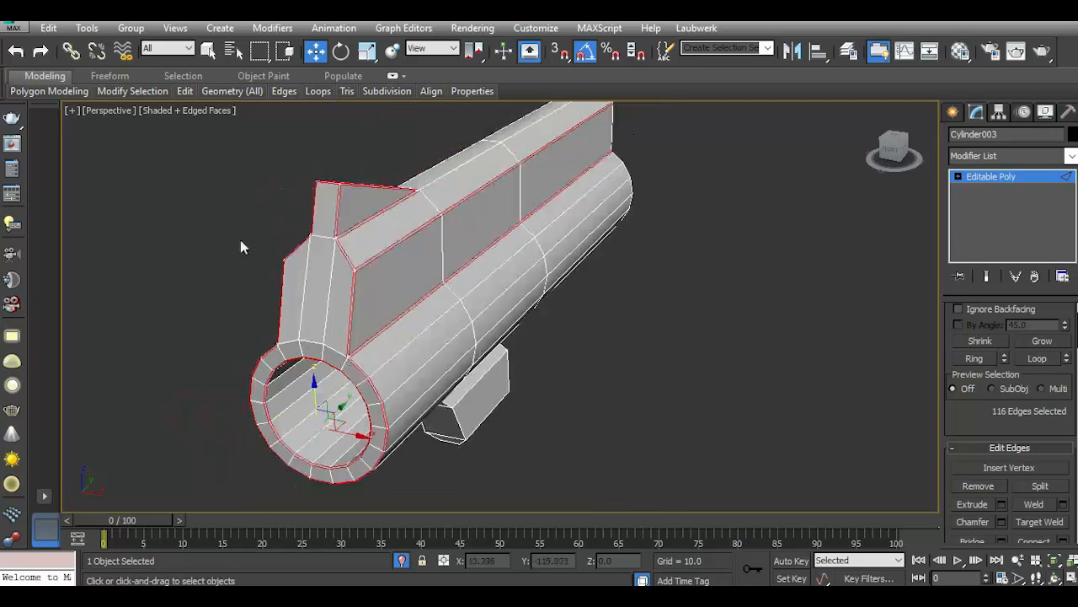
Preview the barrel with NURMS smoothing at 2 iterations and inspect the front sight and muzzle.
{"action": "mouse_move", "coordinate": [189, 94]}
{"action": "left_click", "coordinate": [239, 193]}
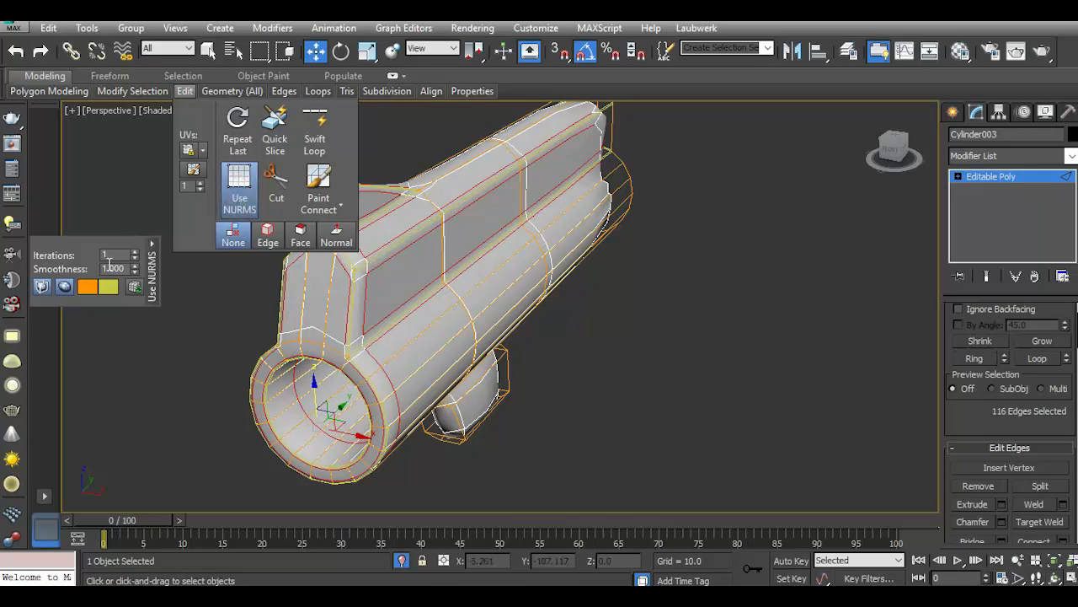
{"action": "left_click", "coordinate": [135, 251]}
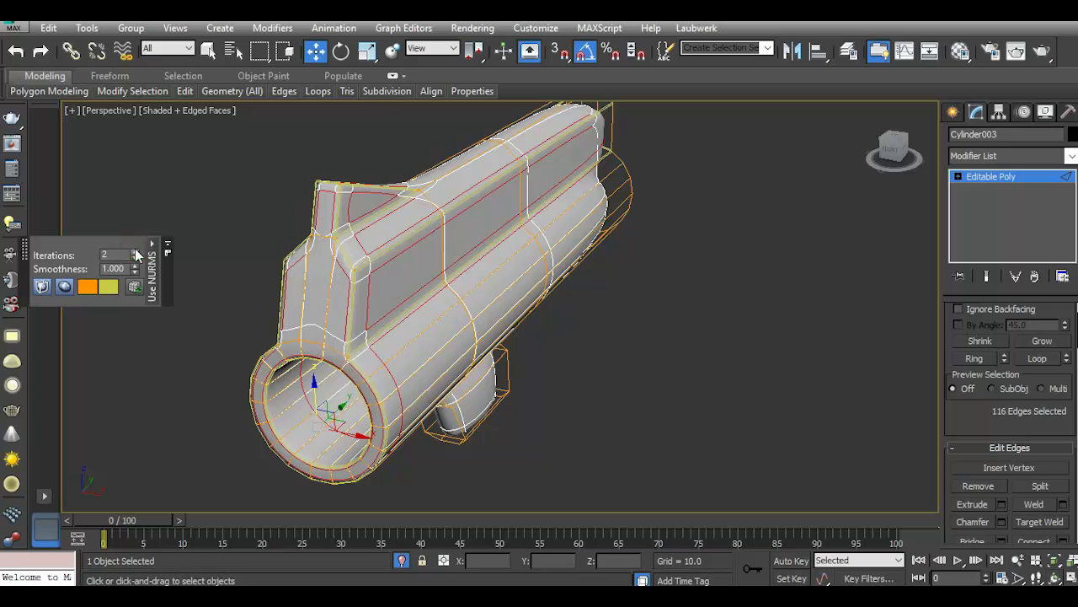
{"action": "left_click", "coordinate": [1026, 182]}
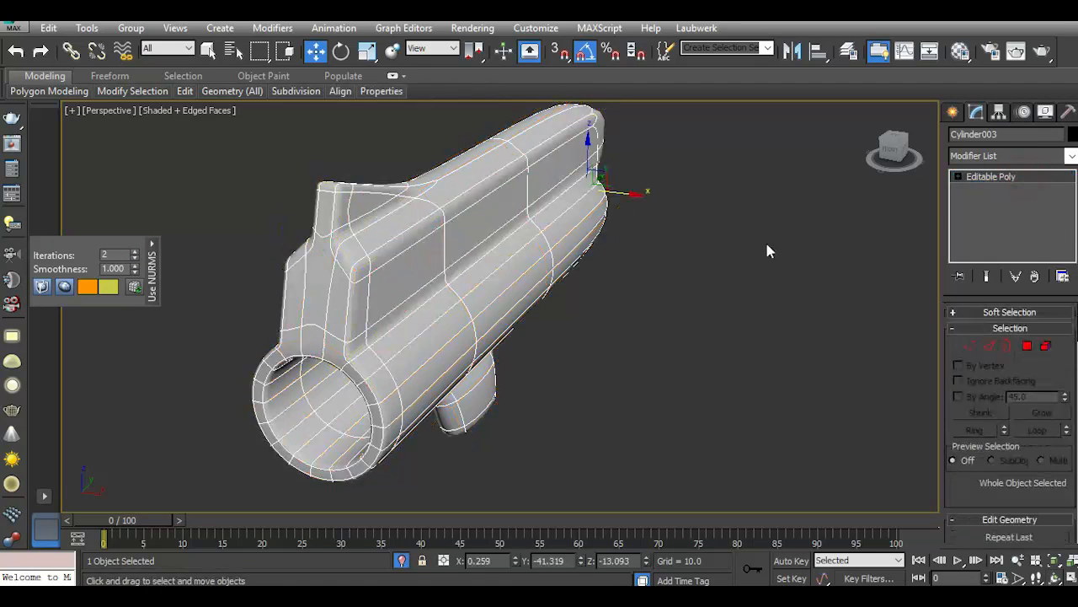
{"action": "left_click", "coordinate": [767, 246]}
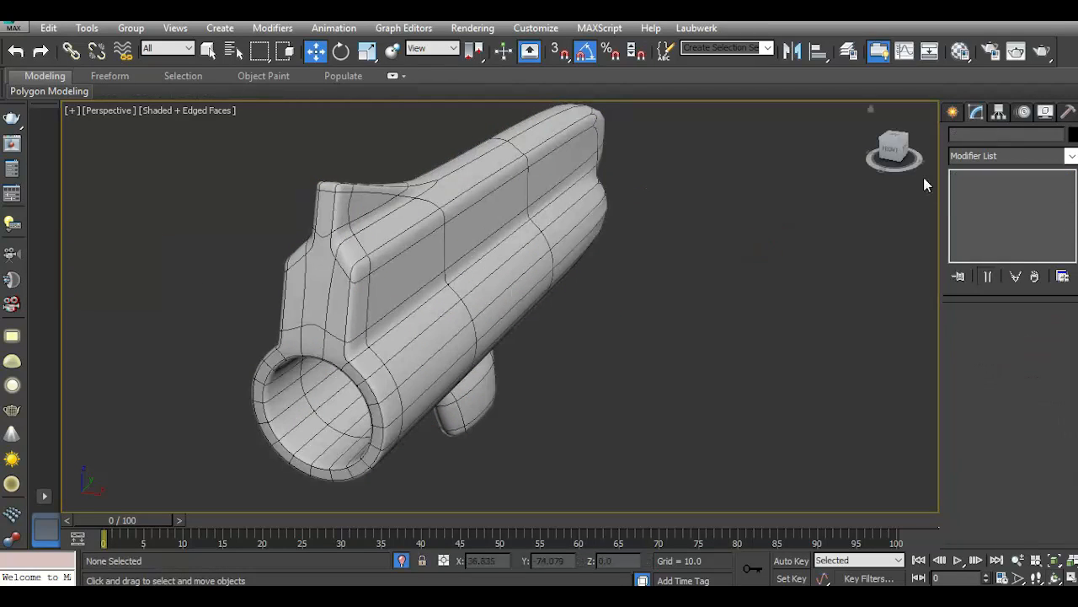
{"action": "left_click_drag", "start_coordinate": [897, 156], "coordinate": [969, 158]}
{"action": "scroll", "coordinate": [686, 221], "scroll_direction": "up", "scroll_amount": 3}
{"action": "left_click", "coordinate": [681, 222]}
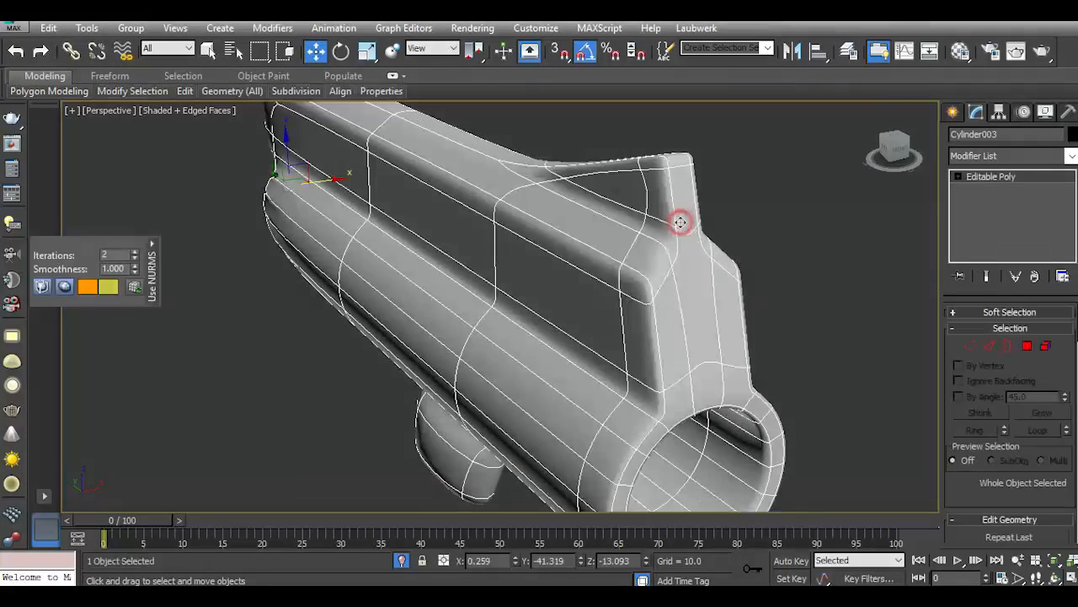
Turn off NURMS smoothing on the barrel and undo the edge chamfer.
{"action": "mouse_move", "coordinate": [184, 91]}
{"action": "left_click", "coordinate": [238, 185]}
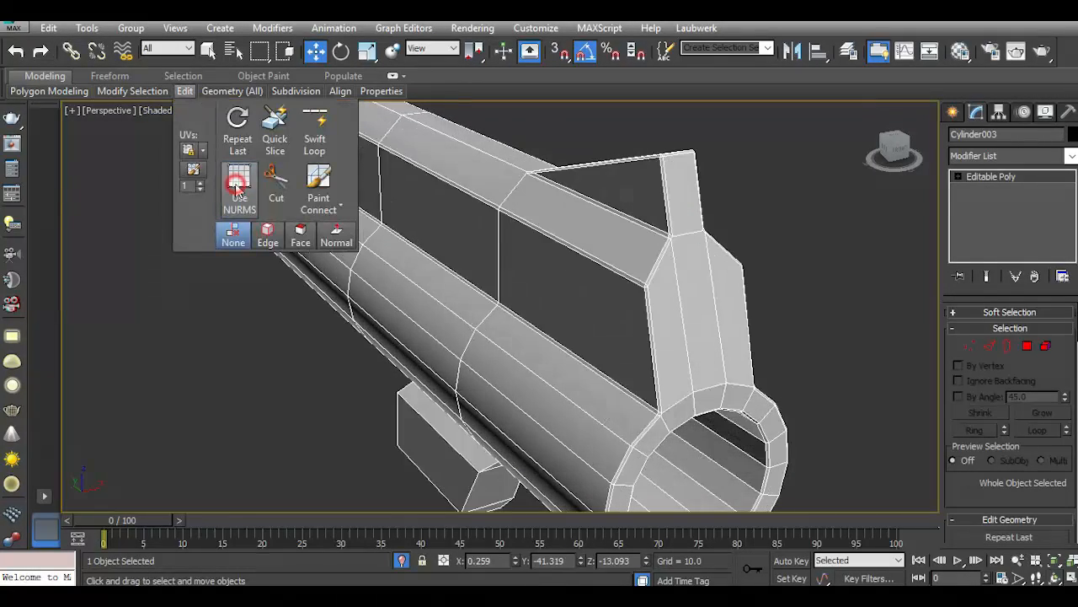
{"action": "scroll", "coordinate": [690, 239], "scroll_direction": "up", "scroll_amount": 2}
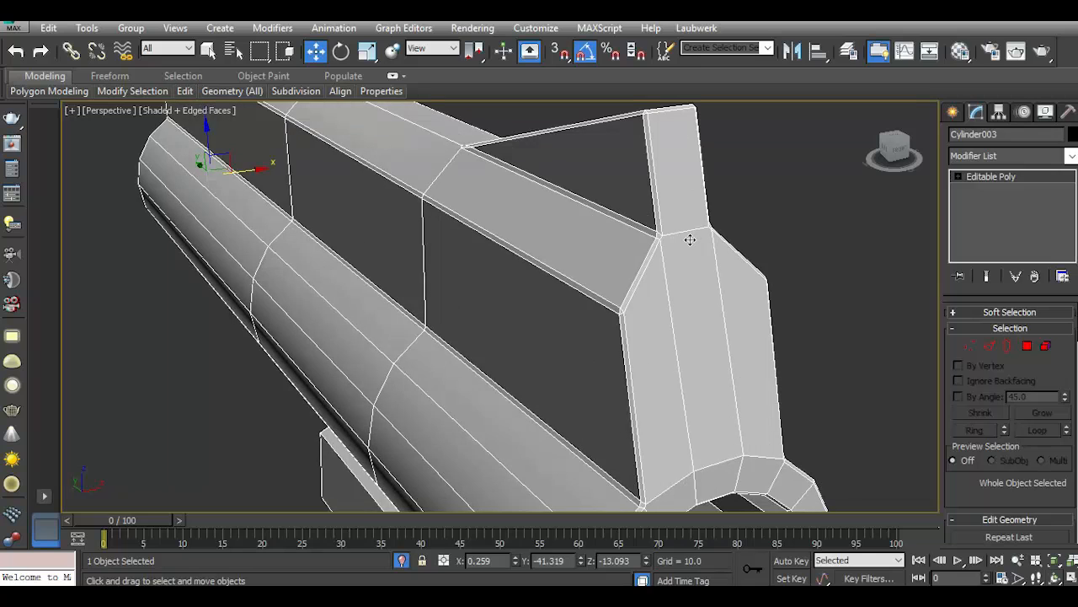
{"action": "left_click", "coordinate": [19, 53]}
{"action": "left_click", "coordinate": [19, 54]}
{"action": "left_click", "coordinate": [20, 54]}
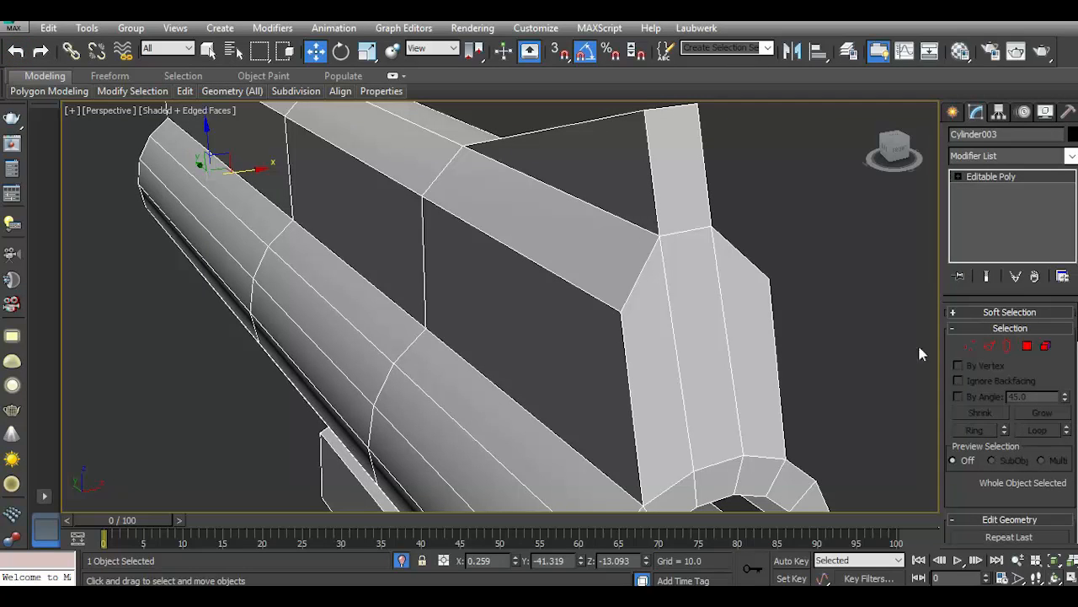
Cut a new edge line across the rib's front face, joining the two shoulder corners below the sight.
{"action": "left_click", "coordinate": [966, 347]}
{"action": "scroll", "coordinate": [481, 361], "scroll_direction": "down", "scroll_amount": 3}
{"action": "scroll", "coordinate": [640, 324], "scroll_direction": "up", "scroll_amount": 2}
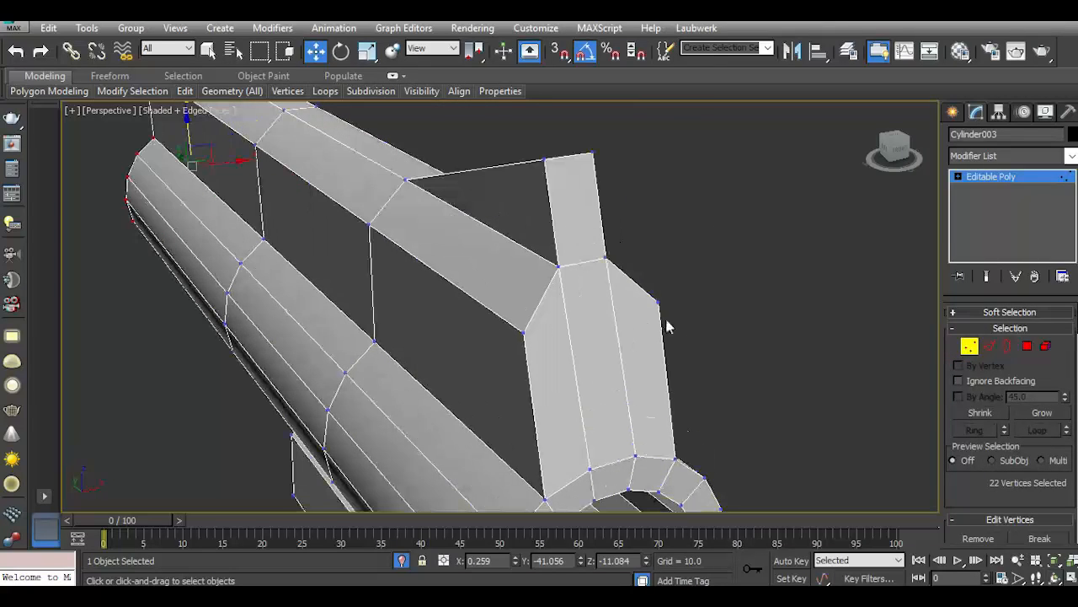
{"action": "right_click", "coordinate": [638, 316]}
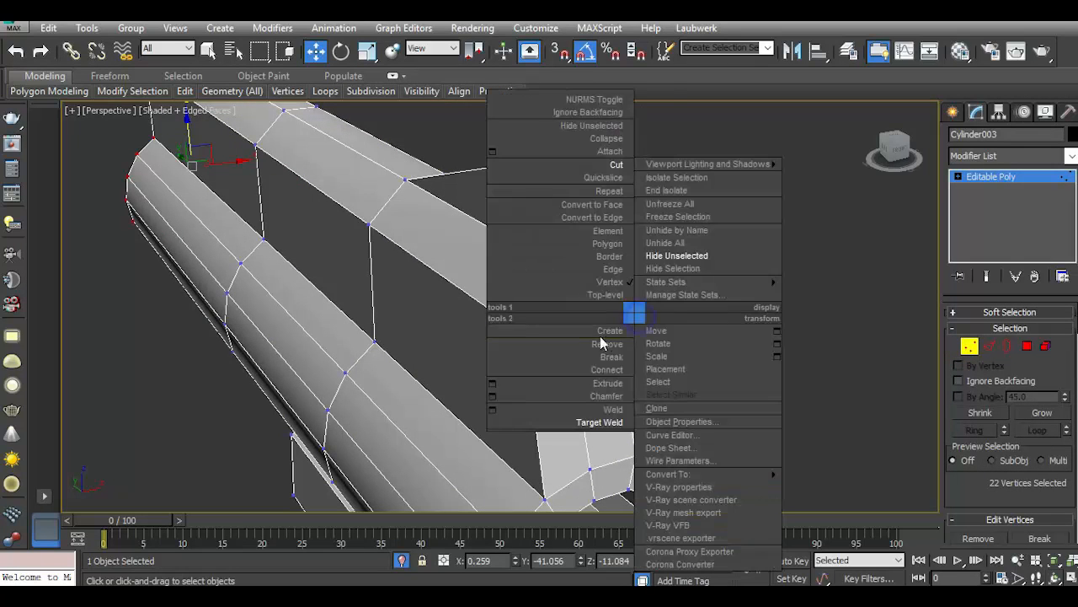
{"action": "left_click", "coordinate": [623, 170]}
{"action": "left_click", "coordinate": [526, 332]}
{"action": "mouse_move", "coordinate": [661, 301]}
{"action": "middle_mouse_down", "text": "alt"}
{"action": "mouse_move", "coordinate": [611, 270]}
{"action": "mouse_move", "coordinate": [650, 310]}
{"action": "middle_mouse_up", "text": "alt"}
{"action": "key", "text": "w"}
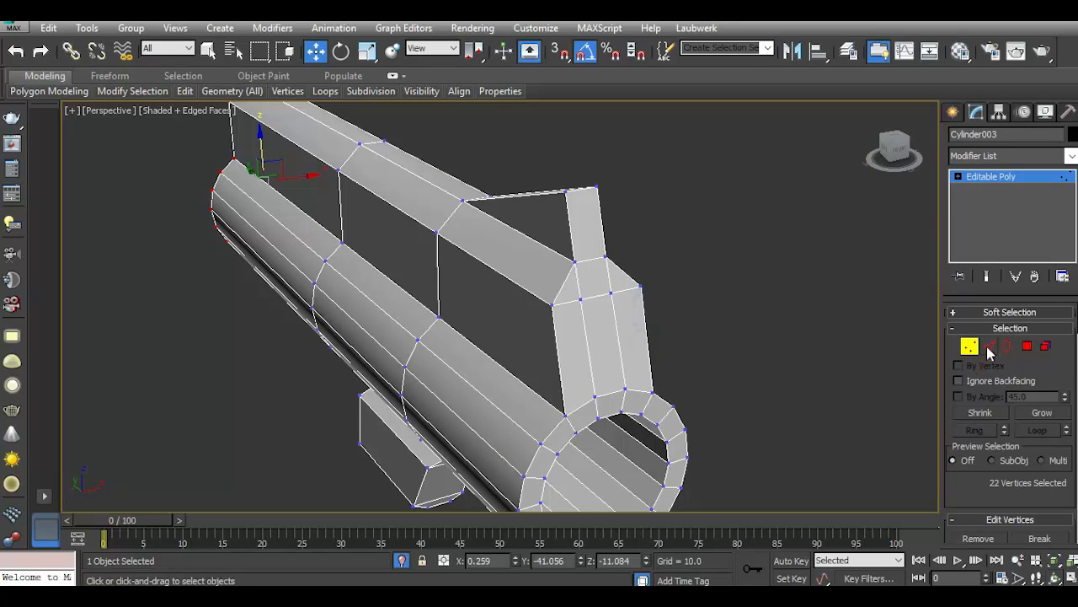
Return to the barrel's edge selection and deselect the newly cut edges across the rib's front face.
{"action": "left_click", "coordinate": [989, 346]}
{"action": "left_click", "coordinate": [624, 288], "text": "alt"}
{"action": "left_click", "coordinate": [591, 296], "text": "alt"}
{"action": "left_click", "coordinate": [578, 300], "text": "alt"}
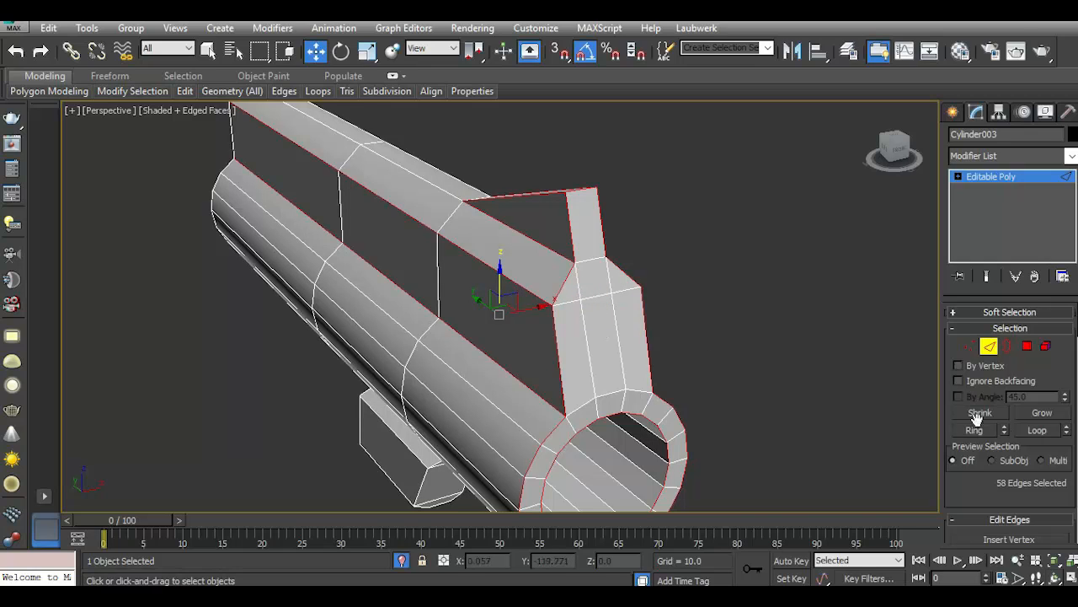
Try chamfering the selected barrel, rib and sight edges by 0.094 with 2 segments.
{"action": "scroll", "coordinate": [1066, 438], "scroll_direction": "down", "scroll_amount": 4}
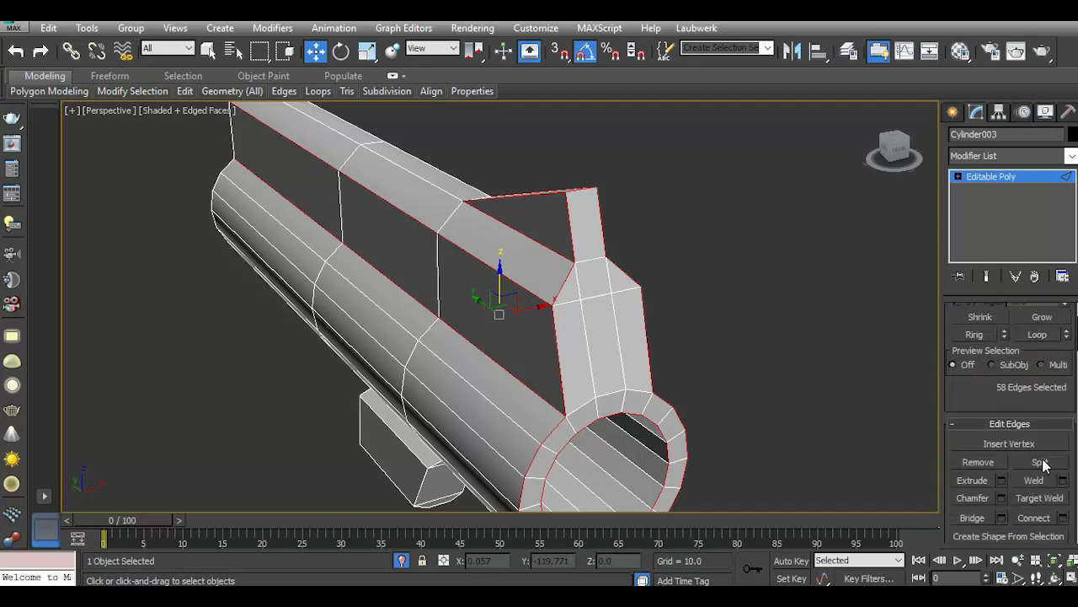
{"action": "left_click", "coordinate": [1003, 498]}
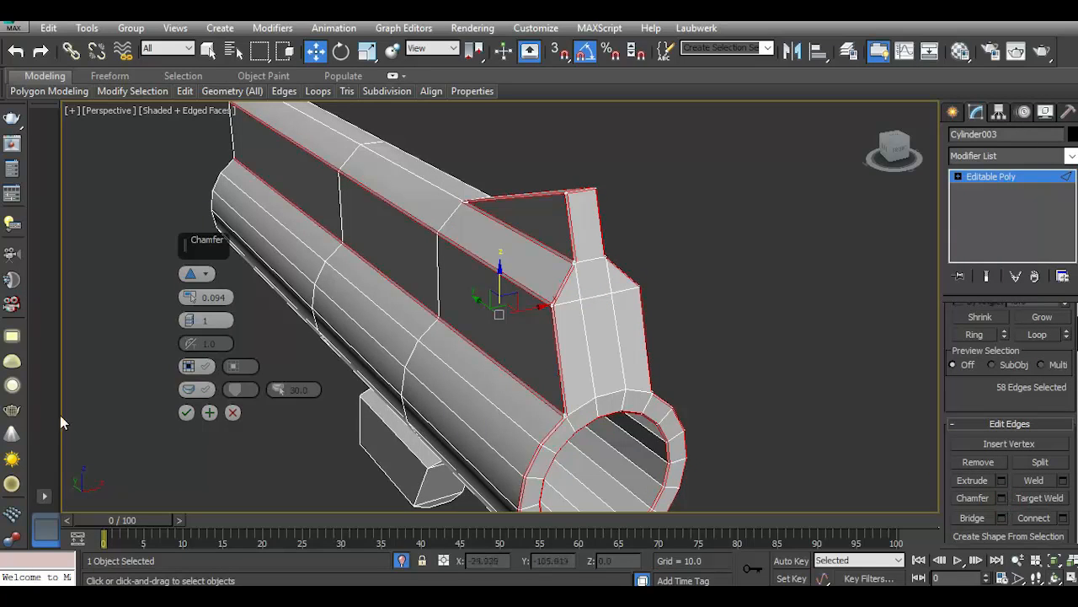
{"action": "left_click", "coordinate": [187, 316]}
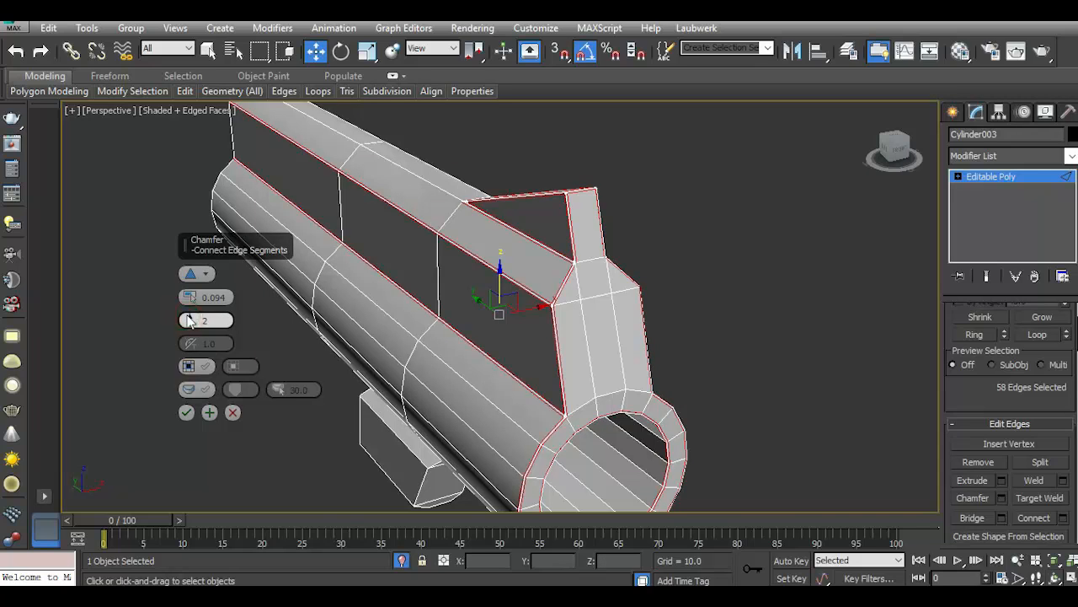
{"action": "left_click", "coordinate": [186, 413]}
Preview the chamfered barrel with NURMS smoothing at 2 iterations and inspect its muzzle, side and rear end.
{"action": "left_click", "coordinate": [184, 91]}
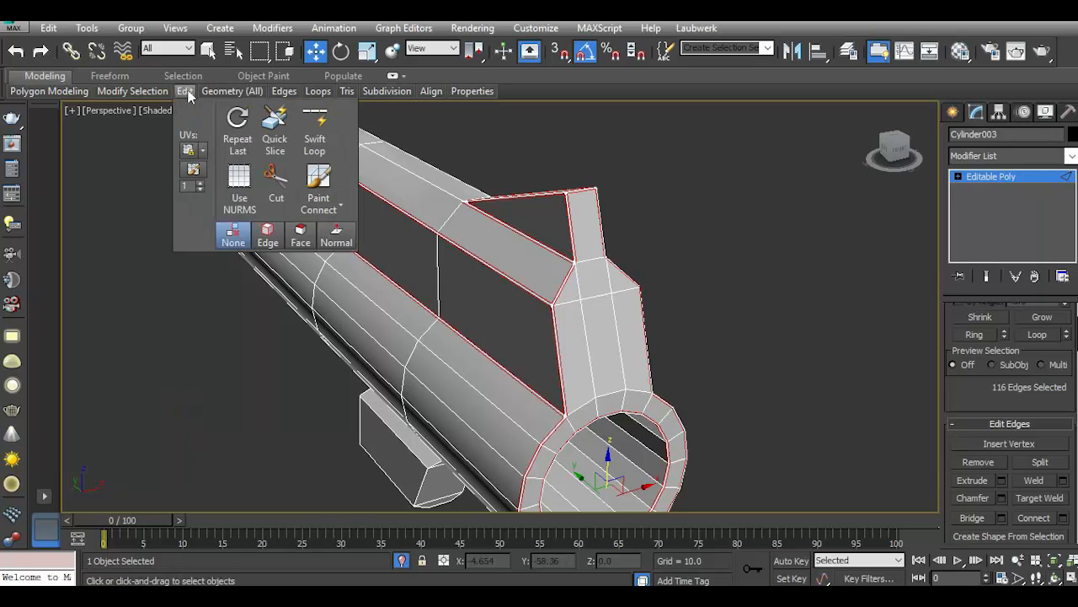
{"action": "left_click", "coordinate": [239, 181]}
{"action": "scroll", "coordinate": [501, 316], "scroll_direction": "down", "scroll_amount": 2}
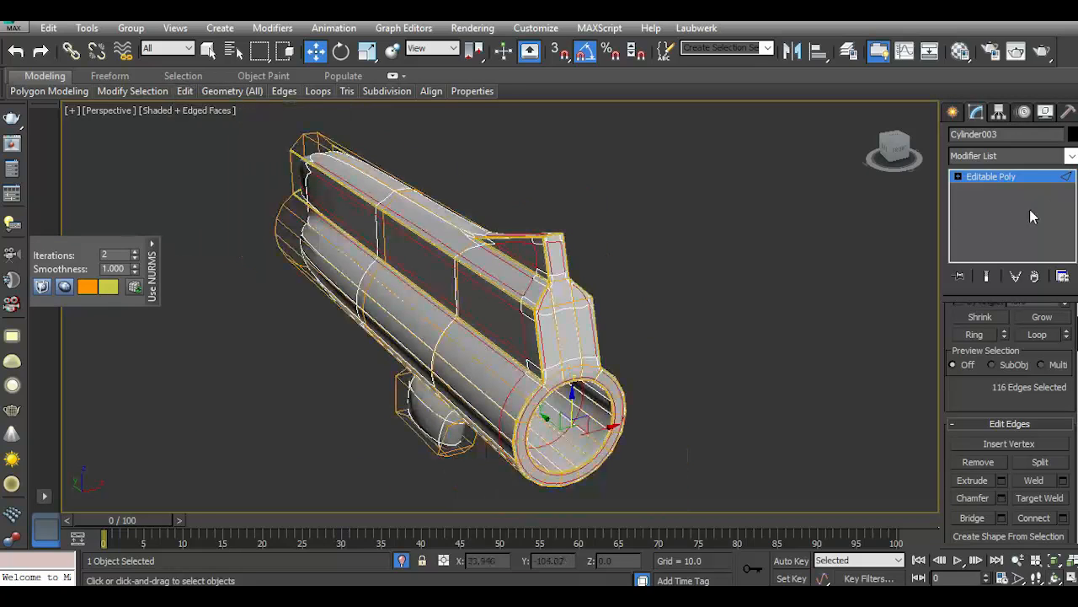
{"action": "left_click", "coordinate": [996, 178]}
{"action": "left_click", "coordinate": [876, 221]}
{"action": "left_click_drag", "start_coordinate": [890, 153], "coordinate": [846, 146]}
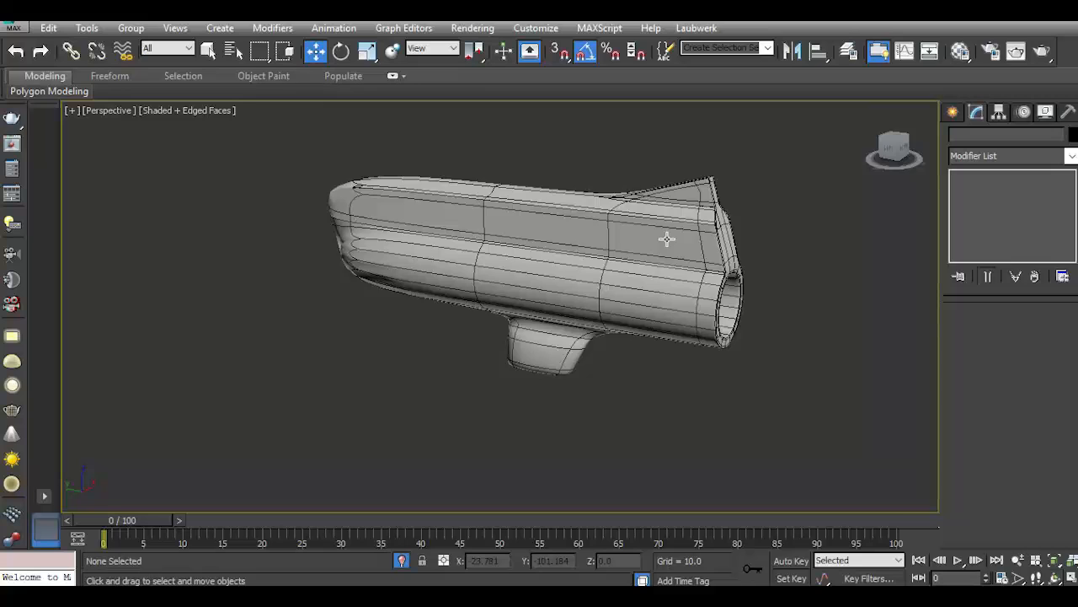
{"action": "scroll", "coordinate": [667, 240], "scroll_direction": "up", "scroll_amount": 3}
{"action": "left_click_drag", "start_coordinate": [884, 156], "coordinate": [909, 147]}
{"action": "scroll", "coordinate": [776, 264], "scroll_direction": "down", "scroll_amount": 3}
{"action": "scroll", "coordinate": [516, 206], "scroll_direction": "up", "scroll_amount": 4}
Turn off NURMS smoothing on the barrel and undo its two-segment edge chamfer.
{"action": "left_click", "coordinate": [419, 239]}
{"action": "mouse_move", "coordinate": [185, 92]}
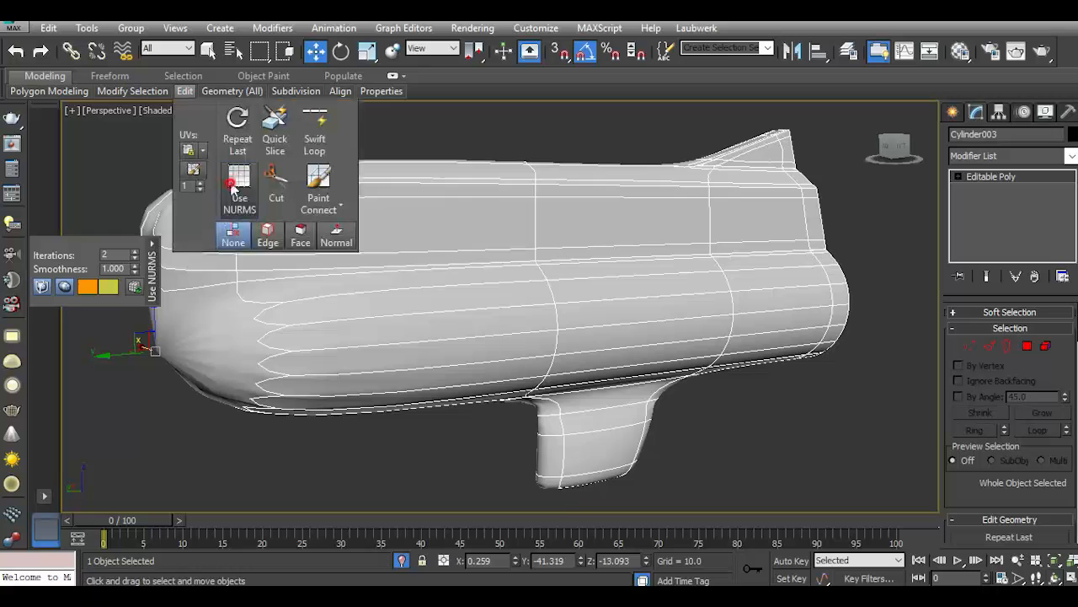
{"action": "left_click", "coordinate": [238, 186]}
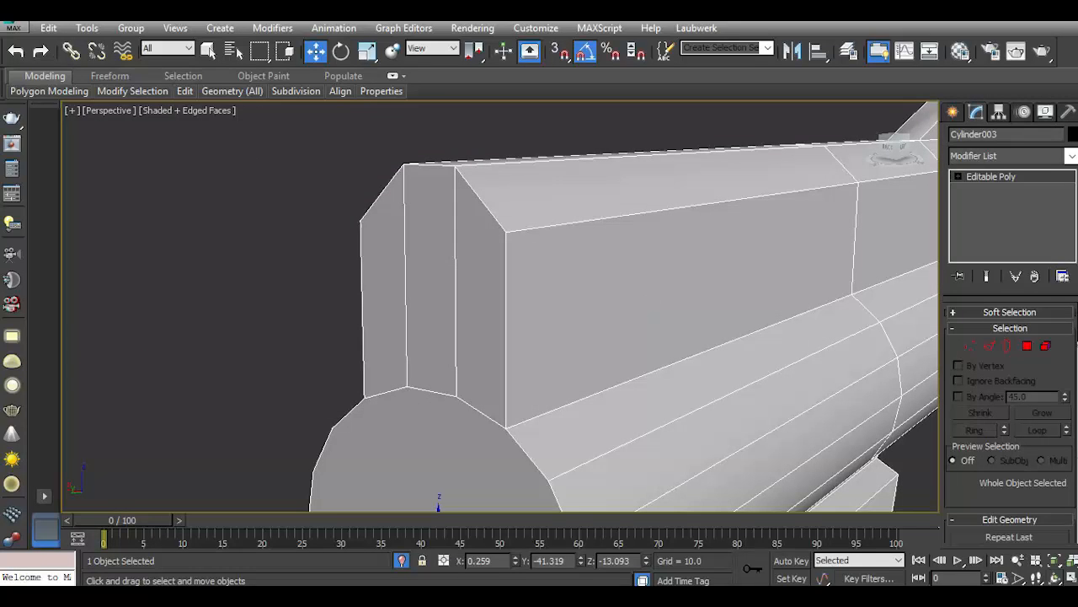
In the barrel's edge selection, replace the two edges at the base of the rib's rear face with its three top edges.
{"action": "left_click", "coordinate": [990, 346]}
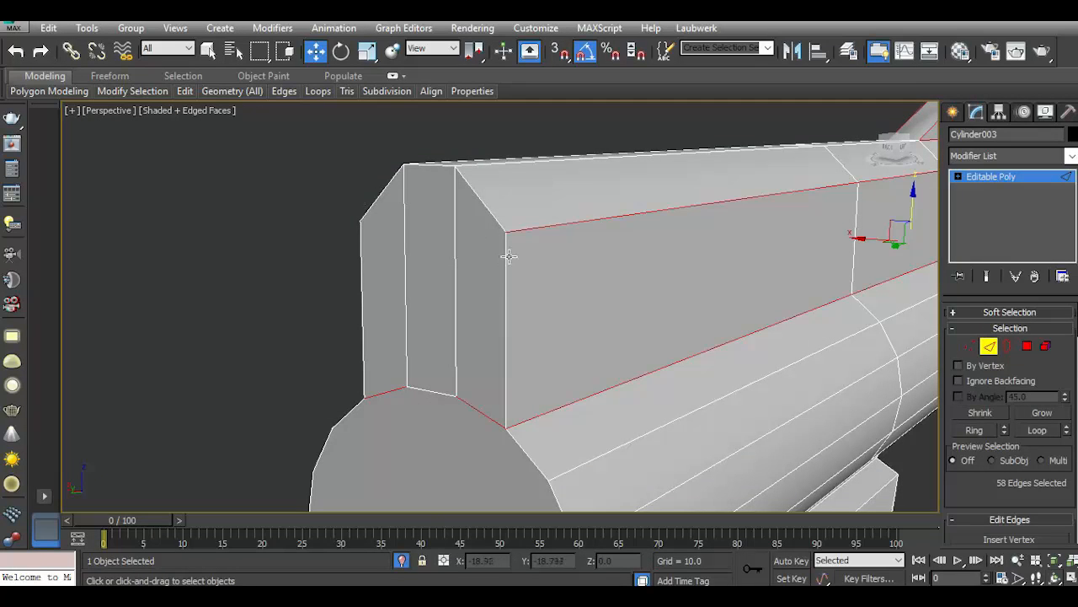
{"action": "left_click", "coordinate": [474, 410], "text": "alt"}
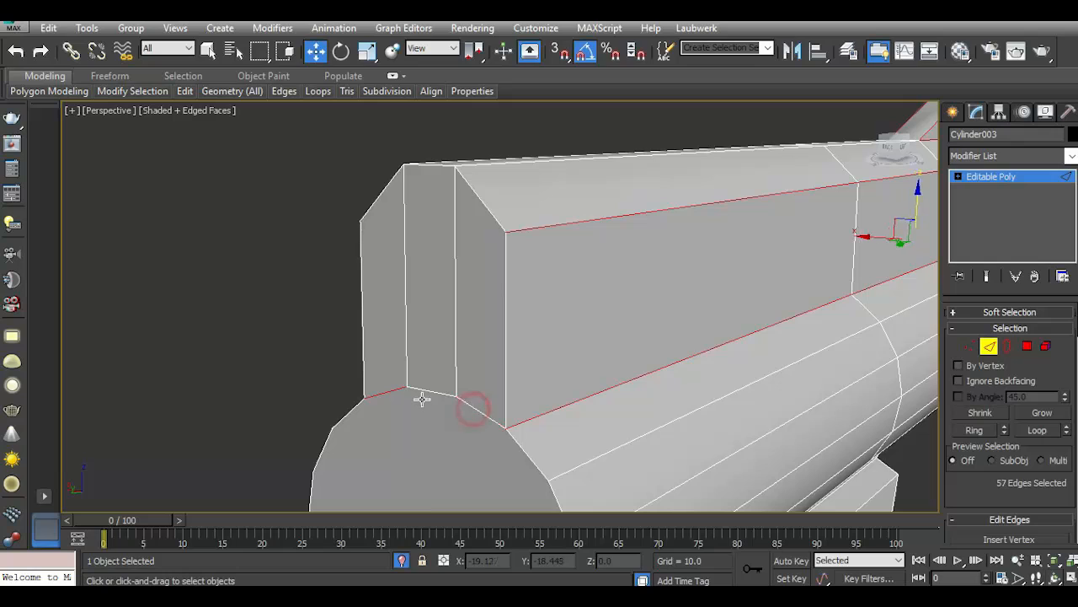
{"action": "left_click", "coordinate": [399, 388], "text": "alt"}
{"action": "left_click", "coordinate": [478, 195], "text": "ctrl"}
{"action": "left_click", "coordinate": [438, 165], "text": "ctrl"}
{"action": "left_click", "coordinate": [371, 203], "text": "ctrl"}
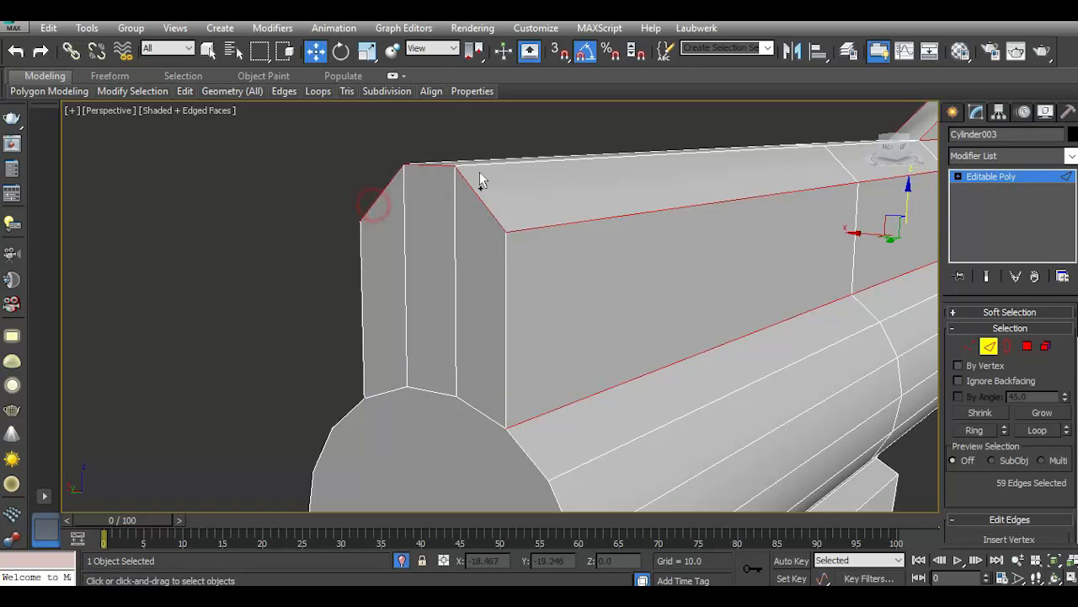
Inset the round cap polygon at the barrel's rear end by 1.302.
{"action": "scroll", "coordinate": [487, 227], "scroll_direction": "down", "scroll_amount": 2}
{"action": "scroll", "coordinate": [535, 426], "scroll_direction": "up", "scroll_amount": 1}
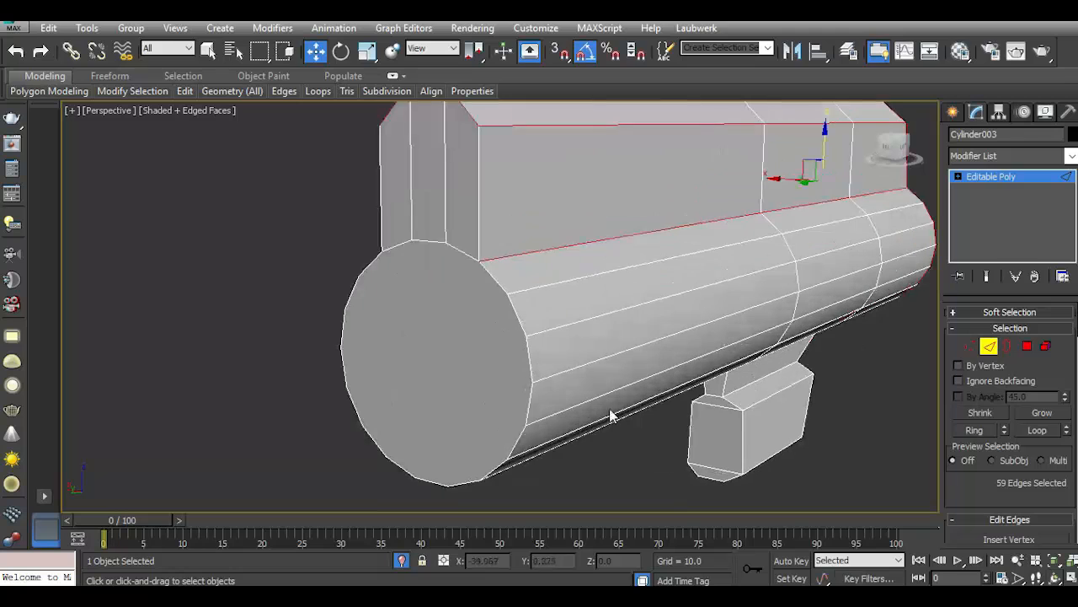
{"action": "left_click", "coordinate": [1025, 346]}
{"action": "left_click", "coordinate": [492, 353]}
{"action": "scroll", "coordinate": [1004, 493], "scroll_direction": "down", "scroll_amount": 4}
{"action": "left_click", "coordinate": [1063, 433]}
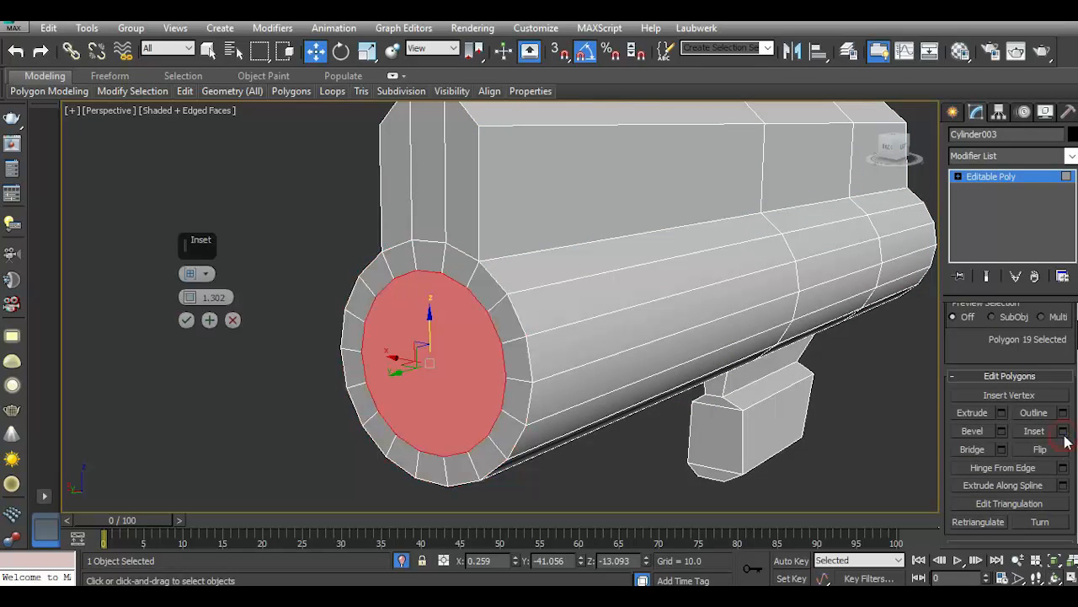
Add the rear cap's outer rim and the two vertical side edges of the rib's rear face to the edge selection.
{"action": "left_click", "coordinate": [958, 176]}
{"action": "left_click", "coordinate": [984, 203]}
{"action": "double_click", "coordinate": [522, 323], "text": "ctrl"}
{"action": "scroll", "coordinate": [498, 456], "scroll_direction": "down", "scroll_amount": 2}
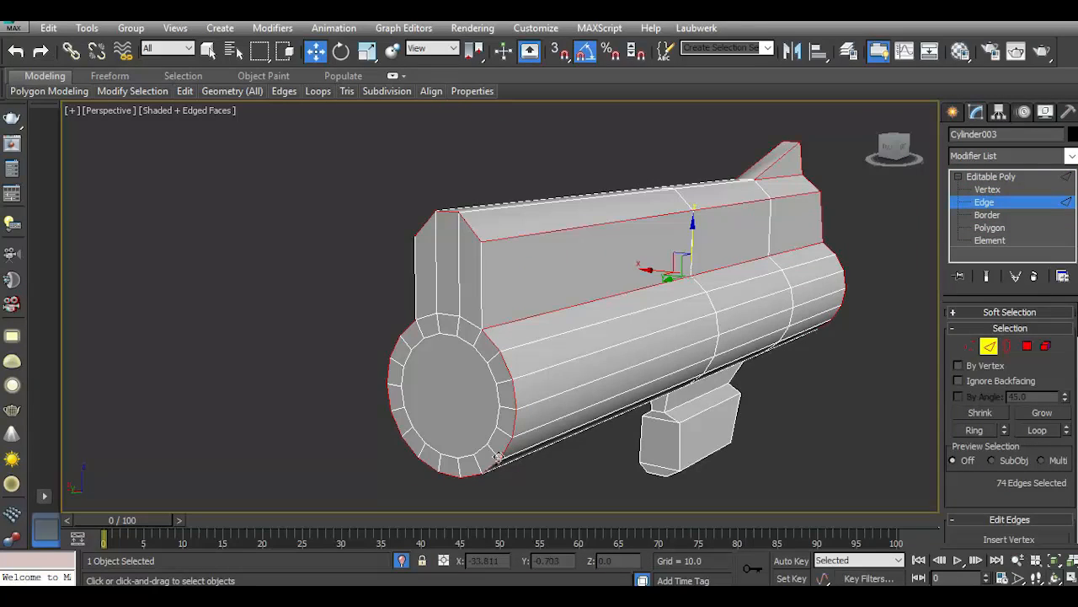
{"action": "left_click_drag", "start_coordinate": [893, 147], "coordinate": [915, 158]}
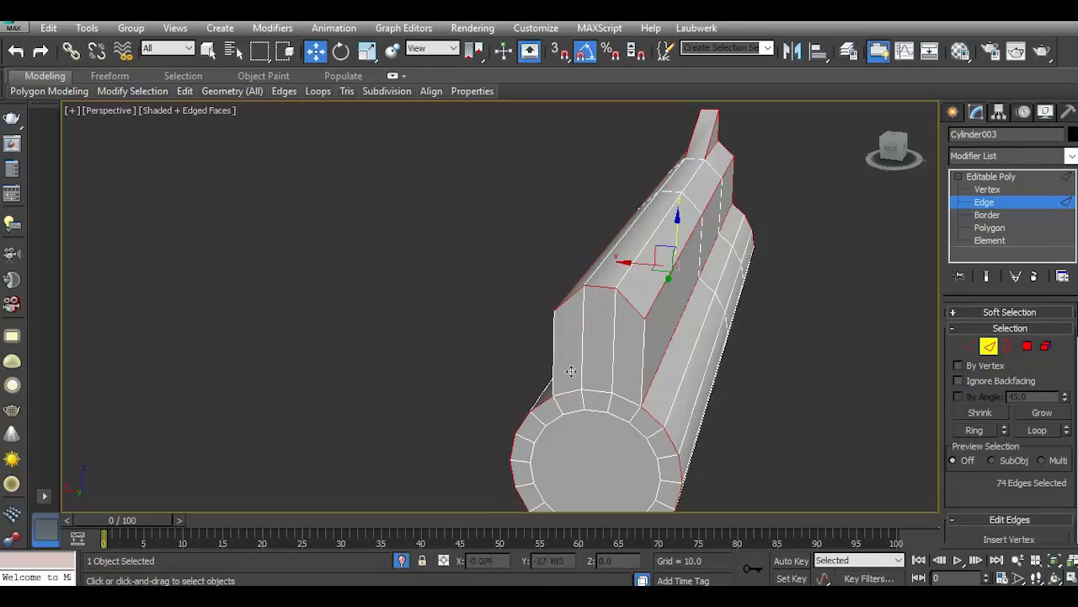
{"action": "left_click", "coordinate": [646, 364], "text": "ctrl"}
{"action": "left_click", "coordinate": [552, 360], "text": "ctrl"}
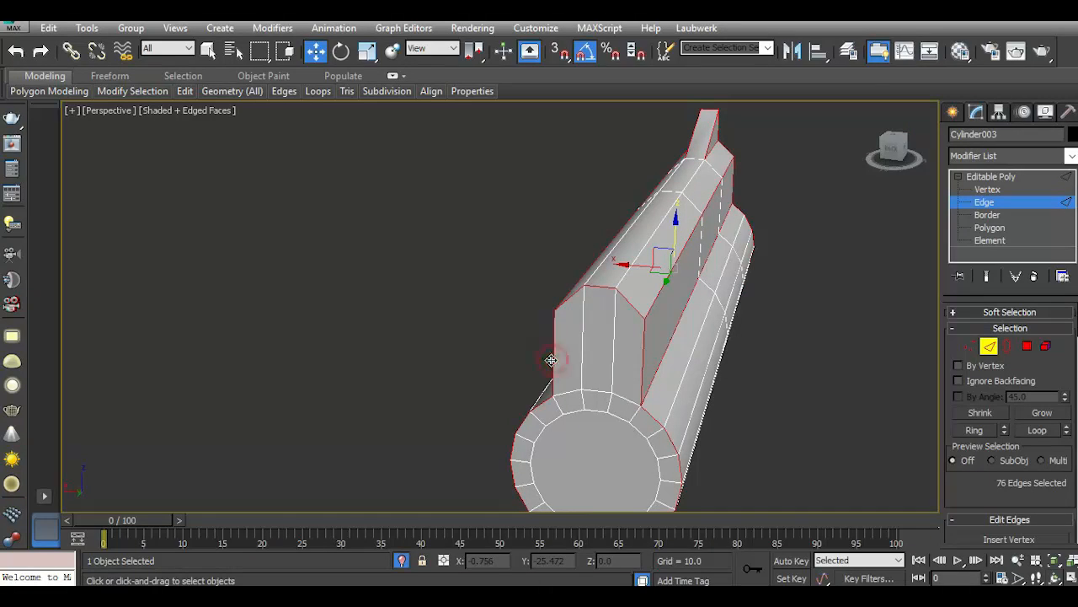
Chamfer the selected barrel, rib and sight edges by 0.094 with 2 segments.
{"action": "left_click_drag", "start_coordinate": [910, 160], "coordinate": [894, 148]}
{"action": "middle_click_drag", "start_coordinate": [481, 160], "coordinate": [465, 230], "text": "alt"}
{"action": "scroll", "coordinate": [992, 507], "scroll_direction": "down", "scroll_amount": 3}
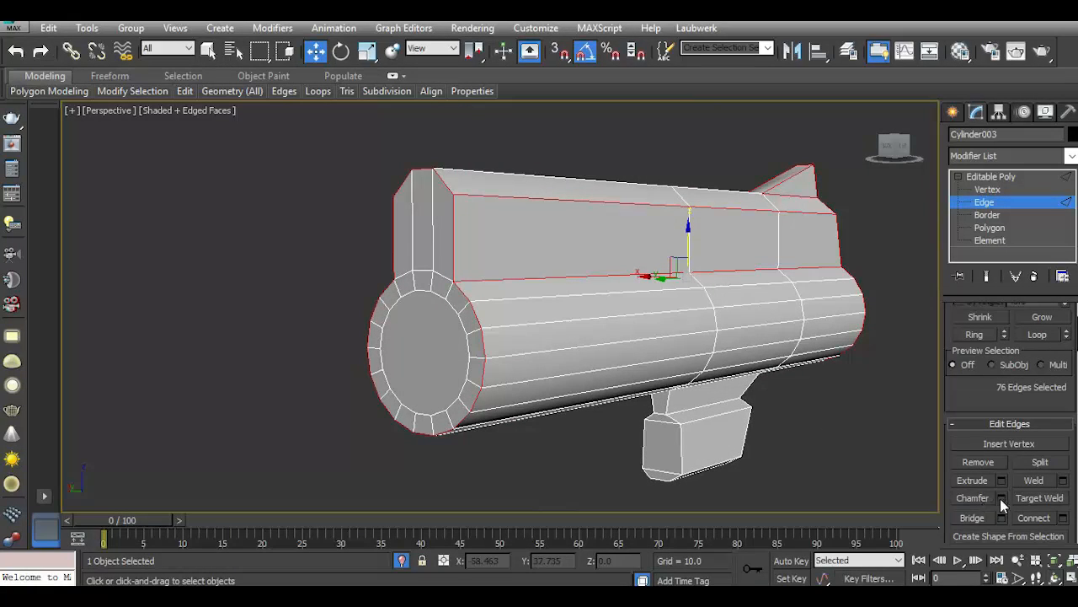
{"action": "left_click", "coordinate": [1001, 498]}
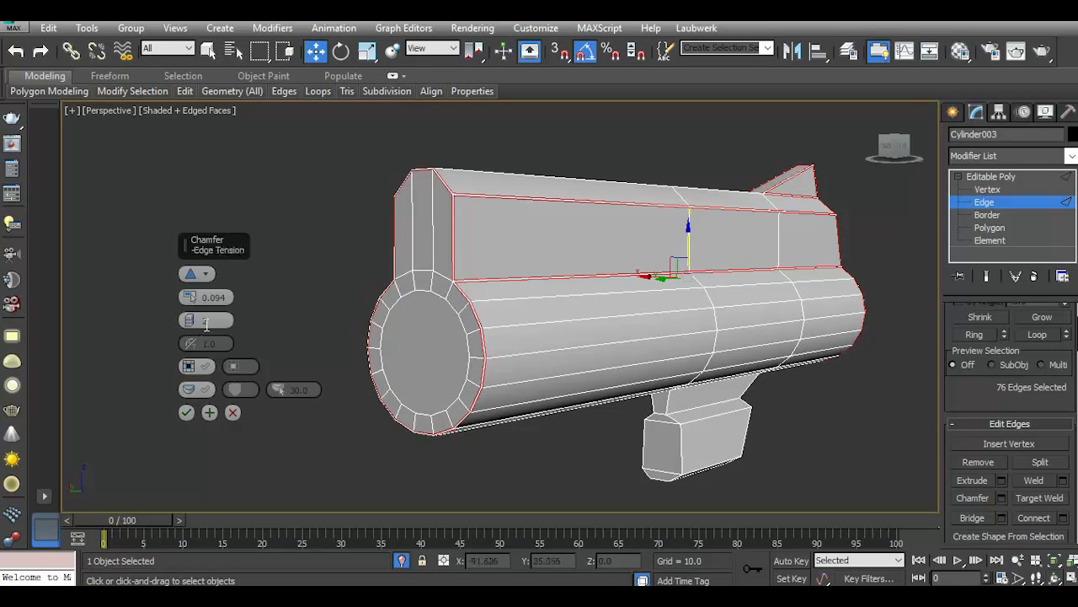
{"action": "left_click", "coordinate": [187, 412]}
Select the neck crease, shoulder and lower lengthwise edges on both sides of the block beneath the barrel.
{"action": "scroll", "coordinate": [718, 432], "scroll_direction": "up", "scroll_amount": 4}
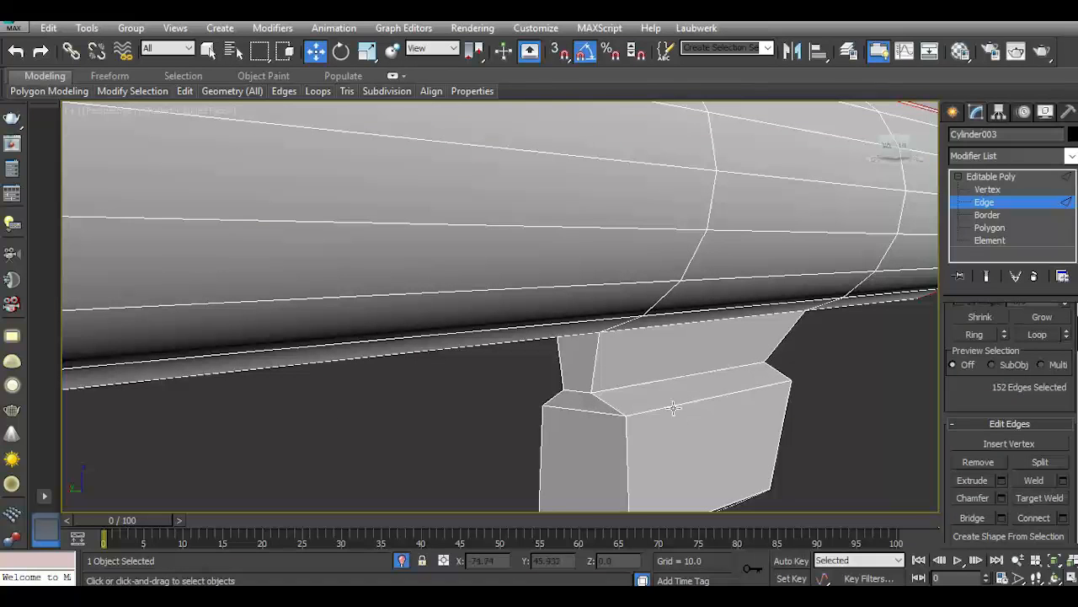
{"action": "left_click", "coordinate": [673, 408]}
{"action": "left_click", "coordinate": [635, 386], "text": "ctrl"}
{"action": "scroll", "coordinate": [660, 461], "scroll_direction": "down", "scroll_amount": 5}
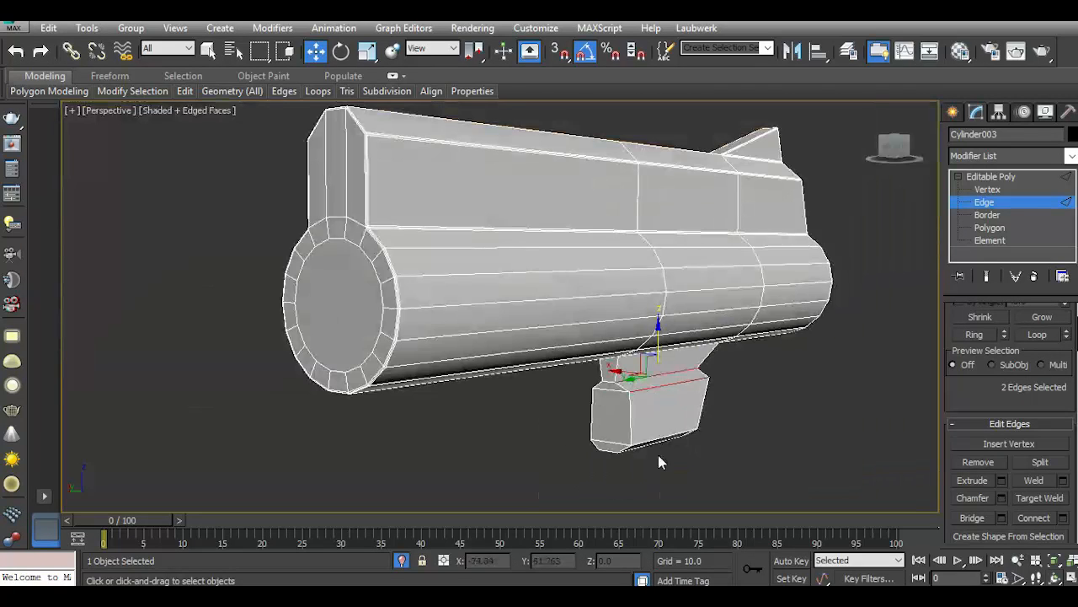
{"action": "left_click", "coordinate": [653, 443], "text": "ctrl"}
{"action": "left_click_drag", "start_coordinate": [894, 145], "coordinate": [804, 142]}
{"action": "scroll", "coordinate": [617, 422], "scroll_direction": "up", "scroll_amount": 2}
{"action": "left_click", "coordinate": [587, 364], "text": "ctrl"}
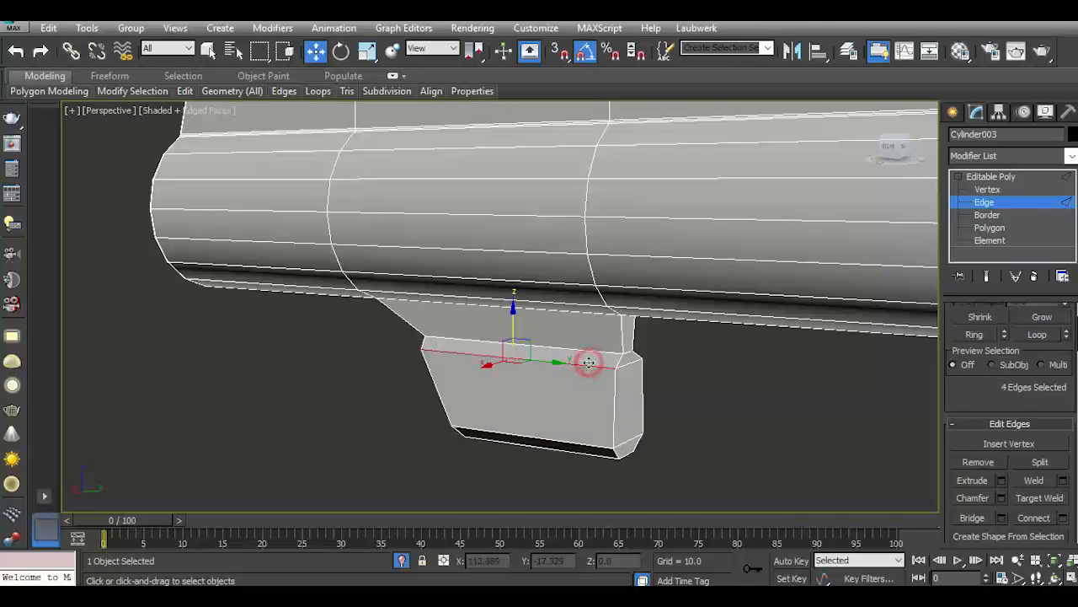
{"action": "left_click", "coordinate": [584, 351], "text": "ctrl"}
{"action": "left_click", "coordinate": [595, 445], "text": "ctrl"}
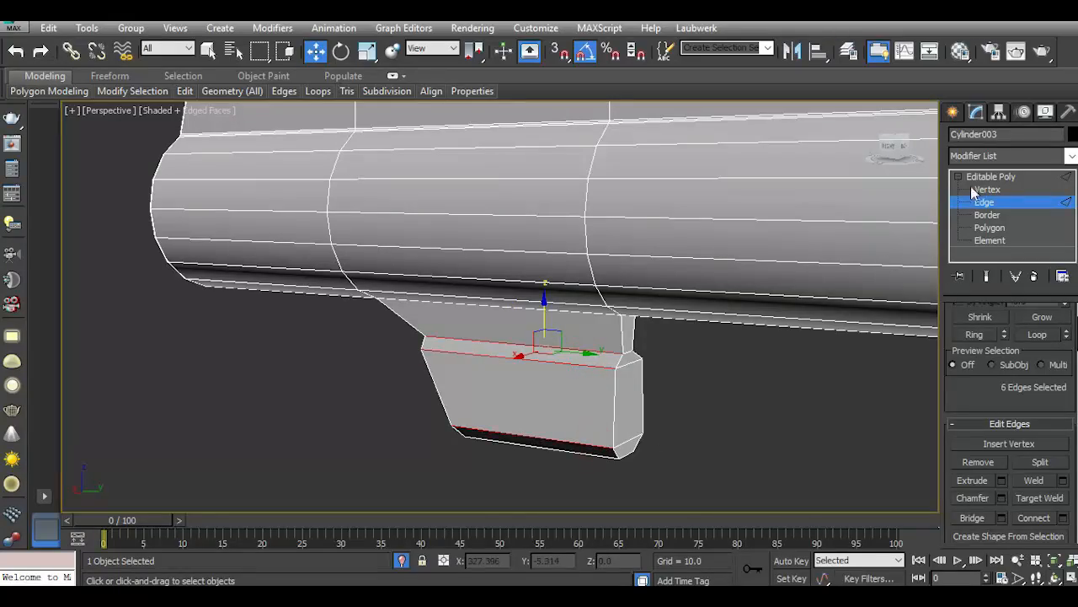
Try chamfering the block's six lengthwise edges by 0.104 with 2 segments.
{"action": "mouse_move", "coordinate": [896, 156]}
{"action": "left_mouse_down"}
{"action": "mouse_move", "coordinate": [859, 139]}
{"action": "mouse_move", "coordinate": [891, 154]}
{"action": "left_mouse_up"}
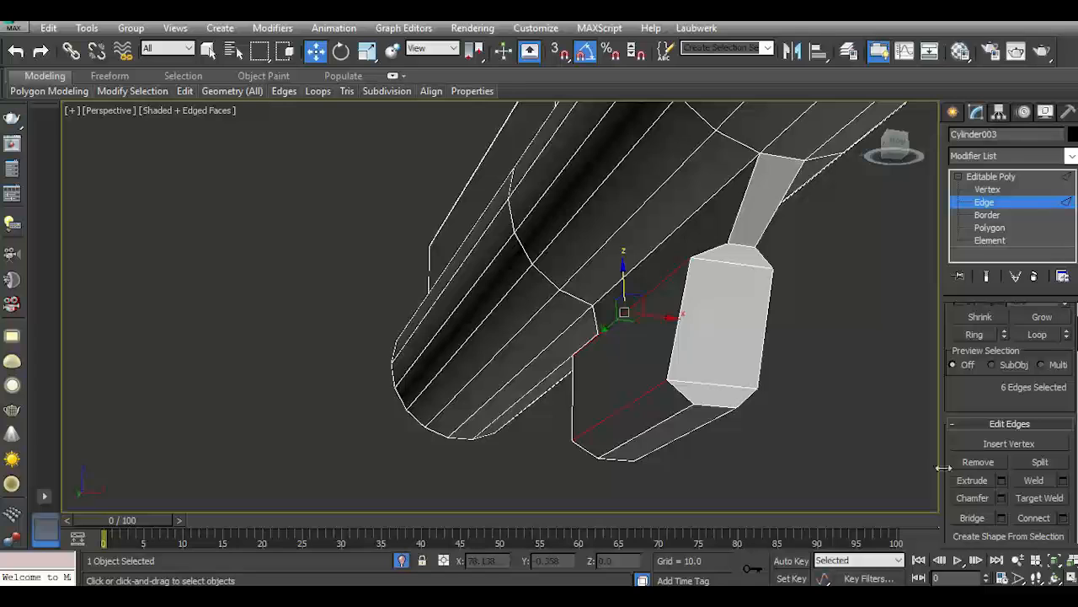
{"action": "left_click", "coordinate": [1002, 497]}
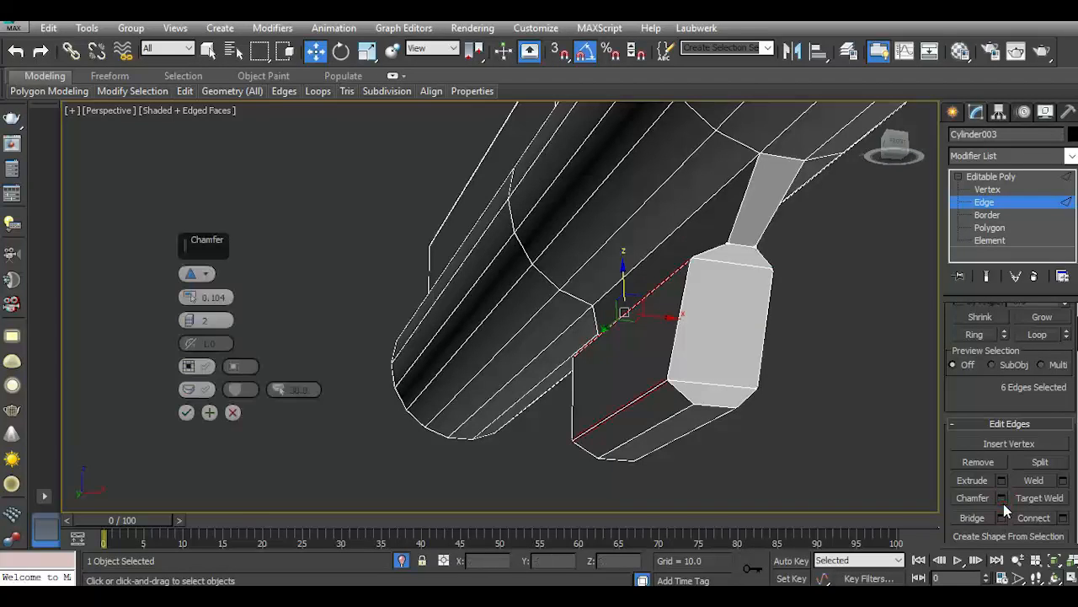
{"action": "left_click", "coordinate": [186, 414]}
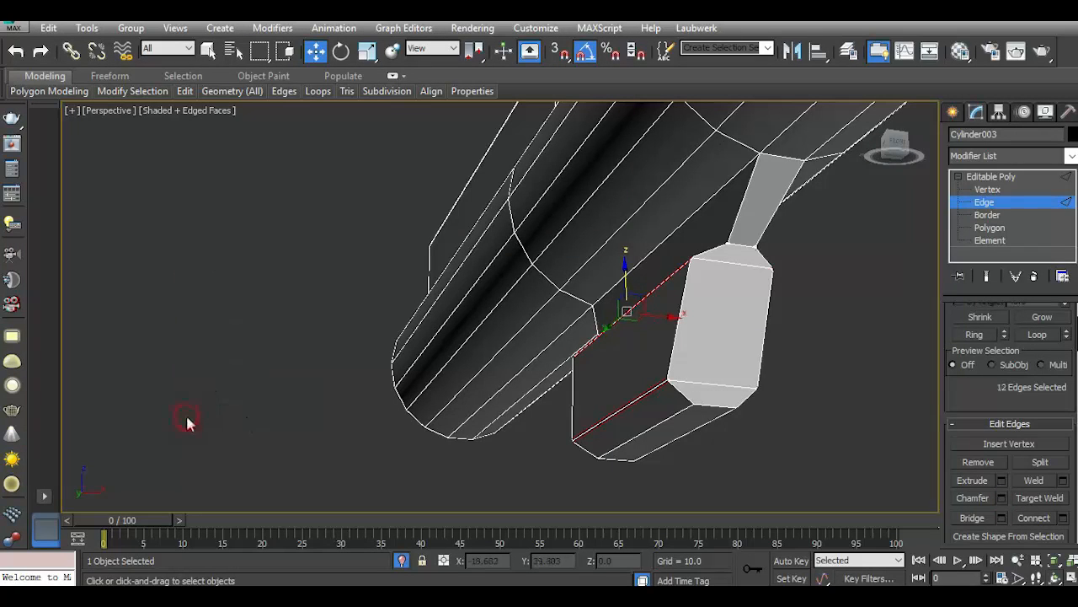
Preview the barrel with NURMS smoothing at 2 iterations and inspect the block underneath and the rear end.
{"action": "left_click", "coordinate": [990, 179]}
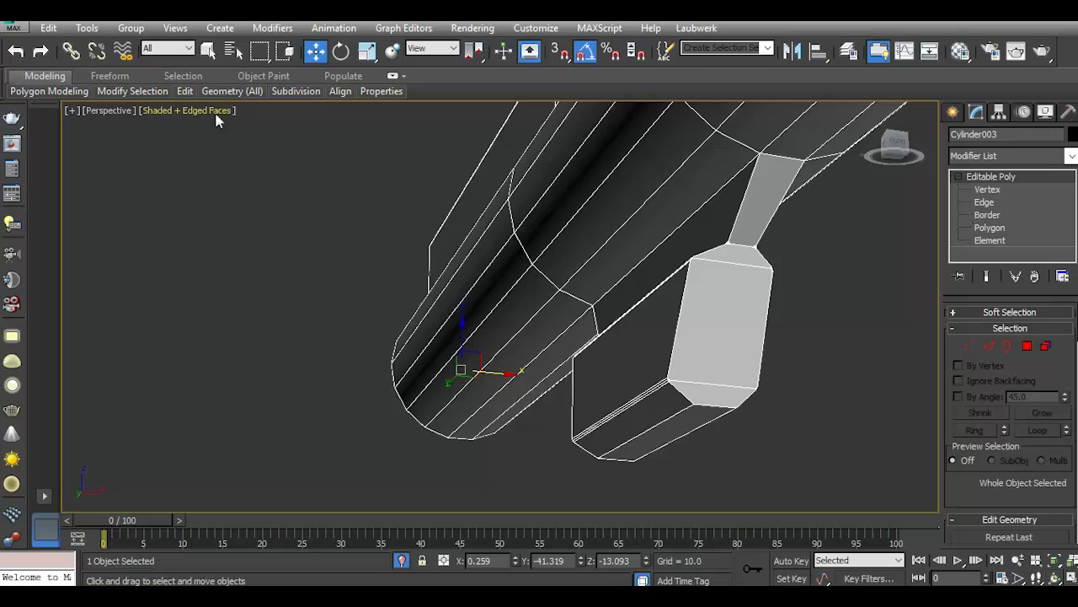
{"action": "left_click", "coordinate": [185, 91]}
{"action": "left_click", "coordinate": [239, 185]}
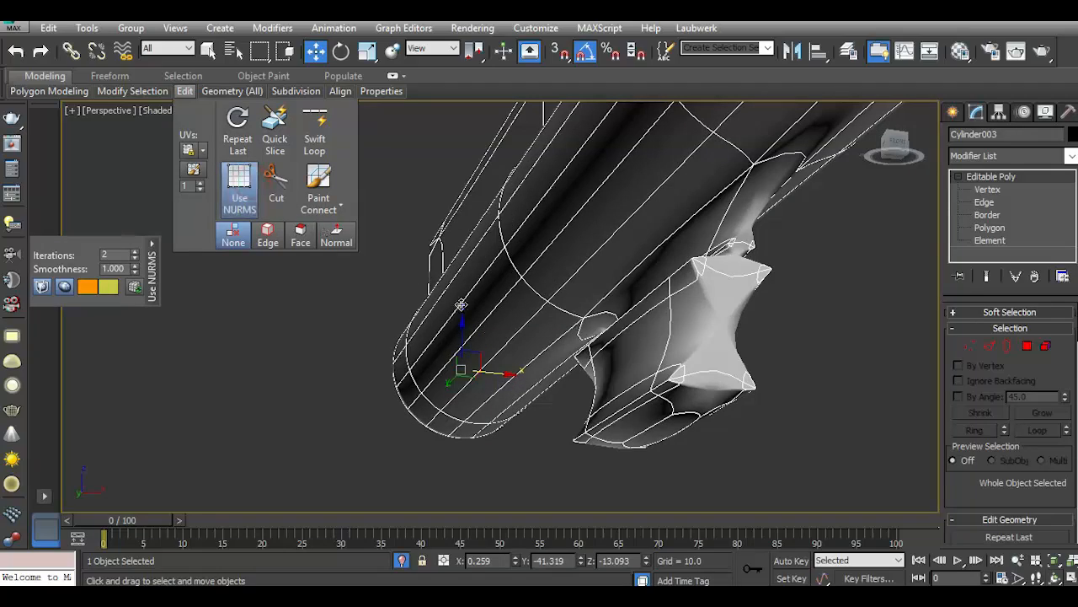
{"action": "left_click_drag", "start_coordinate": [901, 148], "coordinate": [941, 144]}
{"action": "middle_click_drag", "start_coordinate": [601, 203], "coordinate": [613, 334], "text": "alt"}
{"action": "scroll", "coordinate": [613, 333], "scroll_direction": "down", "scroll_amount": 5}
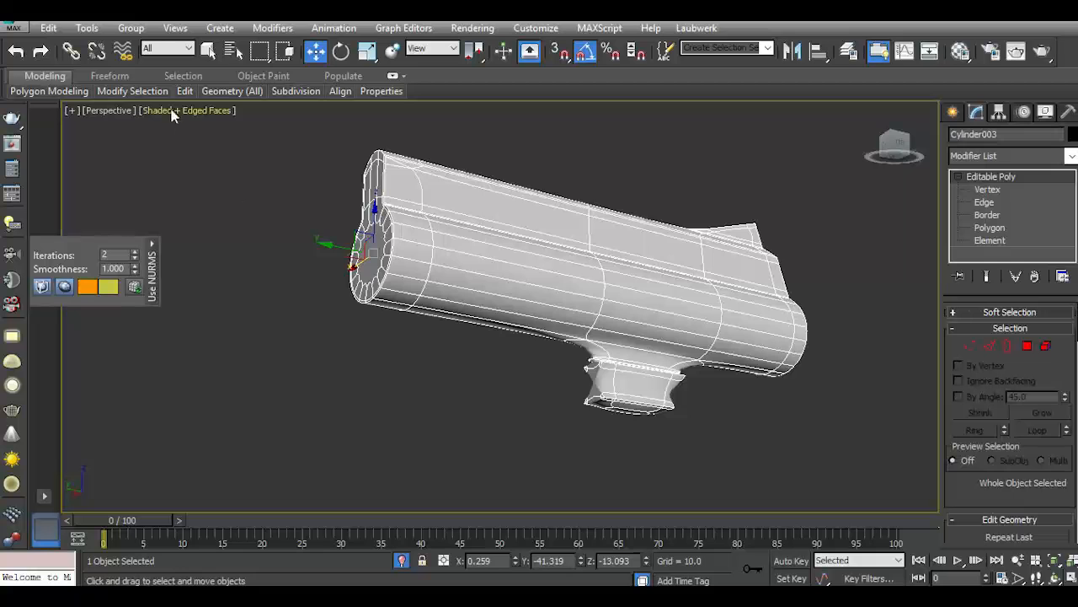
Turn off NURMS smoothing and undo the chamfer on the block beneath the barrel.
{"action": "mouse_move", "coordinate": [185, 93]}
{"action": "left_click", "coordinate": [235, 202]}
{"action": "scroll", "coordinate": [620, 356], "scroll_direction": "up", "scroll_amount": 4}
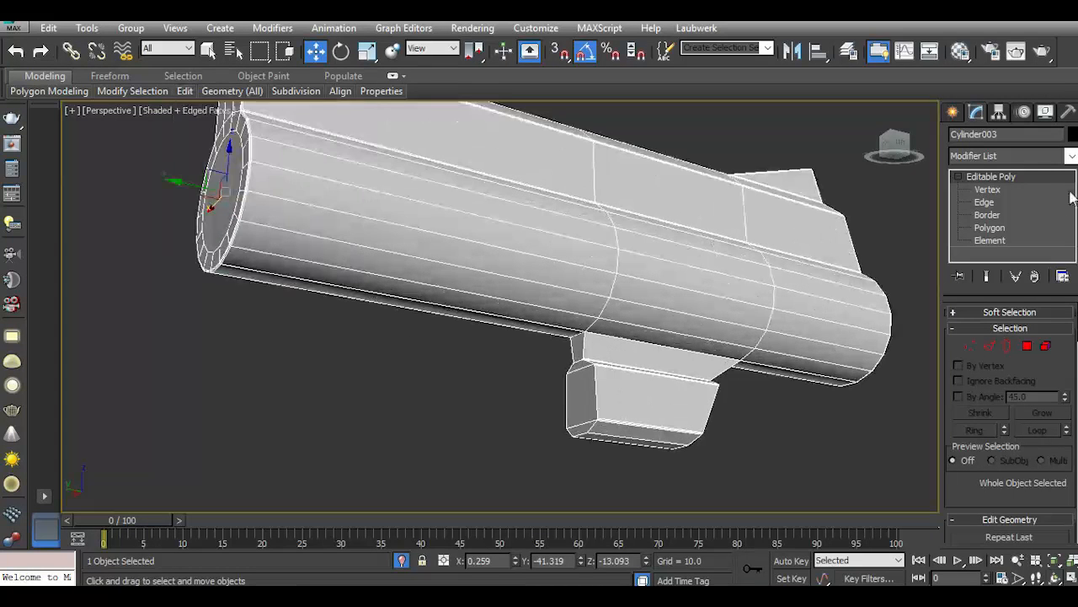
{"action": "middle_click_drag", "start_coordinate": [808, 240], "coordinate": [821, 258], "text": "alt"}
{"action": "scroll", "coordinate": [650, 380], "scroll_direction": "up", "scroll_amount": 4}
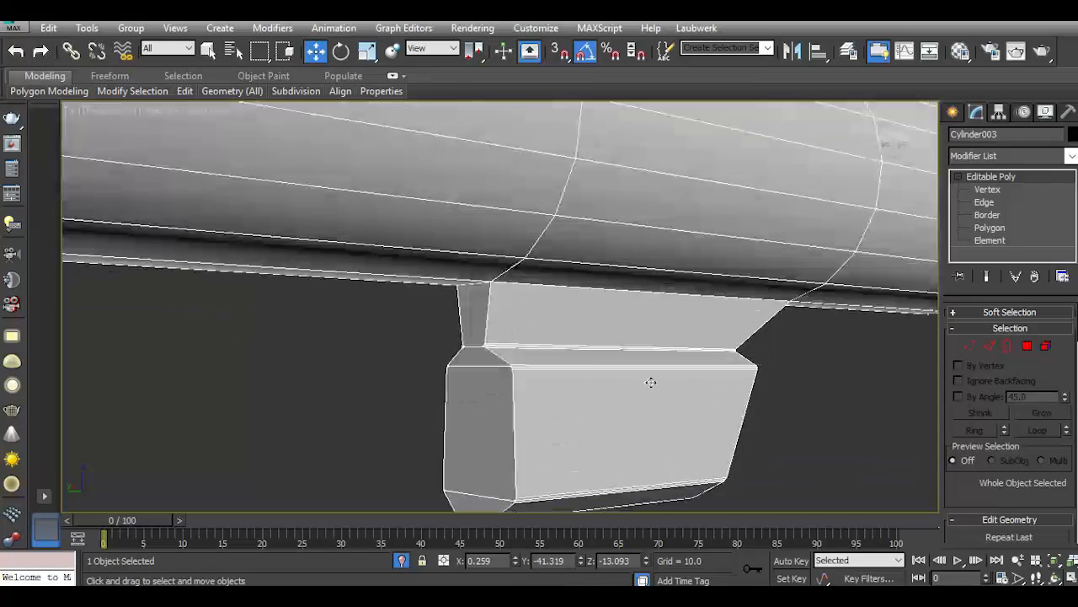
{"action": "scroll", "coordinate": [586, 361], "scroll_direction": "up", "scroll_amount": 3}
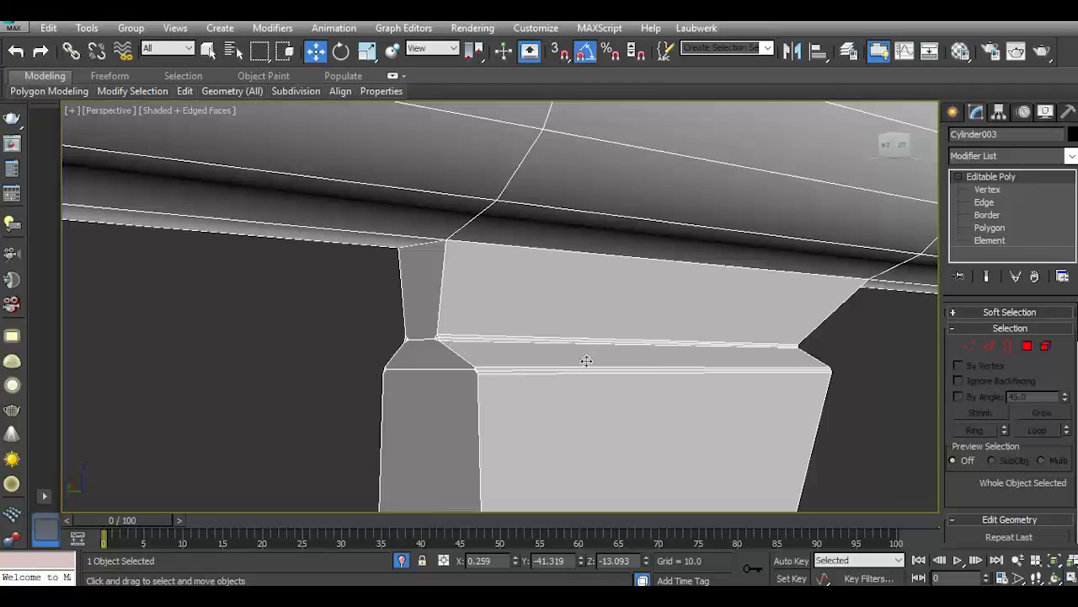
{"action": "left_click", "coordinate": [17, 53]}
Extend the block's edge selection with the full loops around its neck crease and its lower rim.
{"action": "left_click", "coordinate": [990, 345]}
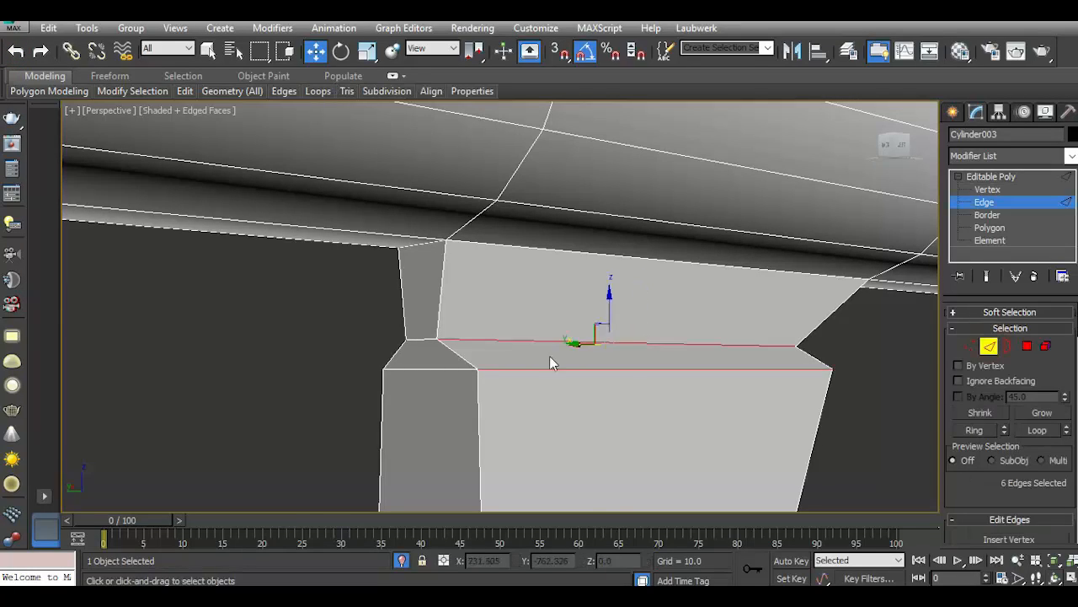
{"action": "double_click", "coordinate": [474, 339]}
{"action": "scroll", "coordinate": [490, 289], "scroll_direction": "down", "scroll_amount": 4}
{"action": "left_click", "coordinate": [491, 407]}
{"action": "scroll", "coordinate": [490, 409], "scroll_direction": "up", "scroll_amount": 2}
{"action": "double_click", "coordinate": [493, 409], "text": "ctrl"}
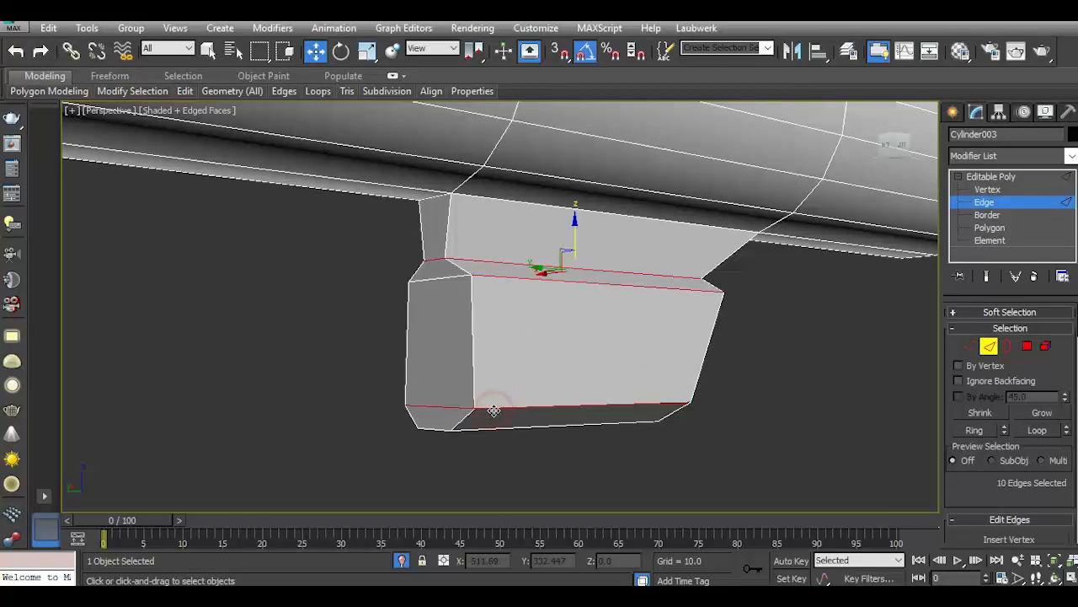
Chamfer the selected neck, shoulder and lower rim edges of the block by 0.104 with 2 segments.
{"action": "scroll", "coordinate": [1026, 487], "scroll_direction": "down", "scroll_amount": 3}
{"action": "left_click", "coordinate": [1002, 521]}
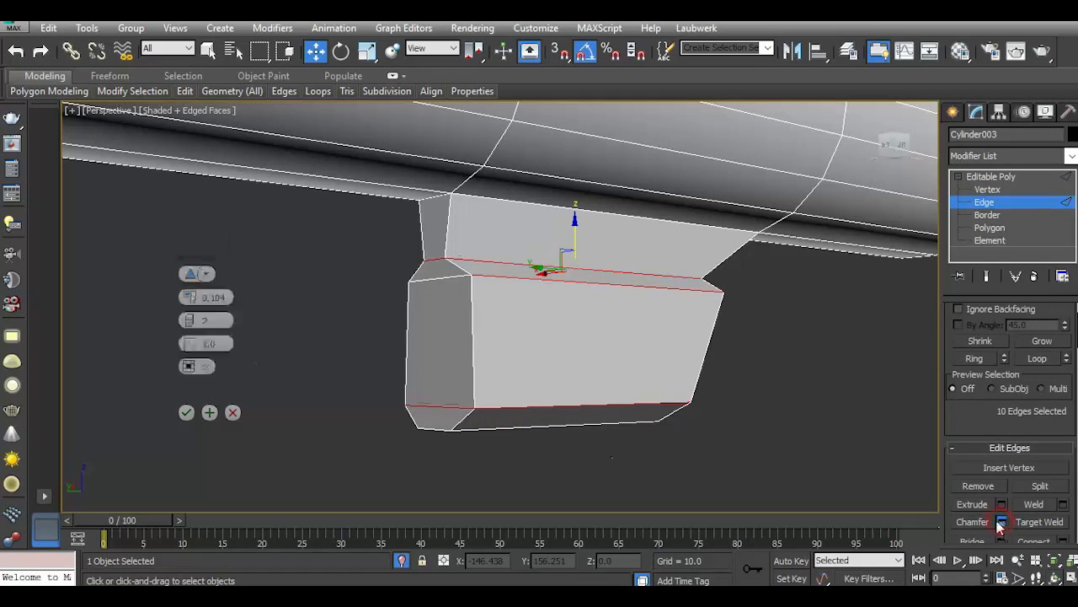
{"action": "left_click", "coordinate": [189, 416]}
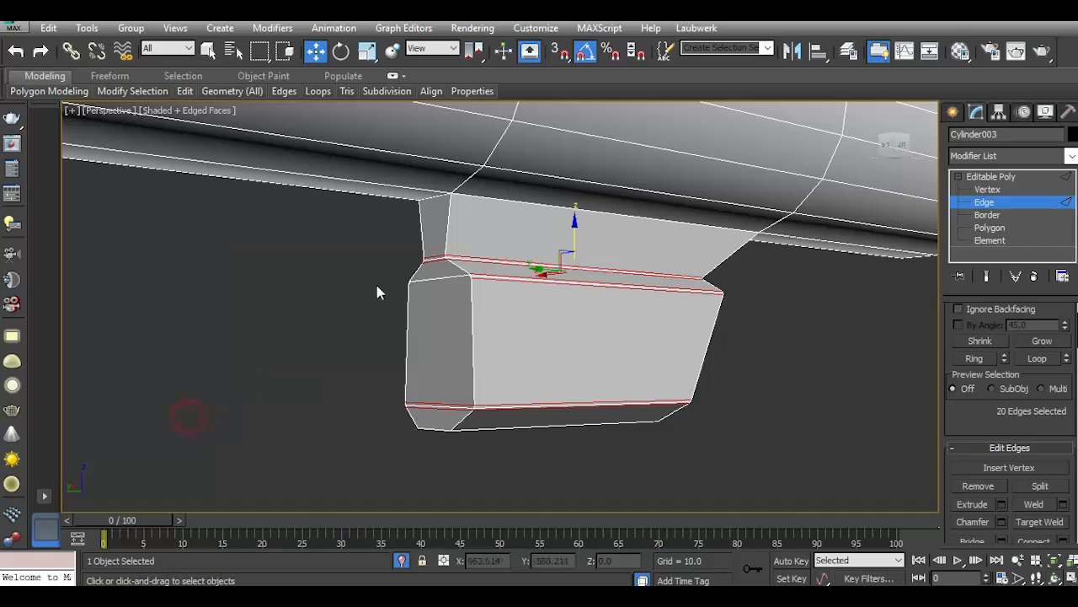
Connect the vertical corner edges of the underside block's neck and body with 2 segments, pinch 59 and slide 0.
{"action": "left_click", "coordinate": [446, 240]}
{"action": "left_click", "coordinate": [470, 347], "text": "ctrl"}
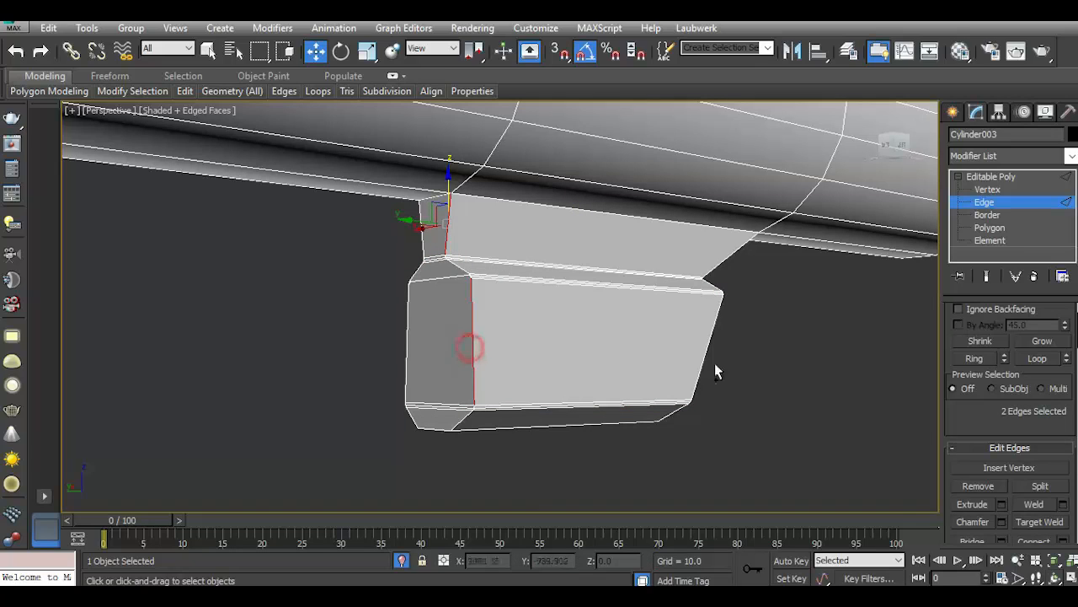
{"action": "left_click", "coordinate": [973, 358]}
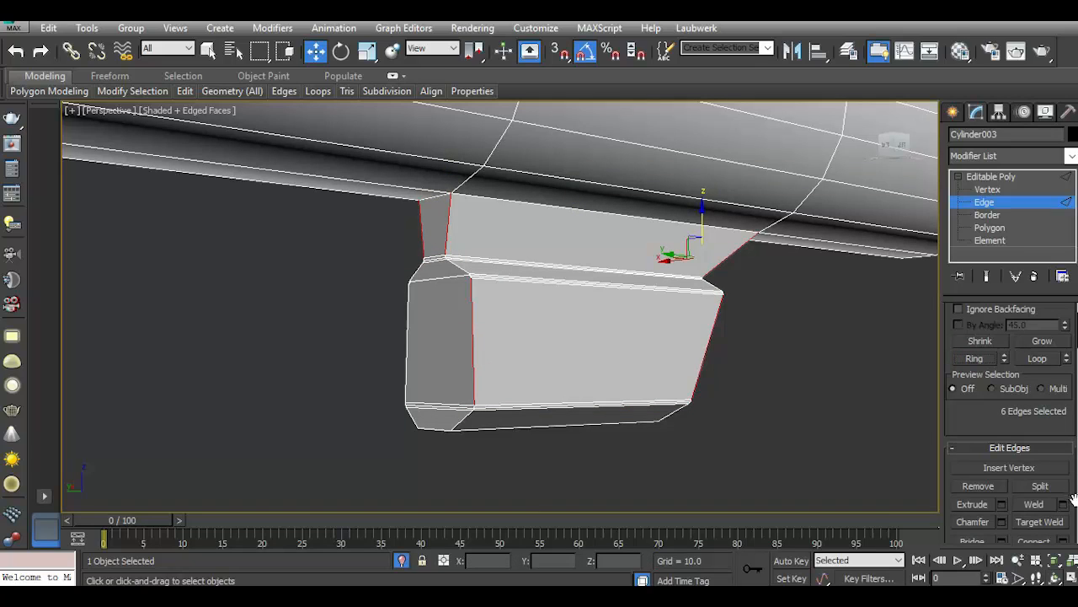
{"action": "left_click", "coordinate": [886, 147]}
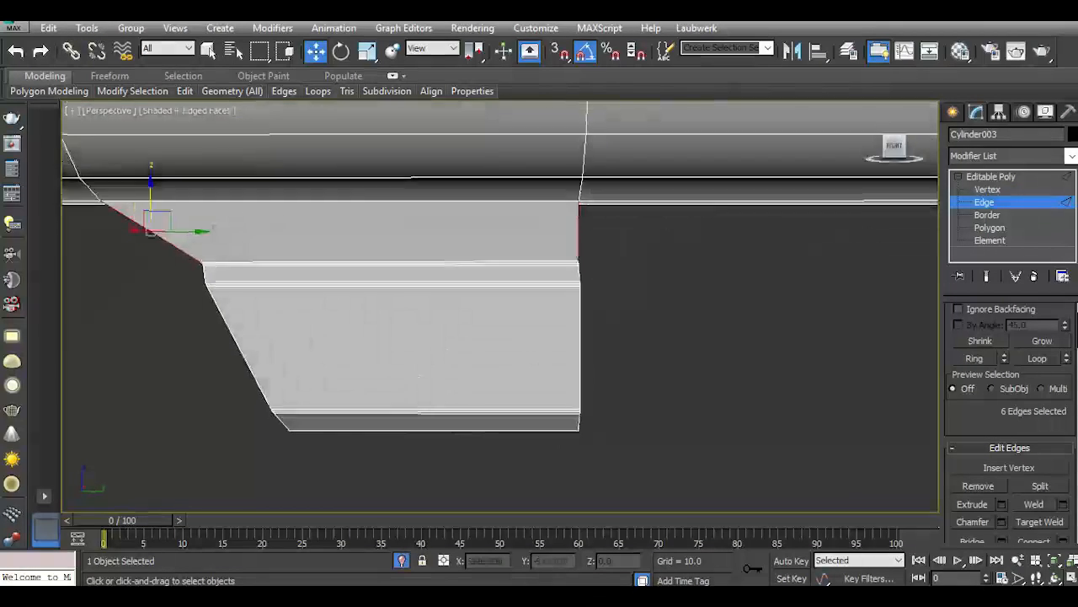
{"action": "key", "text": "l"}
{"action": "scroll", "coordinate": [346, 373], "scroll_direction": "down", "scroll_amount": 2}
{"action": "scroll", "coordinate": [509, 429], "scroll_direction": "up", "scroll_amount": 4}
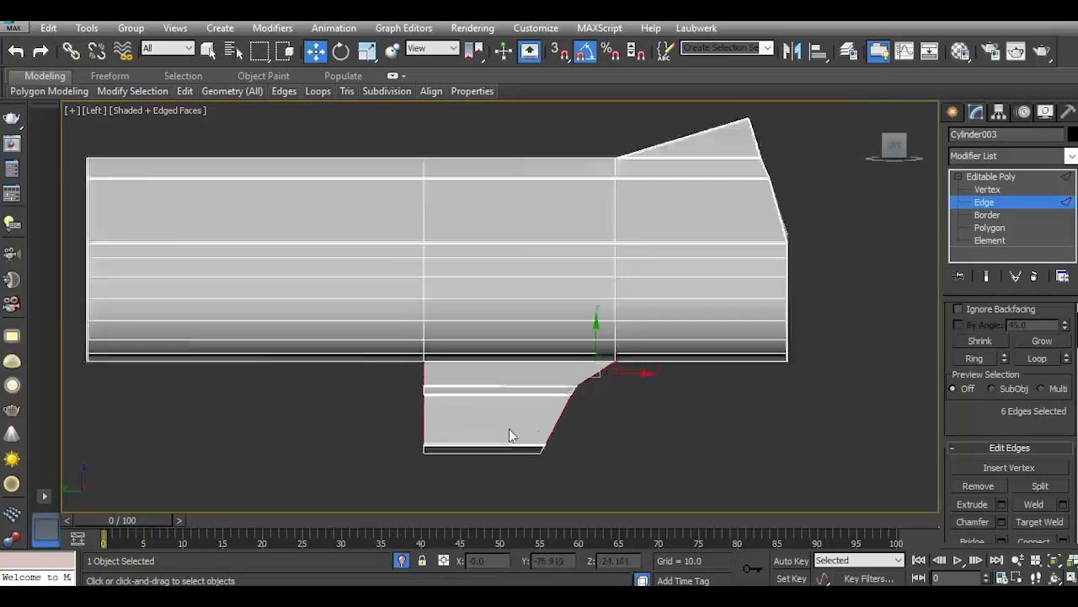
{"action": "left_click_drag", "start_coordinate": [606, 424], "coordinate": [339, 419], "text": "ctrl"}
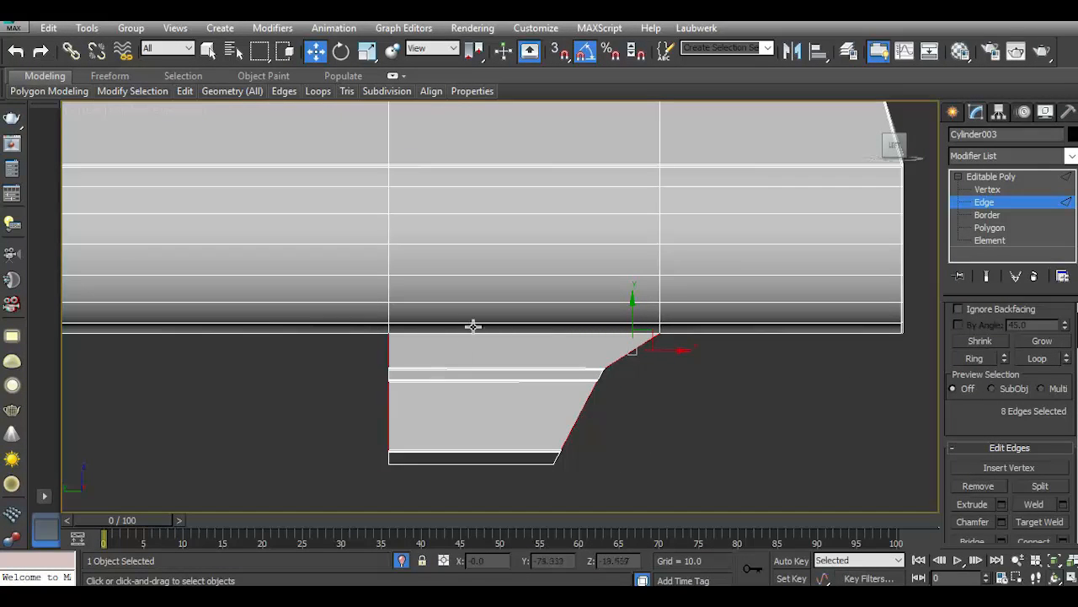
{"action": "scroll", "coordinate": [476, 348], "scroll_direction": "up", "scroll_amount": 2}
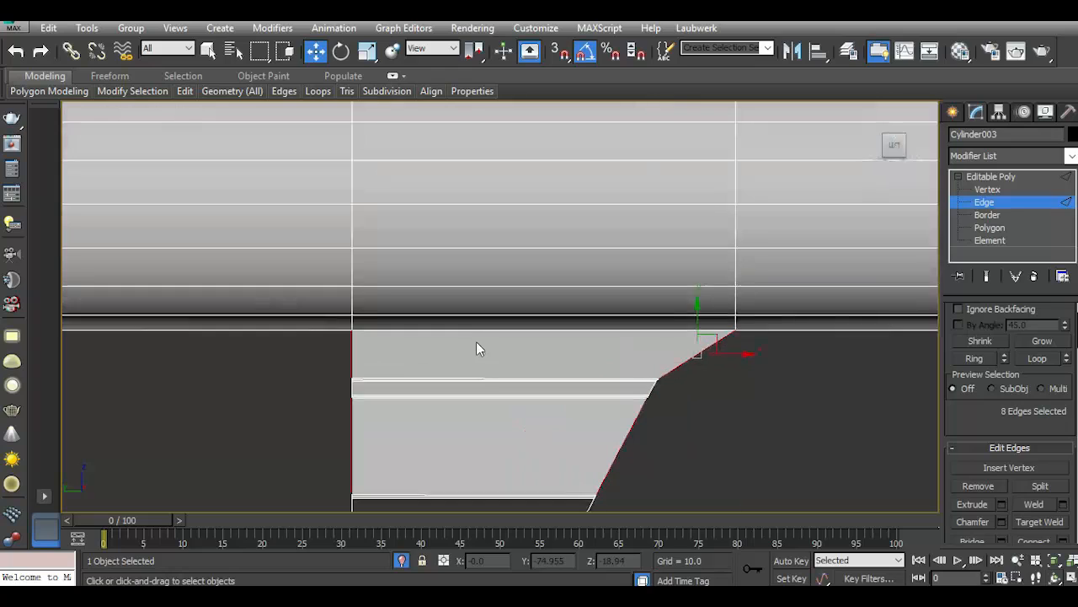
{"action": "scroll", "coordinate": [1051, 504], "scroll_direction": "down", "scroll_amount": 2}
{"action": "left_click", "coordinate": [1063, 494]}
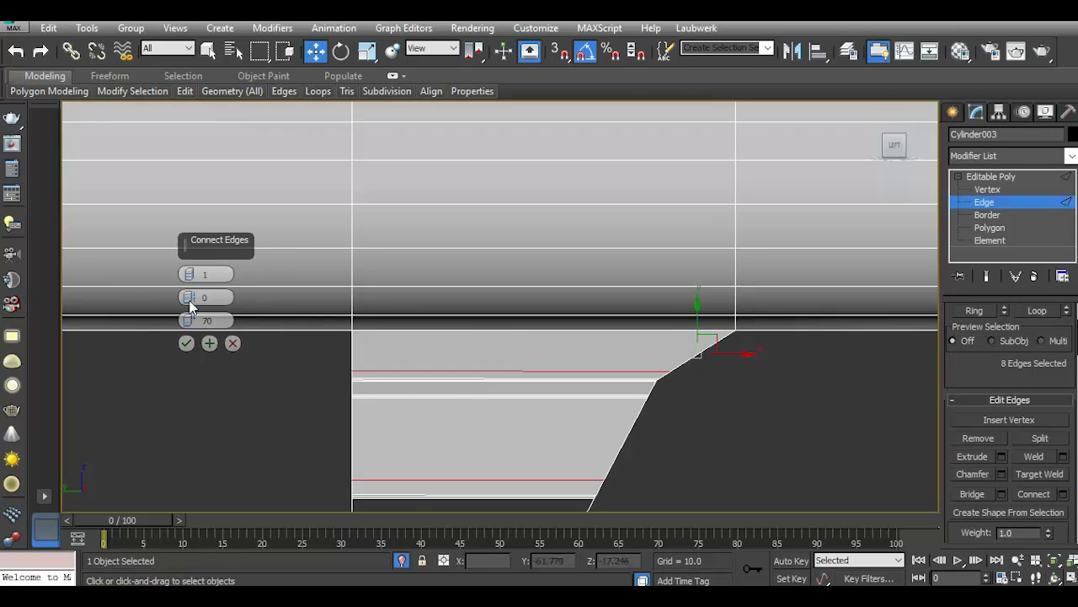
{"action": "left_click_drag", "start_coordinate": [214, 318], "coordinate": [177, 309]}
{"action": "type", "text": "0"}
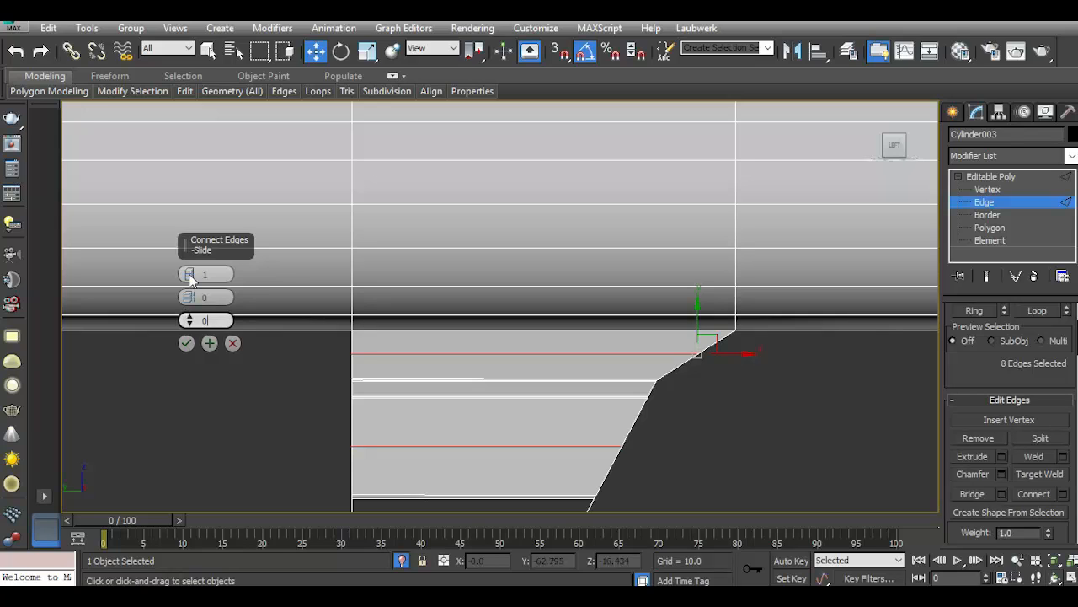
{"action": "left_click", "coordinate": [191, 271]}
{"action": "left_click_drag", "start_coordinate": [189, 296], "coordinate": [134, 93]}
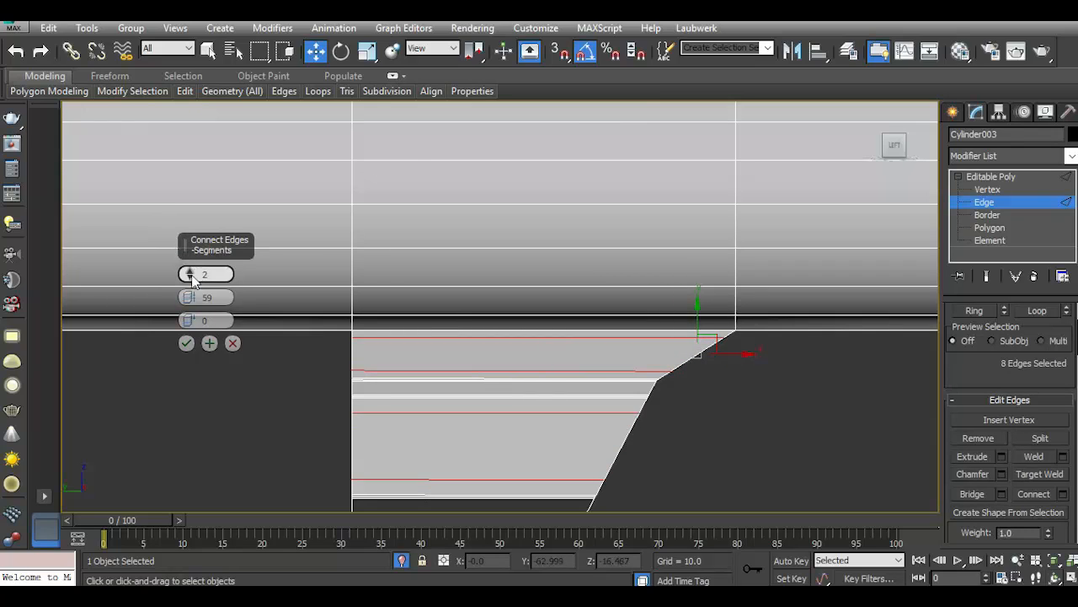
{"action": "left_click", "coordinate": [186, 342]}
Connect all lengthwise edges of the barrel's middle section and the block with 2 segments, pinch 91 and slide 0.
{"action": "scroll", "coordinate": [308, 346], "scroll_direction": "down", "scroll_amount": 3}
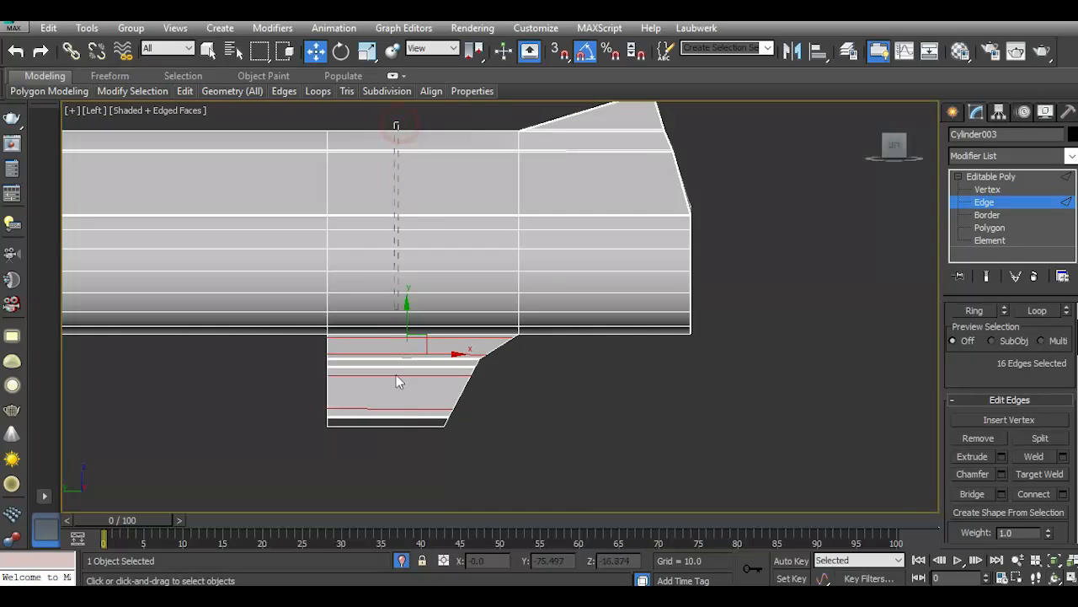
{"action": "left_click_drag", "start_coordinate": [399, 350], "coordinate": [408, 494]}
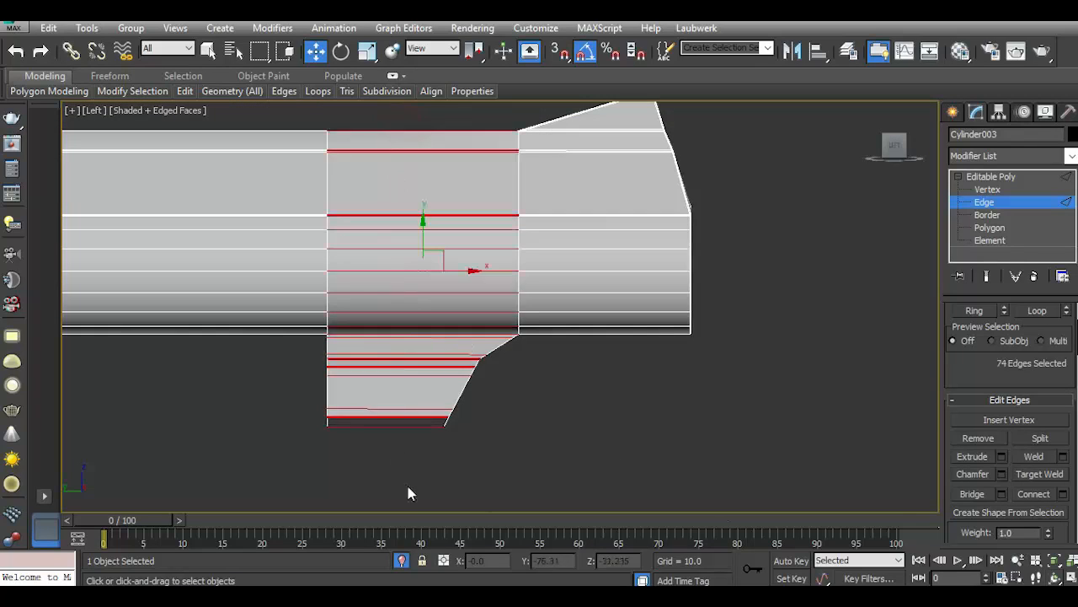
{"action": "left_click", "coordinate": [1063, 494]}
{"action": "left_click_drag", "start_coordinate": [189, 297], "coordinate": [189, 270]}
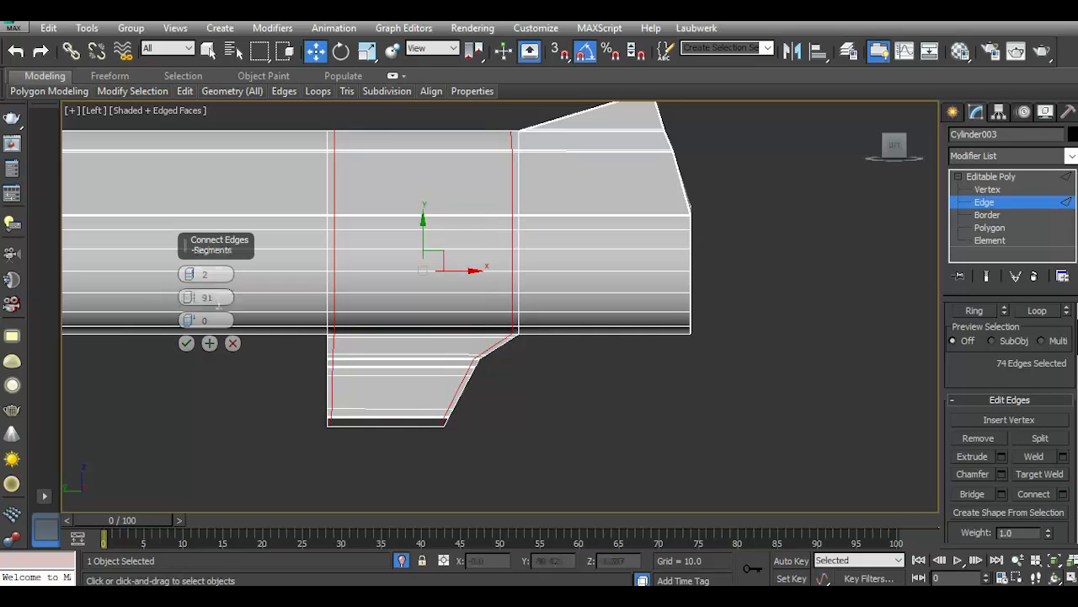
{"action": "left_click", "coordinate": [186, 343]}
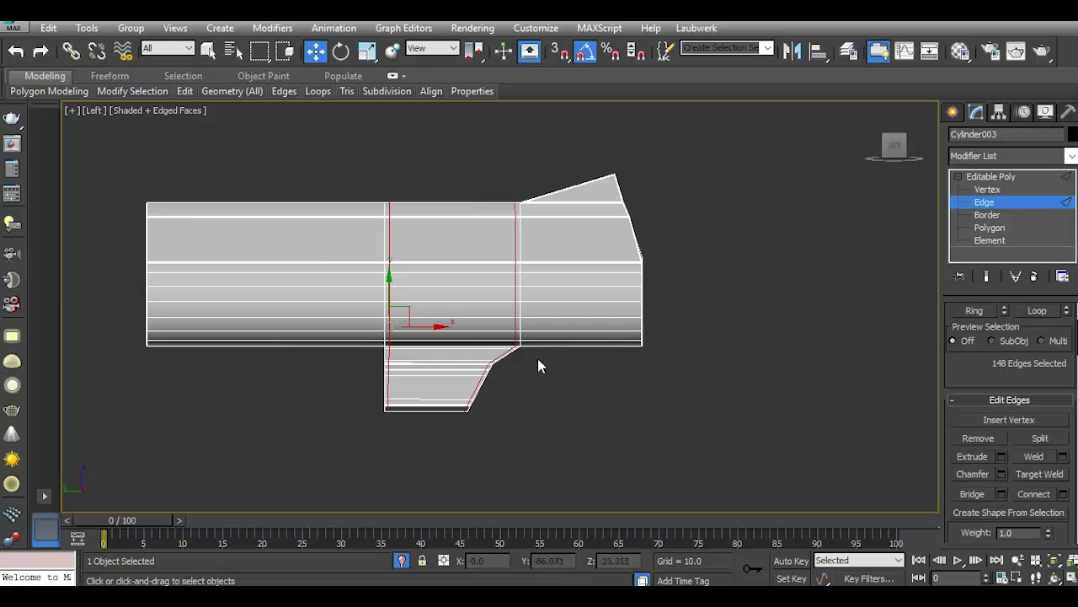
Turn on NURMS smoothing for the barrel, deselect it to inspect the result, and exit isolation mode.
{"action": "key", "text": "p"}
{"action": "mouse_move", "coordinate": [894, 145]}
{"action": "left_mouse_down"}
{"action": "mouse_move", "coordinate": [920, 152]}
{"action": "mouse_move", "coordinate": [909, 149]}
{"action": "left_mouse_up"}
{"action": "mouse_move", "coordinate": [180, 93]}
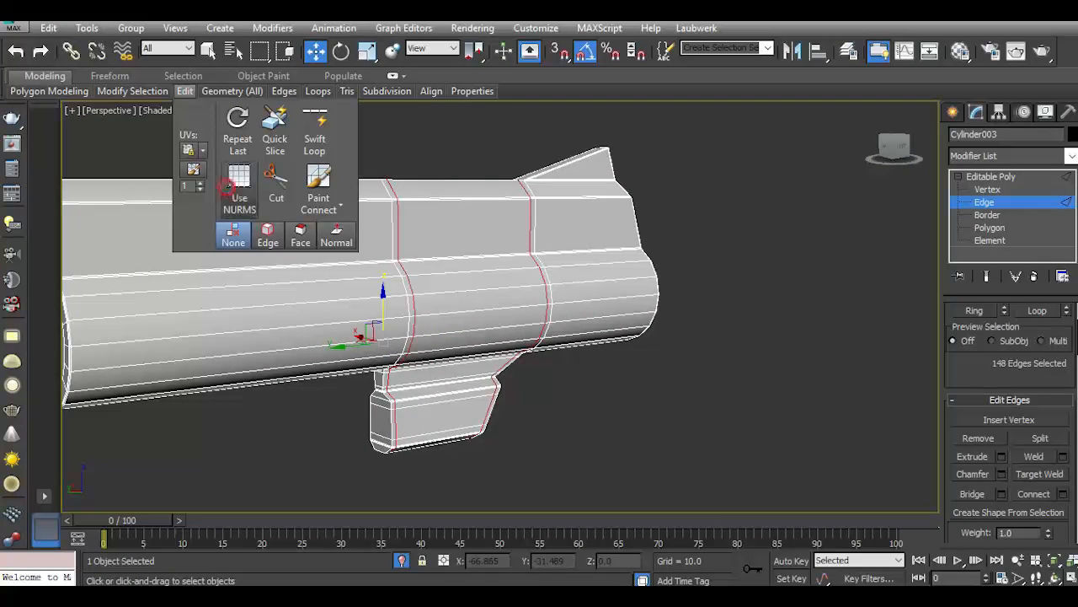
{"action": "left_click", "coordinate": [239, 181]}
{"action": "left_click", "coordinate": [1009, 176]}
{"action": "left_click", "coordinate": [770, 288]}
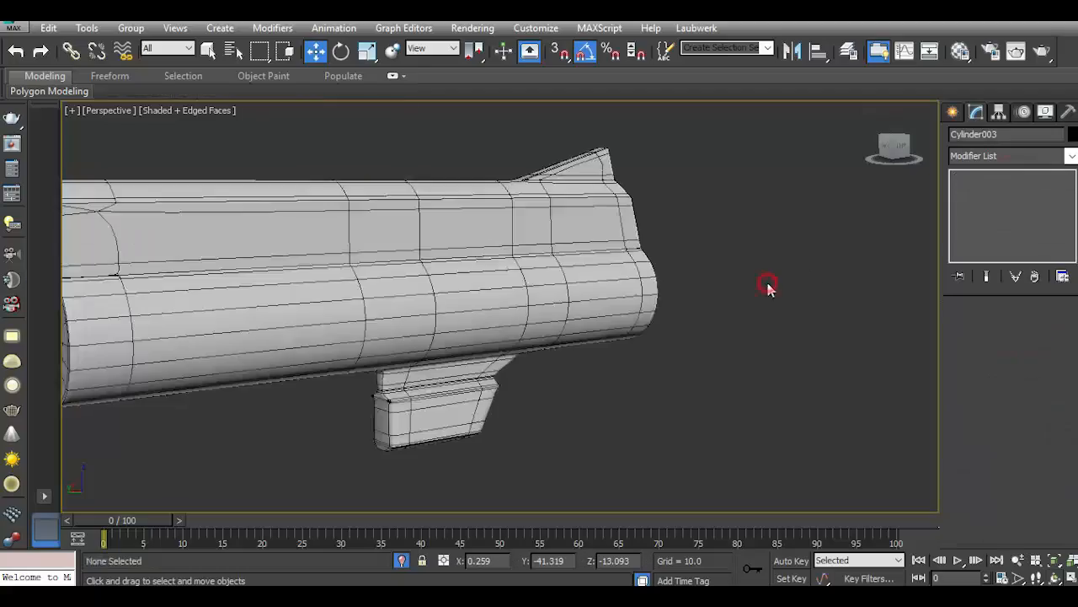
{"action": "mouse_move", "coordinate": [903, 152]}
{"action": "left_mouse_down"}
{"action": "mouse_move", "coordinate": [863, 155]}
{"action": "mouse_move", "coordinate": [889, 146]}
{"action": "mouse_move", "coordinate": [906, 160]}
{"action": "left_mouse_up"}
{"action": "scroll", "coordinate": [664, 340], "scroll_direction": "down", "scroll_amount": 4}
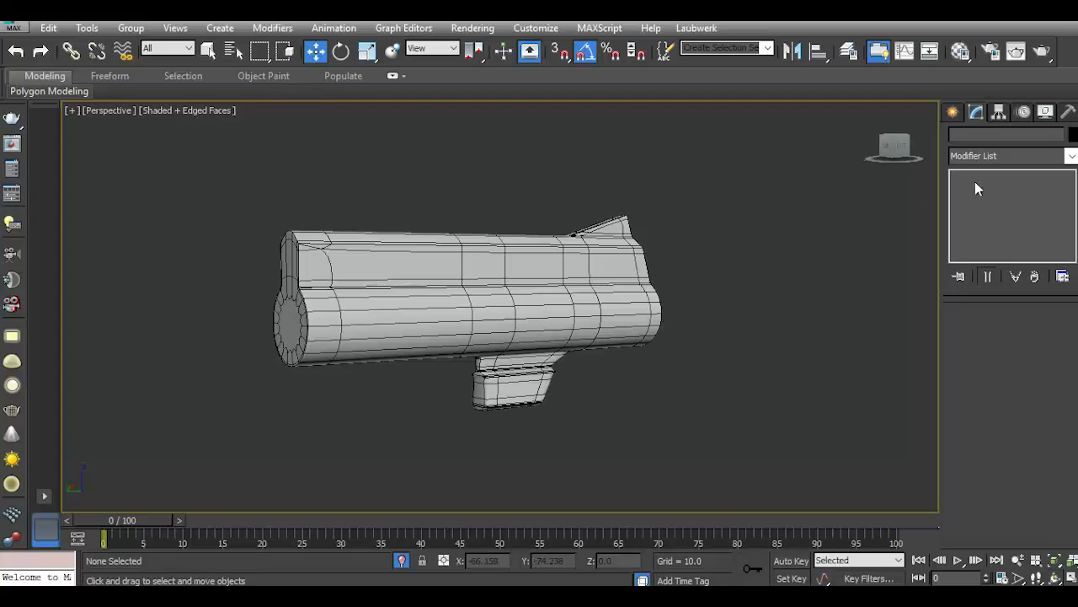
{"action": "mouse_move", "coordinate": [901, 148]}
{"action": "left_mouse_down"}
{"action": "mouse_move", "coordinate": [914, 157]}
{"action": "mouse_move", "coordinate": [883, 155]}
{"action": "left_mouse_up"}
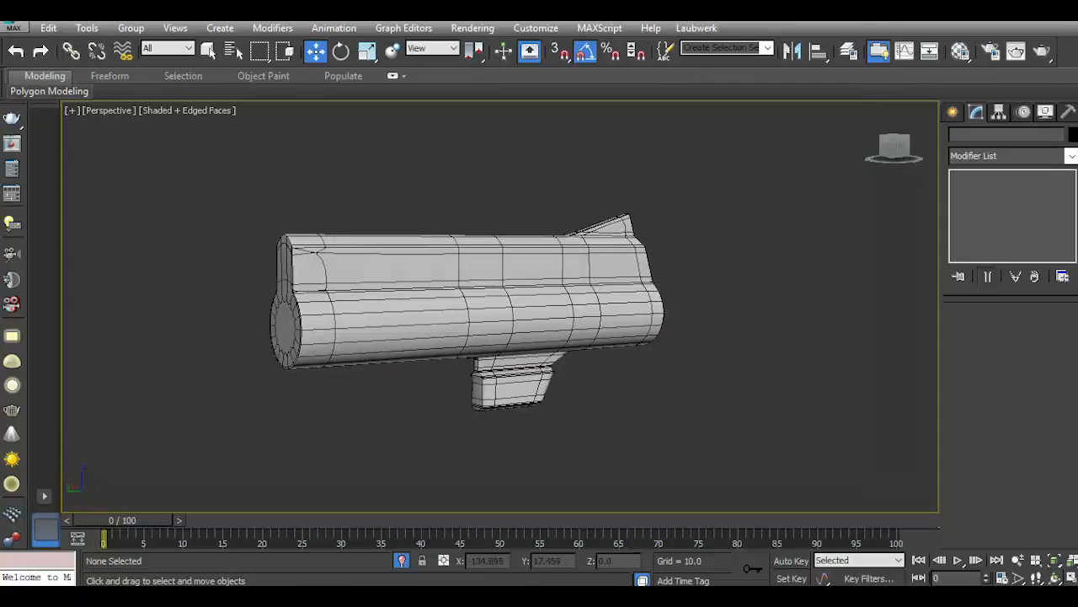
{"action": "left_click", "coordinate": [402, 561]}
{"action": "scroll", "coordinate": [546, 361], "scroll_direction": "down", "scroll_amount": 3}
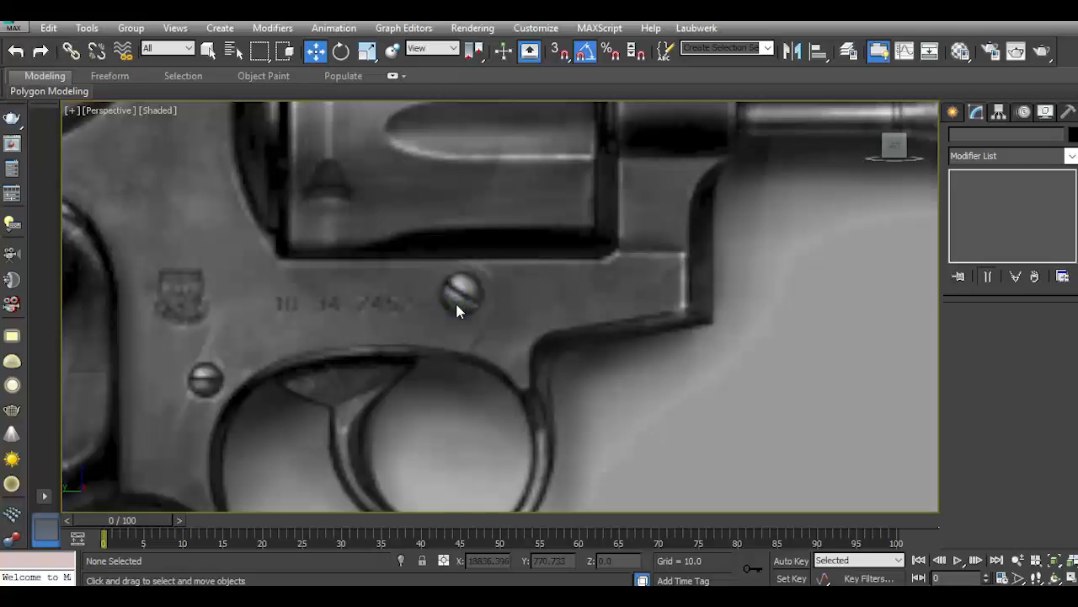
Draw a 20-sided cylinder over the frame's large screw in the Left view, radius about 2.55 and height about 0.8.
{"action": "left_click", "coordinate": [953, 112]}
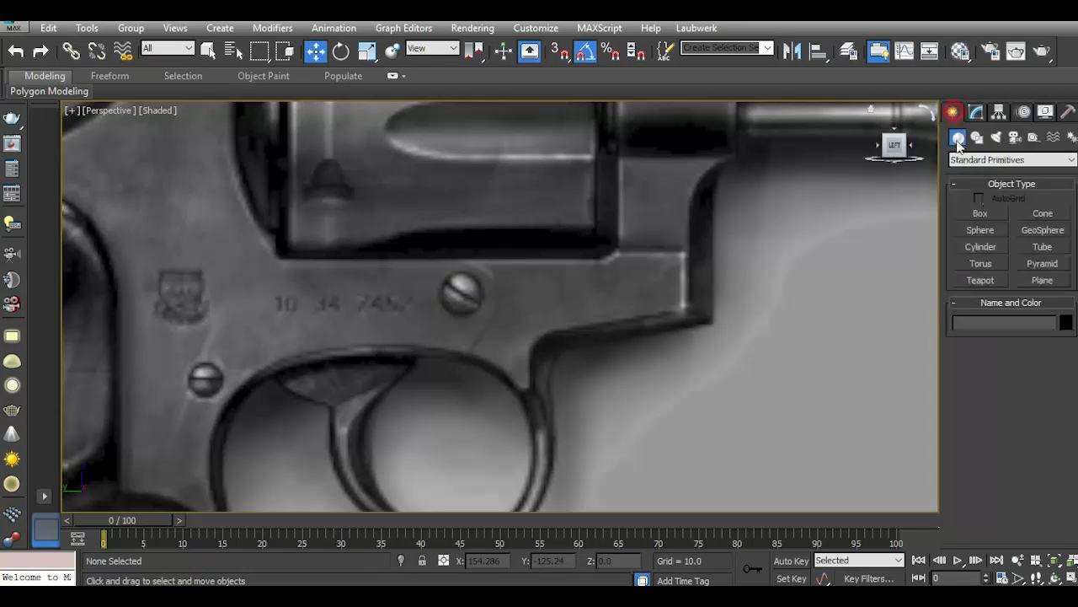
{"action": "left_click", "coordinate": [981, 247]}
{"action": "scroll", "coordinate": [421, 296], "scroll_direction": "up", "scroll_amount": 5}
{"action": "left_click_drag", "start_coordinate": [561, 289], "coordinate": [582, 298]}
{"action": "right_click", "coordinate": [582, 298]}
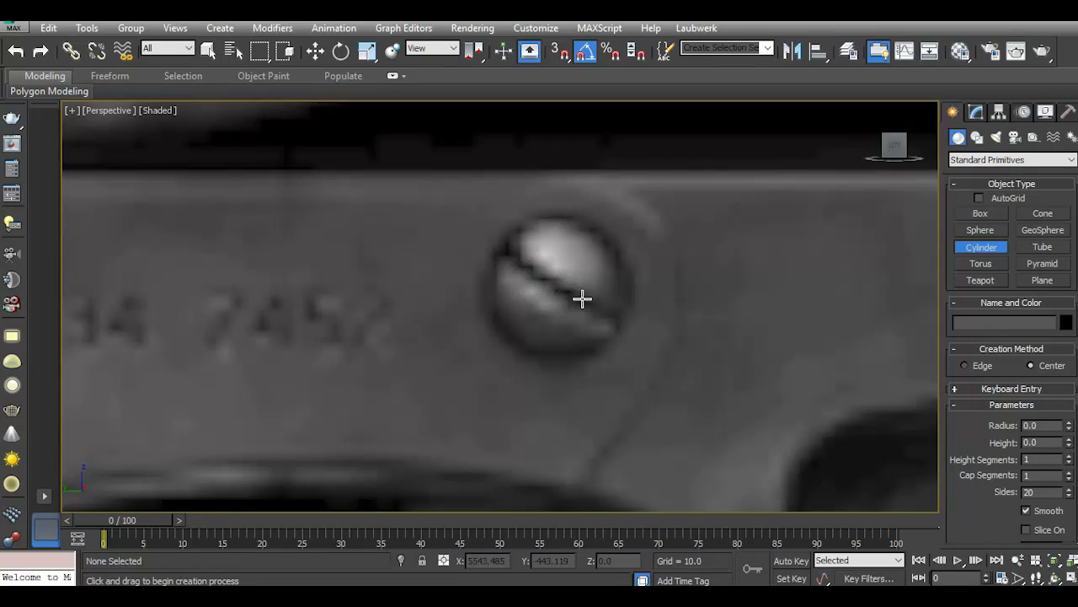
{"action": "key", "text": "l"}
{"action": "scroll", "coordinate": [551, 257], "scroll_direction": "up", "scroll_amount": 5}
{"action": "scroll", "coordinate": [542, 249], "scroll_direction": "up", "scroll_amount": 4}
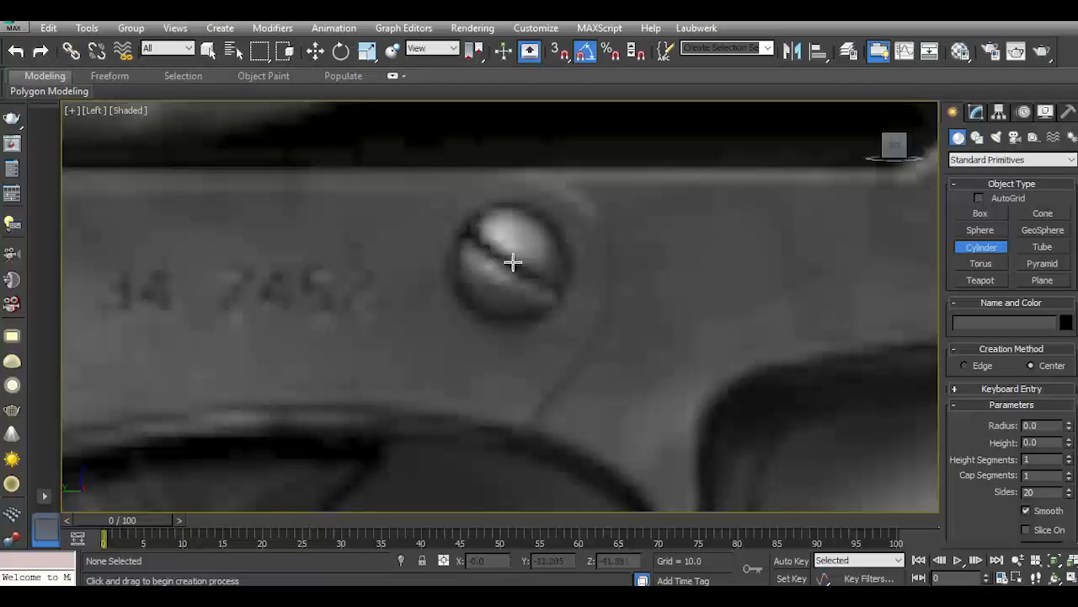
{"action": "left_click_drag", "start_coordinate": [510, 262], "coordinate": [575, 279]}
{"action": "left_click", "coordinate": [548, 256]}
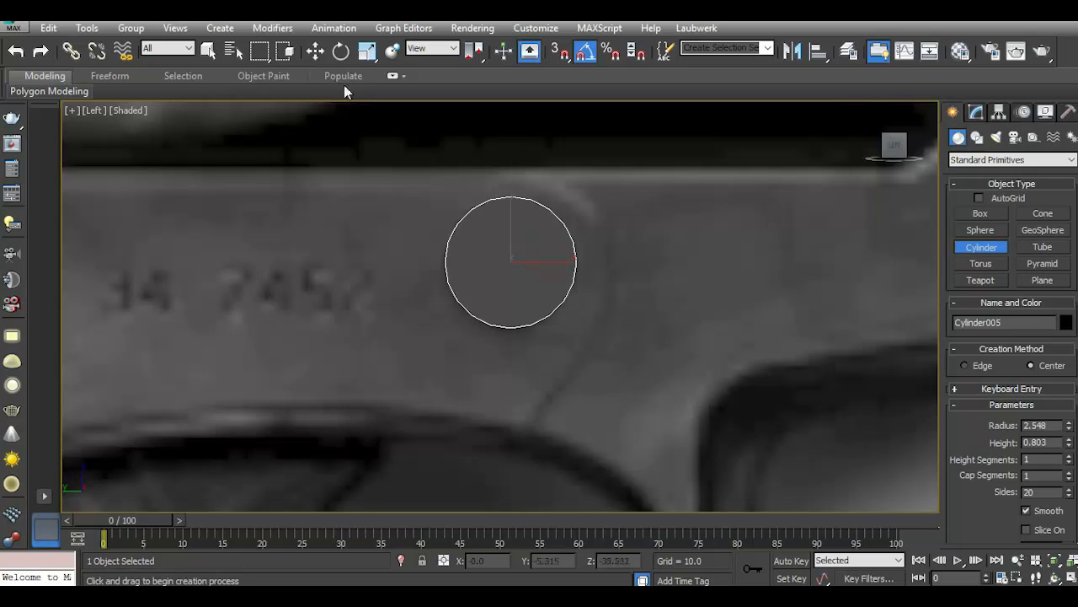
Move the screw cylinder along X to about 0.23 and assign it the 08 - Default material.
{"action": "left_click", "coordinate": [315, 50]}
{"action": "key", "text": "p"}
{"action": "left_click_drag", "start_coordinate": [896, 145], "coordinate": [937, 167]}
{"action": "scroll", "coordinate": [457, 271], "scroll_direction": "up", "scroll_amount": 5}
{"action": "mouse_move", "coordinate": [424, 267]}
{"action": "left_mouse_down"}
{"action": "mouse_move", "coordinate": [432, 270]}
{"action": "mouse_move", "coordinate": [422, 256]}
{"action": "left_mouse_up"}
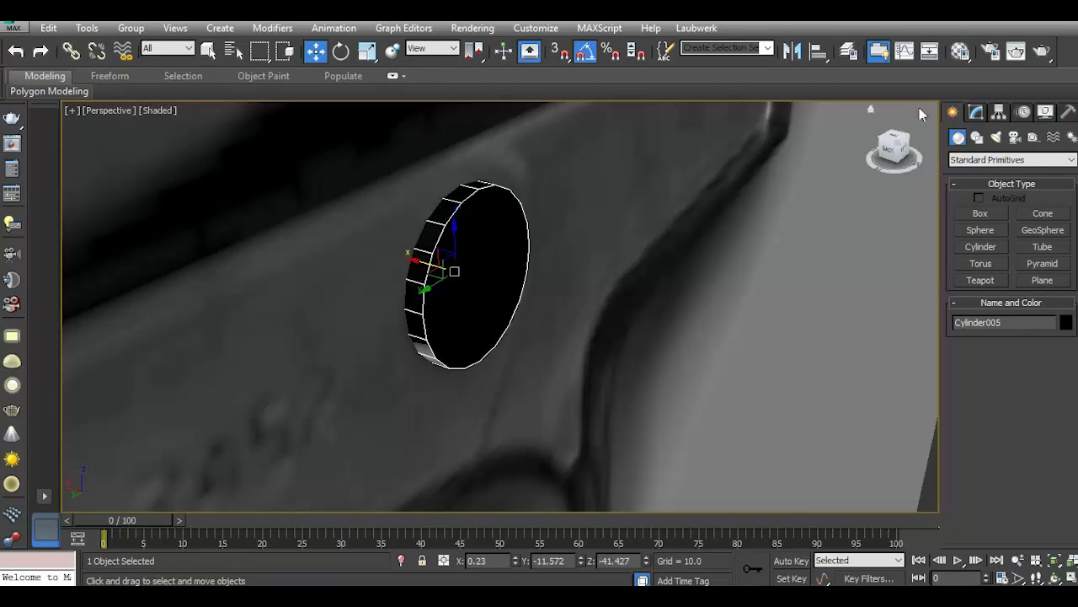
{"action": "left_click", "coordinate": [962, 52]}
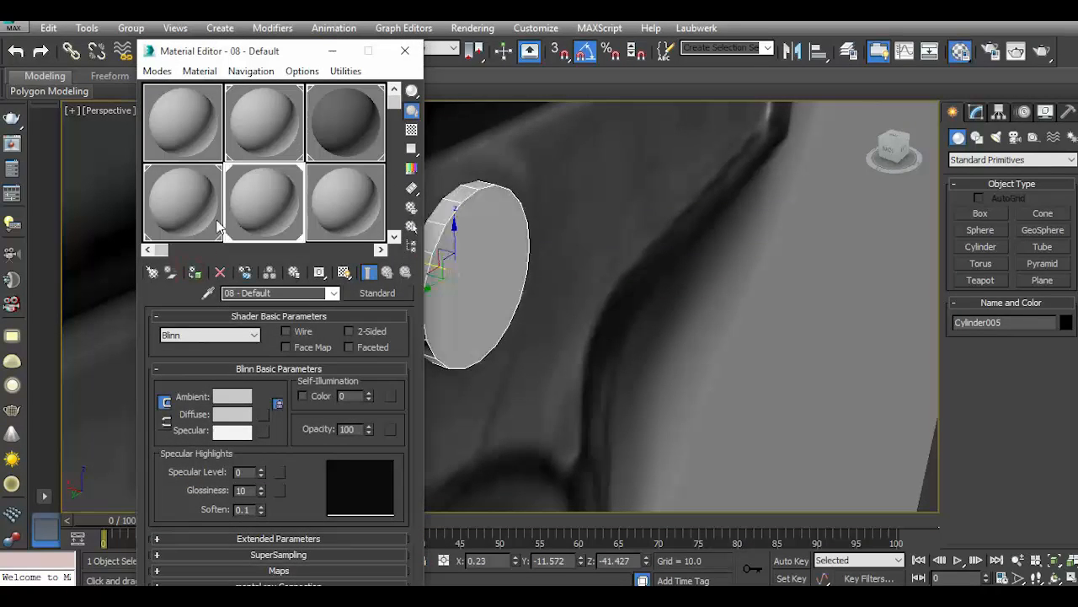
{"action": "left_click", "coordinate": [405, 51]}
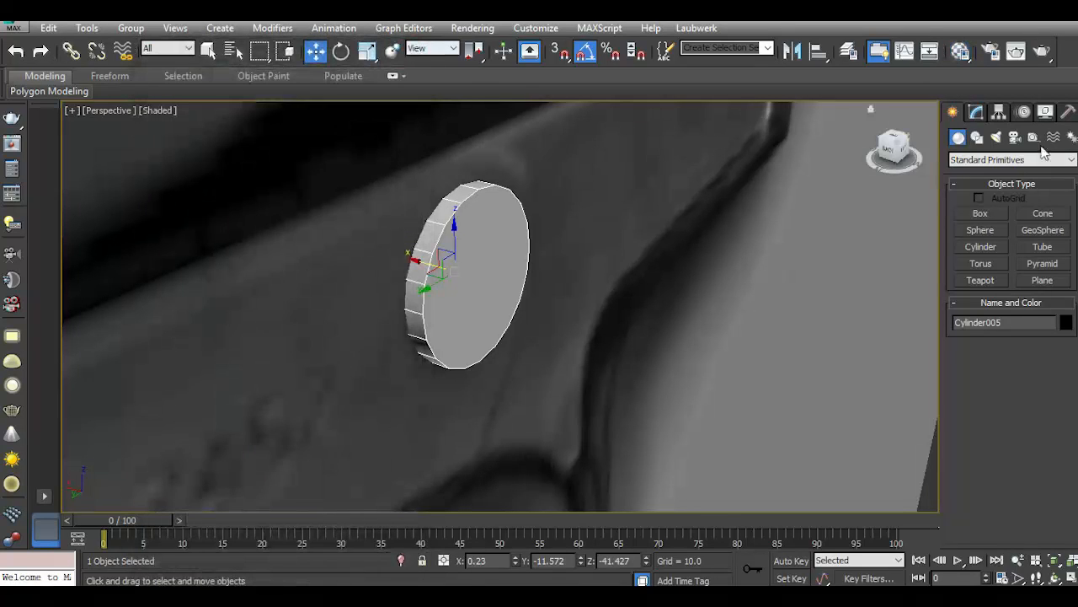
Convert the screw cylinder to an Editable Poly and display edged faces in the viewport.
{"action": "left_click", "coordinate": [983, 116]}
{"action": "left_click_drag", "start_coordinate": [899, 152], "coordinate": [881, 148]}
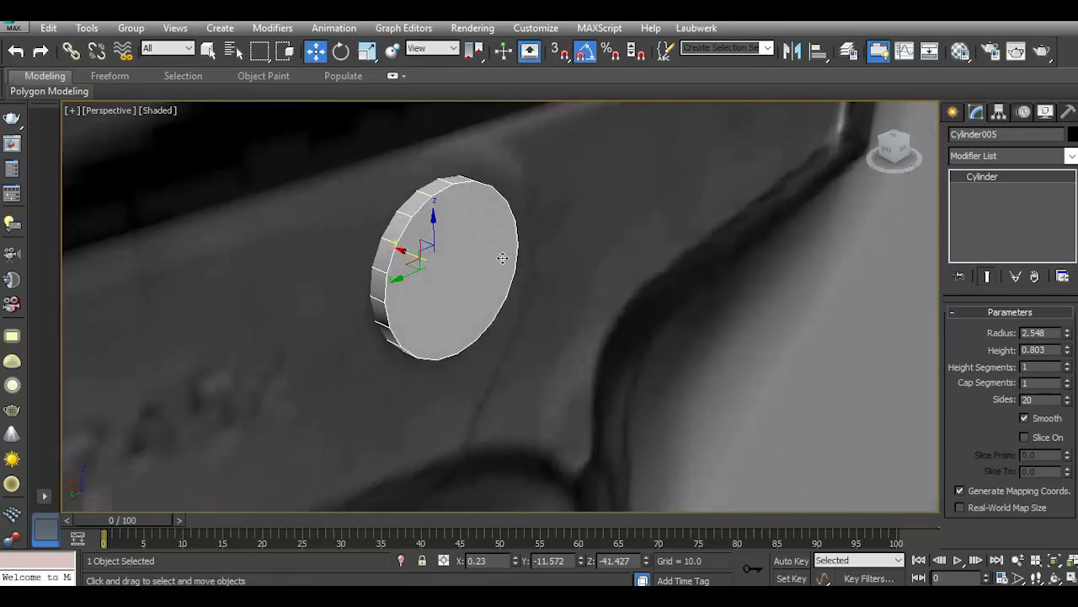
{"action": "scroll", "coordinate": [551, 282], "scroll_direction": "up", "scroll_amount": 4}
{"action": "scroll", "coordinate": [395, 287], "scroll_direction": "down", "scroll_amount": 2}
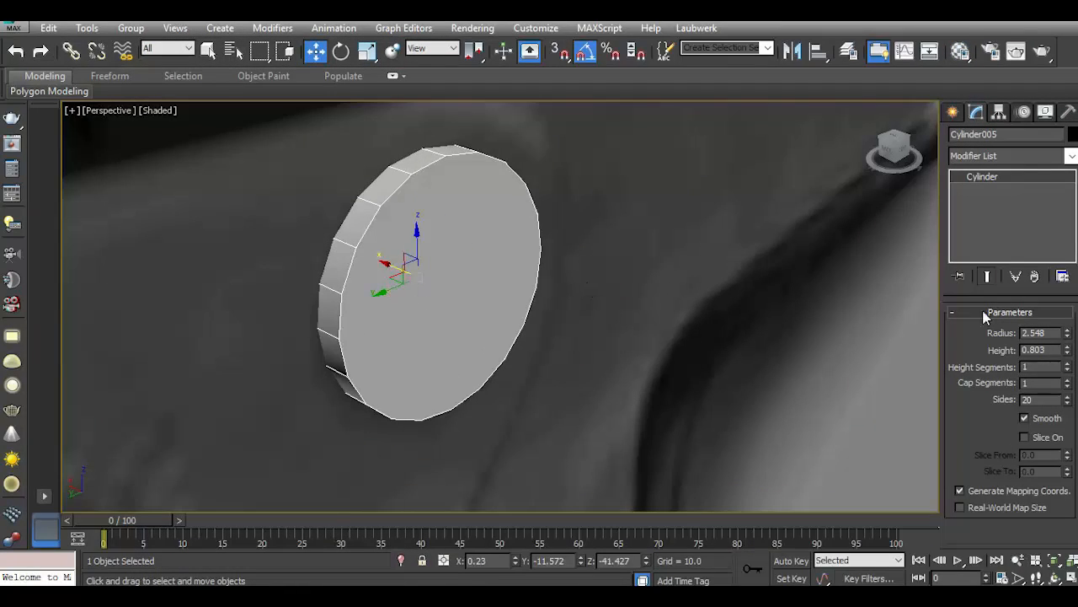
{"action": "right_click", "coordinate": [1026, 226]}
{"action": "left_click", "coordinate": [978, 360]}
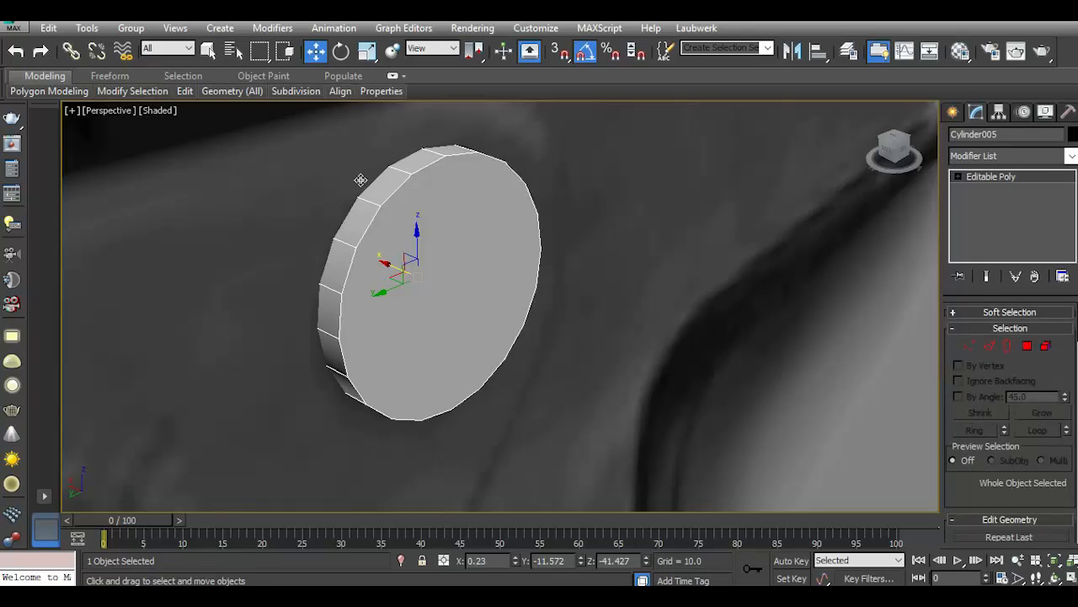
{"action": "left_click", "coordinate": [162, 110]}
{"action": "left_click", "coordinate": [244, 178]}
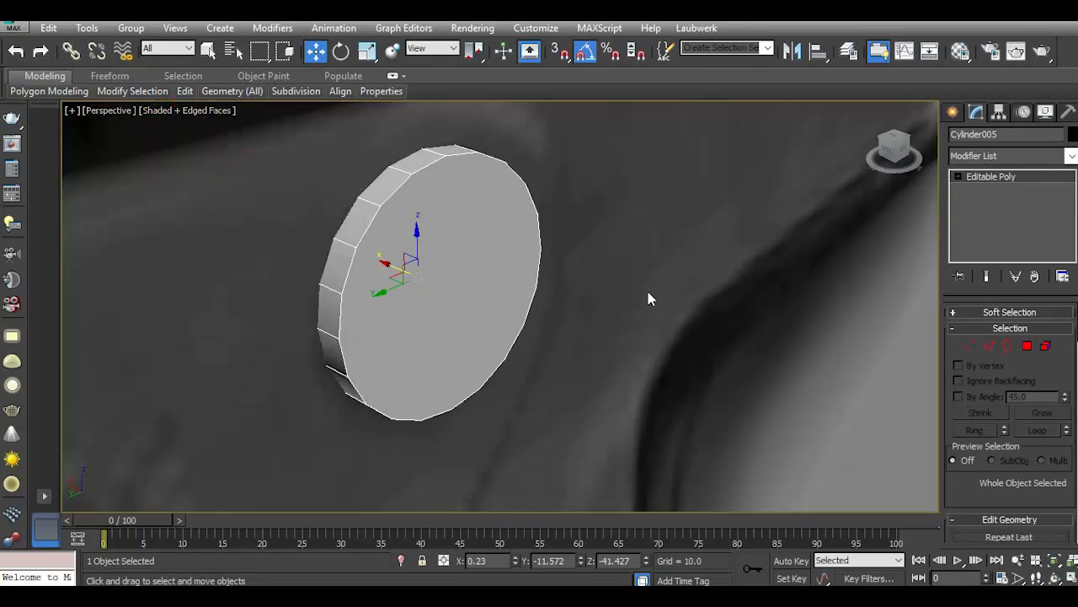
{"action": "left_click", "coordinate": [970, 346]}
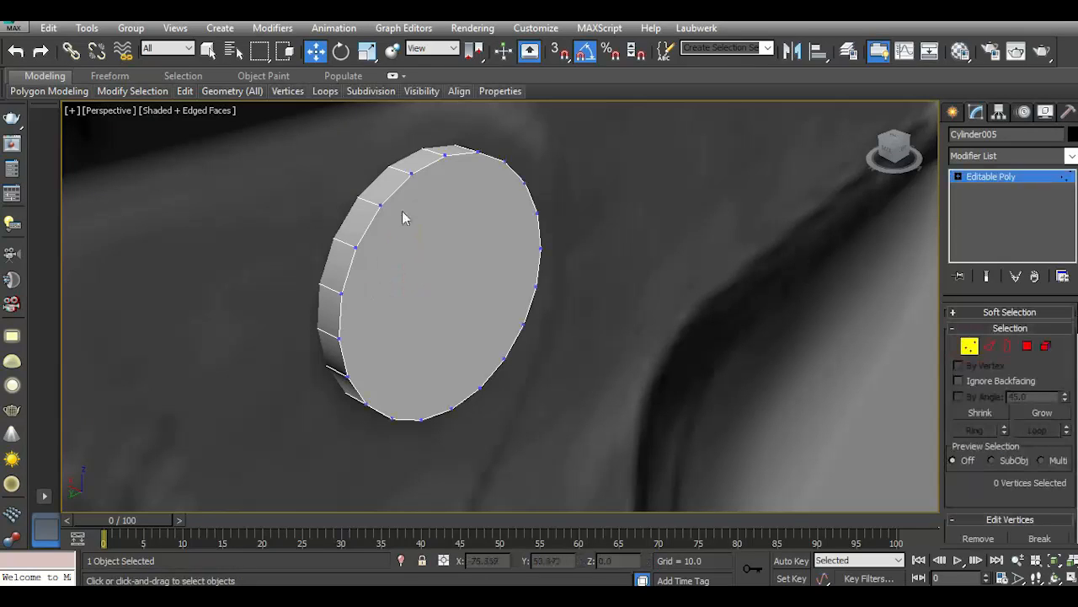
{"action": "left_click", "coordinate": [443, 153]}
{"action": "key", "text": "l"}
{"action": "scroll", "coordinate": [442, 254], "scroll_direction": "up", "scroll_amount": 4}
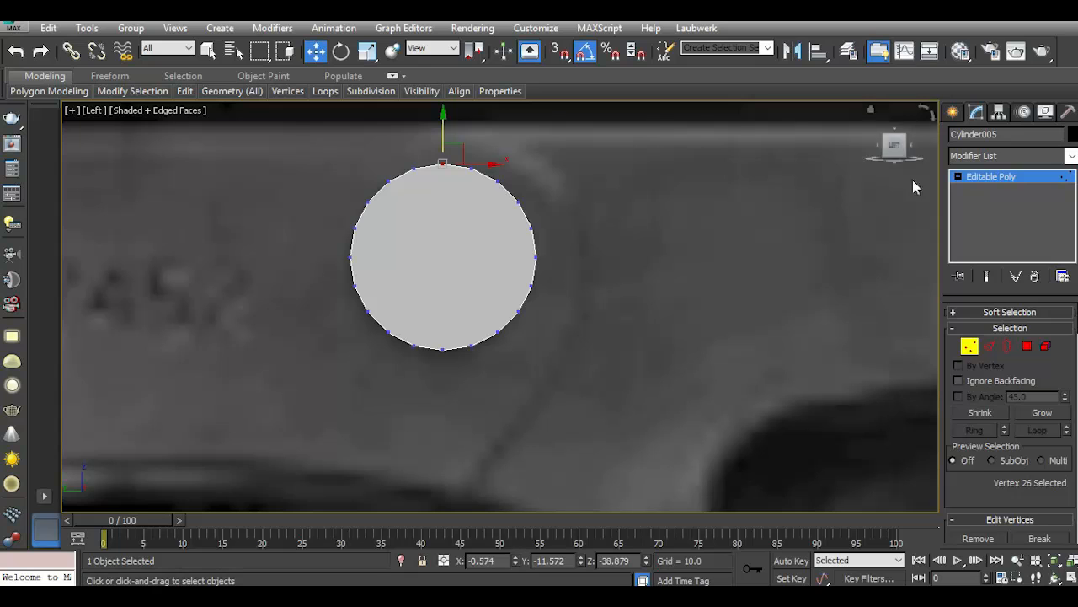
{"action": "key", "text": "p"}
{"action": "left_click_drag", "start_coordinate": [893, 144], "coordinate": [910, 159]}
Inset the screw cylinder's front polygon by about 0.547 and move it outward along X to about -0.964.
{"action": "left_click", "coordinate": [1025, 346]}
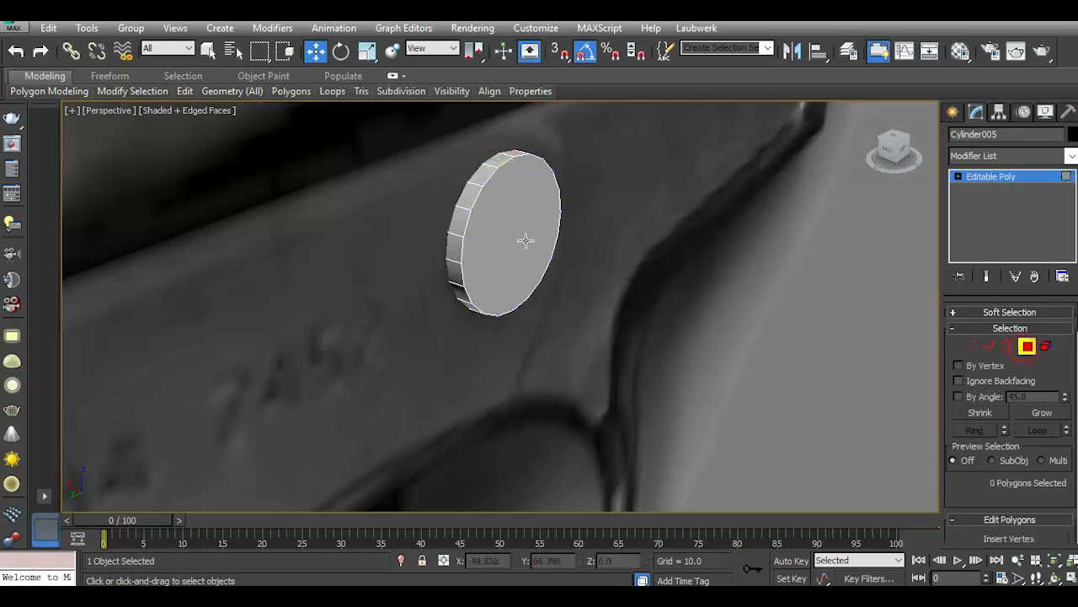
{"action": "left_click", "coordinate": [510, 221]}
{"action": "key", "text": "z"}
{"action": "scroll", "coordinate": [1014, 426], "scroll_direction": "down", "scroll_amount": 3}
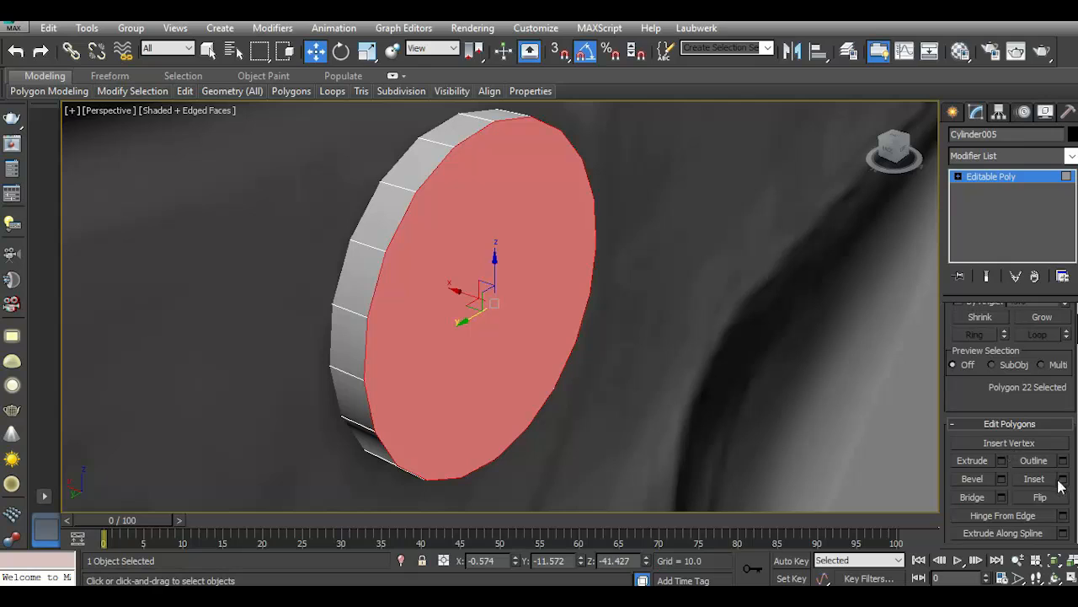
{"action": "left_click", "coordinate": [1062, 478]}
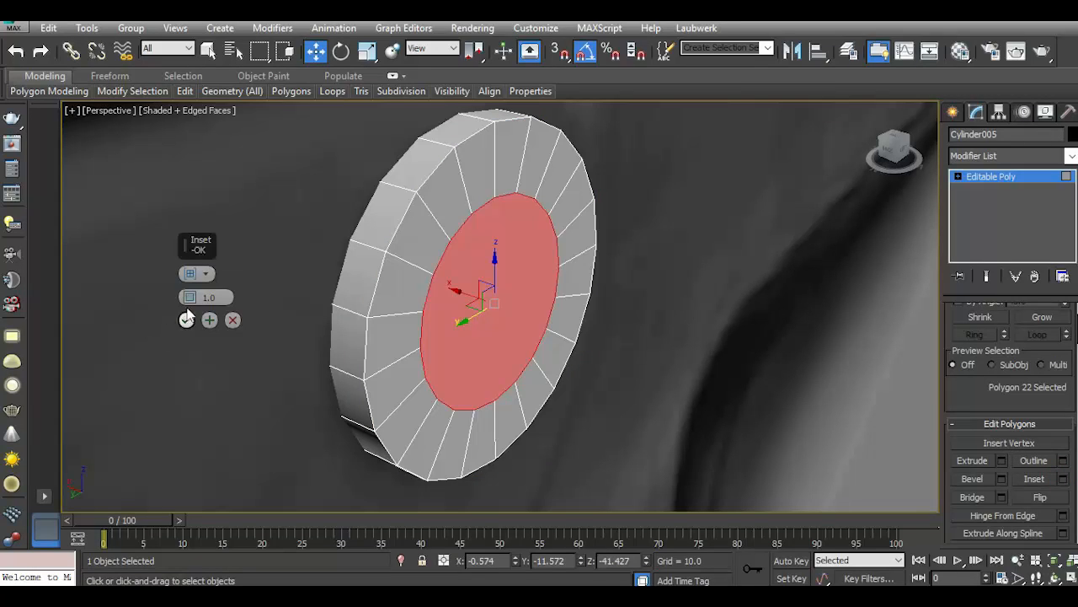
{"action": "left_click_drag", "start_coordinate": [191, 297], "coordinate": [192, 301]}
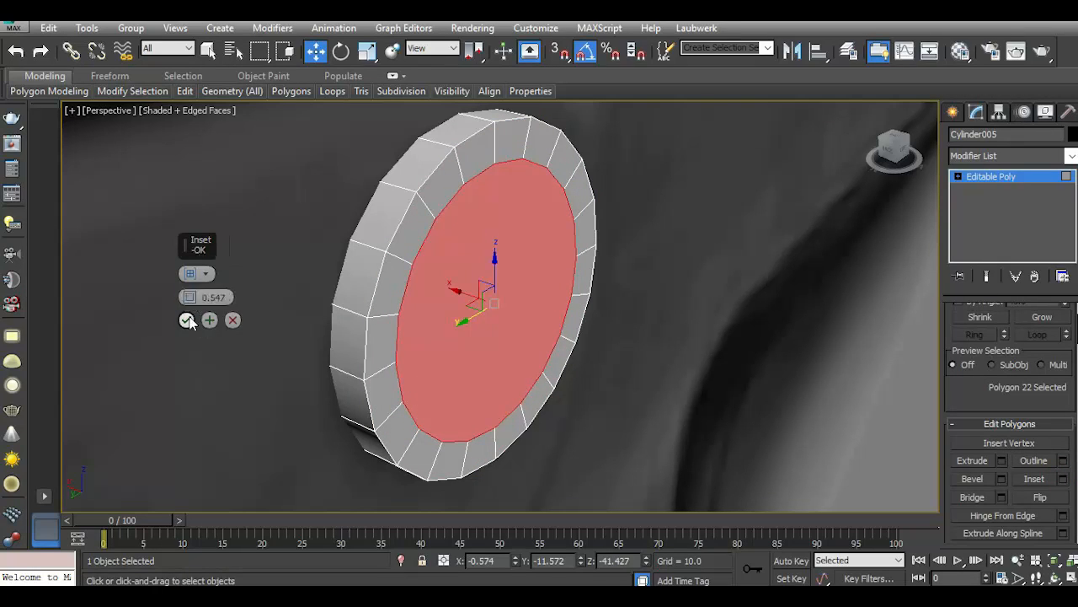
{"action": "left_click", "coordinate": [188, 318]}
{"action": "left_click_drag", "start_coordinate": [469, 292], "coordinate": [493, 299]}
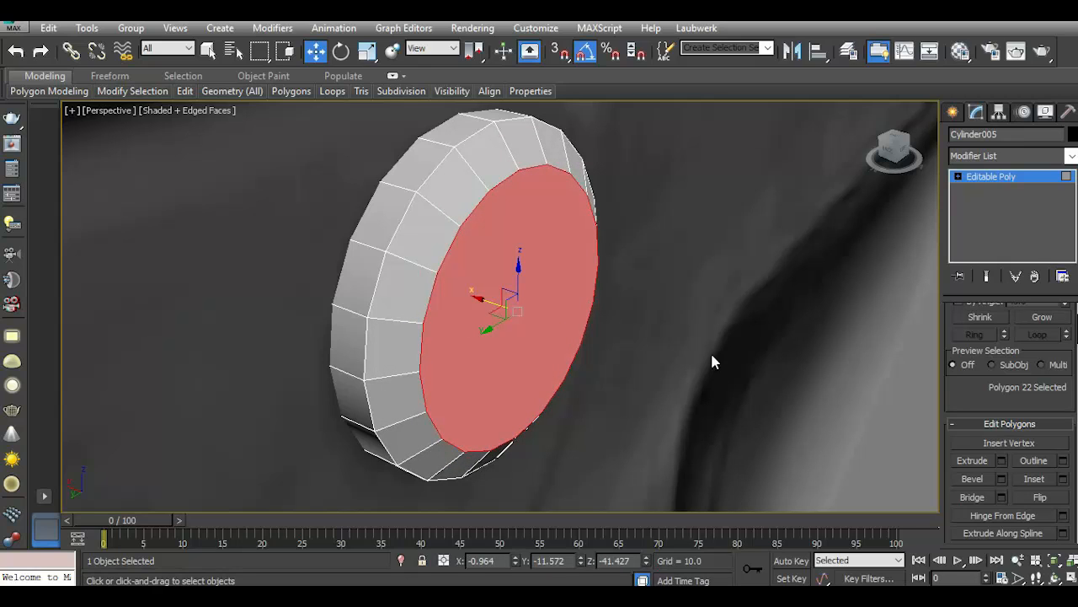
Preview NURMS smoothing on the screw and switch it back off.
{"action": "mouse_move", "coordinate": [185, 91]}
{"action": "left_click", "coordinate": [227, 185]}
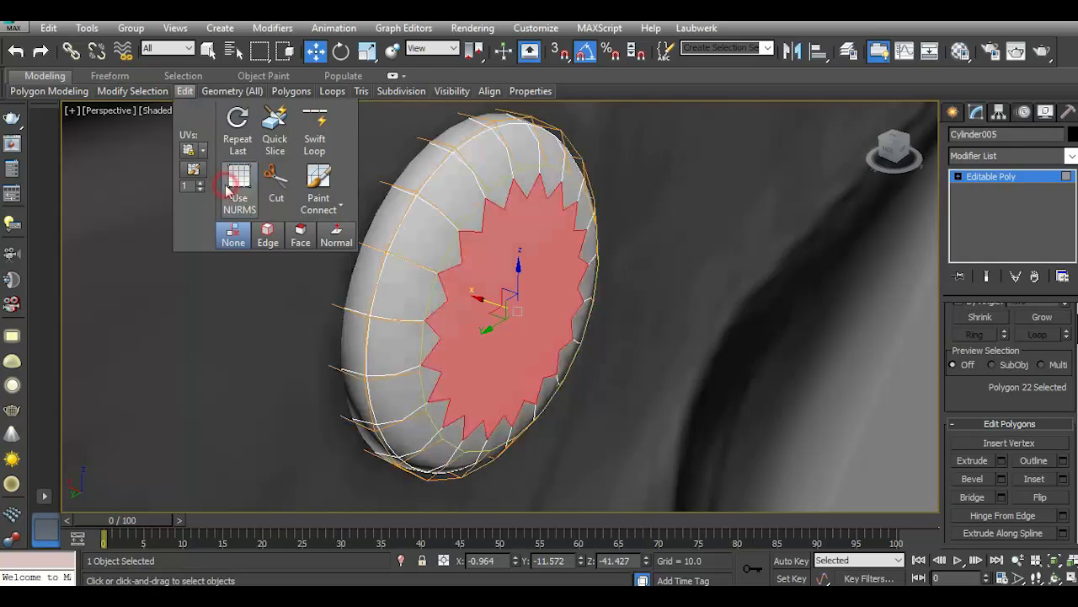
{"action": "left_click", "coordinate": [228, 187]}
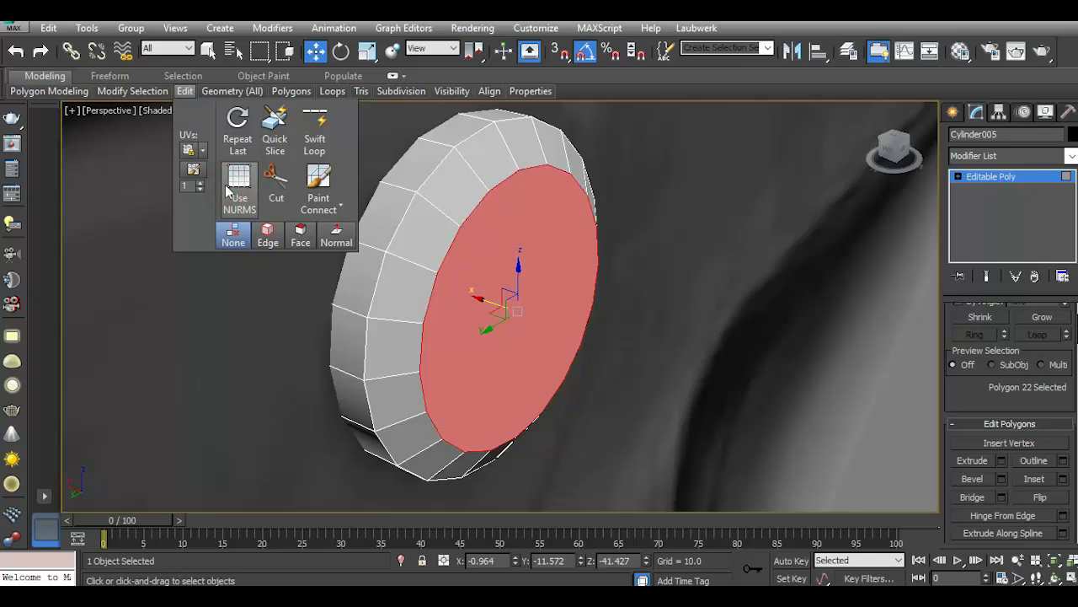
Connect the uppermost and lowermost vertices of the screw's inset front face with a vertical edge.
{"action": "key", "text": "l"}
{"action": "scroll", "coordinate": [505, 200], "scroll_direction": "up", "scroll_amount": 4}
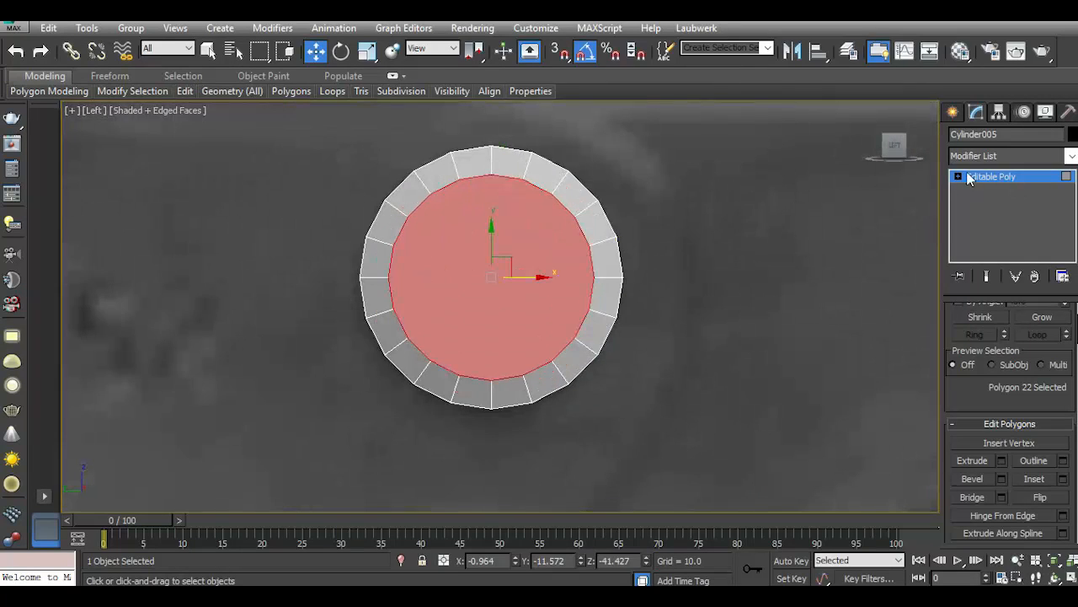
{"action": "left_click", "coordinate": [958, 176]}
{"action": "left_click", "coordinate": [984, 202]}
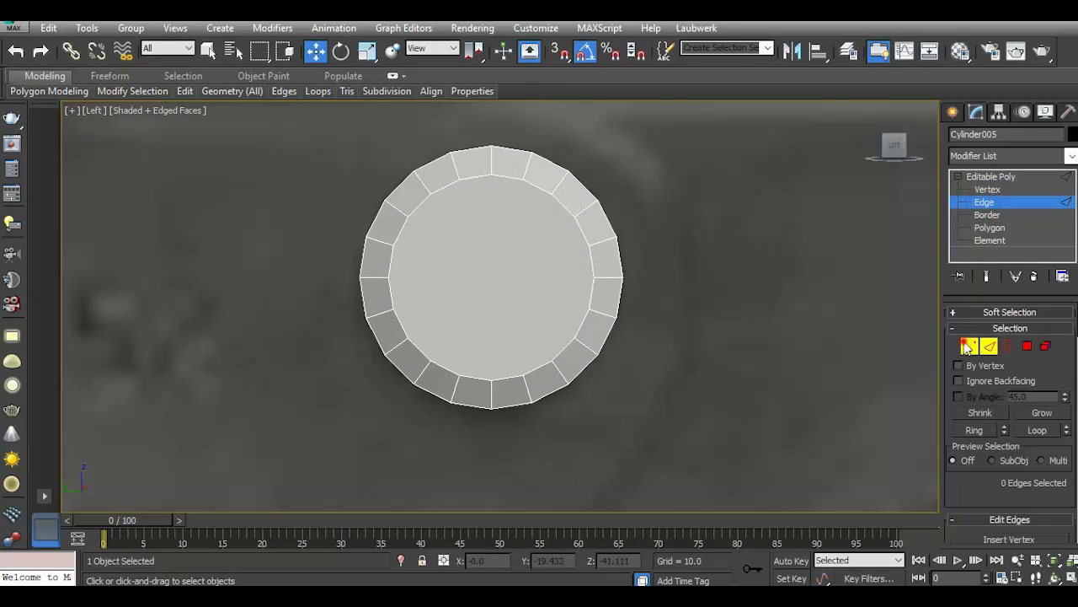
{"action": "left_click", "coordinate": [969, 345]}
{"action": "left_click", "coordinate": [491, 175]}
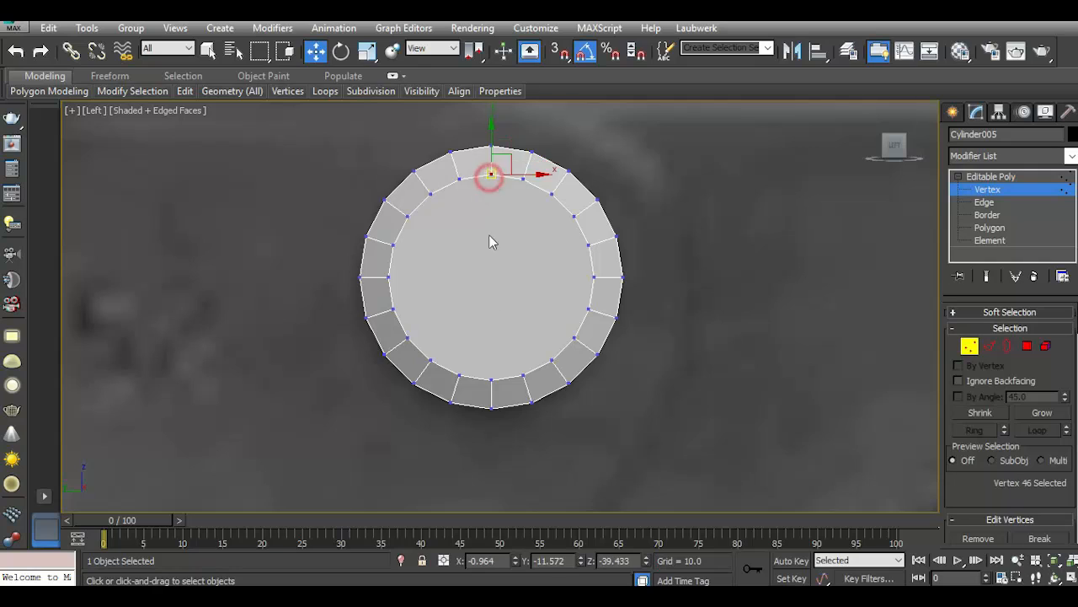
{"action": "left_click", "coordinate": [492, 378], "text": "ctrl"}
{"action": "scroll", "coordinate": [1011, 438], "scroll_direction": "down", "scroll_amount": 3}
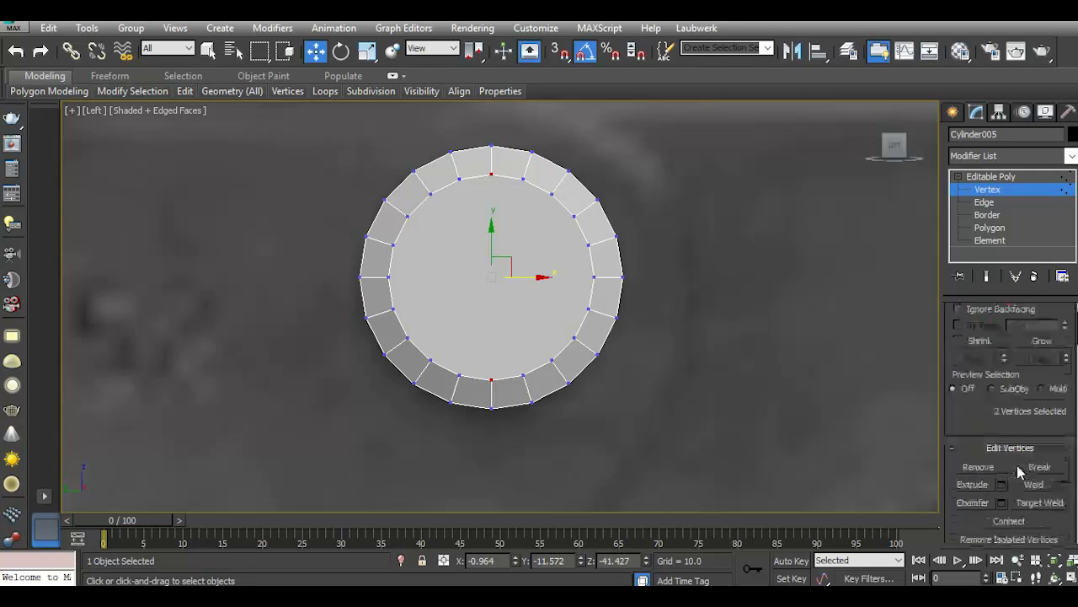
{"action": "left_click", "coordinate": [1009, 497]}
Try to chamfer the vertical edge loop through the screw's front face by 0.104 with the open option.
{"action": "left_click", "coordinate": [985, 203]}
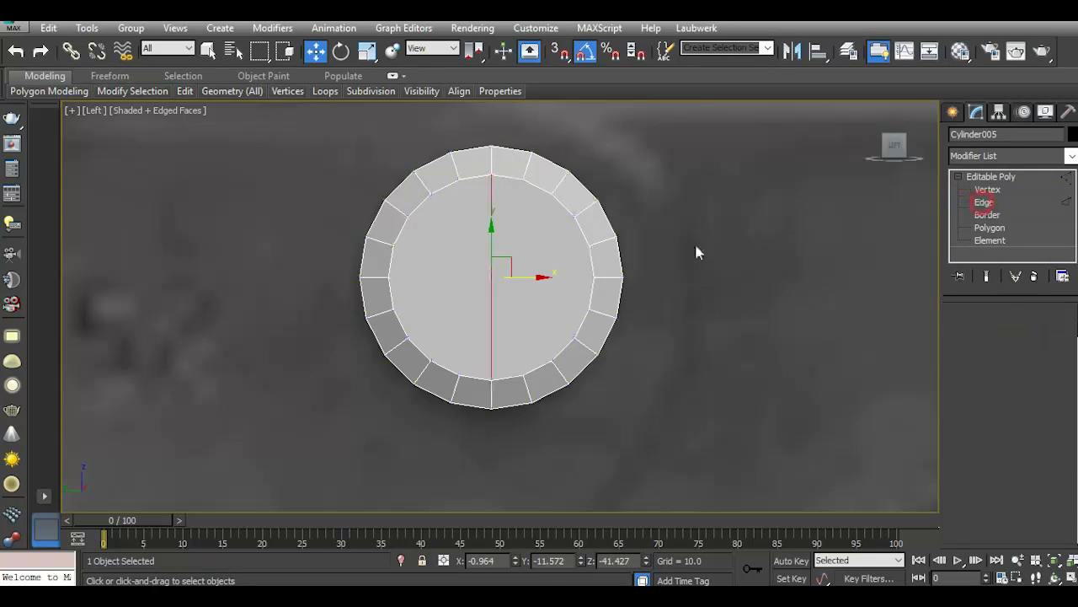
{"action": "left_click", "coordinate": [491, 276]}
{"action": "double_click", "coordinate": [491, 276]}
{"action": "scroll", "coordinate": [996, 488], "scroll_direction": "down", "scroll_amount": 3}
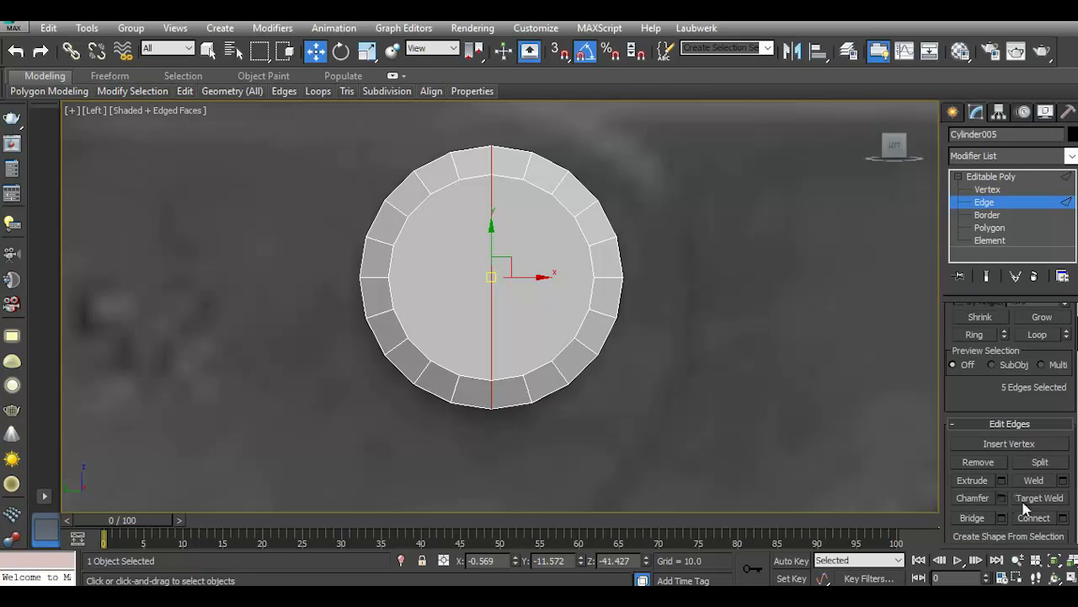
{"action": "left_click", "coordinate": [1001, 498]}
{"action": "scroll", "coordinate": [267, 302], "scroll_direction": "up", "scroll_amount": 2}
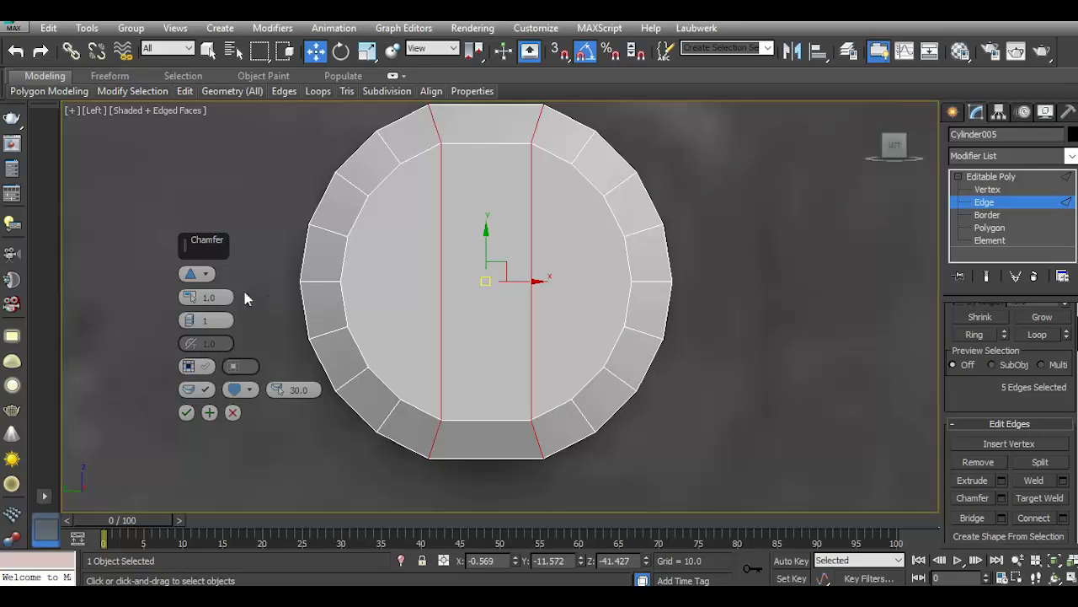
{"action": "left_click_drag", "start_coordinate": [190, 300], "coordinate": [232, 369]}
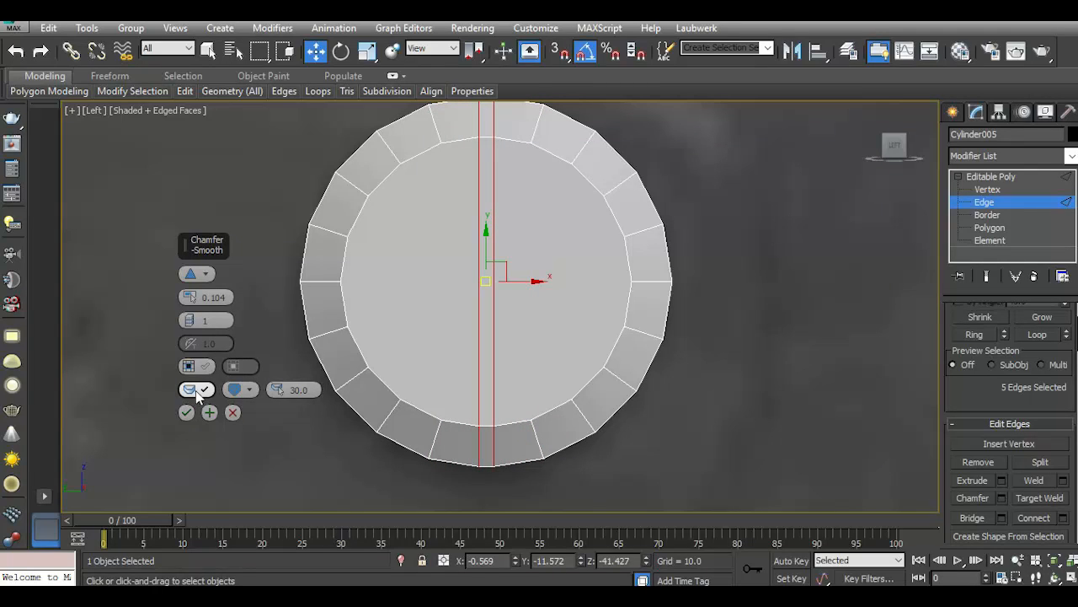
{"action": "left_click", "coordinate": [191, 368]}
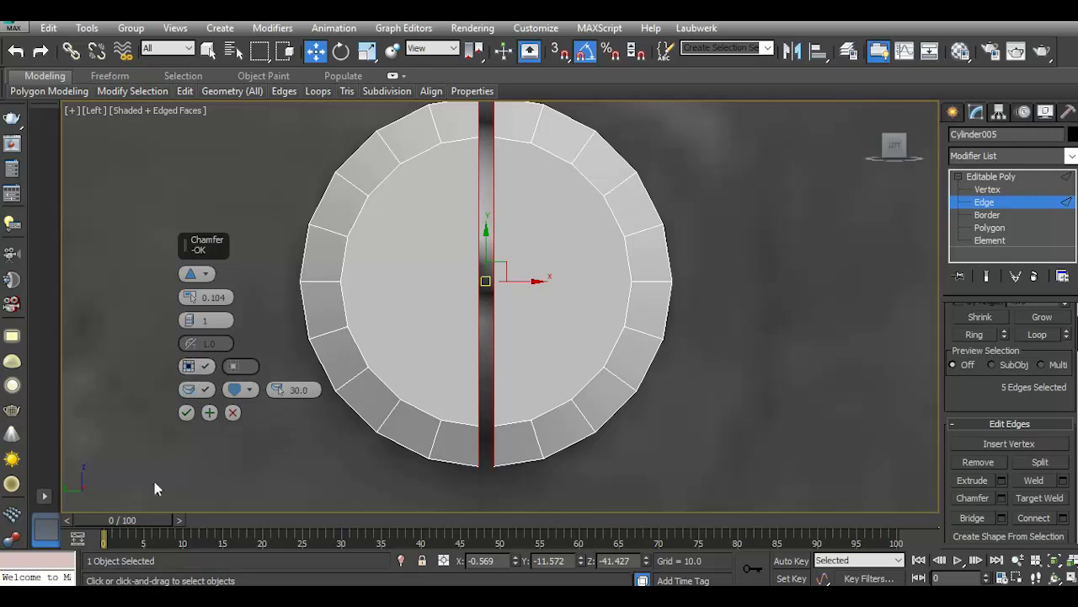
{"action": "left_click", "coordinate": [186, 412]}
Select the open slot's border, inspect the back of the screw, and undo the open chamfer.
{"action": "scroll", "coordinate": [370, 369], "scroll_direction": "down", "scroll_amount": 5}
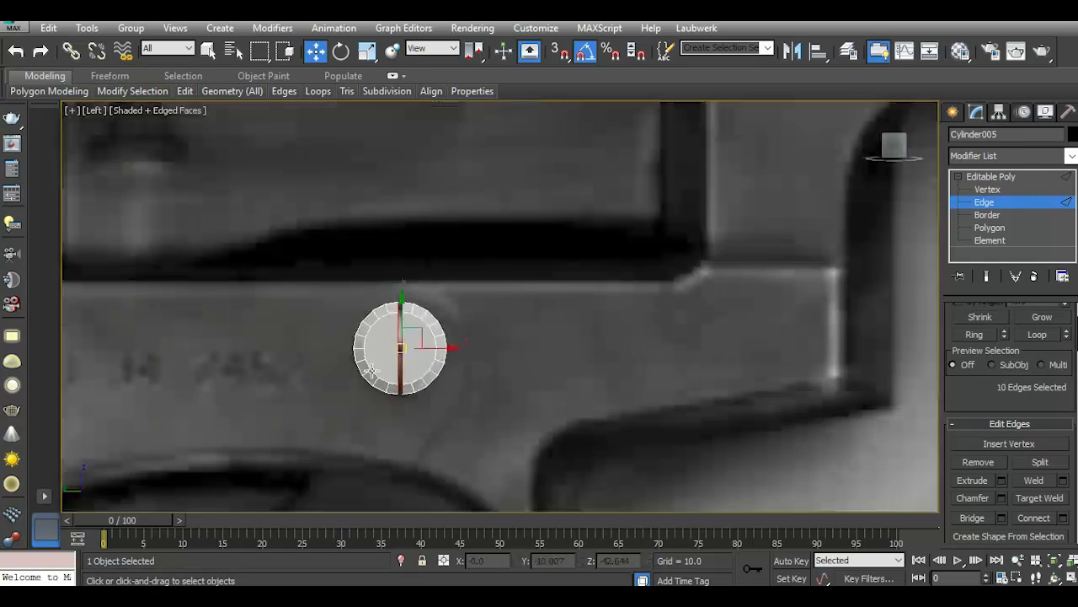
{"action": "key", "text": "p"}
{"action": "left_click_drag", "start_coordinate": [898, 146], "coordinate": [932, 171]}
{"action": "scroll", "coordinate": [415, 415], "scroll_direction": "up", "scroll_amount": 6}
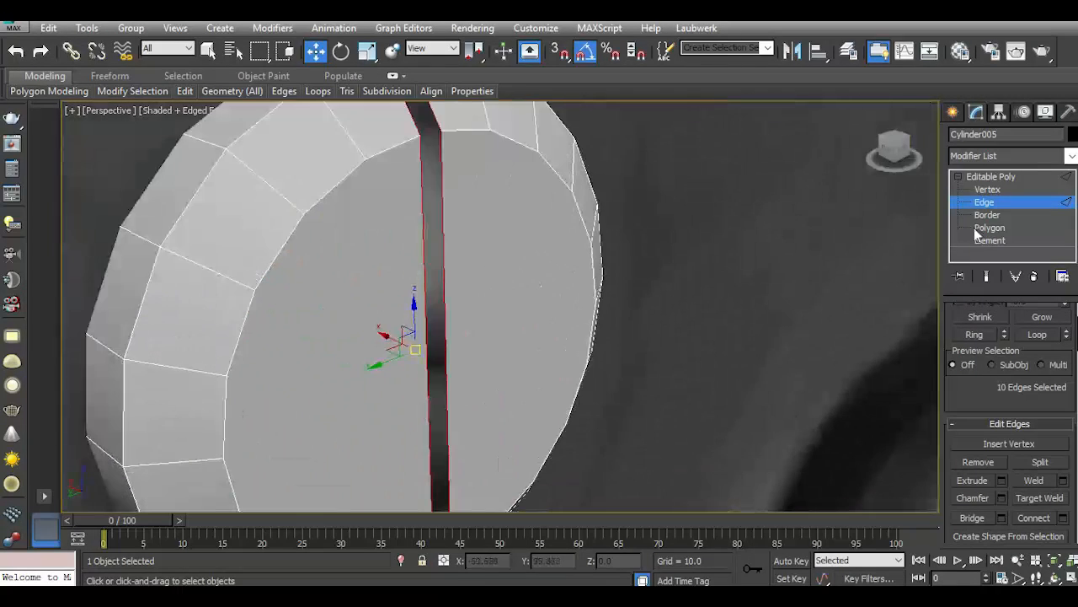
{"action": "left_click", "coordinate": [990, 216]}
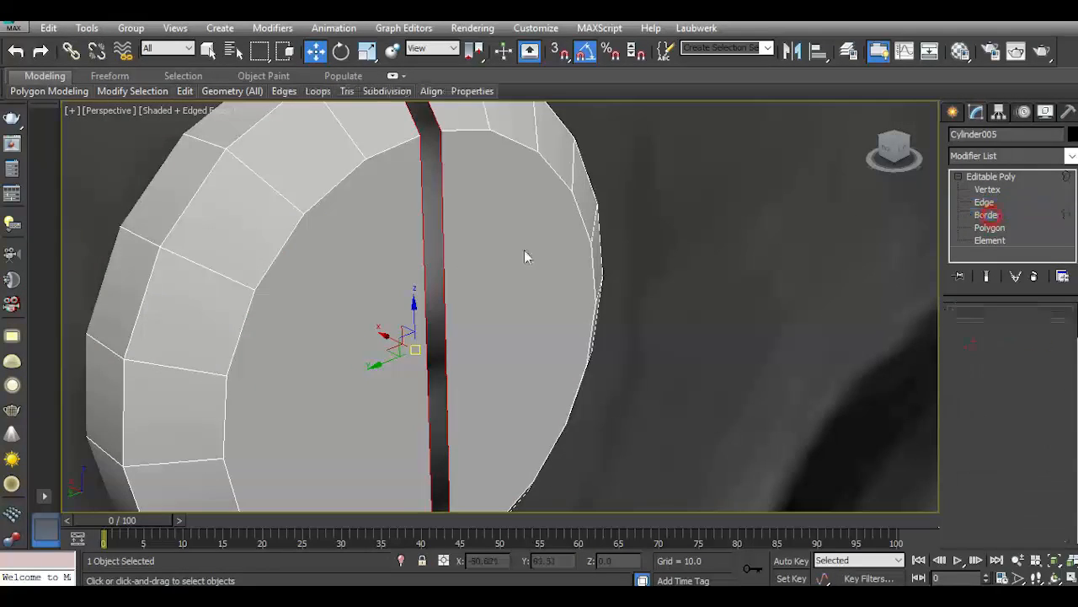
{"action": "left_click", "coordinate": [443, 264]}
{"action": "scroll", "coordinate": [1001, 462], "scroll_direction": "down", "scroll_amount": 3}
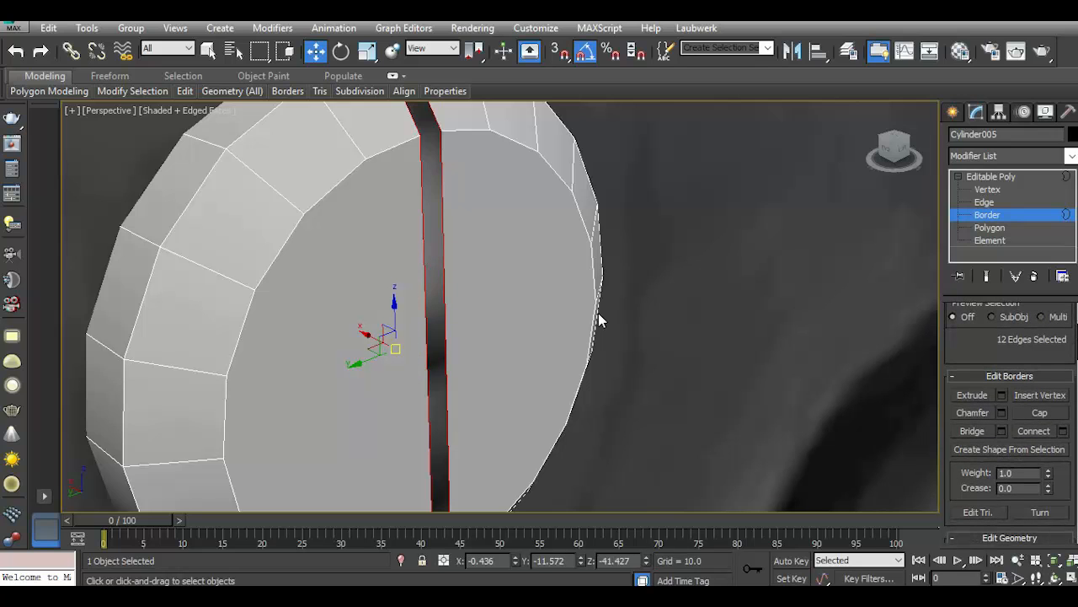
{"action": "scroll", "coordinate": [293, 258], "scroll_direction": "down", "scroll_amount": 4}
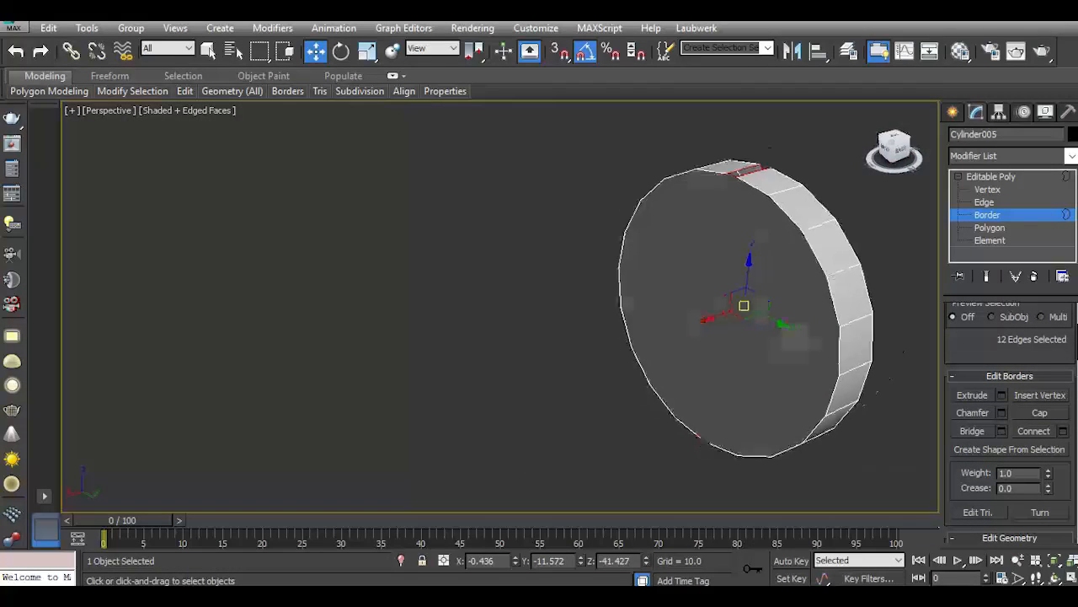
{"action": "middle_click_drag", "start_coordinate": [809, 194], "coordinate": [851, 181], "text": "alt"}
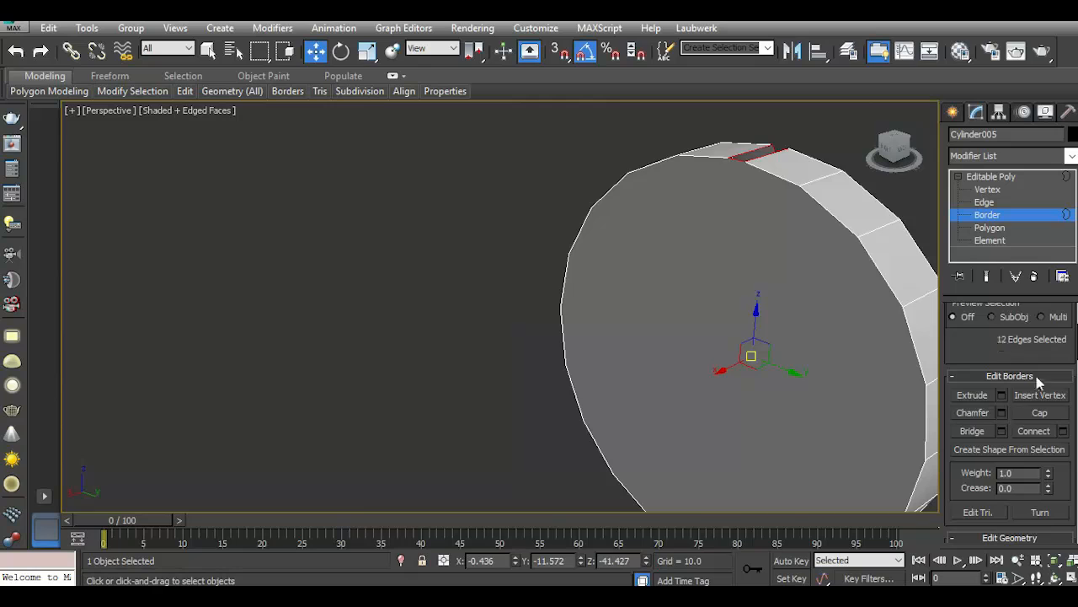
{"action": "left_click", "coordinate": [895, 153]}
{"action": "mouse_move", "coordinate": [851, 159]}
{"action": "left_mouse_down"}
{"action": "mouse_move", "coordinate": [800, 158]}
{"action": "mouse_move", "coordinate": [869, 162]}
{"action": "left_mouse_up"}
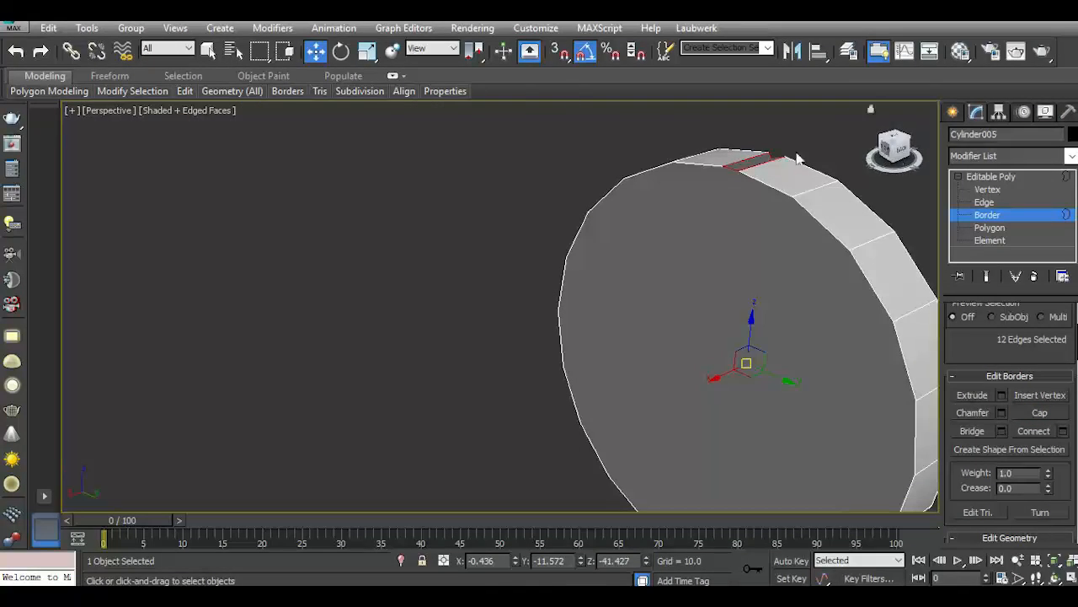
{"action": "left_click", "coordinate": [16, 52]}
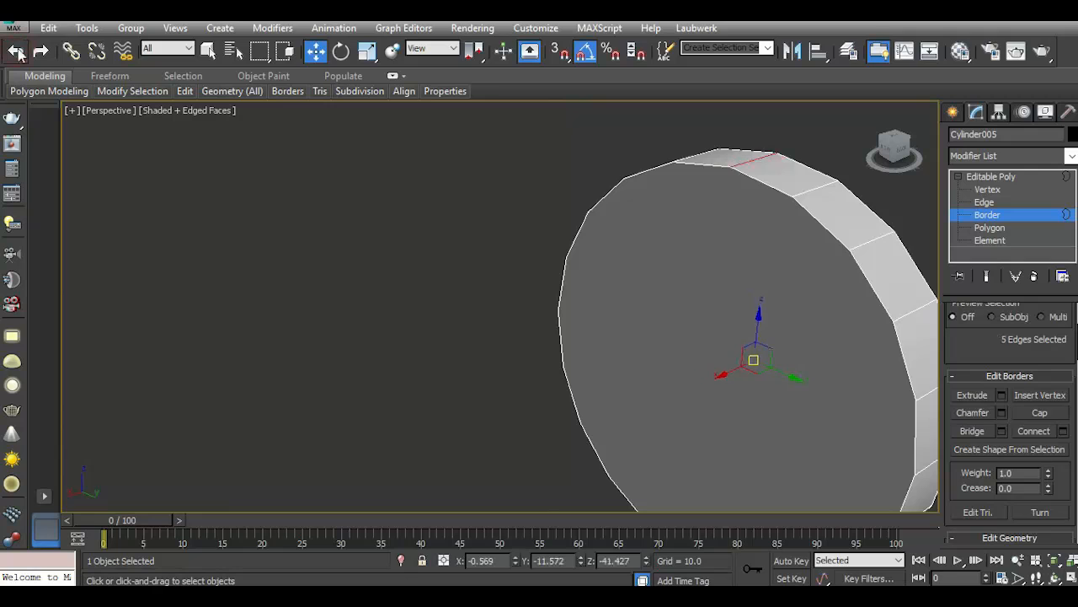
Connect the uppermost and lowermost vertices of the screw's back face with an edge.
{"action": "left_click", "coordinate": [986, 191]}
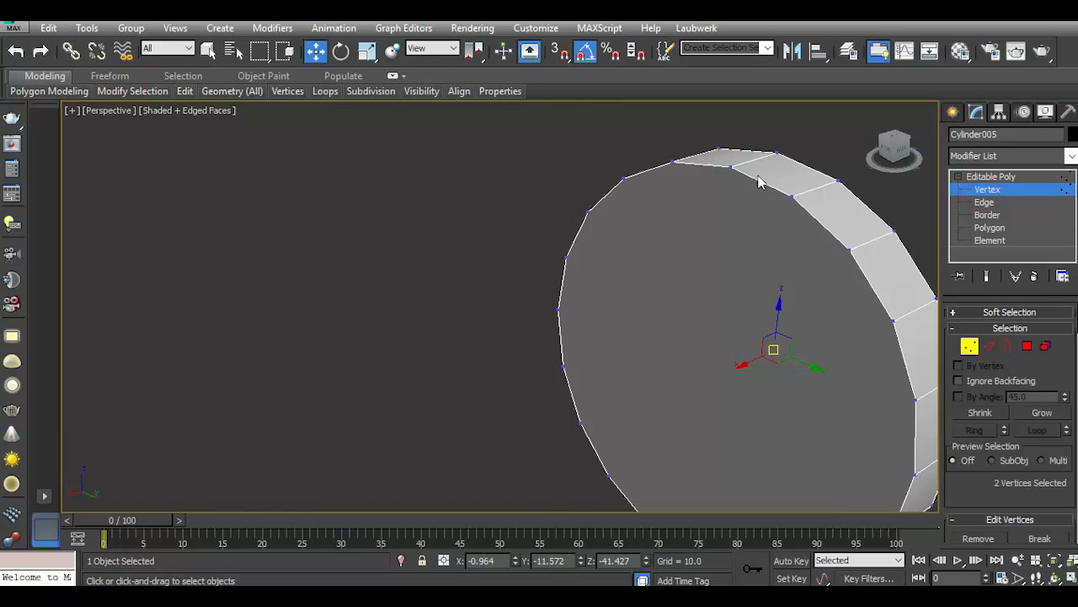
{"action": "left_click", "coordinate": [731, 168]}
{"action": "scroll", "coordinate": [731, 169], "scroll_direction": "down", "scroll_amount": 2}
{"action": "left_click", "coordinate": [697, 438], "text": "ctrl"}
{"action": "scroll", "coordinate": [1002, 468], "scroll_direction": "down", "scroll_amount": 2}
{"action": "left_click", "coordinate": [1008, 520]}
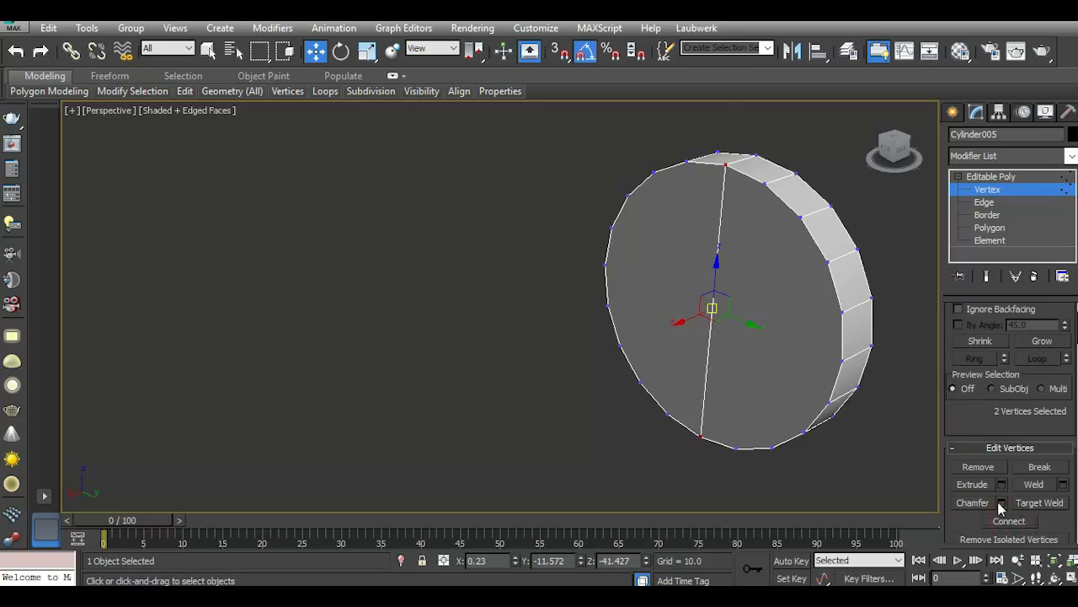
Chamfer the complete edge loop around the screw's front and back with the same open chamfer settings, splitting it into two halves.
{"action": "left_click", "coordinate": [985, 202]}
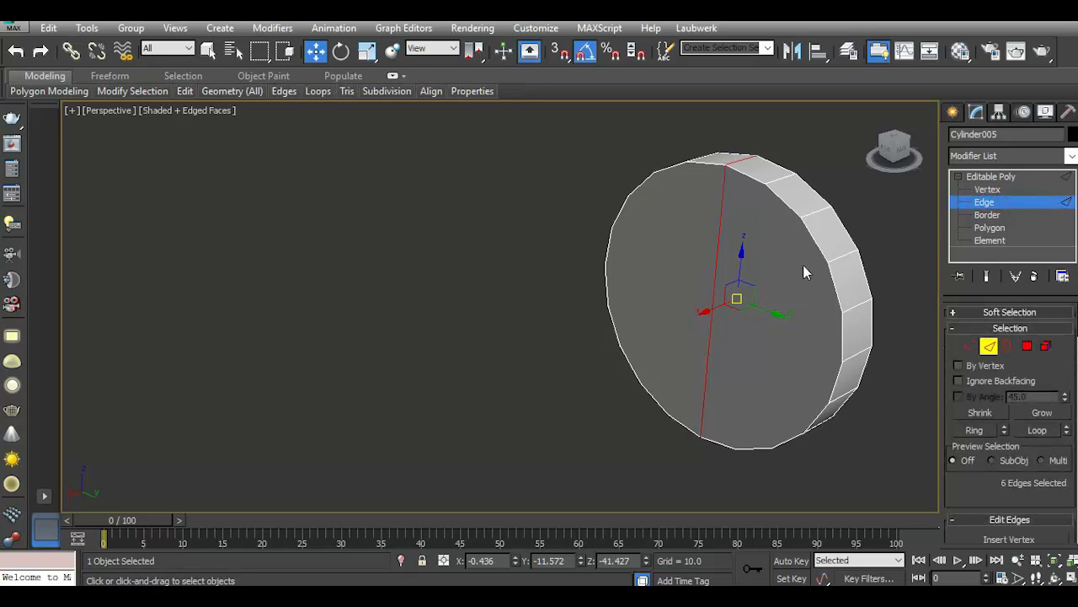
{"action": "left_click_drag", "start_coordinate": [902, 158], "coordinate": [873, 151]}
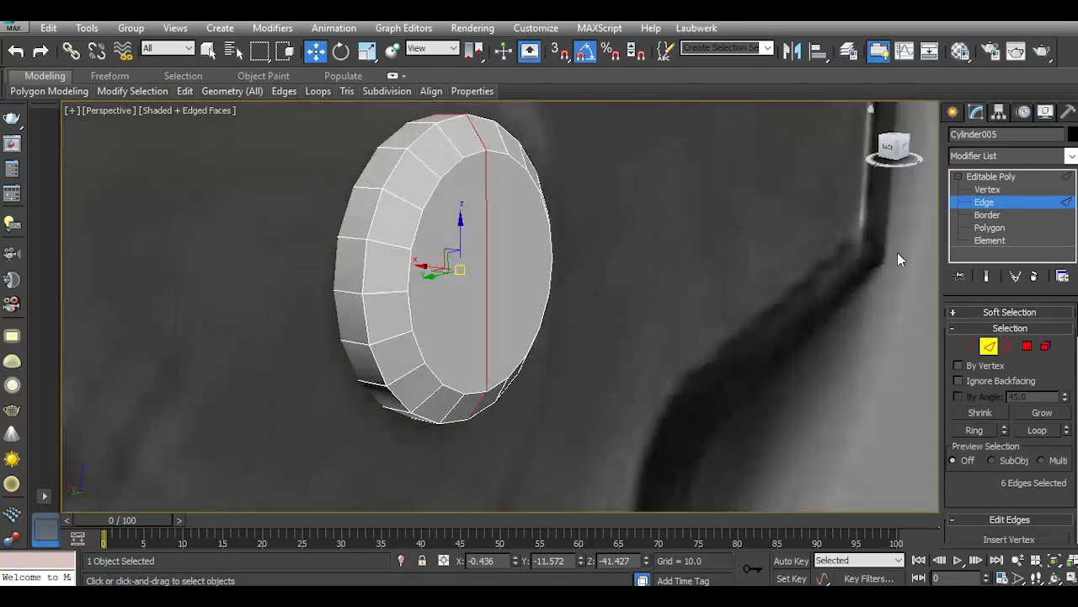
{"action": "scroll", "coordinate": [1002, 456], "scroll_direction": "down", "scroll_amount": 2}
{"action": "scroll", "coordinate": [1002, 456], "scroll_direction": "down", "scroll_amount": 1}
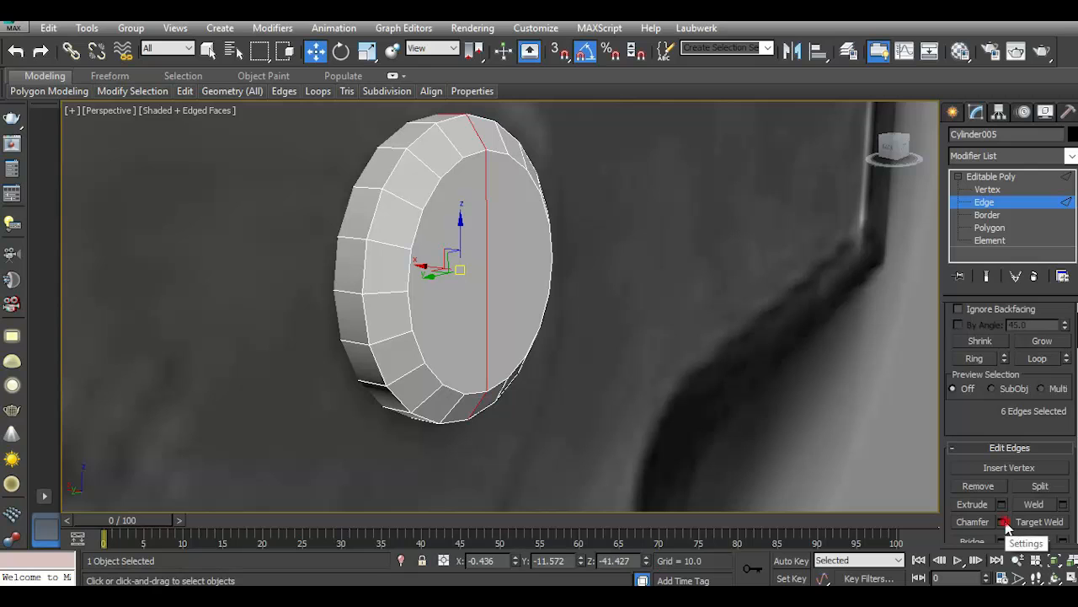
{"action": "left_click", "coordinate": [1000, 522]}
{"action": "left_click_drag", "start_coordinate": [895, 149], "coordinate": [878, 179]}
{"action": "left_click", "coordinate": [187, 413]}
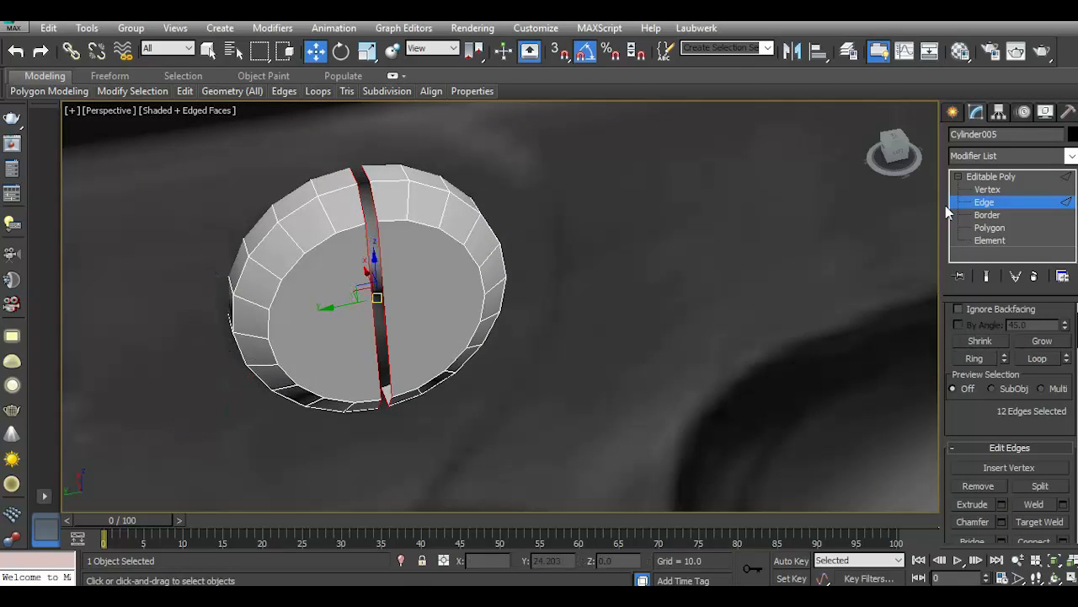
Cap the open borders of both screw halves and switch to polygon editing.
{"action": "left_click", "coordinate": [996, 217]}
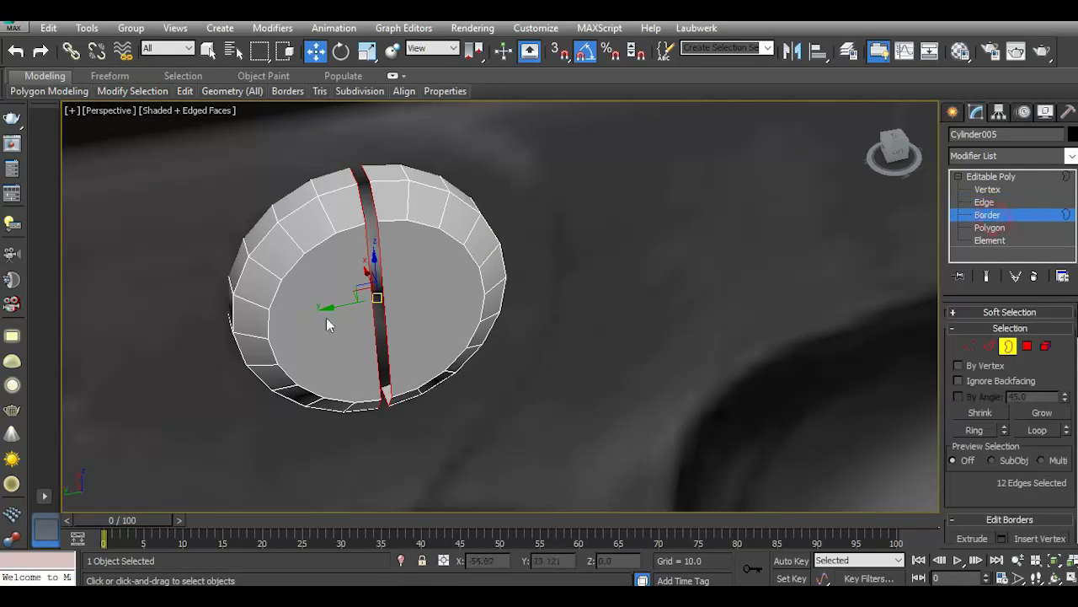
{"action": "left_click", "coordinate": [381, 318]}
{"action": "scroll", "coordinate": [1034, 396], "scroll_direction": "down", "scroll_amount": 3}
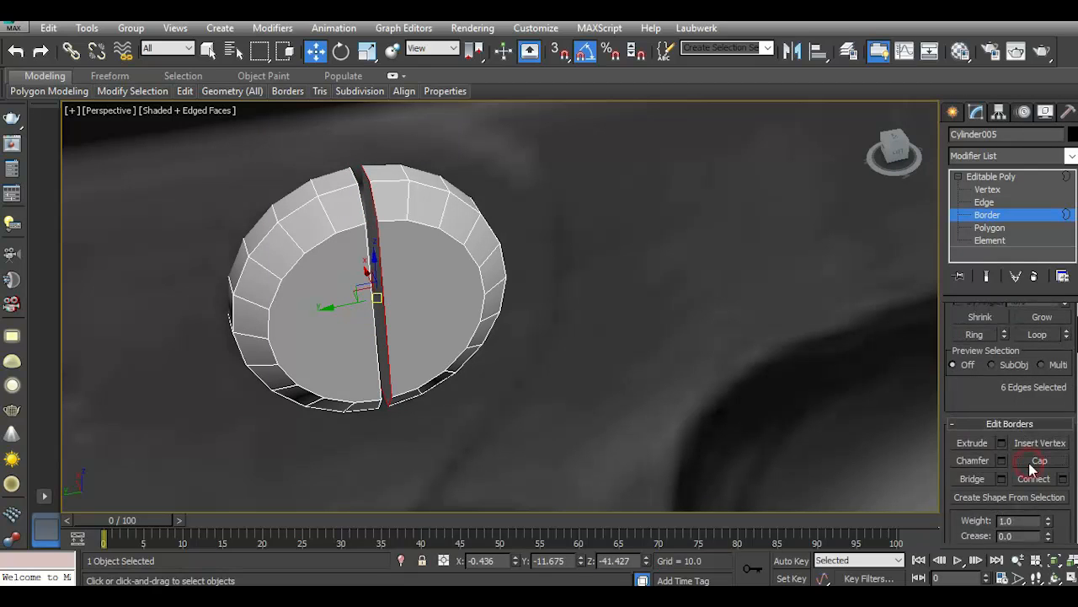
{"action": "left_click_drag", "start_coordinate": [898, 152], "coordinate": [978, 160]}
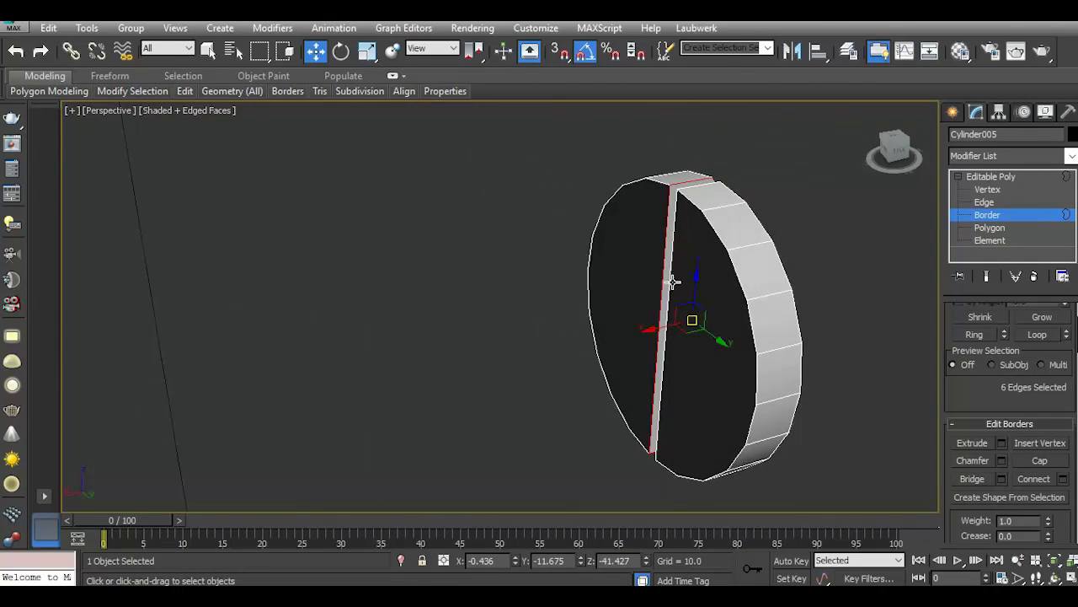
{"action": "left_click", "coordinate": [671, 264]}
{"action": "left_click", "coordinate": [1039, 460]}
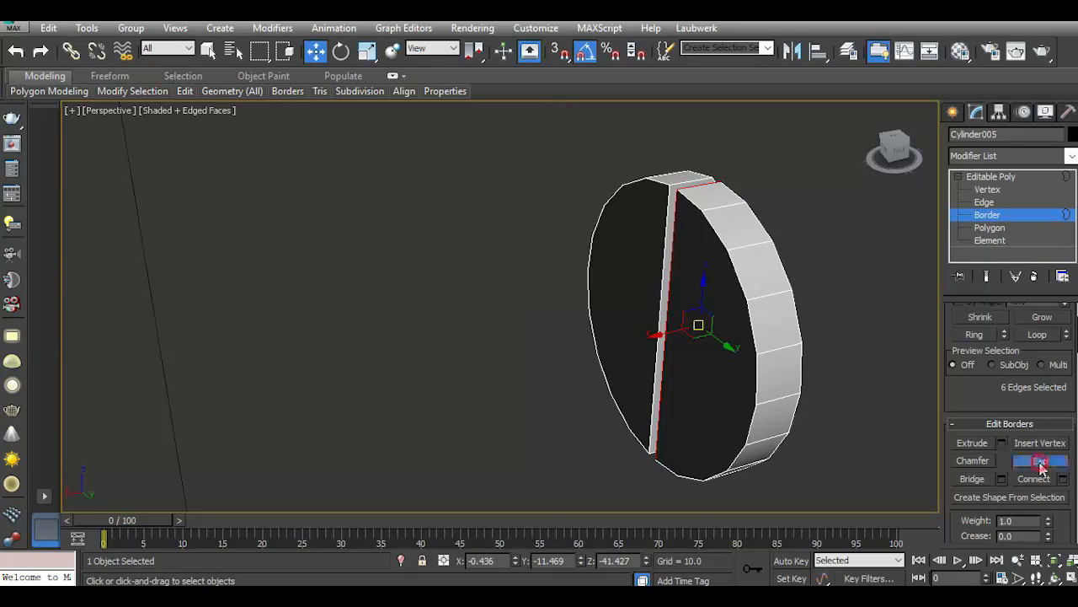
{"action": "left_click", "coordinate": [987, 228]}
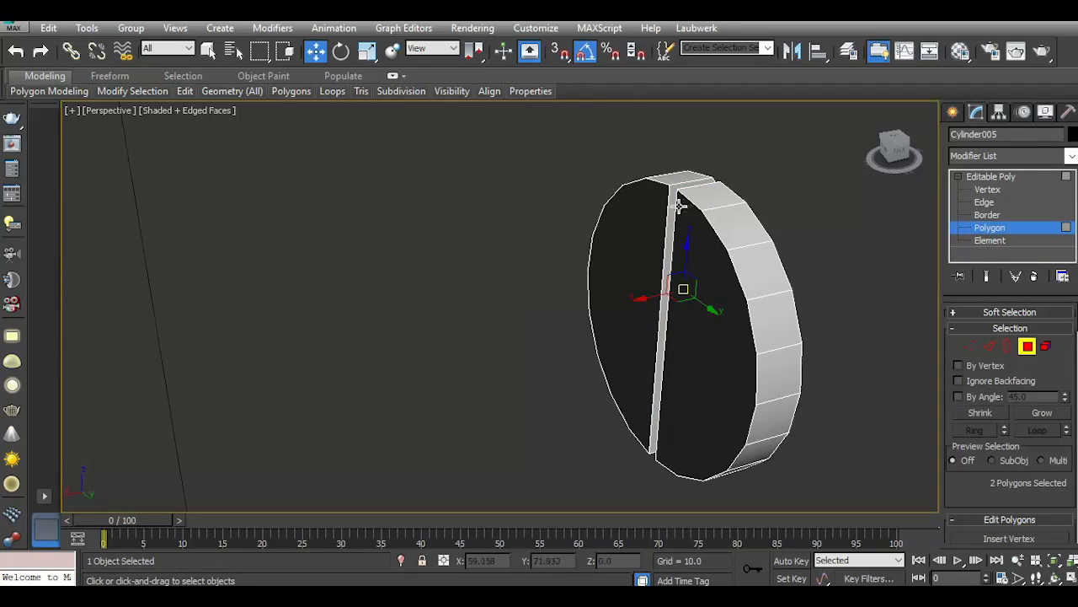
Inset the inner slot wall polygon on one half of the screw by 0.094.
{"action": "left_click", "coordinate": [681, 206]}
{"action": "scroll", "coordinate": [674, 210], "scroll_direction": "up", "scroll_amount": 5}
{"action": "scroll", "coordinate": [1023, 427], "scroll_direction": "down", "scroll_amount": 3}
{"action": "left_click", "coordinate": [1063, 431]}
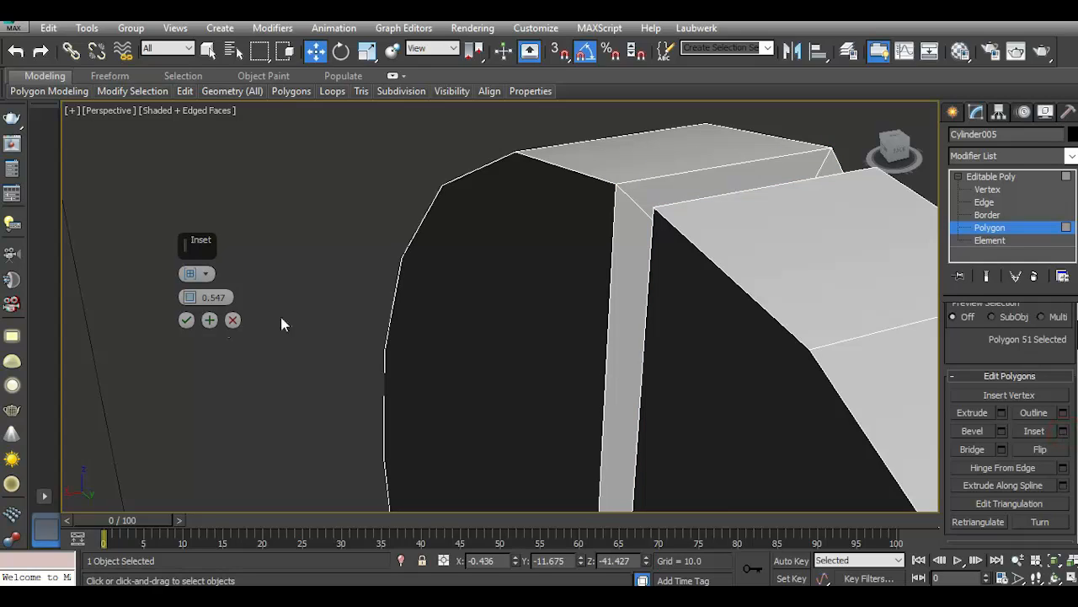
{"action": "right_click", "coordinate": [193, 297]}
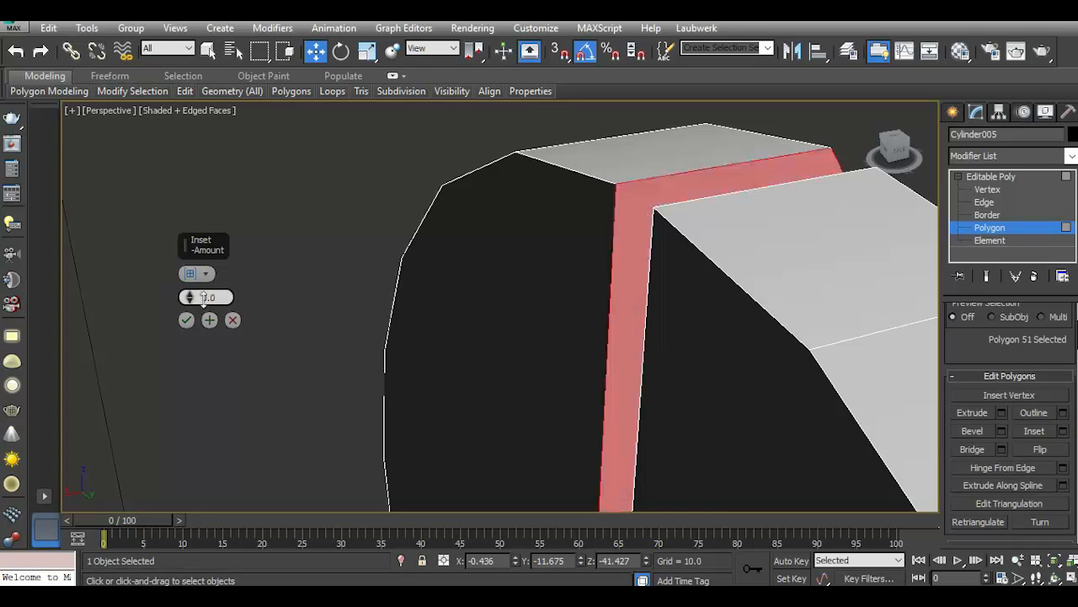
{"action": "left_click_drag", "start_coordinate": [201, 298], "coordinate": [200, 297]}
{"action": "left_click", "coordinate": [191, 321]}
Inset the opposite slot wall polygon on the other screw half by the same 0.094.
{"action": "scroll", "coordinate": [258, 313], "scroll_direction": "down", "scroll_amount": 5}
{"action": "left_click_drag", "start_coordinate": [907, 158], "coordinate": [1032, 155]}
{"action": "scroll", "coordinate": [623, 287], "scroll_direction": "down", "scroll_amount": 7}
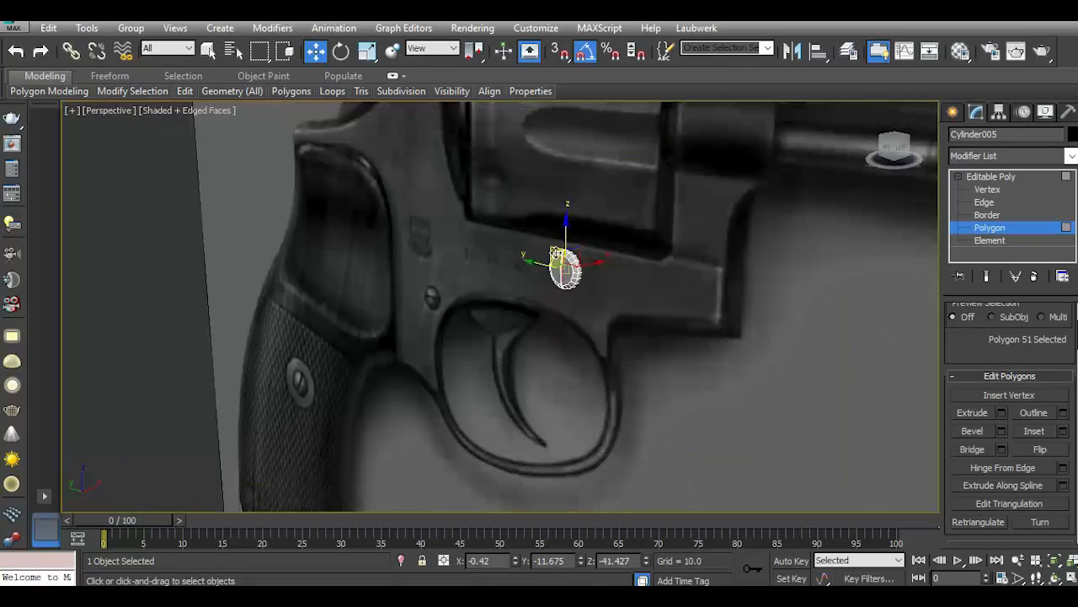
{"action": "scroll", "coordinate": [562, 266], "scroll_direction": "up", "scroll_amount": 15}
{"action": "left_click", "coordinate": [579, 272]}
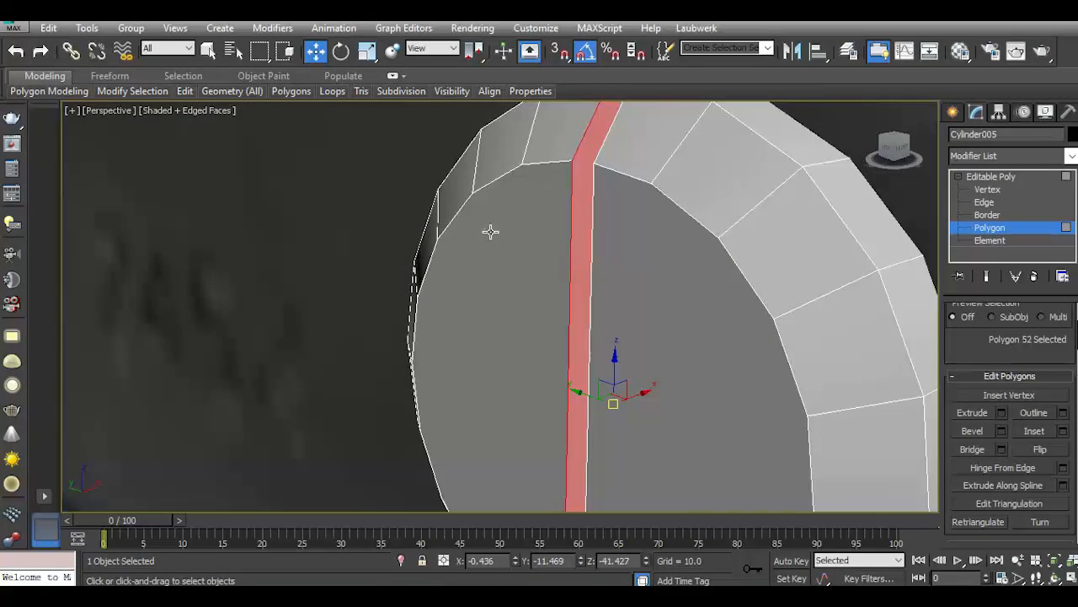
{"action": "scroll", "coordinate": [488, 236], "scroll_direction": "down", "scroll_amount": 5}
{"action": "left_click", "coordinate": [1063, 431]}
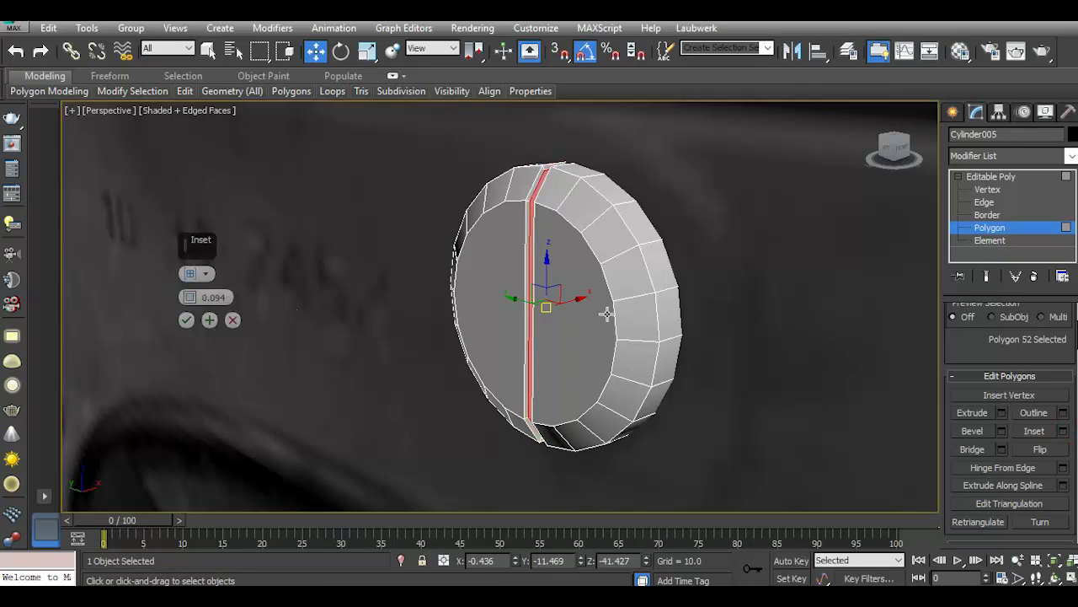
{"action": "left_click", "coordinate": [189, 317]}
Select both half-round front faces of the screw and inset them by 0.245.
{"action": "scroll", "coordinate": [606, 270], "scroll_direction": "up", "scroll_amount": 3}
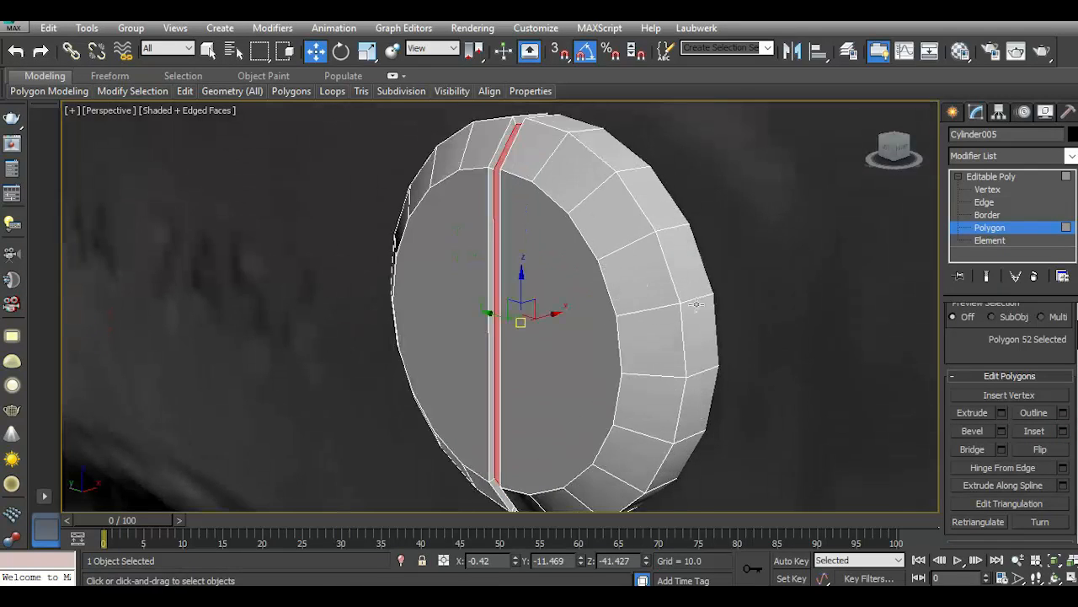
{"action": "scroll", "coordinate": [539, 250], "scroll_direction": "down", "scroll_amount": 3}
{"action": "left_click", "coordinate": [544, 271]}
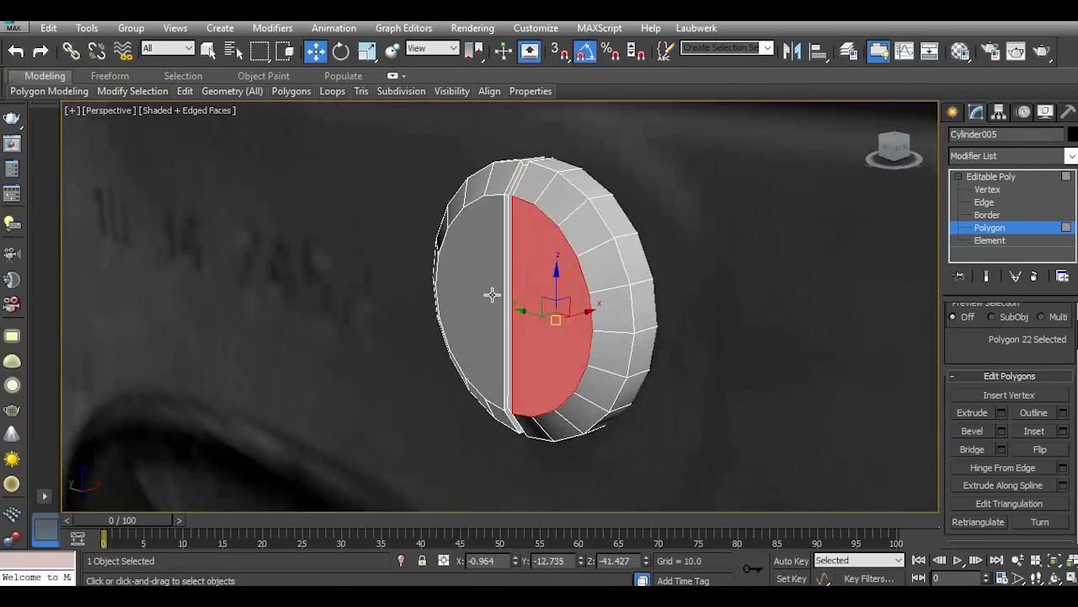
{"action": "left_click", "coordinate": [482, 287], "text": "ctrl"}
{"action": "scroll", "coordinate": [566, 331], "scroll_direction": "up", "scroll_amount": 3}
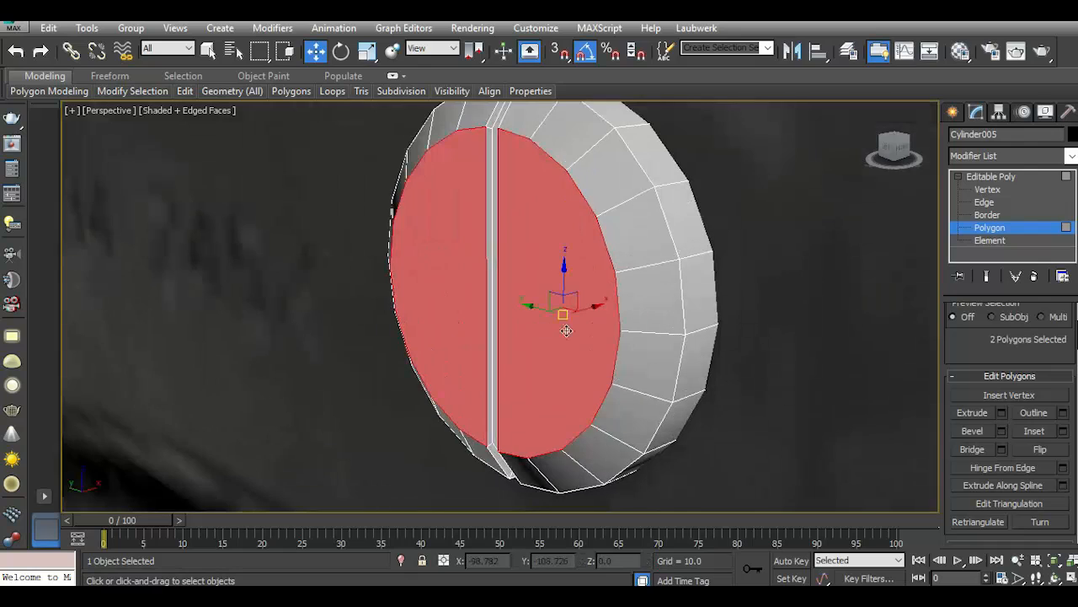
{"action": "left_click", "coordinate": [1063, 432]}
{"action": "left_click_drag", "start_coordinate": [194, 297], "coordinate": [191, 300]}
{"action": "left_click", "coordinate": [187, 319]}
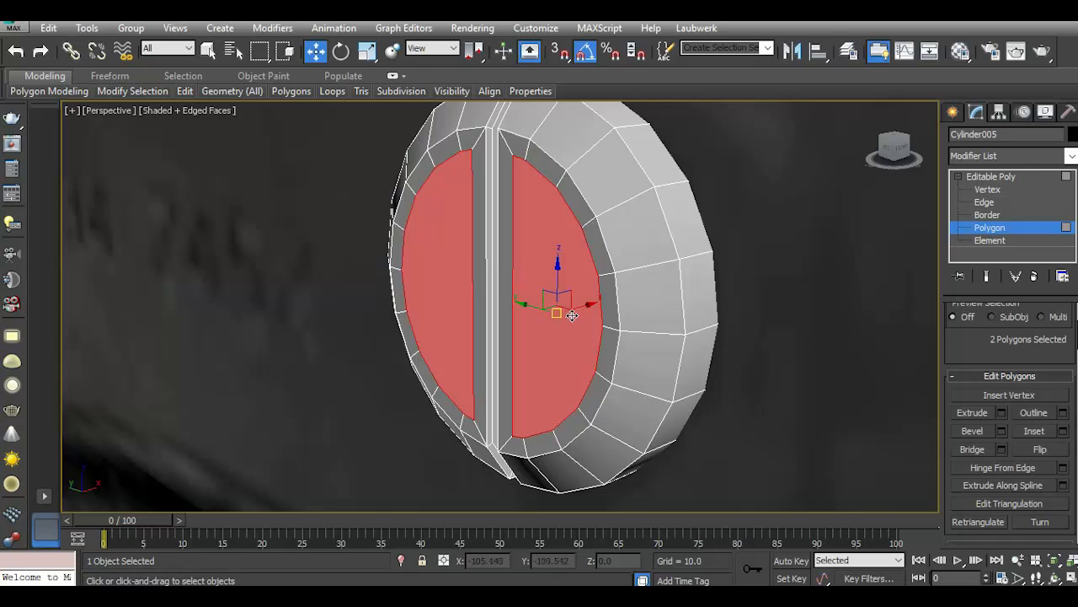
Try moving the two inset front faces outward about 0.166 along X, and undo both the move and the inset.
{"action": "left_click_drag", "start_coordinate": [572, 312], "coordinate": [561, 312]}
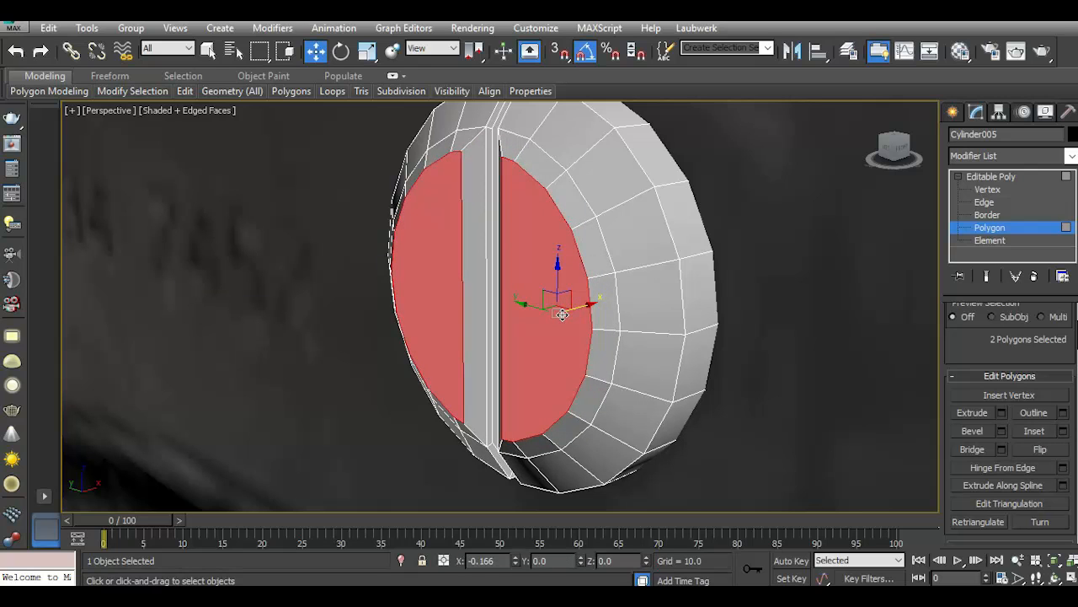
{"action": "scroll", "coordinate": [499, 295], "scroll_direction": "down", "scroll_amount": 3}
{"action": "left_click", "coordinate": [893, 150]}
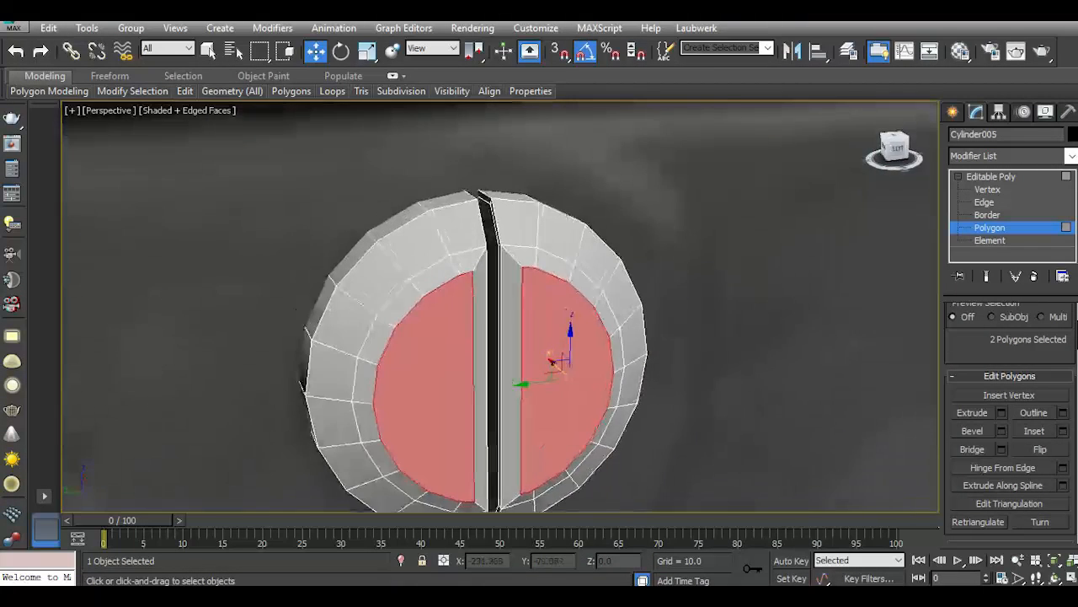
{"action": "left_click", "coordinate": [17, 51]}
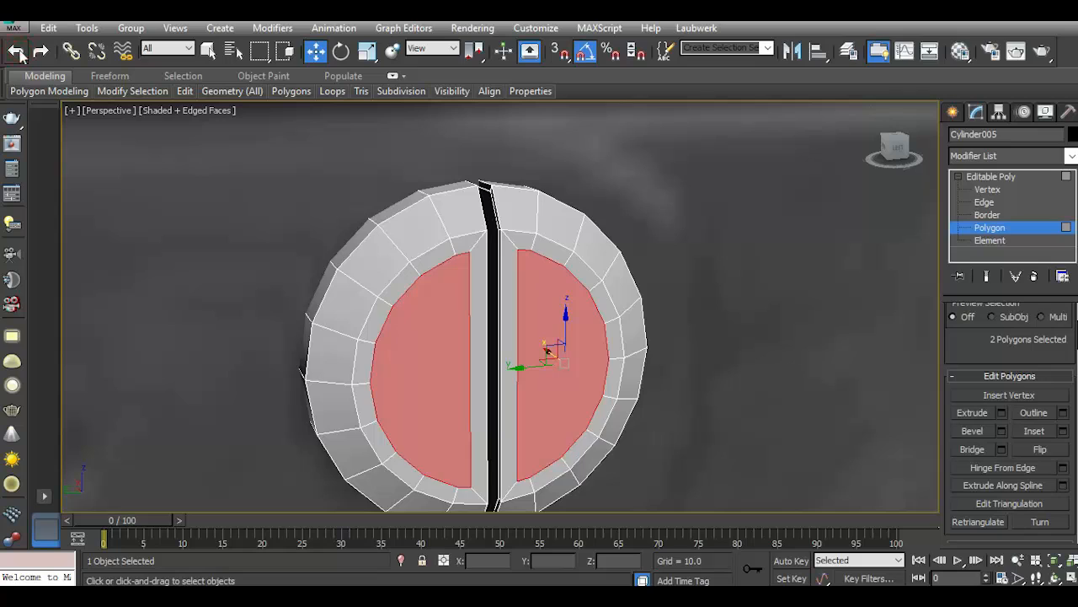
{"action": "left_click", "coordinate": [16, 52]}
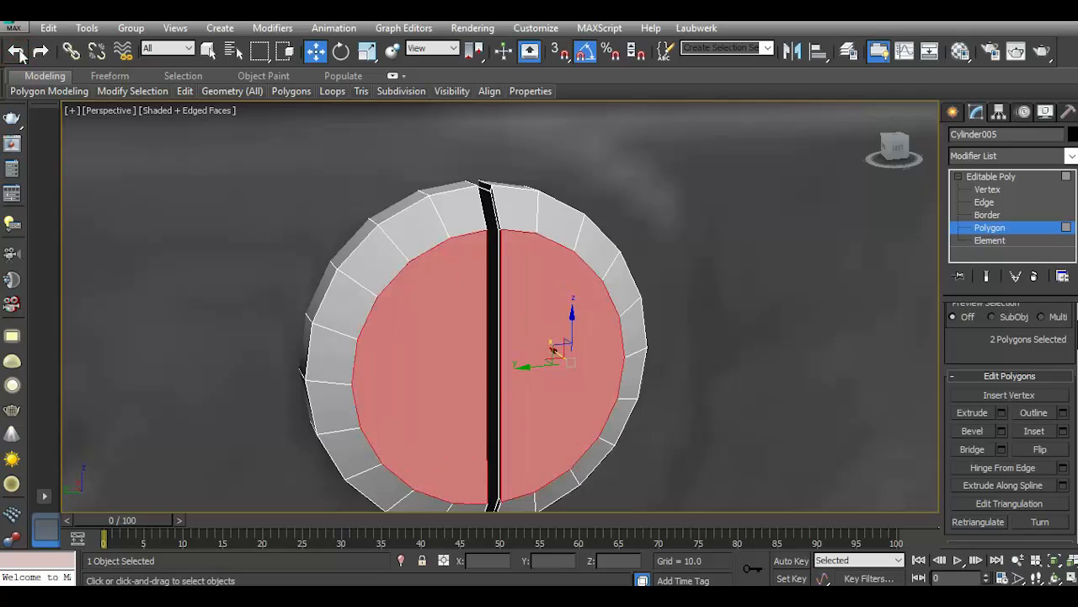
Inset the two front faces of the screw again, and inset its two back faces by the same 0.245.
{"action": "left_click", "coordinate": [1062, 432]}
{"action": "left_click", "coordinate": [187, 320]}
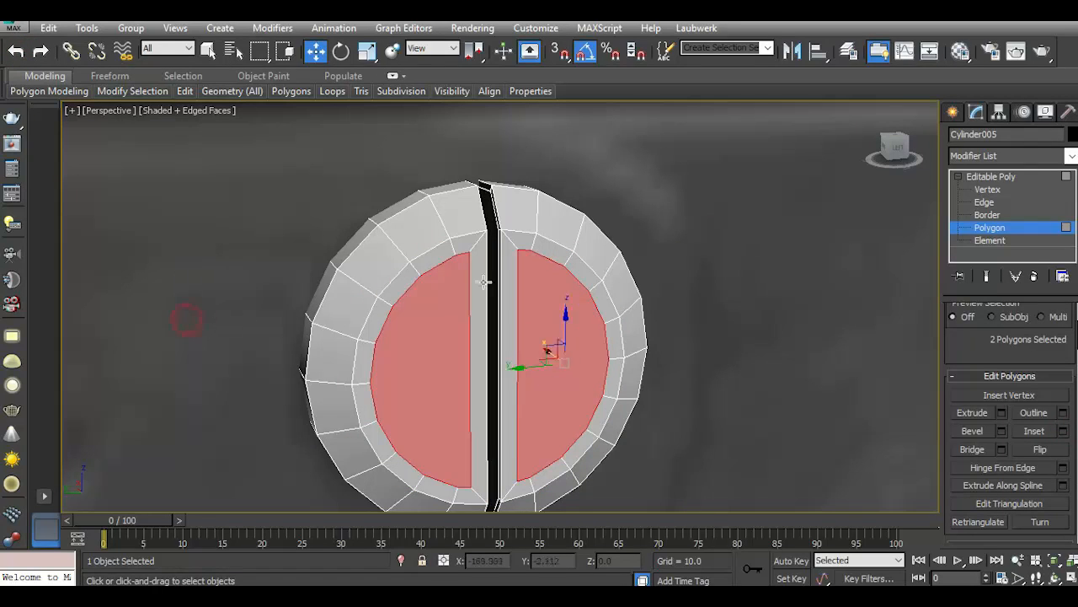
{"action": "left_click", "coordinate": [896, 148]}
{"action": "scroll", "coordinate": [637, 349], "scroll_direction": "up", "scroll_amount": 5}
{"action": "left_click", "coordinate": [686, 342]}
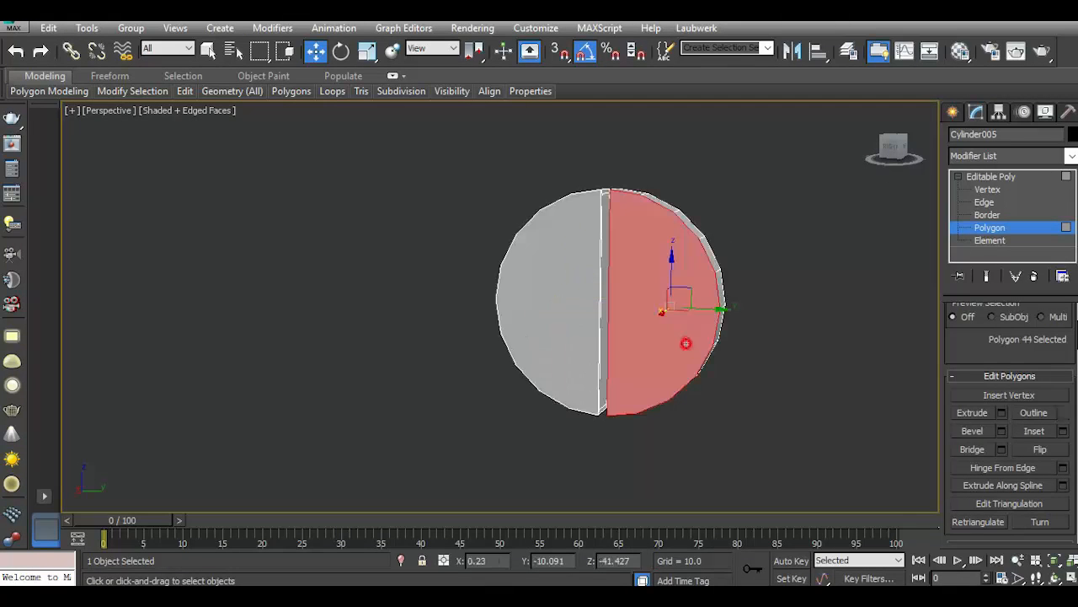
{"action": "left_click", "coordinate": [578, 327], "text": "ctrl"}
{"action": "left_click", "coordinate": [1063, 430]}
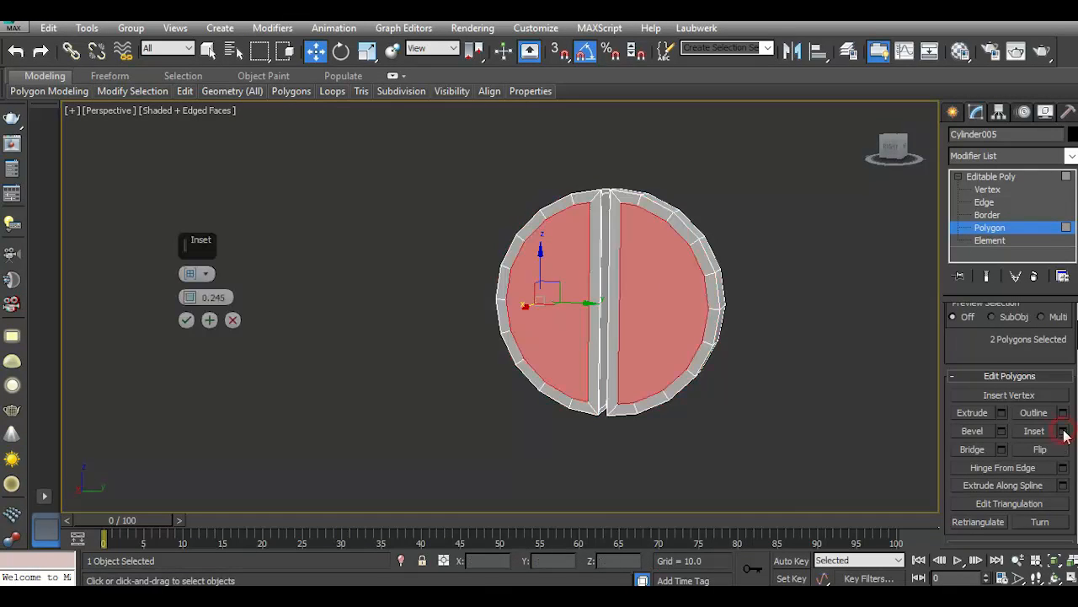
{"action": "left_click", "coordinate": [187, 320]}
Preview the screw with NURMS smoothing, switch to edge editing and turn the smoothing off.
{"action": "mouse_move", "coordinate": [184, 91]}
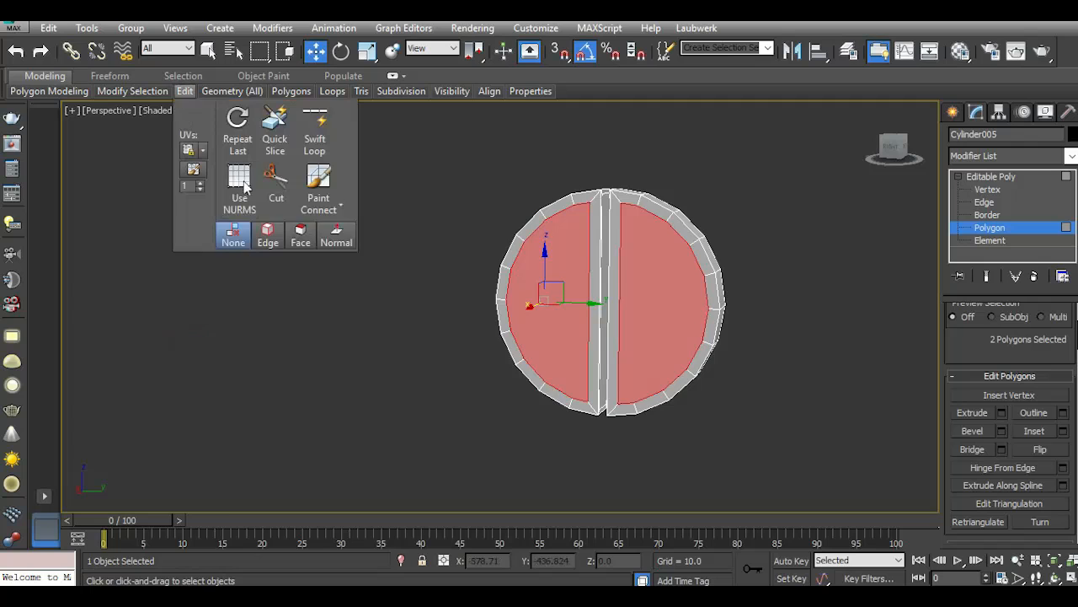
{"action": "left_click", "coordinate": [239, 182]}
{"action": "left_click_drag", "start_coordinate": [899, 152], "coordinate": [771, 172]}
{"action": "scroll", "coordinate": [440, 279], "scroll_direction": "down", "scroll_amount": 5}
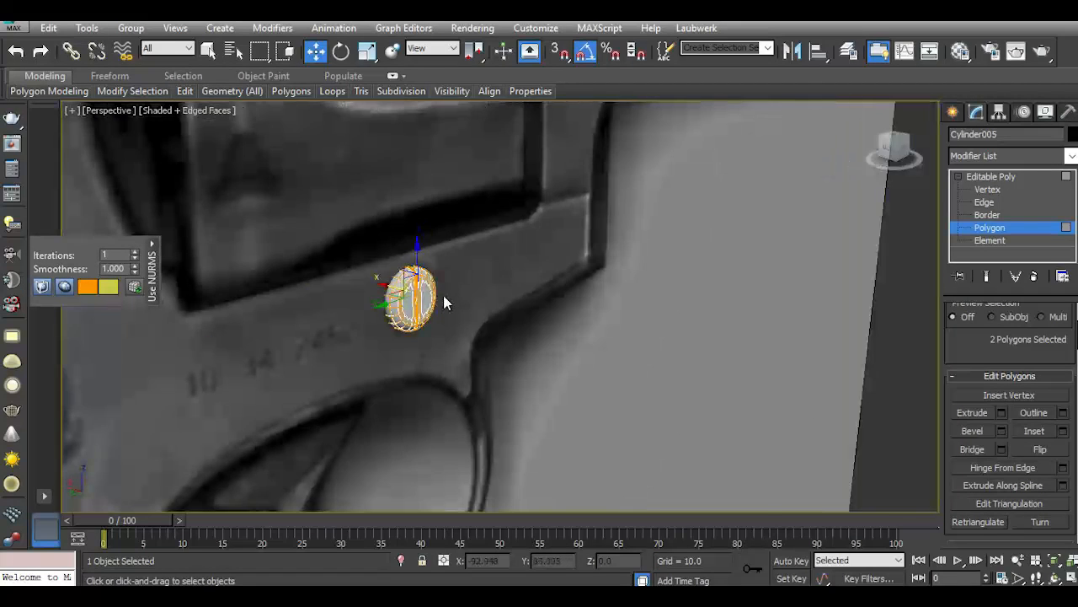
{"action": "scroll", "coordinate": [413, 289], "scroll_direction": "up", "scroll_amount": 5}
{"action": "left_click", "coordinate": [984, 202]}
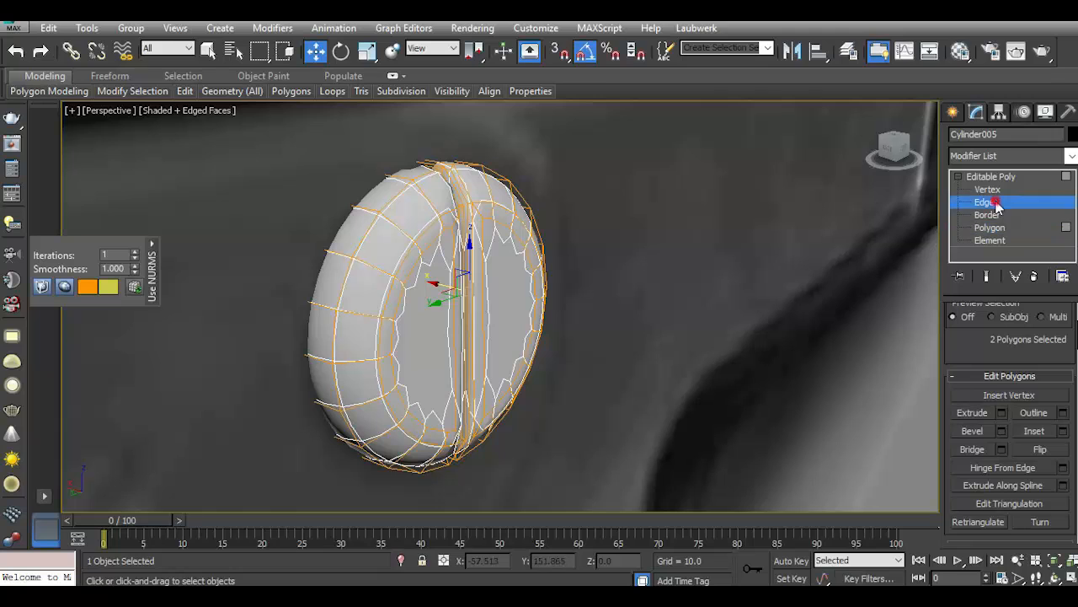
{"action": "mouse_move", "coordinate": [185, 91]}
{"action": "left_click", "coordinate": [221, 168]}
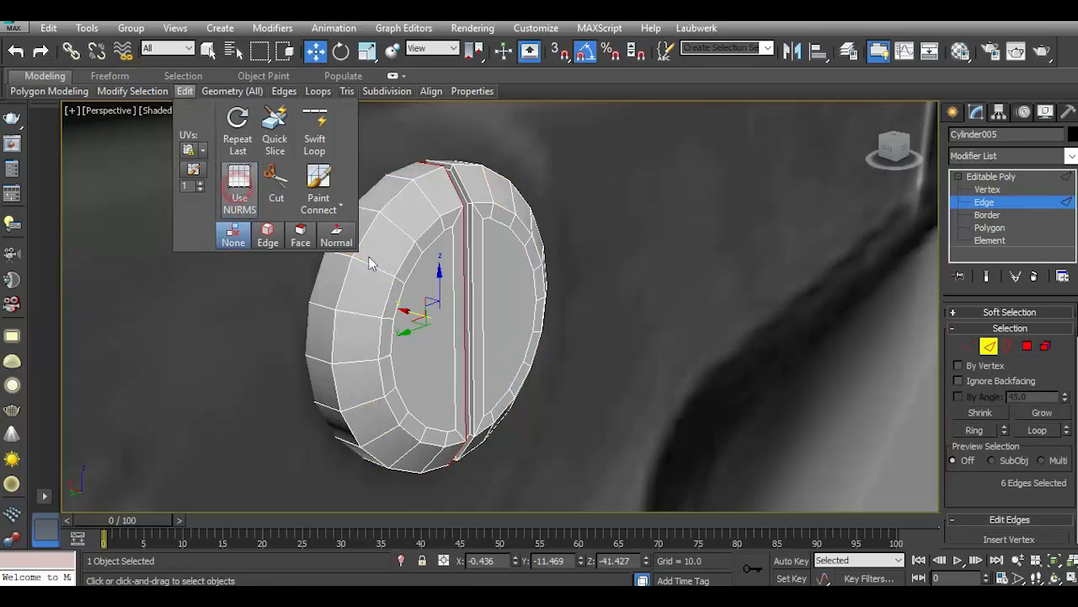
Select the inner and outer edge loops of the front bevel and the back rim edges on both screw halves.
{"action": "left_click", "coordinate": [379, 347]}
{"action": "double_click", "coordinate": [379, 348]}
{"action": "double_click", "coordinate": [333, 338], "text": "ctrl"}
{"action": "double_click", "coordinate": [483, 200], "text": "ctrl"}
{"action": "double_click", "coordinate": [469, 164], "text": "ctrl"}
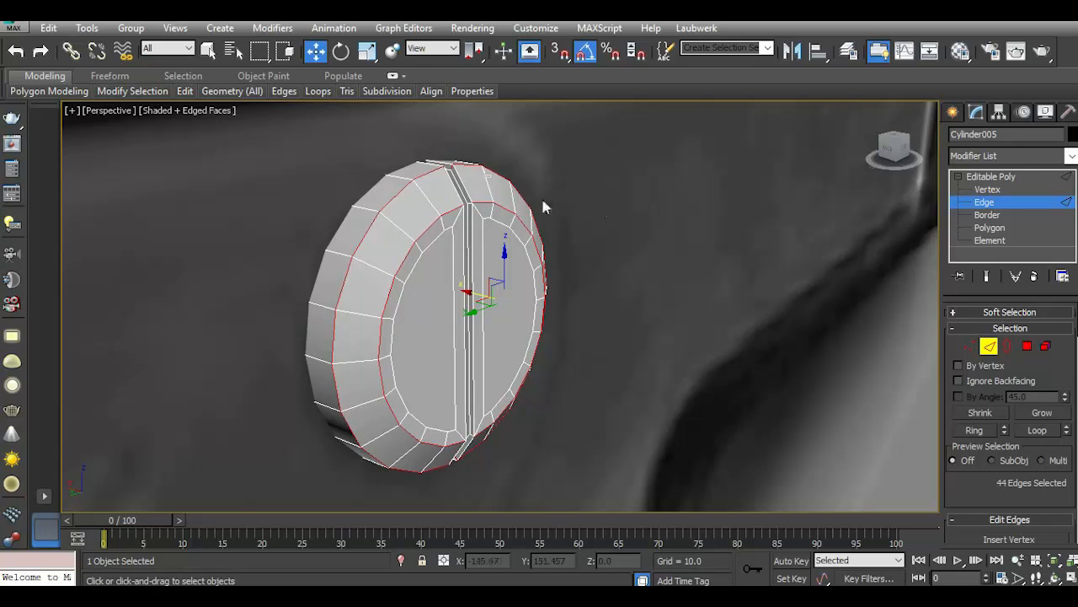
{"action": "left_click_drag", "start_coordinate": [895, 156], "coordinate": [947, 150]}
{"action": "double_click", "coordinate": [763, 289], "text": "ctrl"}
{"action": "double_click", "coordinate": [665, 198], "text": "ctrl"}
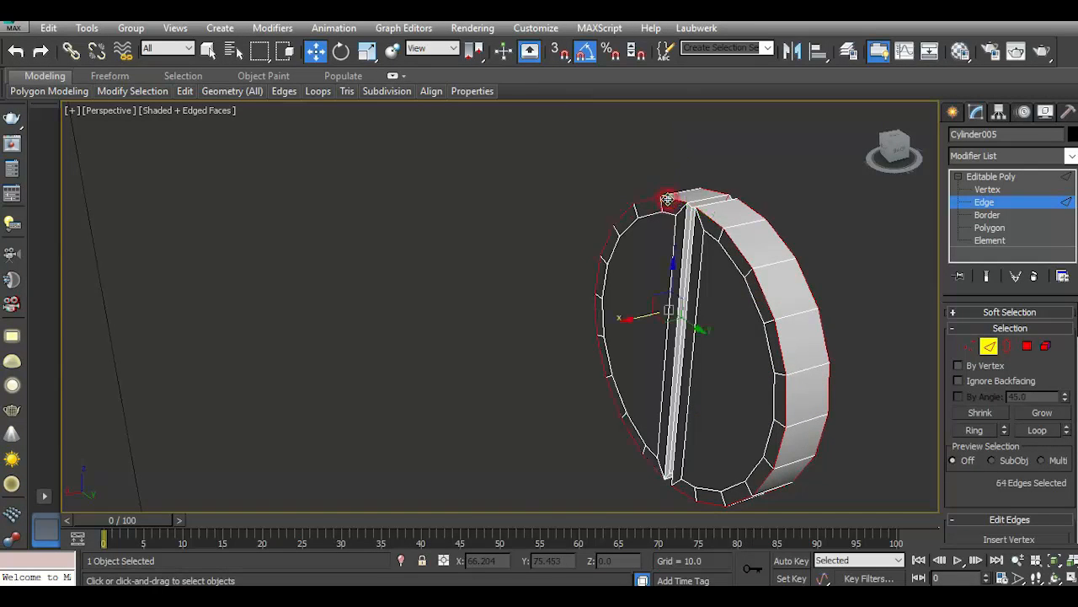
Try chamfering the selected loops by 0.04 with 2 segments, open chamfer and smoothing off, and undo the chamfer.
{"action": "scroll", "coordinate": [715, 226], "scroll_direction": "up", "scroll_amount": 3}
{"action": "scroll", "coordinate": [718, 221], "scroll_direction": "up", "scroll_amount": 2}
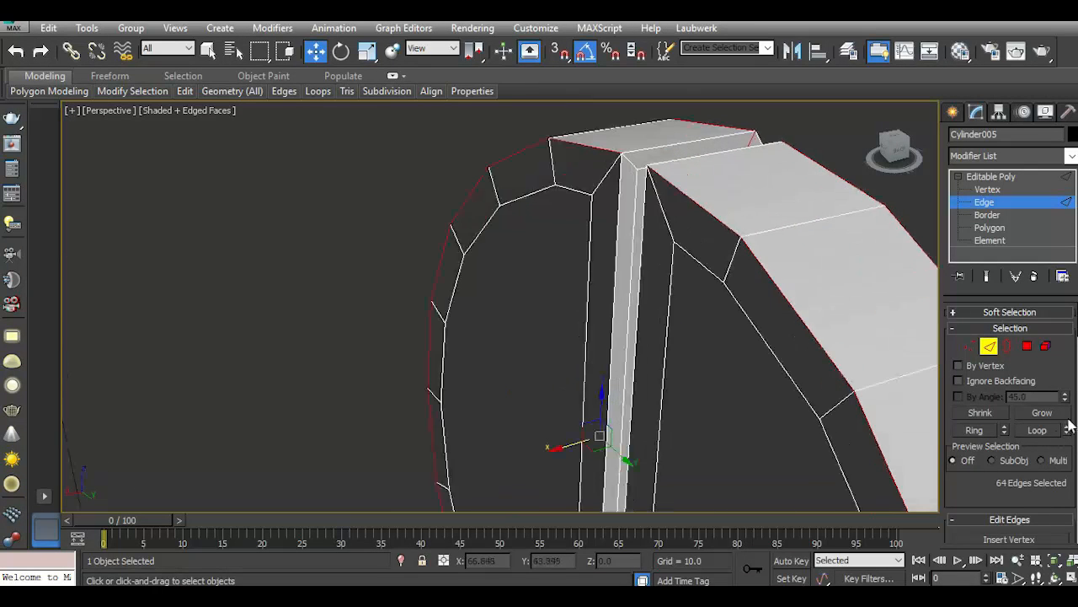
{"action": "scroll", "coordinate": [996, 497], "scroll_direction": "down", "scroll_amount": 3}
{"action": "left_click", "coordinate": [1002, 498]}
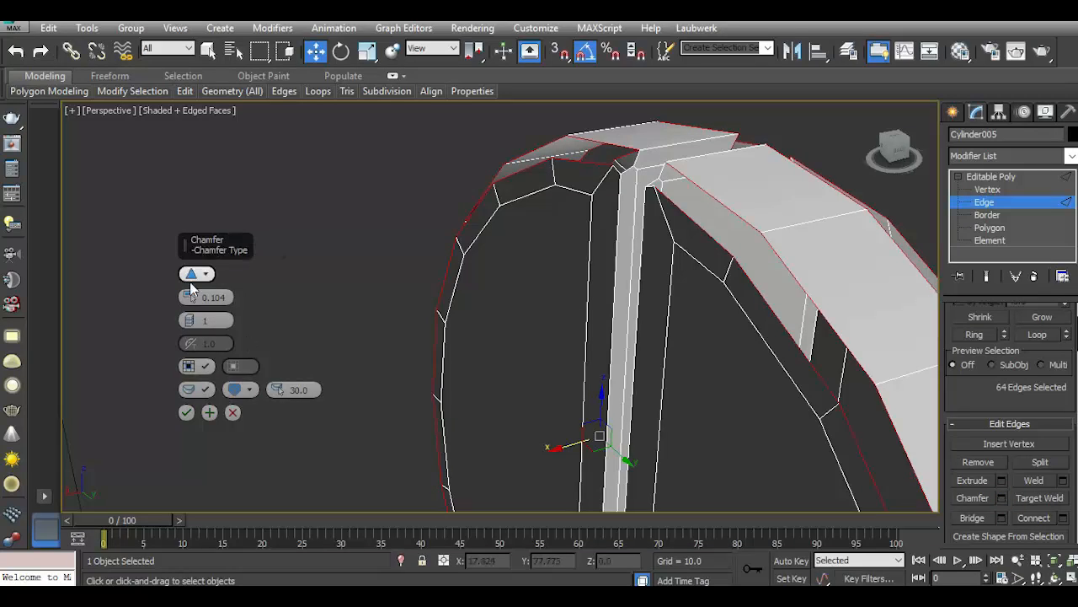
{"action": "left_click", "coordinate": [190, 365]}
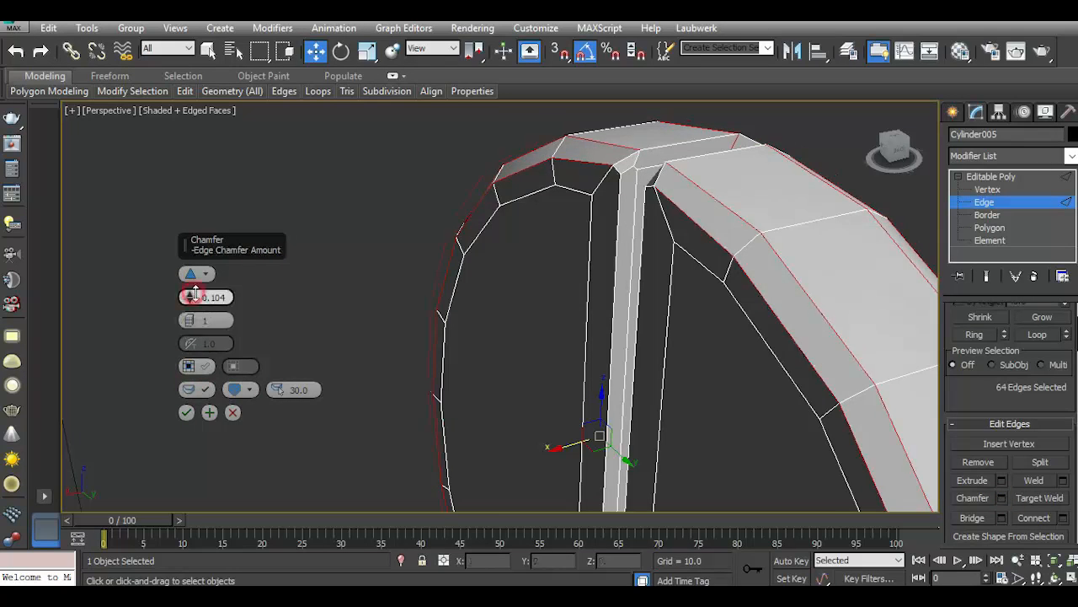
{"action": "right_click", "coordinate": [191, 292]}
{"action": "left_click_drag", "start_coordinate": [190, 291], "coordinate": [190, 320]}
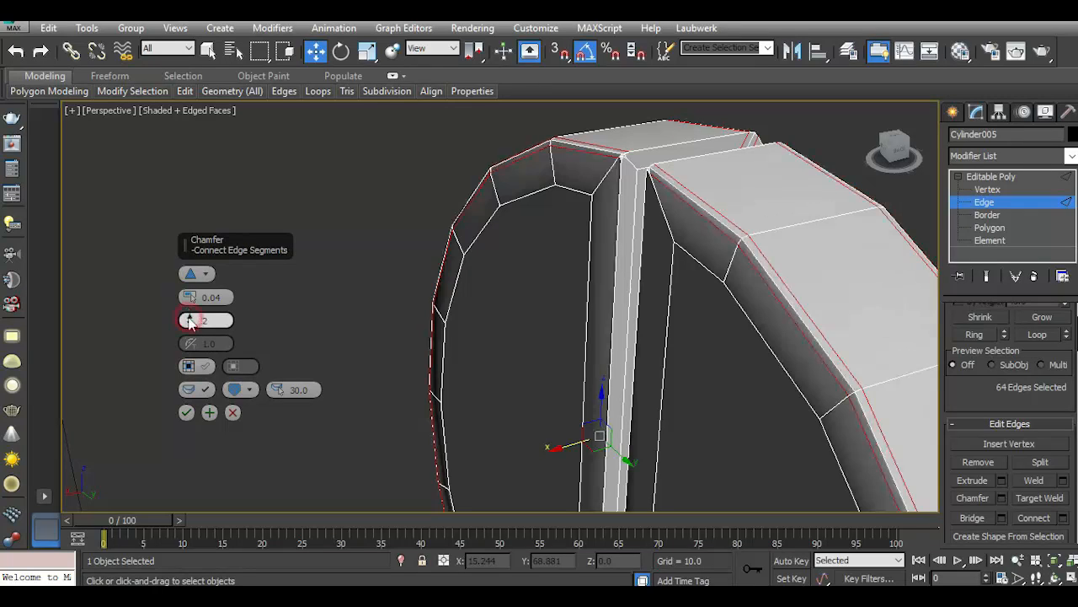
{"action": "left_click", "coordinate": [196, 390]}
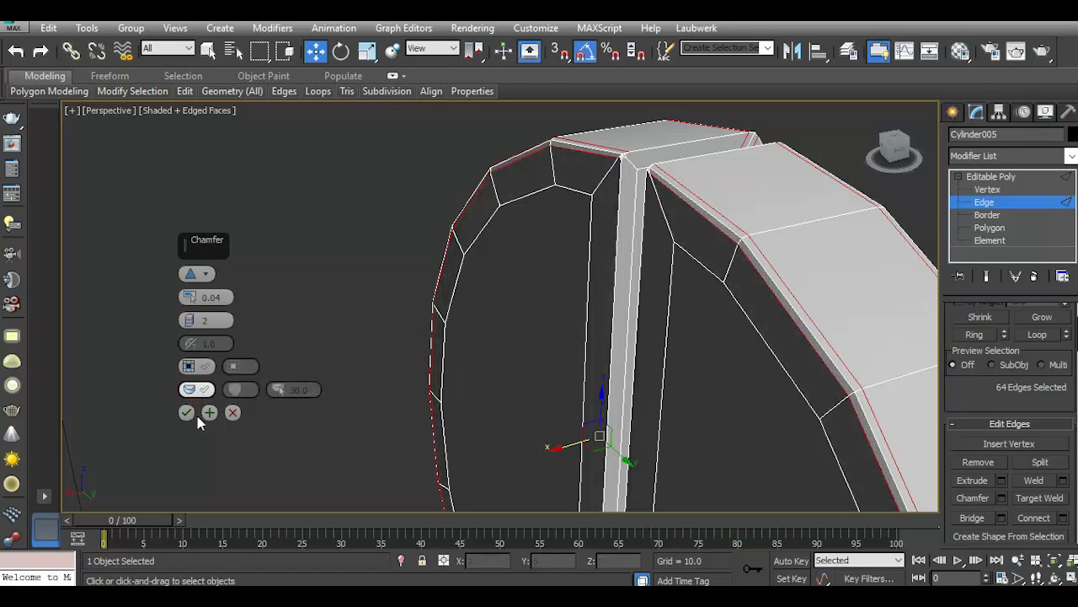
{"action": "left_click", "coordinate": [186, 412]}
{"action": "scroll", "coordinate": [462, 296], "scroll_direction": "down", "scroll_amount": 3}
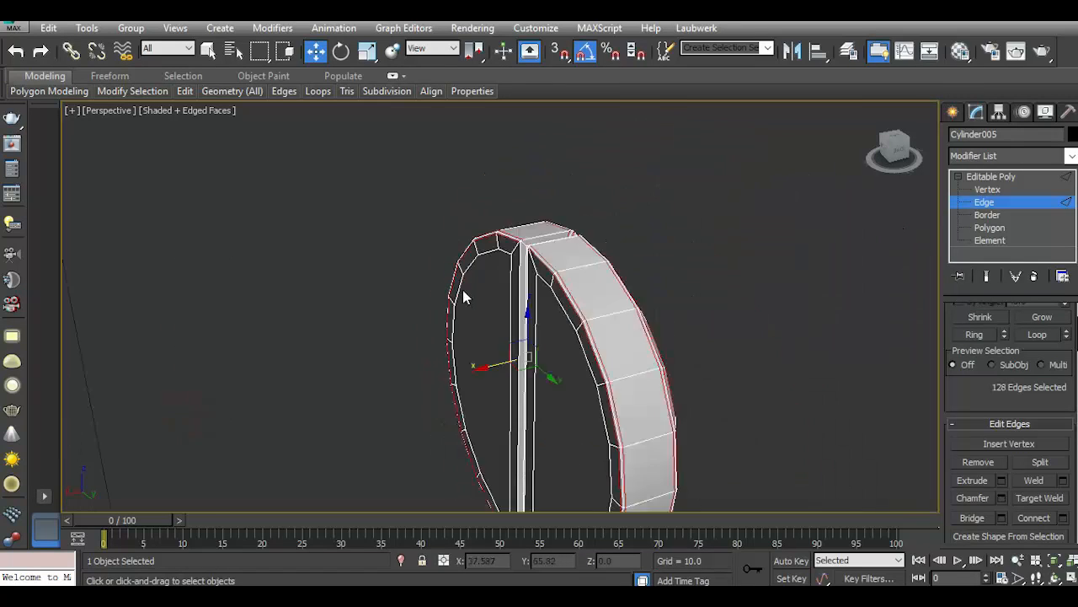
{"action": "scroll", "coordinate": [522, 249], "scroll_direction": "up", "scroll_amount": 5}
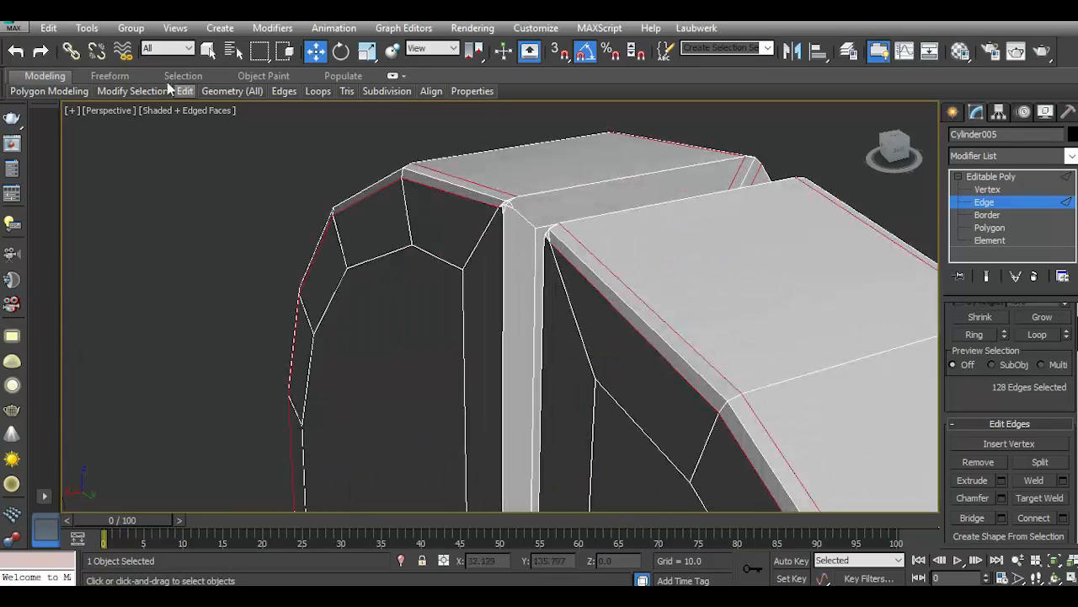
{"action": "left_click", "coordinate": [16, 51]}
Add the slot's long edges on the back and front faces and its upper bevel edges to the edge selection.
{"action": "left_click", "coordinate": [502, 256], "text": "ctrl"}
{"action": "left_click", "coordinate": [541, 315], "text": "ctrl"}
{"action": "scroll", "coordinate": [575, 218], "scroll_direction": "down", "scroll_amount": 10}
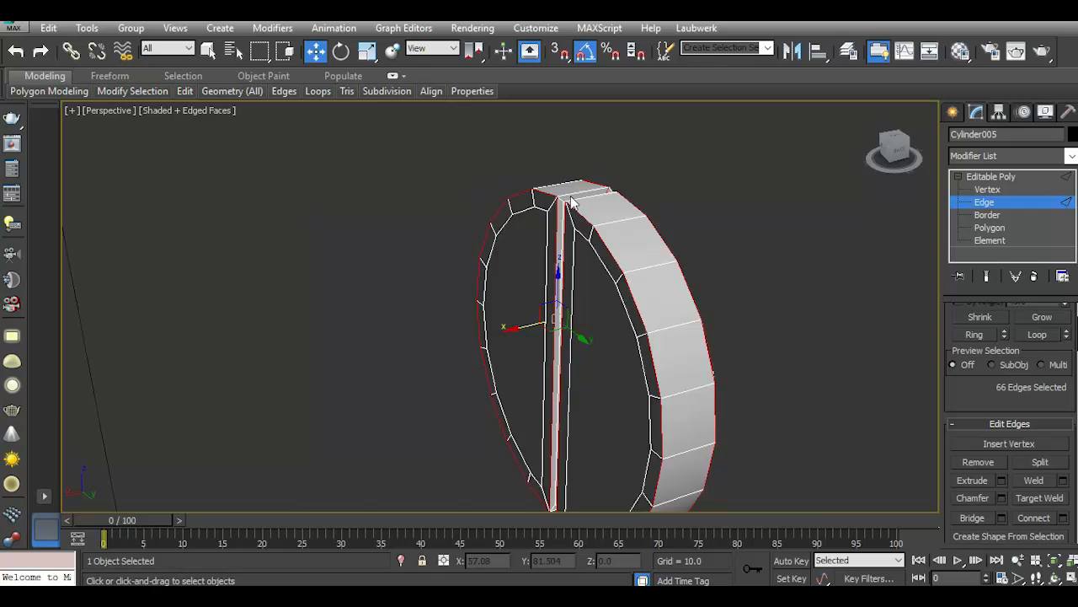
{"action": "left_click_drag", "start_coordinate": [897, 156], "coordinate": [742, 173]}
{"action": "scroll", "coordinate": [389, 228], "scroll_direction": "up", "scroll_amount": 6}
{"action": "left_click", "coordinate": [389, 227], "text": "ctrl"}
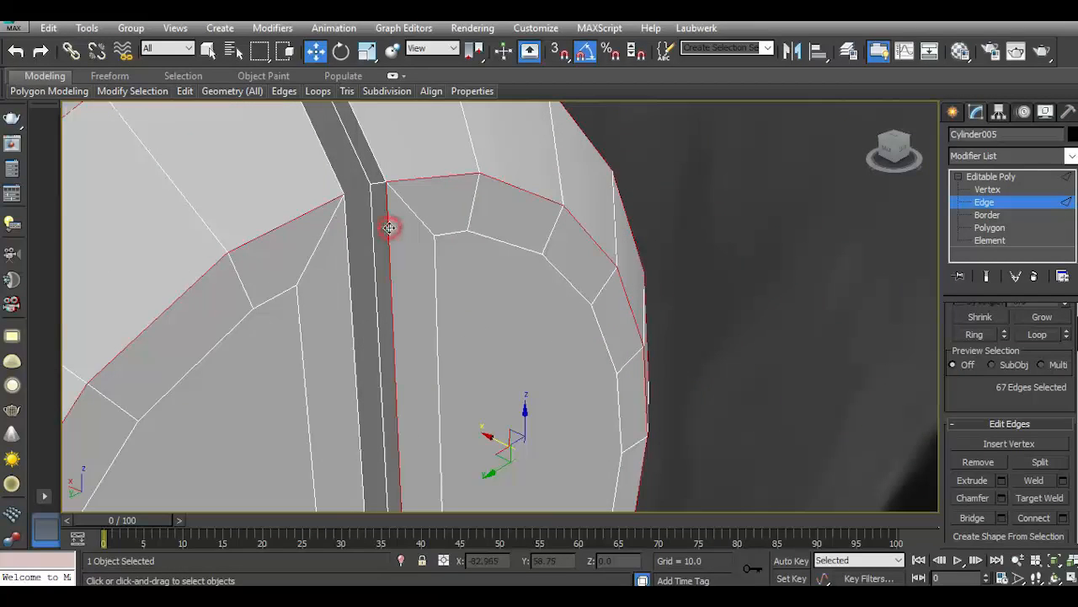
{"action": "left_click", "coordinate": [345, 248], "text": "ctrl"}
{"action": "left_click", "coordinate": [379, 168], "text": "ctrl"}
{"action": "left_click", "coordinate": [326, 163], "text": "ctrl"}
{"action": "scroll", "coordinate": [340, 214], "scroll_direction": "down", "scroll_amount": 4}
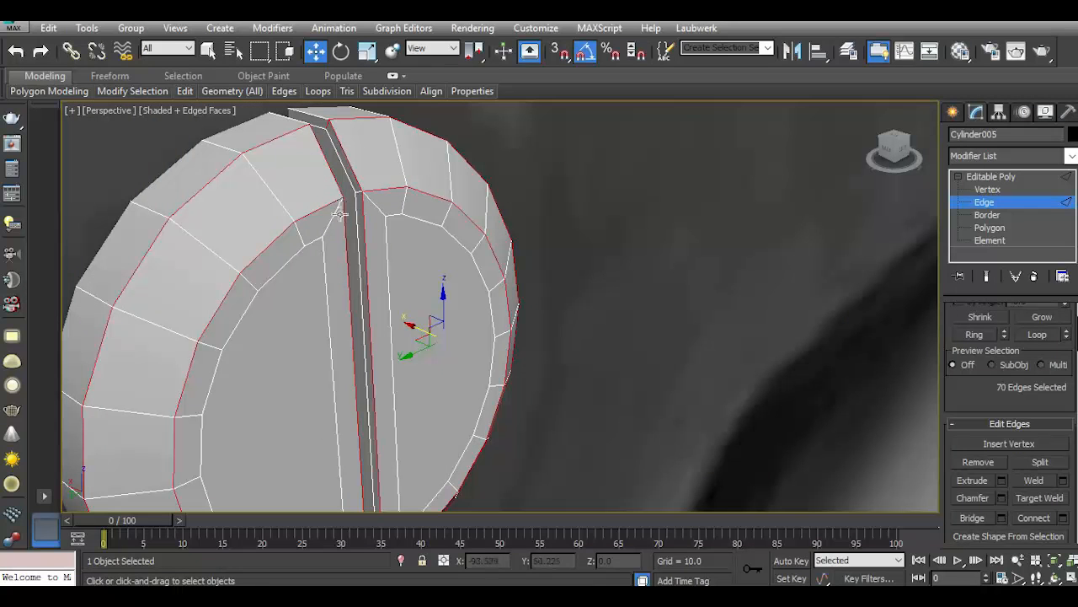
{"action": "left_click", "coordinate": [346, 159], "text": "ctrl"}
Add the slot's remaining bevel edges at the lower end of both screw halves to the edge selection.
{"action": "scroll", "coordinate": [402, 328], "scroll_direction": "down", "scroll_amount": 3}
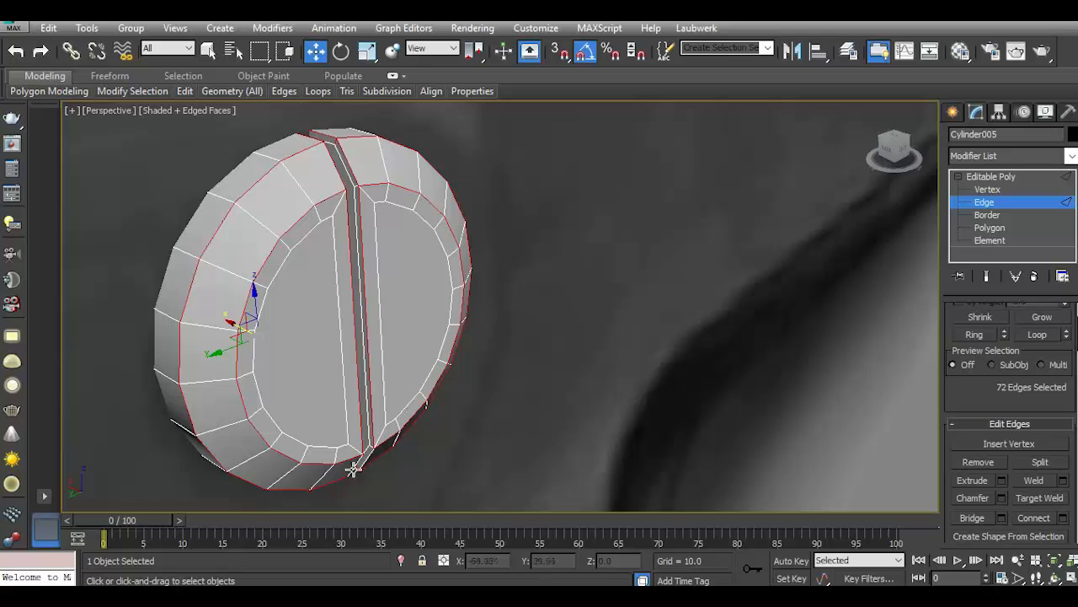
{"action": "scroll", "coordinate": [350, 464], "scroll_direction": "up", "scroll_amount": 3}
{"action": "scroll", "coordinate": [350, 461], "scroll_direction": "down", "scroll_amount": 5}
{"action": "scroll", "coordinate": [355, 463], "scroll_direction": "up", "scroll_amount": 2}
{"action": "left_click_drag", "start_coordinate": [907, 152], "coordinate": [898, 100]}
{"action": "scroll", "coordinate": [320, 333], "scroll_direction": "up", "scroll_amount": 5}
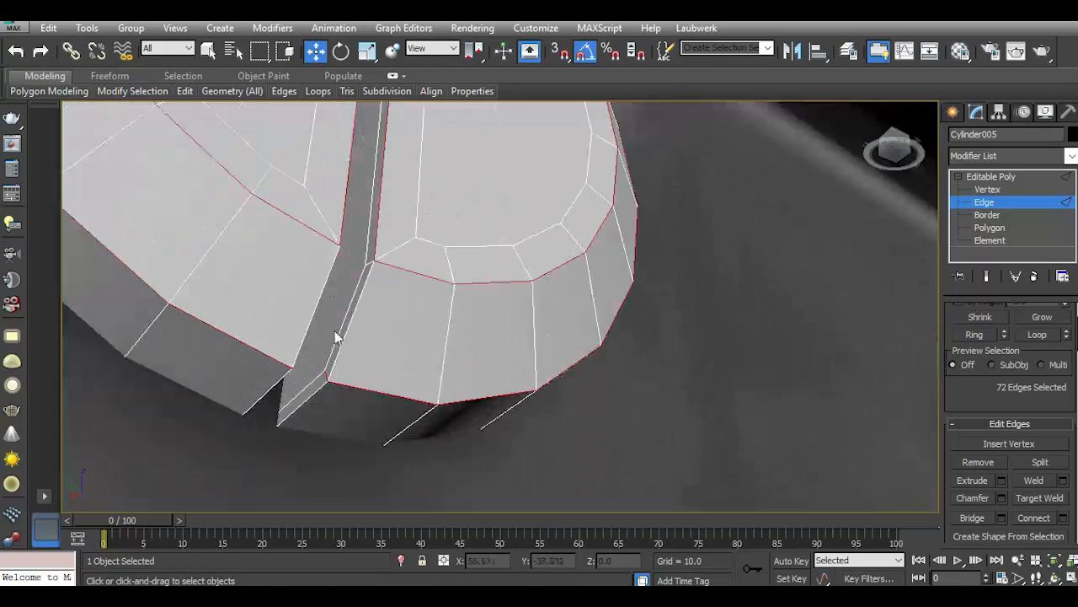
{"action": "left_click", "coordinate": [348, 343], "text": "ctrl"}
{"action": "left_click", "coordinate": [283, 345], "text": "ctrl"}
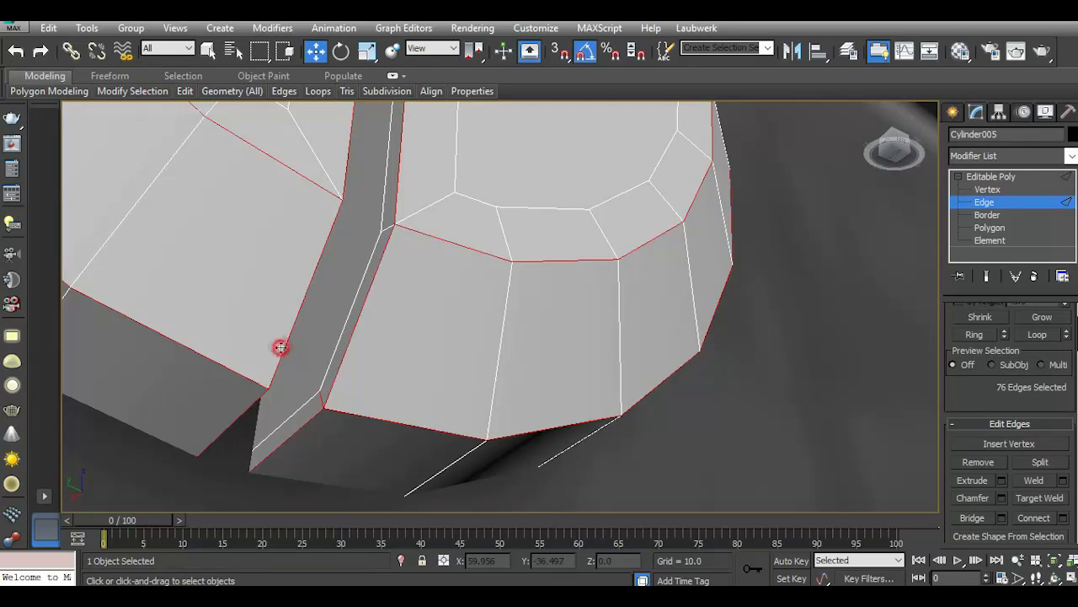
Chamfer the selected rim, bevel and slot edges by 0.02 with 2 segments.
{"action": "left_click", "coordinate": [1002, 499]}
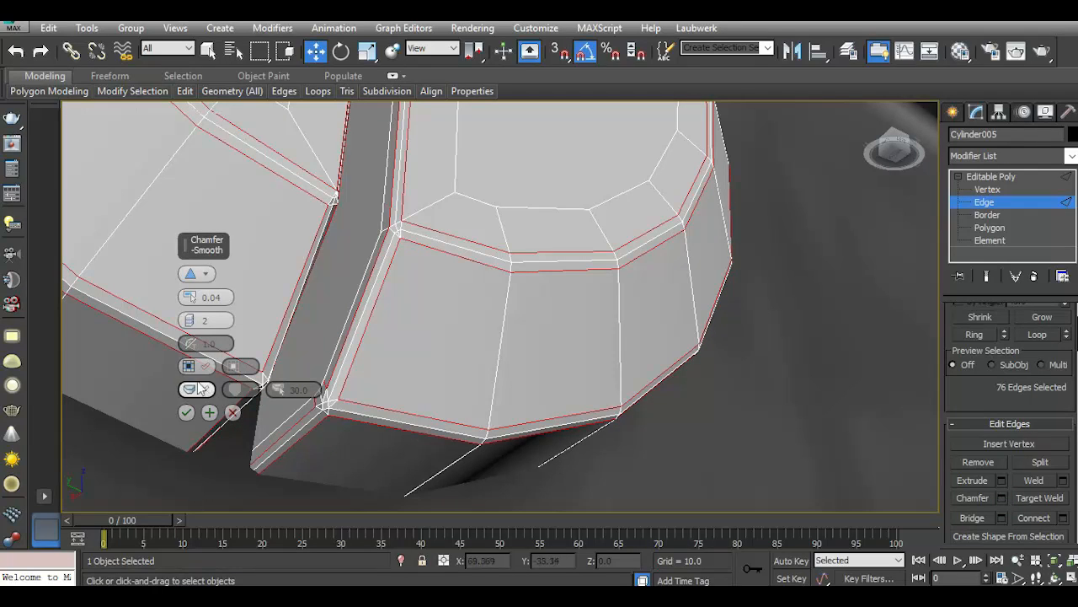
{"action": "left_click_drag", "start_coordinate": [188, 296], "coordinate": [192, 308]}
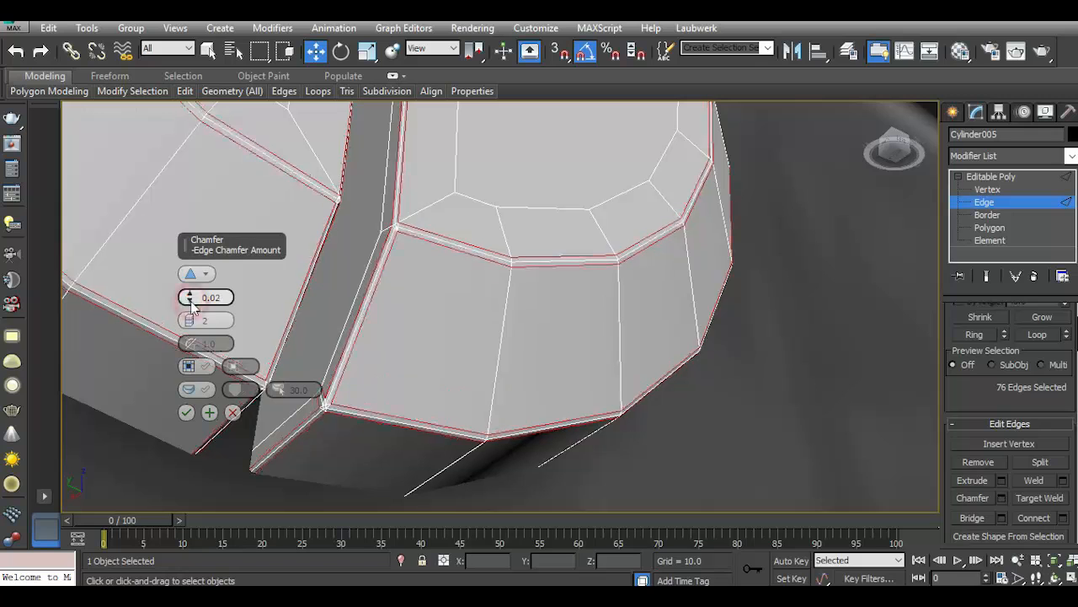
{"action": "left_click", "coordinate": [186, 412]}
Leave edge editing and preview the whole screw with NURMS smoothing against the reference image.
{"action": "left_click_drag", "start_coordinate": [888, 160], "coordinate": [820, 151]}
{"action": "scroll", "coordinate": [630, 337], "scroll_direction": "down", "scroll_amount": 5}
{"action": "scroll", "coordinate": [773, 287], "scroll_direction": "up", "scroll_amount": 5}
{"action": "scroll", "coordinate": [727, 274], "scroll_direction": "up", "scroll_amount": 4}
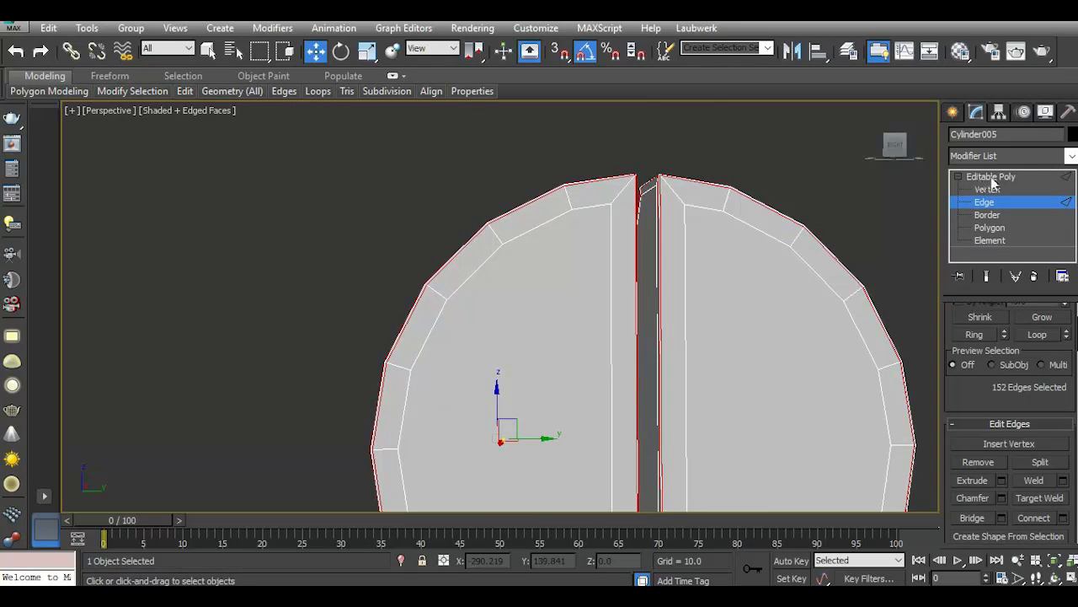
{"action": "left_click", "coordinate": [990, 178]}
{"action": "mouse_move", "coordinate": [187, 91]}
{"action": "left_click", "coordinate": [240, 199]}
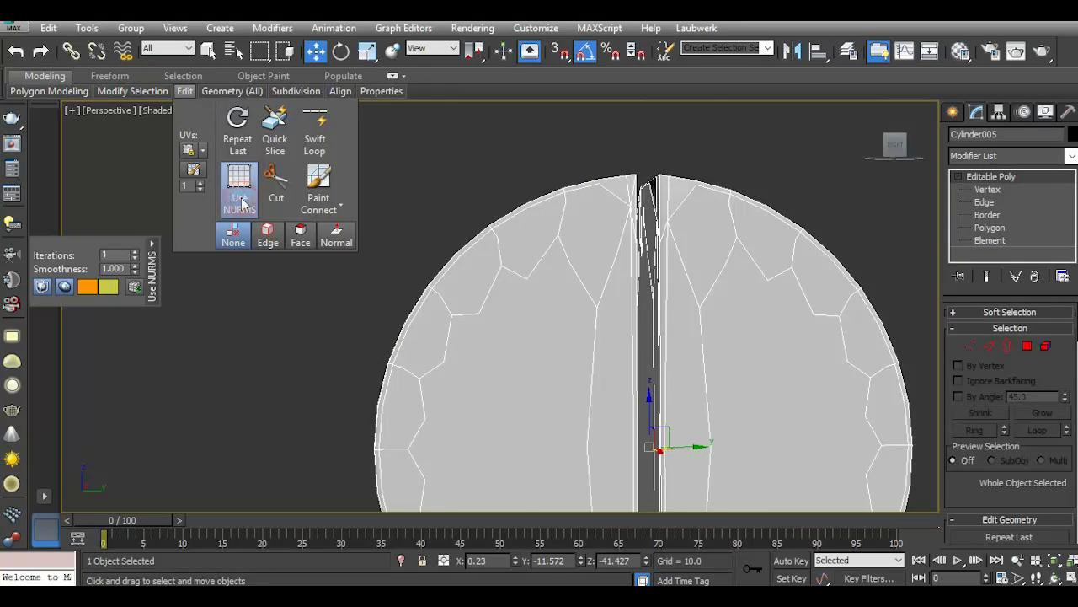
{"action": "left_click_drag", "start_coordinate": [904, 146], "coordinate": [973, 157]}
{"action": "scroll", "coordinate": [734, 169], "scroll_direction": "down", "scroll_amount": 6}
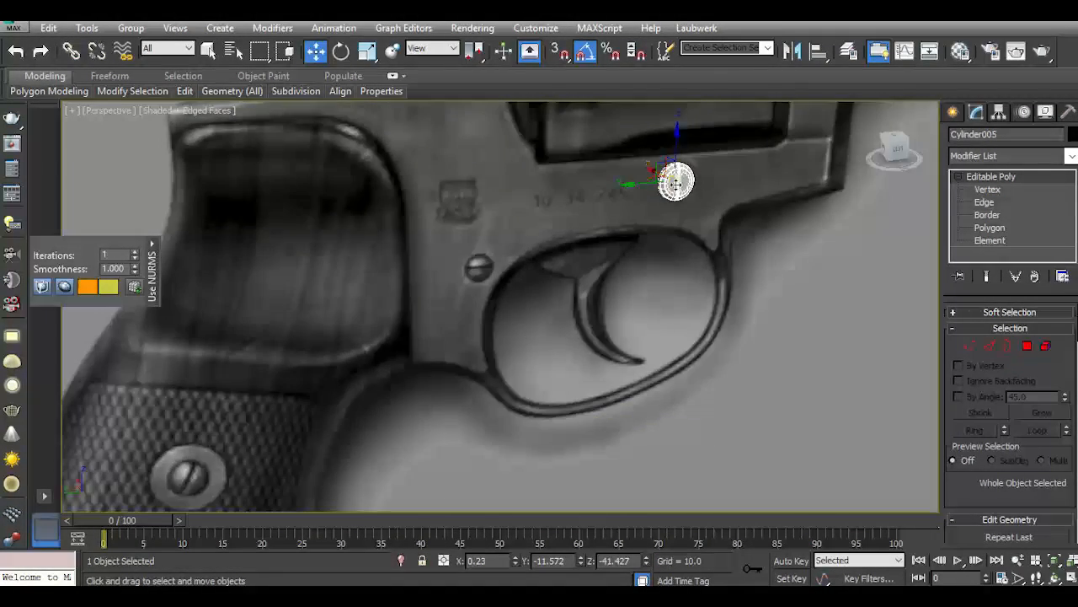
{"action": "scroll", "coordinate": [677, 182], "scroll_direction": "up", "scroll_amount": 7}
{"action": "scroll", "coordinate": [465, 274], "scroll_direction": "down", "scroll_amount": 1}
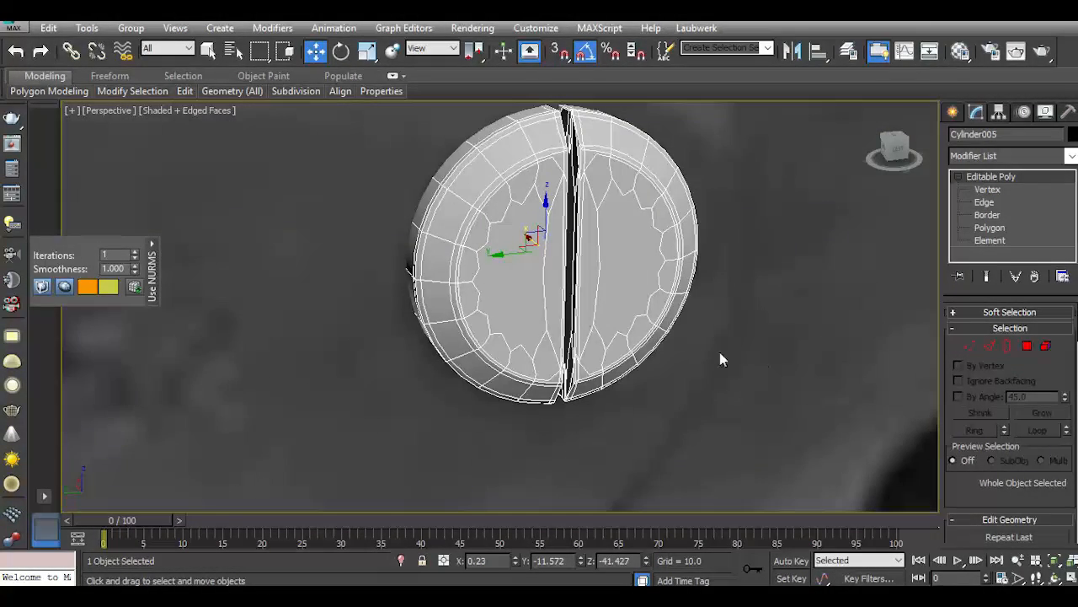
Examine the smoothed corners where the slot meets the bevel up close, and turn NURMS smoothing off.
{"action": "left_click", "coordinate": [761, 362]}
{"action": "scroll", "coordinate": [600, 192], "scroll_direction": "up", "scroll_amount": 3}
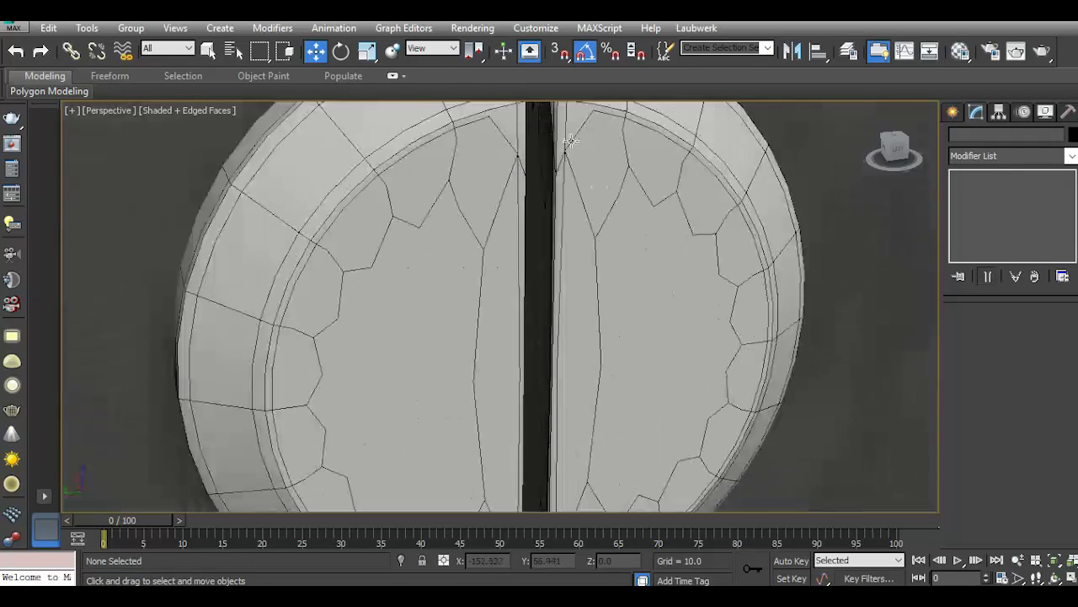
{"action": "scroll", "coordinate": [573, 143], "scroll_direction": "down", "scroll_amount": 3}
{"action": "scroll", "coordinate": [493, 222], "scroll_direction": "up", "scroll_amount": 5}
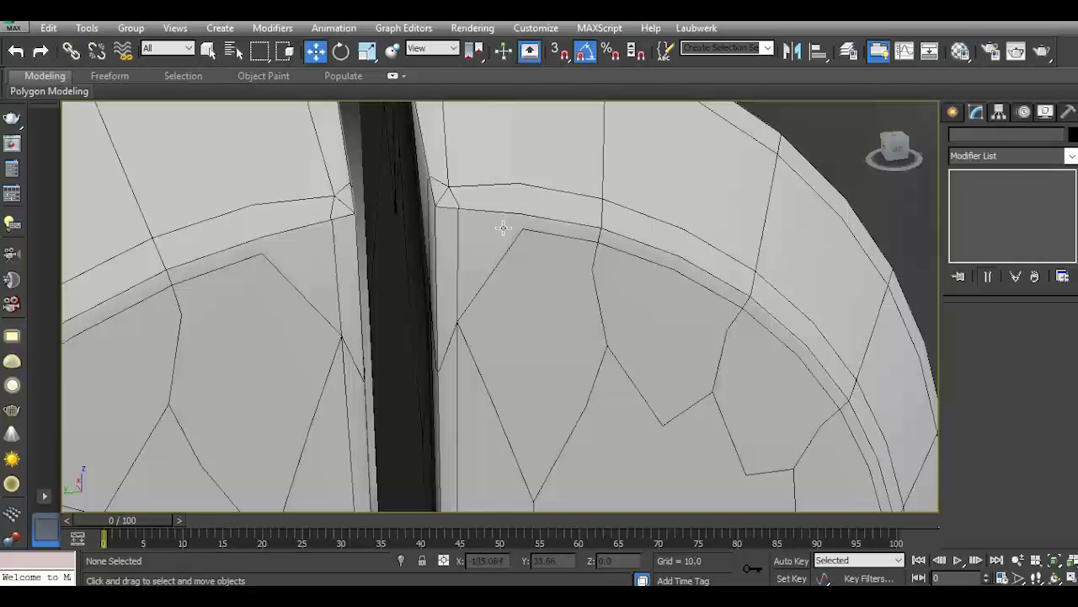
{"action": "left_click", "coordinate": [503, 228]}
{"action": "mouse_move", "coordinate": [190, 92]}
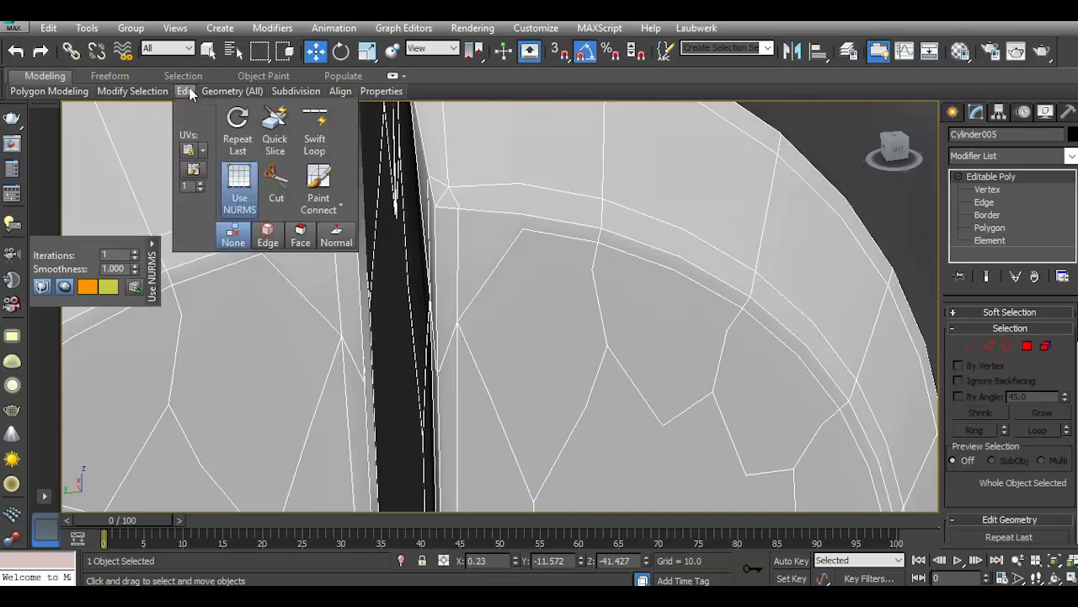
{"action": "left_click", "coordinate": [244, 193]}
{"action": "scroll", "coordinate": [517, 233], "scroll_direction": "down", "scroll_amount": 2}
{"action": "scroll", "coordinate": [440, 222], "scroll_direction": "down", "scroll_amount": 6}
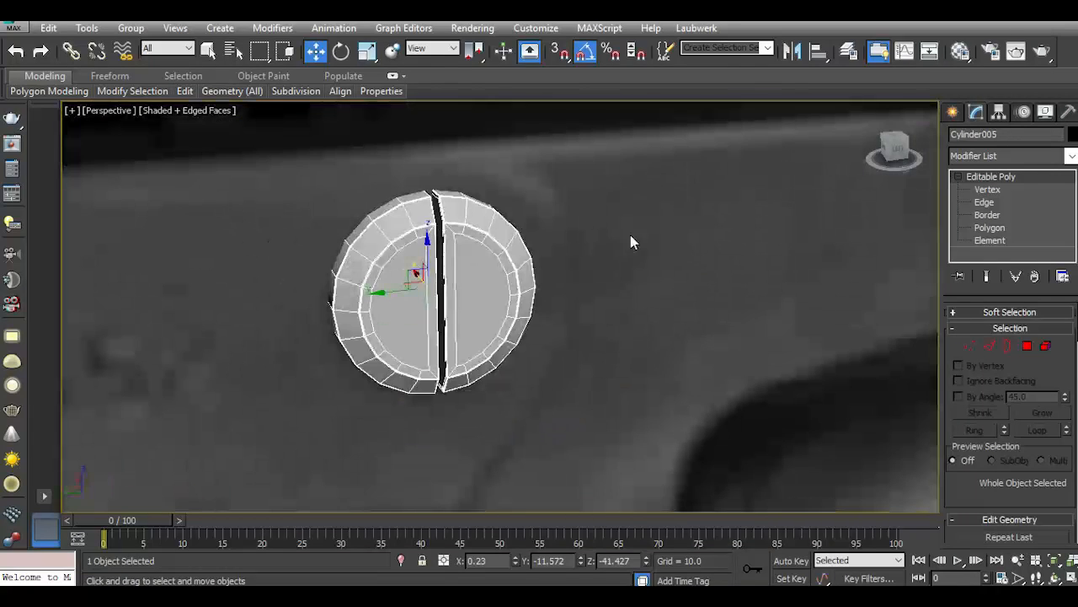
Add a TurboSmooth modifier to the screw and set it to 2 iterations.
{"action": "left_click", "coordinate": [1071, 156]}
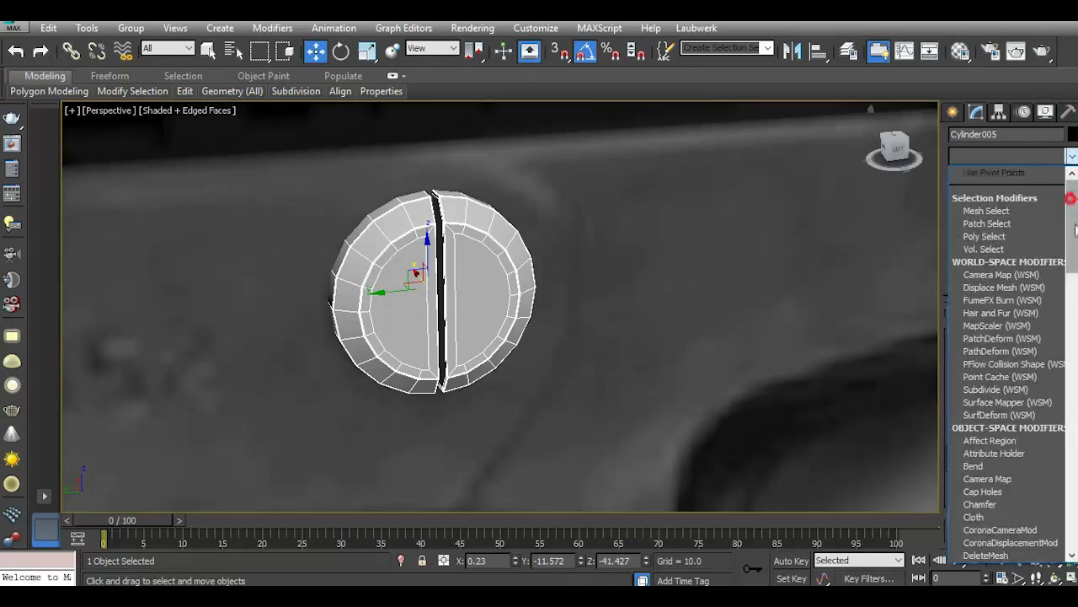
{"action": "scroll", "coordinate": [1002, 354], "scroll_direction": "down", "scroll_amount": 10}
{"action": "left_click", "coordinate": [1000, 326]}
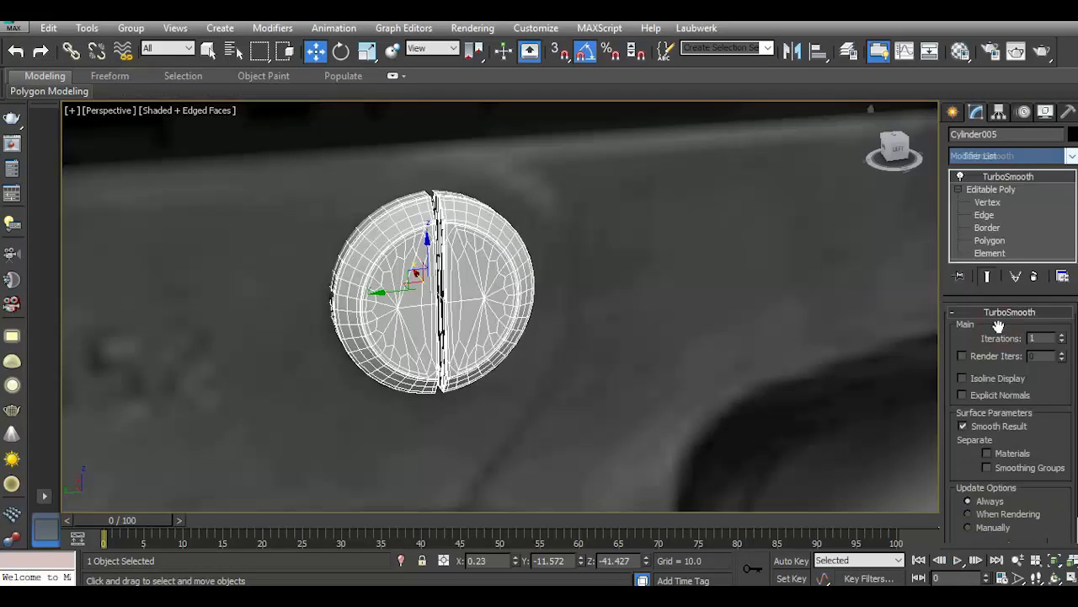
{"action": "scroll", "coordinate": [633, 287], "scroll_direction": "down", "scroll_amount": 2}
{"action": "left_click", "coordinate": [1061, 334]}
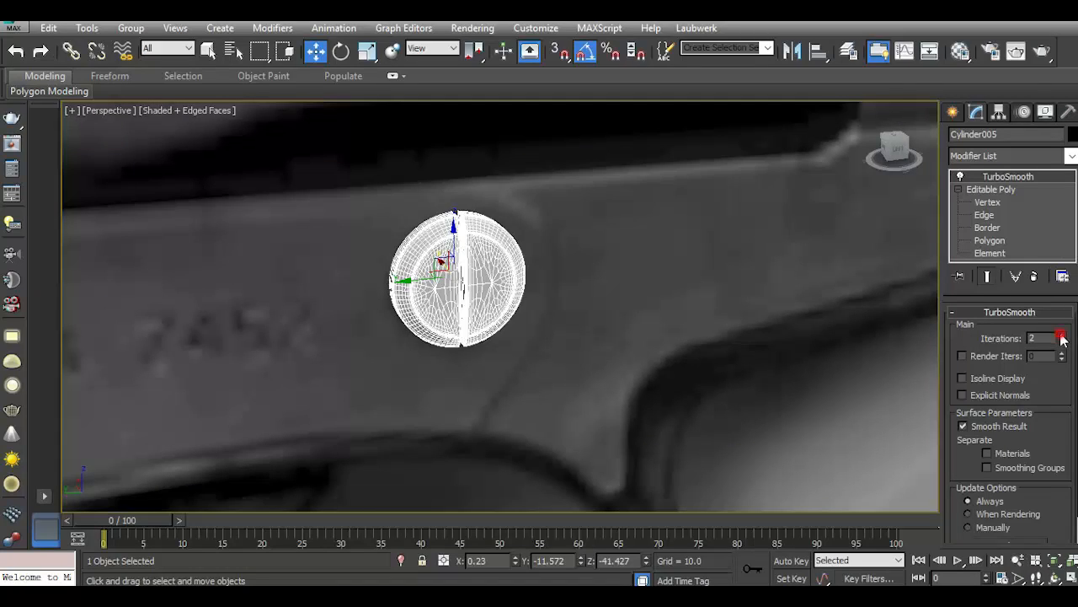
Deselect the screw, switch the viewport to Shaded display without edged faces and check the screw from different angles.
{"action": "left_click", "coordinate": [822, 393]}
{"action": "scroll", "coordinate": [588, 279], "scroll_direction": "down", "scroll_amount": 4}
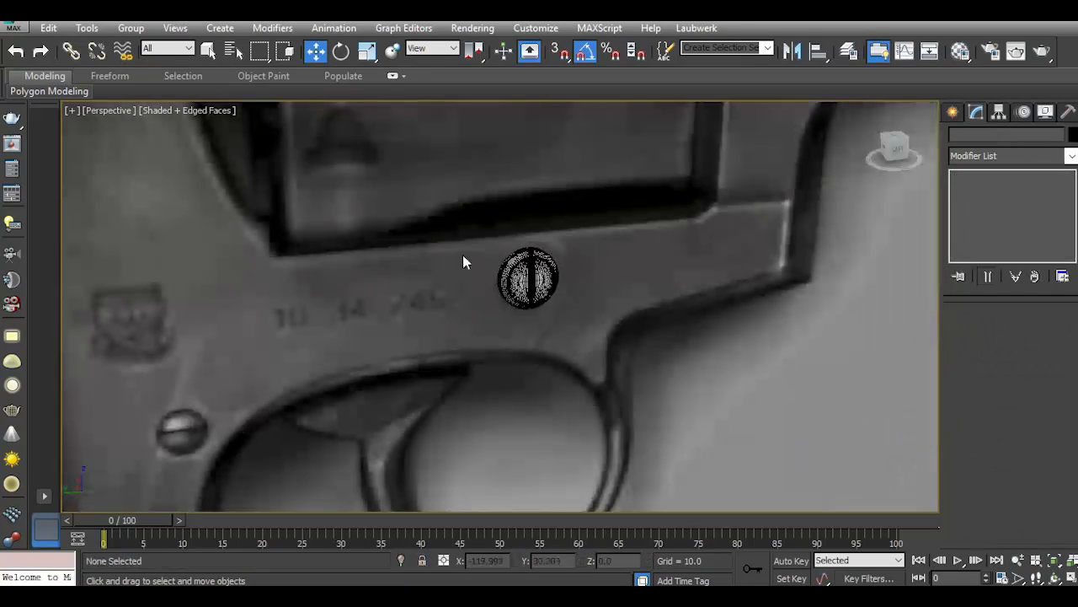
{"action": "left_click", "coordinate": [194, 111]}
{"action": "left_click", "coordinate": [282, 180]}
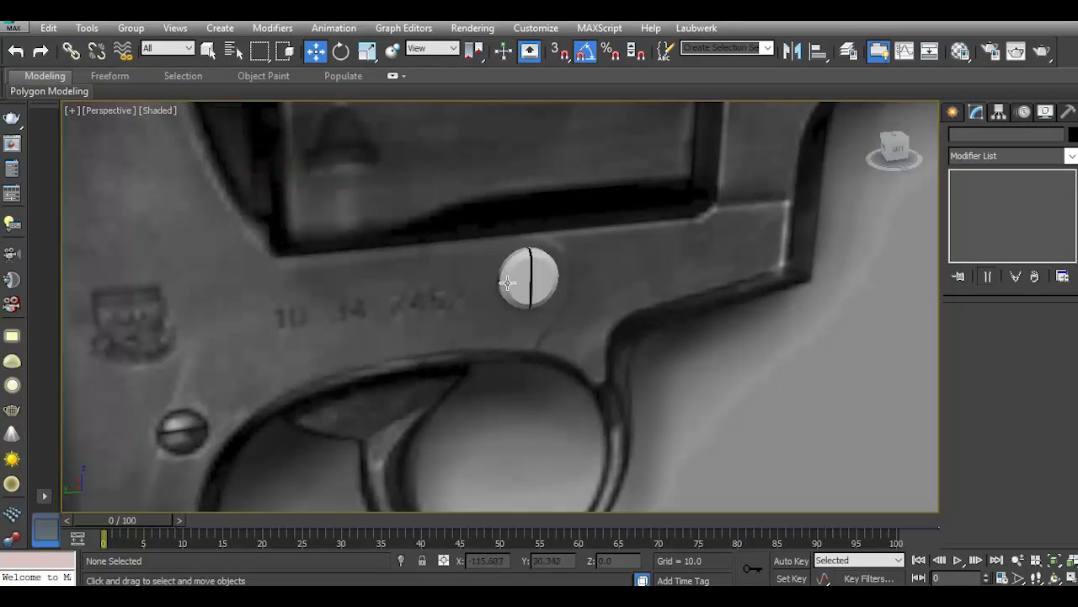
{"action": "scroll", "coordinate": [542, 263], "scroll_direction": "up", "scroll_amount": 3}
{"action": "left_click_drag", "start_coordinate": [899, 147], "coordinate": [842, 136]}
{"action": "scroll", "coordinate": [628, 255], "scroll_direction": "down", "scroll_amount": 6}
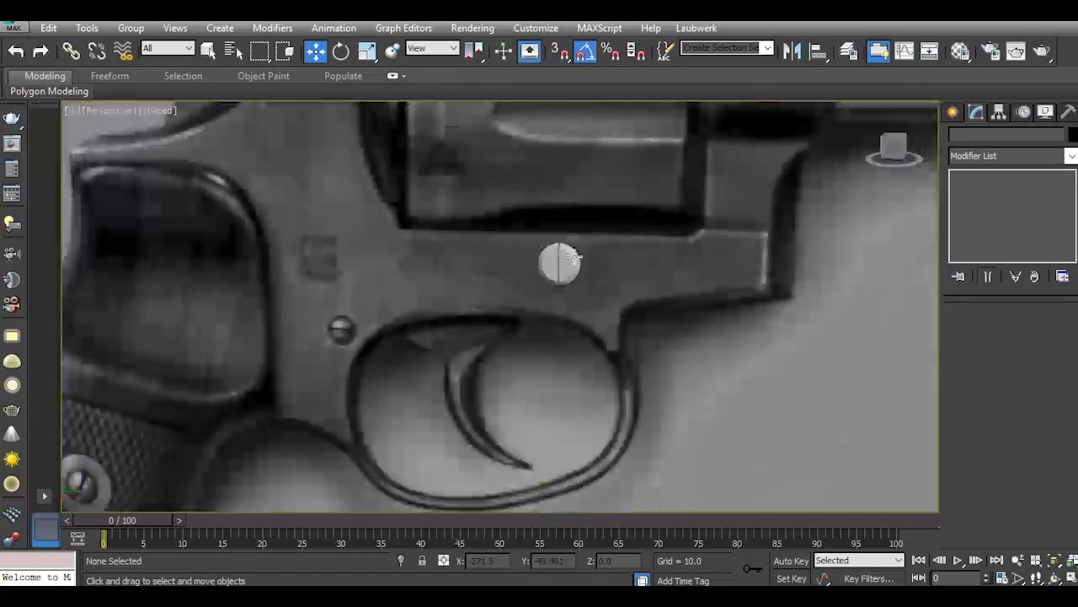
Select the screw in the Left view and unhide all the other revolver parts.
{"action": "key", "text": "l"}
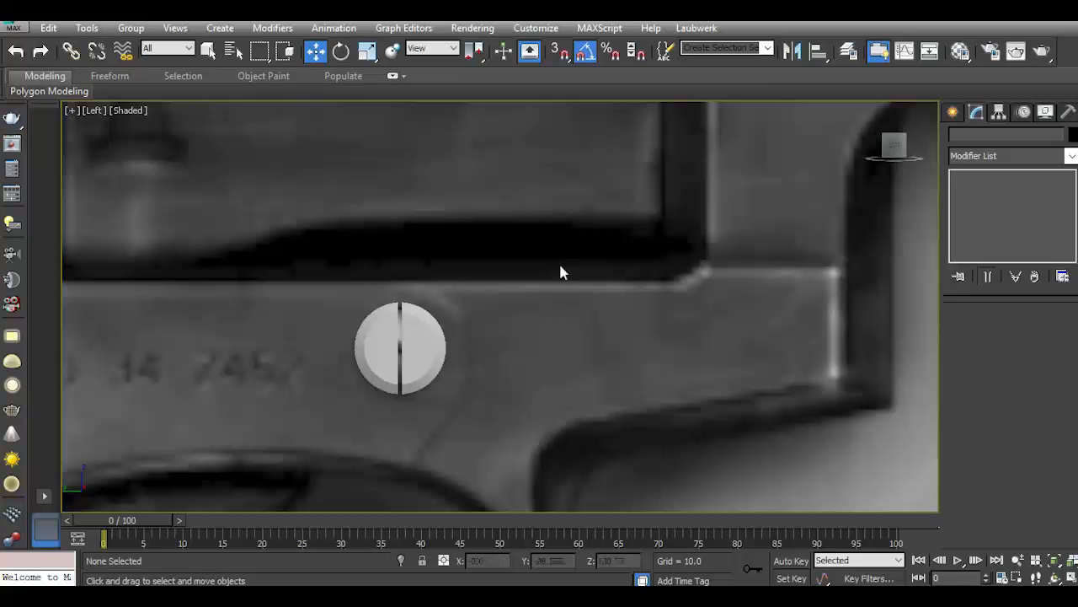
{"action": "left_click", "coordinate": [406, 341]}
{"action": "scroll", "coordinate": [489, 252], "scroll_direction": "down", "scroll_amount": 6}
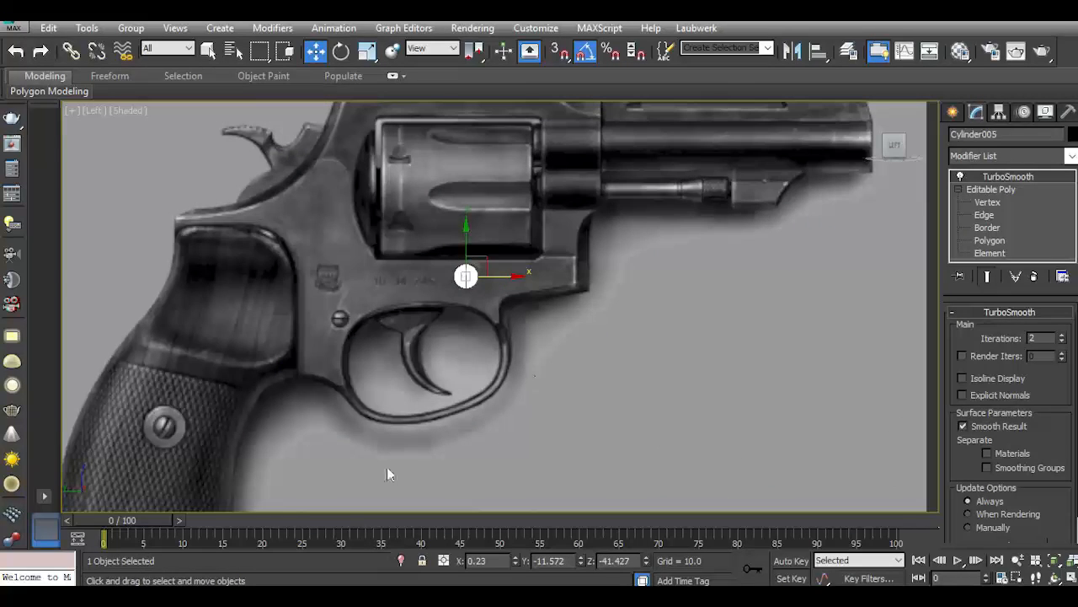
{"action": "right_click", "coordinate": [506, 270]}
{"action": "left_click", "coordinate": [534, 193]}
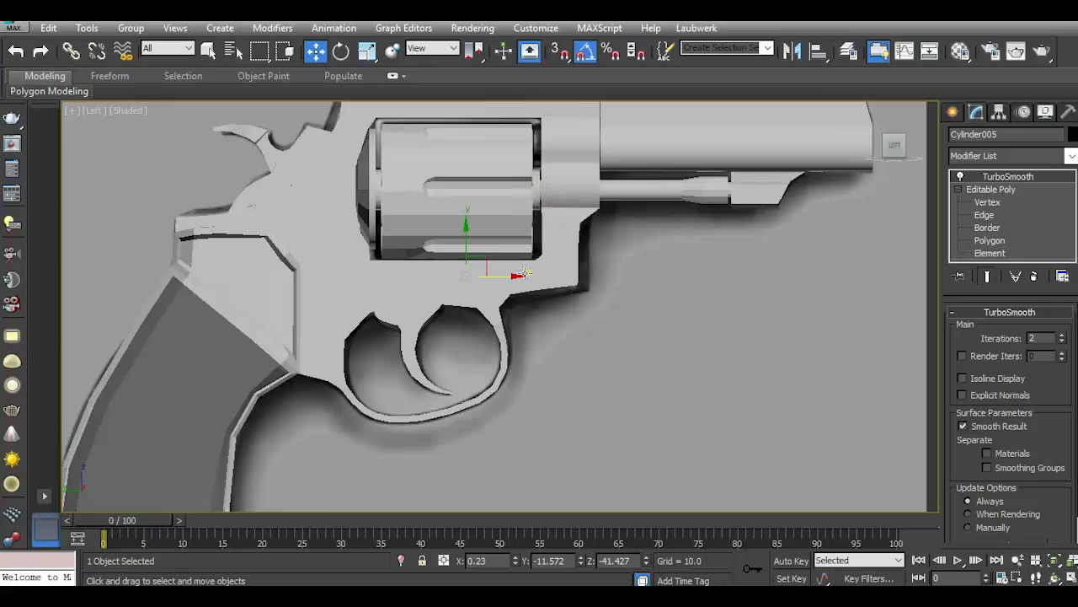
Move the screw along the X axis in Perspective to about X -3.47 to seat it on the frame's side.
{"action": "key", "text": "p"}
{"action": "left_click_drag", "start_coordinate": [889, 153], "coordinate": [924, 174]}
{"action": "scroll", "coordinate": [479, 287], "scroll_direction": "up", "scroll_amount": 5}
{"action": "left_click_drag", "start_coordinate": [473, 263], "coordinate": [484, 271]}
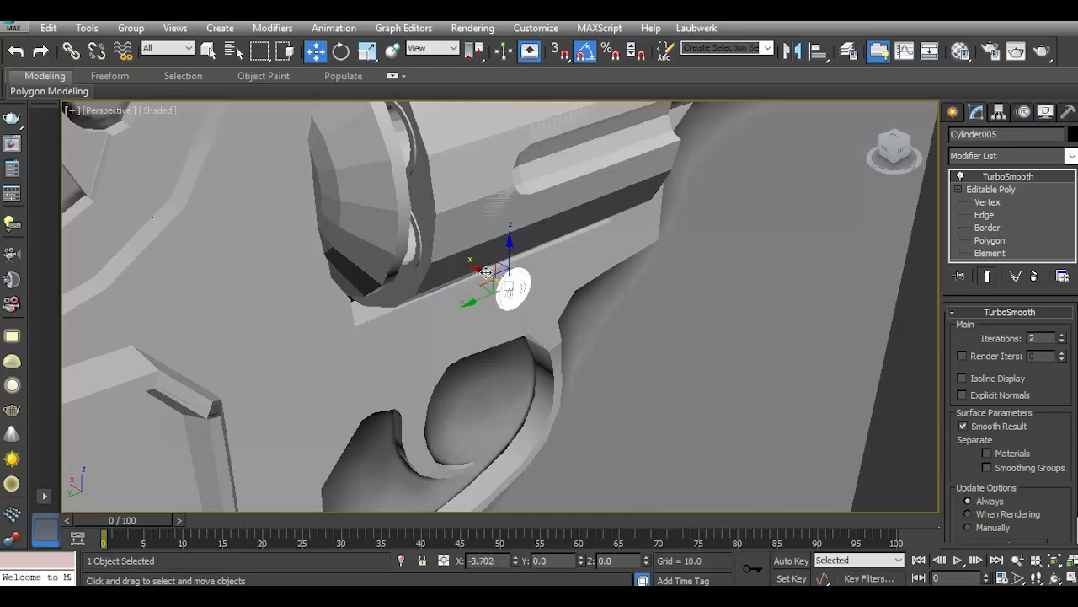
Turn off the screw's TurboSmooth modifier and delete it from the stack.
{"action": "left_click", "coordinate": [960, 177]}
{"action": "right_click", "coordinate": [984, 178]}
{"action": "left_click", "coordinate": [931, 197]}
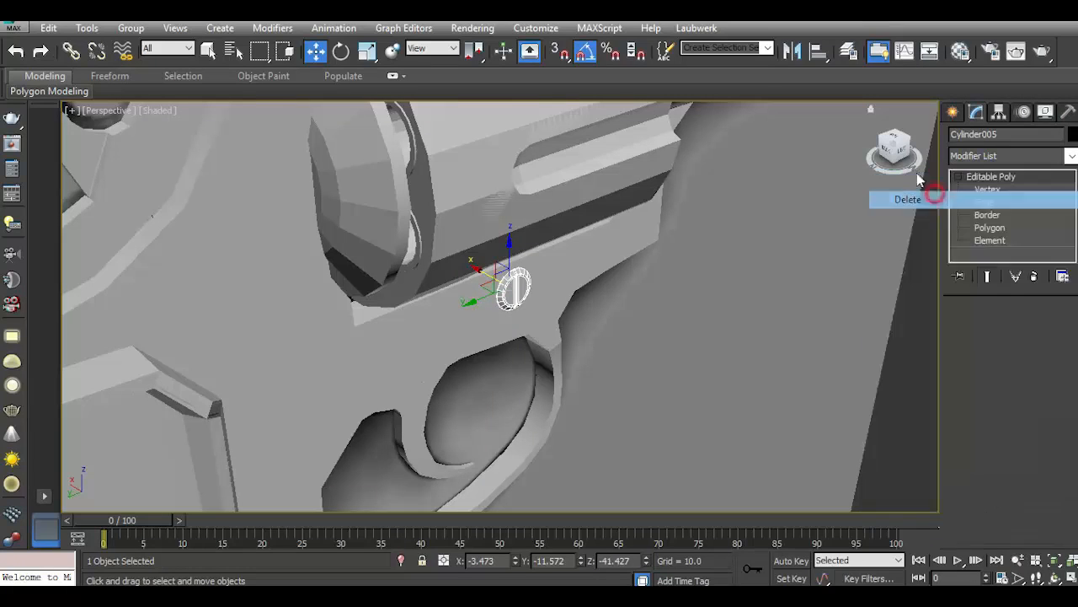
Copy the screw horizontally toward the grip in the Left view, placing the copy at about Y 18.75.
{"action": "left_click_drag", "start_coordinate": [885, 149], "coordinate": [894, 149]}
{"action": "scroll", "coordinate": [483, 291], "scroll_direction": "up", "scroll_amount": 2}
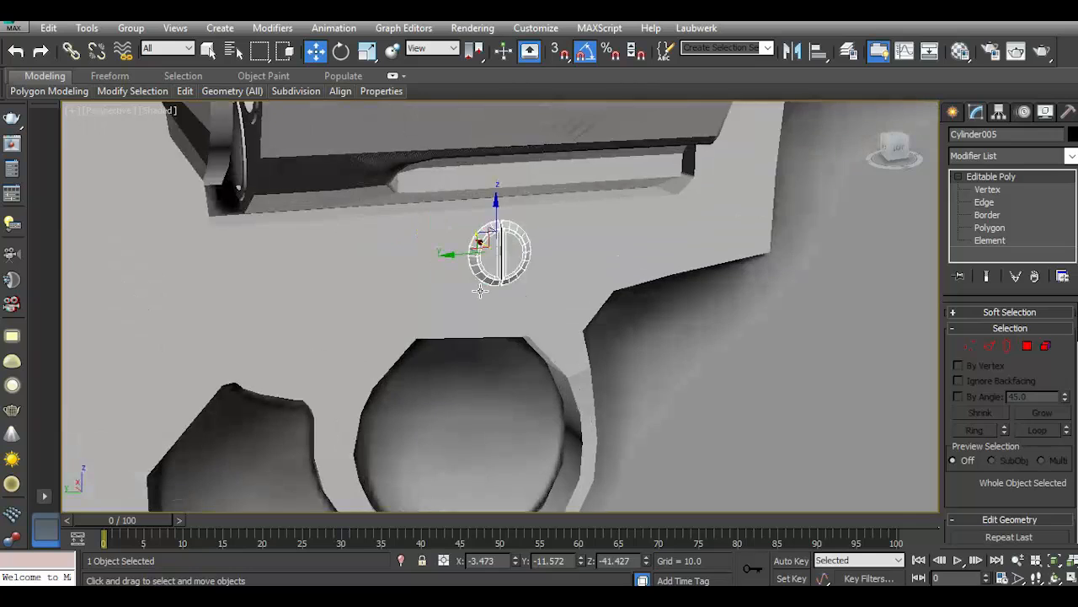
{"action": "key", "text": "l"}
{"action": "scroll", "coordinate": [483, 273], "scroll_direction": "up", "scroll_amount": 5}
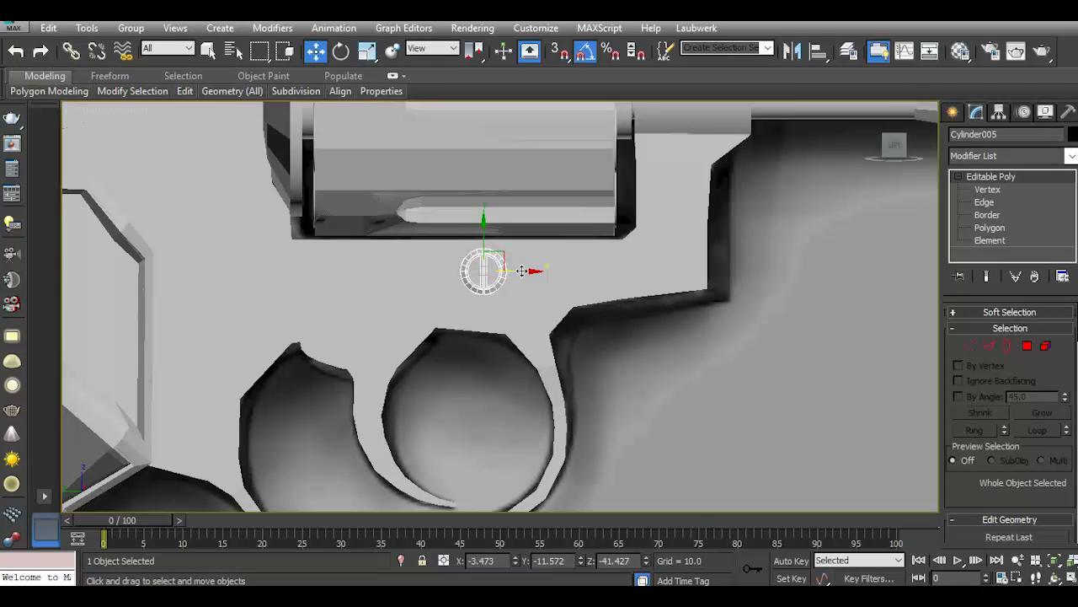
{"action": "left_click_drag", "start_coordinate": [521, 271], "coordinate": [245, 270], "text": "shift"}
{"action": "left_click", "coordinate": [542, 371]}
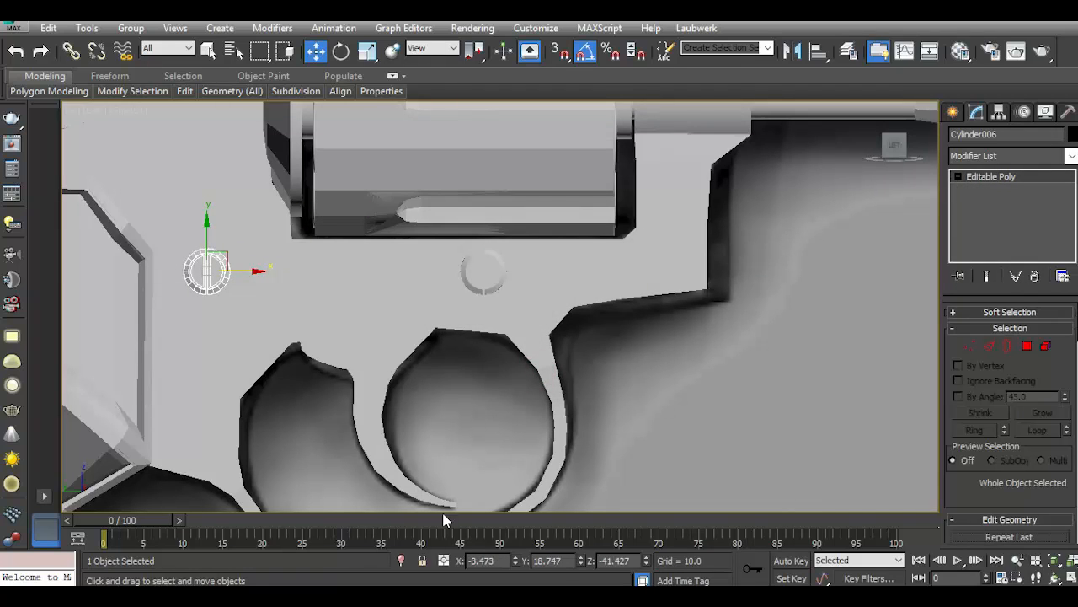
Move the copied screw down to about Z -48.95, between the grip and the trigger opening.
{"action": "scroll", "coordinate": [471, 310], "scroll_direction": "down", "scroll_amount": 4}
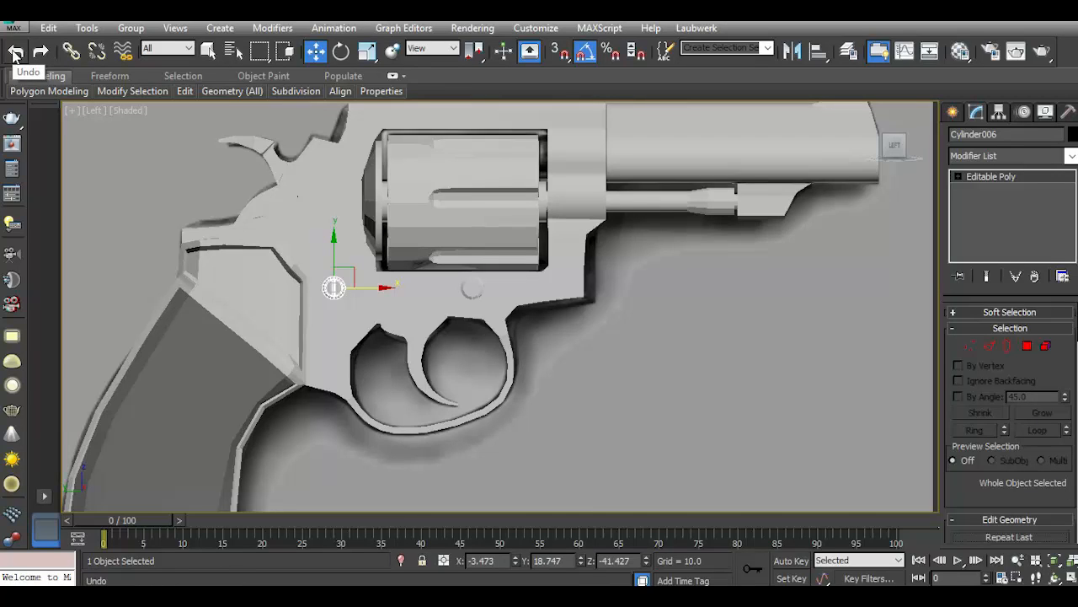
{"action": "scroll", "coordinate": [308, 295], "scroll_direction": "up", "scroll_amount": 2}
{"action": "left_click_drag", "start_coordinate": [340, 251], "coordinate": [339, 274]}
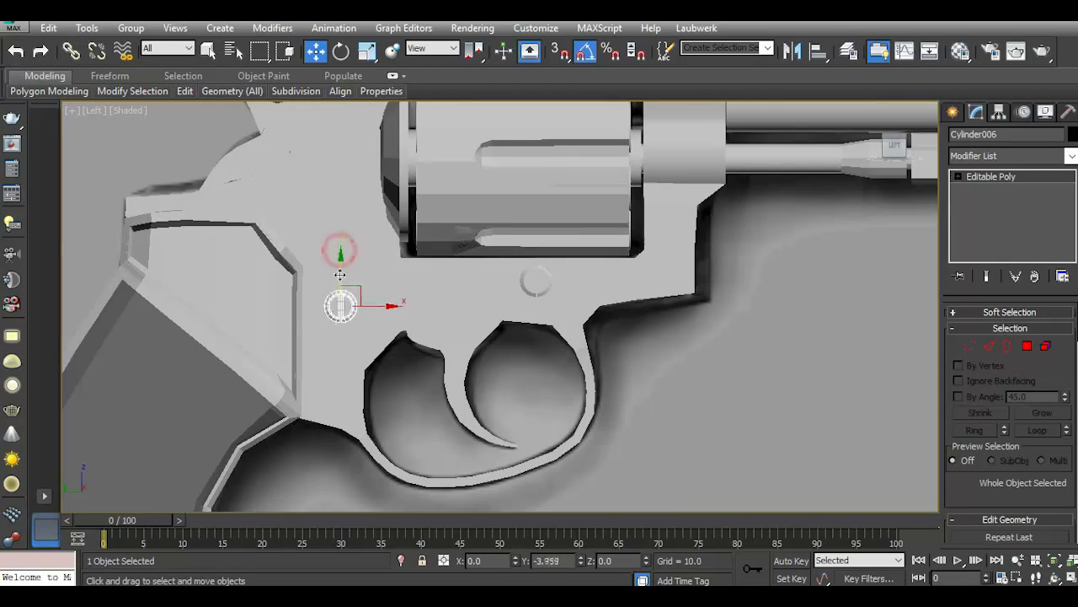
{"action": "scroll", "coordinate": [404, 299], "scroll_direction": "down", "scroll_amount": 4}
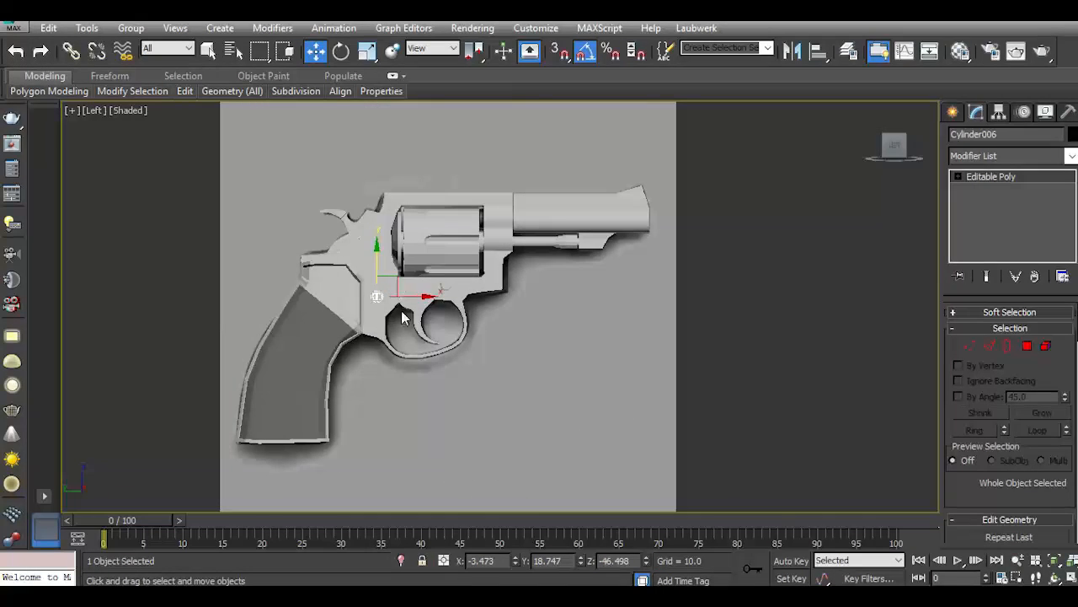
{"action": "left_click_drag", "start_coordinate": [292, 177], "coordinate": [490, 319]}
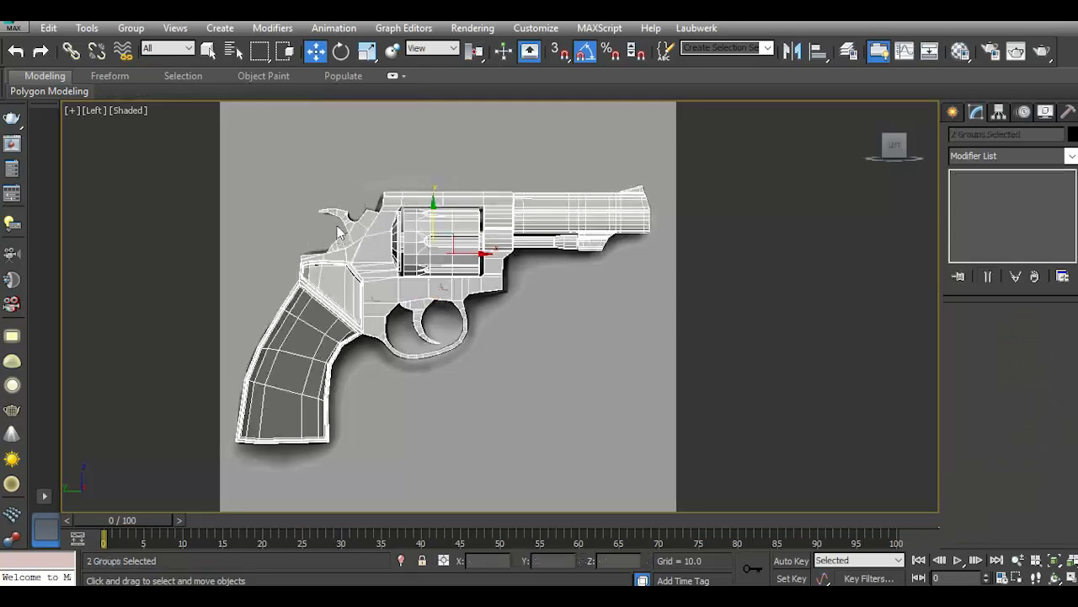
{"action": "left_click", "coordinate": [377, 295]}
{"action": "scroll", "coordinate": [378, 291], "scroll_direction": "up", "scroll_amount": 3}
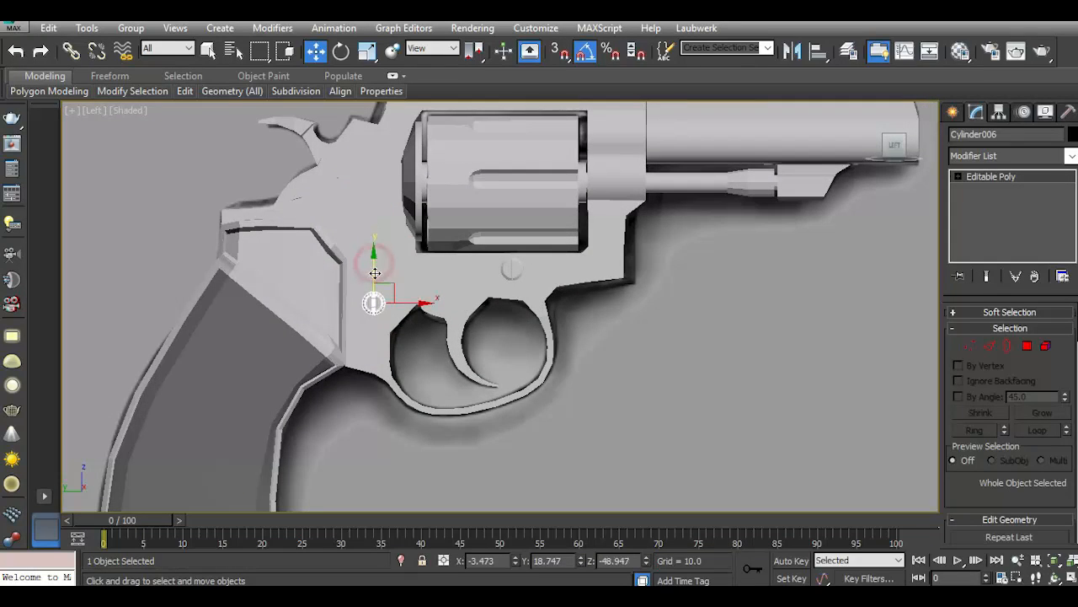
{"action": "scroll", "coordinate": [378, 278], "scroll_direction": "up", "scroll_amount": 4}
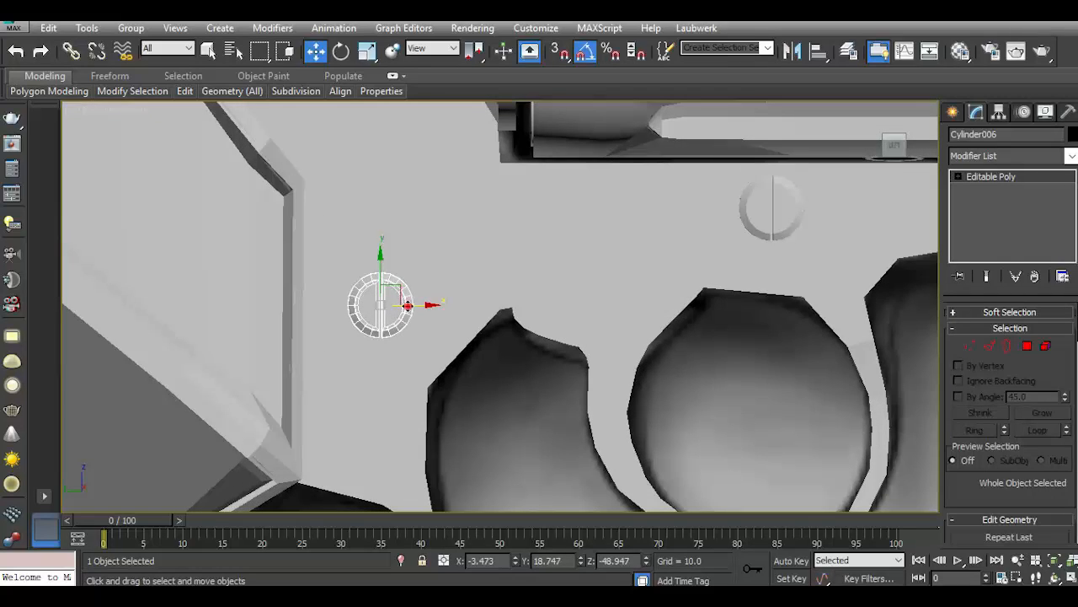
Rotate the copied screw so its slot runs horizontally and scale it uniformly to about 53%.
{"action": "left_click", "coordinate": [340, 52]}
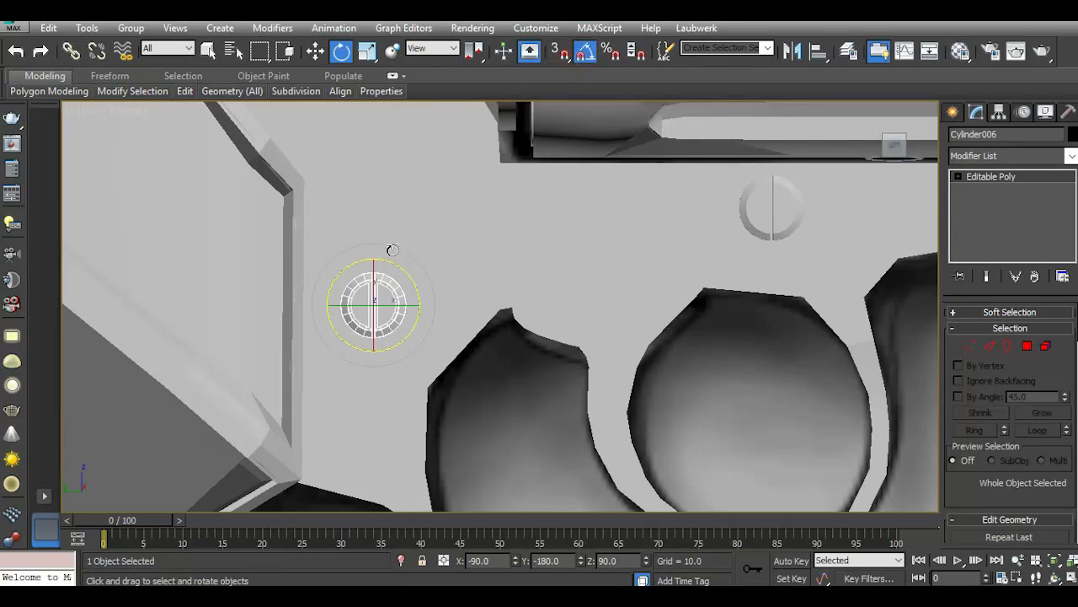
{"action": "left_click_drag", "start_coordinate": [391, 265], "coordinate": [394, 371]}
{"action": "left_click", "coordinate": [367, 52]}
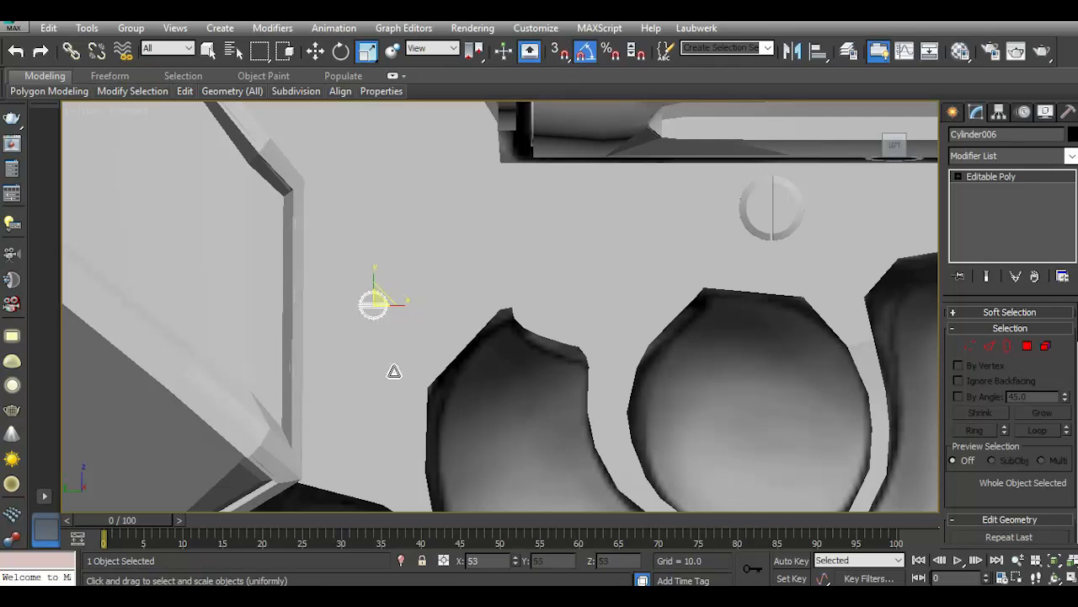
Move the small screw copy outward along X to about -3.99 so its head stands out from the frame, then deselect it.
{"action": "key", "text": "z"}
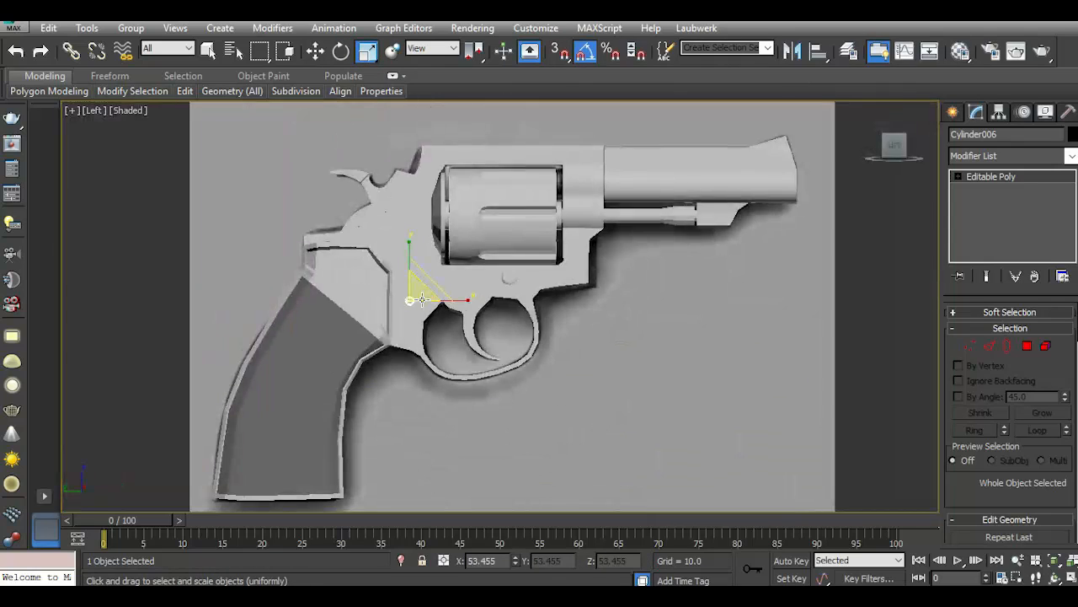
{"action": "key", "text": "p"}
{"action": "left_click_drag", "start_coordinate": [893, 158], "coordinate": [945, 184]}
{"action": "scroll", "coordinate": [456, 368], "scroll_direction": "up", "scroll_amount": 3}
{"action": "scroll", "coordinate": [456, 368], "scroll_direction": "up", "scroll_amount": 3}
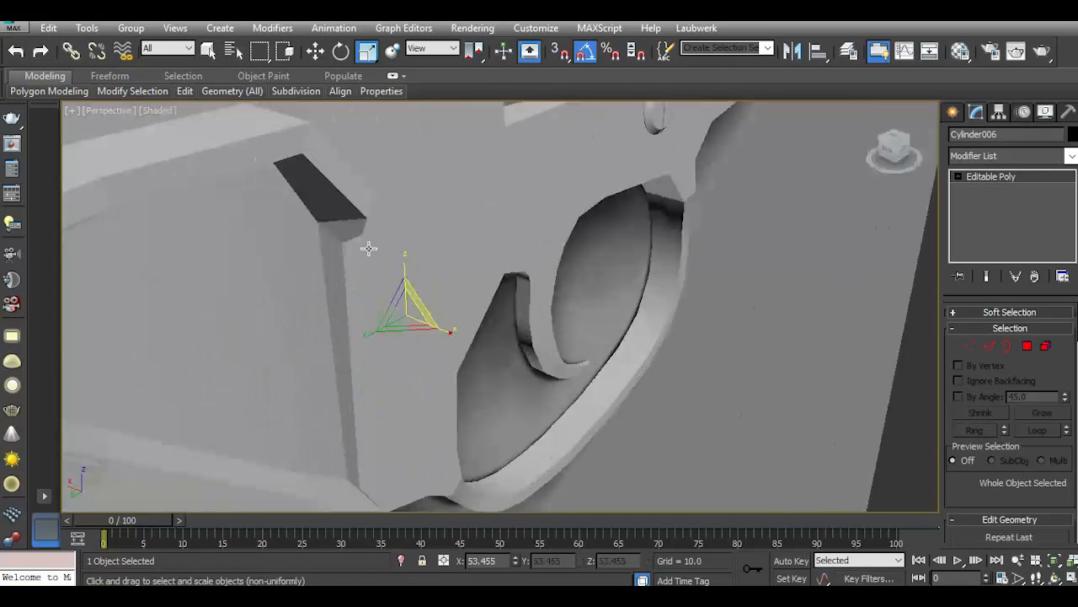
{"action": "left_click", "coordinate": [315, 50]}
{"action": "left_click_drag", "start_coordinate": [380, 306], "coordinate": [386, 310]}
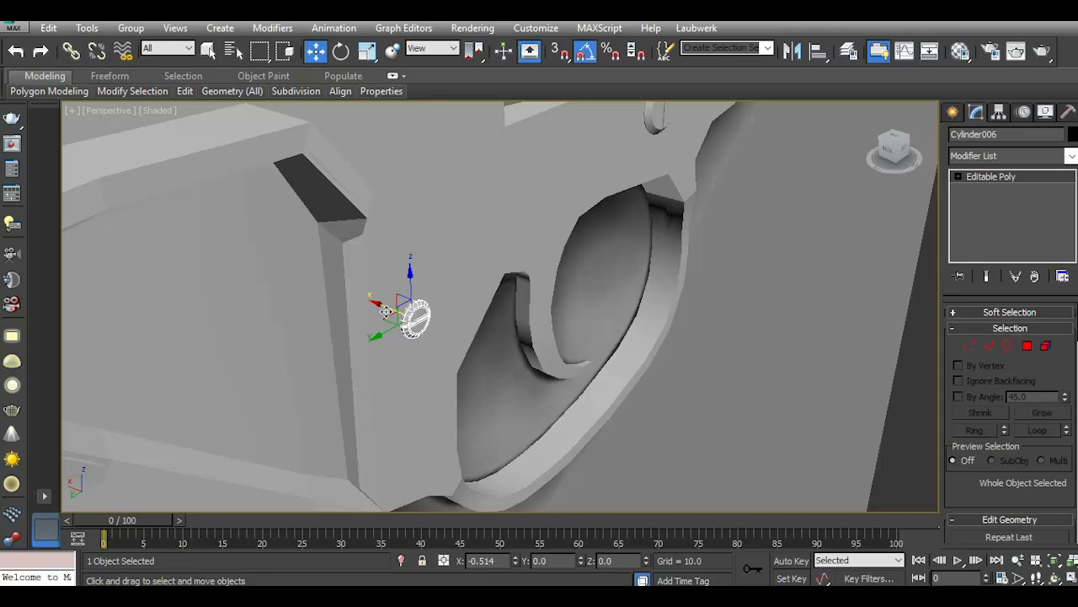
{"action": "scroll", "coordinate": [412, 318], "scroll_direction": "up", "scroll_amount": 3}
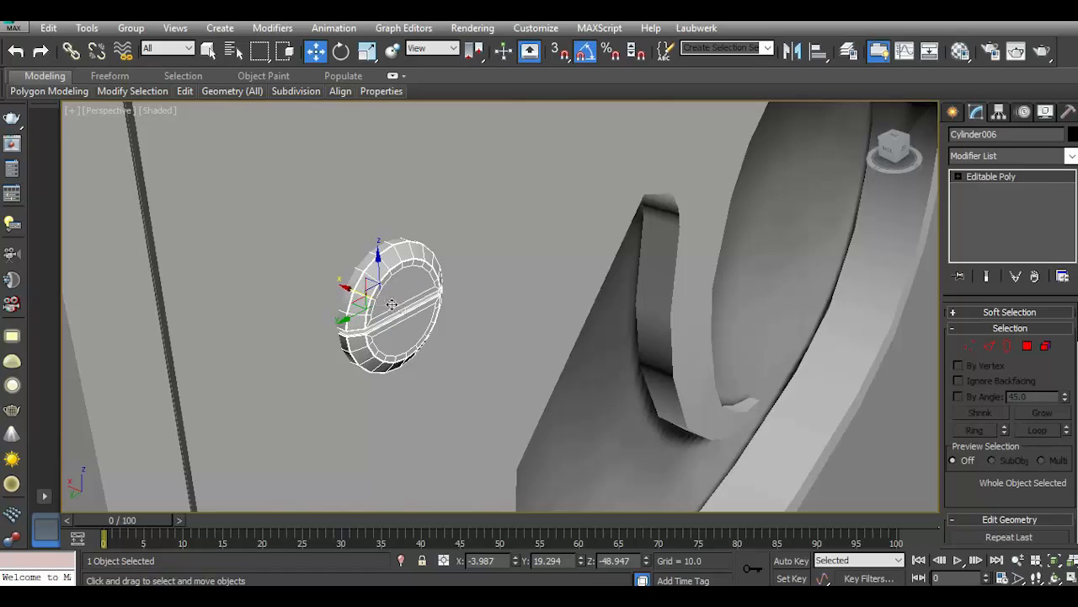
{"action": "scroll", "coordinate": [375, 305], "scroll_direction": "down", "scroll_amount": 4}
{"action": "left_click", "coordinate": [825, 344]}
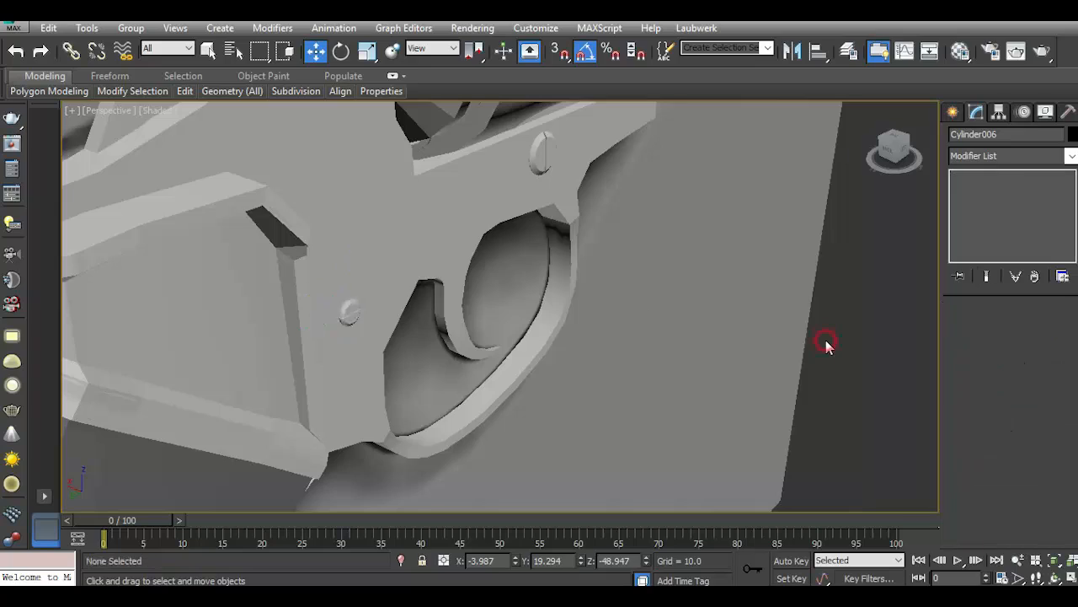
Select the revolver group together with both slotted screws.
{"action": "scroll", "coordinate": [520, 295], "scroll_direction": "down", "scroll_amount": 5}
{"action": "left_click", "coordinate": [503, 276]}
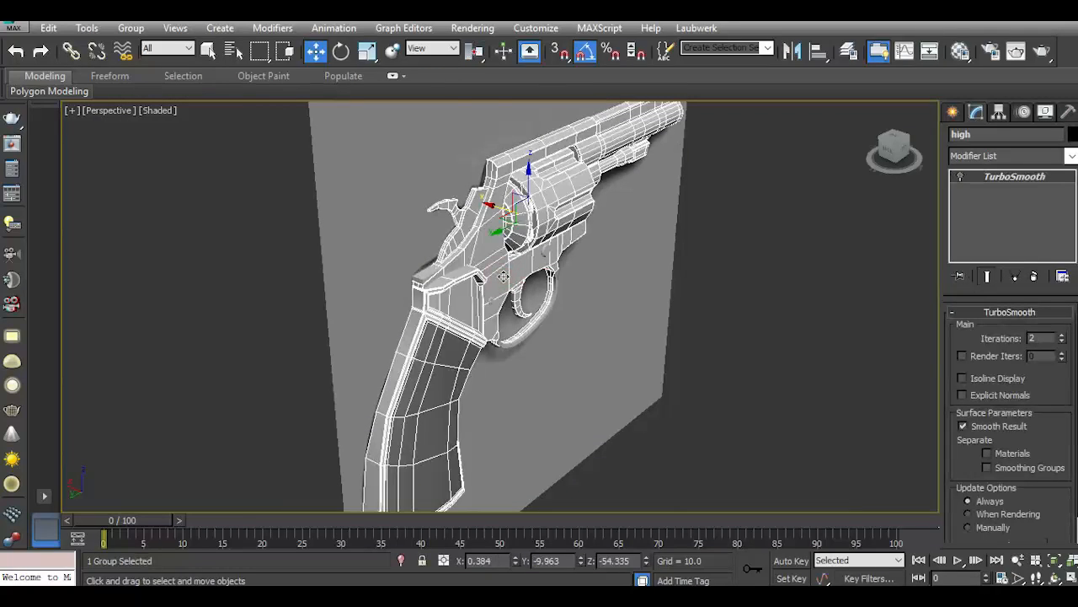
{"action": "left_click", "coordinate": [893, 147]}
{"action": "left_click_drag", "start_coordinate": [505, 209], "coordinate": [672, 208]}
{"action": "left_click", "coordinate": [16, 52]}
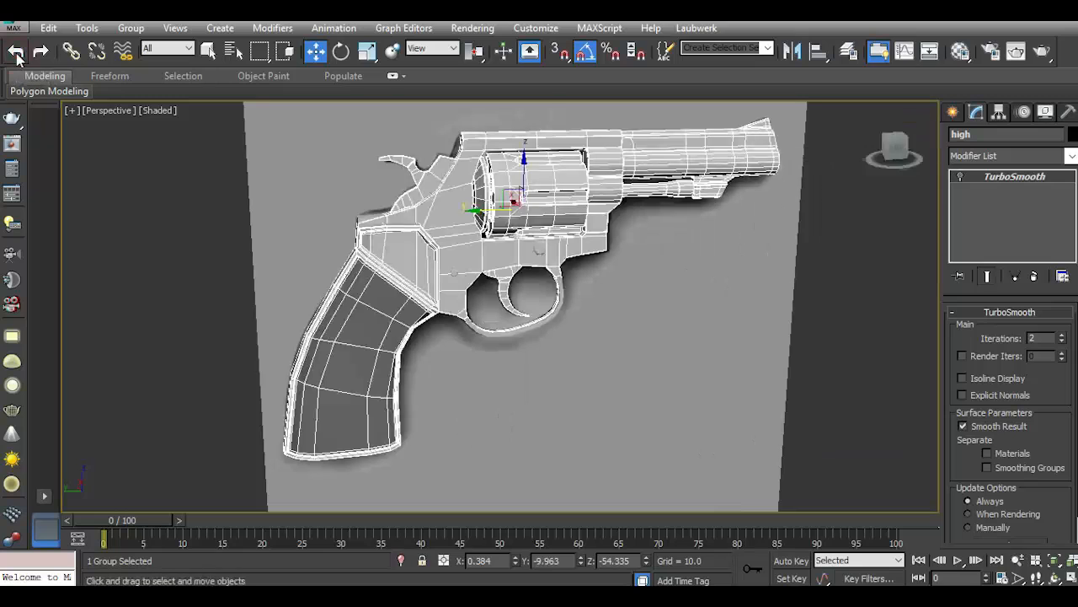
{"action": "scroll", "coordinate": [523, 204], "scroll_direction": "up", "scroll_amount": 2}
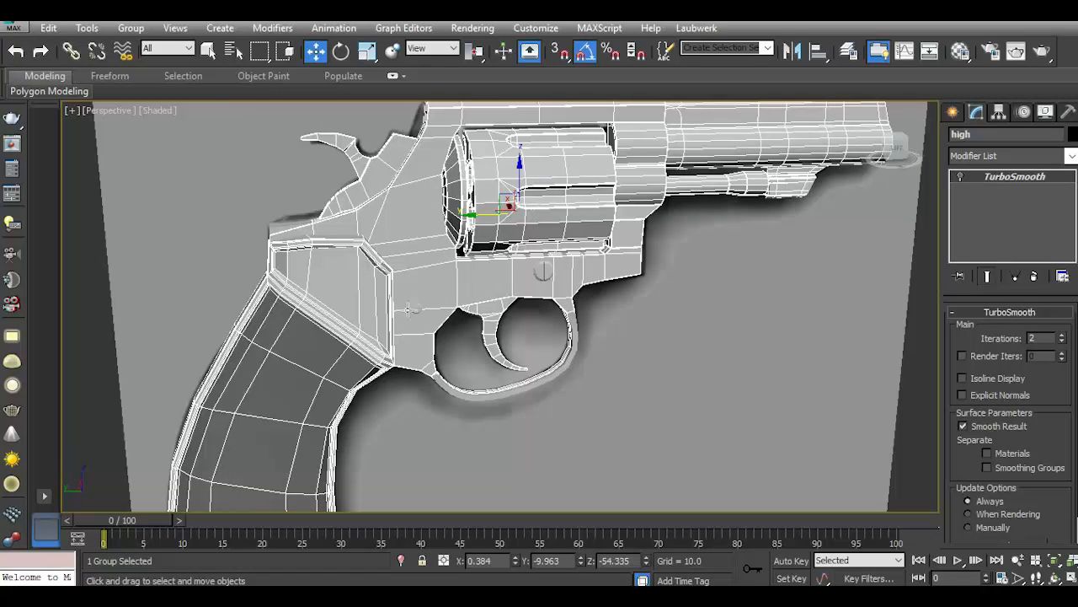
{"action": "left_click", "coordinate": [414, 310], "text": "ctrl"}
{"action": "left_click", "coordinate": [544, 272], "text": "ctrl"}
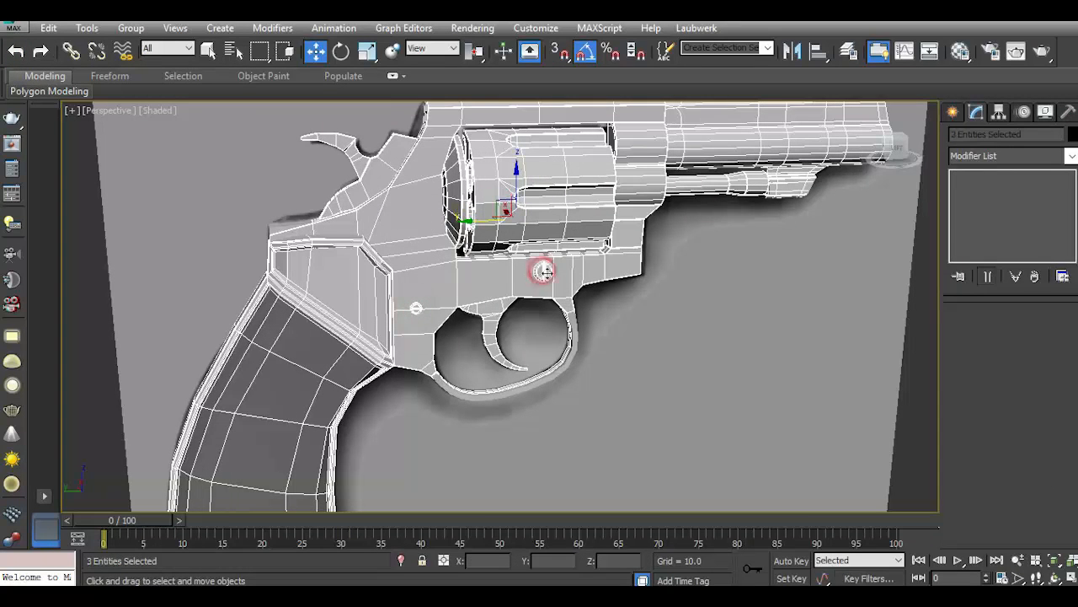
{"action": "scroll", "coordinate": [376, 331], "scroll_direction": "down", "scroll_amount": 2}
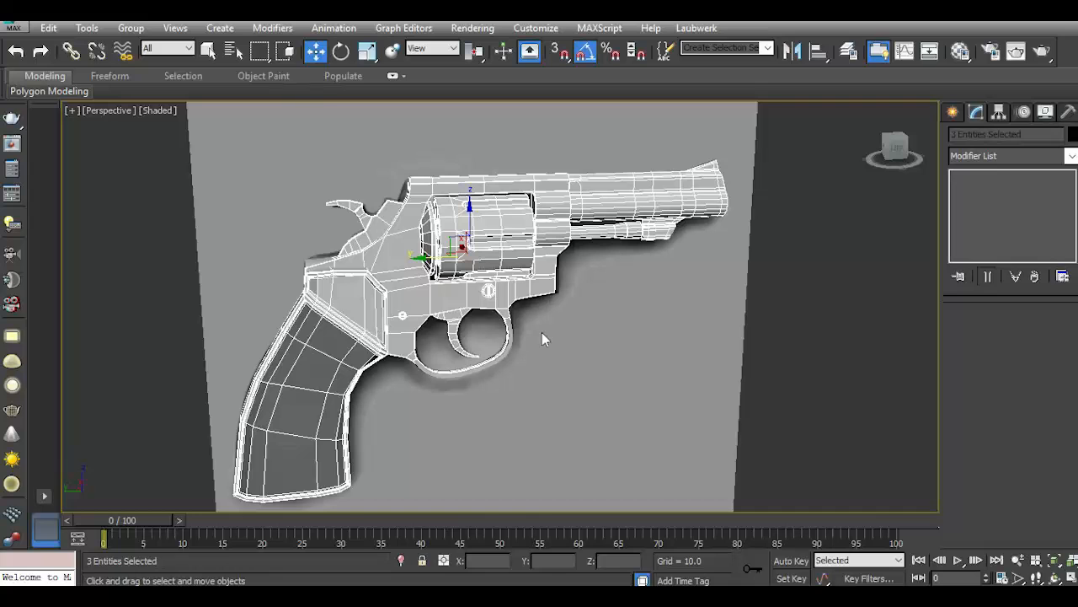
Copy the larger frame screw in the Left view onto the middle of the grip, at about Y 58.09, Z -81.49.
{"action": "key", "text": "l"}
{"action": "scroll", "coordinate": [559, 273], "scroll_direction": "down", "scroll_amount": 3}
{"action": "scroll", "coordinate": [502, 292], "scroll_direction": "up", "scroll_amount": 3}
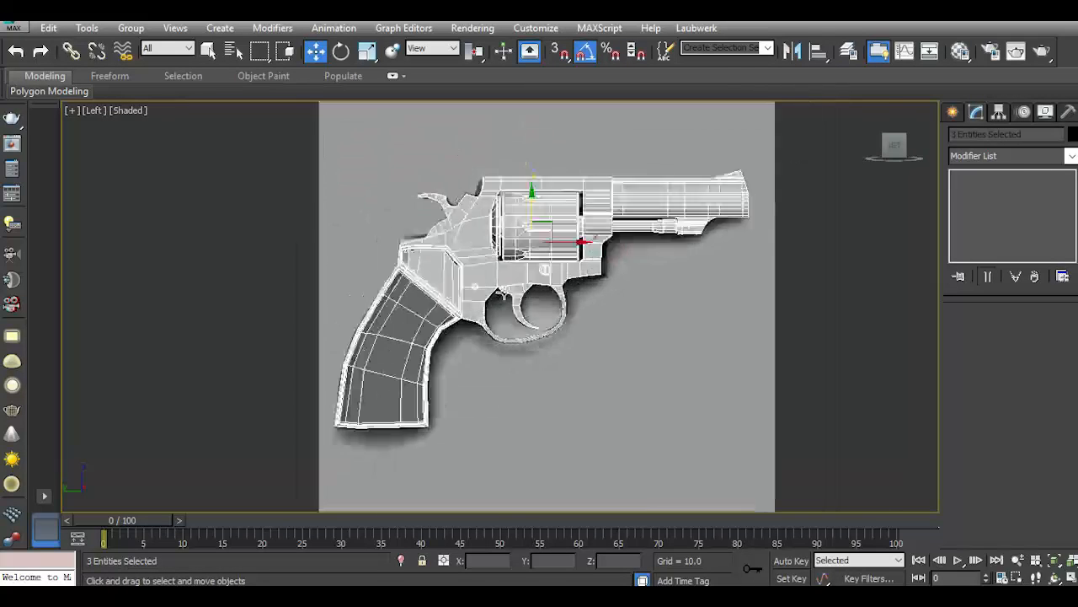
{"action": "left_click", "coordinate": [559, 262]}
{"action": "left_click_drag", "start_coordinate": [581, 252], "coordinate": [388, 272], "text": "shift"}
{"action": "key", "text": "Return"}
{"action": "left_click_drag", "start_coordinate": [353, 224], "coordinate": [337, 361]}
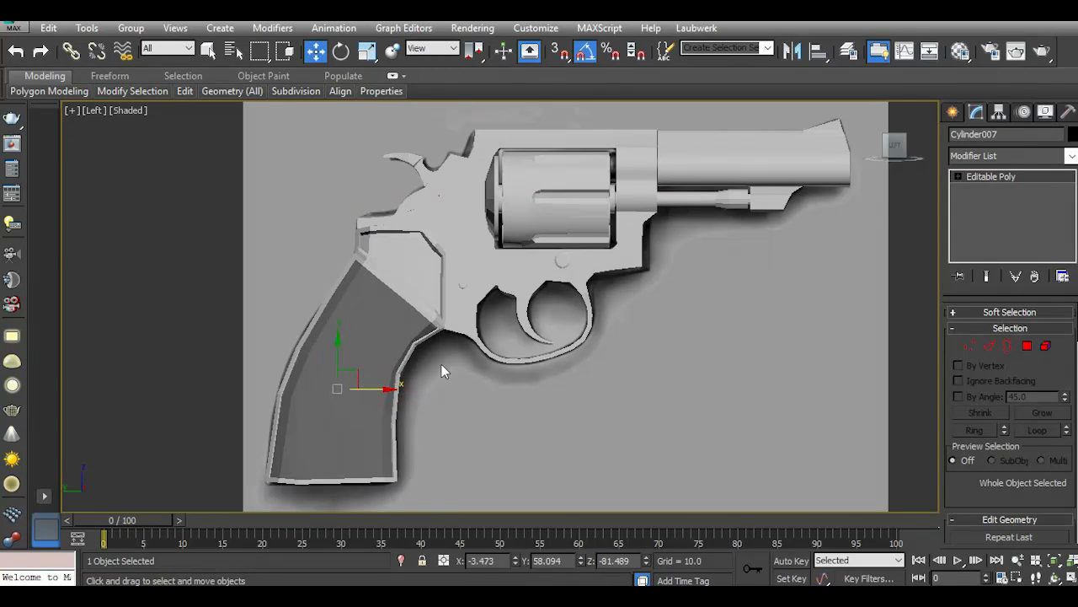
Move the grip screw outward along X to about -10.58 and adjust its height to about Z -81.27.
{"action": "key", "text": "p"}
{"action": "left_click_drag", "start_coordinate": [893, 146], "coordinate": [930, 166]}
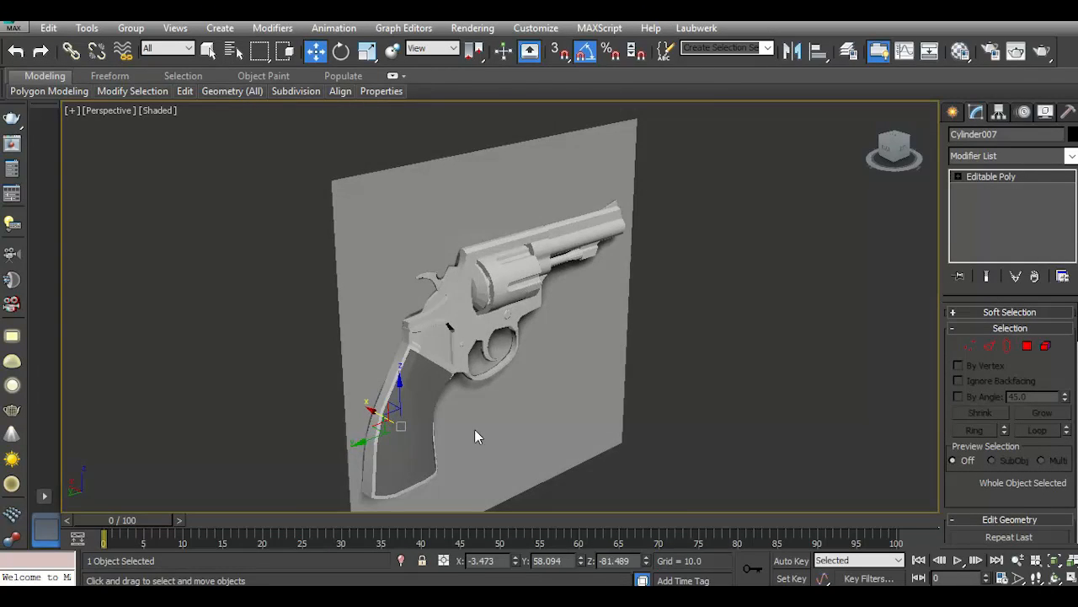
{"action": "scroll", "coordinate": [370, 422], "scroll_direction": "up", "scroll_amount": 4}
{"action": "scroll", "coordinate": [370, 422], "scroll_direction": "up", "scroll_amount": 2}
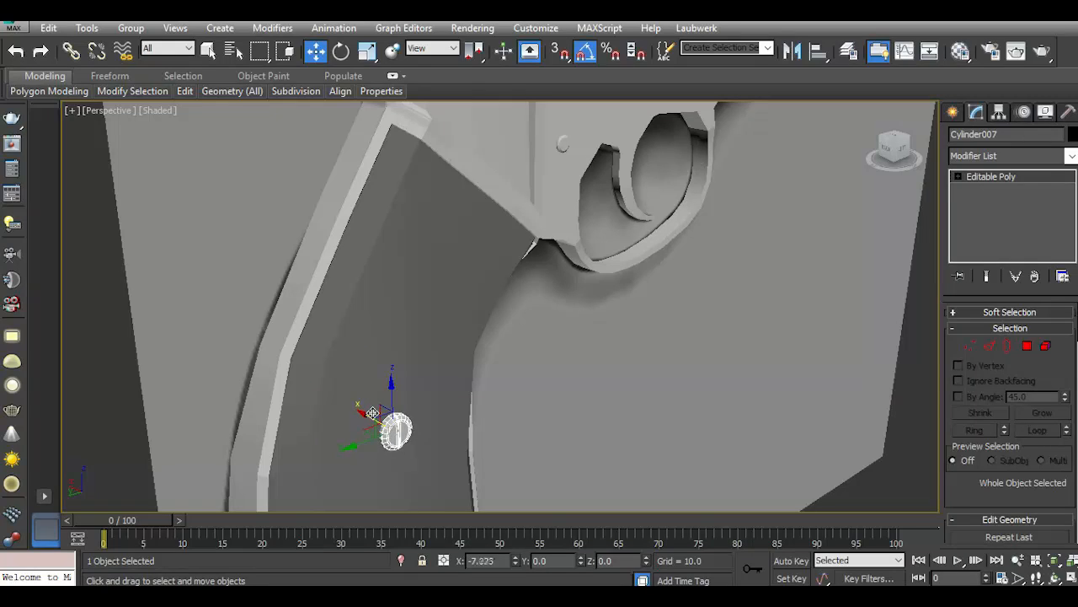
{"action": "left_click_drag", "start_coordinate": [371, 412], "coordinate": [374, 414]}
{"action": "scroll", "coordinate": [398, 351], "scroll_direction": "down", "scroll_amount": 2}
{"action": "scroll", "coordinate": [392, 416], "scroll_direction": "up", "scroll_amount": 4}
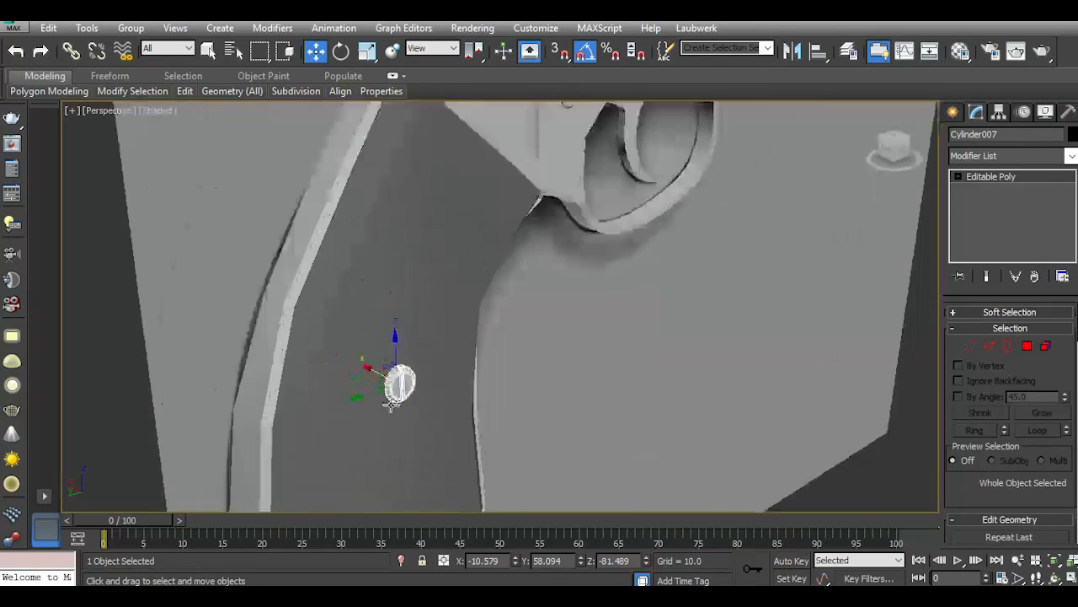
{"action": "scroll", "coordinate": [391, 378], "scroll_direction": "down", "scroll_amount": 4}
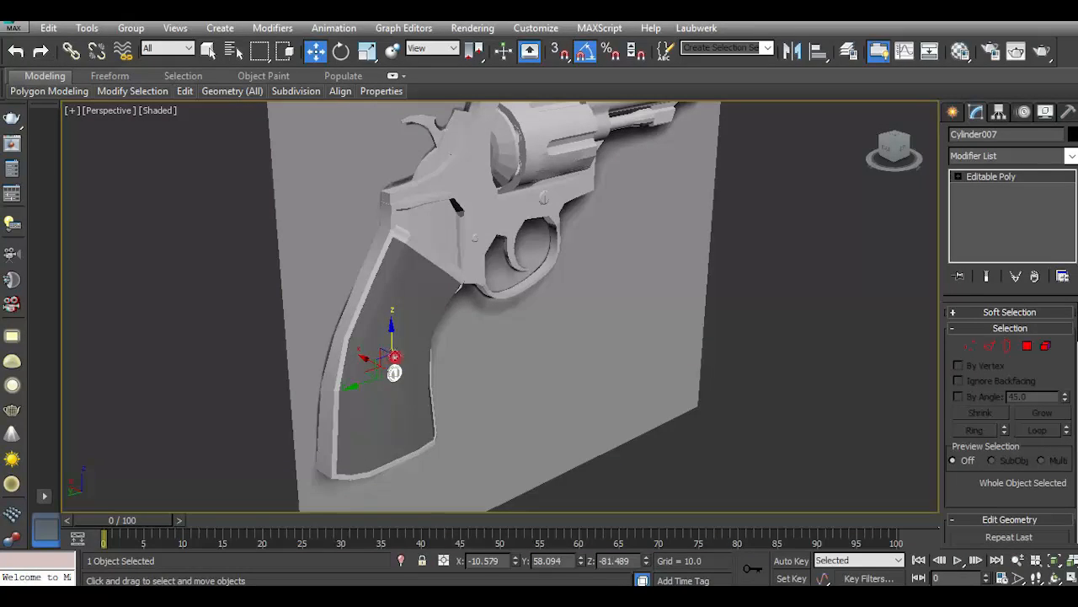
{"action": "scroll", "coordinate": [395, 372], "scroll_direction": "up", "scroll_amount": 5}
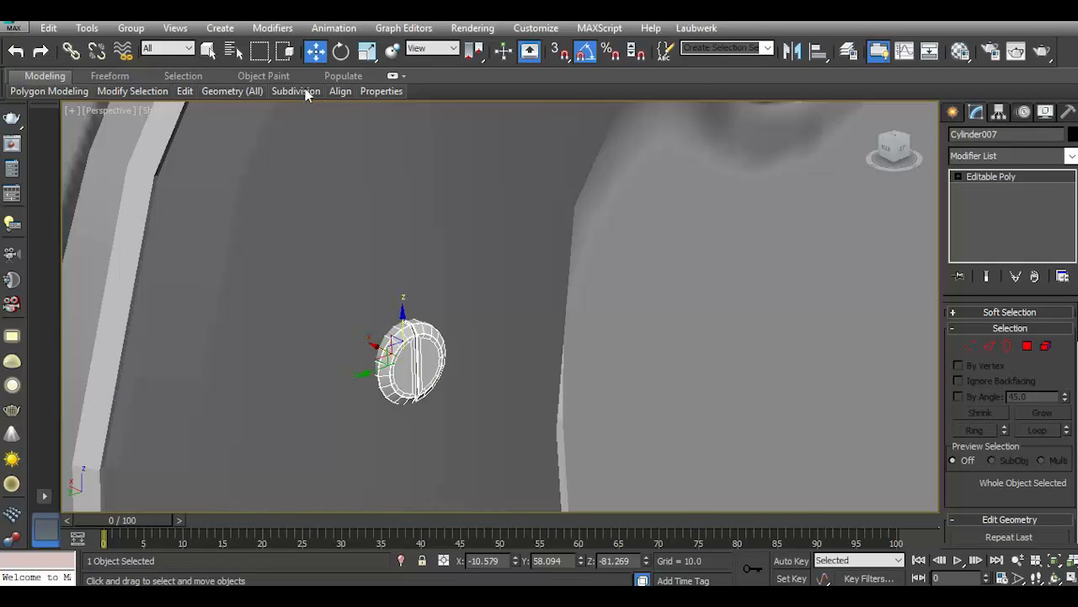
Rotate the grip screw so its slot runs horizontally, then turn off angle snap and tilt it to about -84.84° in Y.
{"action": "left_click", "coordinate": [341, 51]}
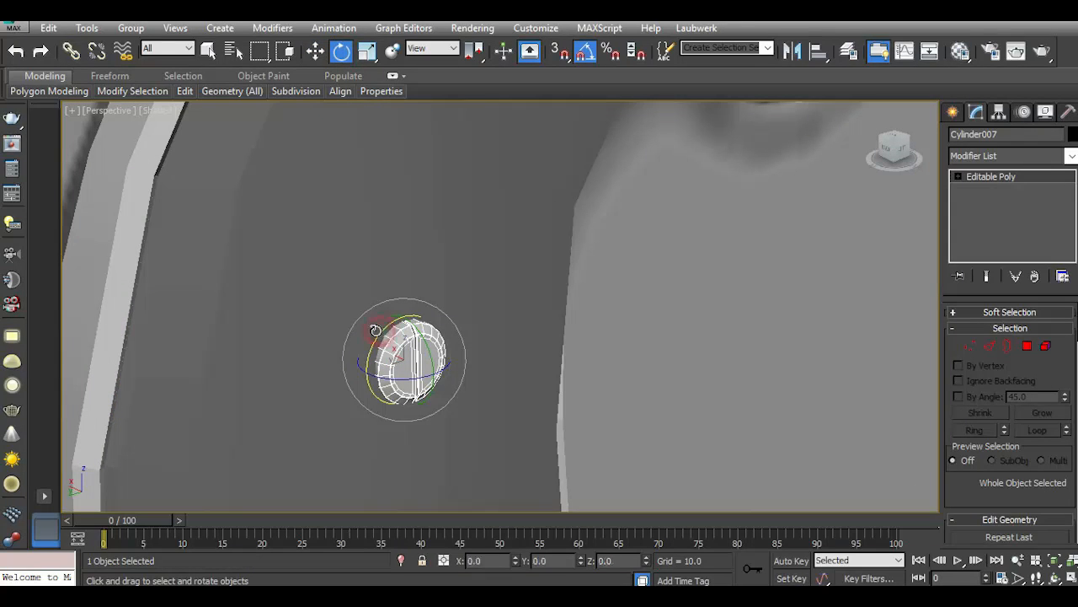
{"action": "left_click_drag", "start_coordinate": [376, 330], "coordinate": [373, 332]}
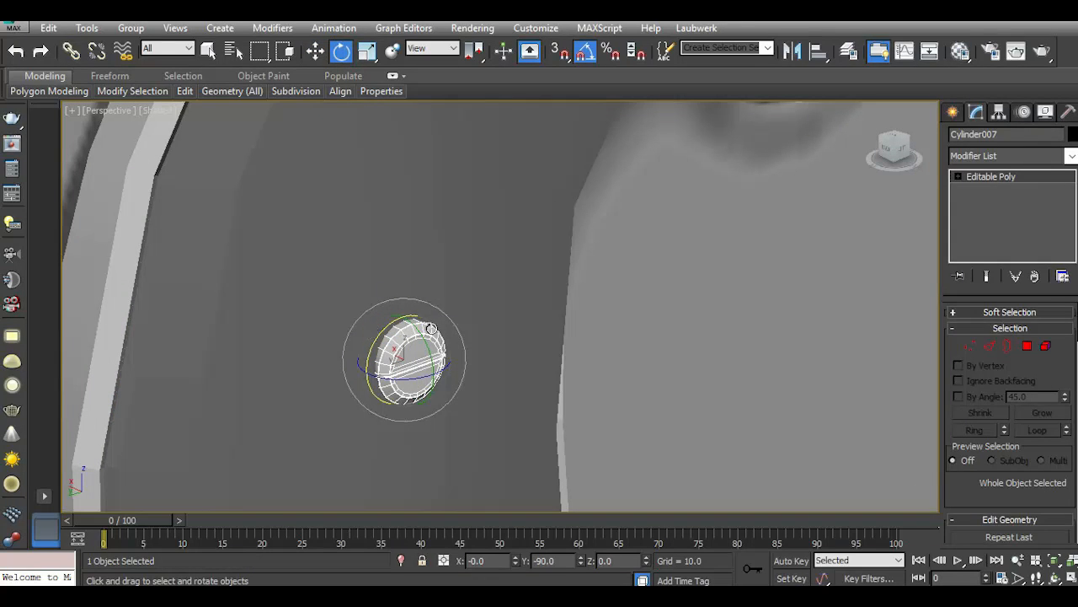
{"action": "left_click", "coordinate": [585, 56]}
{"action": "scroll", "coordinate": [389, 387], "scroll_direction": "up", "scroll_amount": 4}
{"action": "left_click_drag", "start_coordinate": [445, 324], "coordinate": [438, 316]}
{"action": "key", "text": "l"}
{"action": "scroll", "coordinate": [387, 375], "scroll_direction": "up", "scroll_amount": 5}
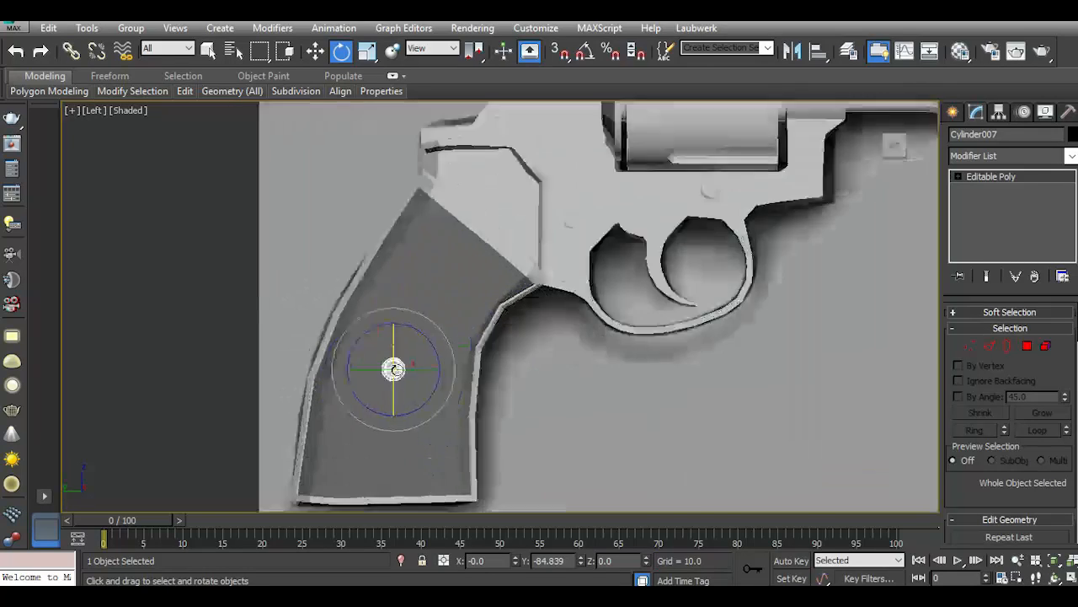
{"action": "scroll", "coordinate": [392, 371], "scroll_direction": "up", "scroll_amount": 6}
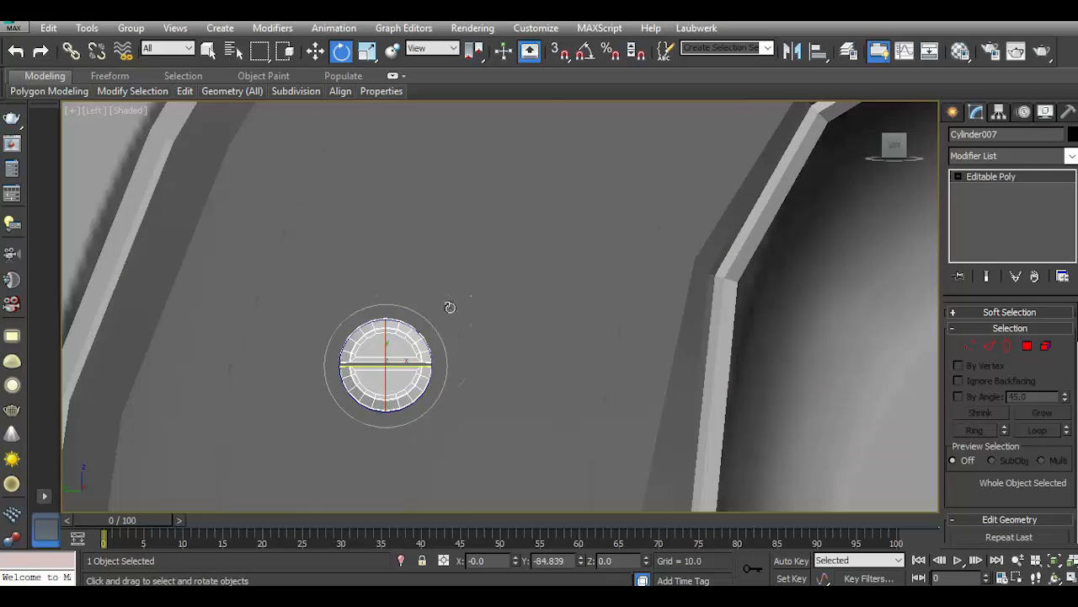
Create a thin cylinder centred on the grip screw in the Left view, about 3.34 in radius and 0.39 high.
{"action": "scroll", "coordinate": [447, 306], "scroll_direction": "down", "scroll_amount": 4}
{"action": "left_click", "coordinate": [954, 112]}
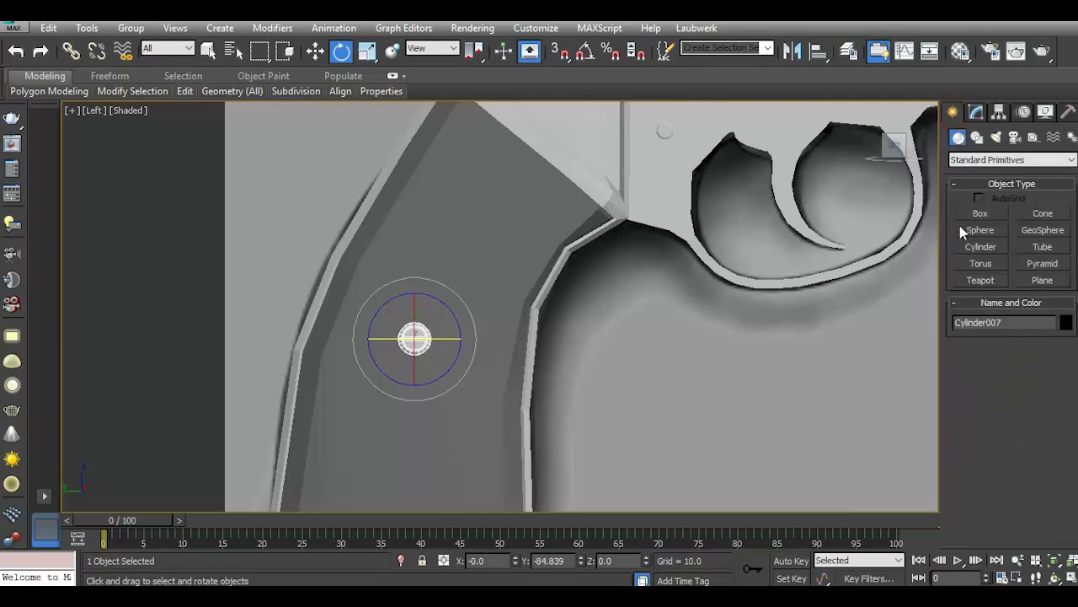
{"action": "left_click", "coordinate": [977, 247]}
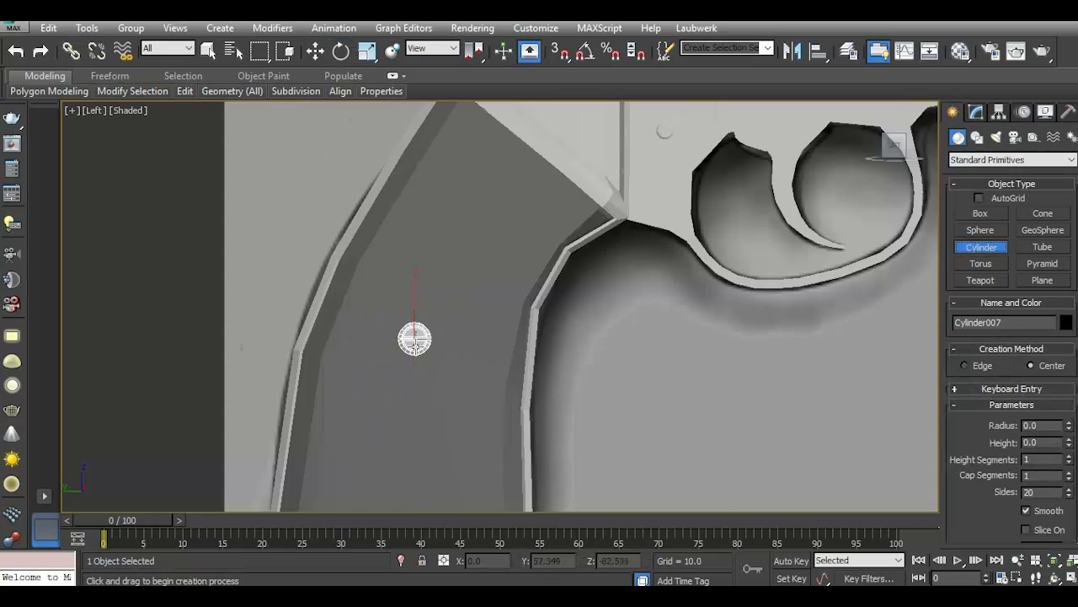
{"action": "scroll", "coordinate": [415, 342], "scroll_direction": "up", "scroll_amount": 4}
{"action": "scroll", "coordinate": [414, 341], "scroll_direction": "up", "scroll_amount": 2}
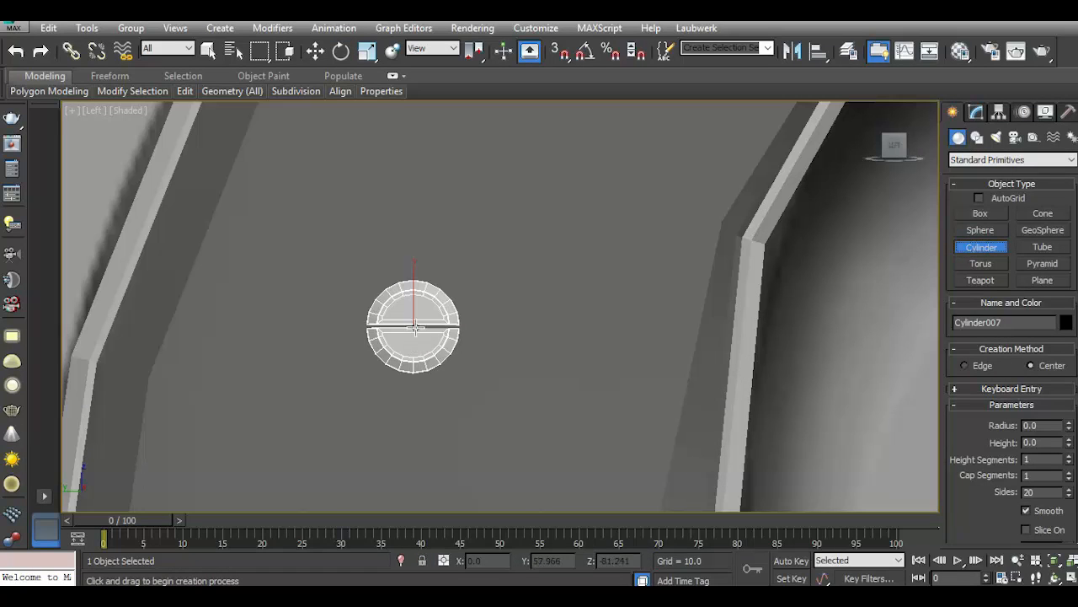
{"action": "left_click_drag", "start_coordinate": [416, 325], "coordinate": [443, 340]}
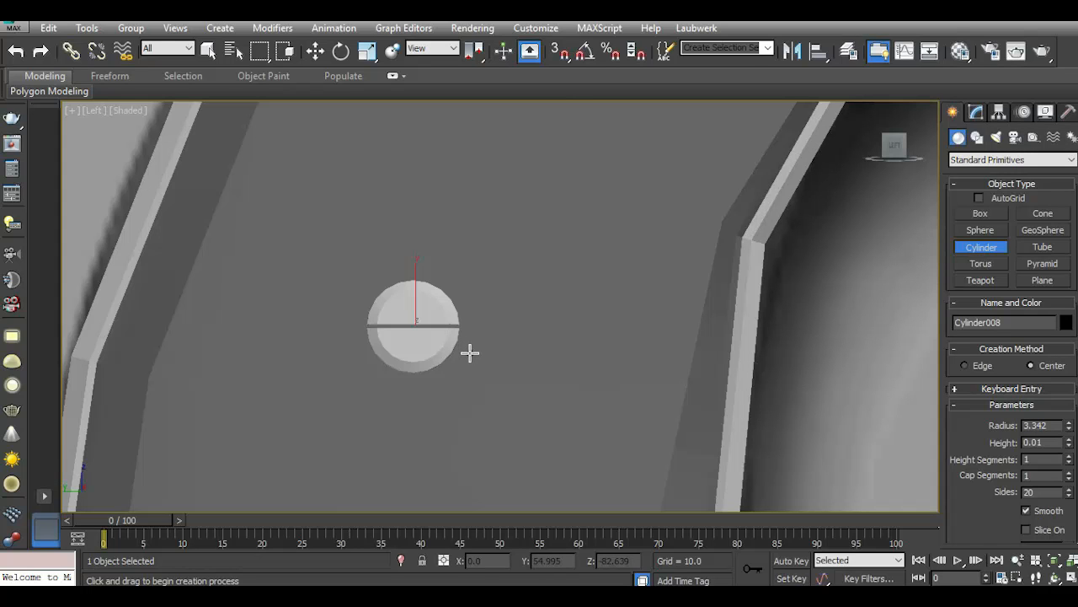
{"action": "left_click", "coordinate": [459, 346]}
Move the new cylinder outward along X to about -11.23 so it surrounds the grip screw as a washer.
{"action": "left_click", "coordinate": [315, 52]}
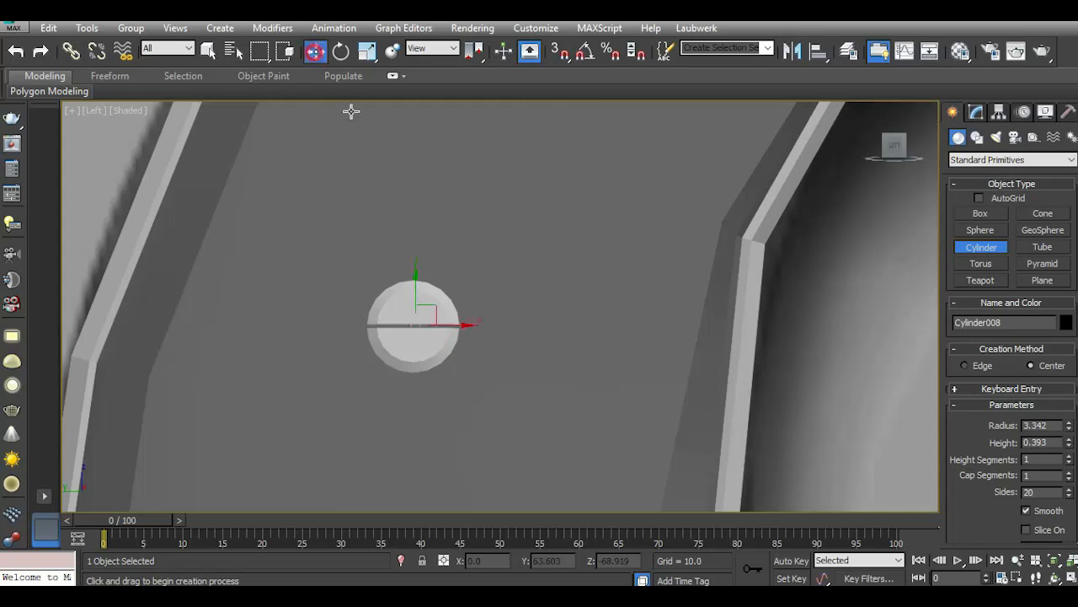
{"action": "key", "text": "p"}
{"action": "left_click_drag", "start_coordinate": [897, 145], "coordinate": [925, 163]}
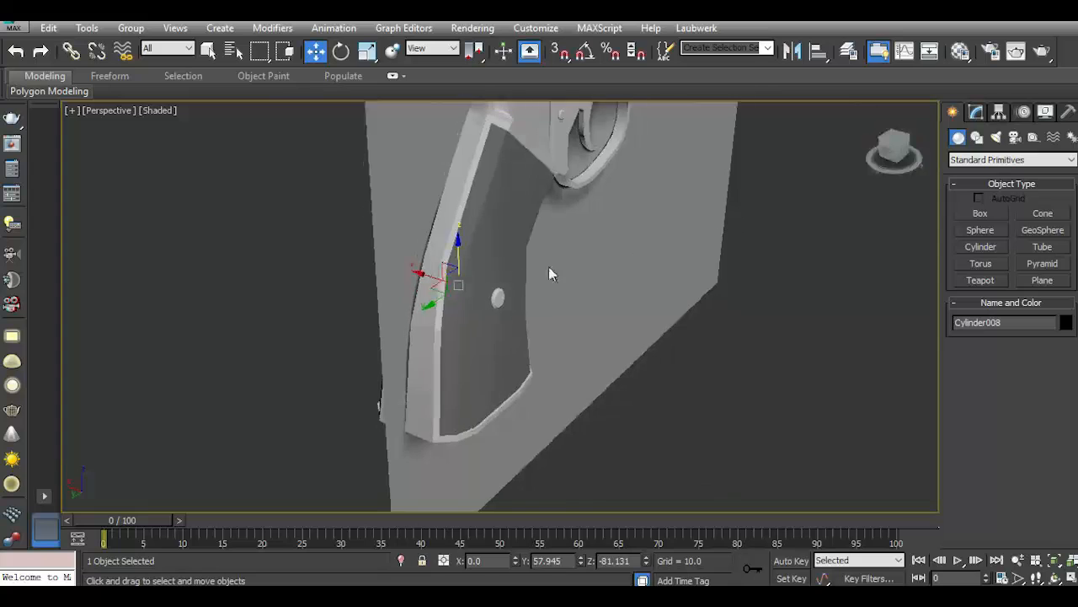
{"action": "scroll", "coordinate": [518, 283], "scroll_direction": "up", "scroll_amount": 4}
{"action": "left_click_drag", "start_coordinate": [357, 278], "coordinate": [456, 301]}
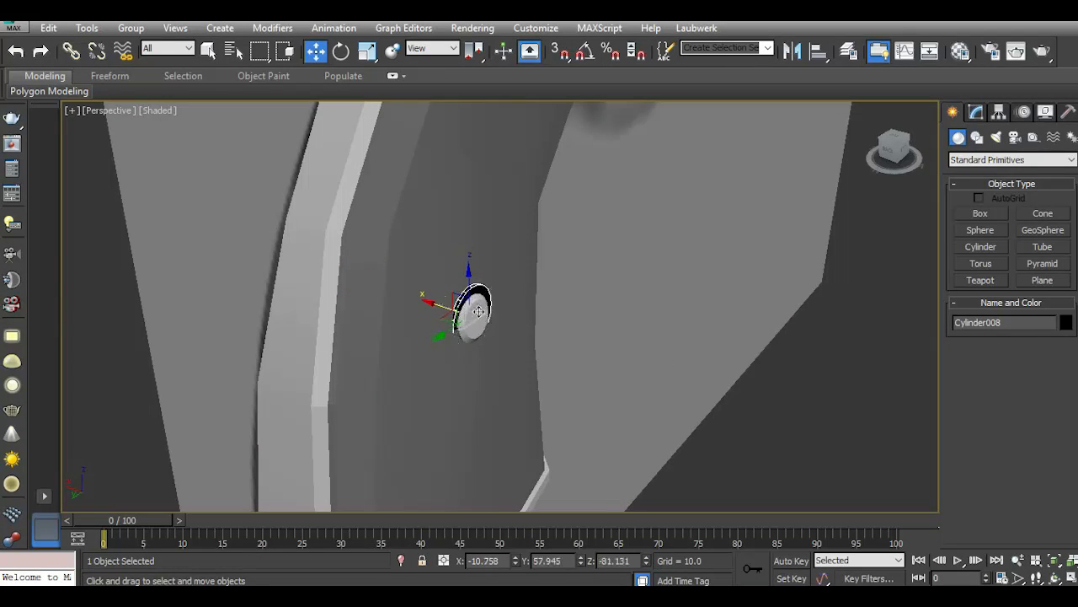
{"action": "scroll", "coordinate": [471, 310], "scroll_direction": "up", "scroll_amount": 3}
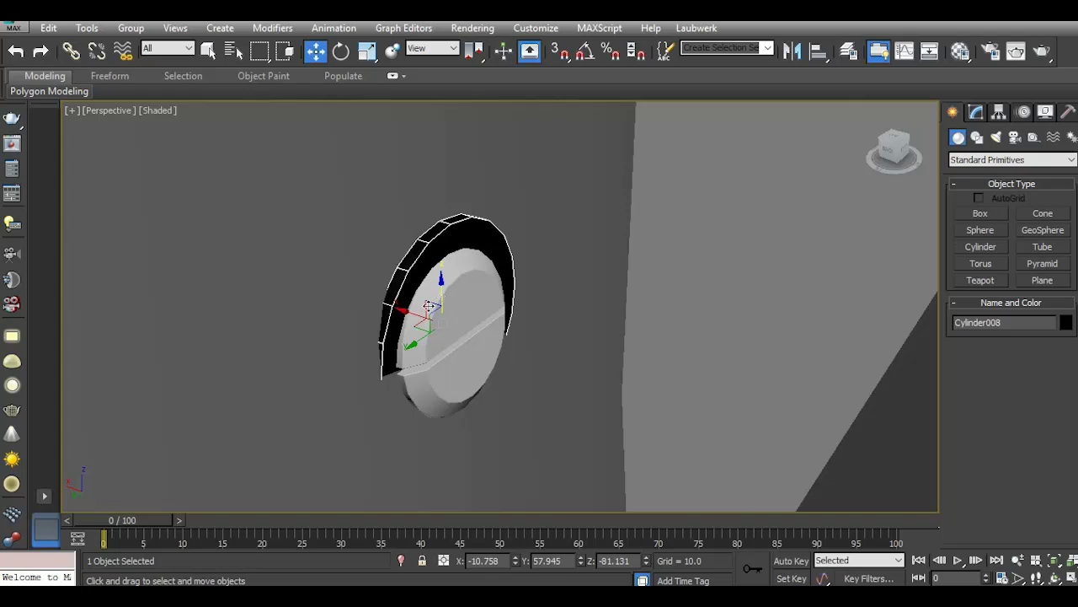
{"action": "left_click_drag", "start_coordinate": [408, 313], "coordinate": [421, 311]}
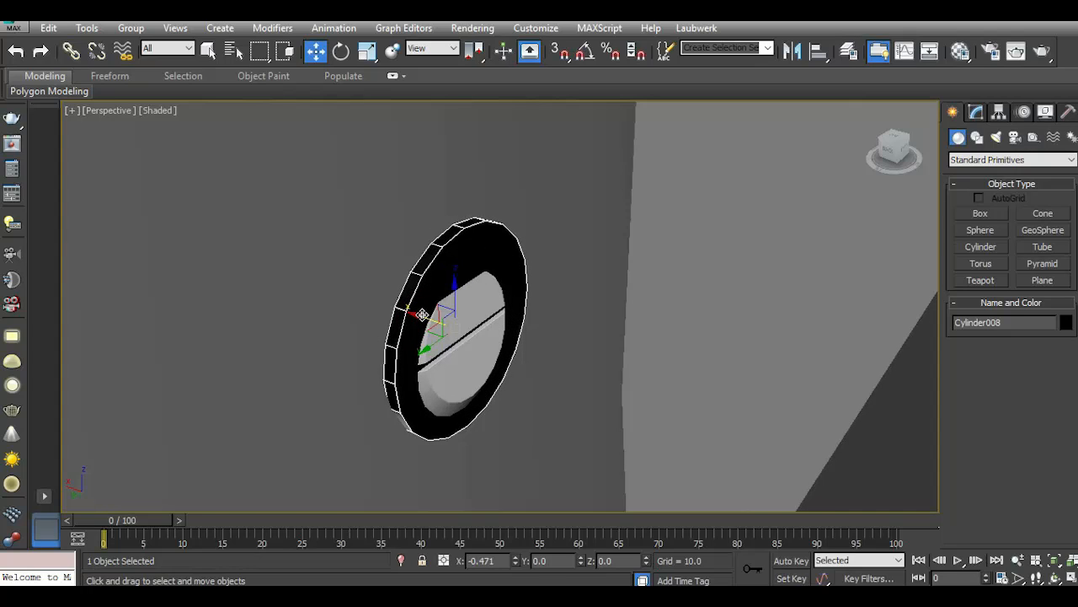
Tilt the washer cylinder parallel to the grip surface and move it back along X to about -10.8.
{"action": "left_click", "coordinate": [341, 51]}
{"action": "left_click_drag", "start_coordinate": [469, 303], "coordinate": [358, 150]}
{"action": "left_click", "coordinate": [315, 51]}
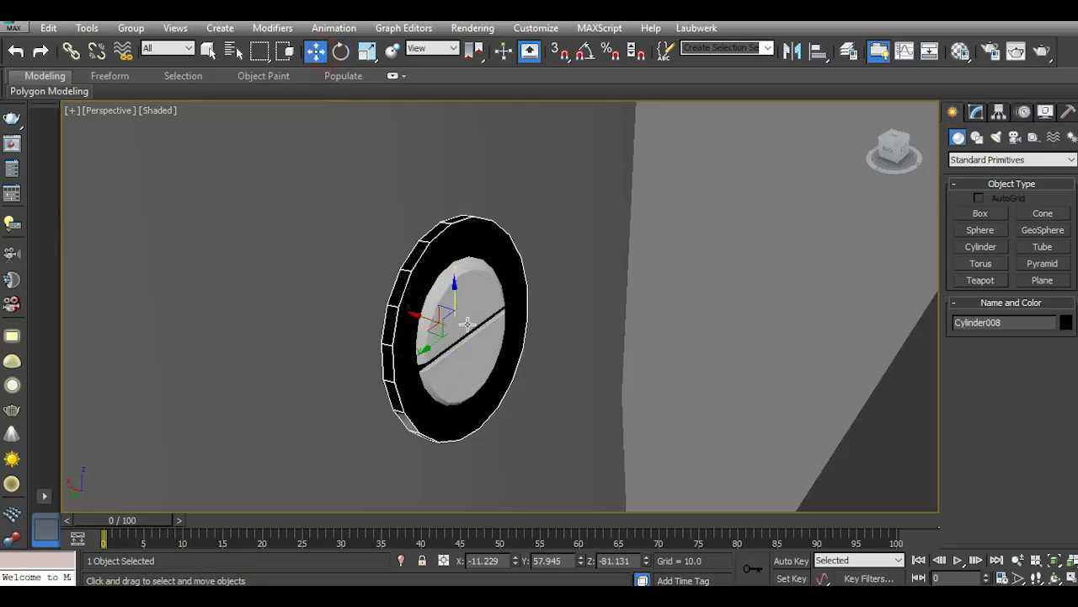
{"action": "left_click_drag", "start_coordinate": [433, 321], "coordinate": [420, 313]}
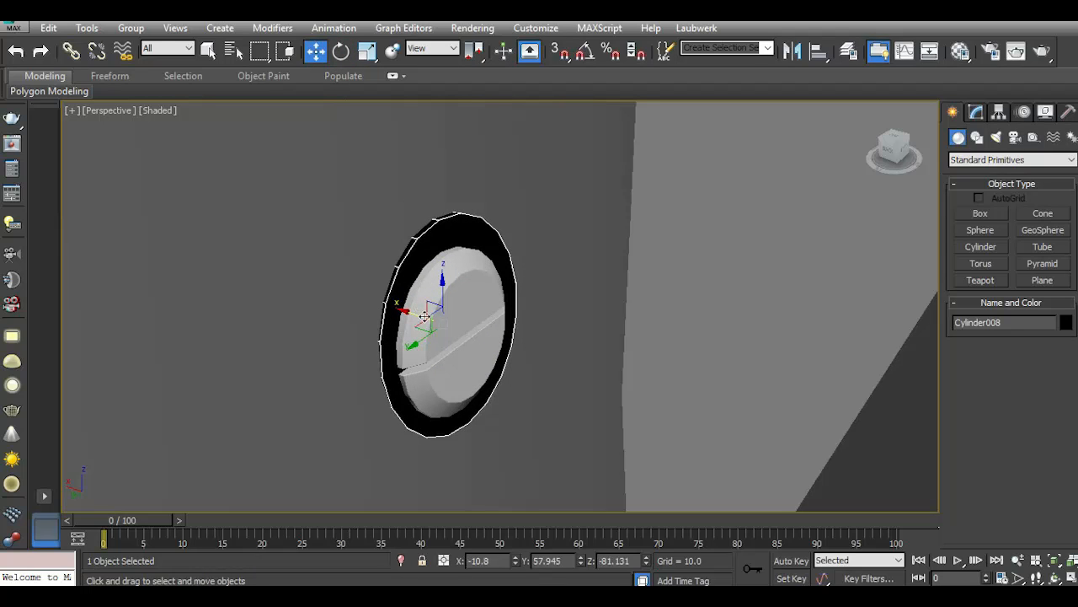
Assign the 08 - Default material to the washer cylinder around the grip screw.
{"action": "left_click_drag", "start_coordinate": [893, 155], "coordinate": [845, 162]}
{"action": "scroll", "coordinate": [381, 282], "scroll_direction": "down", "scroll_amount": 3}
{"action": "scroll", "coordinate": [289, 287], "scroll_direction": "up", "scroll_amount": 3}
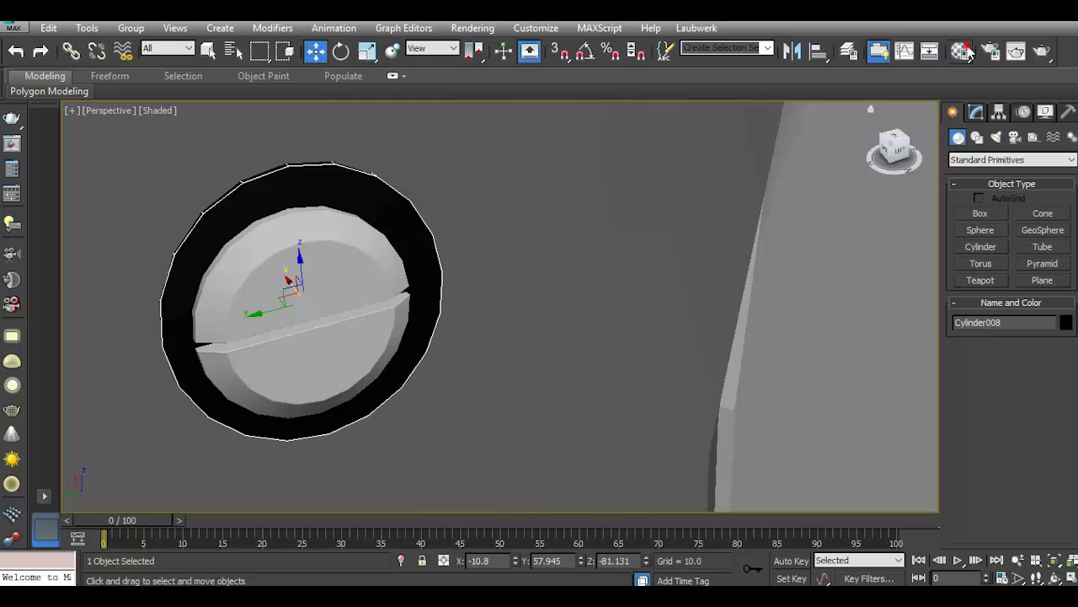
{"action": "left_click", "coordinate": [965, 51]}
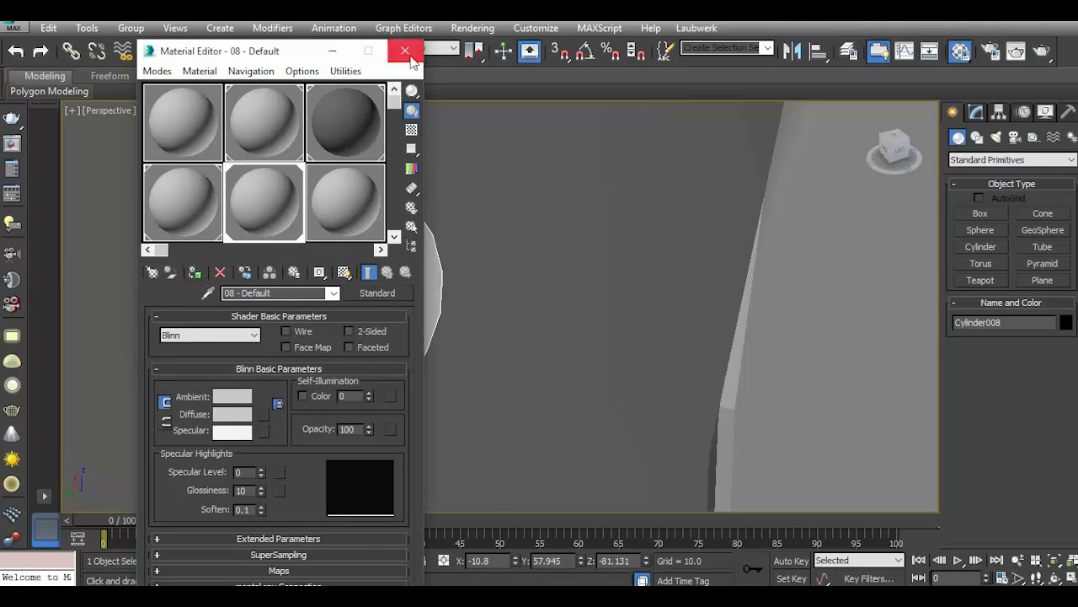
{"action": "left_click", "coordinate": [406, 51]}
{"action": "scroll", "coordinate": [558, 194], "scroll_direction": "down", "scroll_amount": 3}
{"action": "middle_click_drag", "start_coordinate": [584, 268], "coordinate": [640, 269]}
{"action": "left_click_drag", "start_coordinate": [896, 153], "coordinate": [906, 160]}
{"action": "scroll", "coordinate": [566, 254], "scroll_direction": "down", "scroll_amount": 2}
{"action": "scroll", "coordinate": [532, 312], "scroll_direction": "up", "scroll_amount": 2}
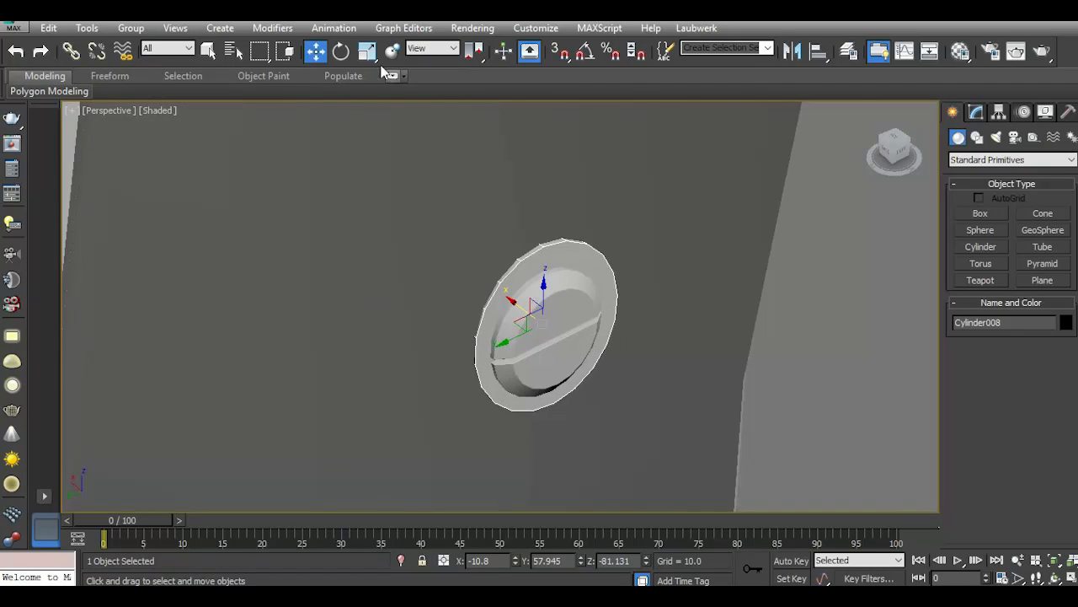
Tilt the washer slightly to follow the grip surface and move it along X to about -10.87.
{"action": "left_click", "coordinate": [341, 51]}
{"action": "left_click_drag", "start_coordinate": [539, 354], "coordinate": [481, 253]}
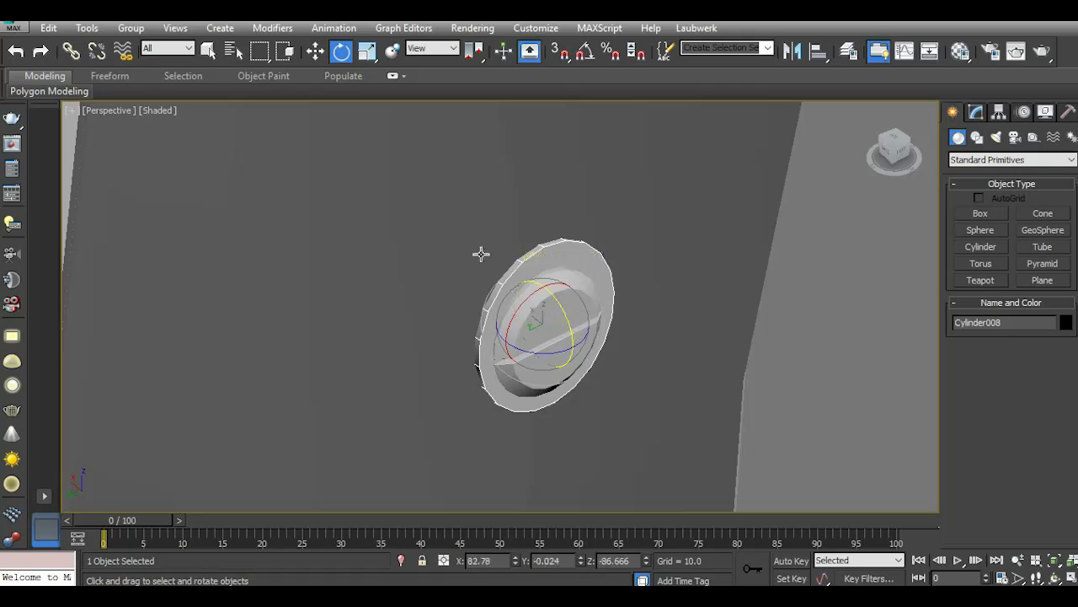
{"action": "left_click", "coordinate": [315, 52]}
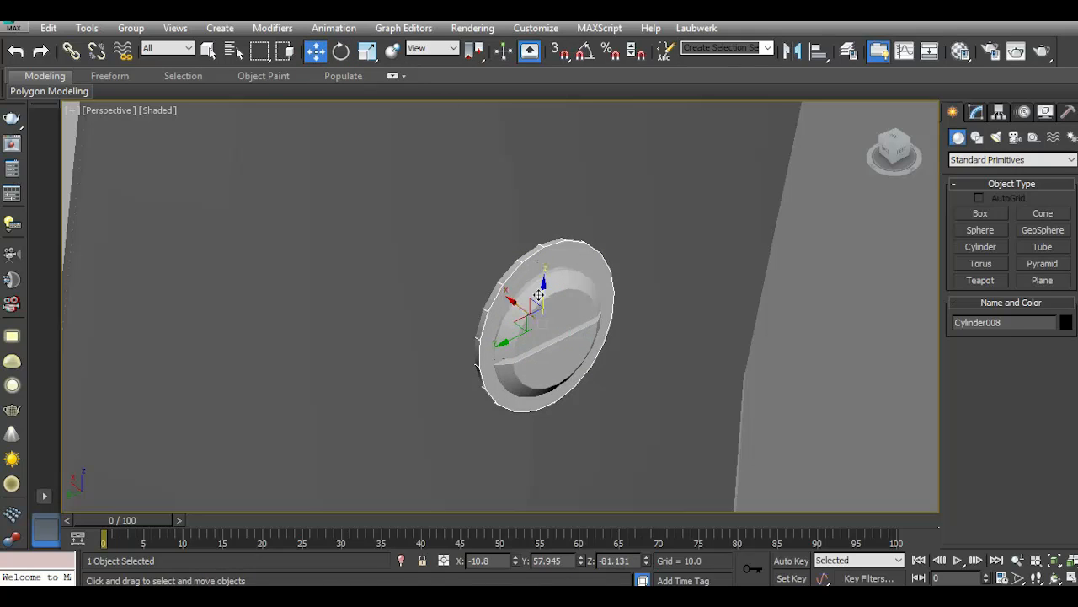
{"action": "left_click_drag", "start_coordinate": [518, 304], "coordinate": [520, 303]}
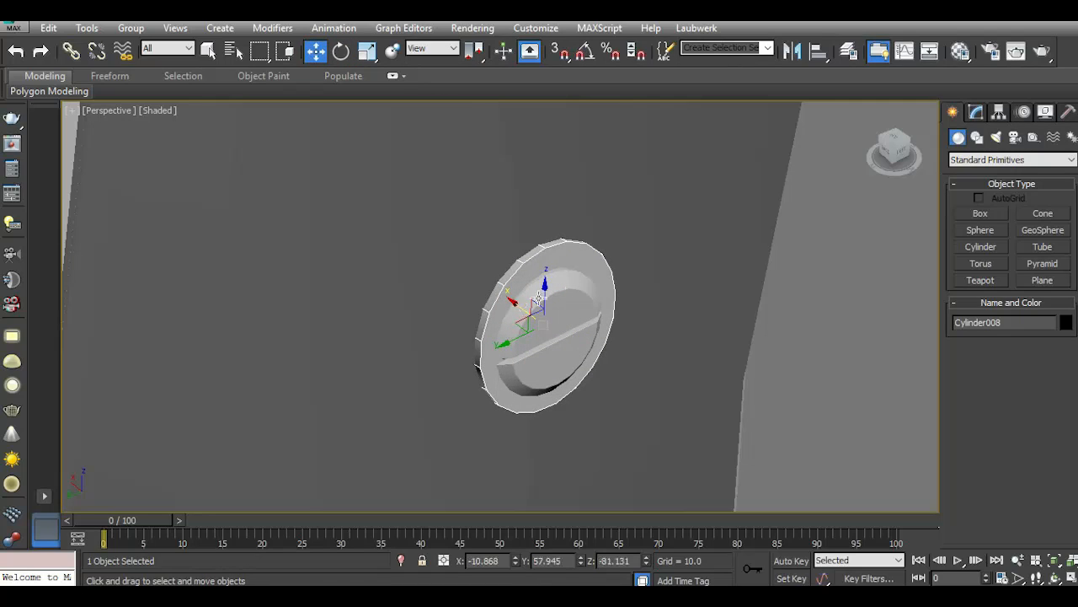
Shift the washer in the Left view along Y and Z to centre it roughly around the grip screw.
{"action": "key", "text": "l"}
{"action": "key", "text": "z"}
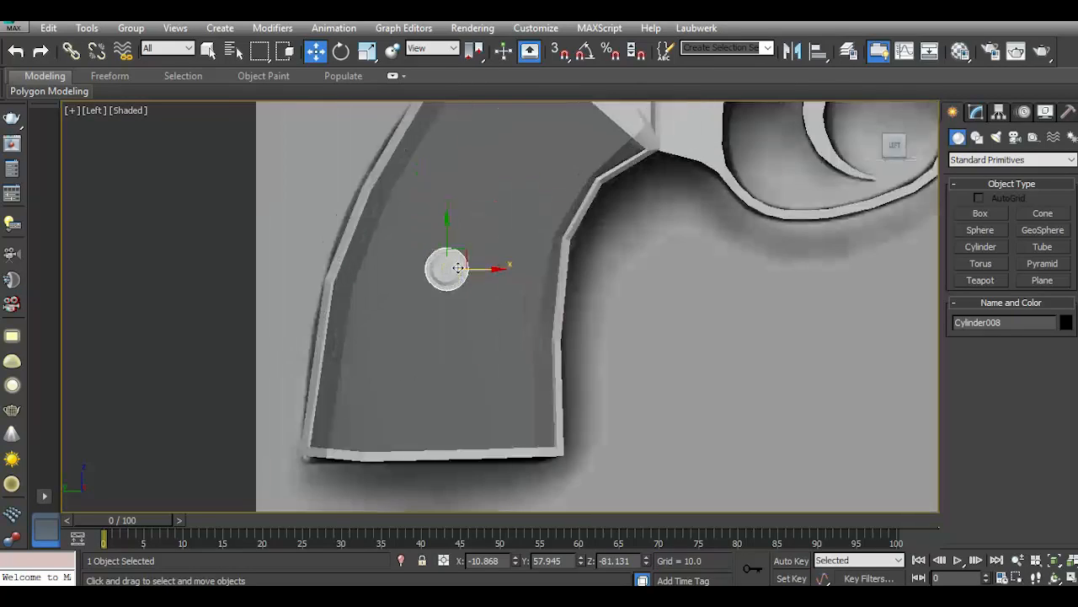
{"action": "left_click_drag", "start_coordinate": [452, 276], "coordinate": [455, 279]}
{"action": "left_click_drag", "start_coordinate": [411, 235], "coordinate": [411, 240]}
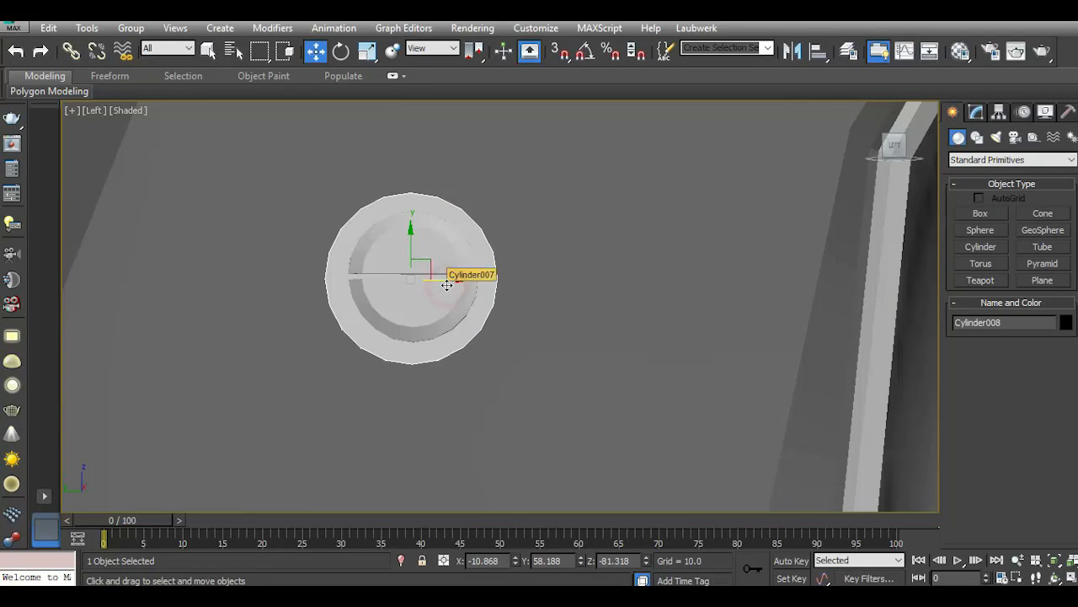
{"action": "left_click_drag", "start_coordinate": [447, 281], "coordinate": [453, 279]}
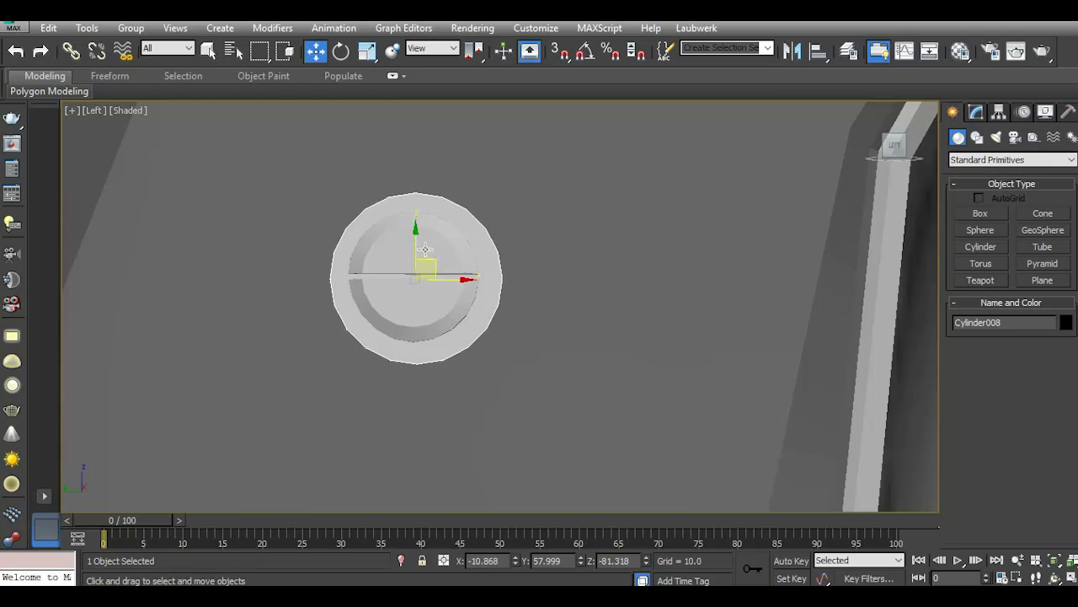
{"action": "left_click_drag", "start_coordinate": [415, 245], "coordinate": [416, 246]}
Show edged faces in the Left view and fine-position the washer around the screw at about Y 58.06, Z -81.29.
{"action": "left_click", "coordinate": [453, 282]}
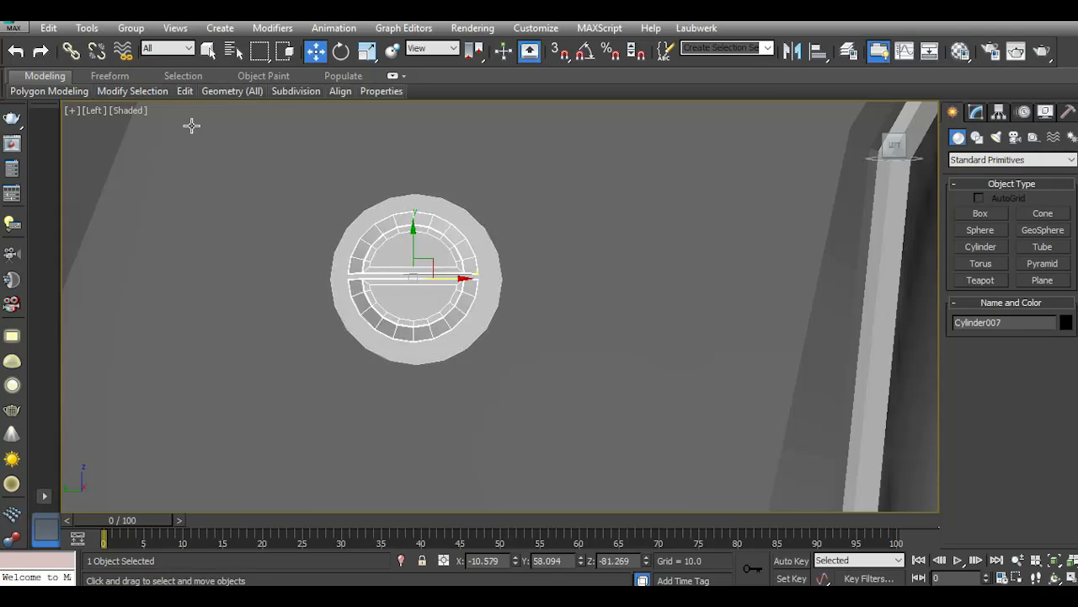
{"action": "left_click", "coordinate": [128, 111]}
{"action": "left_click", "coordinate": [192, 180]}
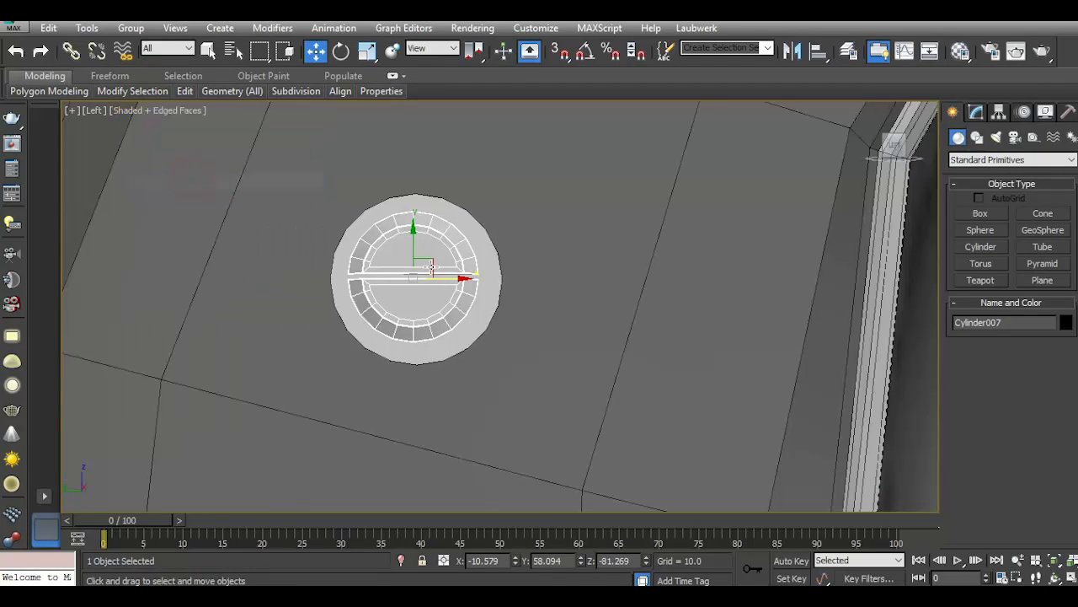
{"action": "scroll", "coordinate": [430, 264], "scroll_direction": "up", "scroll_amount": 2}
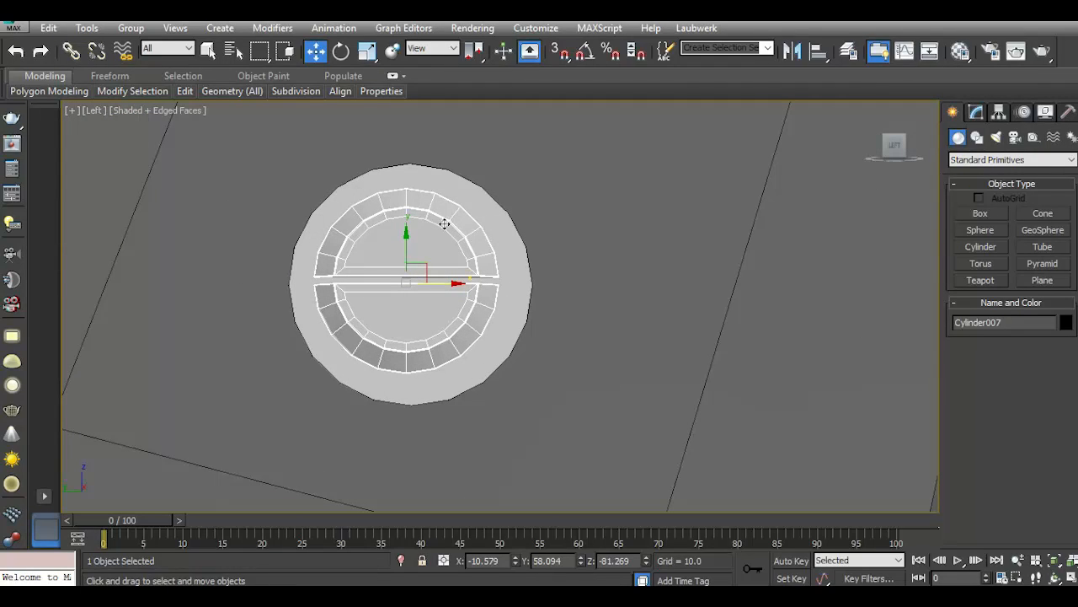
{"action": "left_click", "coordinate": [474, 211]}
{"action": "mouse_move", "coordinate": [445, 286]}
{"action": "left_mouse_down"}
{"action": "mouse_move", "coordinate": [404, 251]}
{"action": "mouse_move", "coordinate": [456, 270]}
{"action": "left_mouse_up"}
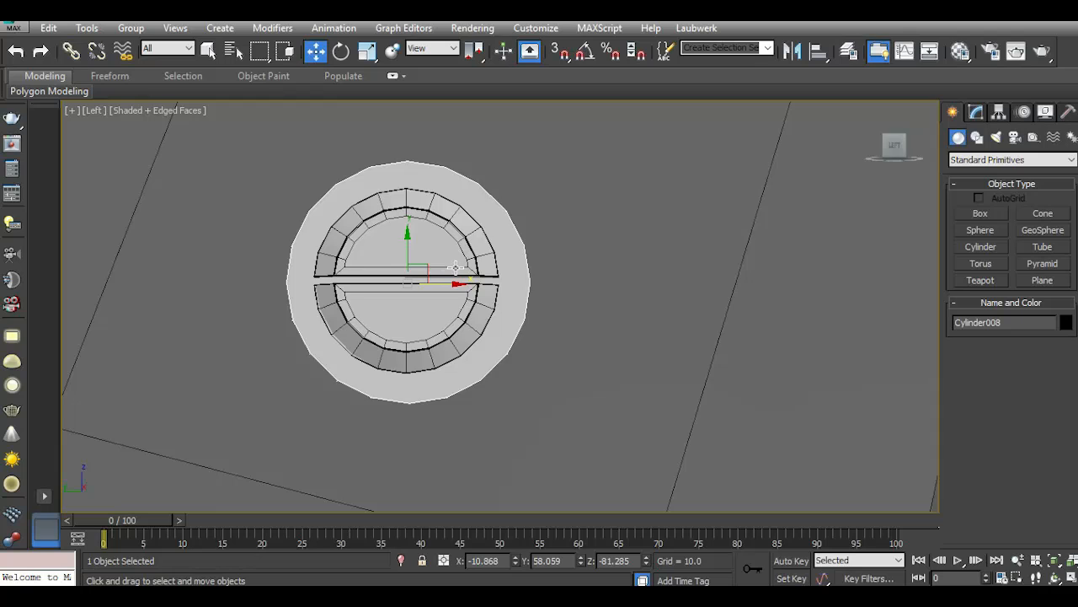
Isolate the washer cylinder in the Perspective view and set its cap segments to 2.
{"action": "scroll", "coordinate": [455, 267], "scroll_direction": "down", "scroll_amount": 5}
{"action": "key", "text": "p"}
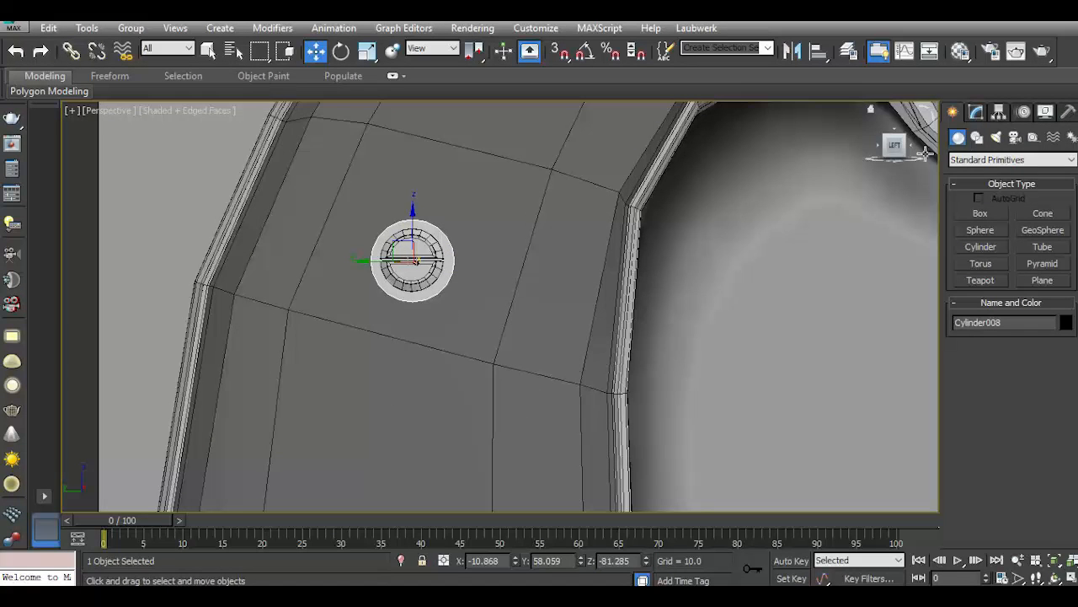
{"action": "left_click", "coordinate": [895, 147]}
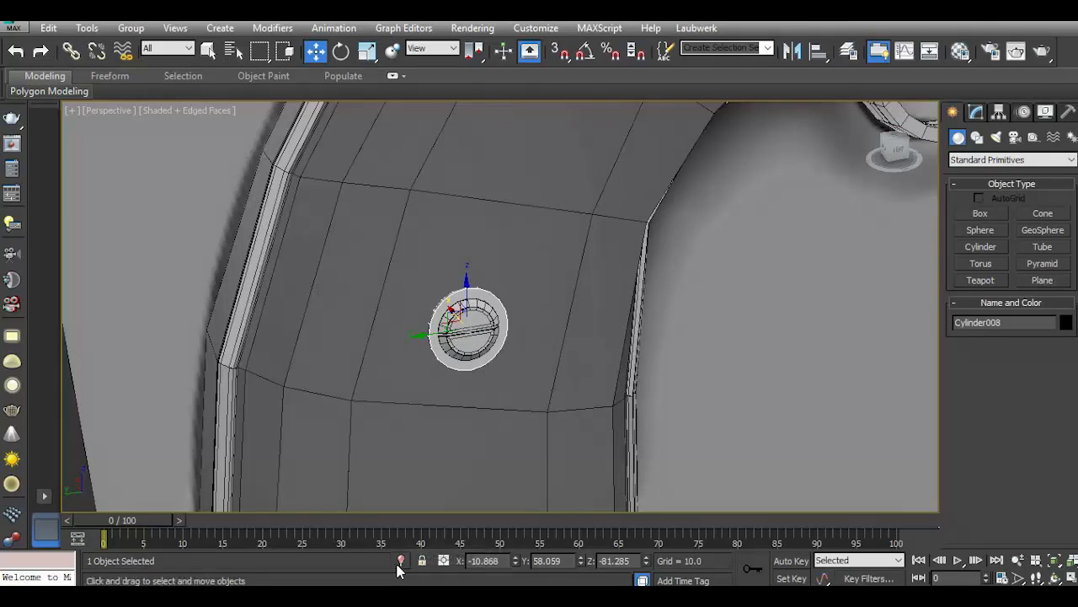
{"action": "left_click", "coordinate": [401, 561]}
{"action": "left_click", "coordinate": [975, 113]}
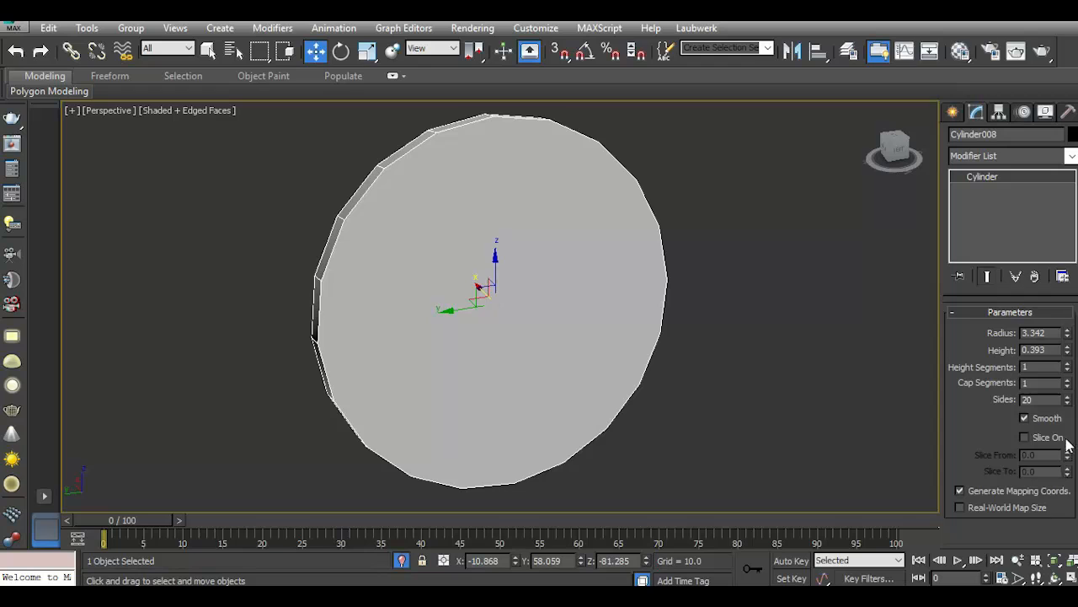
{"action": "left_click", "coordinate": [1067, 379]}
{"action": "mouse_move", "coordinate": [903, 155]}
{"action": "left_mouse_down"}
{"action": "mouse_move", "coordinate": [942, 161]}
{"action": "mouse_move", "coordinate": [927, 169]}
{"action": "mouse_move", "coordinate": [923, 155]}
{"action": "mouse_move", "coordinate": [936, 150]}
{"action": "mouse_move", "coordinate": [913, 157]}
{"action": "left_mouse_up"}
{"action": "key", "text": "z"}
{"action": "scroll", "coordinate": [459, 257], "scroll_direction": "up", "scroll_amount": 8}
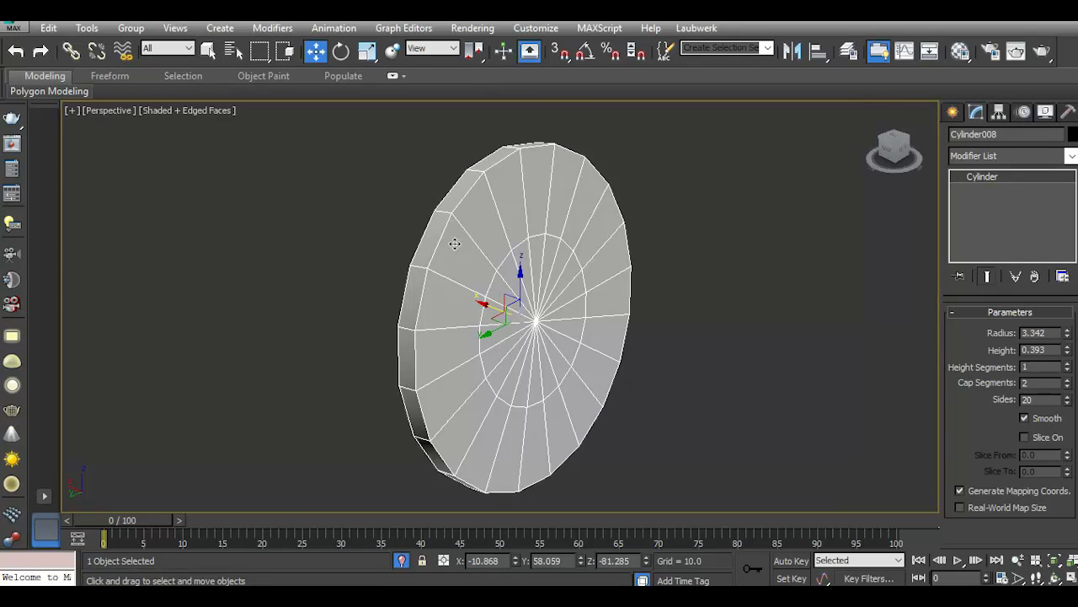
Convert the washer cylinder to an Editable Poly and select the front and back edge loops of its outer rim.
{"action": "right_click", "coordinate": [956, 231]}
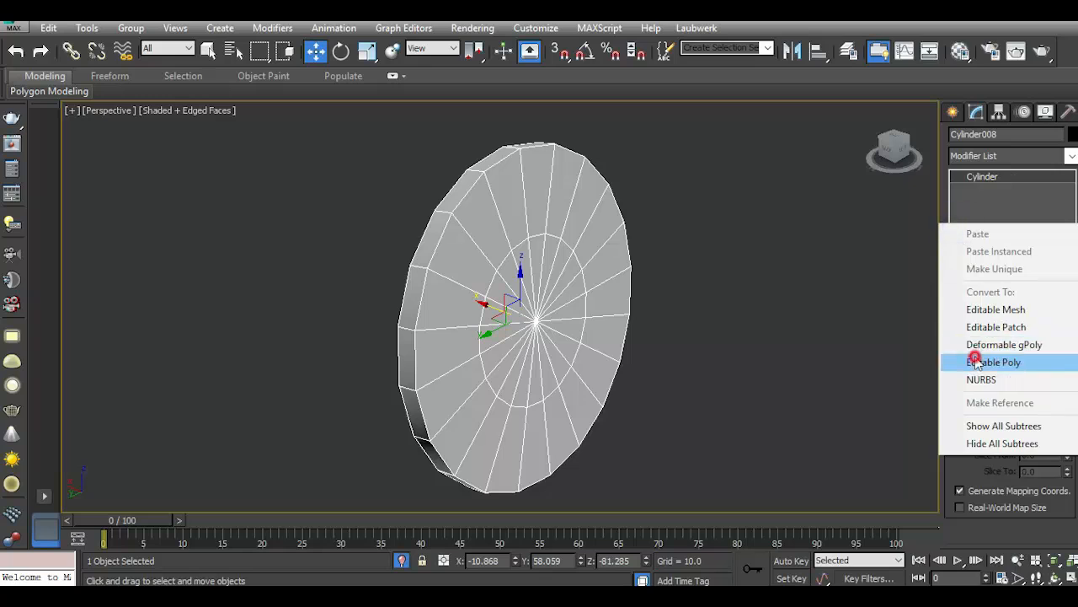
{"action": "left_click", "coordinate": [946, 357]}
{"action": "left_click", "coordinate": [1008, 346]}
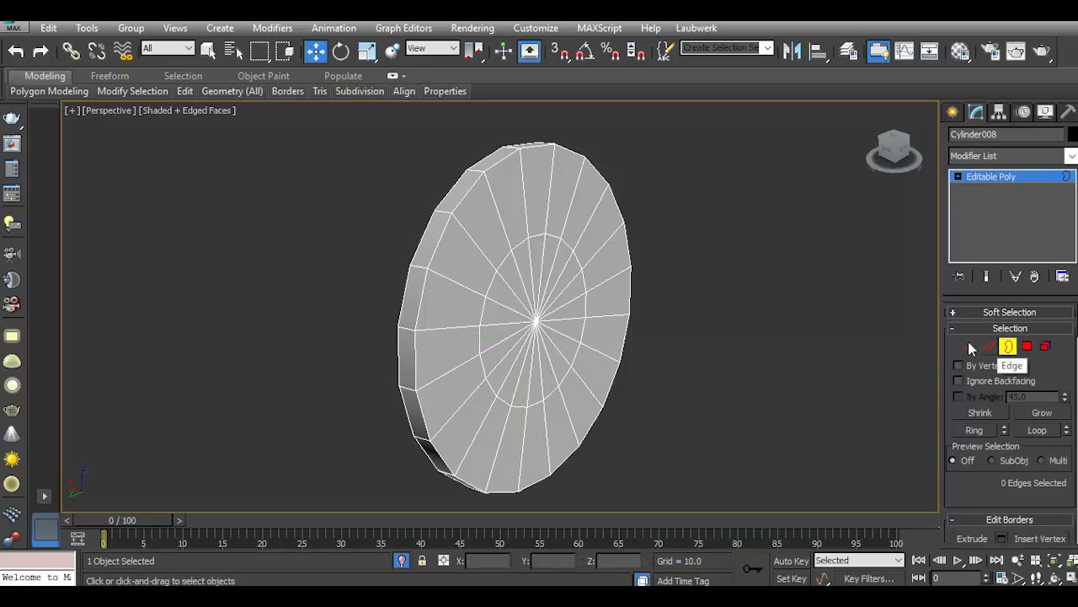
{"action": "left_click", "coordinate": [990, 347]}
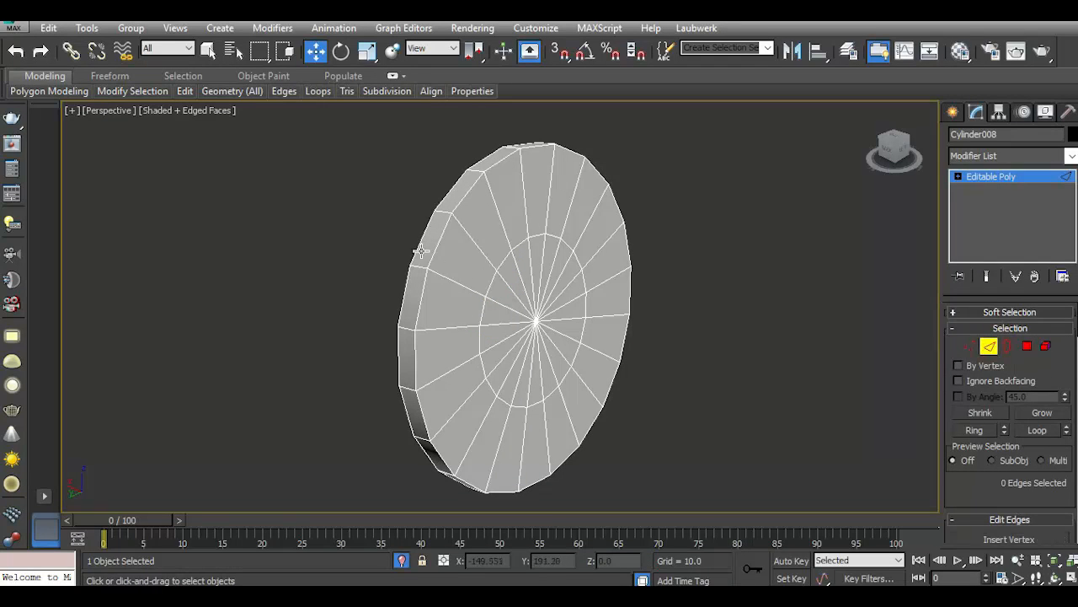
{"action": "double_click", "coordinate": [434, 254]}
{"action": "double_click", "coordinate": [415, 256], "text": "ctrl"}
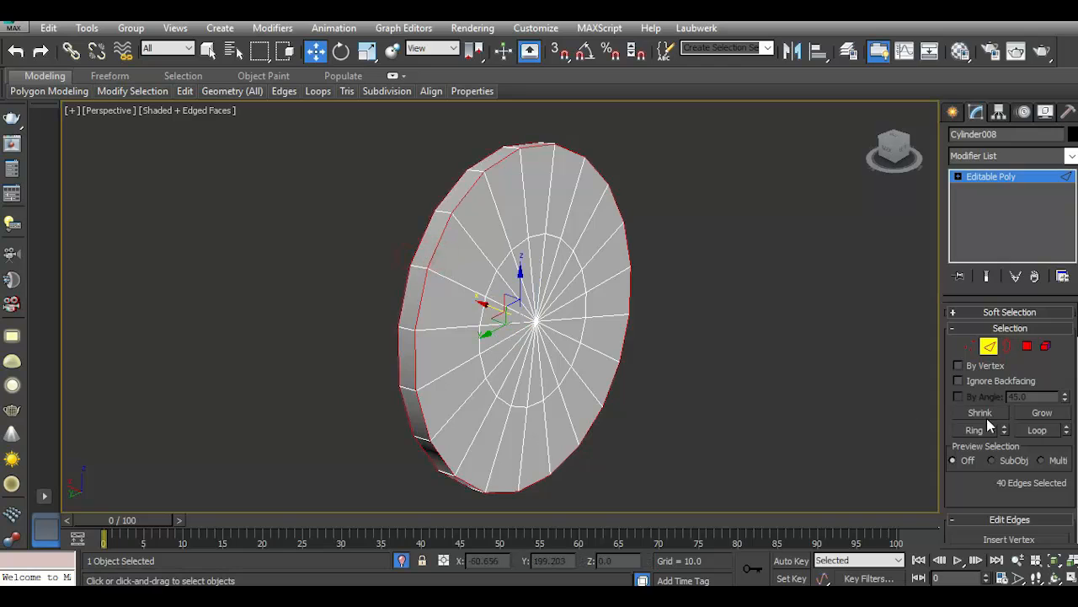
Chamfer the selected rim edges by 0.05 with 2 segments and smoothing off, and return from isolation to the full model.
{"action": "scroll", "coordinate": [1001, 460], "scroll_direction": "down", "scroll_amount": 3}
{"action": "scroll", "coordinate": [1000, 461], "scroll_direction": "down", "scroll_amount": 1}
{"action": "left_click", "coordinate": [1002, 474]}
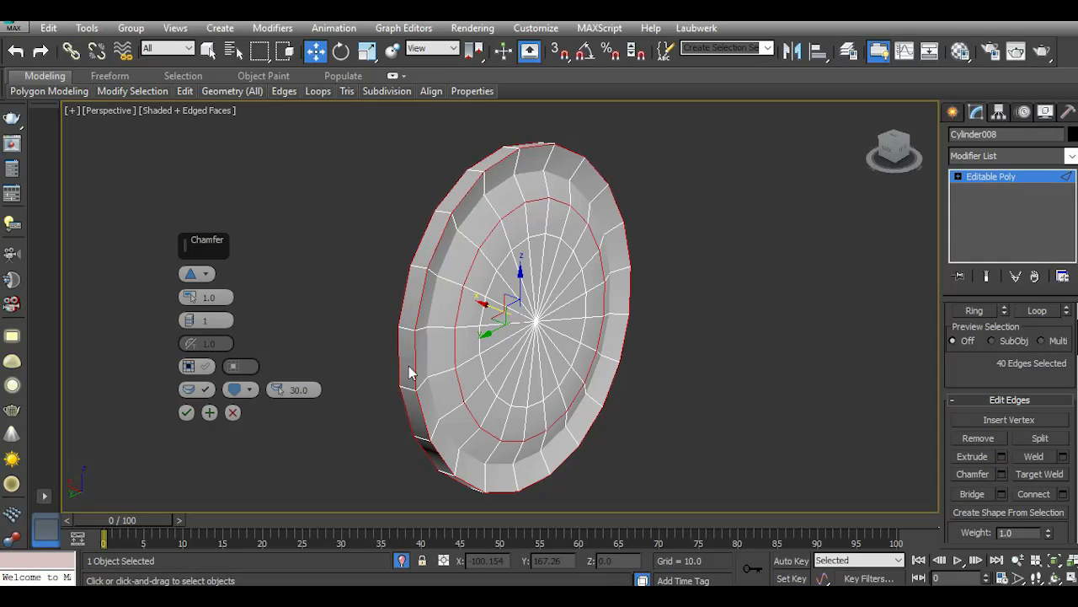
{"action": "left_click_drag", "start_coordinate": [193, 297], "coordinate": [186, 316]}
{"action": "left_click", "coordinate": [202, 389]}
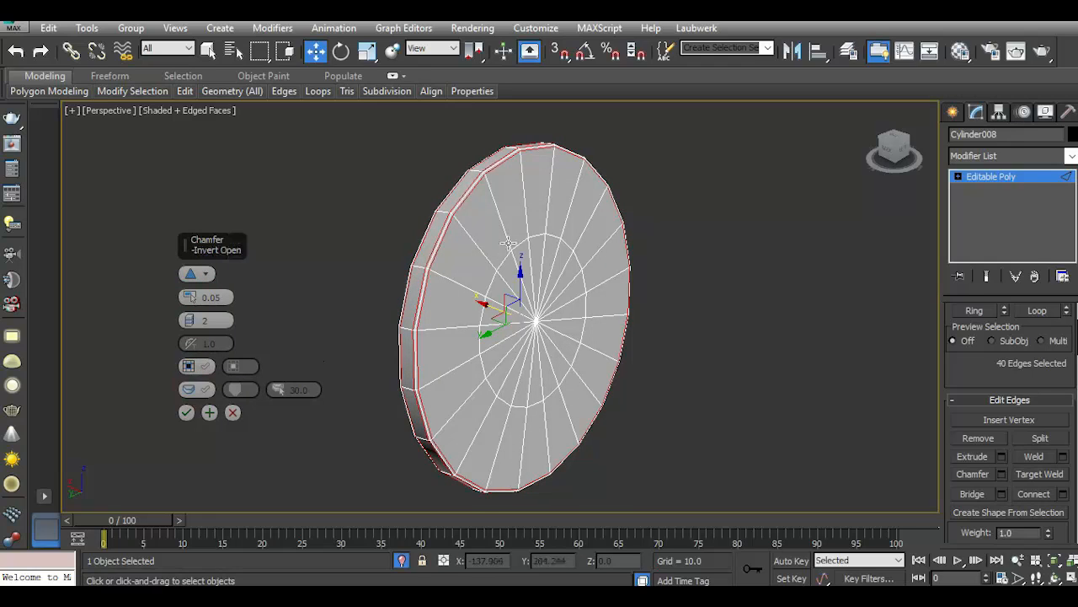
{"action": "left_click", "coordinate": [186, 412]}
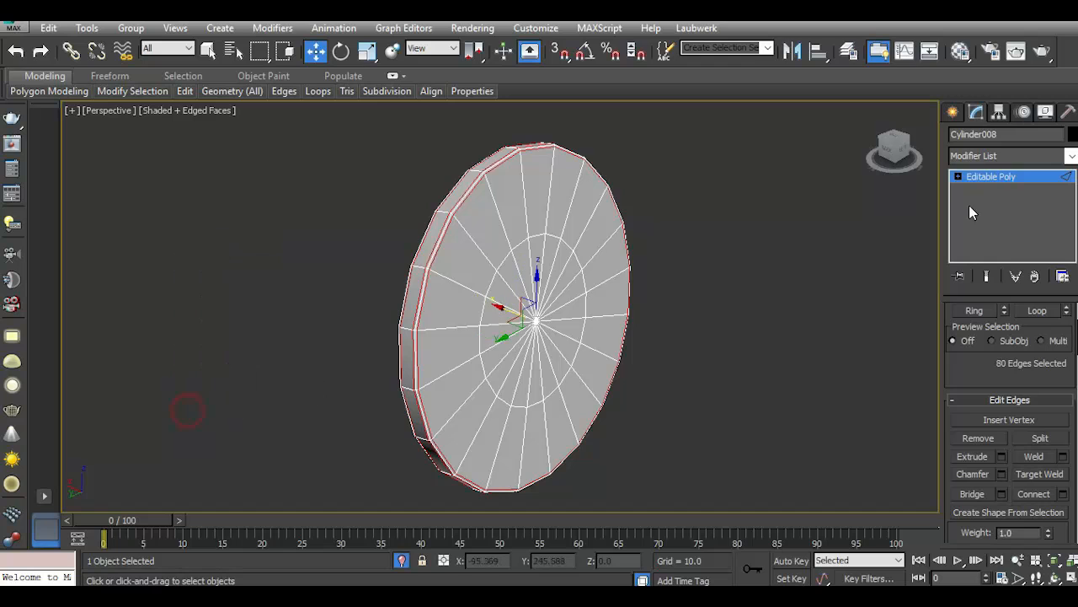
{"action": "left_click", "coordinate": [1003, 178]}
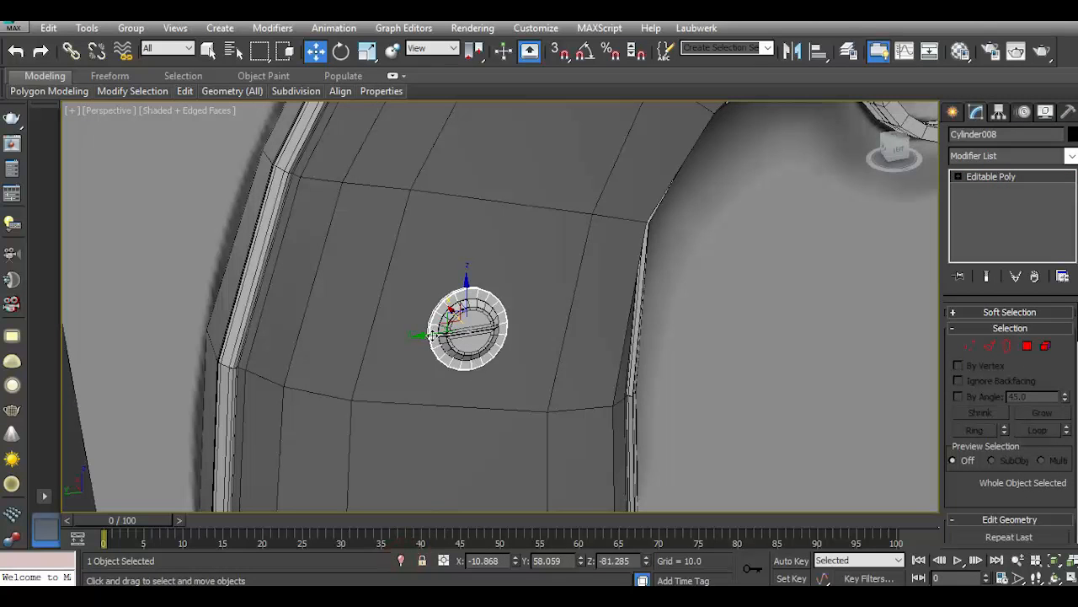
Attach the slotted grip screw to the washer so both form one object.
{"action": "scroll", "coordinate": [433, 335], "scroll_direction": "down", "scroll_amount": 3}
{"action": "scroll", "coordinate": [441, 320], "scroll_direction": "up", "scroll_amount": 4}
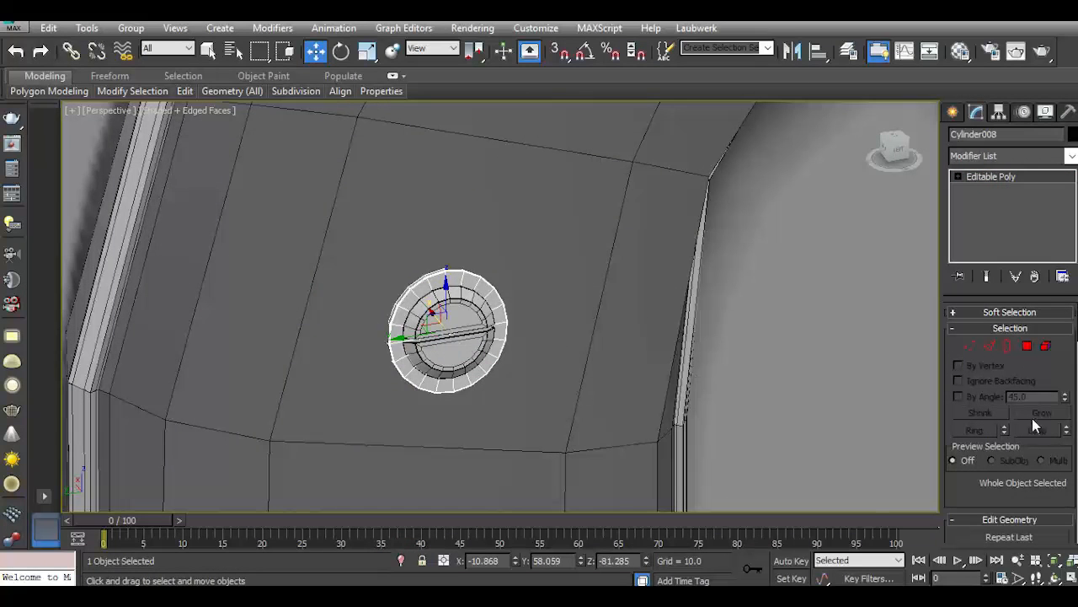
{"action": "scroll", "coordinate": [958, 509], "scroll_direction": "down", "scroll_amount": 3}
{"action": "scroll", "coordinate": [963, 524], "scroll_direction": "down", "scroll_amount": 2}
{"action": "left_click", "coordinate": [973, 493]}
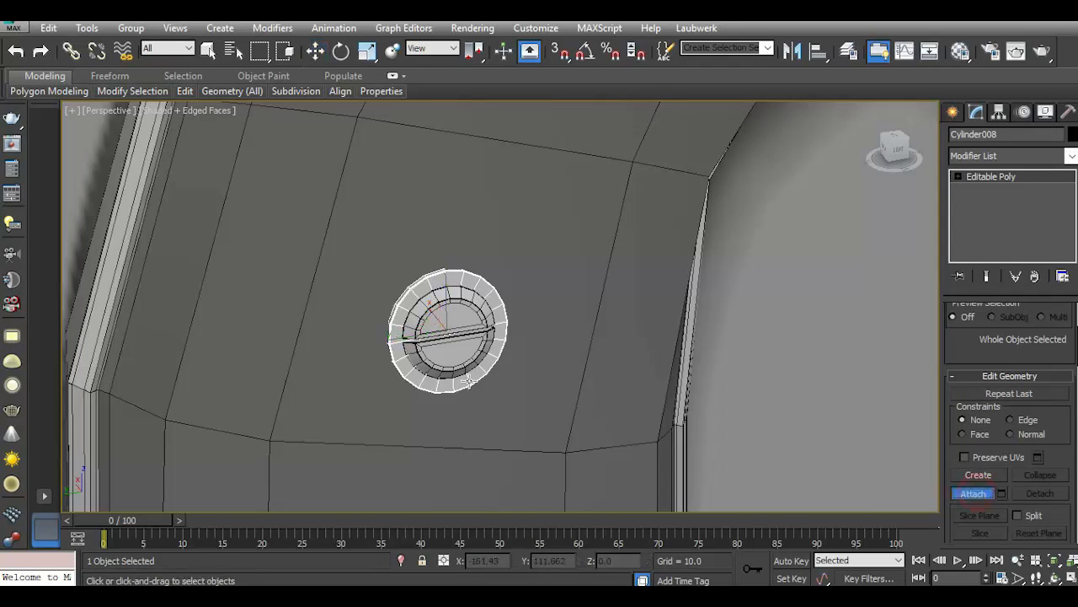
{"action": "scroll", "coordinate": [529, 421], "scroll_direction": "down", "scroll_amount": 3}
{"action": "left_click", "coordinate": [969, 497]}
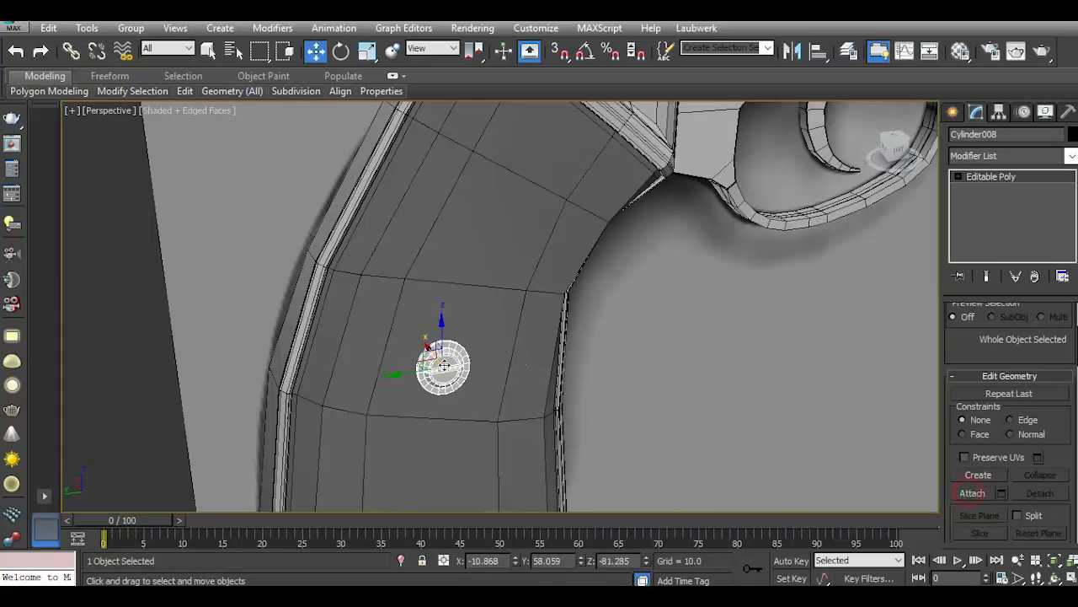
Set the TurboSmooth iterations of the revolver group named high to 2.
{"action": "scroll", "coordinate": [443, 359], "scroll_direction": "down", "scroll_amount": 3}
{"action": "scroll", "coordinate": [594, 211], "scroll_direction": "up", "scroll_amount": 4}
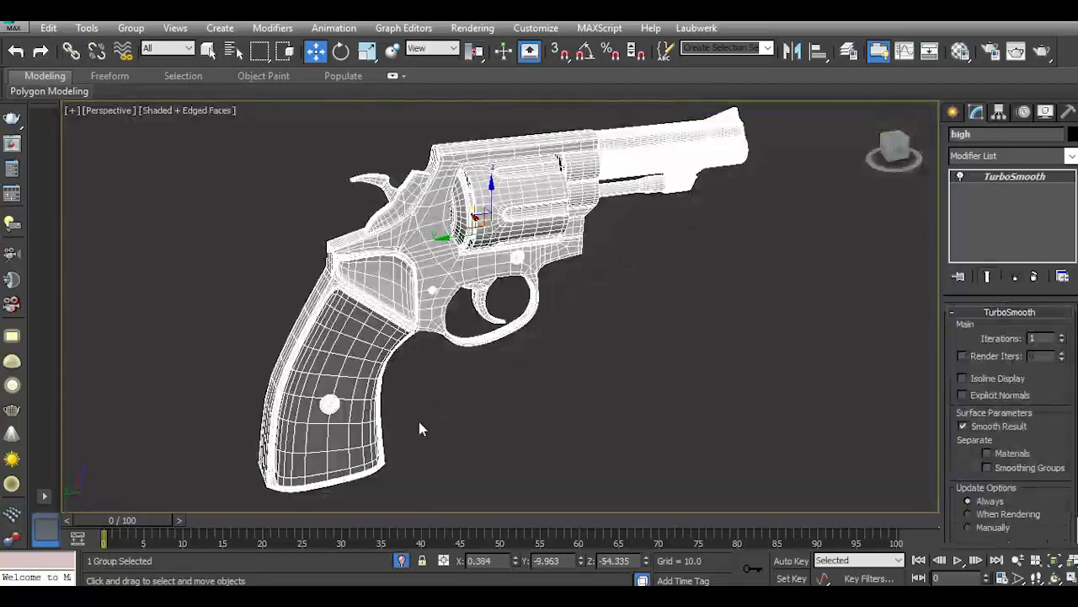
{"action": "left_click", "coordinate": [1063, 335]}
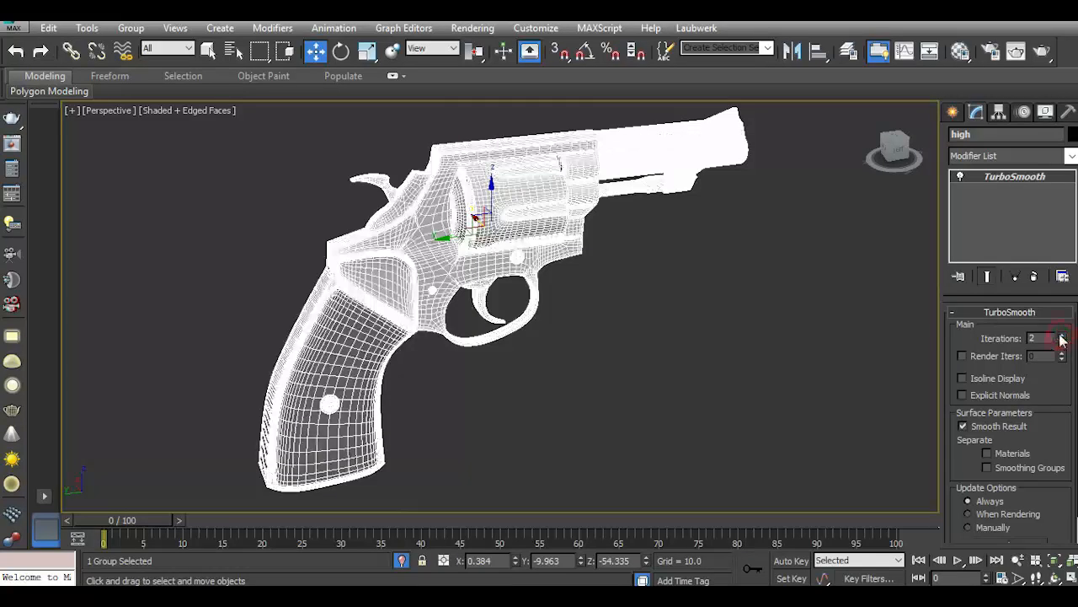
Deselect the revolver, turn off edged faces, switch the viewport to Realistic shading, and inspect the smoothed model from several angles.
{"action": "left_click", "coordinate": [781, 303]}
{"action": "left_click_drag", "start_coordinate": [896, 168], "coordinate": [835, 195]}
{"action": "left_click", "coordinate": [197, 113]}
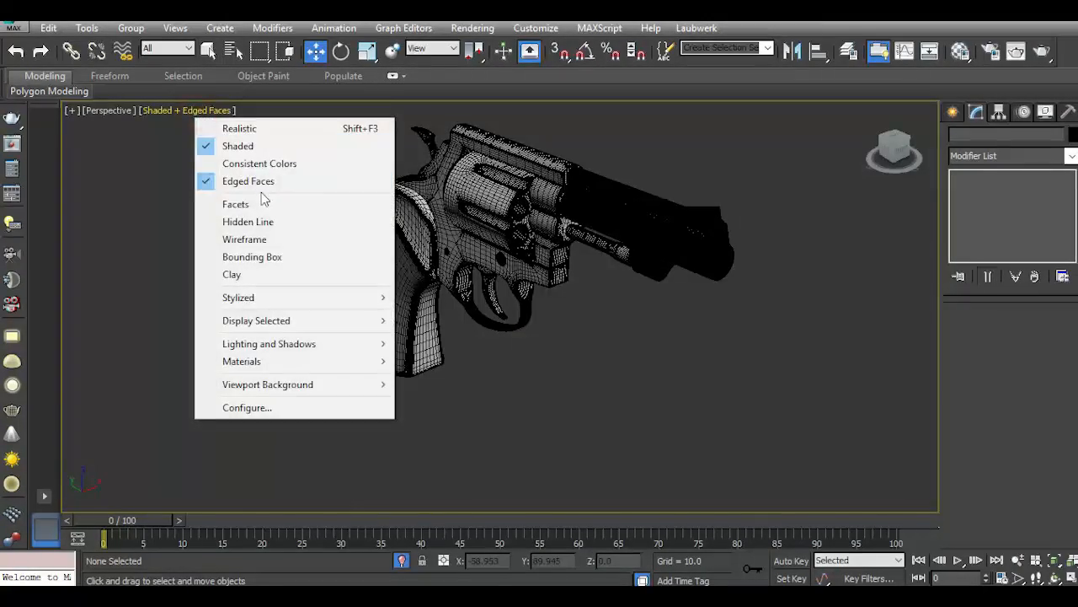
{"action": "left_click", "coordinate": [253, 181]}
{"action": "left_click", "coordinate": [165, 111]}
{"action": "left_click", "coordinate": [212, 129]}
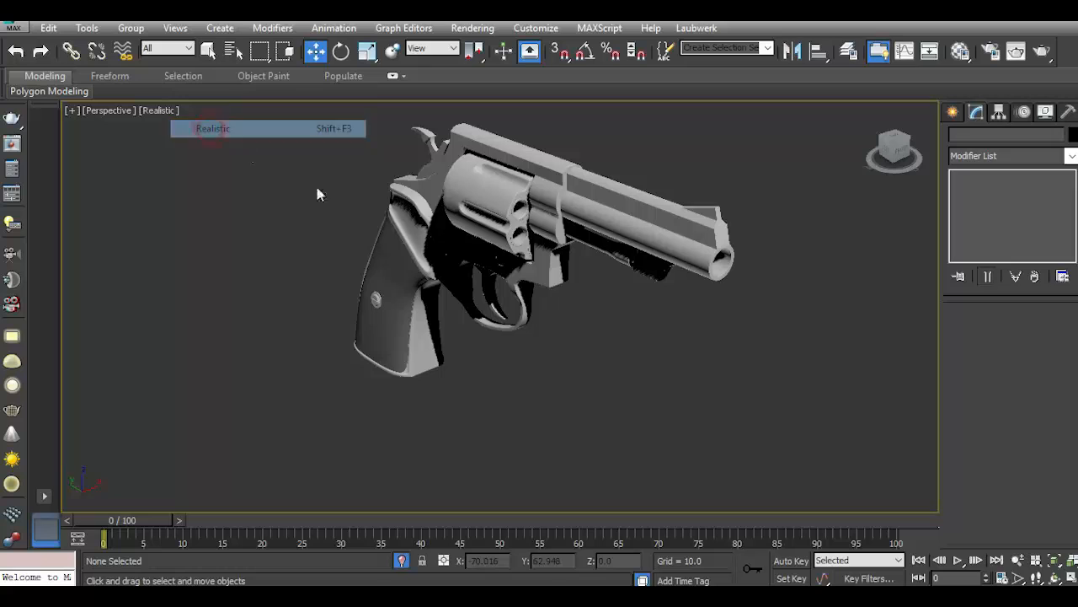
{"action": "scroll", "coordinate": [463, 295], "scroll_direction": "down", "scroll_amount": 3}
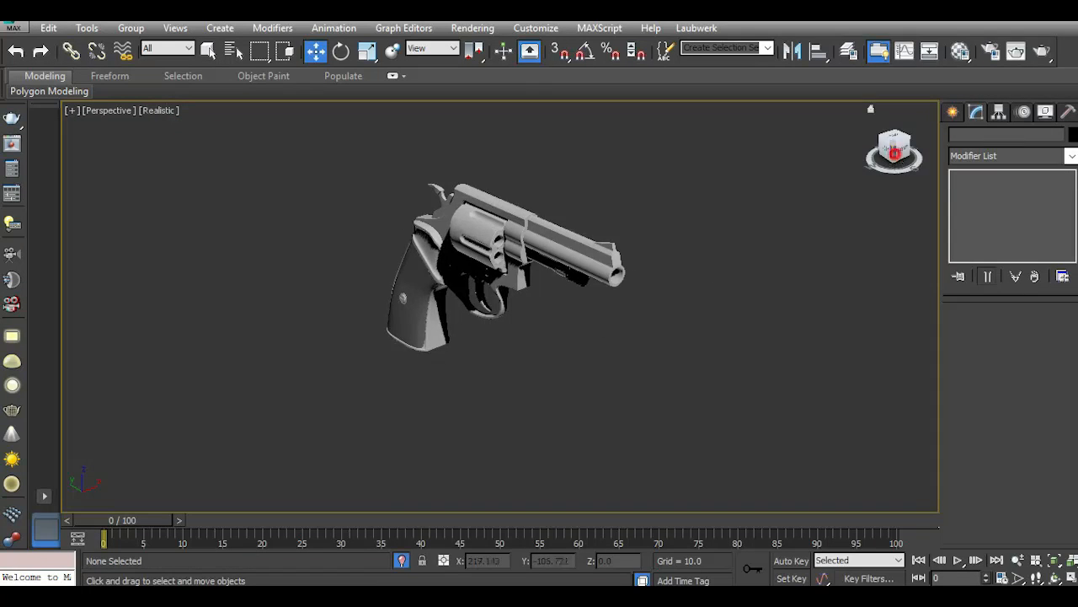
{"action": "left_click", "coordinate": [894, 152]}
{"action": "middle_click_drag", "start_coordinate": [497, 303], "coordinate": [707, 333], "text": "alt"}
{"action": "left_click", "coordinate": [897, 159]}
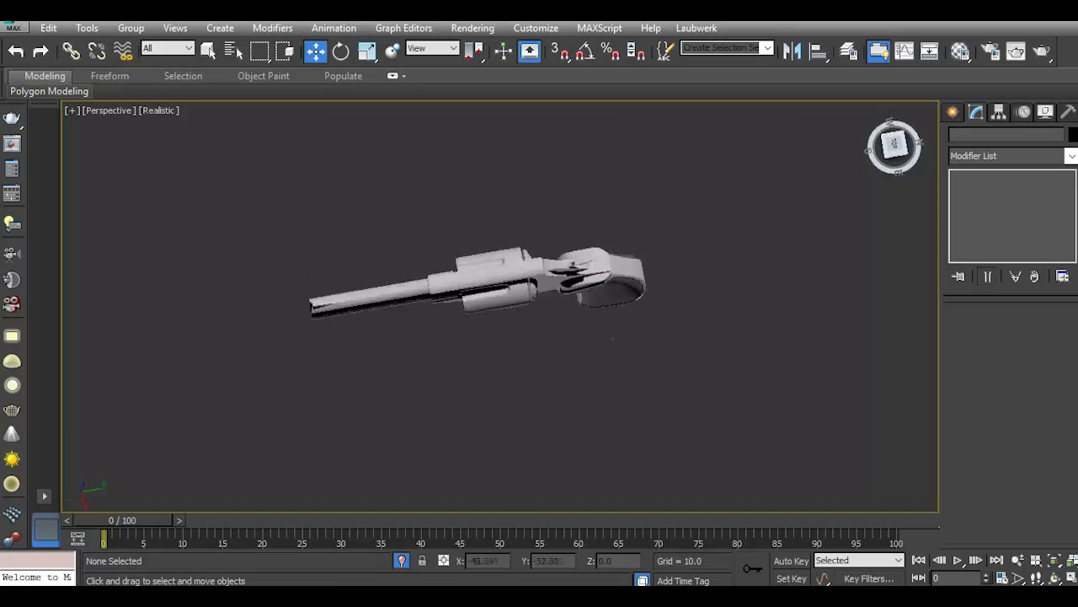
{"action": "key", "text": "l"}
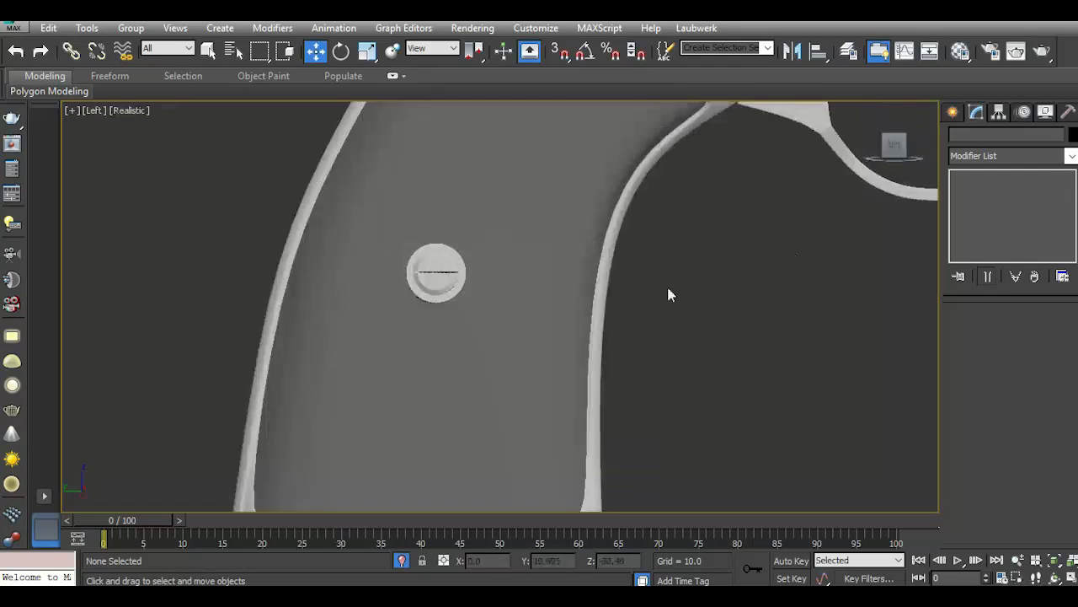